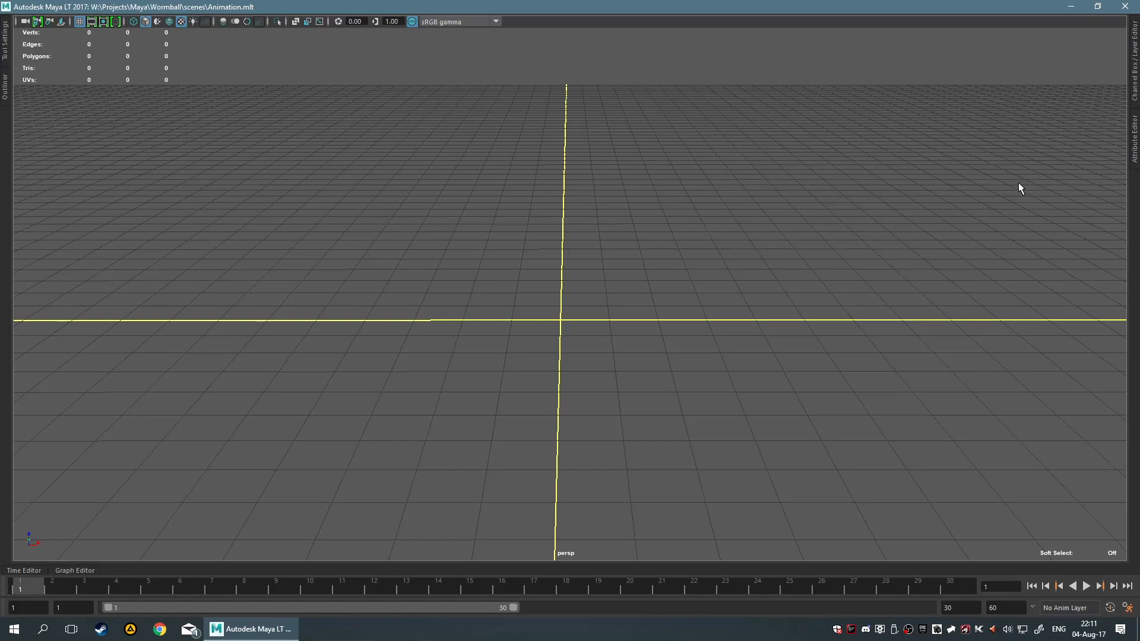
- Make the Main display layer visible and select its arrow-shaped mesh, framing it in the perspective view
{"action": "left_click", "coordinate": [1134, 152]}
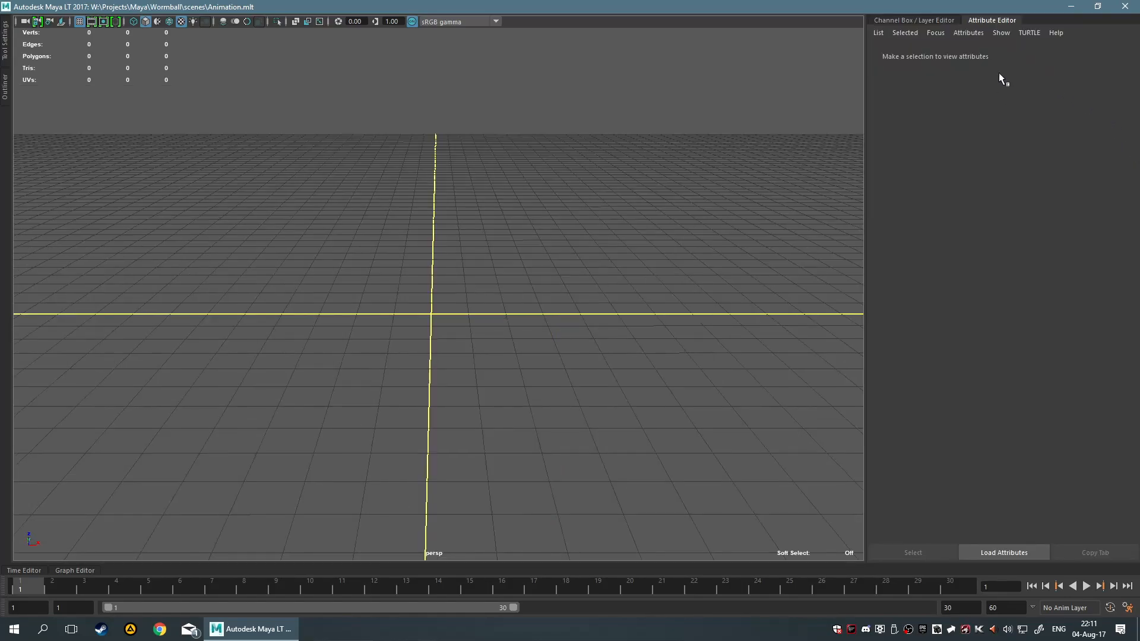
{"action": "key", "text": "ctrl+a"}
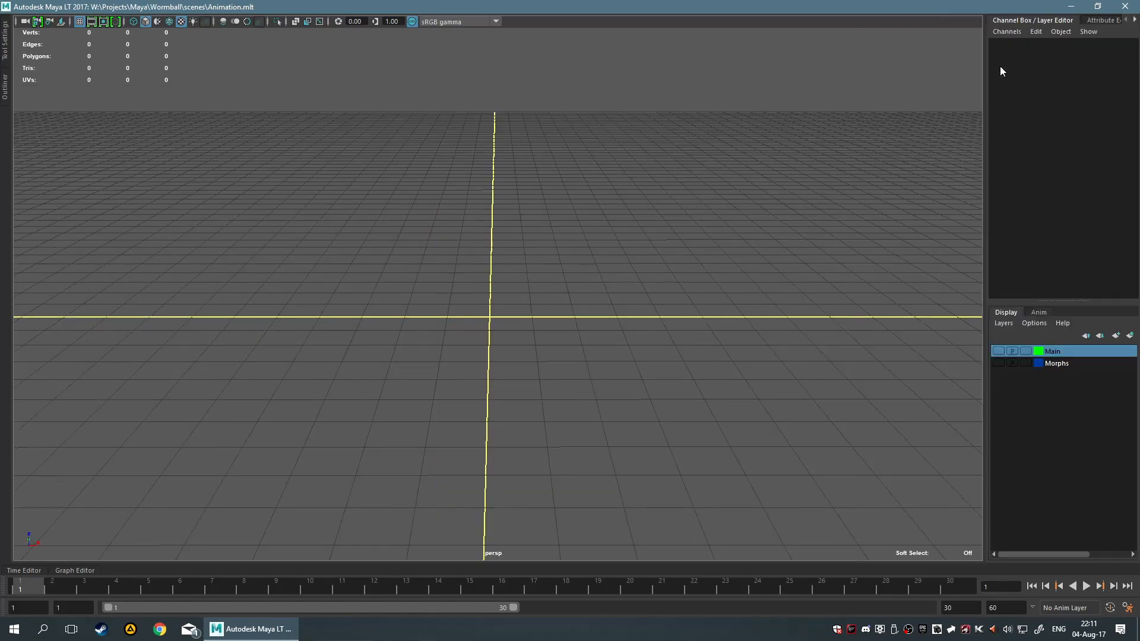
{"action": "left_click", "coordinate": [998, 351]}
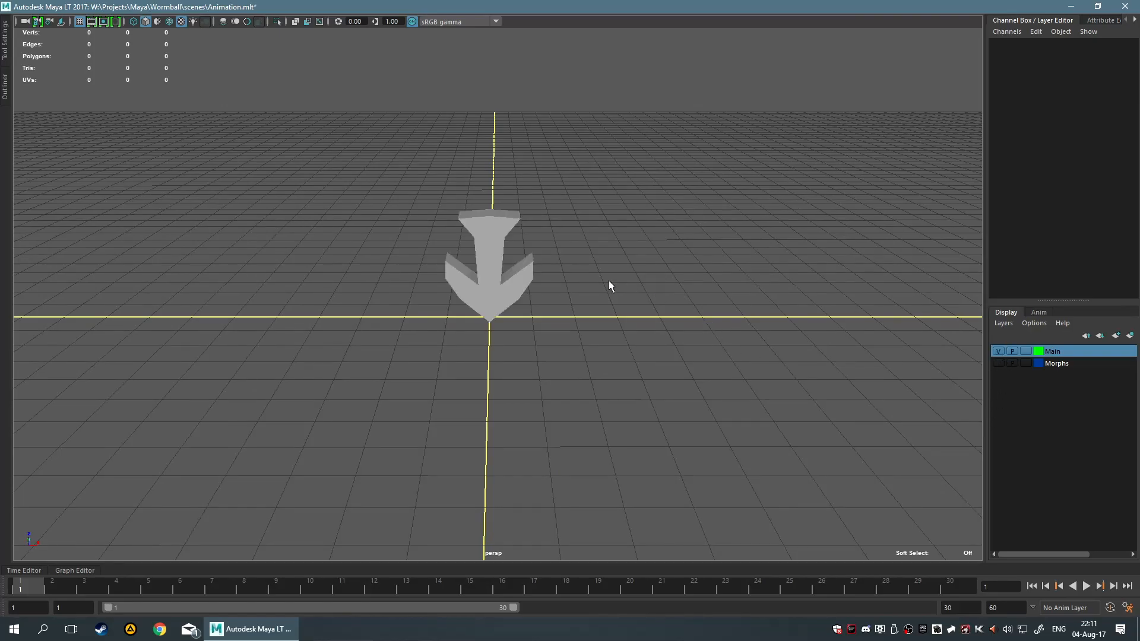
{"action": "left_click", "coordinate": [507, 260]}
{"action": "key", "text": "f"}
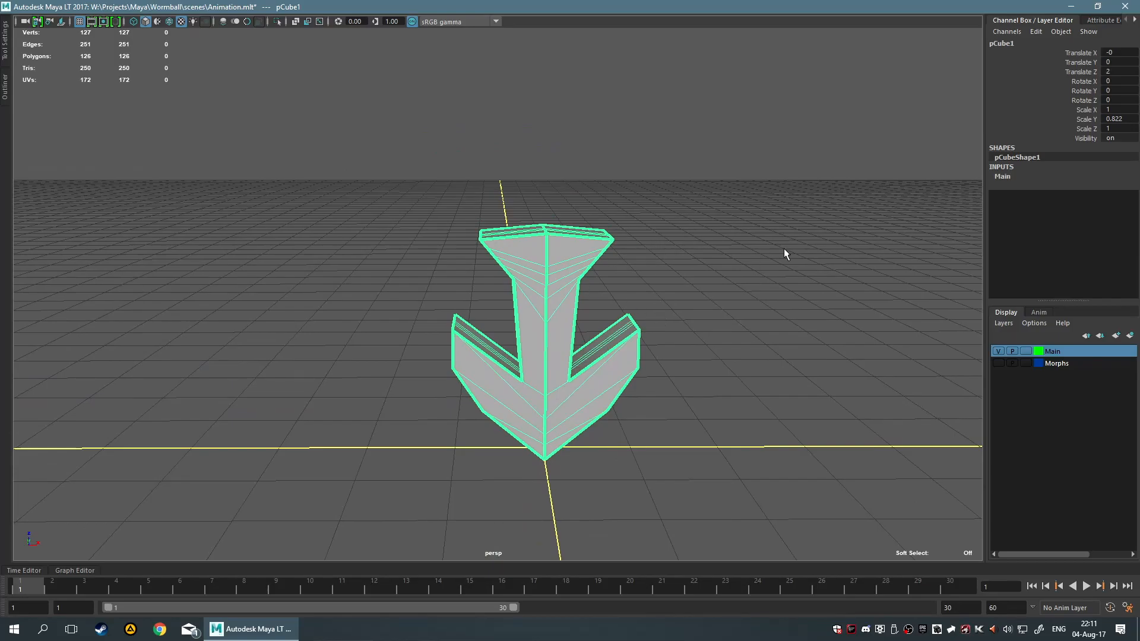
{"action": "key", "text": "f"}
{"action": "scroll", "coordinate": [622, 240], "scroll_direction": "down", "scroll_amount": 3}
- Try lowering the arrow mesh's top centre vertices to turn its peak into a notch, and return to object selection
{"action": "key", "text": "F9"}
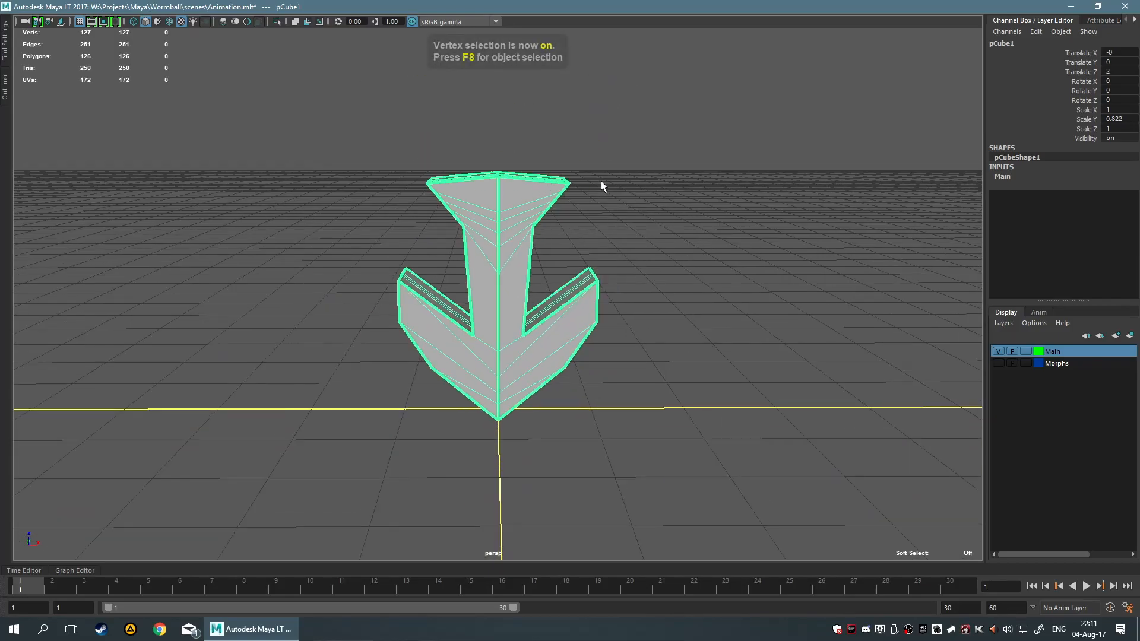
{"action": "left_click_drag", "start_coordinate": [509, 121], "coordinate": [515, 183]}
{"action": "left_click_drag", "start_coordinate": [661, 220], "coordinate": [660, 209], "text": "alt"}
{"action": "key", "text": "w"}
{"action": "left_click_drag", "start_coordinate": [497, 146], "coordinate": [500, 177]}
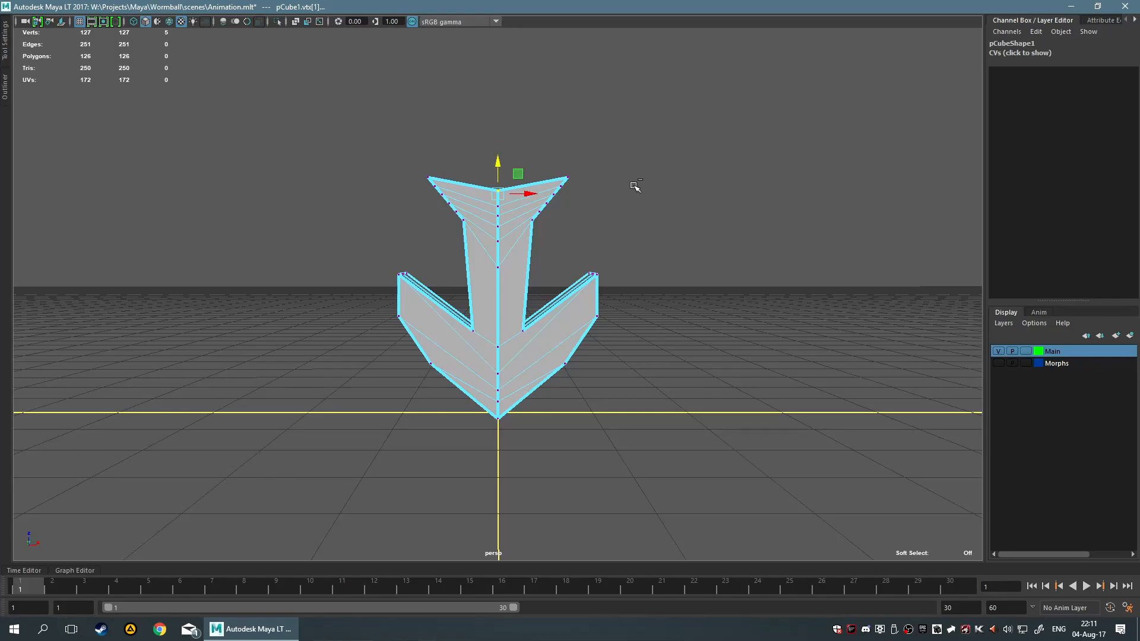
{"action": "key", "text": "ctrl+z"}
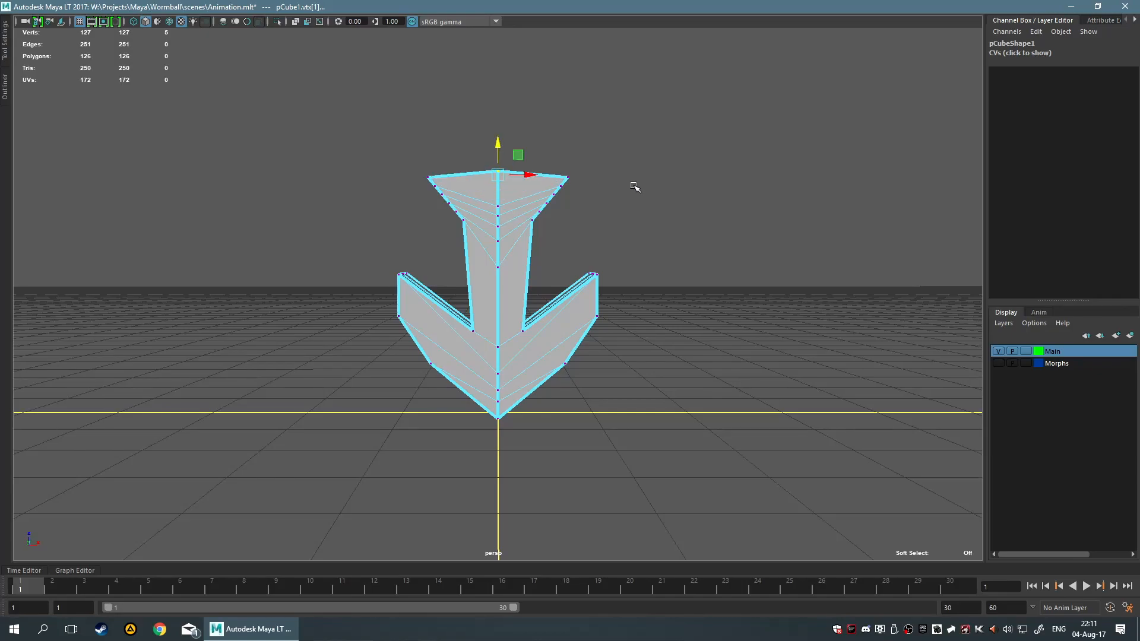
{"action": "left_click", "coordinate": [634, 187]}
{"action": "key", "text": "F8"}
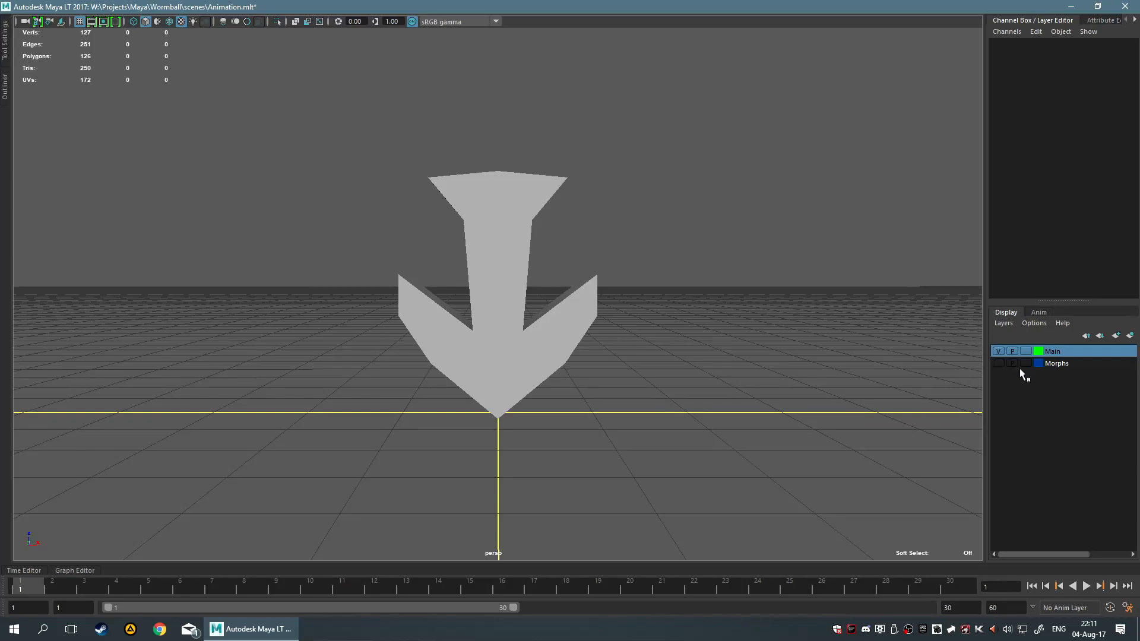
- Make the Morphs display layer visible and raise its teardrop mesh above the arrow, to about 2.489 in Translate Z
{"action": "left_click", "coordinate": [998, 363]}
{"action": "scroll", "coordinate": [852, 301], "scroll_direction": "down", "scroll_amount": 5}
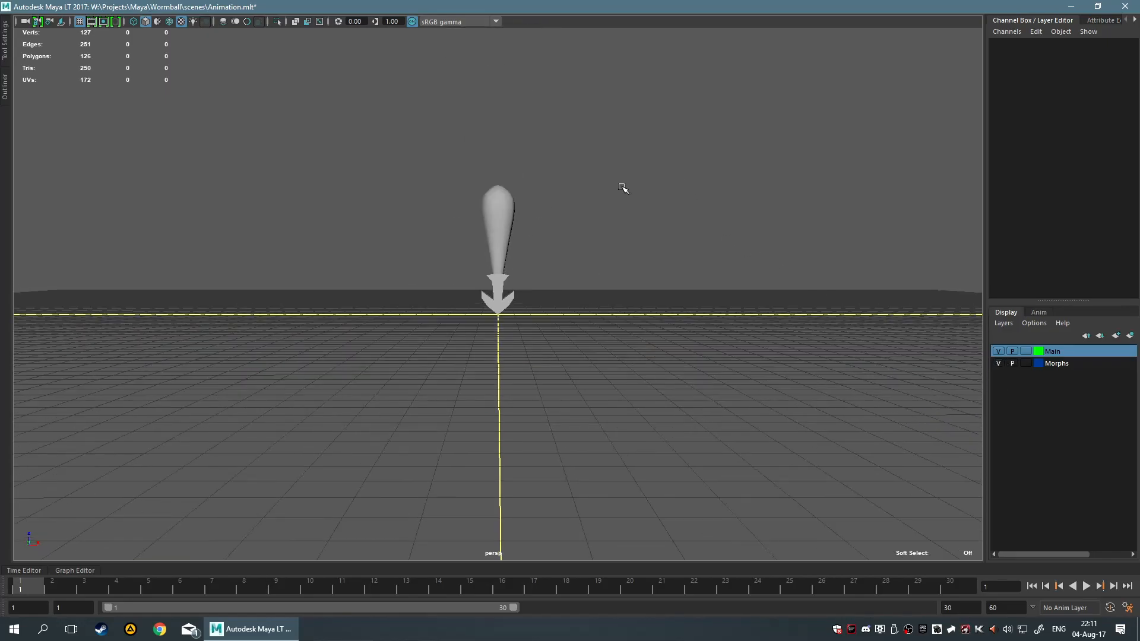
{"action": "left_click", "coordinate": [503, 217]}
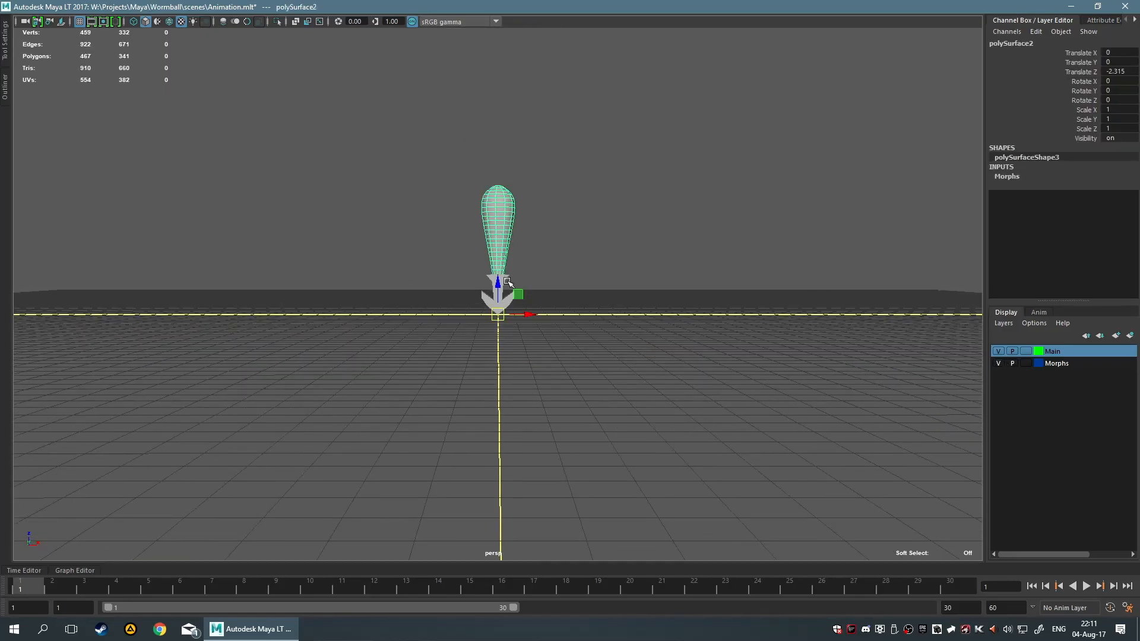
{"action": "left_click_drag", "start_coordinate": [504, 291], "coordinate": [575, 176]}
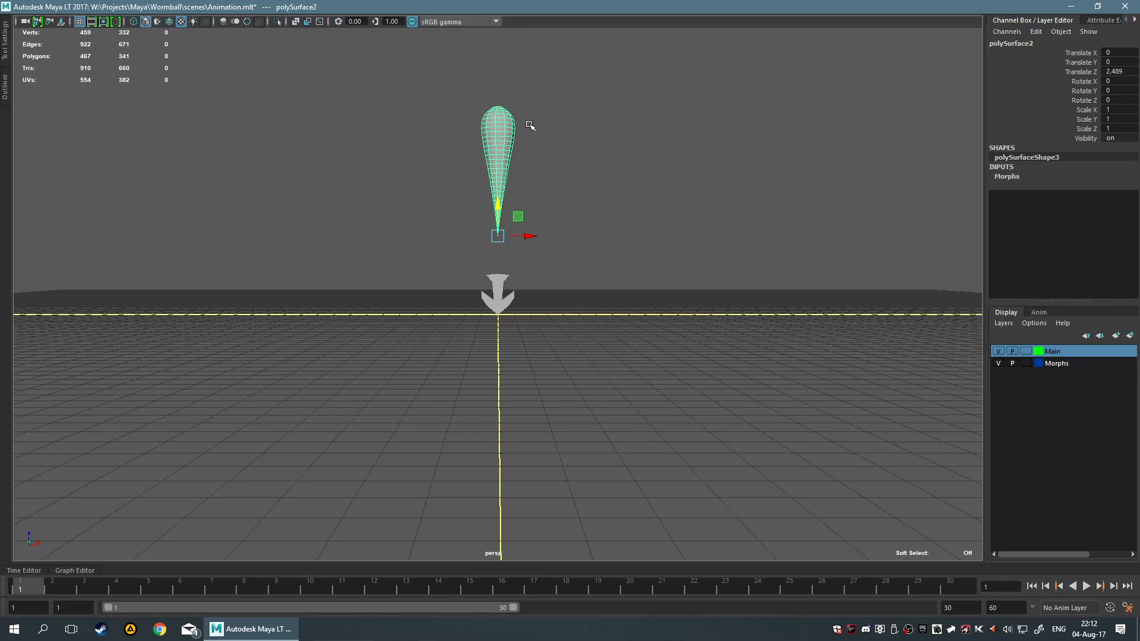
{"action": "left_click_drag", "start_coordinate": [599, 148], "coordinate": [590, 177], "text": "alt"}
{"action": "scroll", "coordinate": [589, 177], "scroll_direction": "up", "scroll_amount": 3}
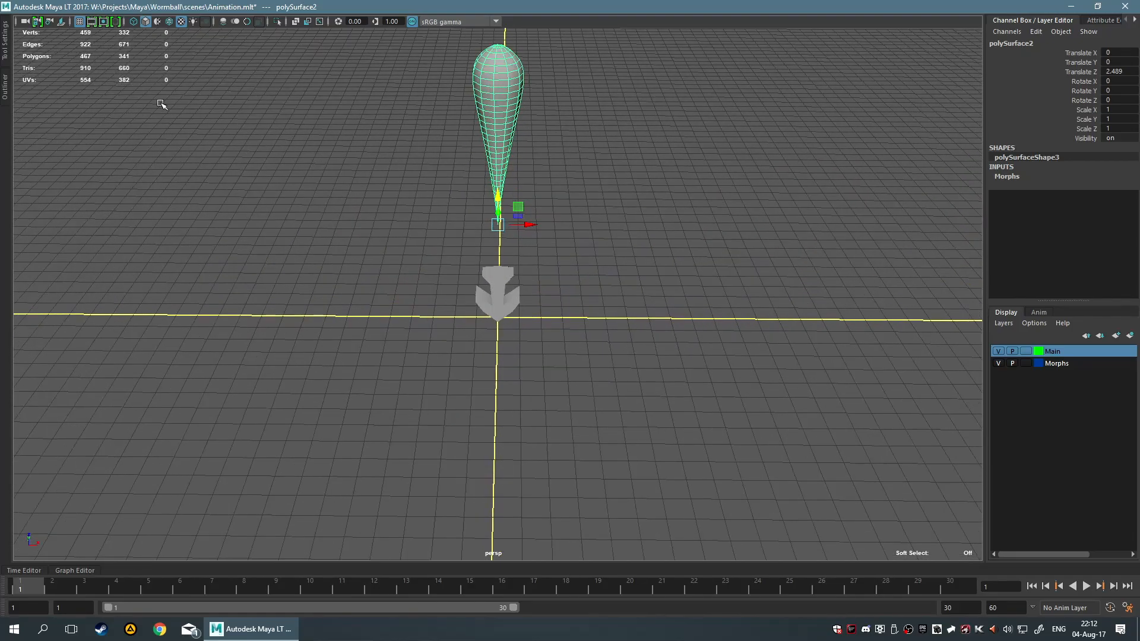
- Inspect the arrow mesh up close and the teardrop mesh from a distance, selecting each
{"action": "left_click", "coordinate": [501, 317]}
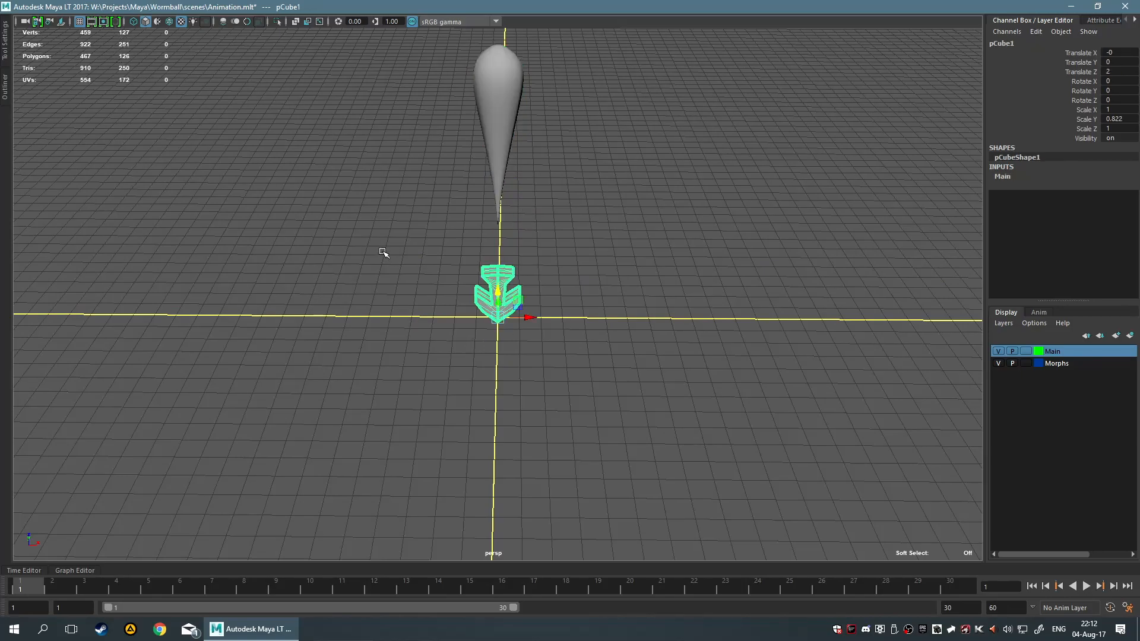
{"action": "key", "text": "f"}
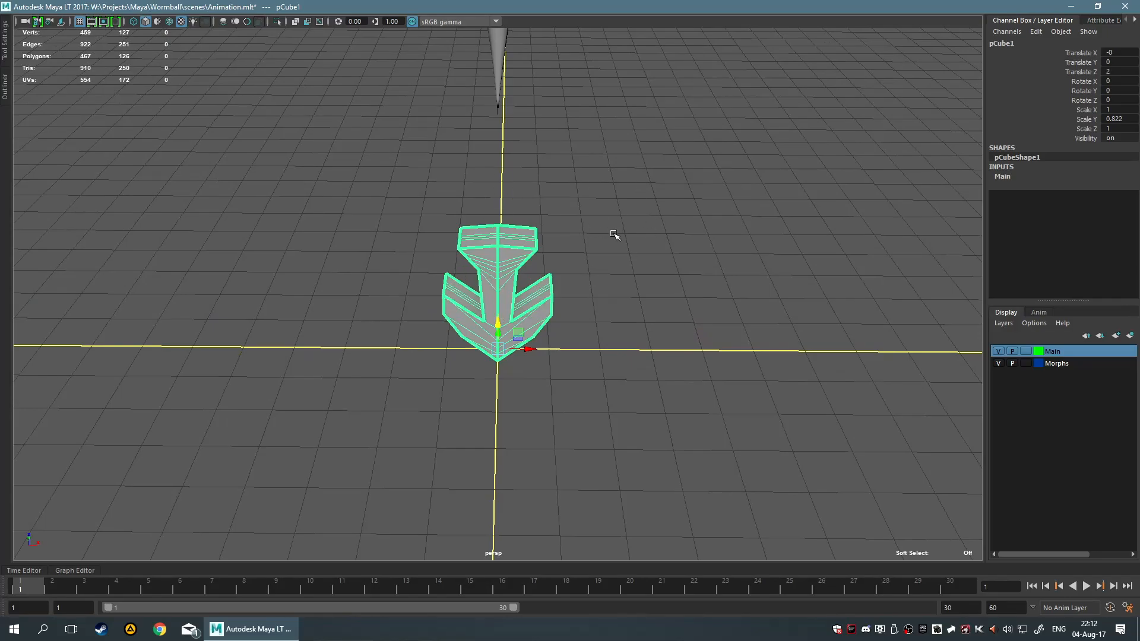
{"action": "scroll", "coordinate": [614, 235], "scroll_direction": "down", "scroll_amount": 4}
{"action": "scroll", "coordinate": [586, 211], "scroll_direction": "down", "scroll_amount": 3}
{"action": "left_click", "coordinate": [505, 124]}
{"action": "left_click_drag", "start_coordinate": [583, 137], "coordinate": [578, 173], "text": "alt"}
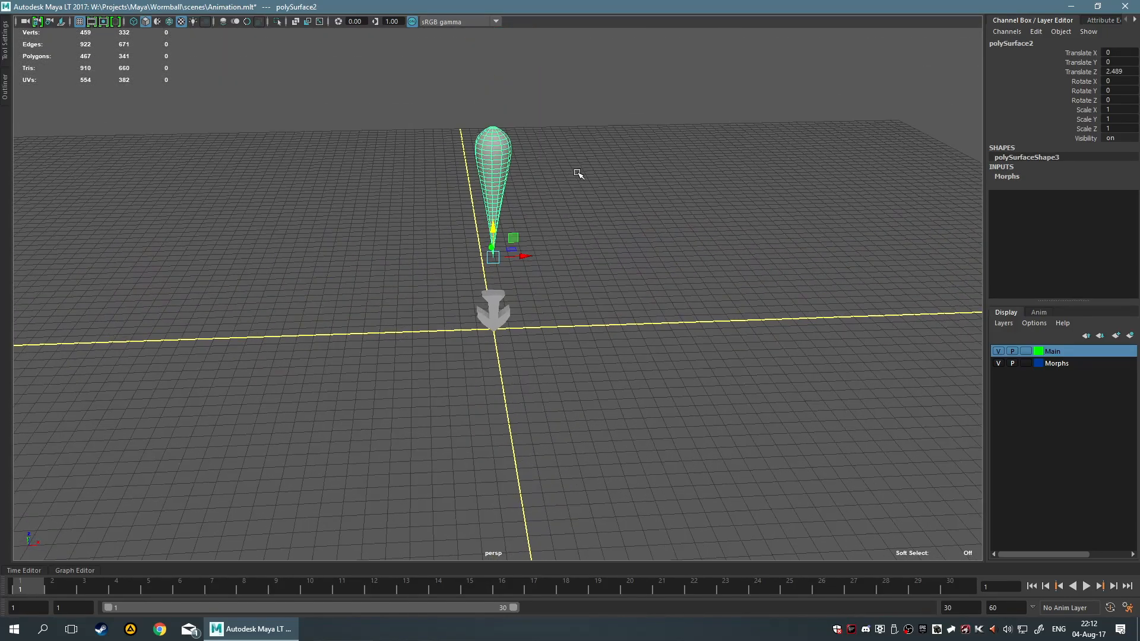
- Try raising the arrow mesh along Z to about 11.28 so that it overlaps the teardrop
{"action": "left_click", "coordinate": [505, 314]}
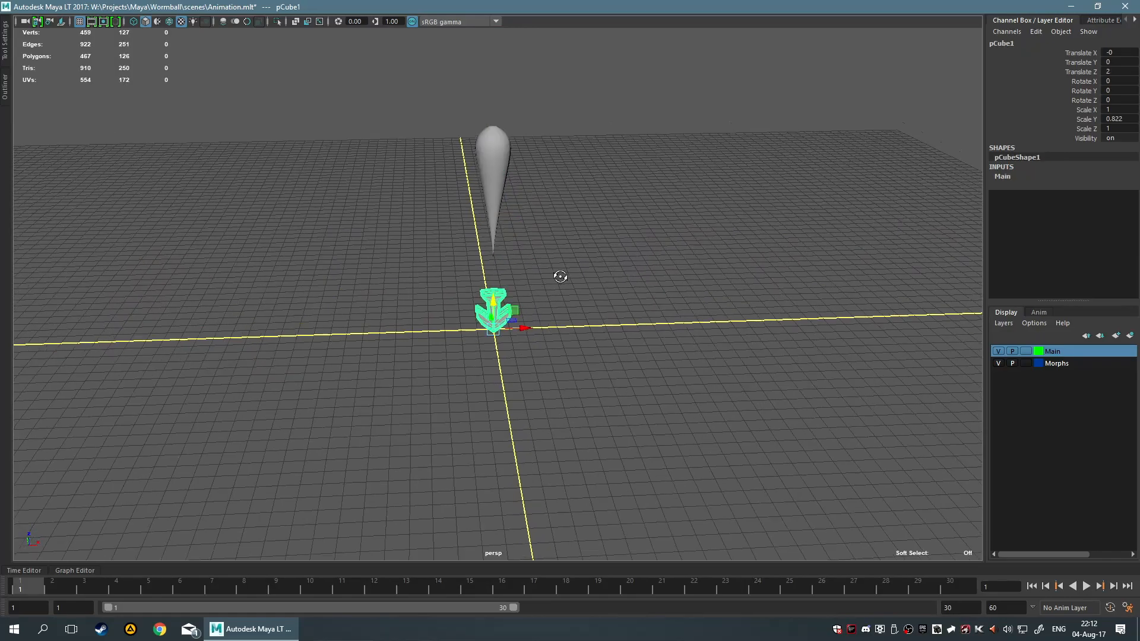
{"action": "left_click_drag", "start_coordinate": [560, 280], "coordinate": [555, 261], "text": "alt"}
{"action": "left_click_drag", "start_coordinate": [492, 295], "coordinate": [498, 153]}
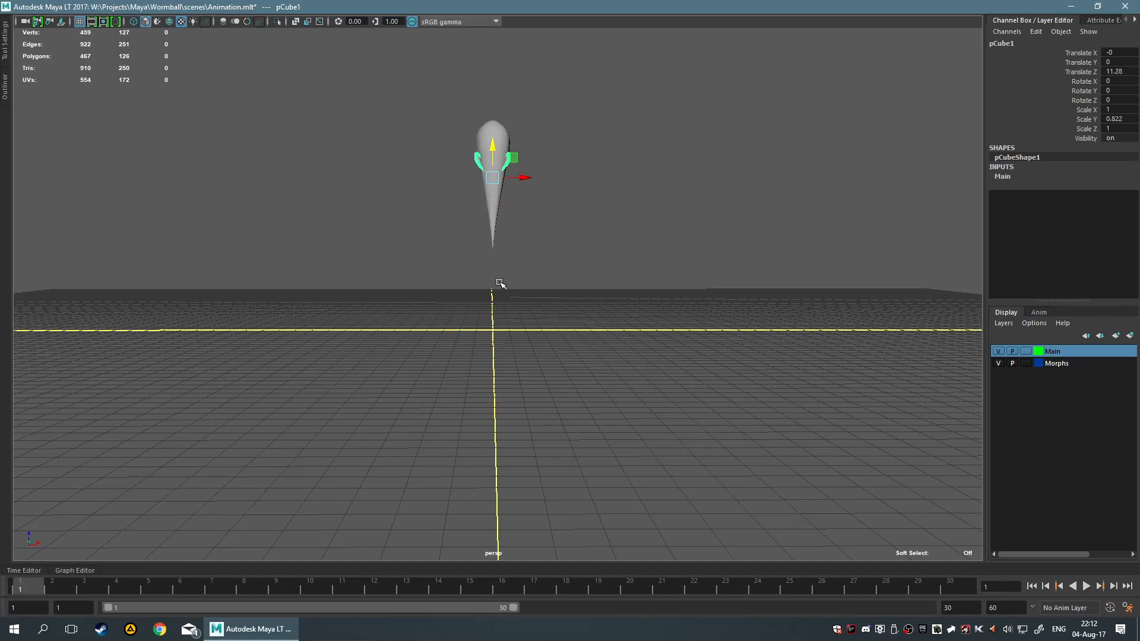
{"action": "scroll", "coordinate": [461, 265], "scroll_direction": "up", "scroll_amount": 2}
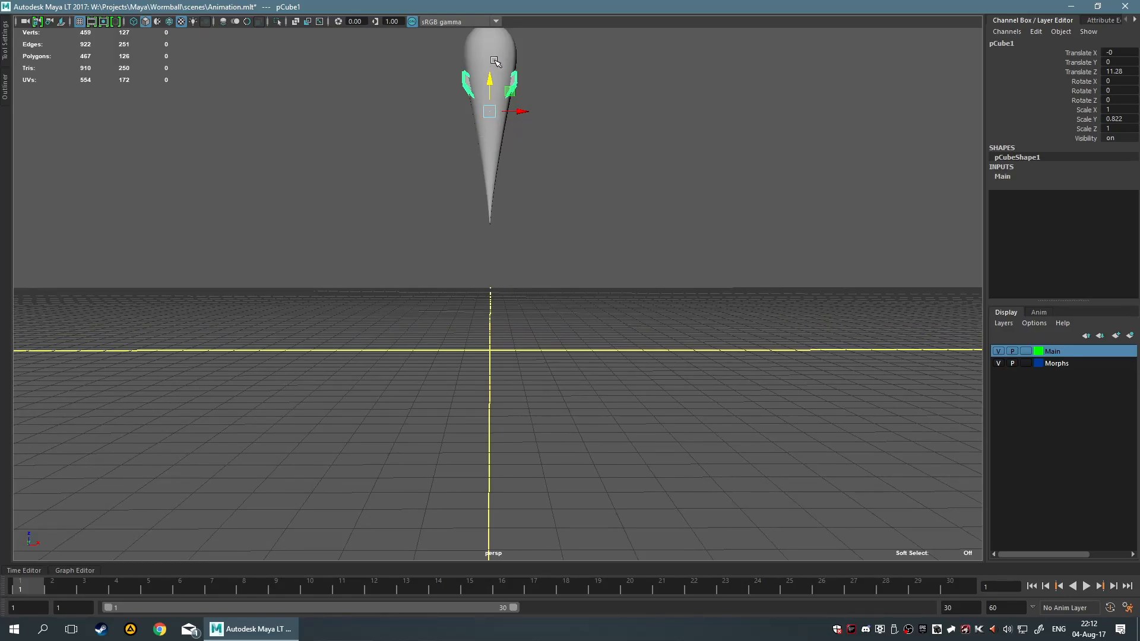
{"action": "left_click_drag", "start_coordinate": [488, 79], "coordinate": [499, 224]}
{"action": "key", "text": "ctrl+z"}
{"action": "key", "text": "shift+z"}
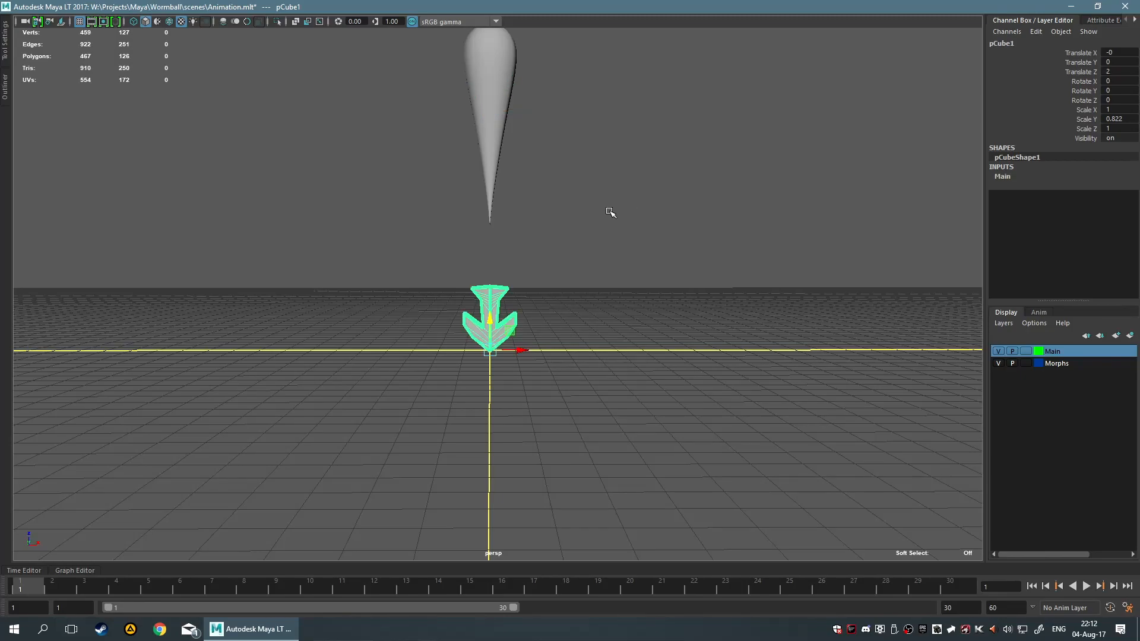
{"action": "left_click", "coordinate": [458, 203]}
{"action": "key", "text": "space"}
{"action": "left_click", "coordinate": [450, 245]}
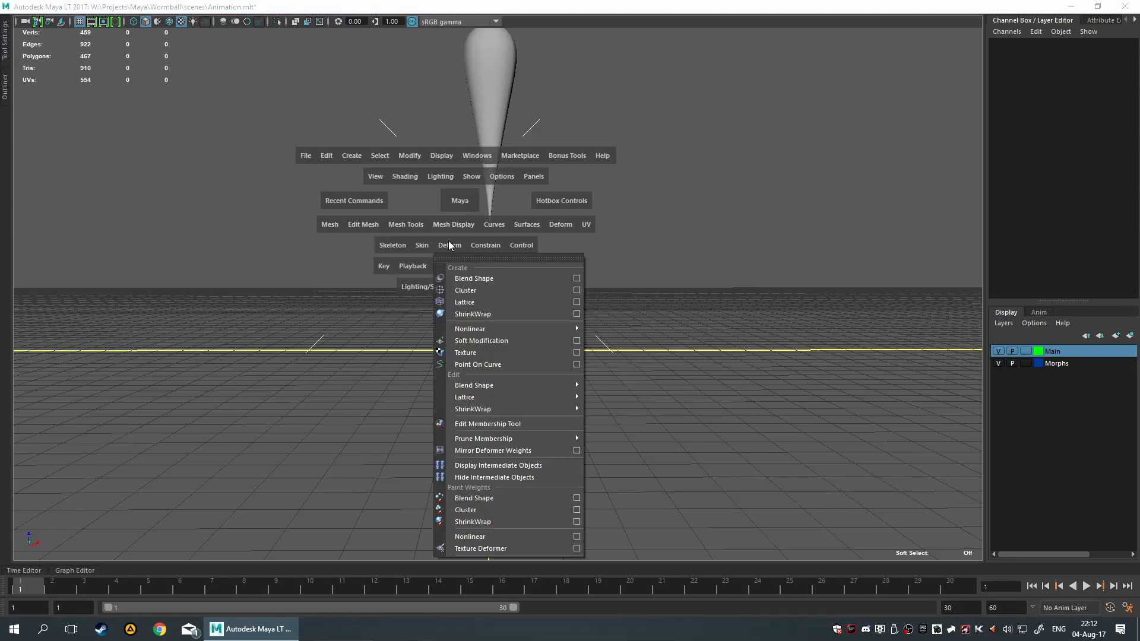
{"action": "left_click", "coordinate": [568, 277]}
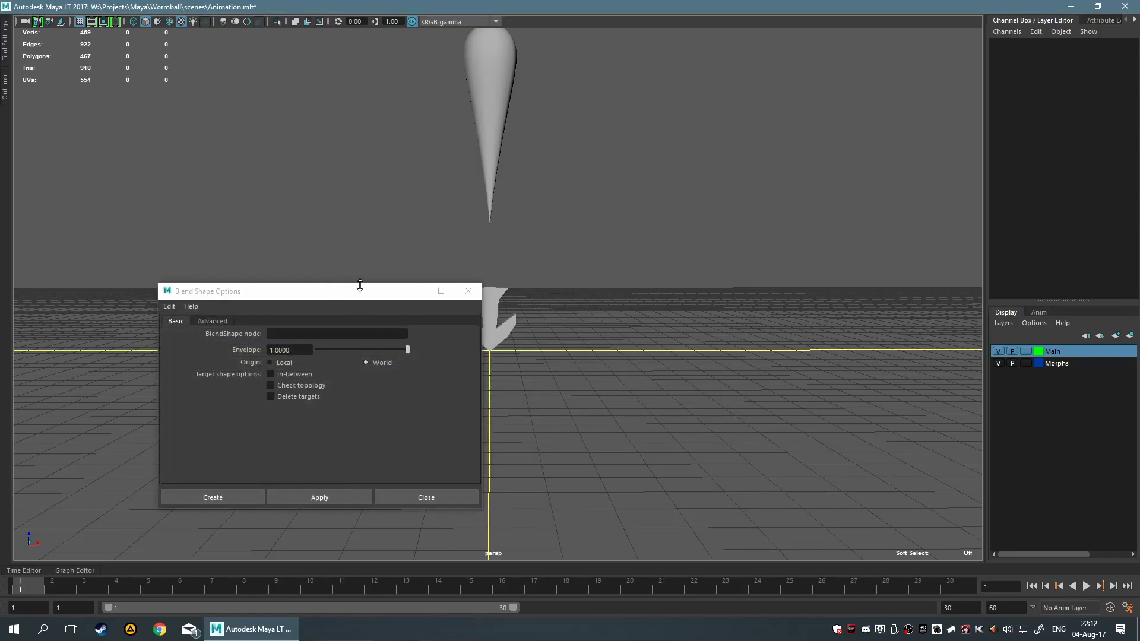
{"action": "left_click", "coordinate": [468, 291]}
- Detach the Deform command list as a floating window and place it beside the model
{"action": "key", "text": "space"}
{"action": "left_click", "coordinate": [440, 254]}
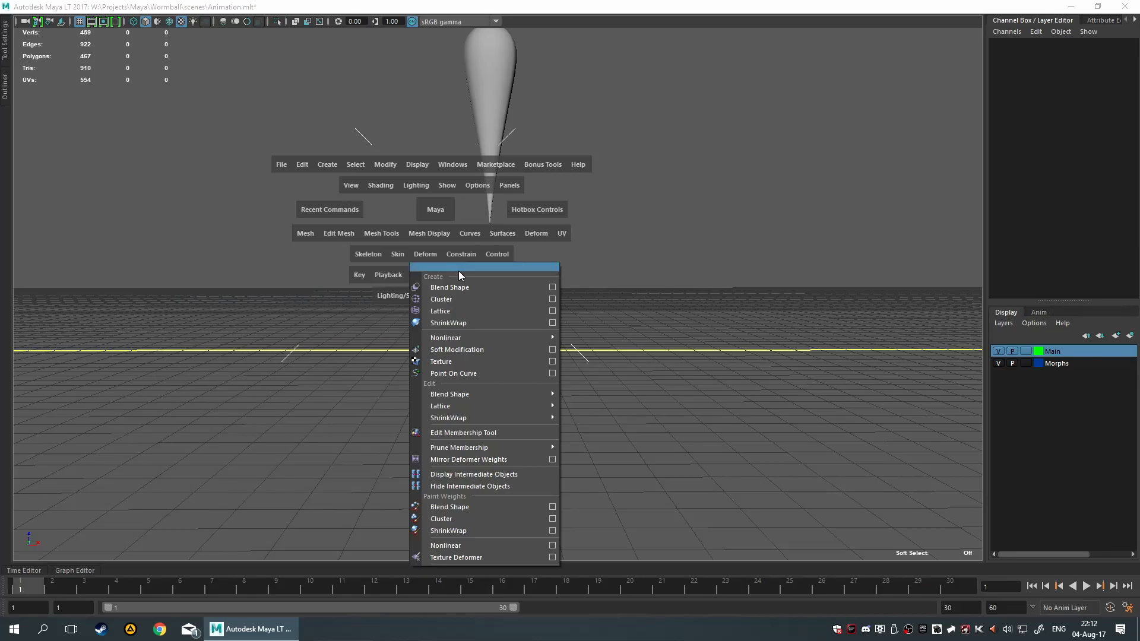
{"action": "left_click", "coordinate": [433, 250]}
{"action": "left_click_drag", "start_coordinate": [393, 264], "coordinate": [73, 277]}
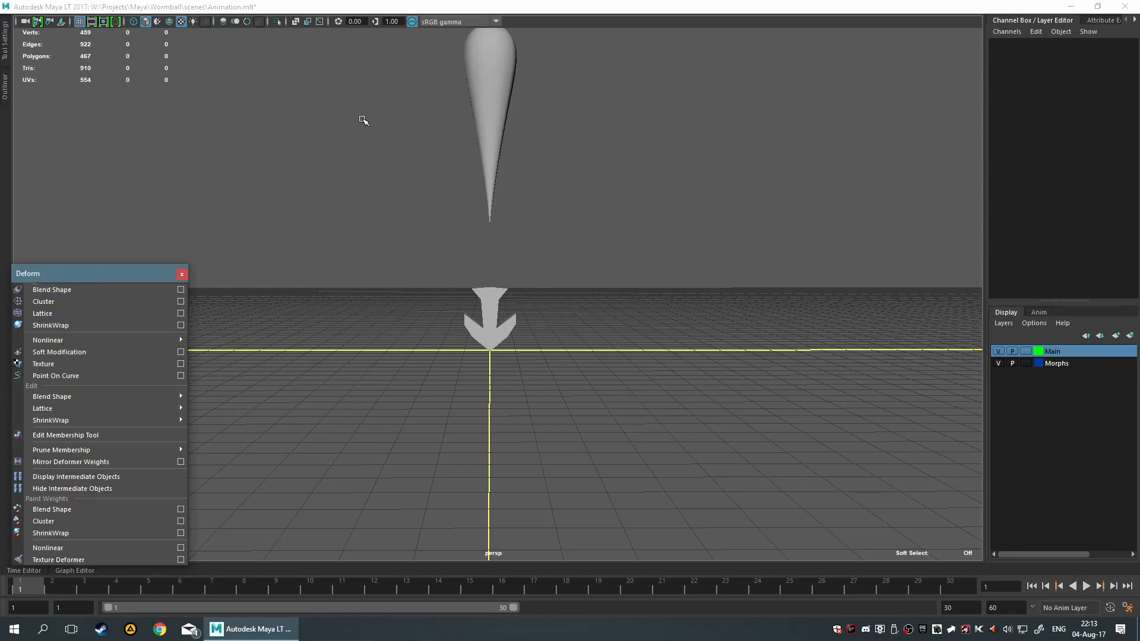
- Isolate the arrow in a closer view and select only that mesh
{"action": "left_click_drag", "start_coordinate": [366, 132], "coordinate": [410, 171], "text": "alt"}
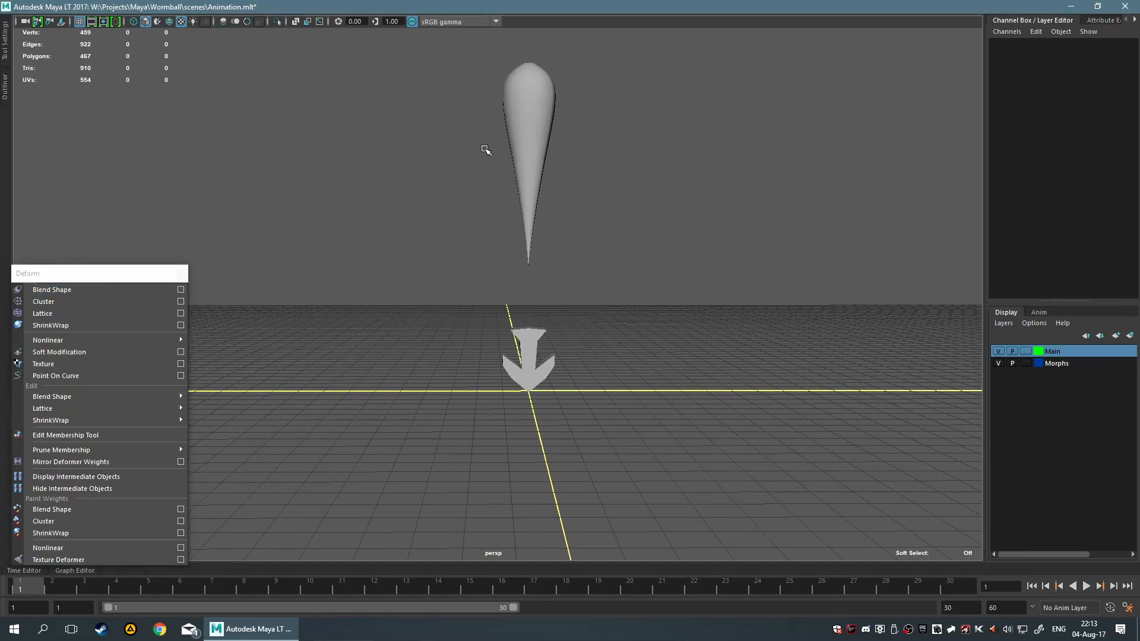
{"action": "left_click_drag", "start_coordinate": [410, 297], "coordinate": [699, 477]}
{"action": "left_click", "coordinate": [542, 292]}
{"action": "left_click_drag", "start_coordinate": [349, 136], "coordinate": [643, 262]}
{"action": "scroll", "coordinate": [616, 237], "scroll_direction": "up", "scroll_amount": 5}
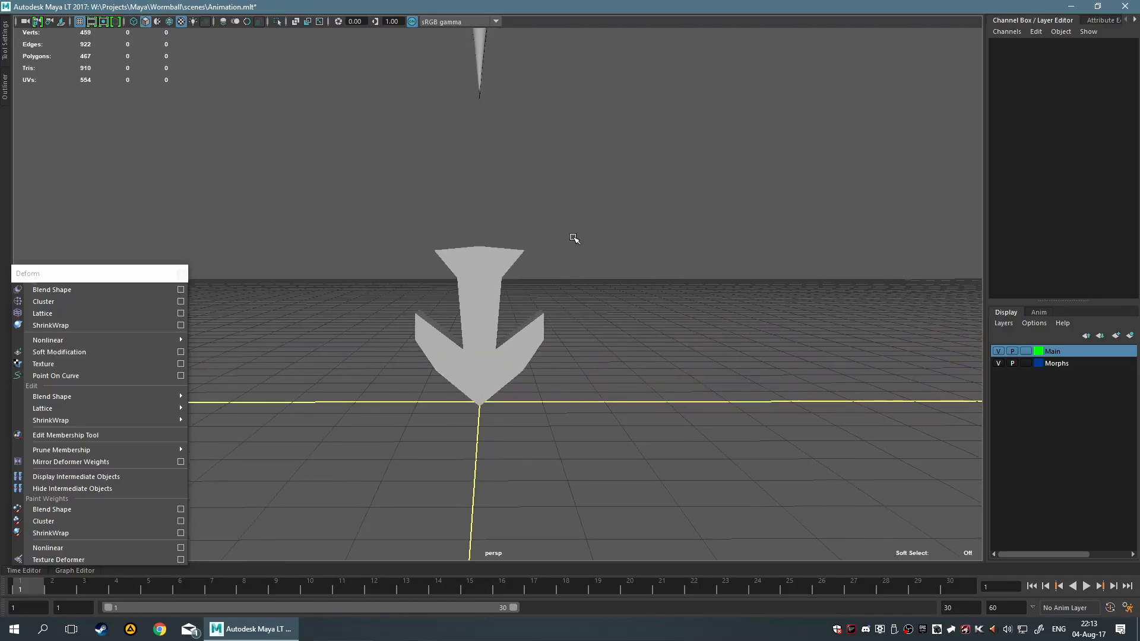
{"action": "left_click_drag", "start_coordinate": [324, 229], "coordinate": [701, 461]}
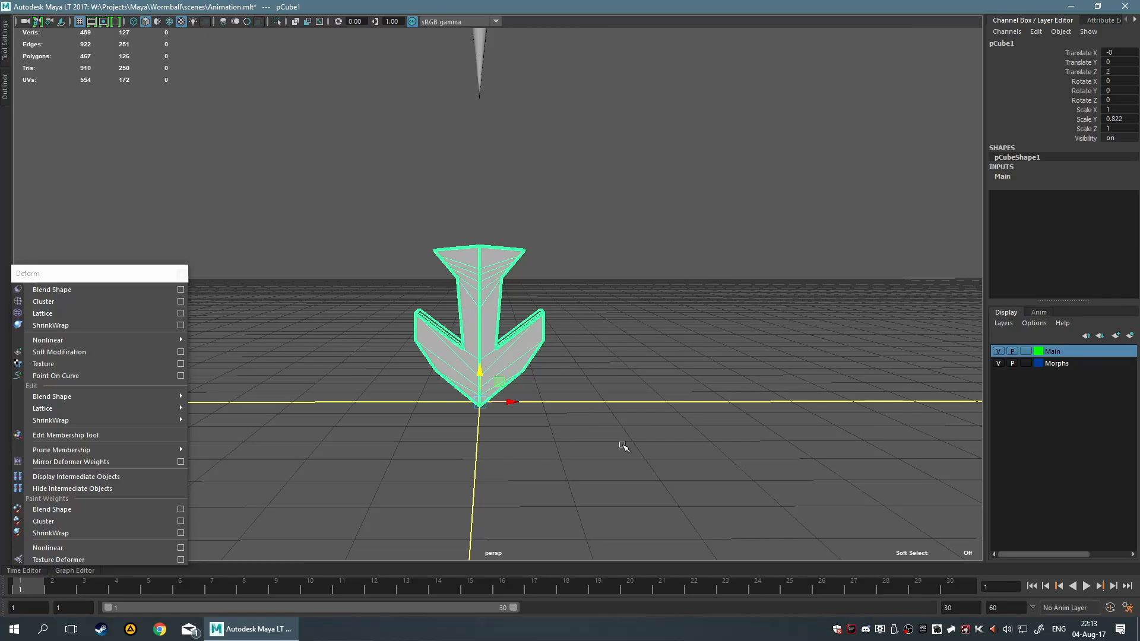
- Compare the teardrop and the arrow by selecting them in turn, leaving the teardrop selected
{"action": "left_click_drag", "start_coordinate": [606, 158], "coordinate": [611, 285], "text": "alt"}
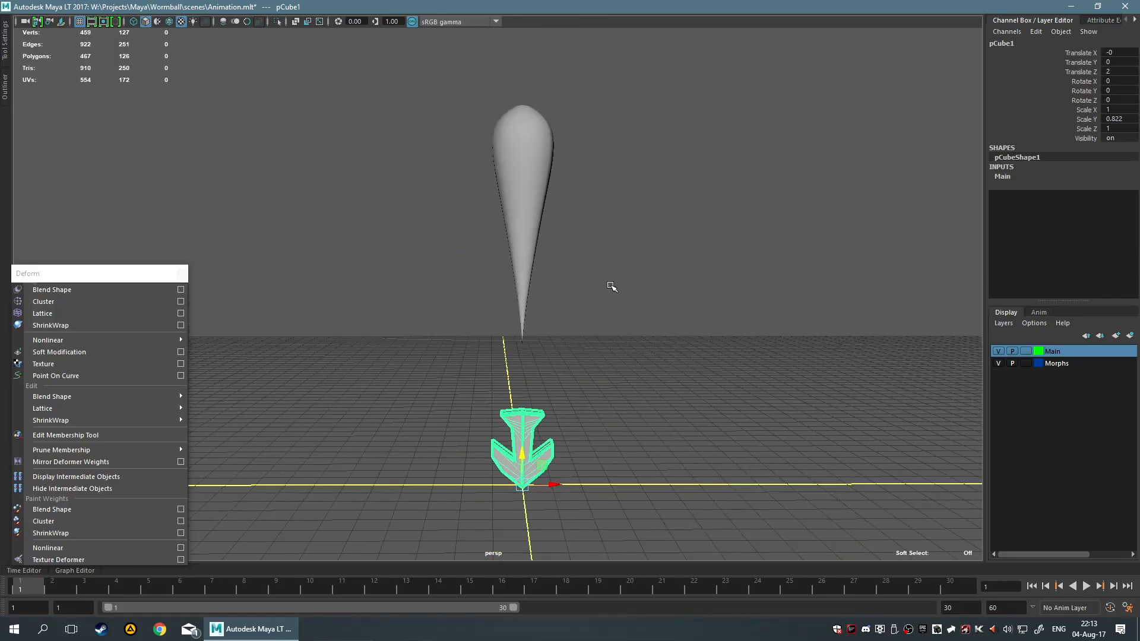
{"action": "left_click", "coordinate": [532, 144]}
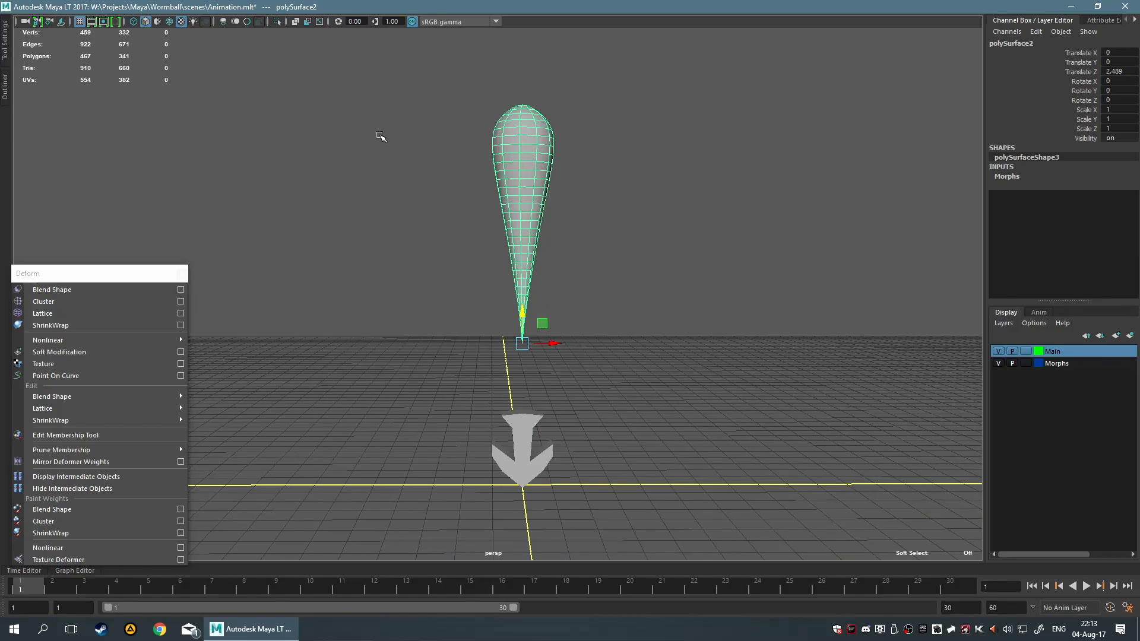
{"action": "left_click", "coordinate": [543, 433]}
{"action": "left_click", "coordinate": [514, 438]}
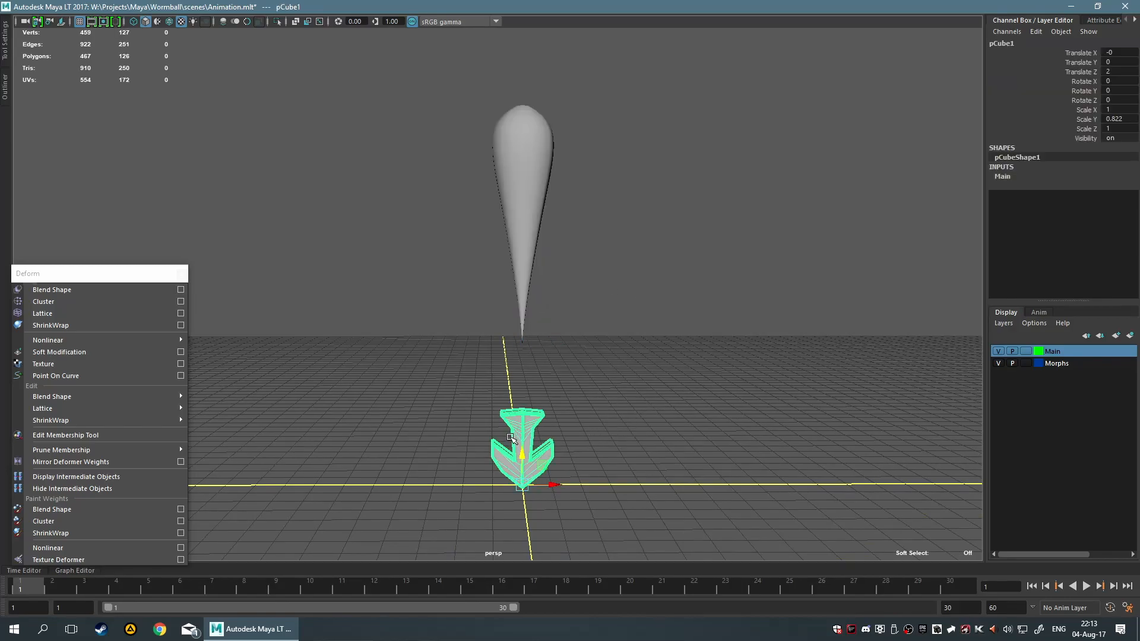
{"action": "left_click", "coordinate": [653, 392]}
{"action": "scroll", "coordinate": [677, 392], "scroll_direction": "down", "scroll_amount": 4}
{"action": "mouse_move", "coordinate": [659, 366]}
{"action": "left_mouse_down", "text": "alt"}
{"action": "mouse_move", "coordinate": [511, 371]}
{"action": "mouse_move", "coordinate": [639, 371]}
{"action": "left_mouse_up", "text": "alt"}
{"action": "left_click", "coordinate": [520, 257]}
{"action": "left_click_drag", "start_coordinate": [644, 280], "coordinate": [580, 318], "text": "alt"}
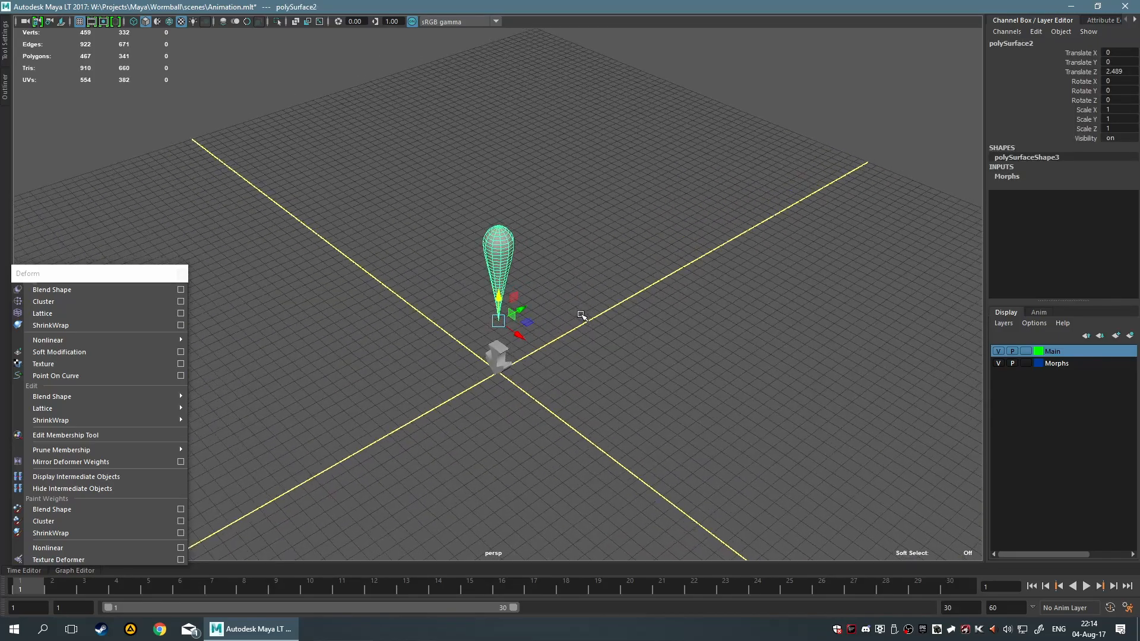
- Scale the teardrop down uniformly to about 0.871, and try Scale X values of 1 and -1
{"action": "scroll", "coordinate": [508, 357], "scroll_direction": "up", "scroll_amount": 3}
{"action": "left_click_drag", "start_coordinate": [506, 356], "coordinate": [471, 356]}
{"action": "left_click", "coordinate": [1118, 109]}
{"action": "type", "text": "1"}
{"action": "key", "text": "Return"}
{"action": "type", "text": "-"}
{"action": "key", "text": "Return"}
- Set the teardrop mesh's Scale X, Y and Z to 0.8
{"action": "left_click_drag", "start_coordinate": [1118, 108], "coordinate": [1122, 126]}
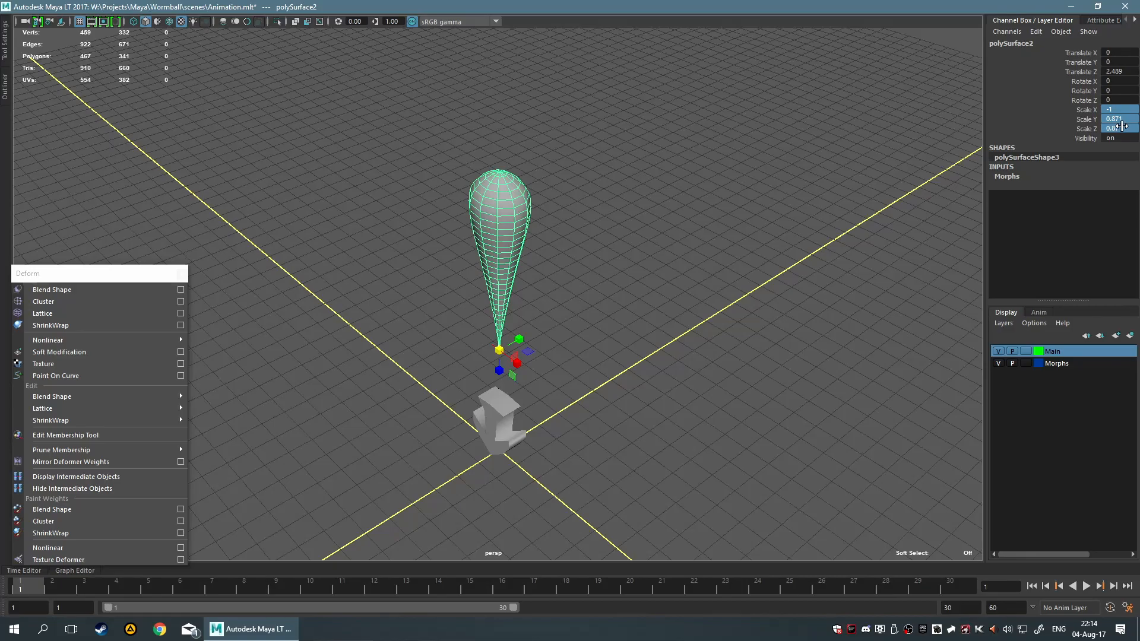
{"action": "type", "text": "0.8"}
{"action": "key", "text": "Return"}
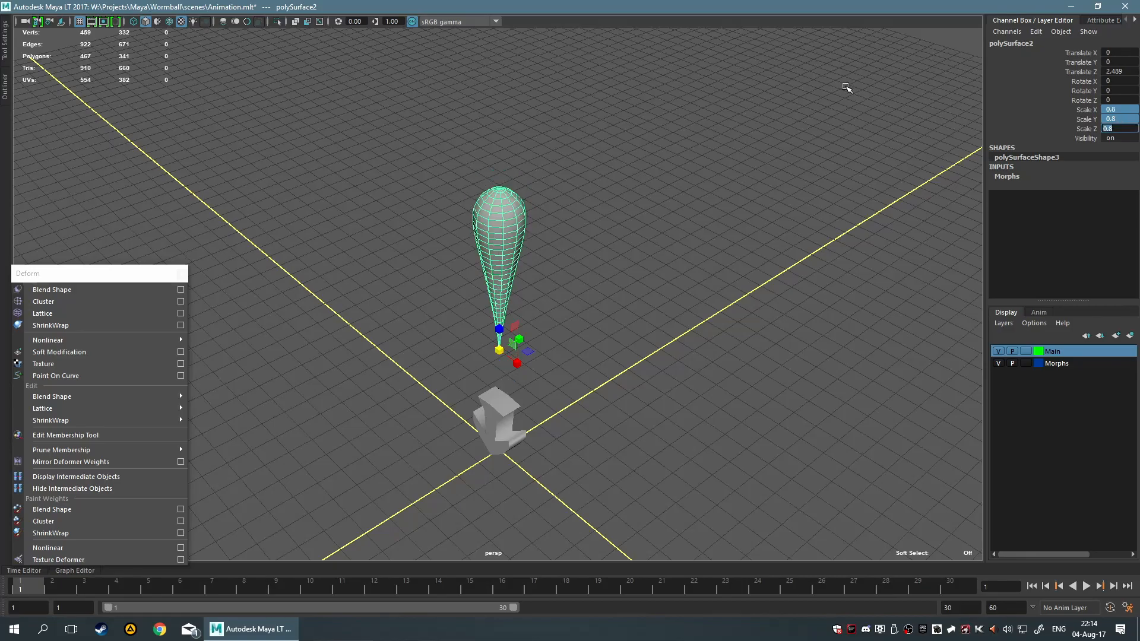
{"action": "left_click", "coordinate": [750, 191]}
- Examine the arrow and the rescaled teardrop from several angles, selecting the arrow and finally the teardrop
{"action": "left_click_drag", "start_coordinate": [751, 191], "coordinate": [699, 291], "text": "alt"}
{"action": "left_click", "coordinate": [508, 469]}
{"action": "left_click_drag", "start_coordinate": [644, 377], "coordinate": [590, 383], "text": "alt"}
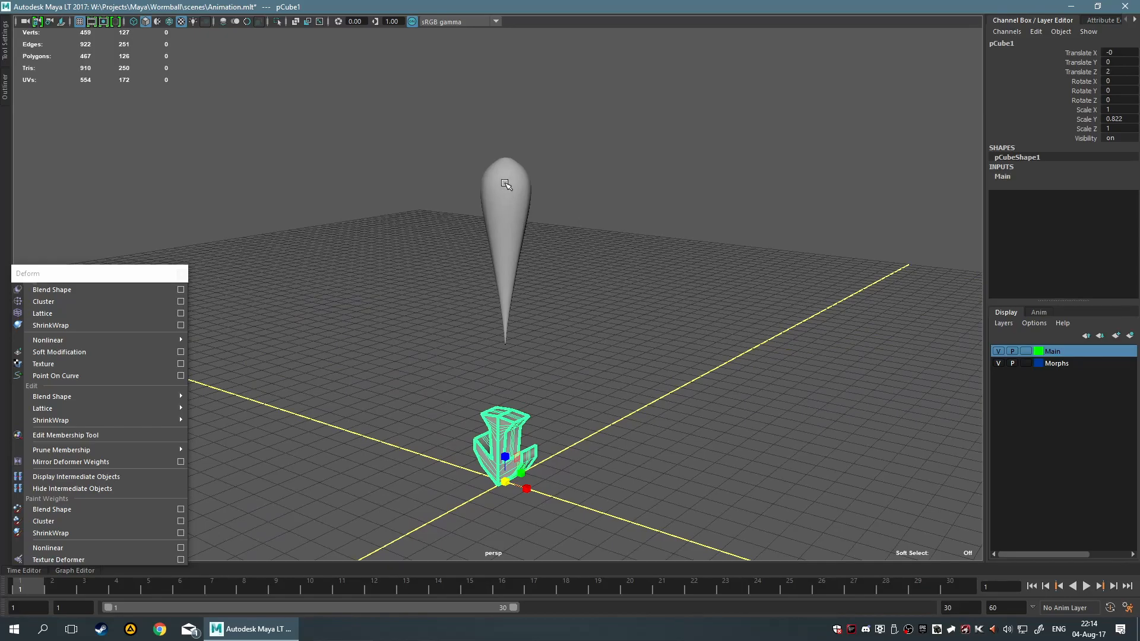
{"action": "left_click_drag", "start_coordinate": [565, 372], "coordinate": [625, 376], "text": "alt"}
{"action": "left_click_drag", "start_coordinate": [513, 265], "coordinate": [518, 318], "text": "alt"}
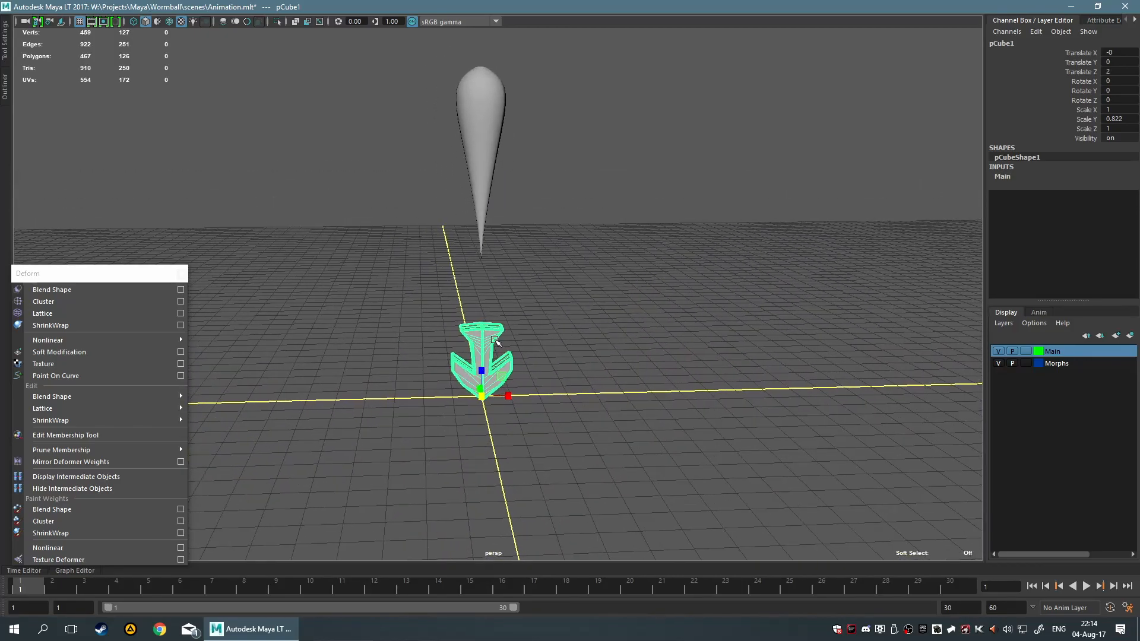
{"action": "left_click", "coordinate": [484, 126]}
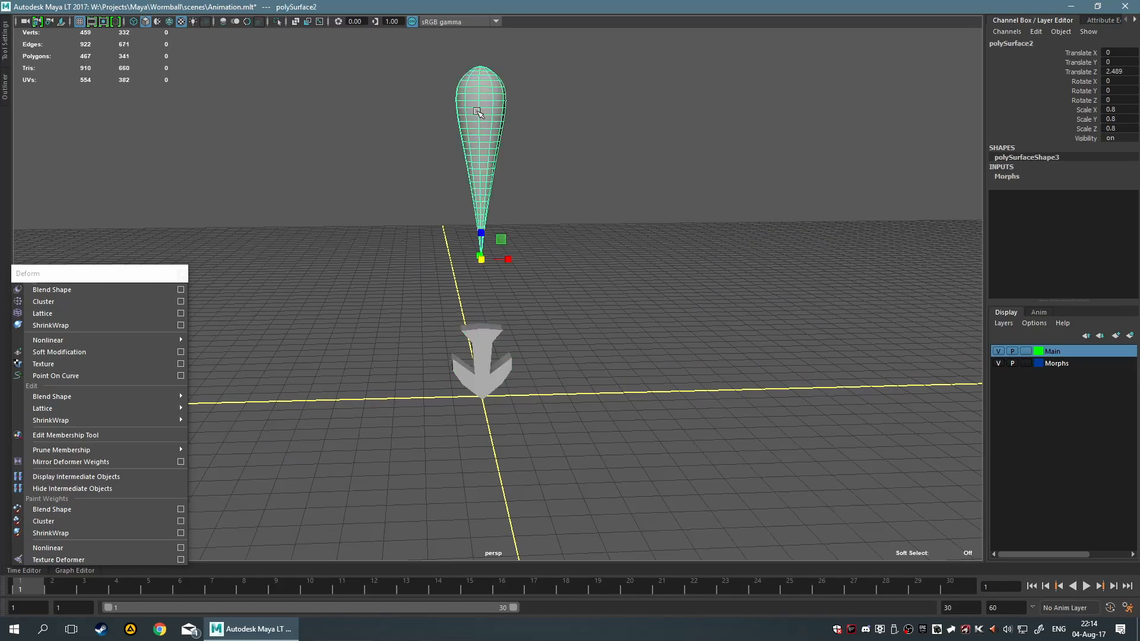
- Inspect the teardrop and the arrow by selecting each one in turn, ending with nothing selected
{"action": "left_click", "coordinate": [599, 235]}
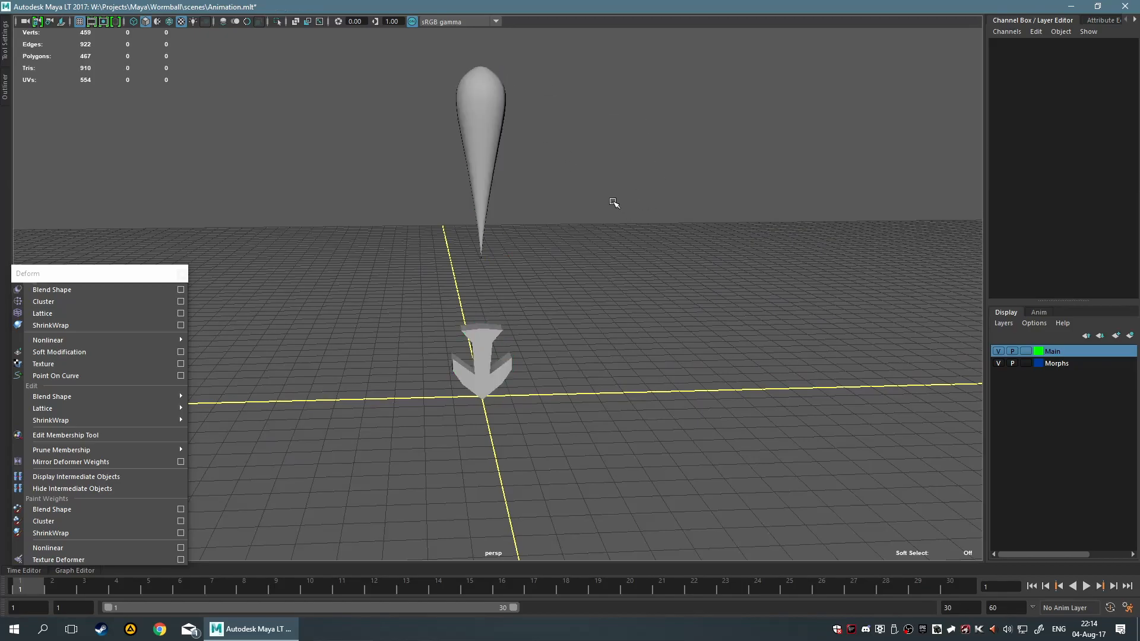
{"action": "left_click", "coordinate": [494, 130]}
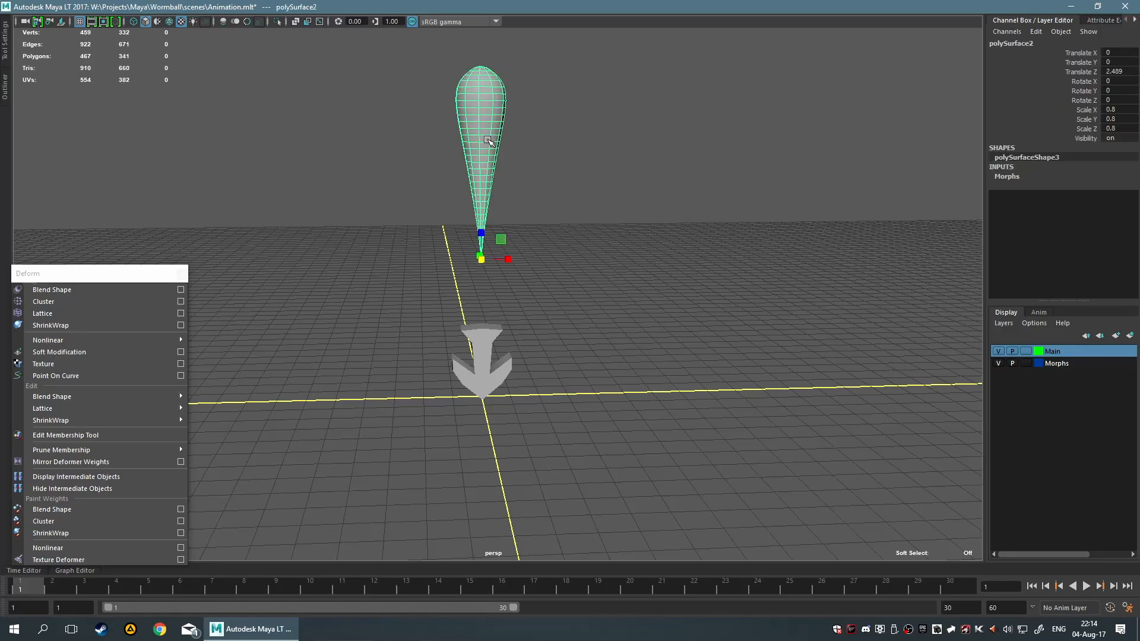
{"action": "left_click", "coordinate": [469, 354]}
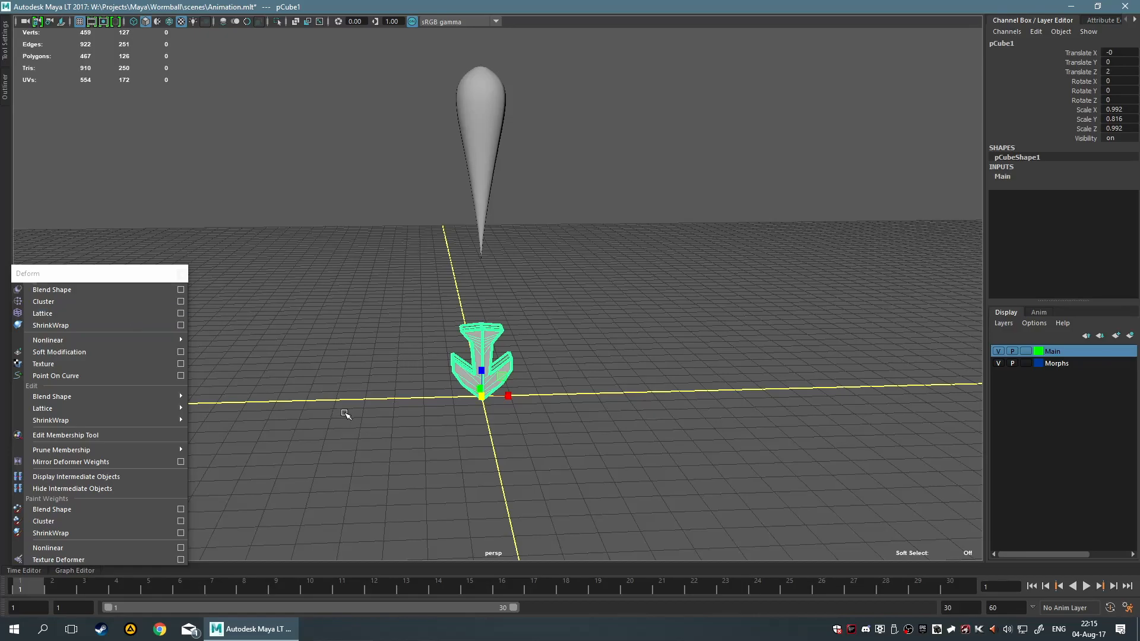
{"action": "left_click", "coordinate": [371, 366]}
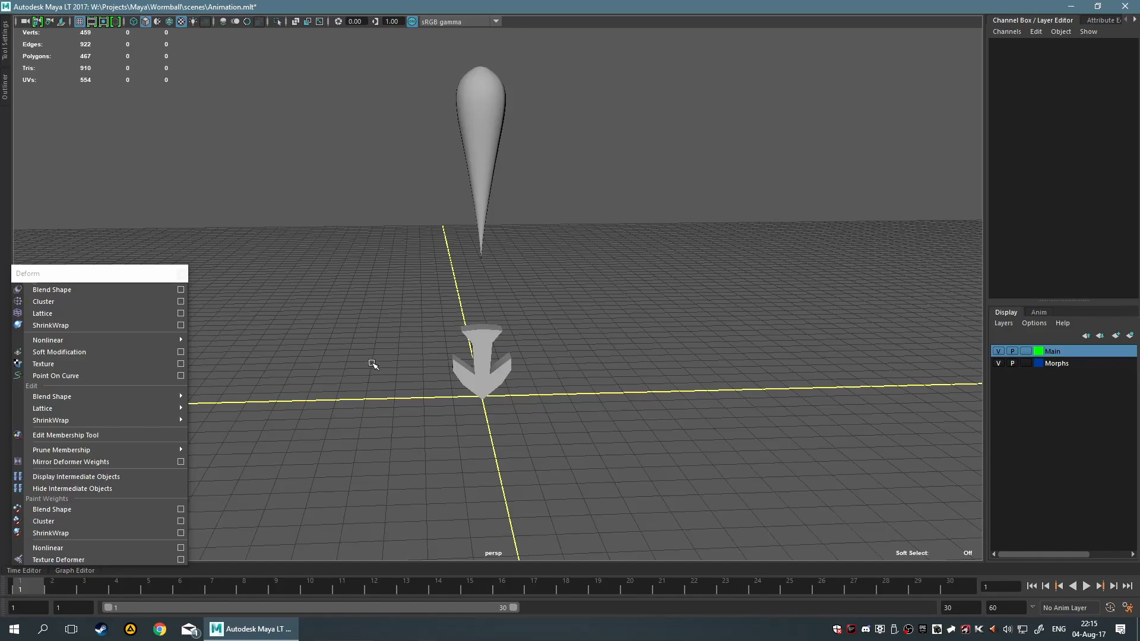
- Select the arrow and add the teardrop to the selection, and apply a ShrinkWrap deformer with the default options
{"action": "left_click", "coordinate": [486, 355]}
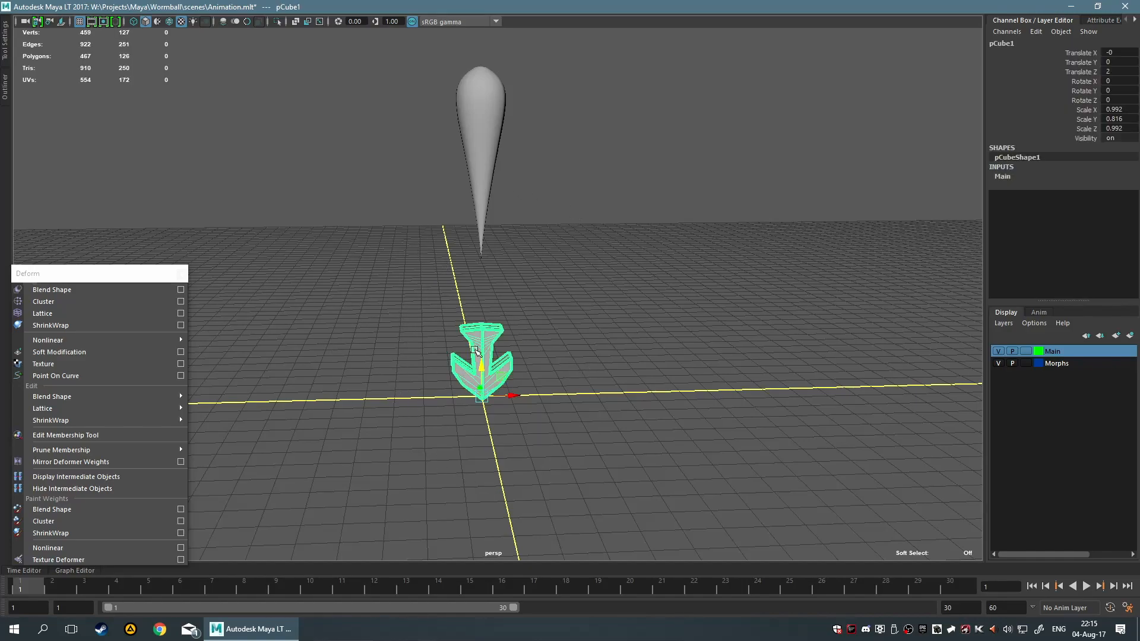
{"action": "left_click", "coordinate": [486, 174], "text": "shift"}
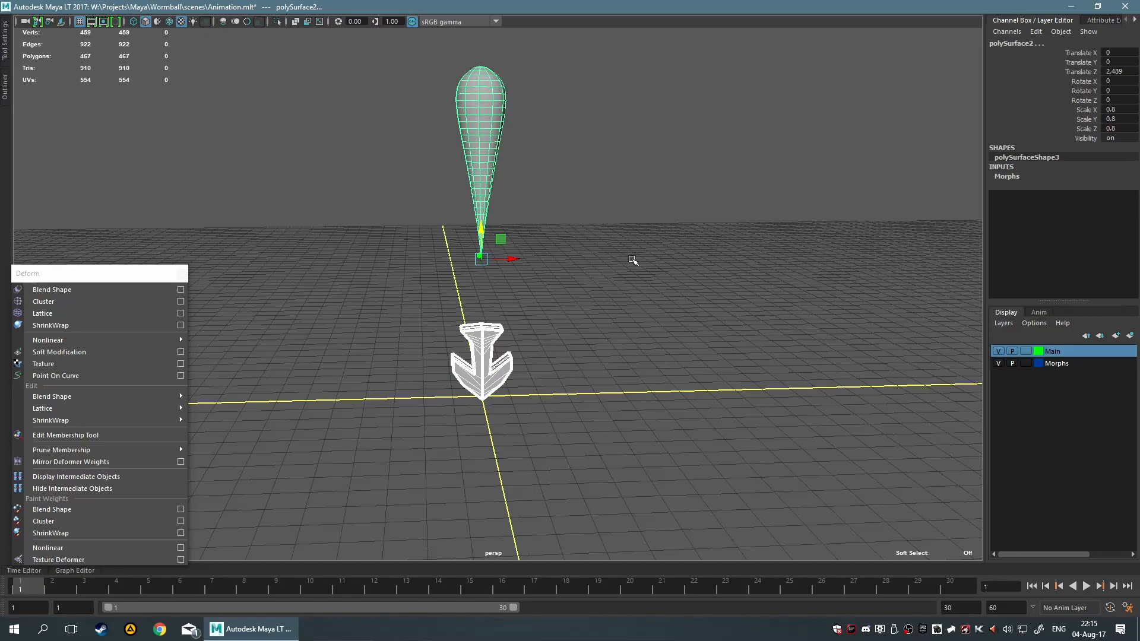
{"action": "left_click", "coordinate": [73, 325]}
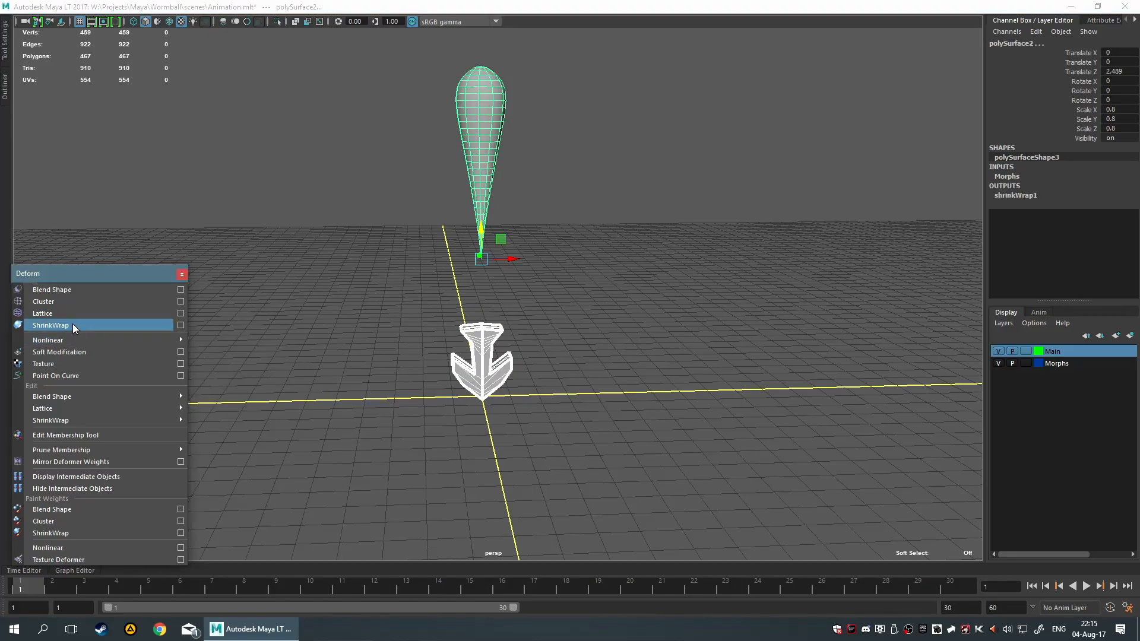
- Try the ShrinkWrap by moving the arrow into the teardrop, to about Translate Y -0.435 and Translate Z 9.844
{"action": "left_click", "coordinate": [407, 300]}
{"action": "left_click_drag", "start_coordinate": [407, 301], "coordinate": [606, 437]}
{"action": "left_click_drag", "start_coordinate": [482, 370], "coordinate": [482, 142]}
{"action": "left_click_drag", "start_coordinate": [674, 156], "coordinate": [614, 184], "text": "alt"}
{"action": "mouse_move", "coordinate": [482, 174]}
{"action": "left_mouse_down"}
{"action": "mouse_move", "coordinate": [483, 162]}
{"action": "mouse_move", "coordinate": [483, 196]}
{"action": "mouse_move", "coordinate": [480, 169]}
{"action": "mouse_move", "coordinate": [479, 182]}
{"action": "left_mouse_up"}
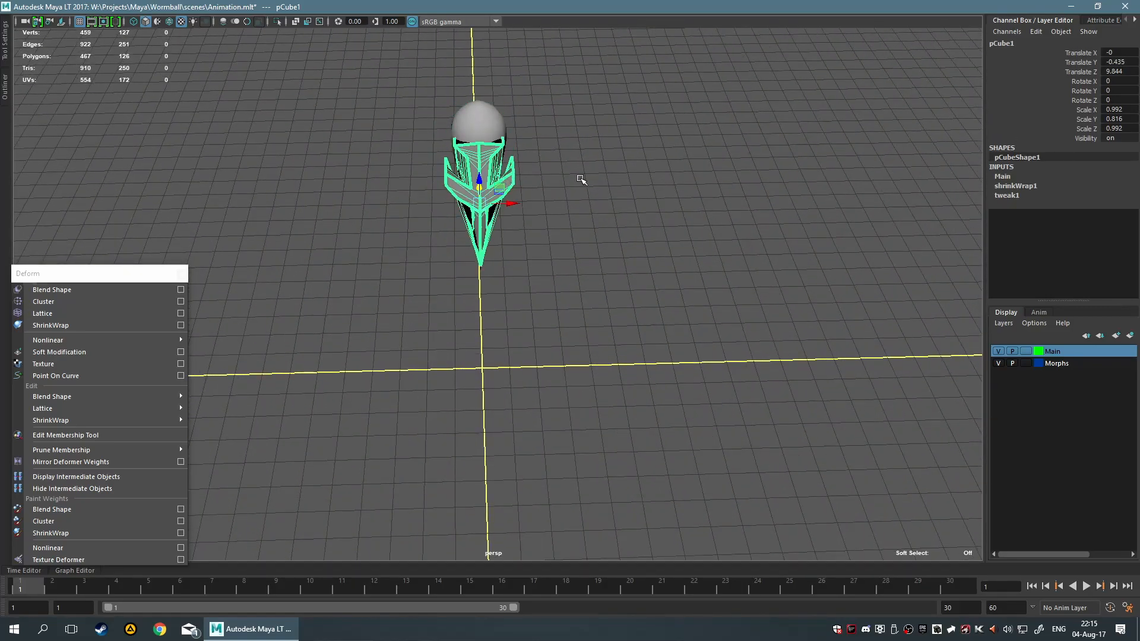
- Undo the arrow's moves and the ShrinkWrap deformer, returning to the selection of both meshes
{"action": "key", "text": "ctrl+z"}
{"action": "key", "text": "ctrl+z"}
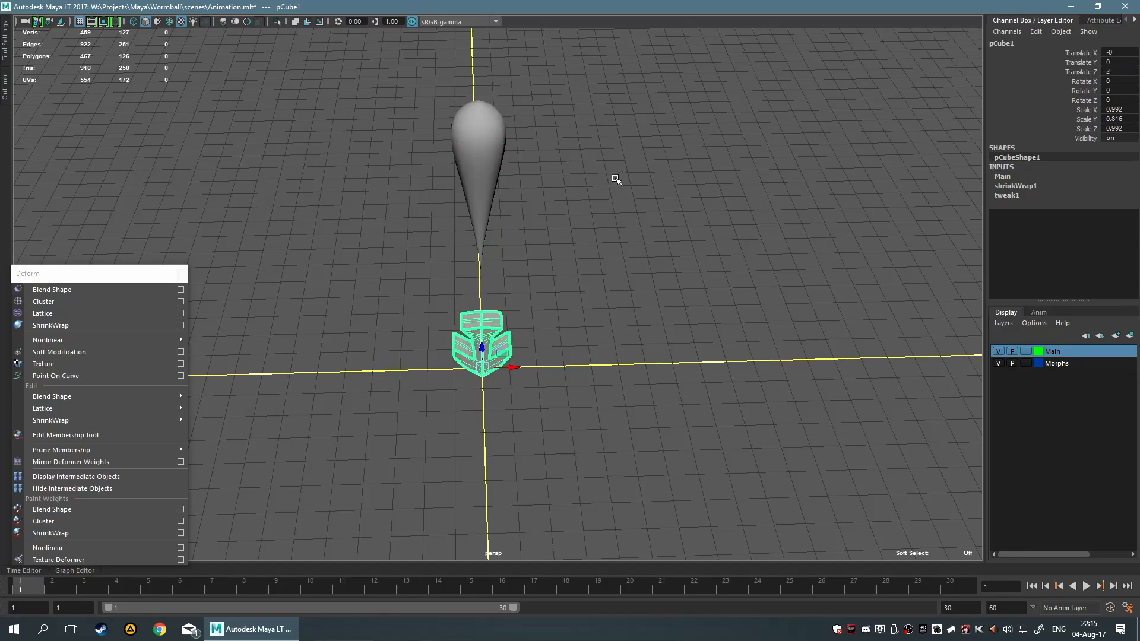
{"action": "left_click", "coordinate": [617, 179]}
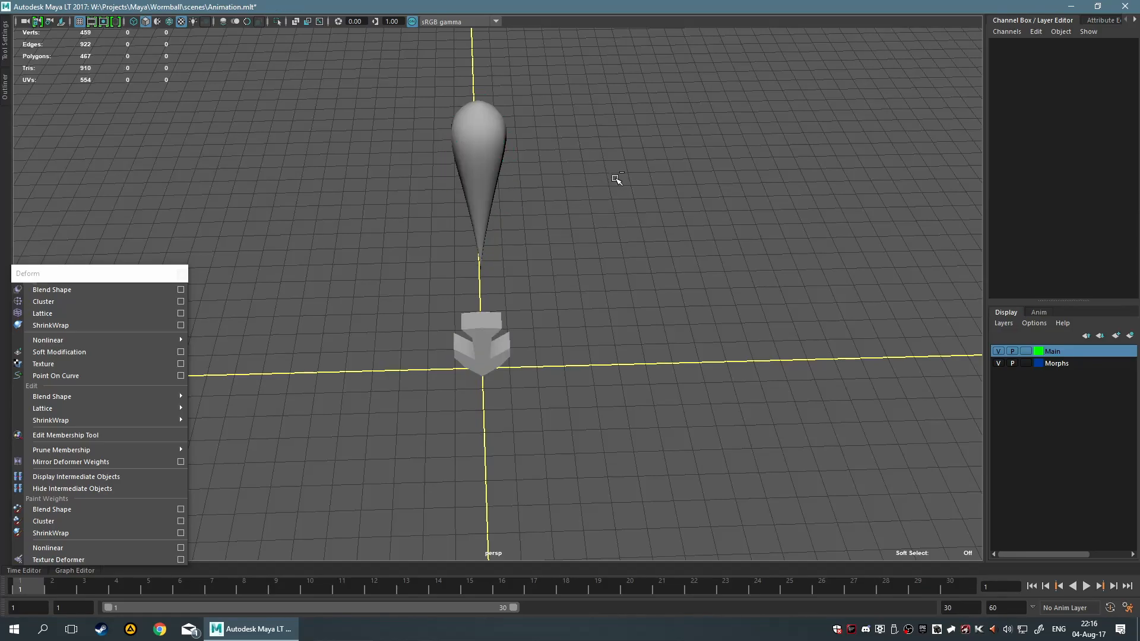
{"action": "left_click", "coordinate": [488, 357]}
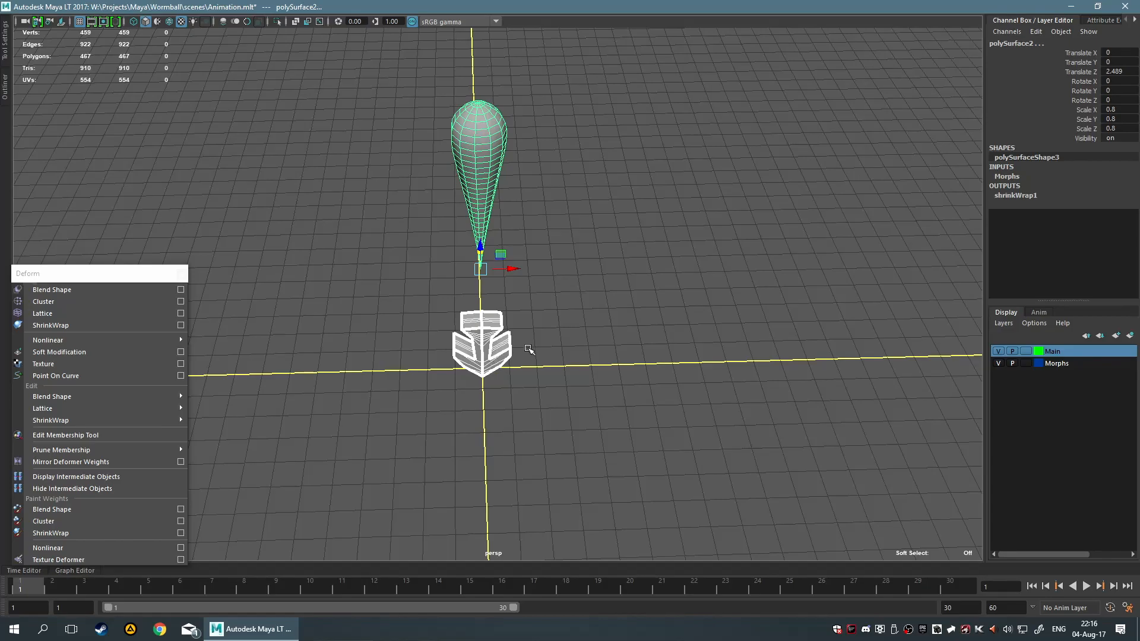
{"action": "key", "text": "ctrl+z"}
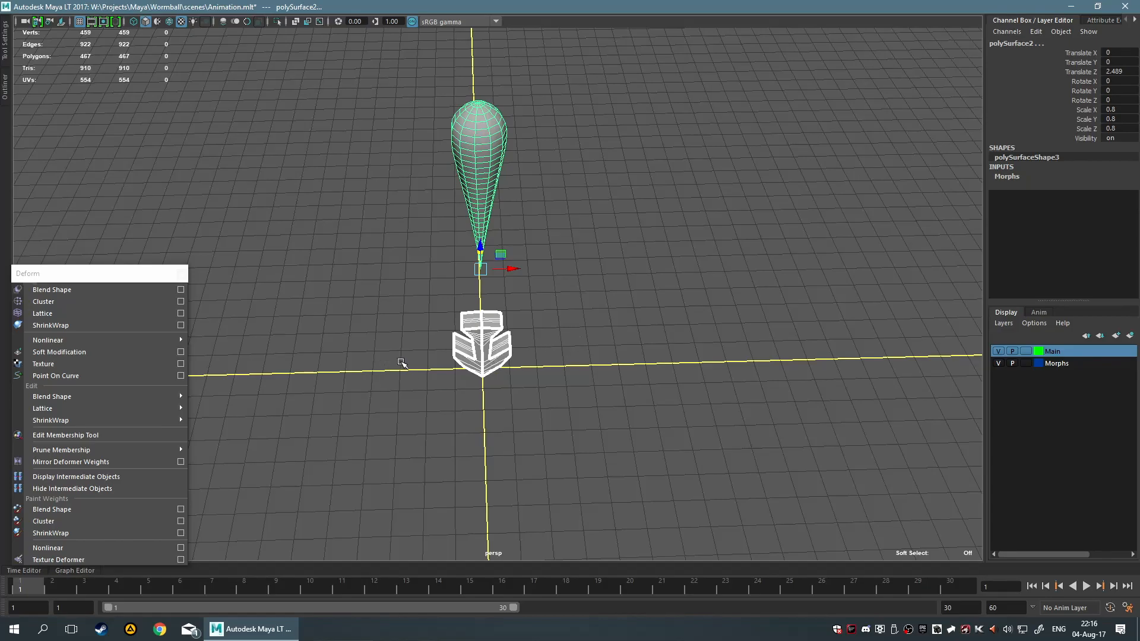
{"action": "left_click", "coordinate": [180, 326]}
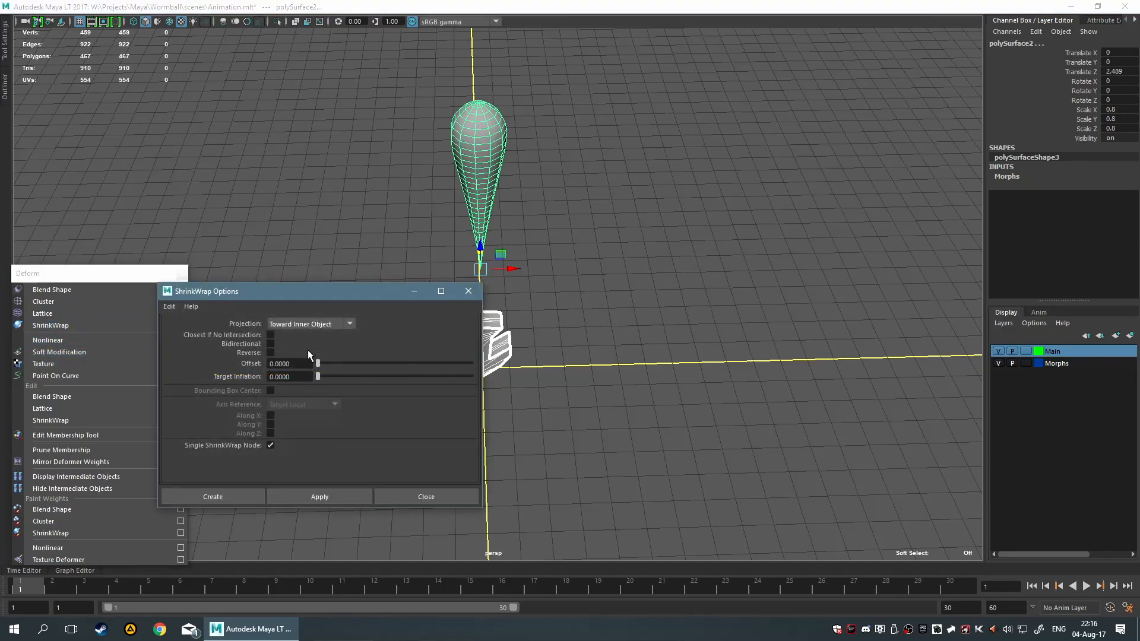
{"action": "left_click_drag", "start_coordinate": [312, 299], "coordinate": [551, 284]}
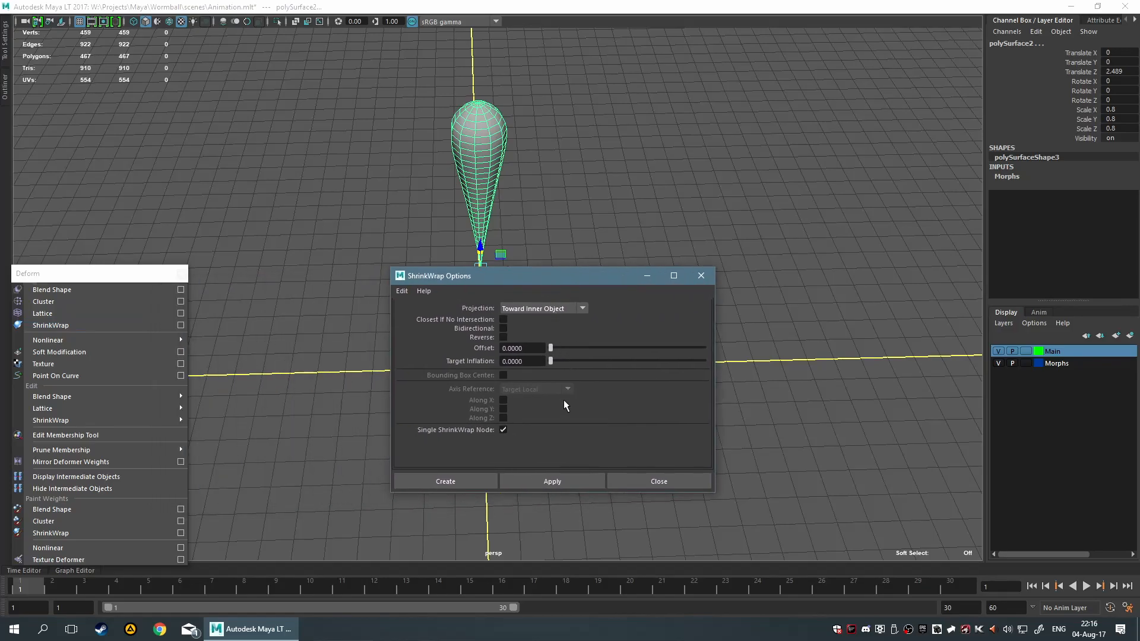
{"action": "left_click", "coordinate": [702, 275]}
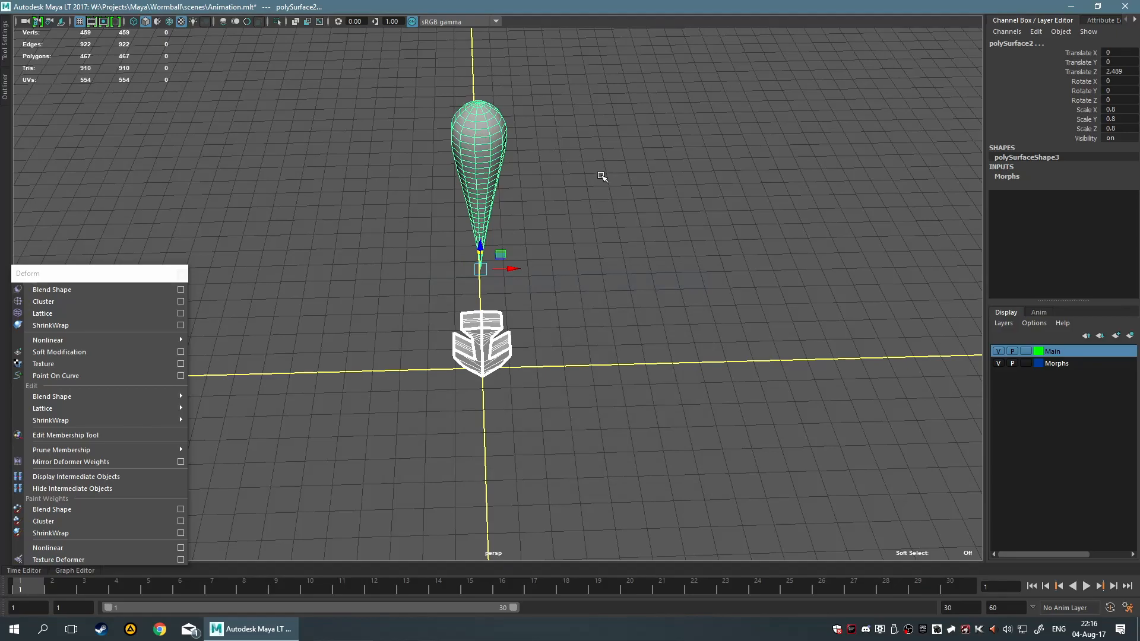
- Create a Blend Shape with Check topology turned off, selecting the teardrop as the target first and the arrow as the base last
{"action": "left_click", "coordinate": [174, 282]}
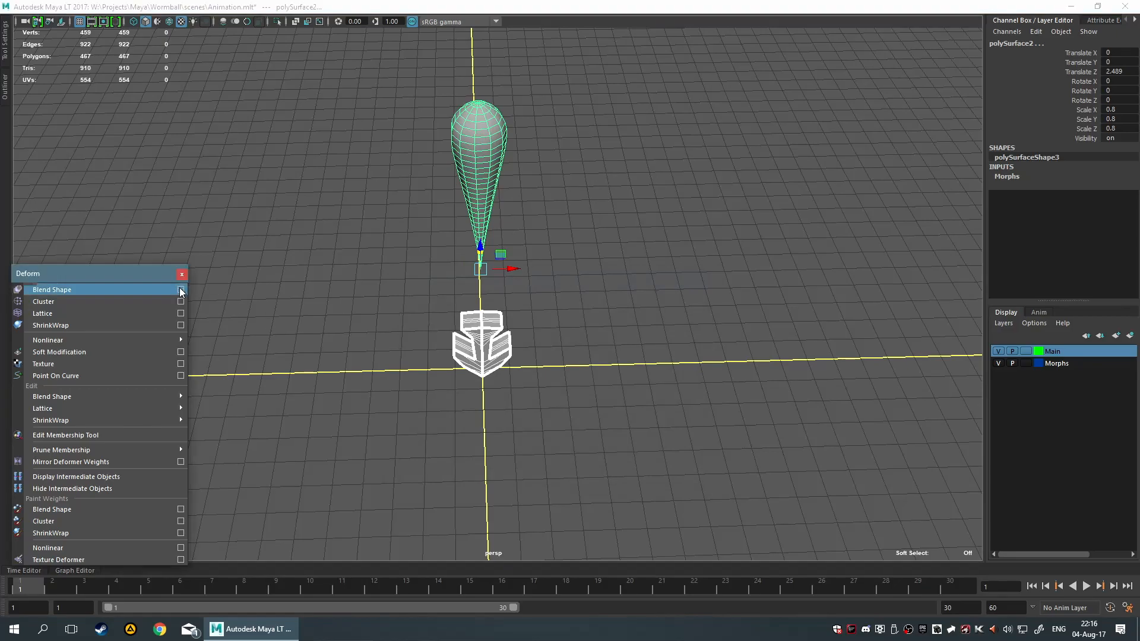
{"action": "left_click", "coordinate": [181, 290]}
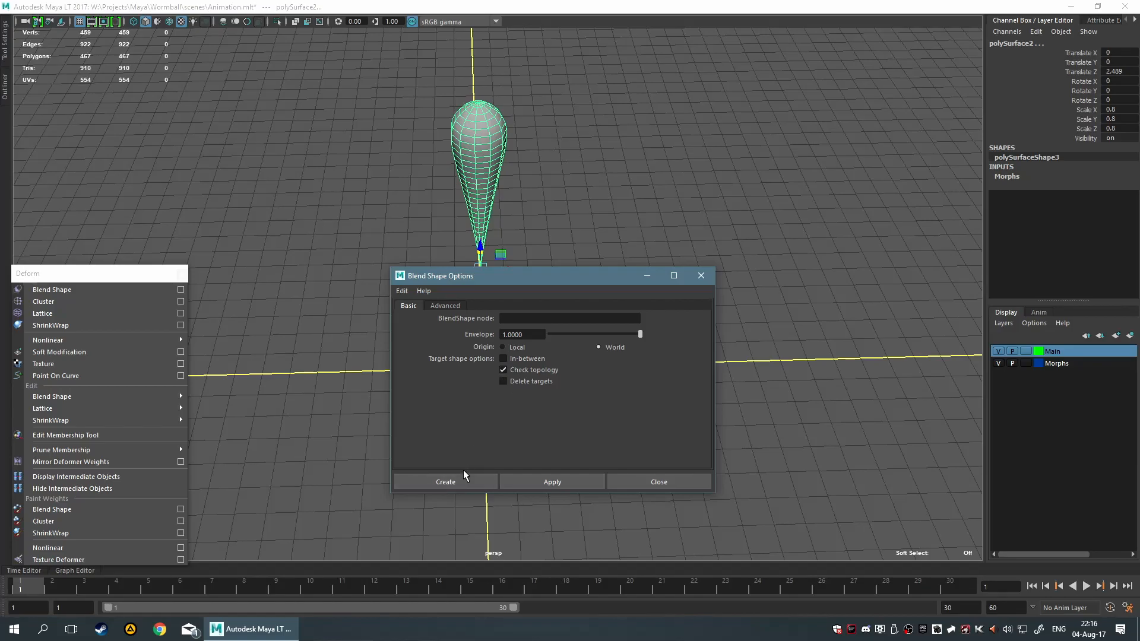
{"action": "left_click_drag", "start_coordinate": [510, 278], "coordinate": [775, 238]}
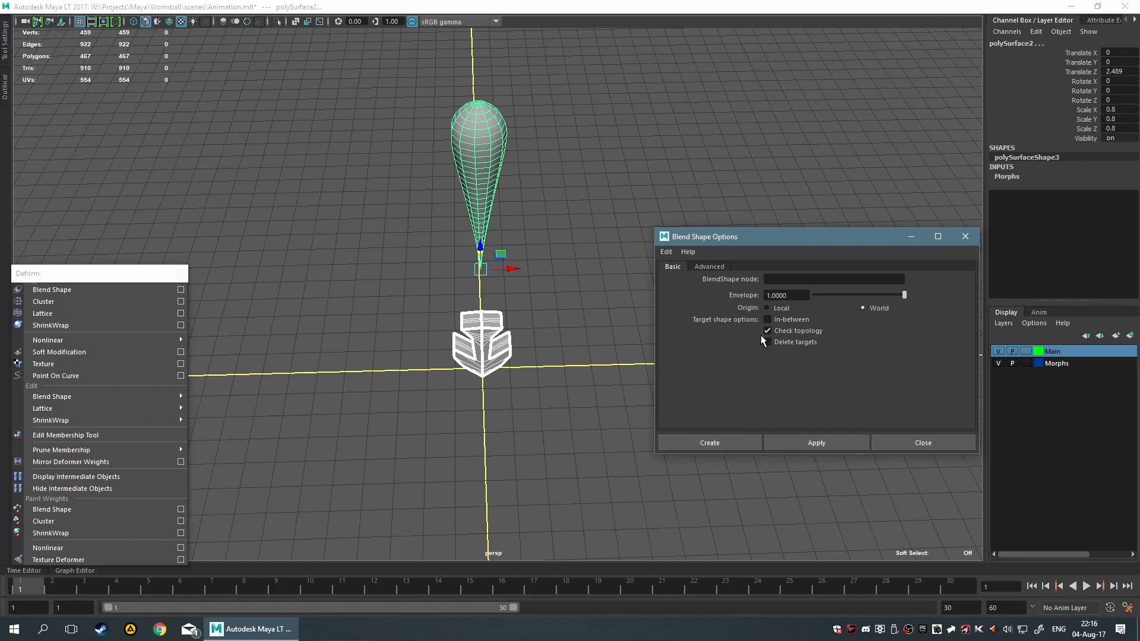
{"action": "left_click", "coordinate": [558, 416]}
{"action": "left_click_drag", "start_coordinate": [402, 155], "coordinate": [478, 190]}
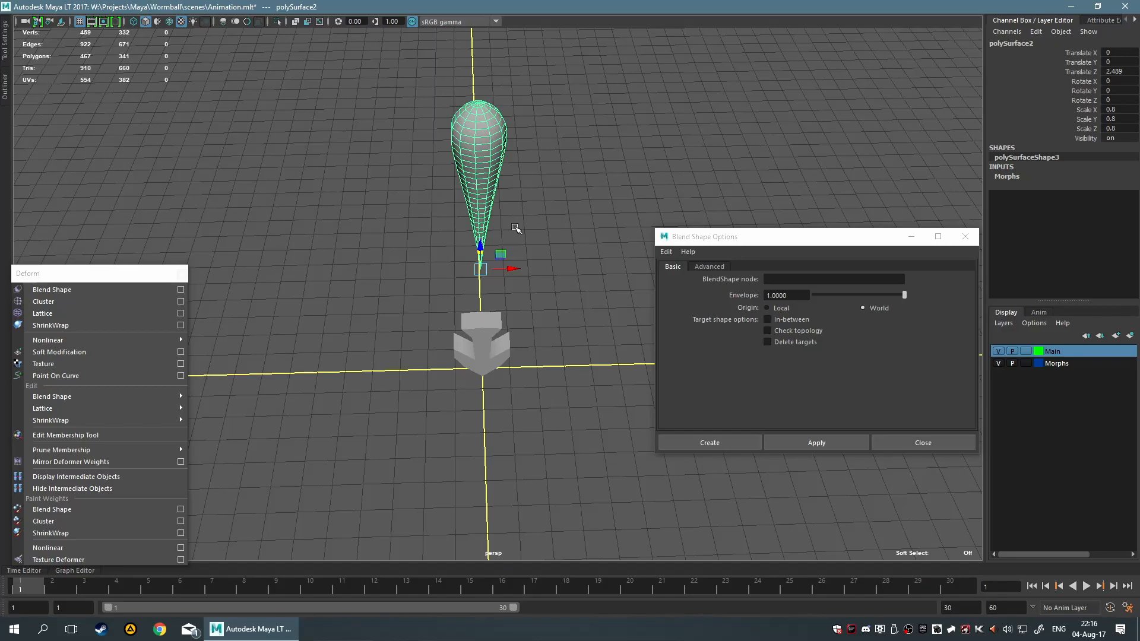
{"action": "left_click", "coordinate": [482, 358], "text": "shift"}
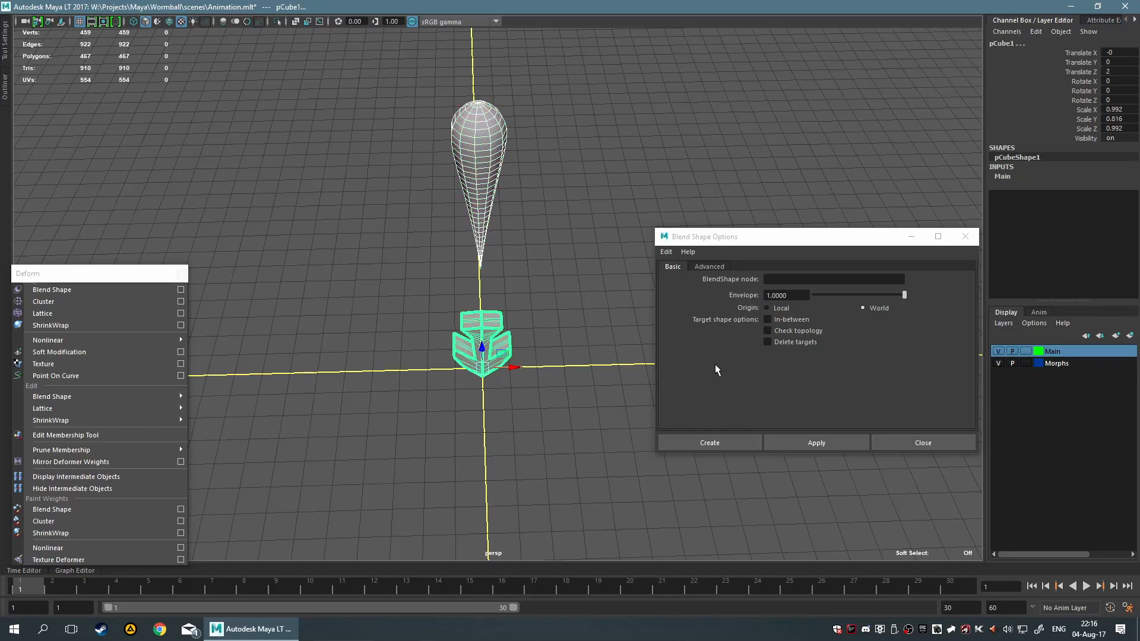
{"action": "left_click", "coordinate": [718, 441]}
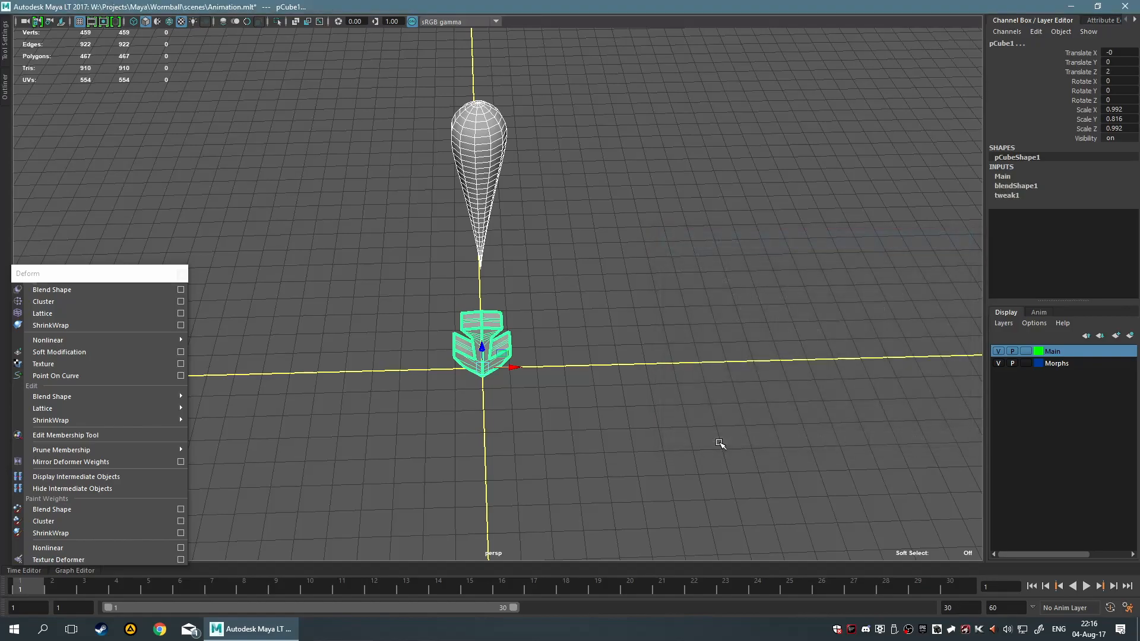
- Set the polySurface2 weight of the arrow's blendShape1 to 1 and hide the Morphs layer
{"action": "left_click", "coordinate": [748, 259]}
{"action": "left_click", "coordinate": [478, 361]}
{"action": "left_click", "coordinate": [1016, 186]}
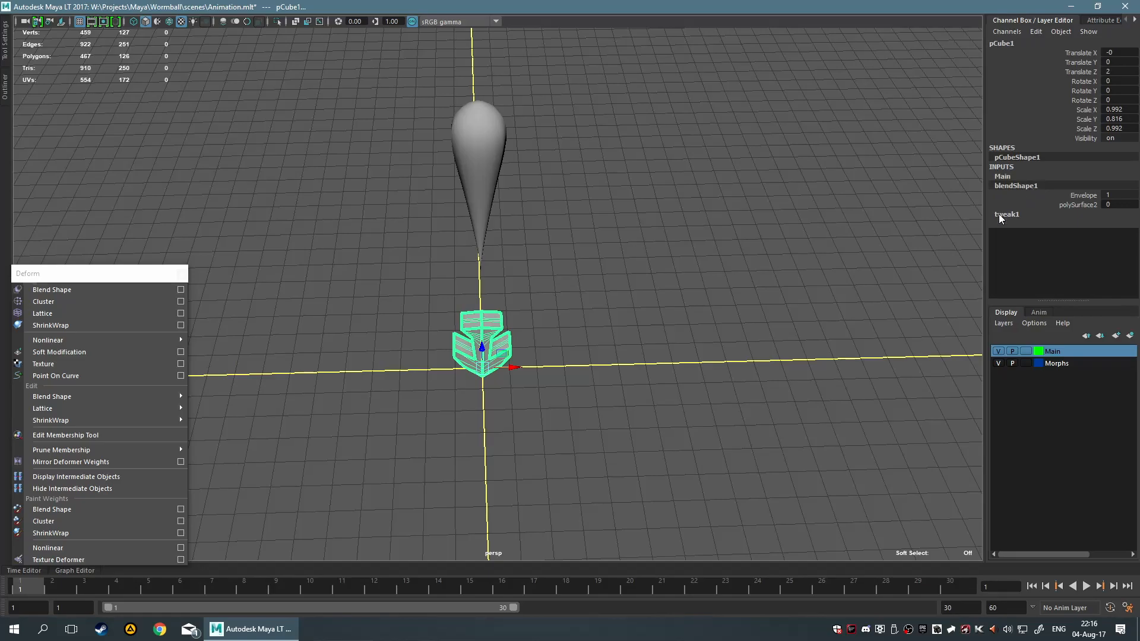
{"action": "left_click", "coordinate": [1079, 205]}
{"action": "middle_click_drag", "start_coordinate": [751, 297], "coordinate": [756, 295]}
{"action": "left_click", "coordinate": [998, 363]}
{"action": "left_click_drag", "start_coordinate": [873, 333], "coordinate": [769, 247], "text": "alt"}
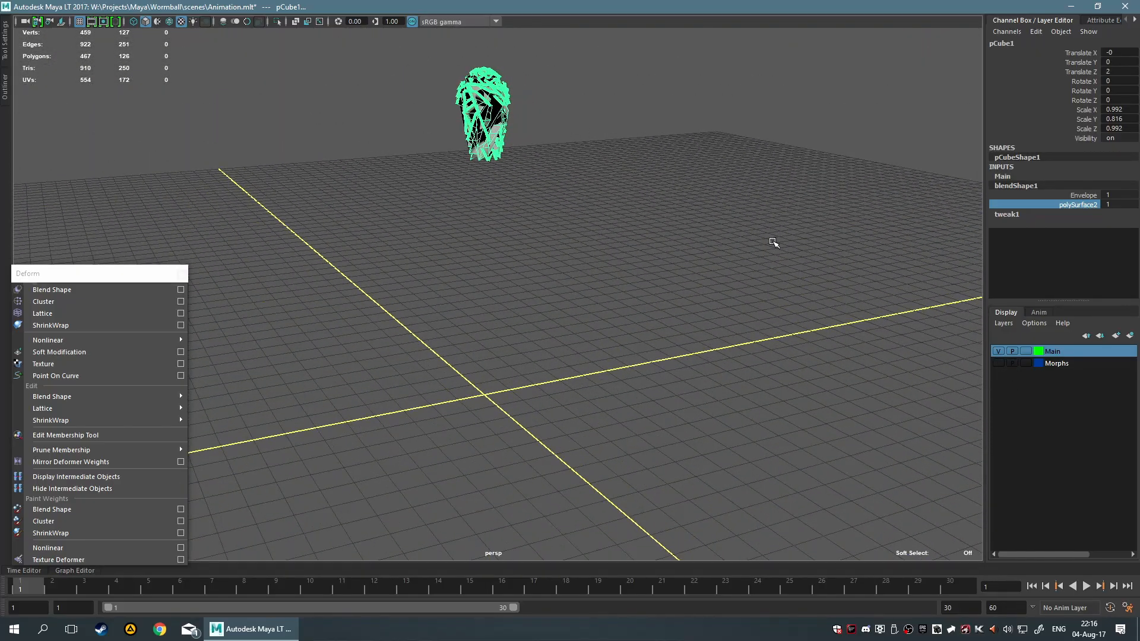
- Try a blendShape1 Envelope of 0.6, and reset the polySurface2 weight to 0 and the Envelope to 1
{"action": "left_click", "coordinate": [1064, 196]}
{"action": "mouse_move", "coordinate": [866, 216]}
{"action": "middle_mouse_down"}
{"action": "mouse_move", "coordinate": [843, 216]}
{"action": "mouse_move", "coordinate": [896, 217]}
{"action": "mouse_move", "coordinate": [886, 217]}
{"action": "middle_mouse_up"}
{"action": "left_click", "coordinate": [1076, 205]}
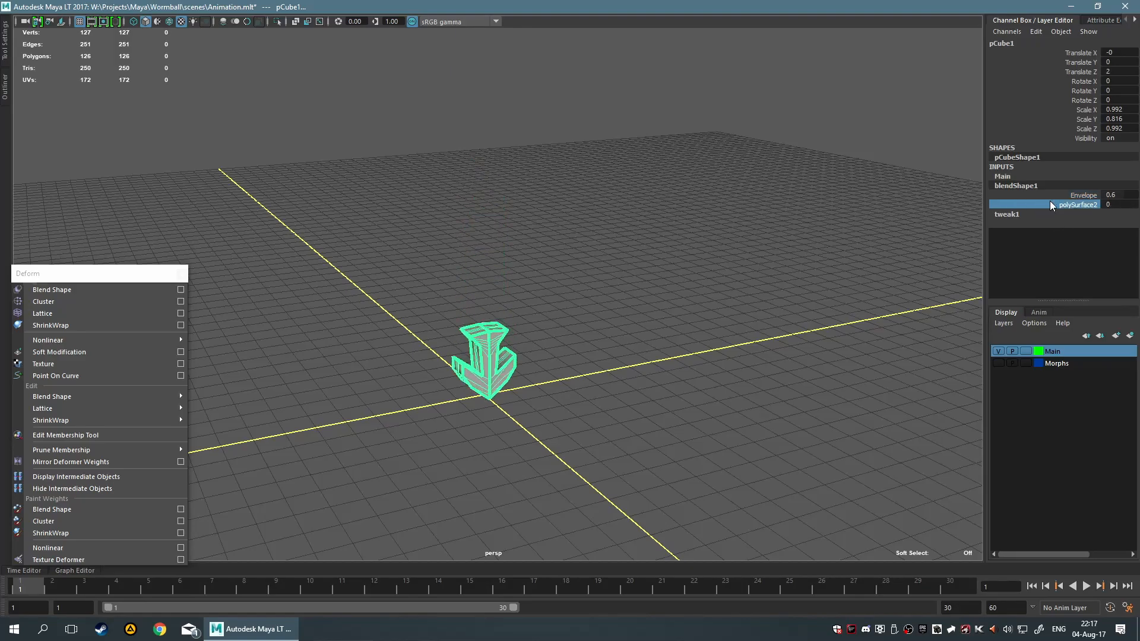
{"action": "left_click", "coordinate": [1086, 197]}
{"action": "middle_click_drag", "start_coordinate": [775, 199], "coordinate": [787, 200]}
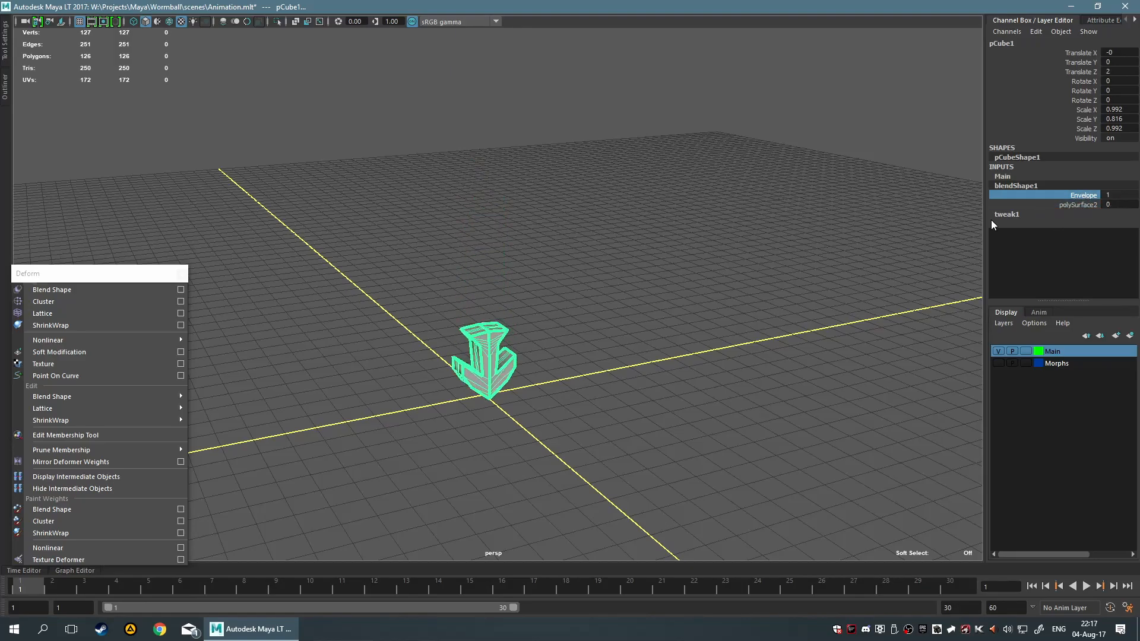
{"action": "left_click", "coordinate": [1077, 205]}
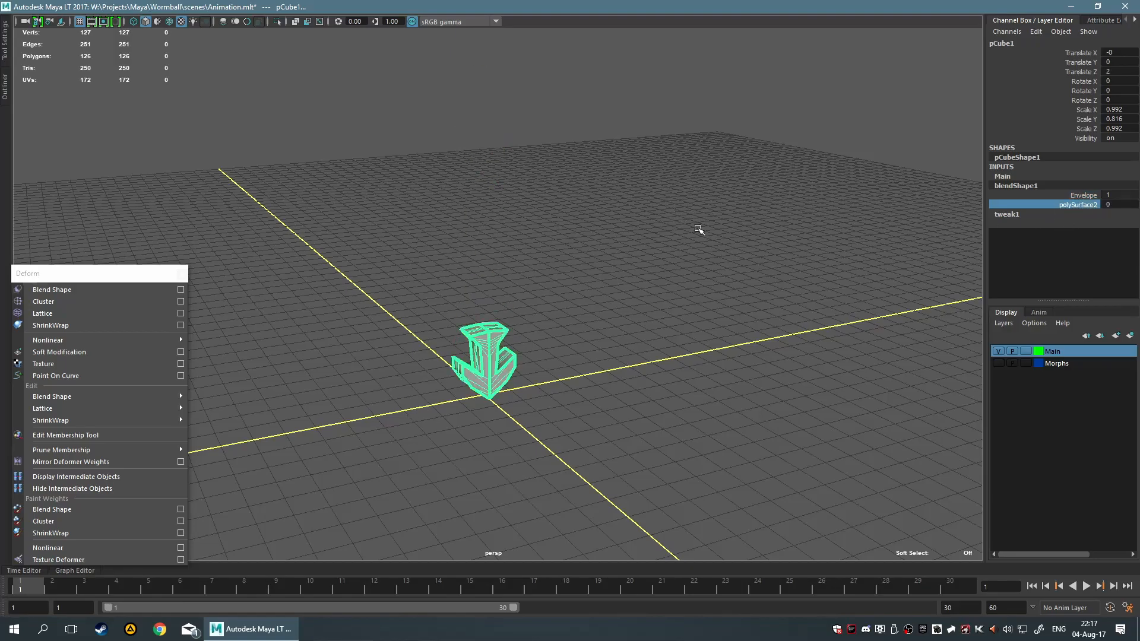
- Examine the arrow's blendShape1, shape and transform attributes, and return to its channel values
{"action": "left_click", "coordinate": [1108, 22]}
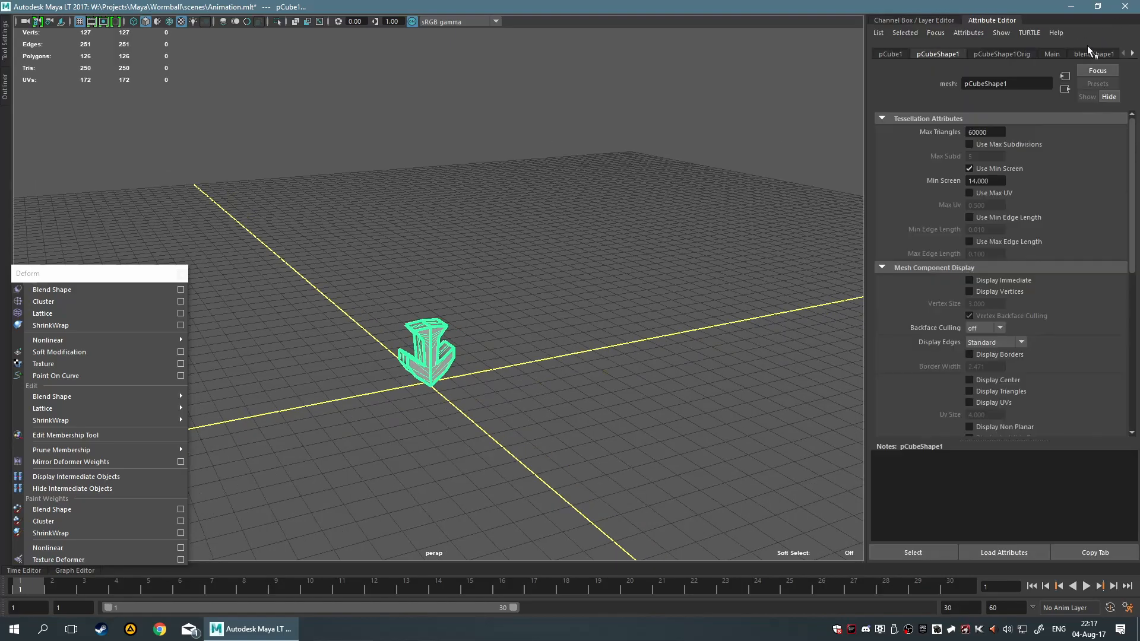
{"action": "left_click", "coordinate": [1101, 52]}
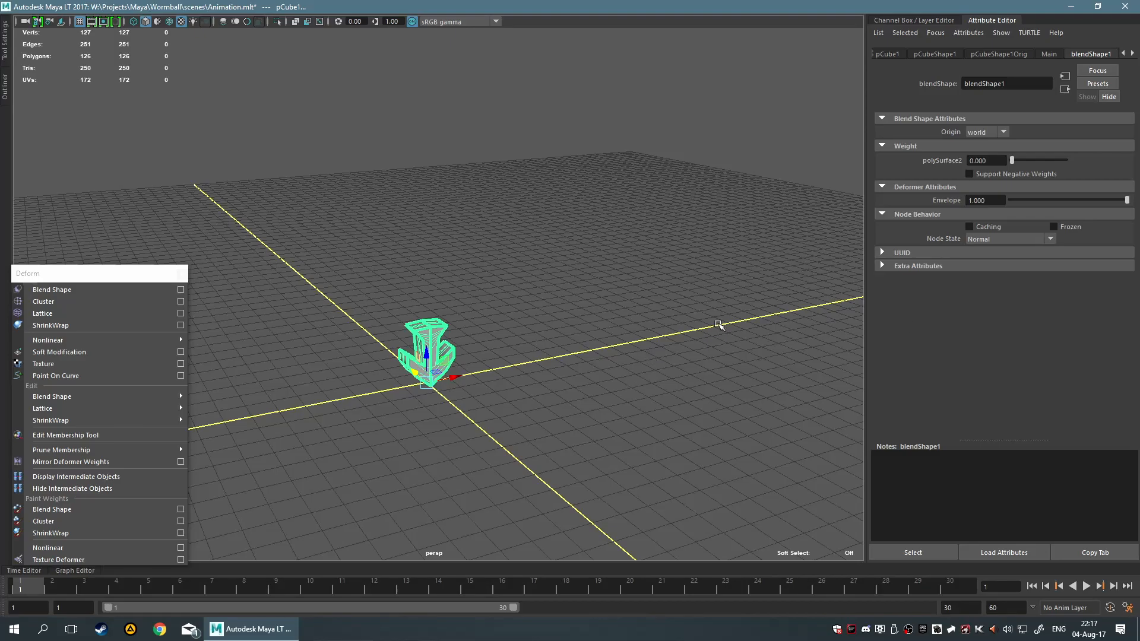
{"action": "left_click", "coordinate": [930, 52]}
{"action": "left_click", "coordinate": [890, 55]}
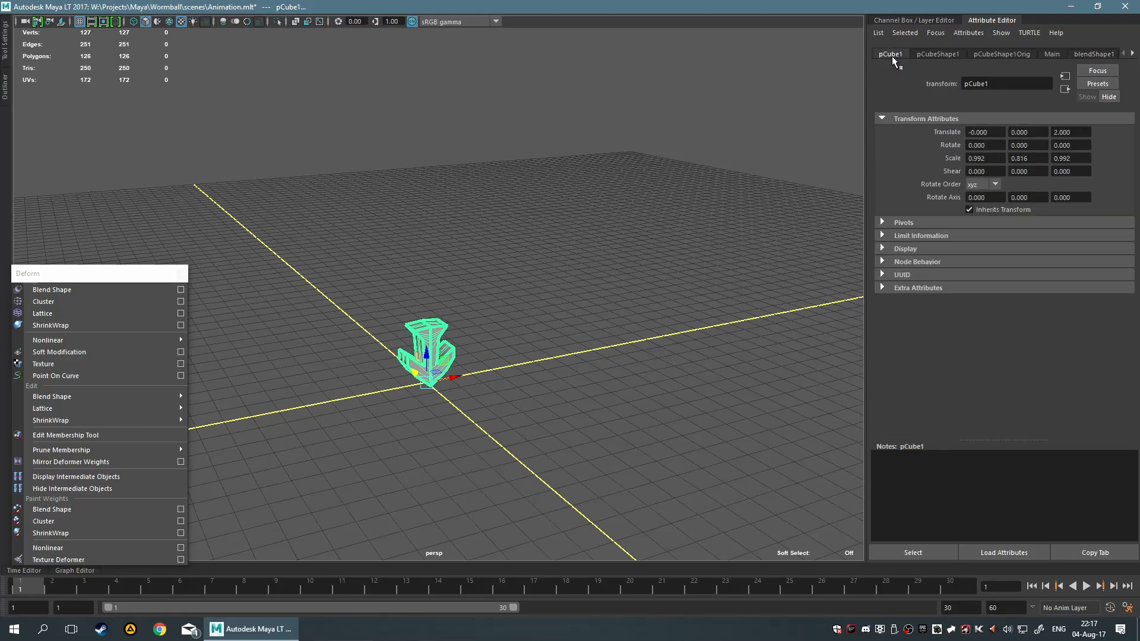
{"action": "left_click", "coordinate": [906, 19]}
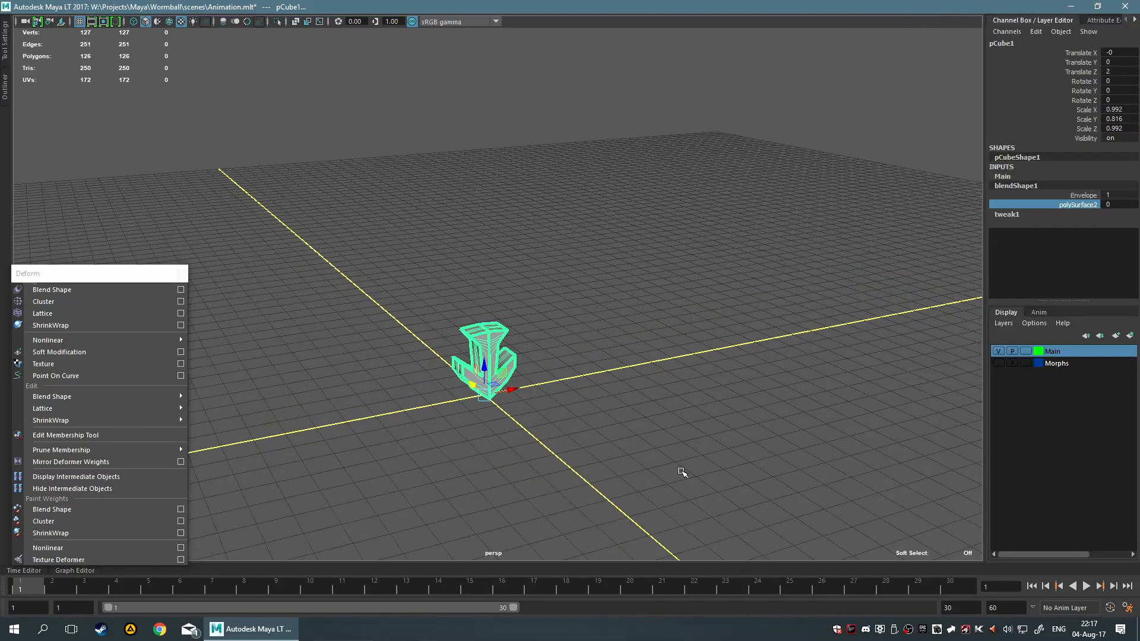
- Show the Morphs layer again, select both the arrow and the teardrop, and clear the selection
{"action": "left_click", "coordinate": [998, 362]}
{"action": "left_click", "coordinate": [376, 167]}
{"action": "left_click_drag", "start_coordinate": [376, 167], "coordinate": [754, 473]}
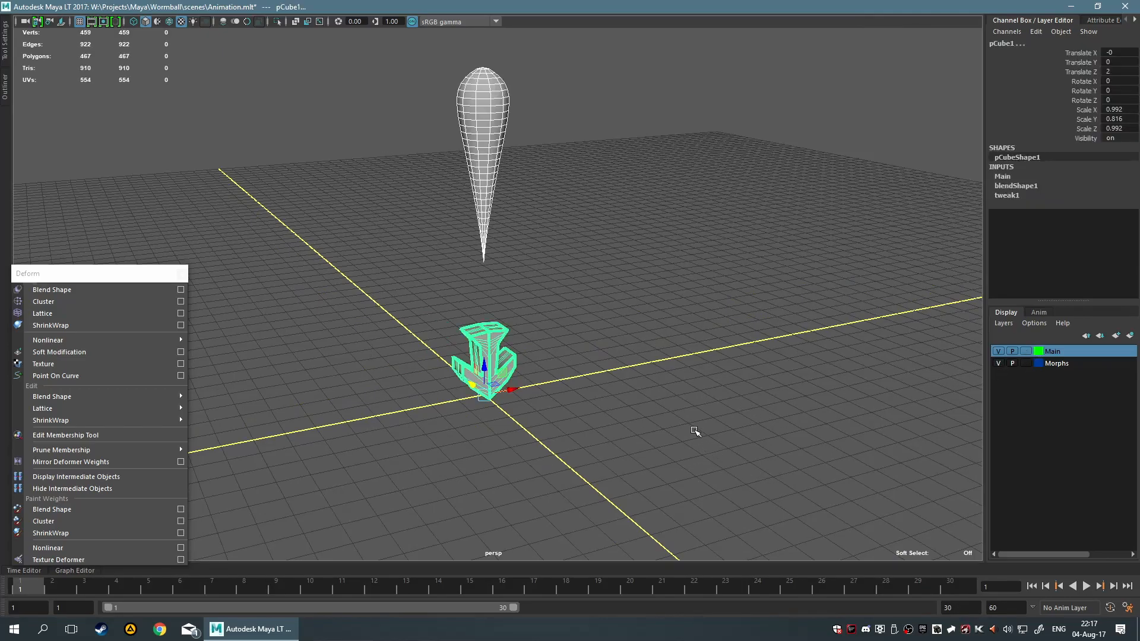
{"action": "left_click", "coordinate": [672, 435]}
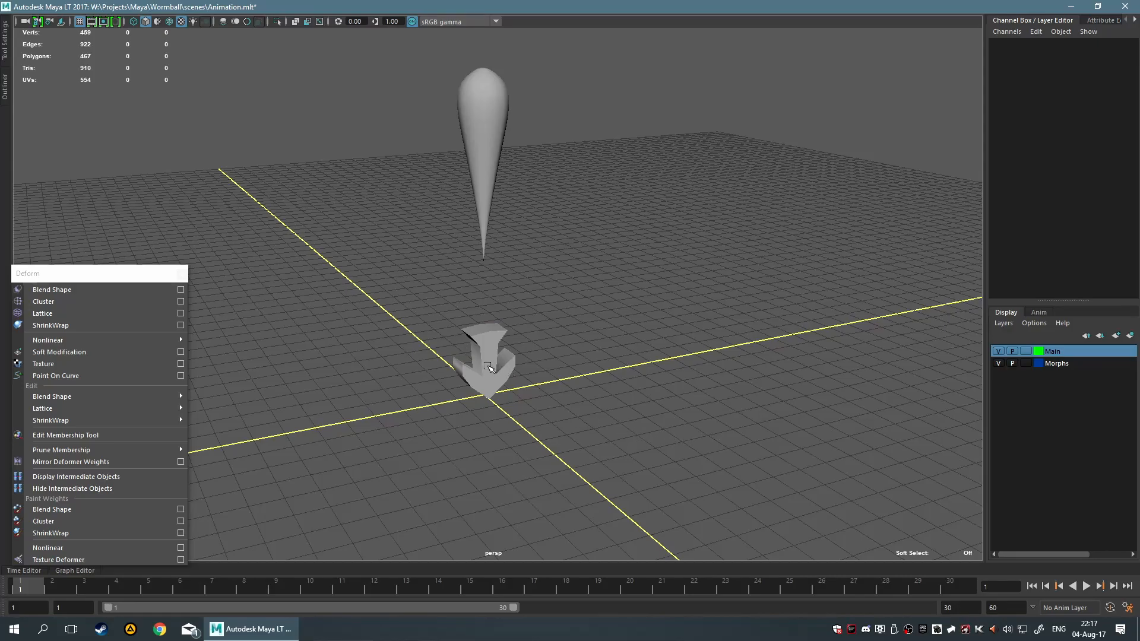
- Remove the blend shape from the arrow and open the Outliner, with the Deform palette moved out of the way
{"action": "left_click_drag", "start_coordinate": [62, 272], "coordinate": [849, 266]}
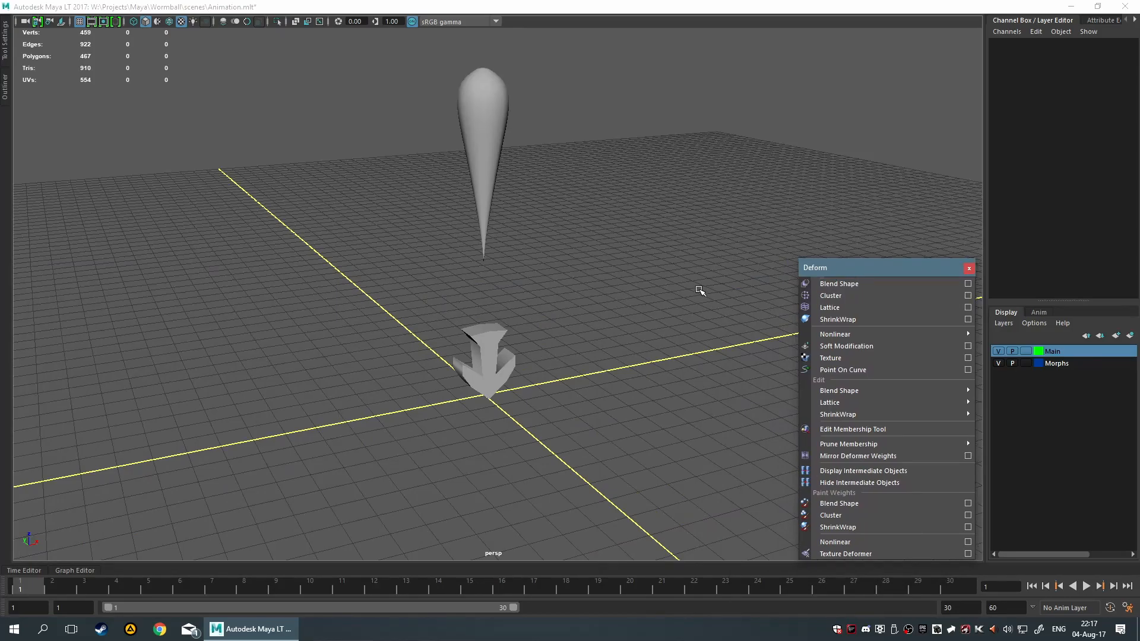
{"action": "left_click_drag", "start_coordinate": [330, 310], "coordinate": [622, 441]}
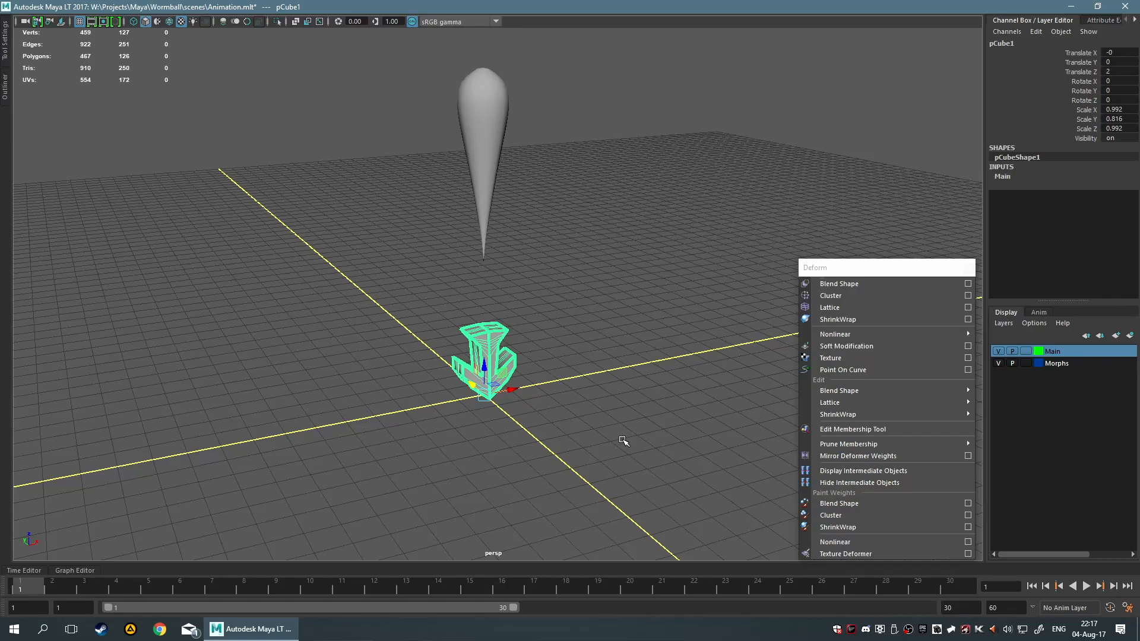
{"action": "left_click", "coordinate": [5, 88]}
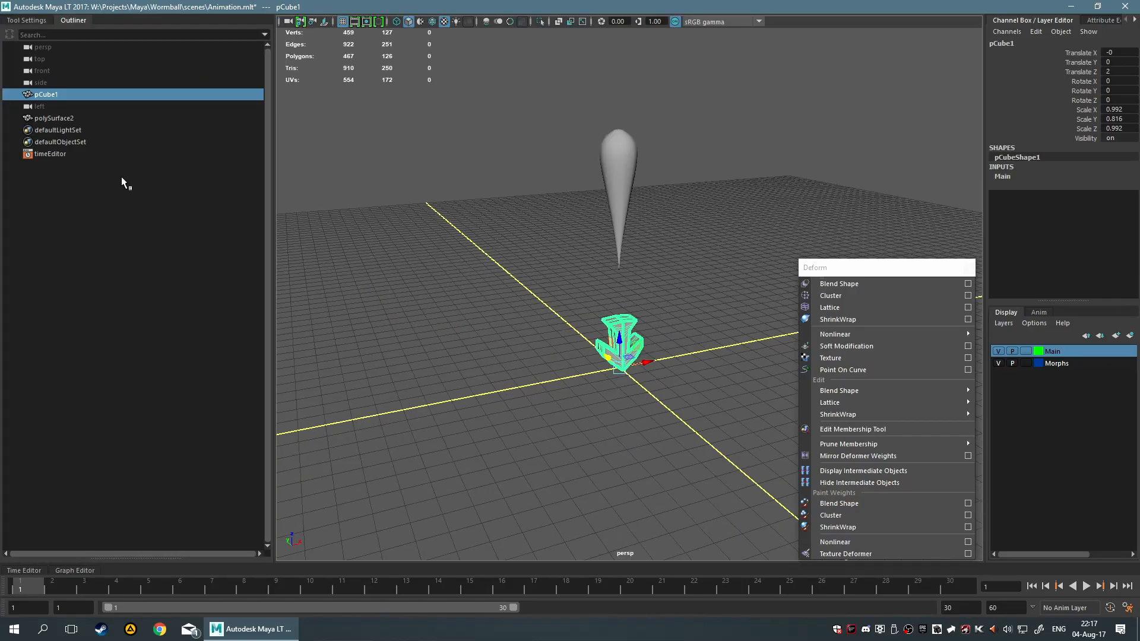
- Rename the teardrop mesh polySurface2 as ExclamationWrapTarget and clear the selection
{"action": "left_click", "coordinate": [59, 119]}
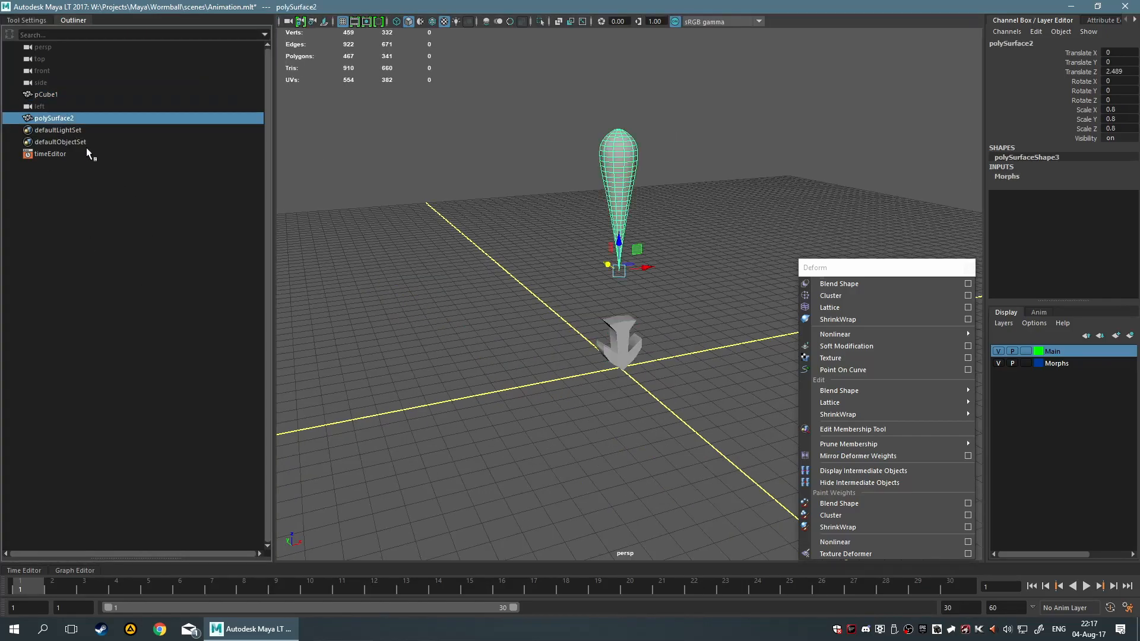
{"action": "double_click", "coordinate": [80, 117]}
{"action": "type", "text": "ExclamationWa"}
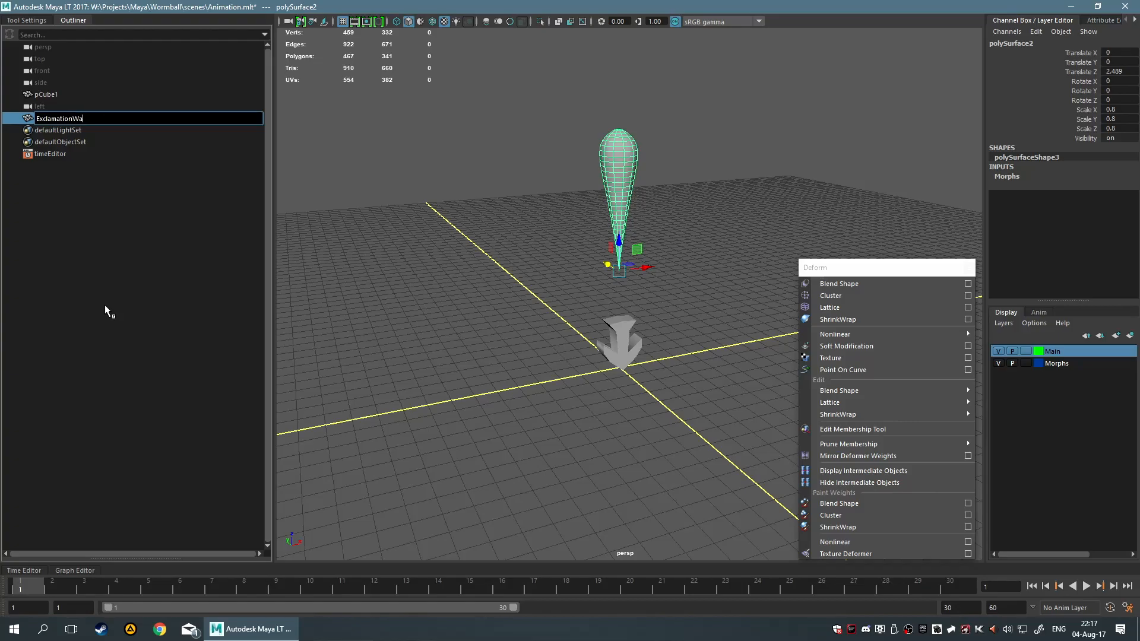
{"action": "type", "text": "t"}
{"action": "left_click", "coordinate": [104, 305]}
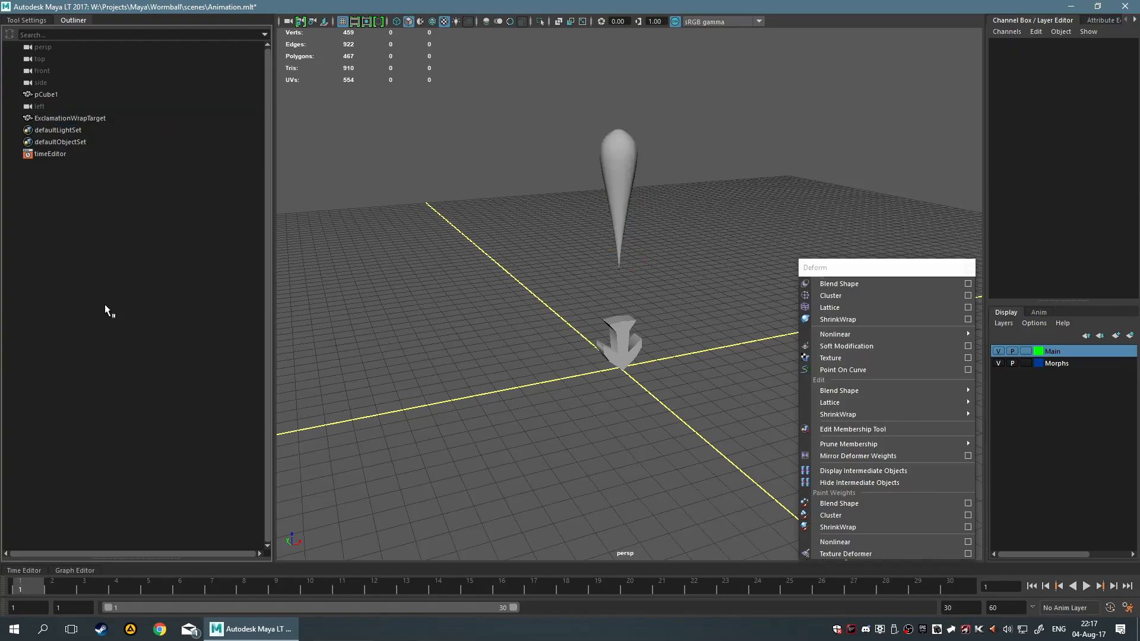
- Rename the arrow mesh pCube1 as Arrow, clear the selection and collapse the Outliner
{"action": "left_click", "coordinate": [64, 94]}
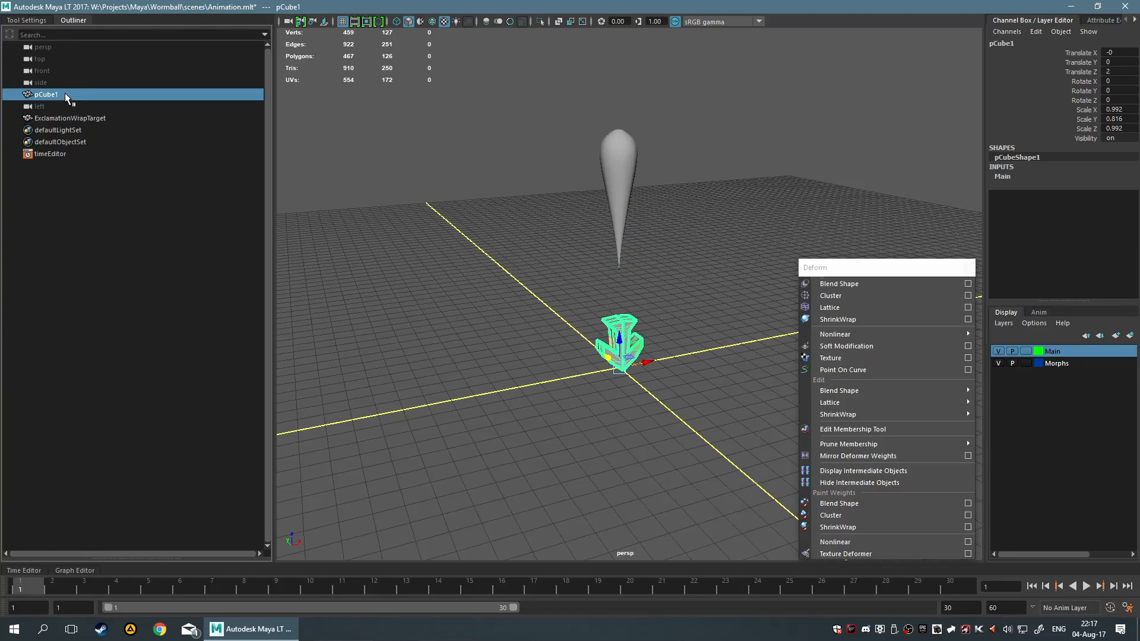
{"action": "double_click", "coordinate": [66, 93]}
{"action": "type", "text": "Arr"}
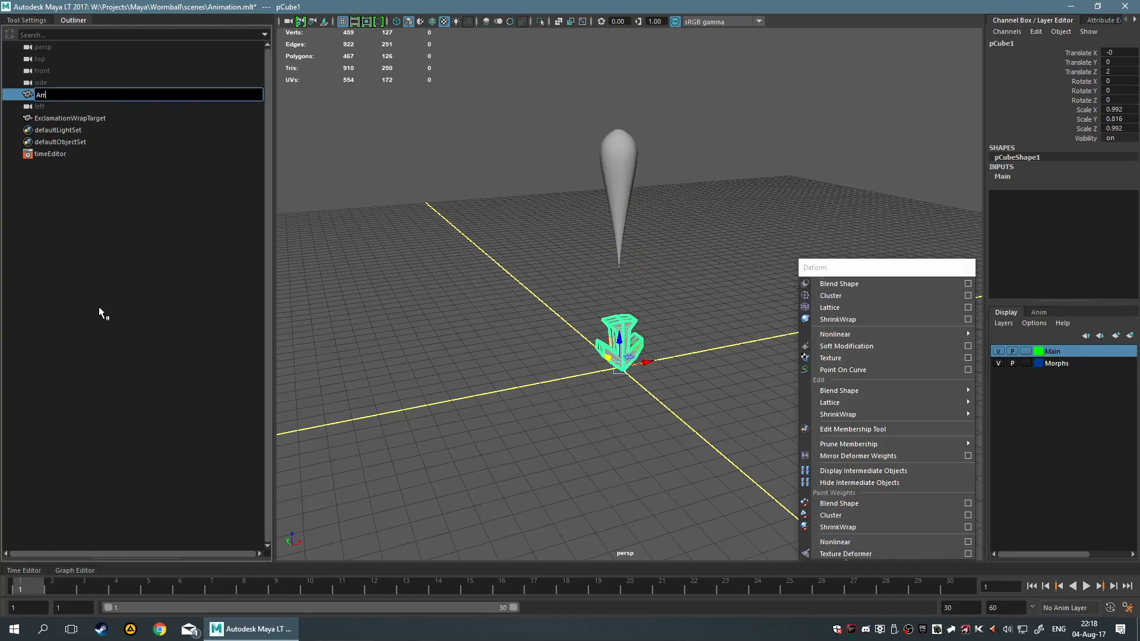
{"action": "type", "text": "ow"}
{"action": "key", "text": "Return"}
{"action": "left_click", "coordinate": [99, 306]}
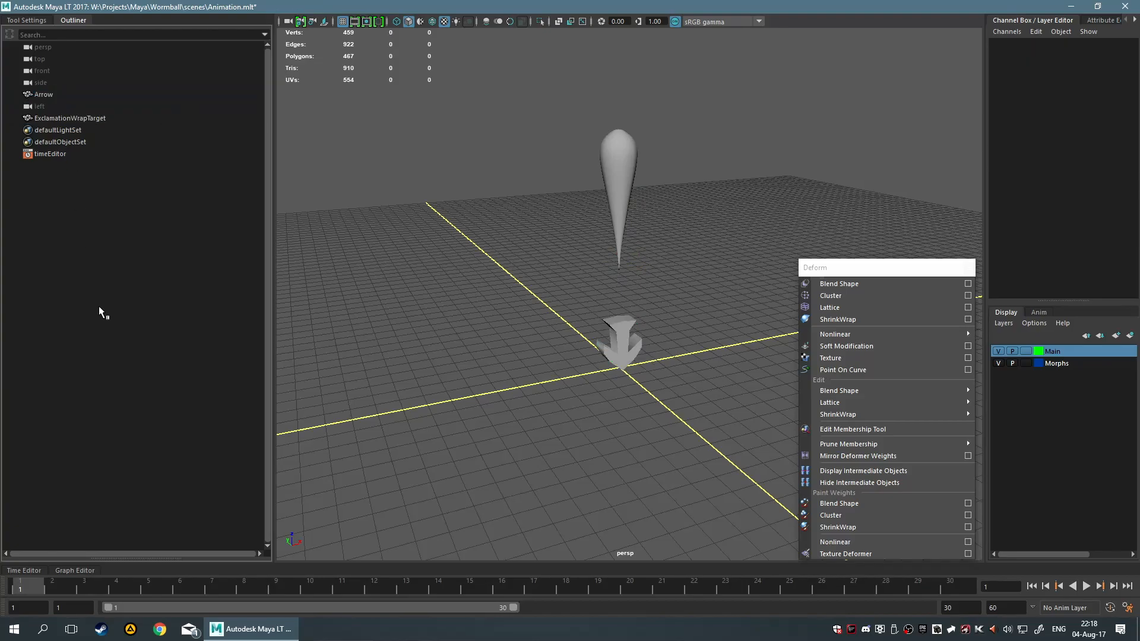
{"action": "left_click", "coordinate": [73, 21]}
- Smooth the arrow mesh exponentially with 2 division levels and Maya Catmull-Clark subdivision
{"action": "left_click_drag", "start_coordinate": [542, 237], "coordinate": [504, 252], "text": "alt"}
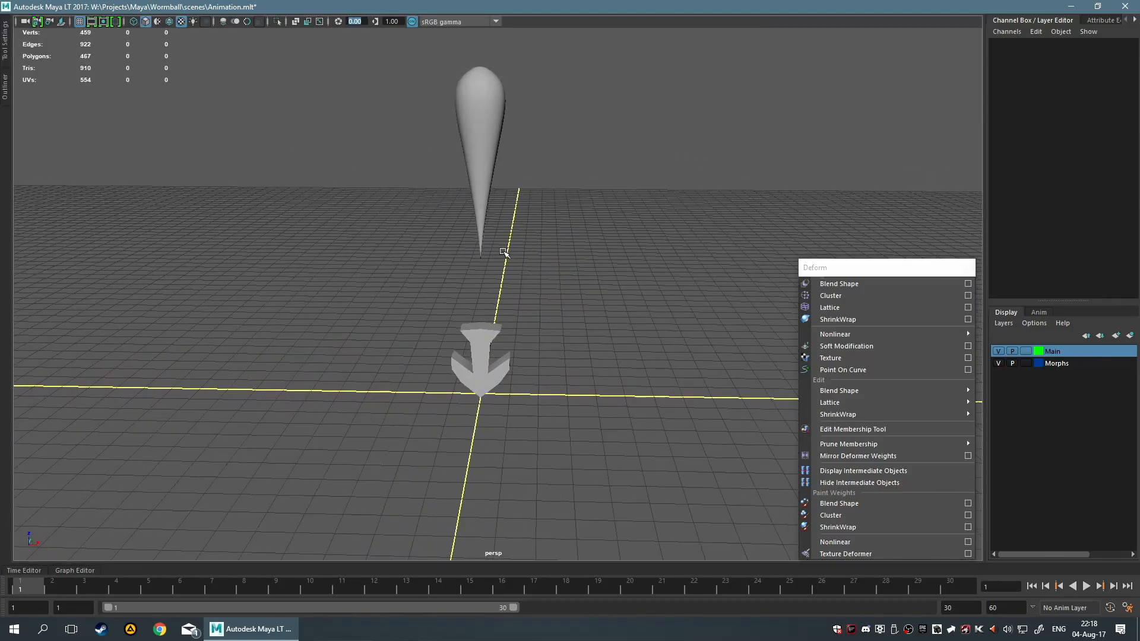
{"action": "left_click", "coordinate": [485, 225]}
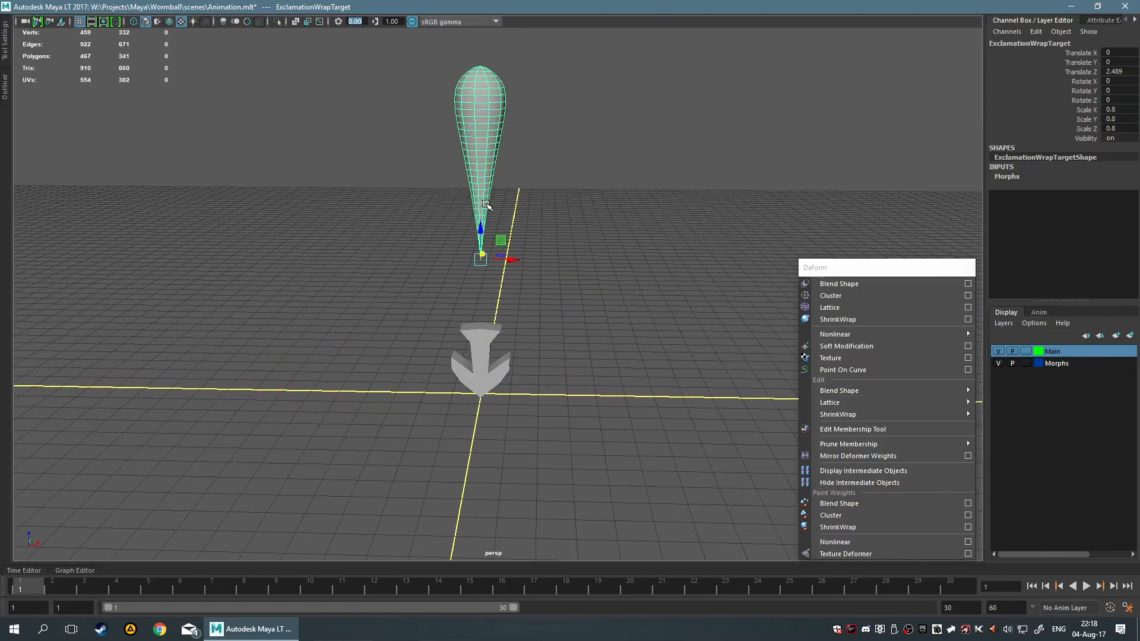
{"action": "left_click", "coordinate": [473, 360]}
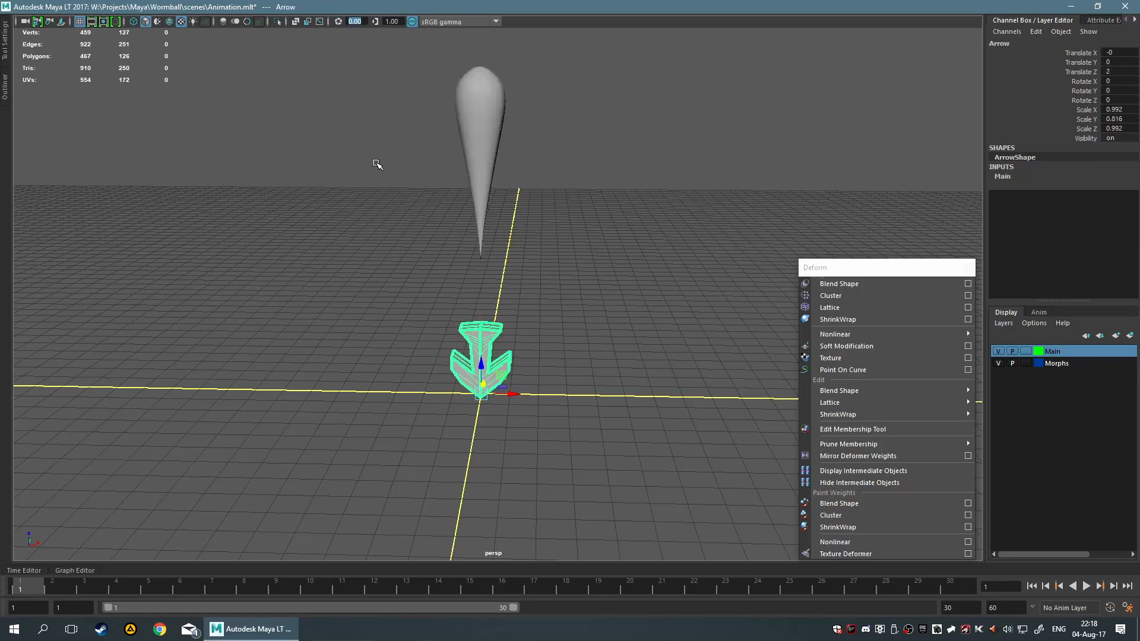
{"action": "scroll", "coordinate": [570, 335], "scroll_direction": "up", "scroll_amount": 2}
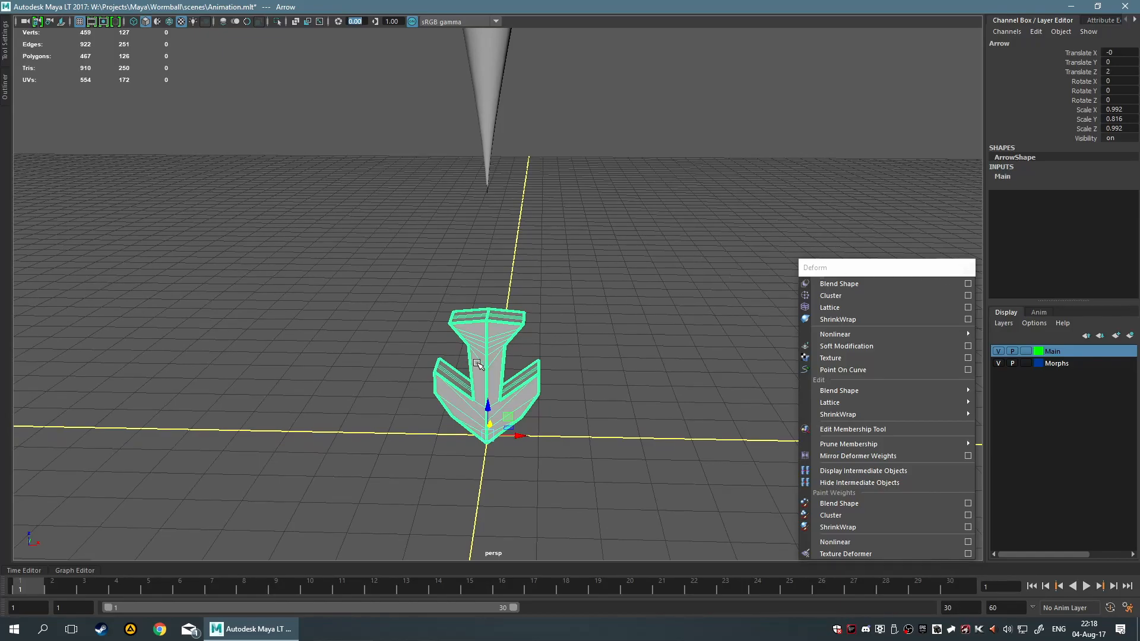
{"action": "right_click_drag", "start_coordinate": [489, 323], "coordinate": [550, 395], "text": "shift"}
{"action": "left_click_drag", "start_coordinate": [761, 239], "coordinate": [659, 249]}
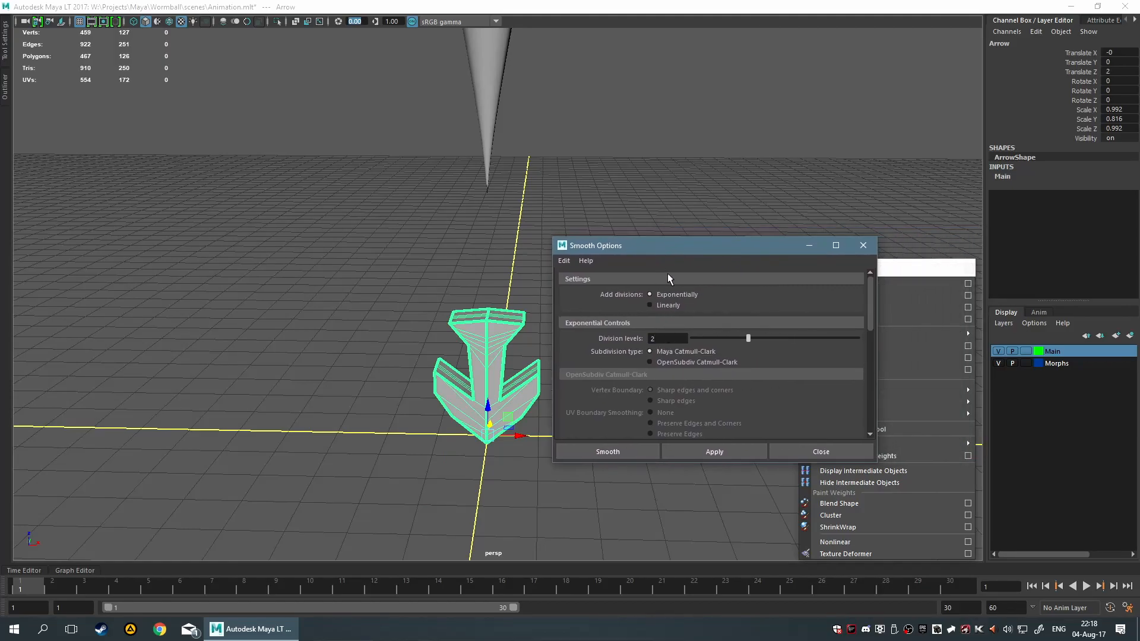
{"action": "left_click", "coordinate": [623, 451]}
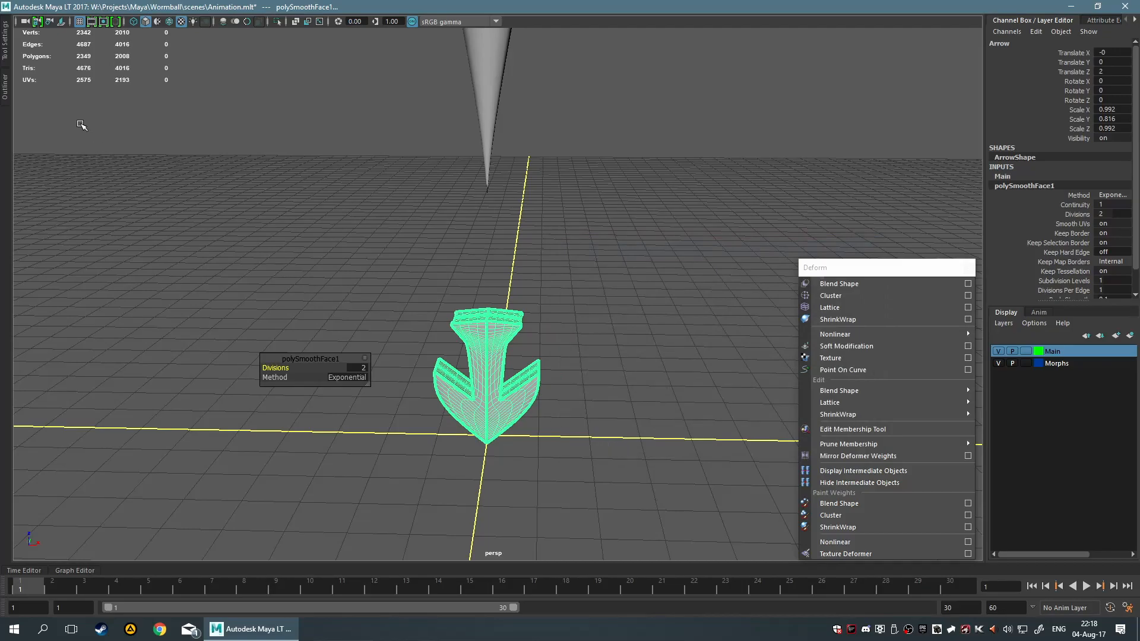
- Open the arrow's polySmoothFace1 attributes, move the Deform palette clear of them, and try Propagate Edge Hardness on and off
{"action": "left_click_drag", "start_coordinate": [451, 234], "coordinate": [517, 323], "text": "alt"}
{"action": "scroll", "coordinate": [537, 291], "scroll_direction": "up", "scroll_amount": 3}
{"action": "left_click", "coordinate": [1096, 21]}
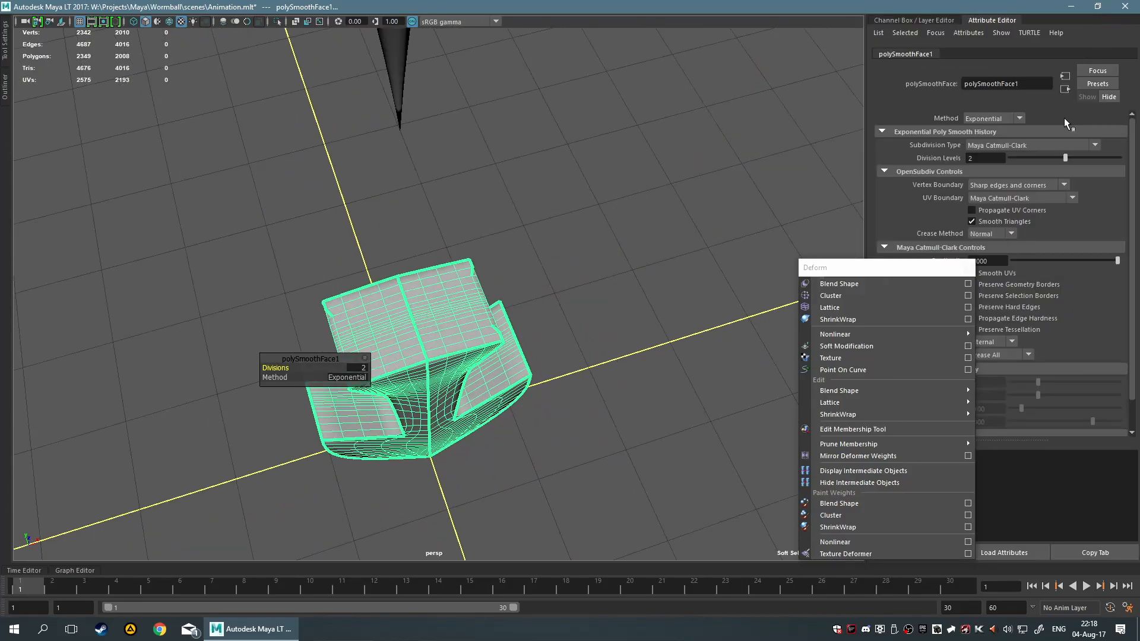
{"action": "left_click_drag", "start_coordinate": [852, 270], "coordinate": [171, 253]}
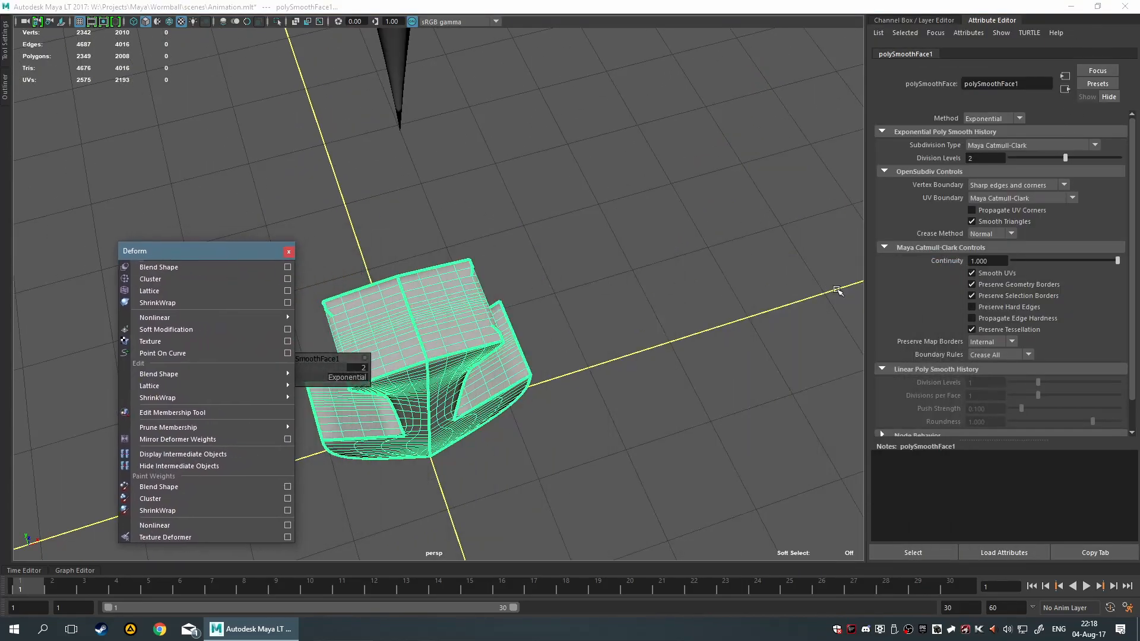
{"action": "left_click", "coordinate": [972, 318]}
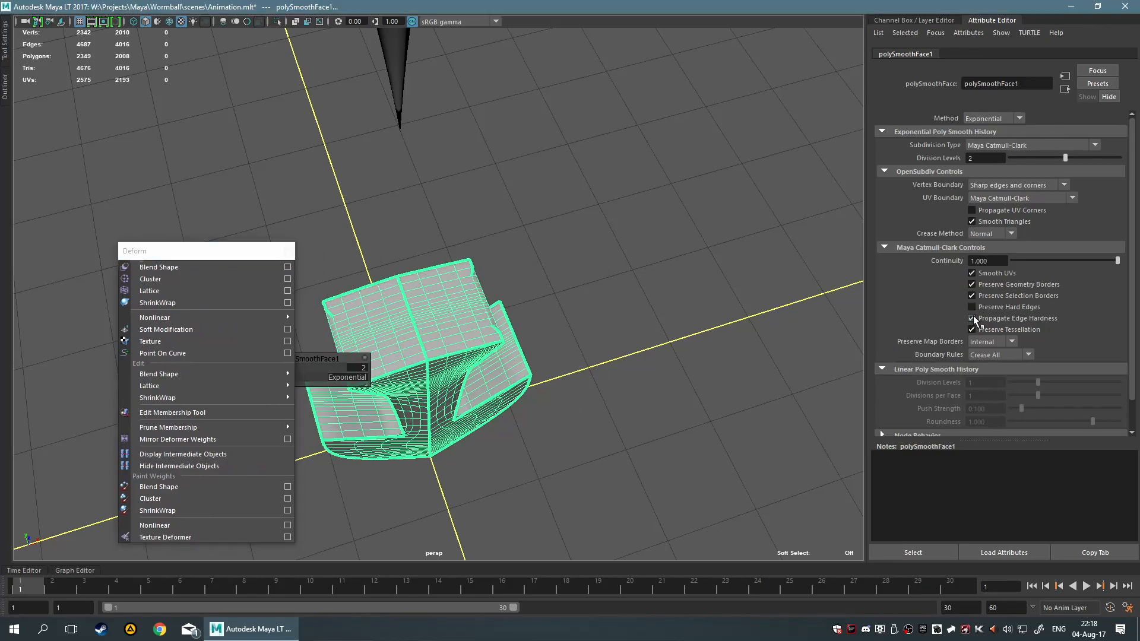
{"action": "left_click_drag", "start_coordinate": [742, 285], "coordinate": [641, 268], "text": "alt"}
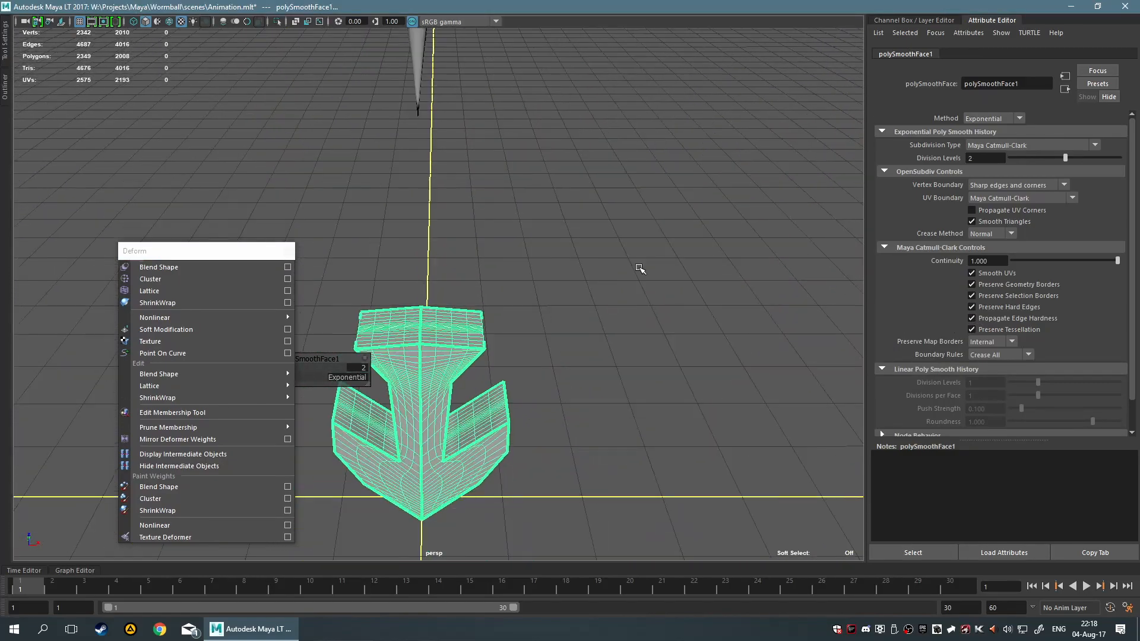
{"action": "left_click", "coordinate": [973, 319]}
{"action": "mouse_move", "coordinate": [613, 315]}
{"action": "left_mouse_down", "text": "alt"}
{"action": "mouse_move", "coordinate": [465, 282]}
{"action": "mouse_move", "coordinate": [550, 328]}
{"action": "mouse_move", "coordinate": [619, 343]}
{"action": "mouse_move", "coordinate": [761, 319]}
{"action": "mouse_move", "coordinate": [657, 316]}
{"action": "mouse_move", "coordinate": [622, 297]}
{"action": "mouse_move", "coordinate": [628, 304]}
{"action": "left_mouse_up", "text": "alt"}
- Compare the smoothed arrow with Preserve Hard Edges on and off, leaving the option off
{"action": "left_click", "coordinate": [972, 307]}
{"action": "left_click", "coordinate": [972, 306]}
{"action": "left_click", "coordinate": [972, 307]}
{"action": "left_click", "coordinate": [972, 307]}
{"action": "left_click", "coordinate": [972, 307]}
{"action": "left_click", "coordinate": [972, 307]}
{"action": "left_click", "coordinate": [972, 307]}
{"action": "left_click_drag", "start_coordinate": [819, 340], "coordinate": [505, 356], "text": "alt"}
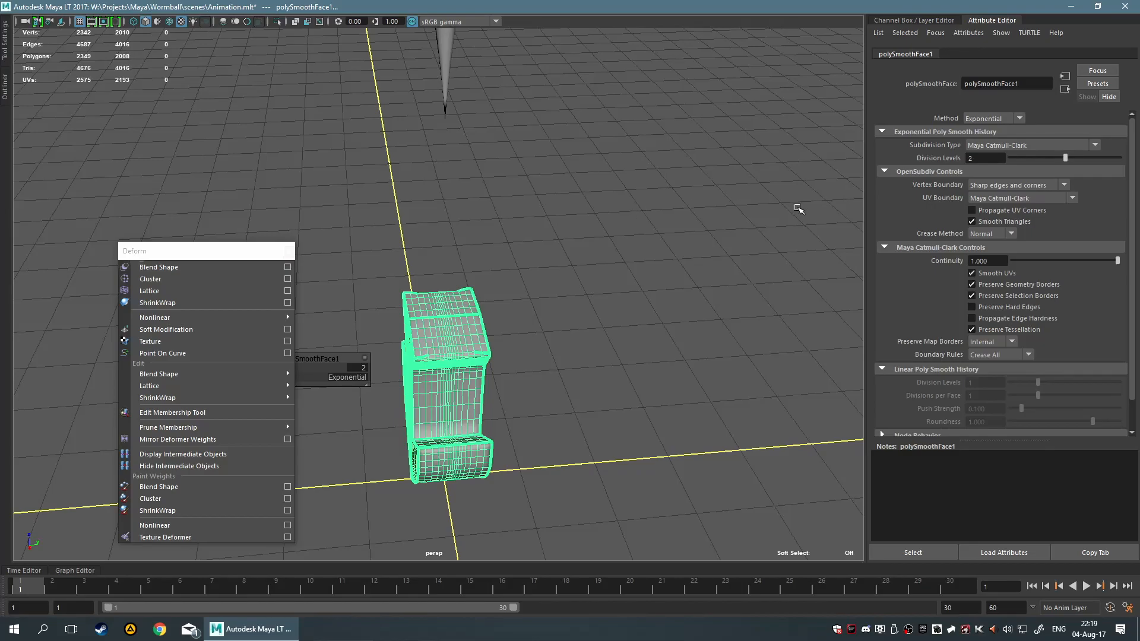
- Return to the arrow's channel values and move the Deform palette away from the mesh
{"action": "key", "text": "ctrl+a"}
{"action": "left_click_drag", "start_coordinate": [744, 214], "coordinate": [682, 211], "text": "alt"}
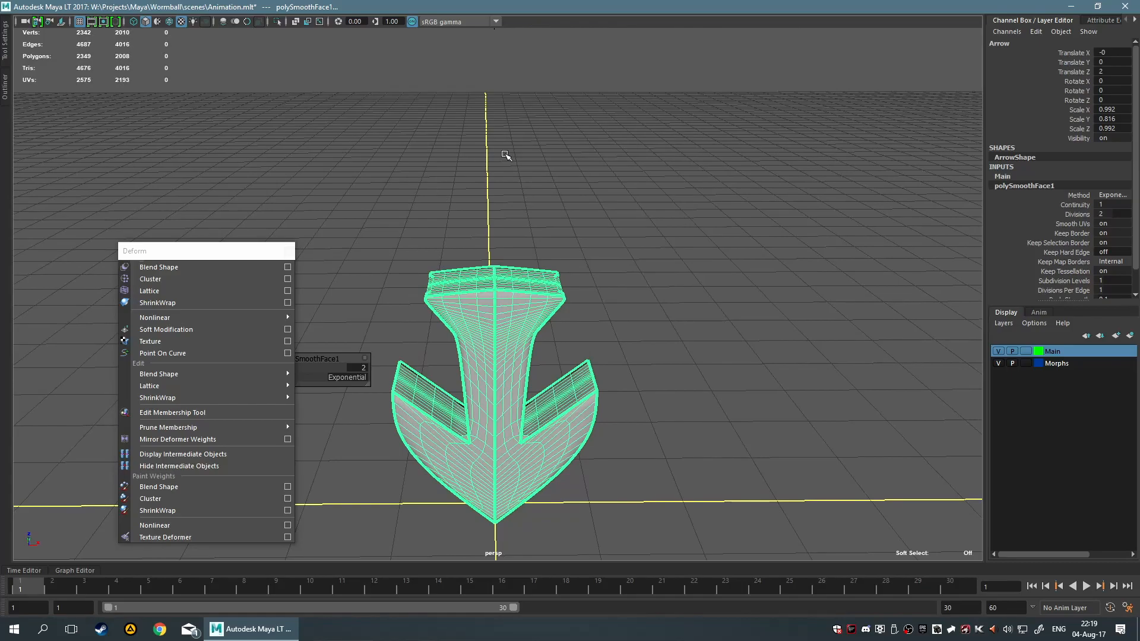
{"action": "left_click_drag", "start_coordinate": [195, 252], "coordinate": [84, 266]}
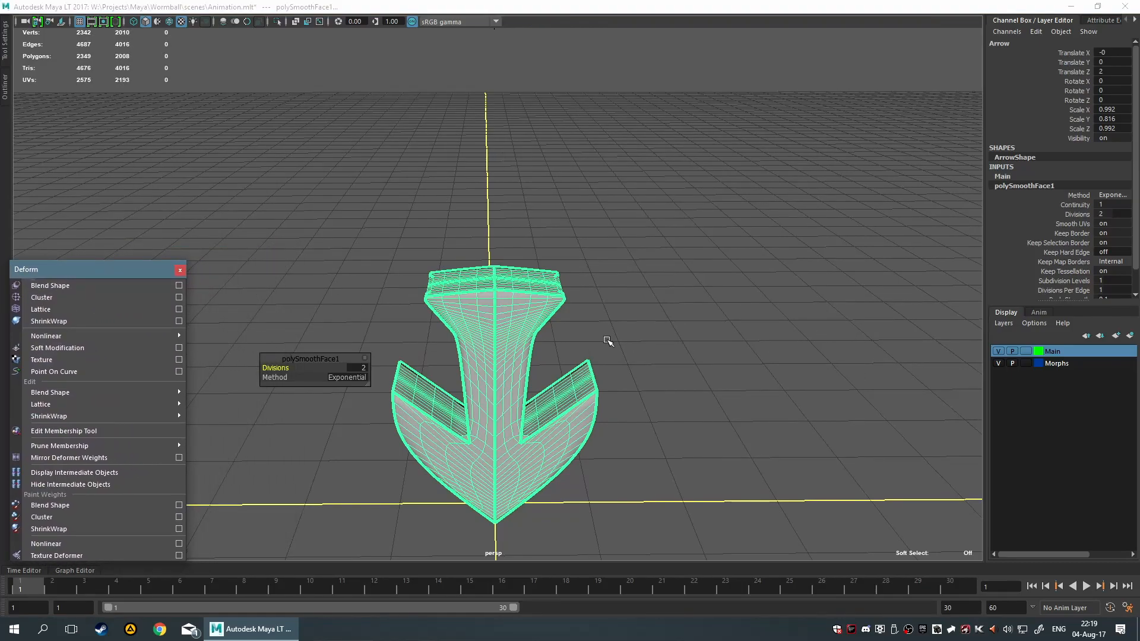
- Apply a ShrinkWrap deformer to the arrow, using the teardrop mesh ExclamationWrapTarget as the wrap target
{"action": "scroll", "coordinate": [621, 330], "scroll_direction": "down", "scroll_amount": 5}
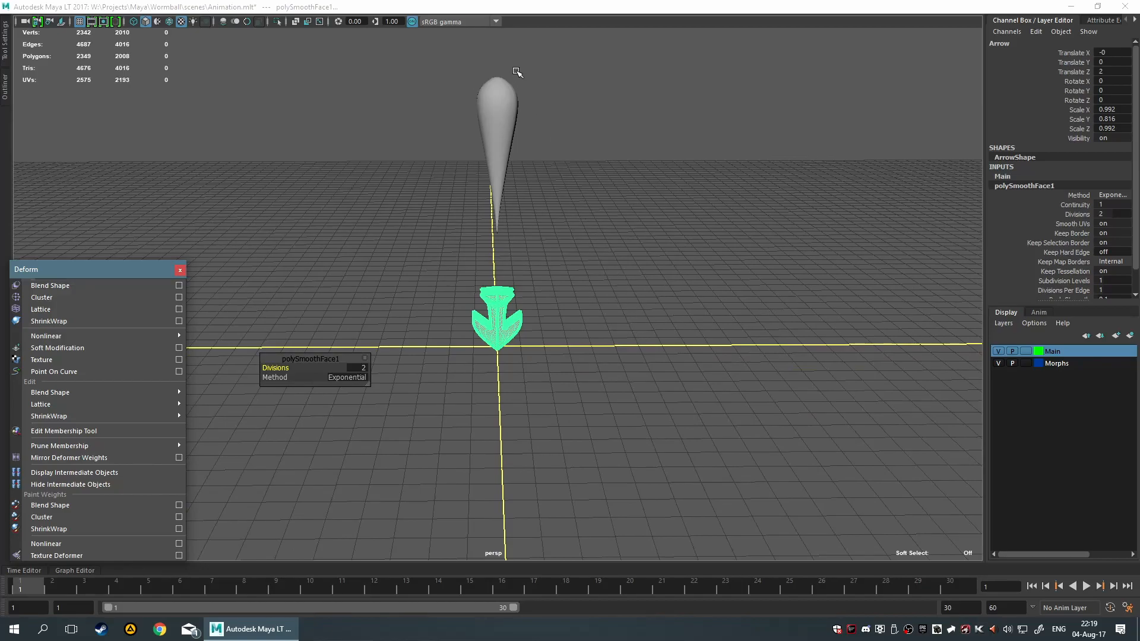
{"action": "left_click", "coordinate": [482, 128]}
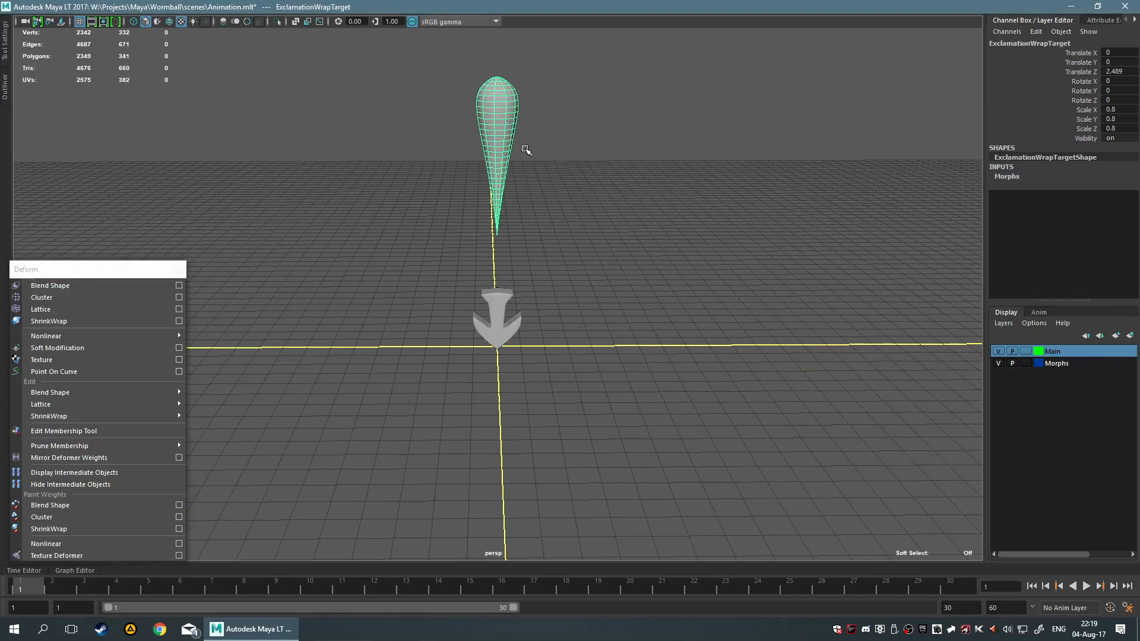
{"action": "left_click", "coordinate": [490, 300]}
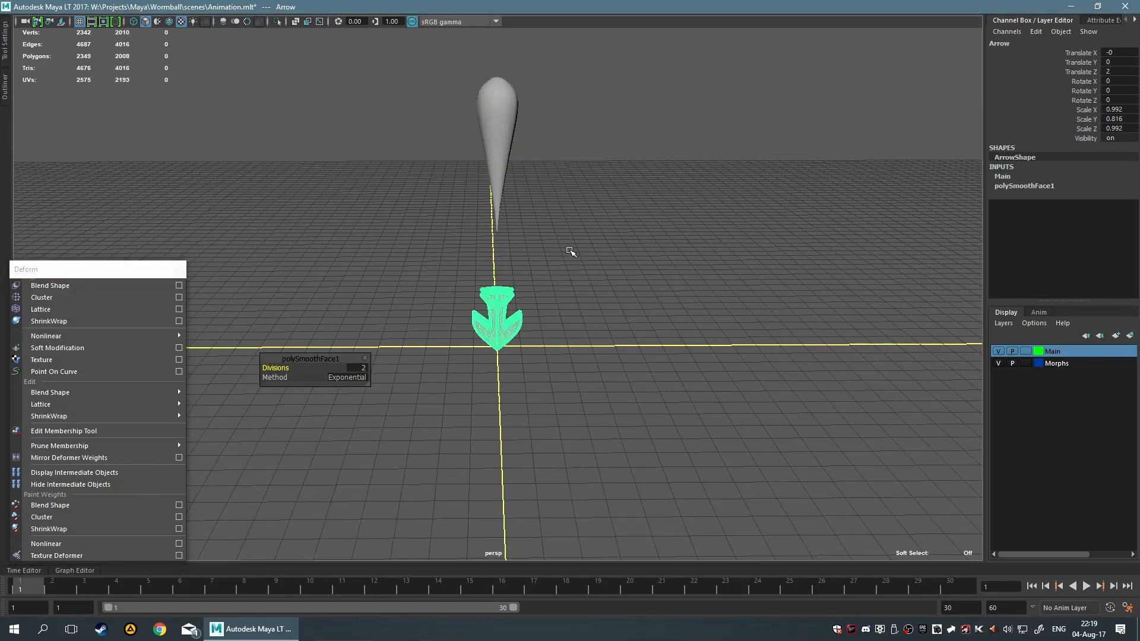
{"action": "left_click_drag", "start_coordinate": [394, 111], "coordinate": [805, 259]}
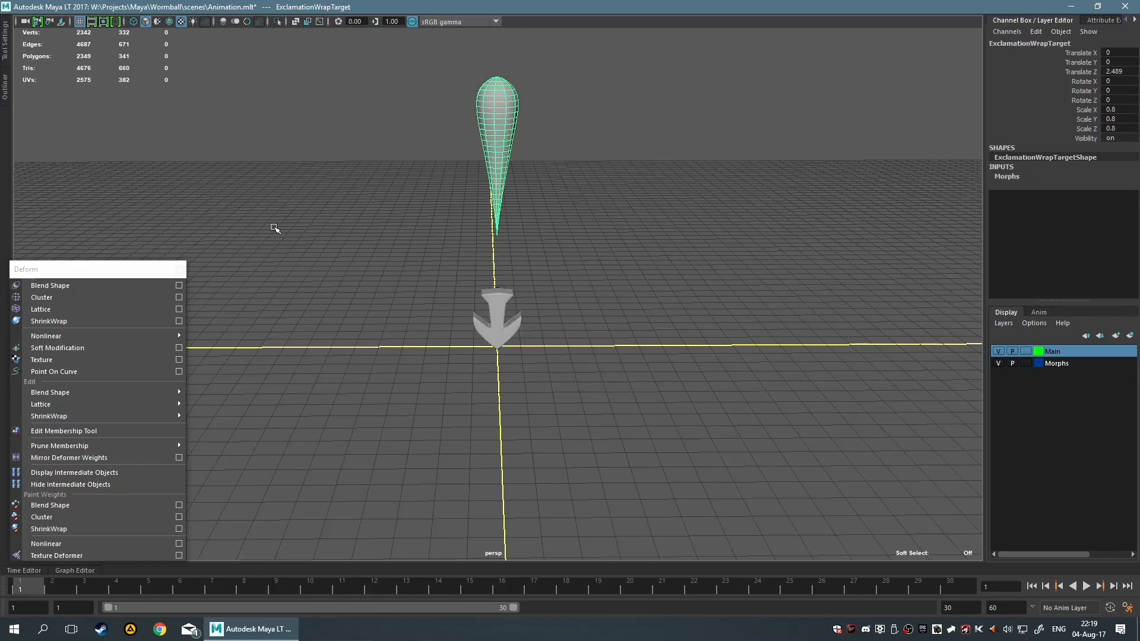
{"action": "left_click_drag", "start_coordinate": [356, 261], "coordinate": [750, 469], "text": "shift"}
{"action": "left_click", "coordinate": [611, 410]}
{"action": "left_click_drag", "start_coordinate": [373, 267], "coordinate": [766, 456]}
{"action": "left_click_drag", "start_coordinate": [387, 125], "coordinate": [701, 240], "text": "shift"}
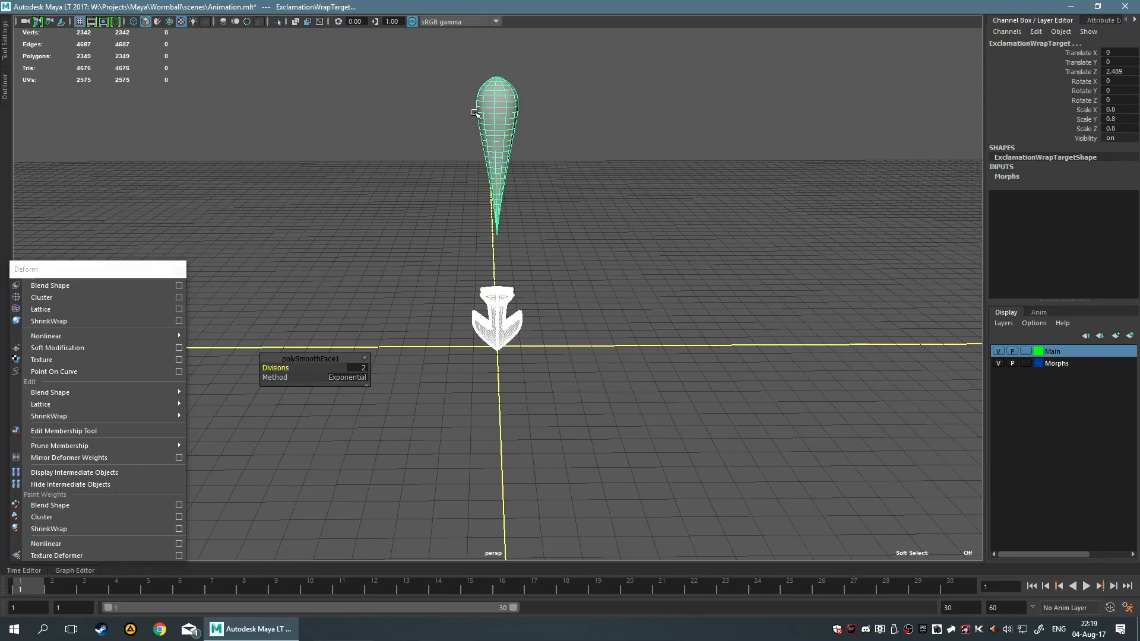
{"action": "left_click", "coordinate": [98, 322]}
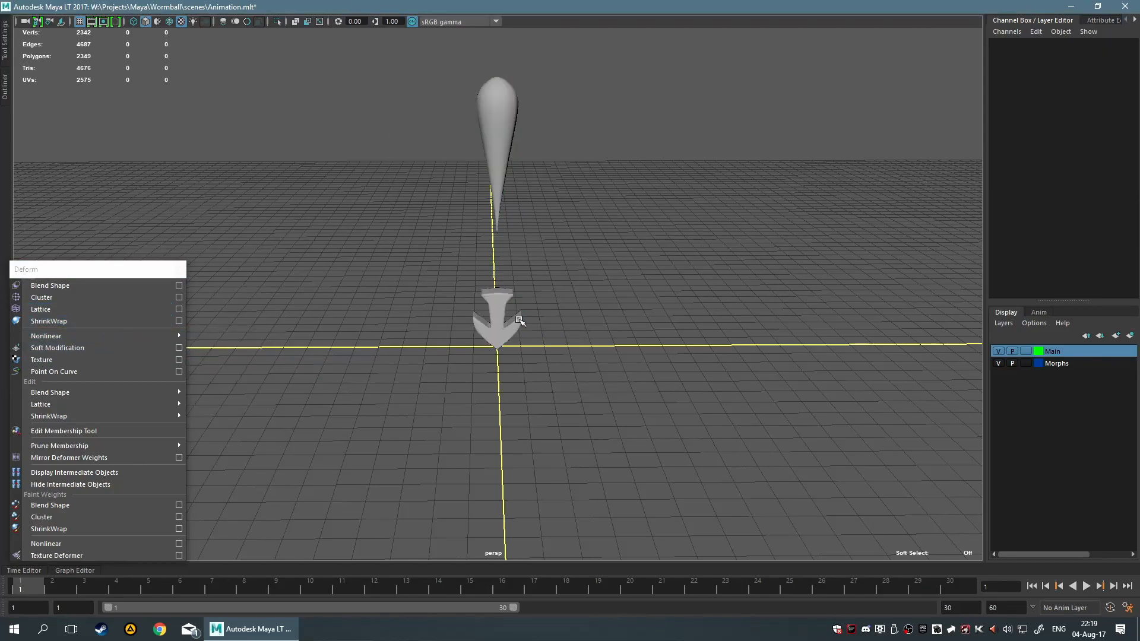
- Raise the arrow into the teardrop to about Translate Z 10.797 and stretch it to about Scale Y 1.631
{"action": "key", "text": "w"}
{"action": "left_click_drag", "start_coordinate": [486, 323], "coordinate": [508, 89]}
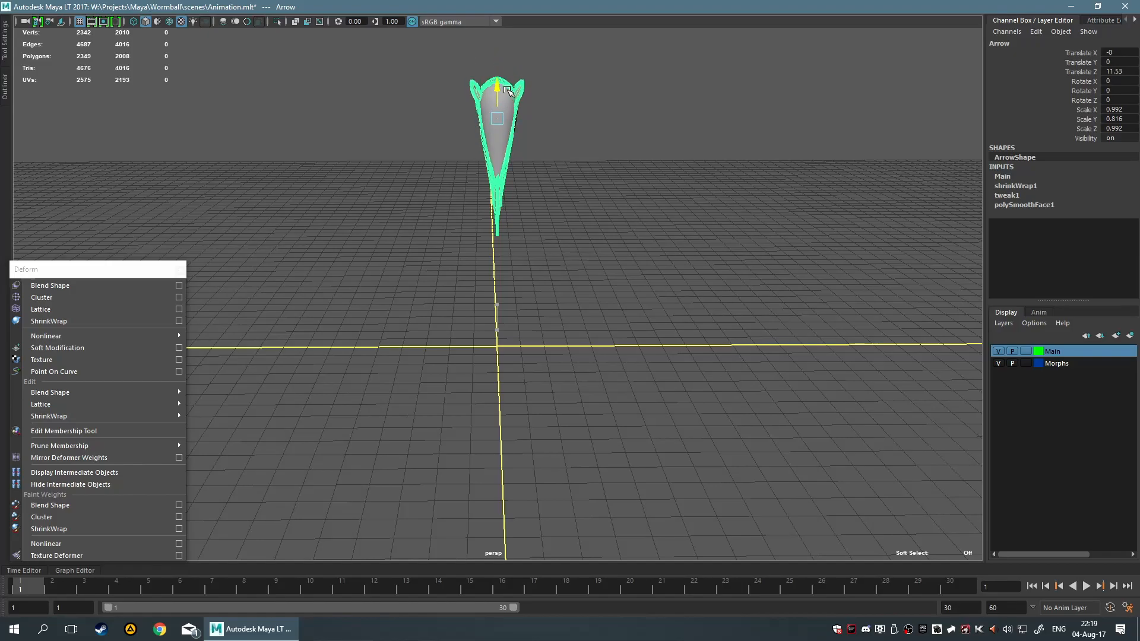
{"action": "left_click_drag", "start_coordinate": [649, 150], "coordinate": [514, 151], "text": "alt"}
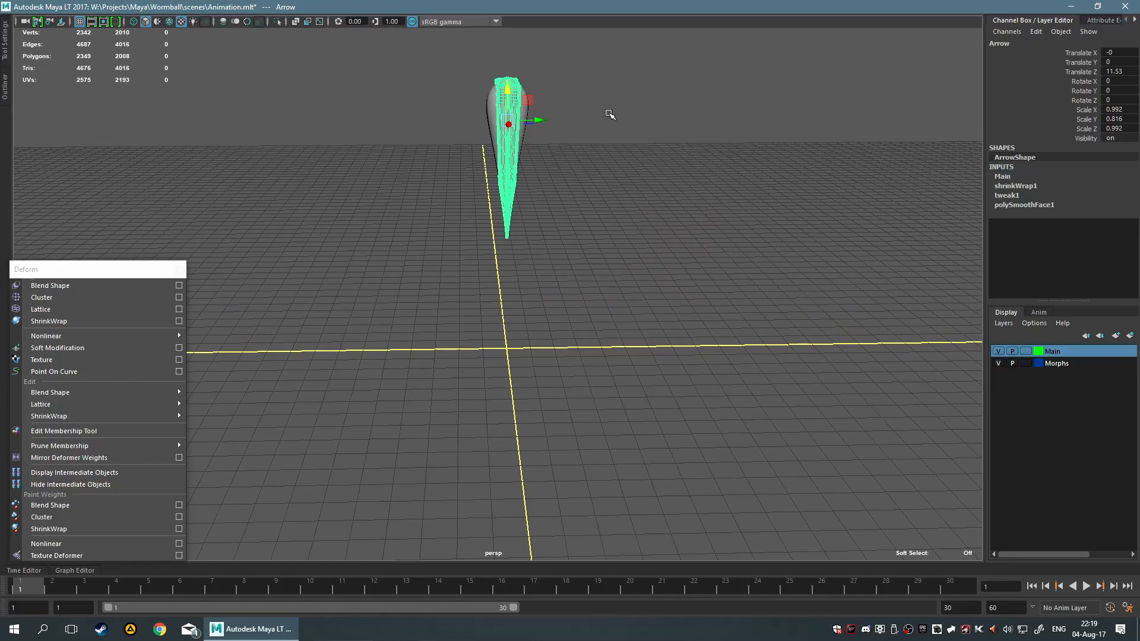
{"action": "key", "text": "r"}
{"action": "left_click_drag", "start_coordinate": [536, 119], "coordinate": [627, 276]}
{"action": "key", "text": "w"}
{"action": "left_click_drag", "start_coordinate": [475, 177], "coordinate": [661, 268]}
- Hide the Morphs layer and examine the shrink-wrapped arrow up close from above
{"action": "left_click", "coordinate": [999, 364]}
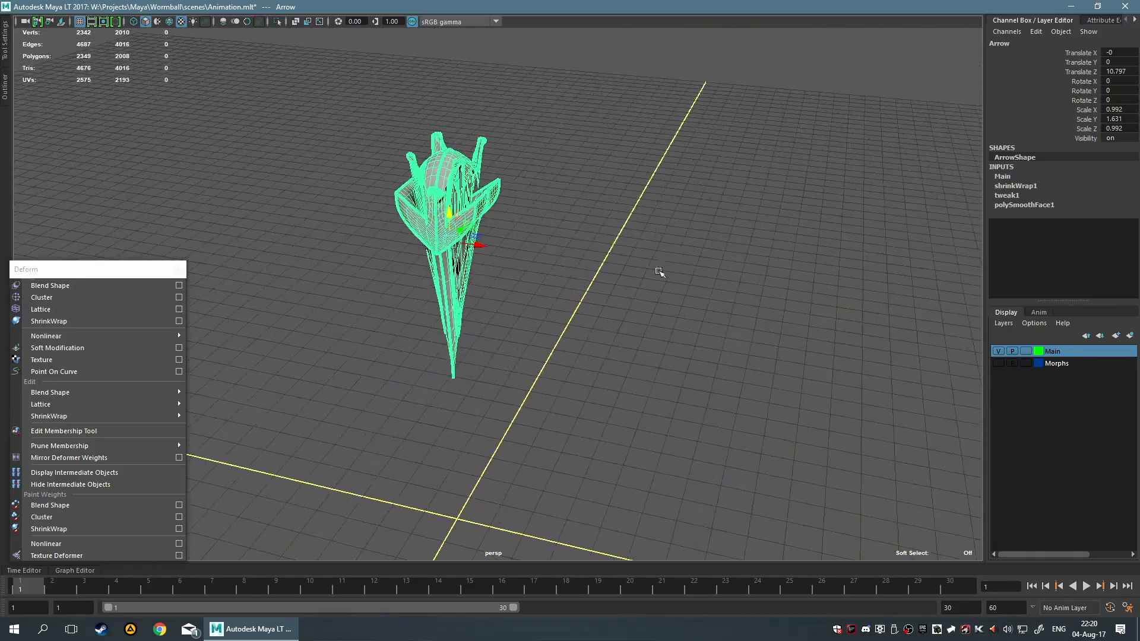
{"action": "scroll", "coordinate": [571, 278], "scroll_direction": "up", "scroll_amount": 5}
{"action": "left_click_drag", "start_coordinate": [583, 229], "coordinate": [433, 187], "text": "alt"}
{"action": "middle_click_drag", "start_coordinate": [433, 187], "coordinate": [470, 293], "text": "alt"}
{"action": "left_click_drag", "start_coordinate": [470, 293], "coordinate": [571, 284], "text": "alt"}
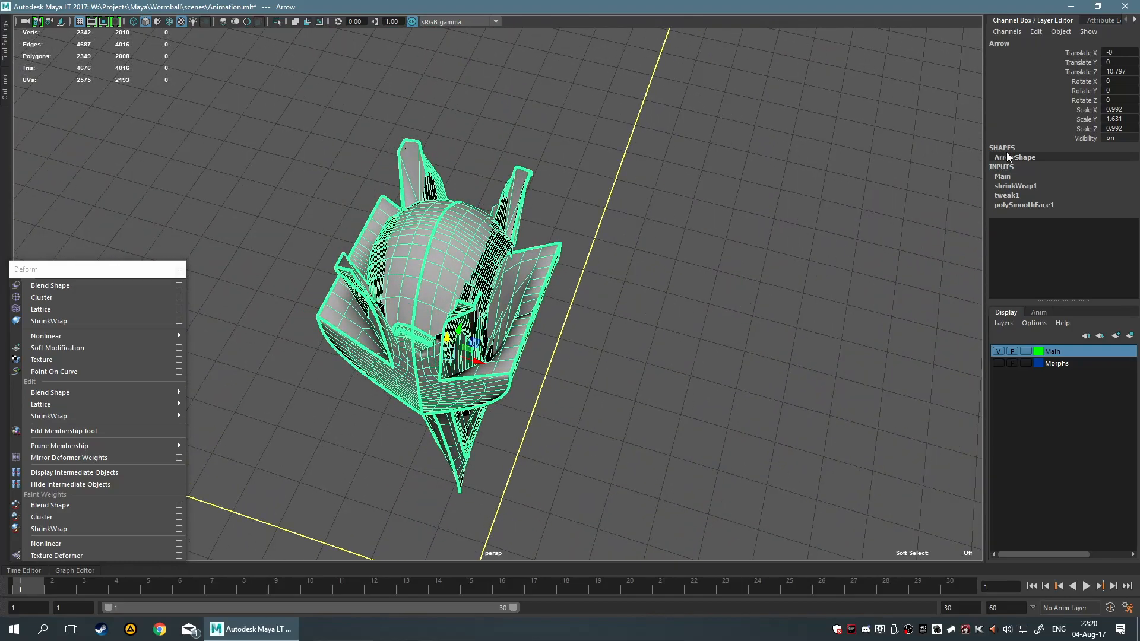
- Set the Projection of the arrow's shrinkWrap1 deformer to Toward Center, declining the autosave, and check the wrapped shape
{"action": "left_click", "coordinate": [1102, 20]}
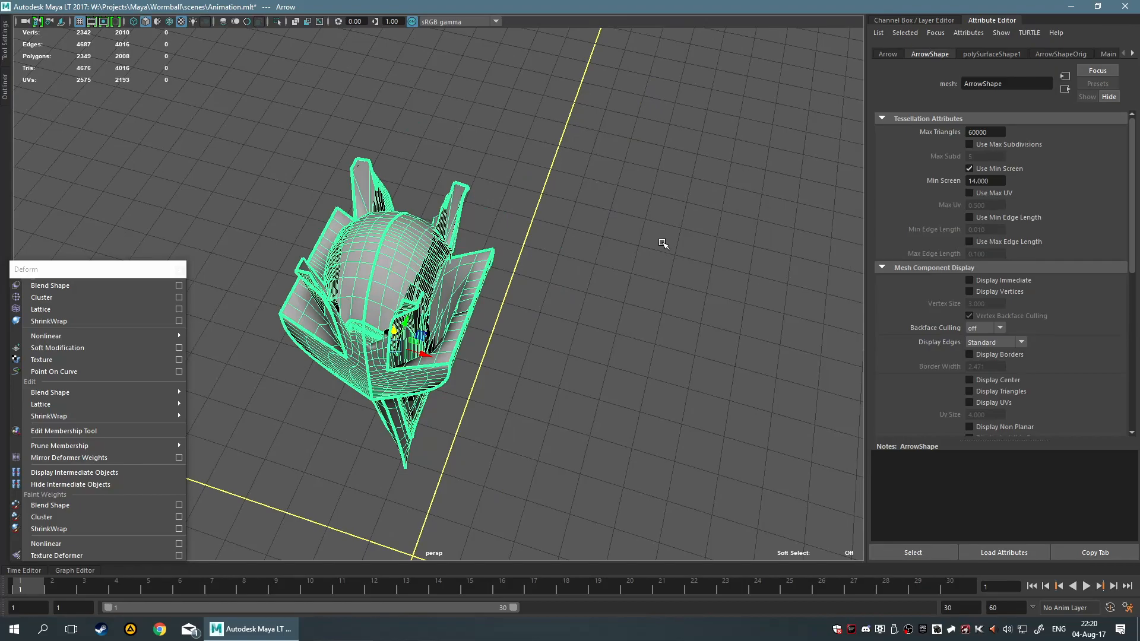
{"action": "scroll", "coordinate": [1019, 50], "scroll_direction": "down", "scroll_amount": 4}
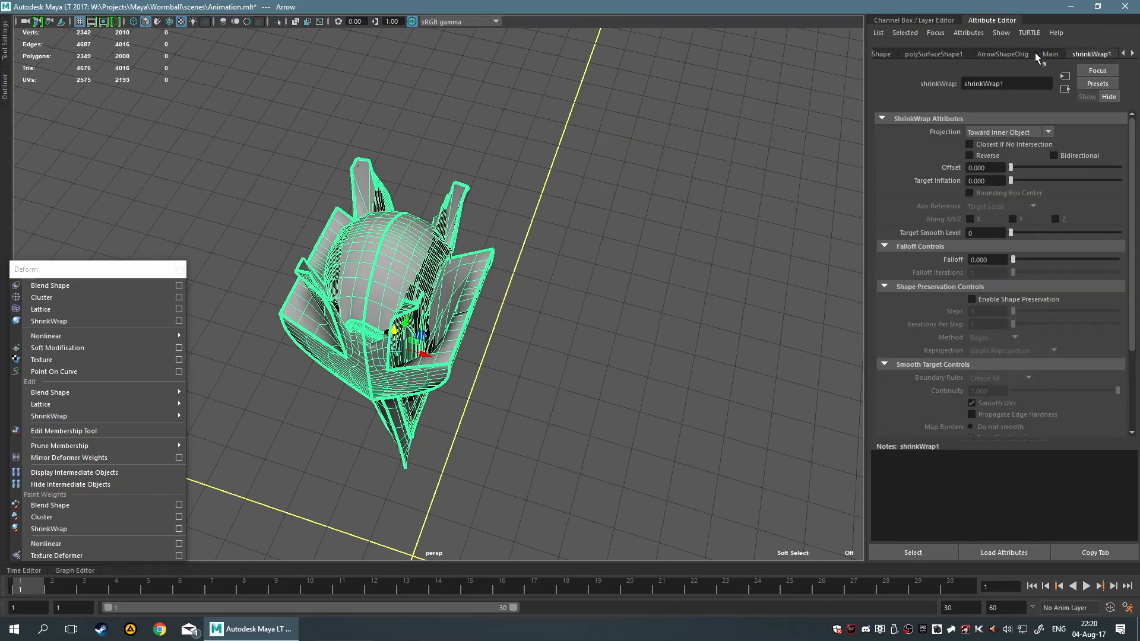
{"action": "scroll", "coordinate": [1036, 54], "scroll_direction": "down", "scroll_amount": 1}
{"action": "scroll", "coordinate": [1036, 55], "scroll_direction": "up", "scroll_amount": 1}
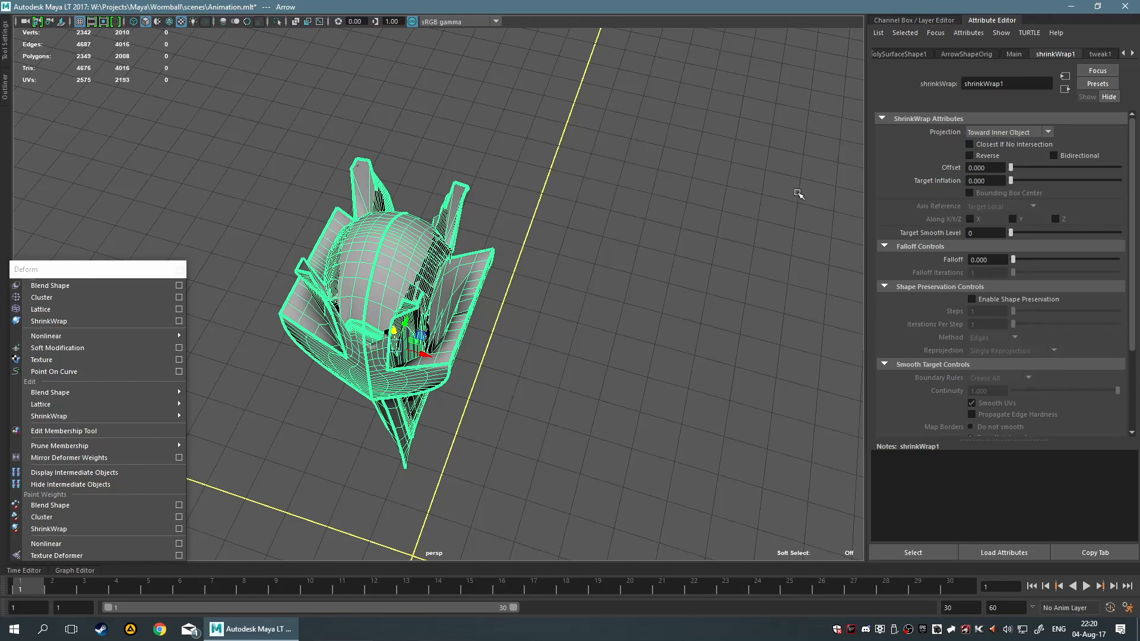
{"action": "left_click", "coordinate": [1026, 132]}
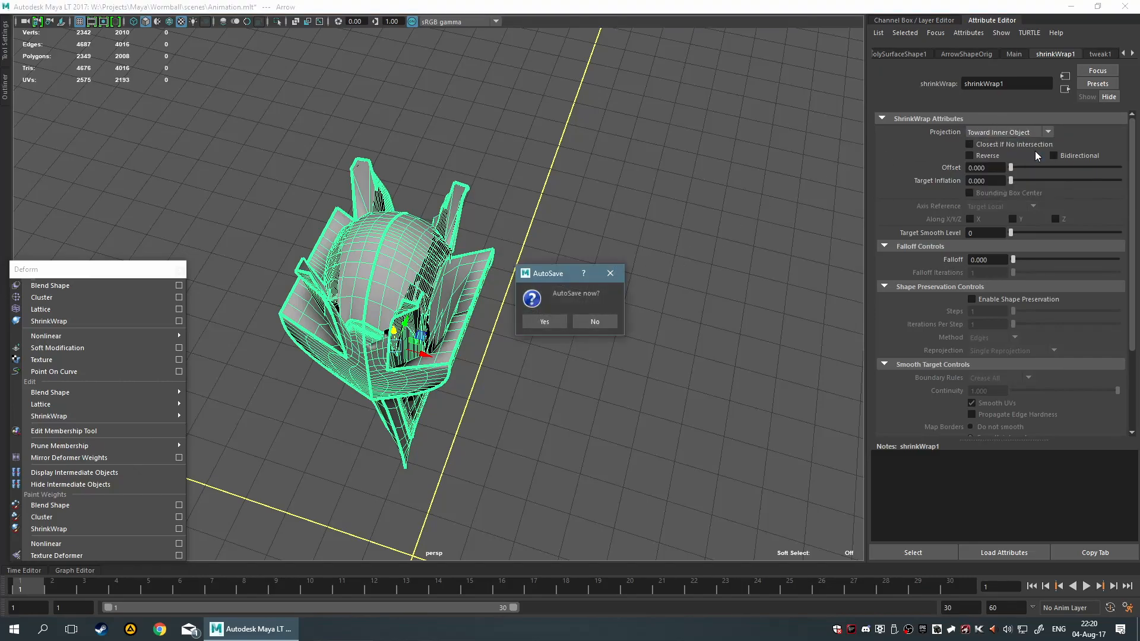
{"action": "left_click", "coordinate": [595, 322]}
{"action": "left_click", "coordinate": [1020, 133]}
{"action": "left_click", "coordinate": [1020, 159]}
{"action": "left_click_drag", "start_coordinate": [649, 230], "coordinate": [629, 196], "text": "alt"}
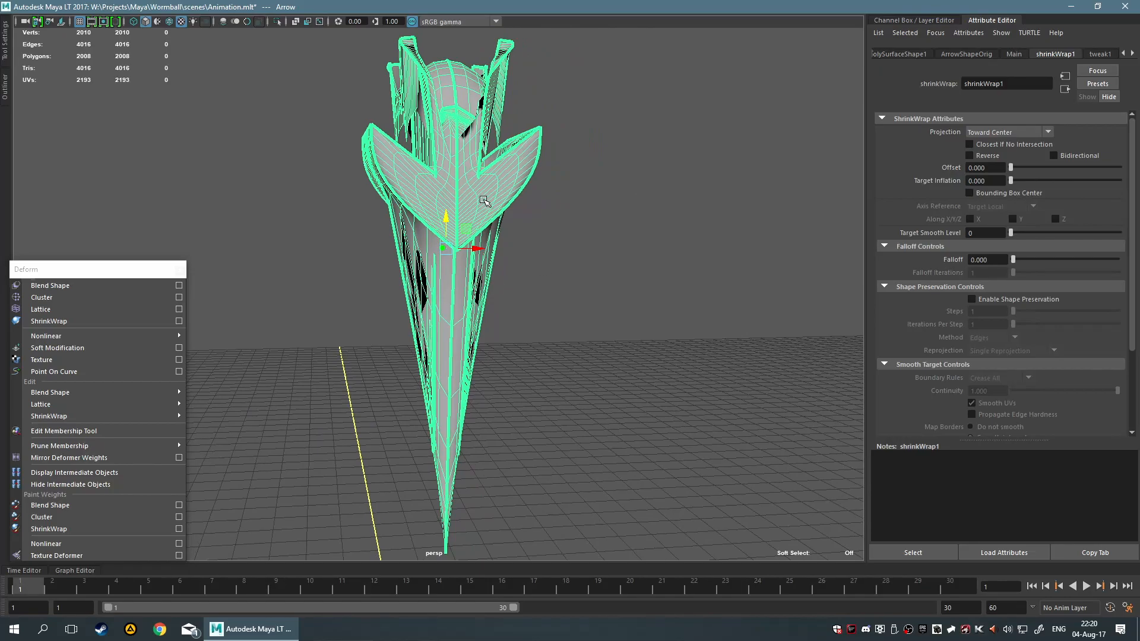
{"action": "scroll", "coordinate": [362, 187], "scroll_direction": "down", "scroll_amount": 5}
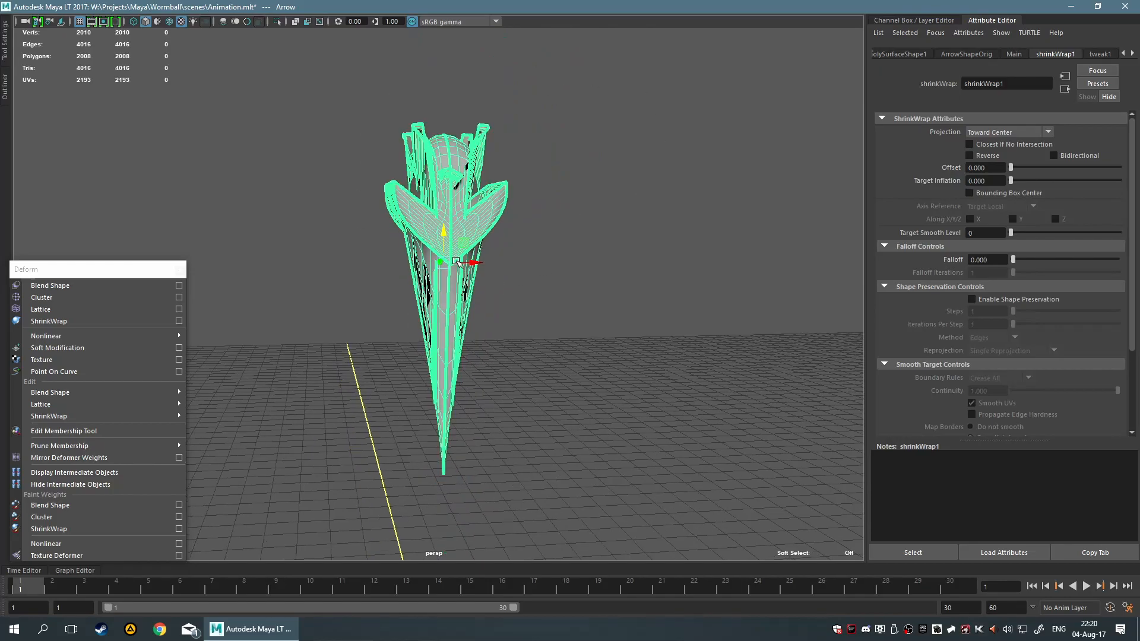
- Try the Parallel To Axes projection on the arrow's shrinkWrap1 deformer and check the wrapped shape from several sides
{"action": "scroll", "coordinate": [539, 229], "scroll_direction": "up", "scroll_amount": 5}
{"action": "scroll", "coordinate": [547, 200], "scroll_direction": "up", "scroll_amount": 2}
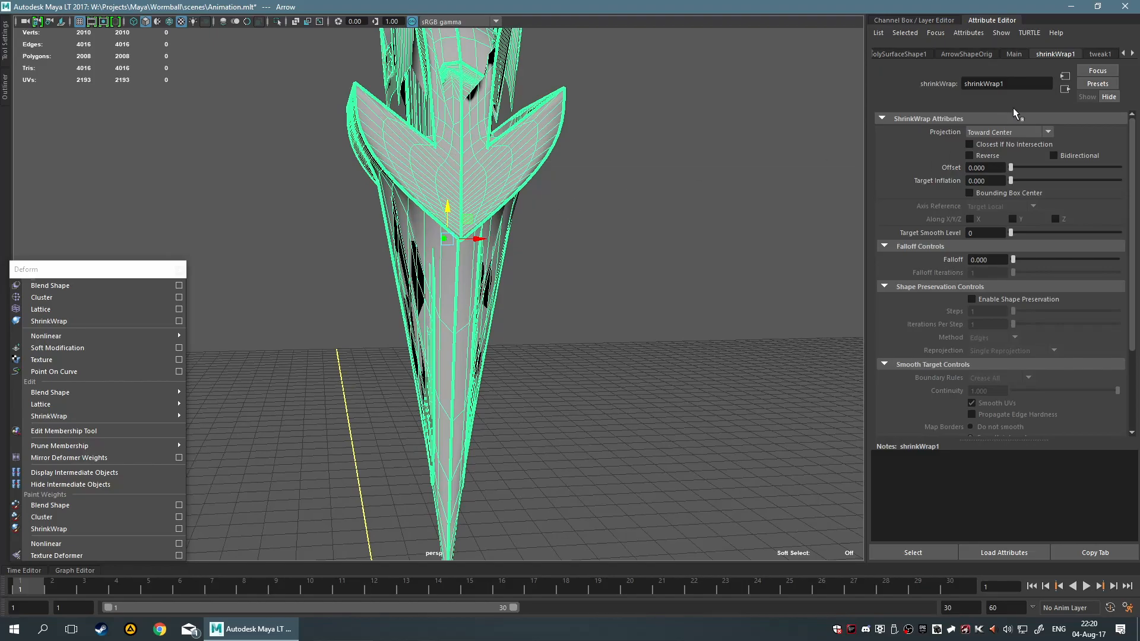
{"action": "left_click", "coordinate": [1016, 131]}
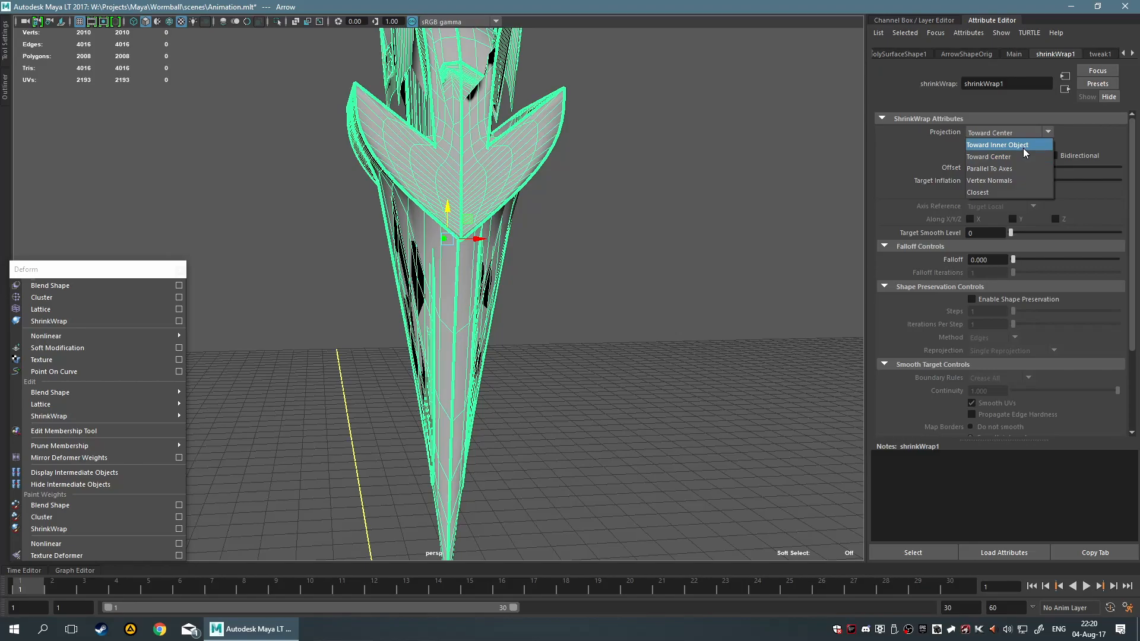
{"action": "left_click", "coordinate": [1025, 173]}
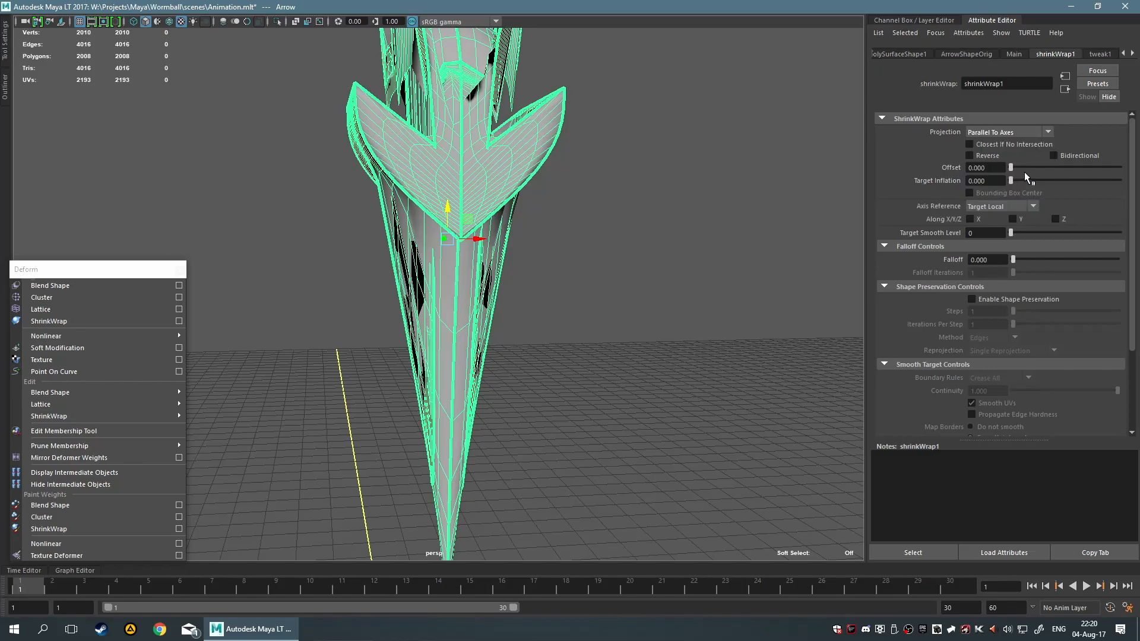
{"action": "left_click_drag", "start_coordinate": [712, 207], "coordinate": [657, 223], "text": "alt"}
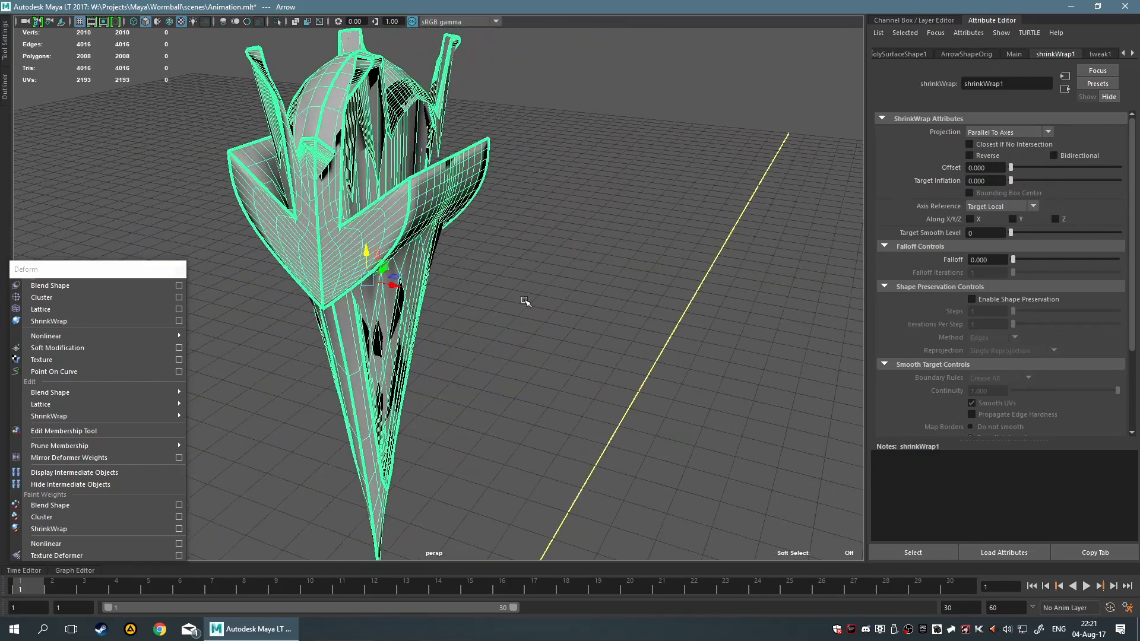
{"action": "left_click_drag", "start_coordinate": [518, 304], "coordinate": [587, 294], "text": "alt"}
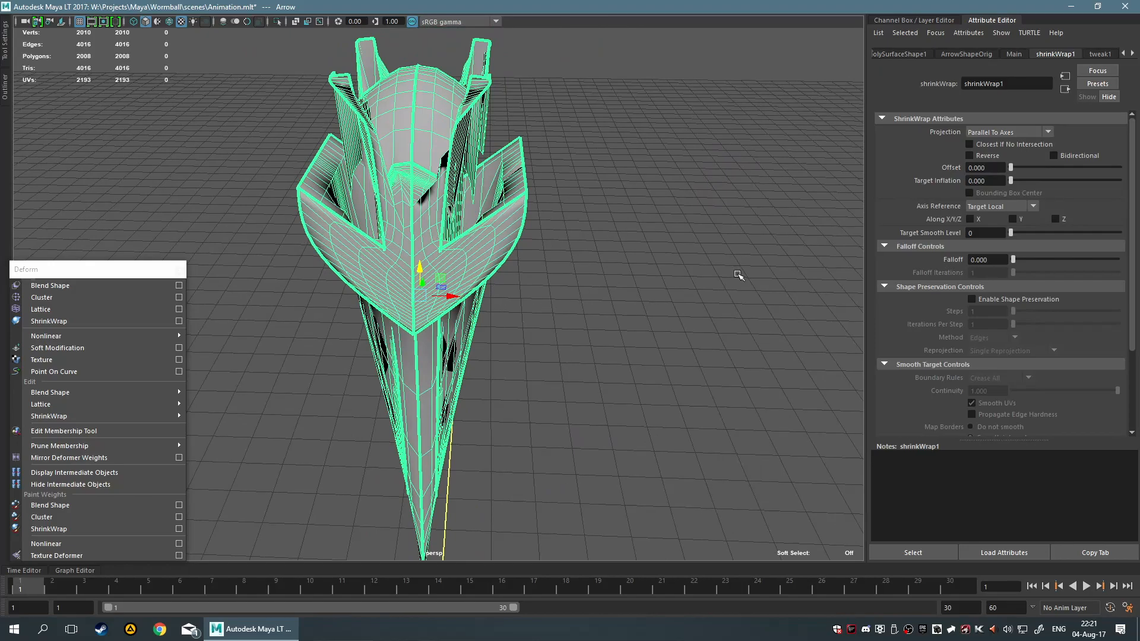
{"action": "left_click_drag", "start_coordinate": [513, 202], "coordinate": [668, 178], "text": "alt"}
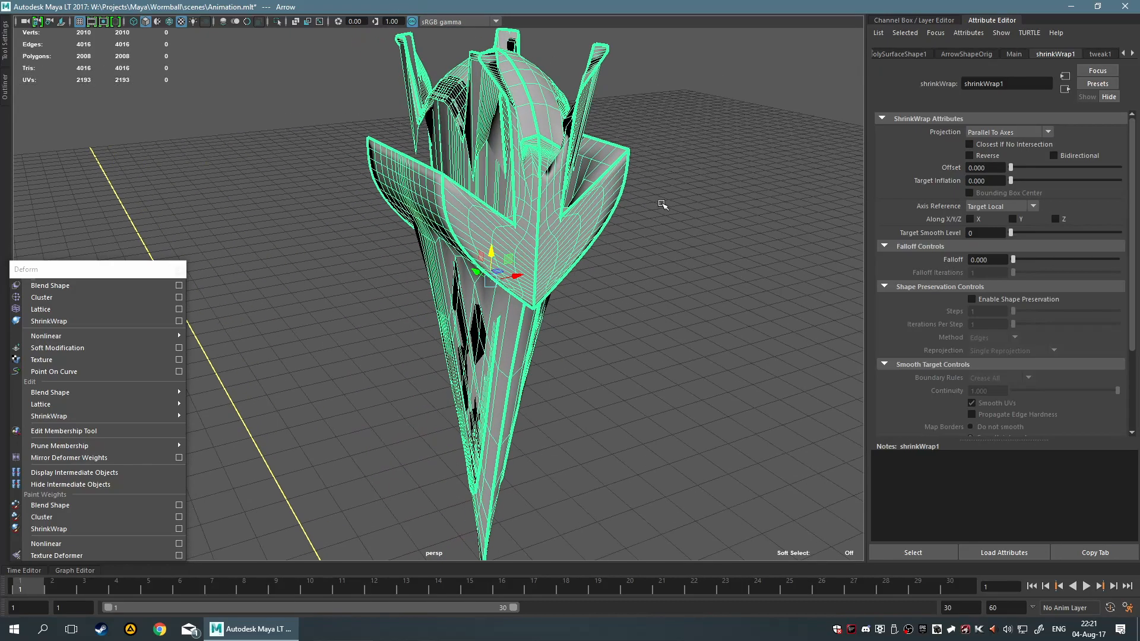
- Try the Vertex Normals projection on shrinkWrap1 and examine how the arrow deforms
{"action": "left_click", "coordinate": [971, 133]}
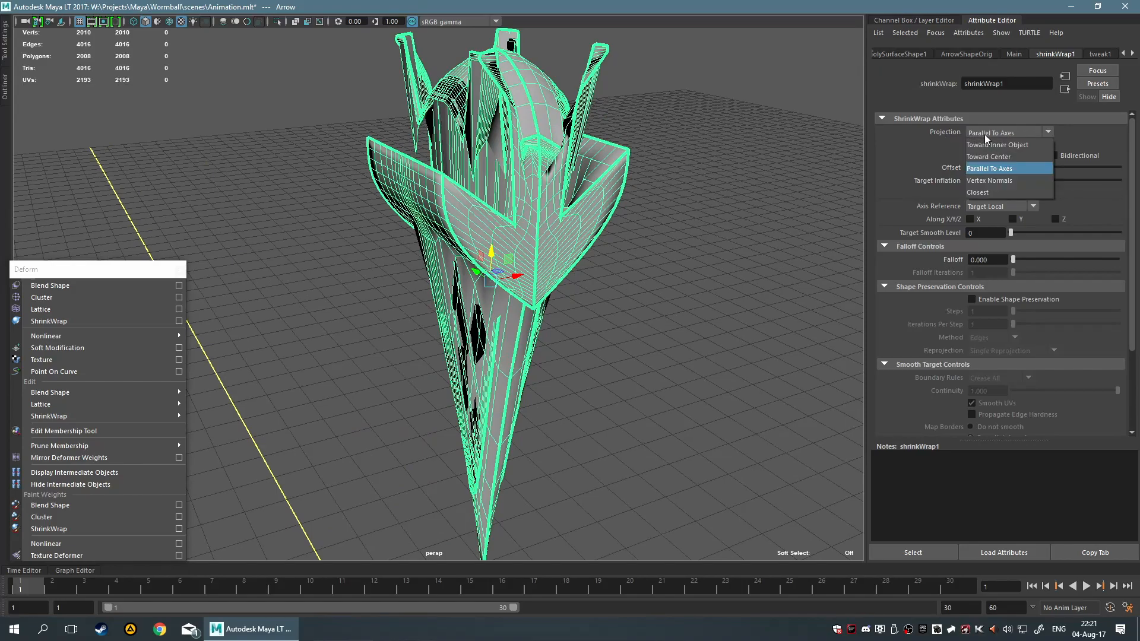
{"action": "left_click", "coordinate": [988, 186]}
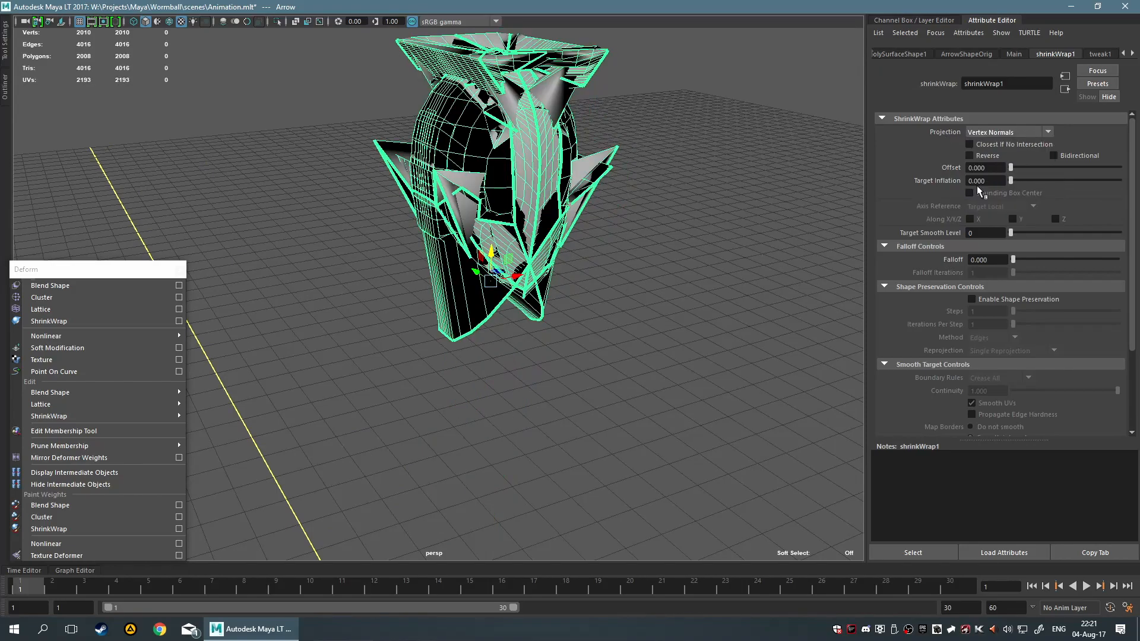
{"action": "left_click_drag", "start_coordinate": [679, 175], "coordinate": [418, 354], "text": "alt"}
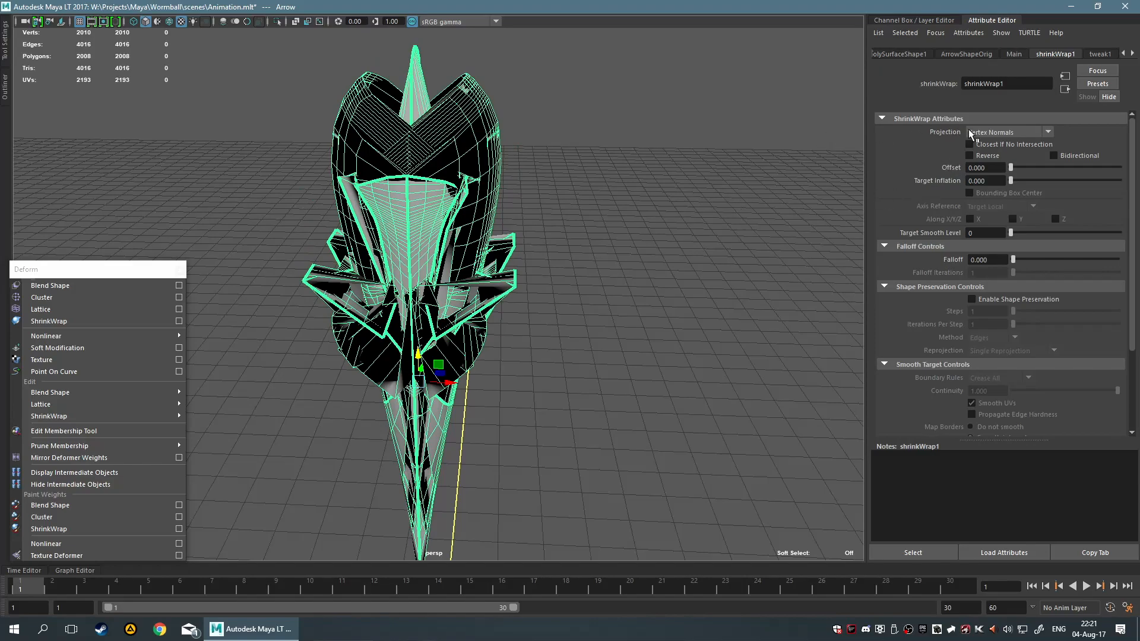
- Try the Closest projection on shrinkWrap1 and look over the resulting arrow shape
{"action": "left_click", "coordinate": [982, 130]}
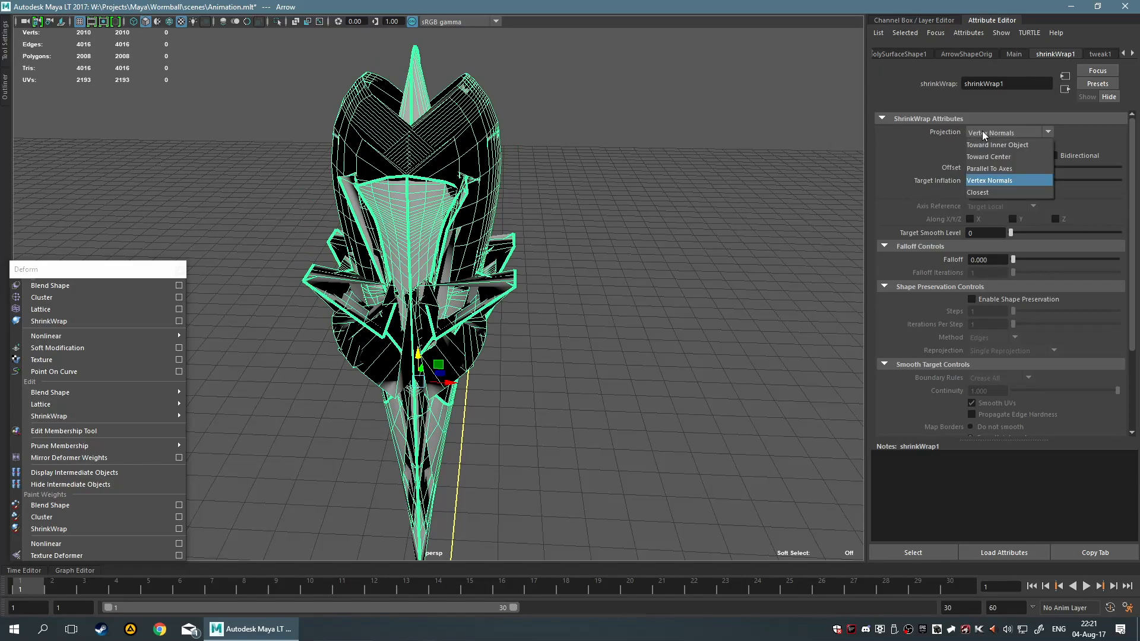
{"action": "left_click", "coordinate": [1007, 191]}
{"action": "mouse_move", "coordinate": [623, 224]}
{"action": "left_mouse_down", "text": "alt"}
{"action": "mouse_move", "coordinate": [662, 215]}
{"action": "mouse_move", "coordinate": [628, 215]}
{"action": "left_mouse_up", "text": "alt"}
{"action": "mouse_move", "coordinate": [438, 338]}
{"action": "left_mouse_down"}
{"action": "mouse_move", "coordinate": [442, 449]}
{"action": "mouse_move", "coordinate": [452, 190]}
{"action": "mouse_move", "coordinate": [446, 416]}
{"action": "mouse_move", "coordinate": [444, 332]}
{"action": "left_mouse_up"}
- Set the shrinkWrap1 Projection to Toward Inner Object and enable Closest If No Intersection, checking the wrapped arrow
{"action": "left_click", "coordinate": [1033, 127]}
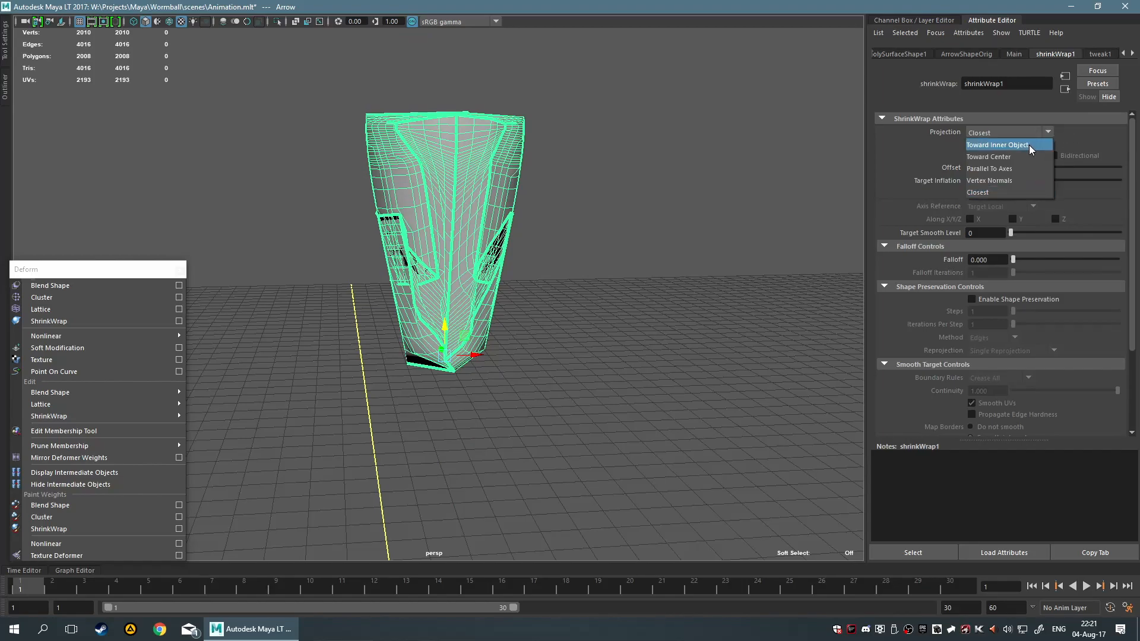
{"action": "left_click", "coordinate": [1029, 144]}
{"action": "left_click_drag", "start_coordinate": [593, 241], "coordinate": [636, 236], "text": "alt"}
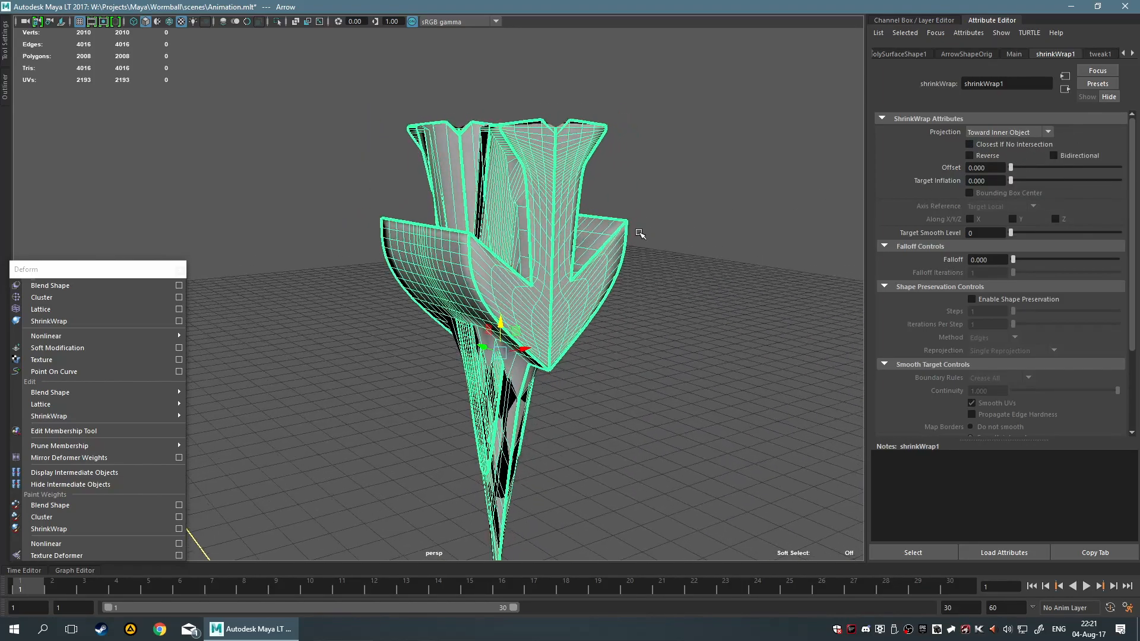
{"action": "left_click", "coordinate": [970, 144]}
{"action": "left_click_drag", "start_coordinate": [657, 210], "coordinate": [595, 227], "text": "alt"}
{"action": "left_click_drag", "start_coordinate": [458, 311], "coordinate": [586, 264], "text": "alt"}
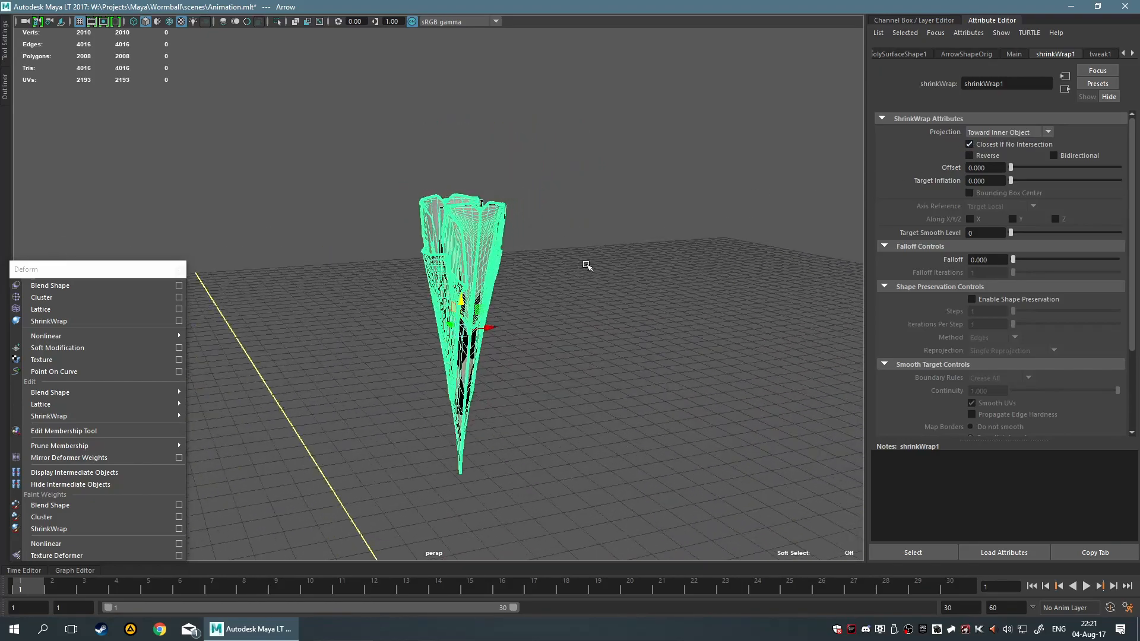
- Move the arrow relative to the hidden teardrop target and inspect the wrapped surface with nothing selected
{"action": "left_click_drag", "start_coordinate": [462, 304], "coordinate": [415, 233]}
{"action": "left_click_drag", "start_coordinate": [521, 227], "coordinate": [743, 255], "text": "alt"}
{"action": "left_click", "coordinate": [665, 269]}
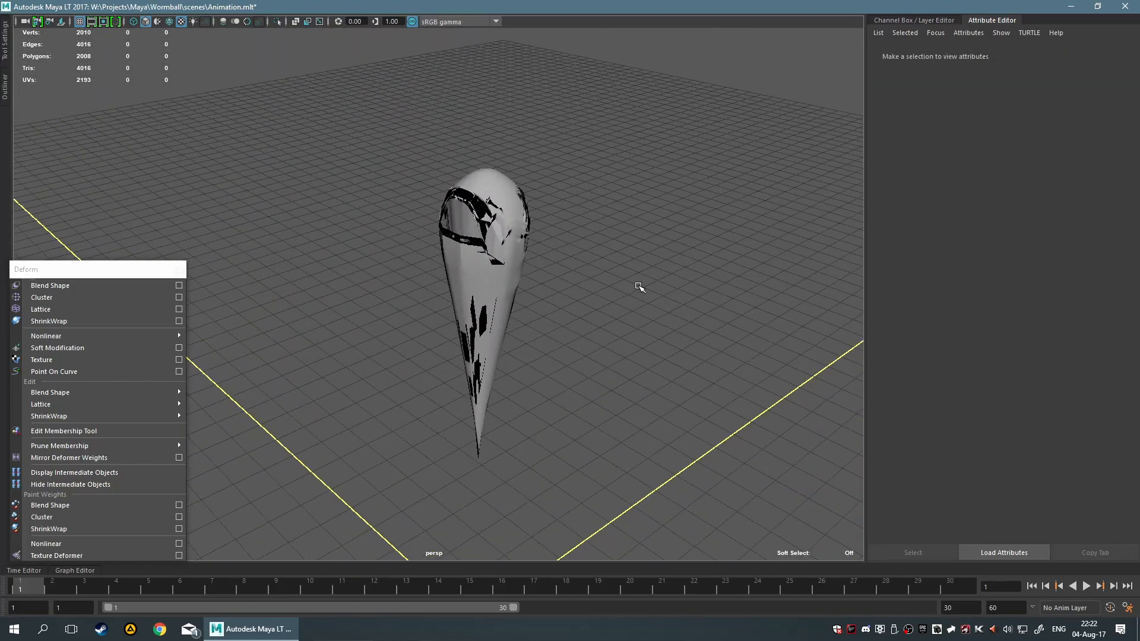
{"action": "left_click_drag", "start_coordinate": [638, 287], "coordinate": [669, 294], "text": "alt"}
- Reselect the arrow, rescale it, and lower it within the teardrop shape
{"action": "left_click", "coordinate": [543, 271]}
{"action": "left_click_drag", "start_coordinate": [543, 272], "coordinate": [455, 254], "text": "alt"}
{"action": "left_click_drag", "start_coordinate": [369, 259], "coordinate": [601, 282], "text": "alt"}
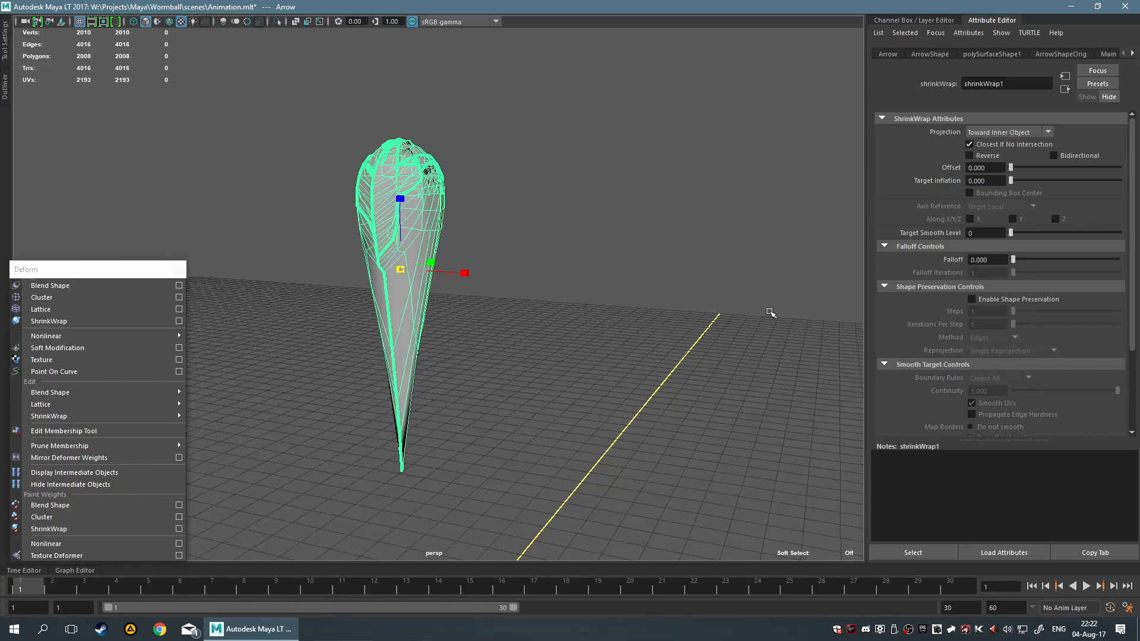
{"action": "left_click_drag", "start_coordinate": [712, 371], "coordinate": [563, 288], "text": "alt"}
{"action": "left_click_drag", "start_coordinate": [376, 223], "coordinate": [602, 325]}
{"action": "mouse_move", "coordinate": [481, 358]}
{"action": "left_mouse_down"}
{"action": "mouse_move", "coordinate": [542, 354]}
{"action": "mouse_move", "coordinate": [618, 301]}
{"action": "mouse_move", "coordinate": [639, 346]}
{"action": "mouse_move", "coordinate": [720, 315]}
{"action": "mouse_move", "coordinate": [479, 349]}
{"action": "left_mouse_up"}
{"action": "left_click_drag", "start_coordinate": [701, 348], "coordinate": [594, 374], "text": "alt"}
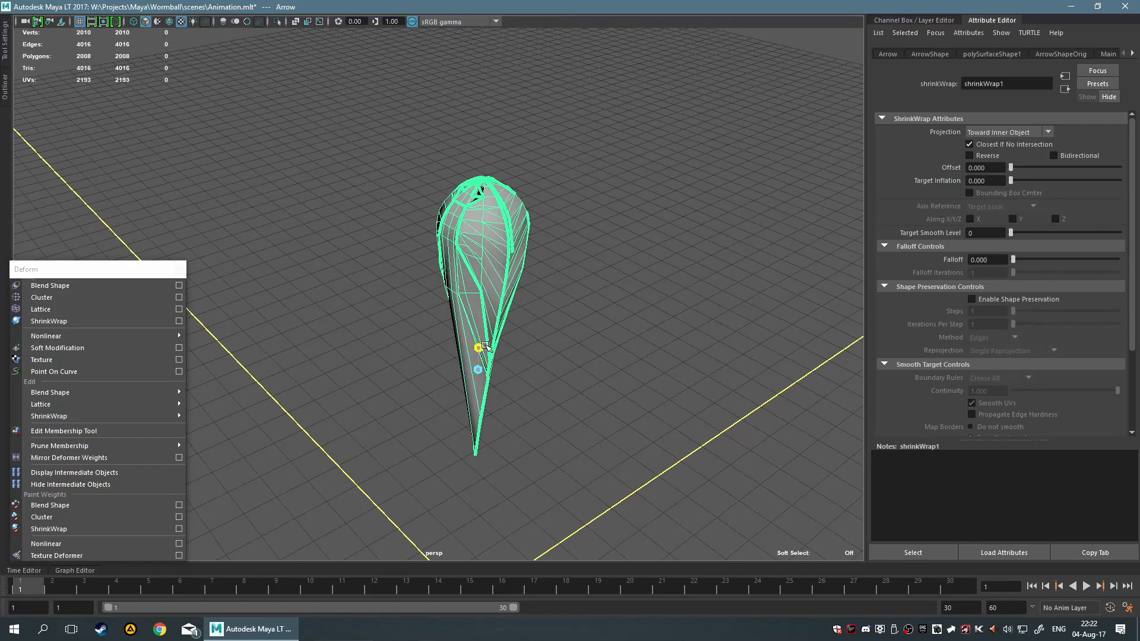
- Lower the arrow until its pivot sits near the teardrop's pointed tip, and check the wrap with nothing selected
{"action": "left_click_drag", "start_coordinate": [488, 351], "coordinate": [562, 271], "text": "alt"}
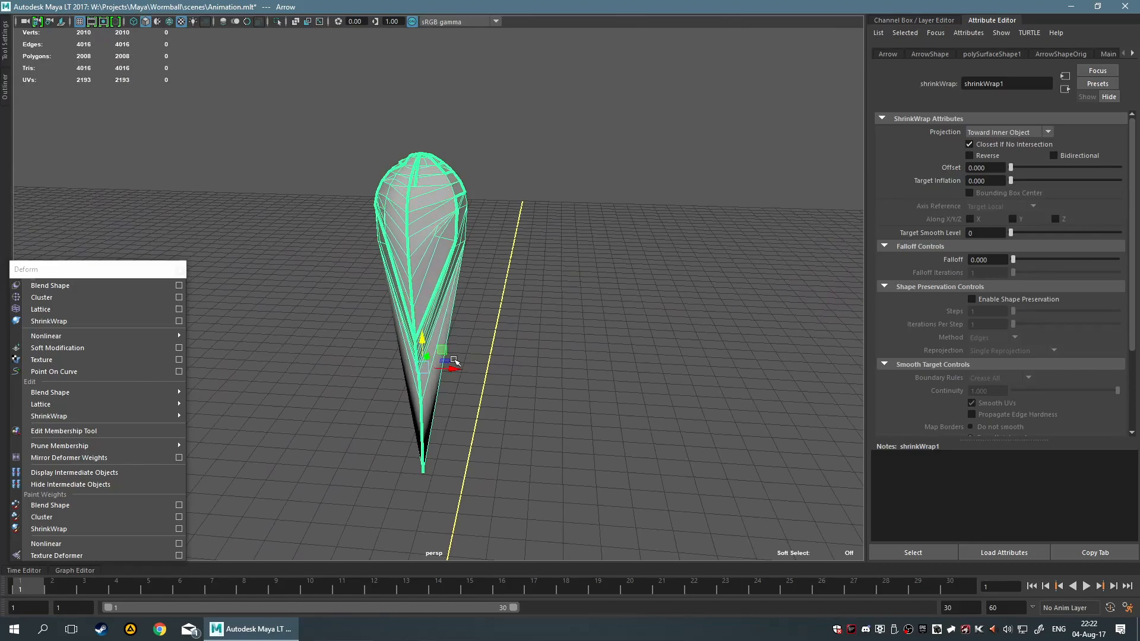
{"action": "left_click_drag", "start_coordinate": [598, 315], "coordinate": [547, 259], "text": "alt"}
{"action": "left_click", "coordinate": [665, 261]}
{"action": "left_click", "coordinate": [422, 224]}
{"action": "left_click_drag", "start_coordinate": [422, 223], "coordinate": [585, 356], "text": "alt"}
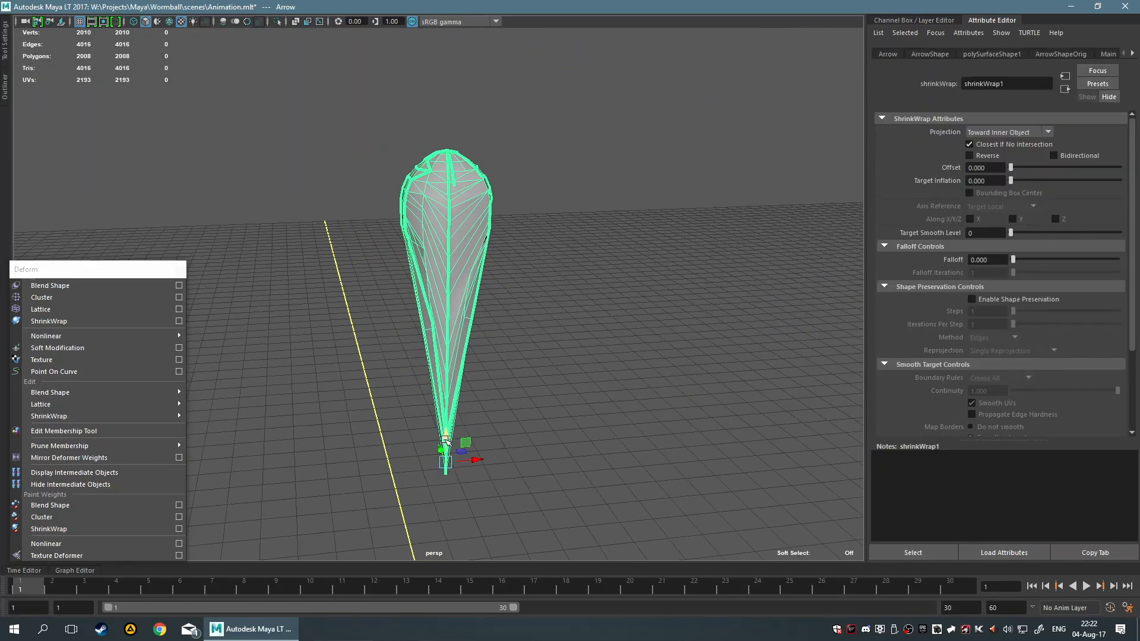
{"action": "left_click_drag", "start_coordinate": [624, 498], "coordinate": [493, 437], "text": "alt"}
{"action": "left_click", "coordinate": [519, 422]}
- Reposition the arrow so its pivot sits just beneath the teardrop's tip, and inspect the wrapped mesh
{"action": "scroll", "coordinate": [519, 422], "scroll_direction": "down", "scroll_amount": 5}
{"action": "left_click", "coordinate": [461, 305]}
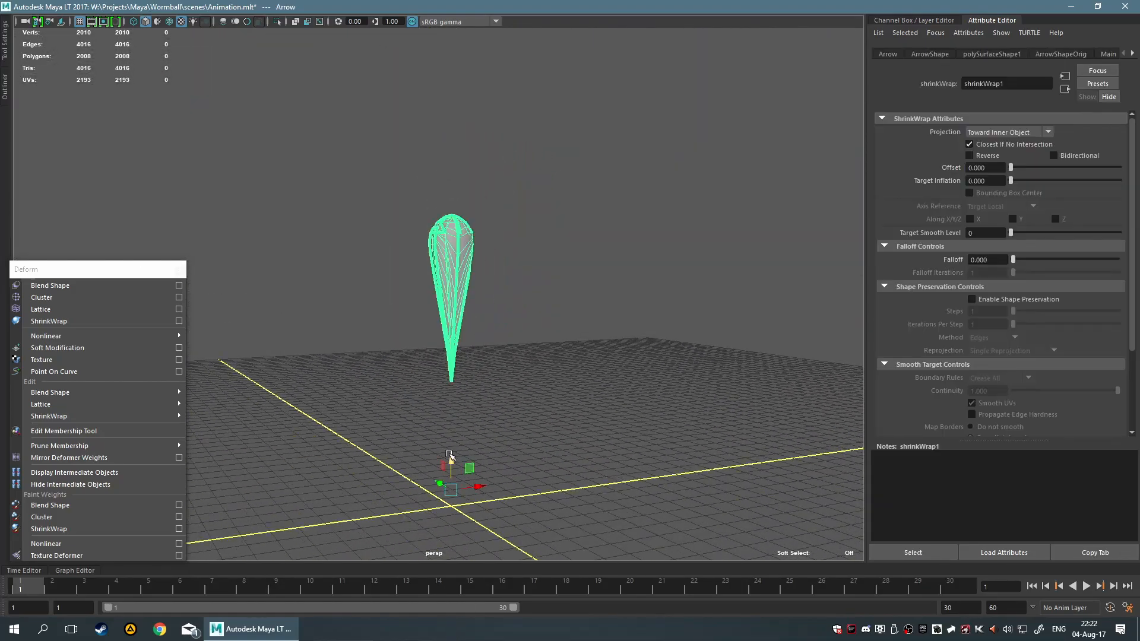
{"action": "left_click_drag", "start_coordinate": [473, 362], "coordinate": [672, 330], "text": "alt"}
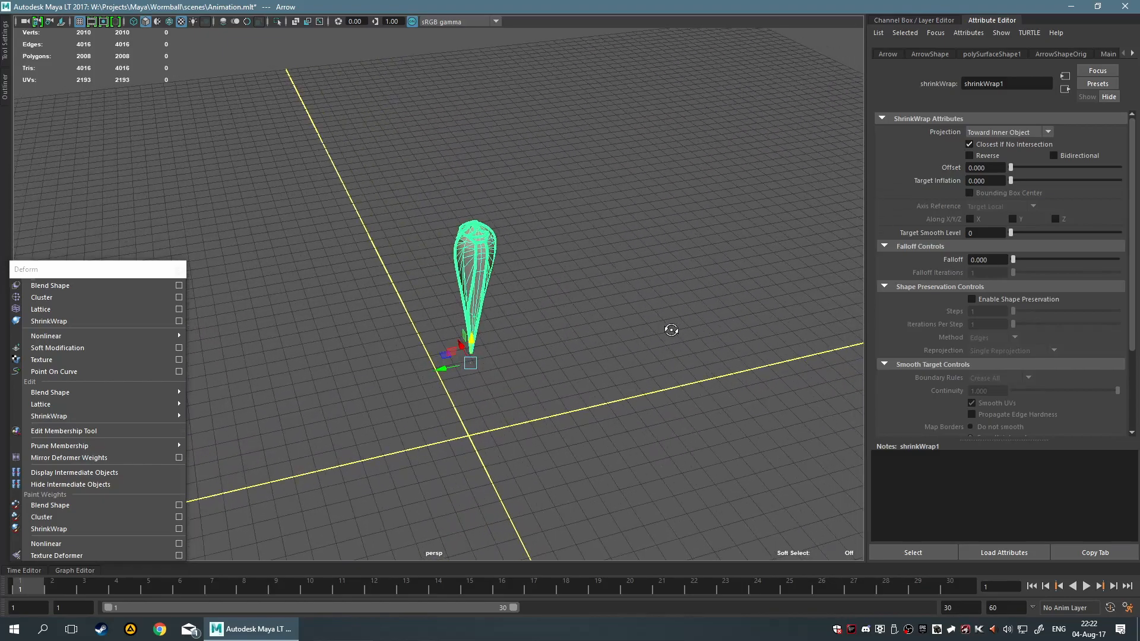
{"action": "left_click_drag", "start_coordinate": [607, 298], "coordinate": [588, 361], "text": "alt"}
{"action": "key", "text": "f"}
{"action": "left_click_drag", "start_coordinate": [627, 324], "coordinate": [494, 247], "text": "alt"}
{"action": "left_click", "coordinate": [583, 280]}
- Scale the arrow uniformly beneath the teardrop, checking the wrapped mesh from several sides between adjustments
{"action": "scroll", "coordinate": [561, 292], "scroll_direction": "down", "scroll_amount": 5}
{"action": "left_click", "coordinate": [435, 338]}
{"action": "left_click_drag", "start_coordinate": [435, 338], "coordinate": [506, 306], "text": "alt"}
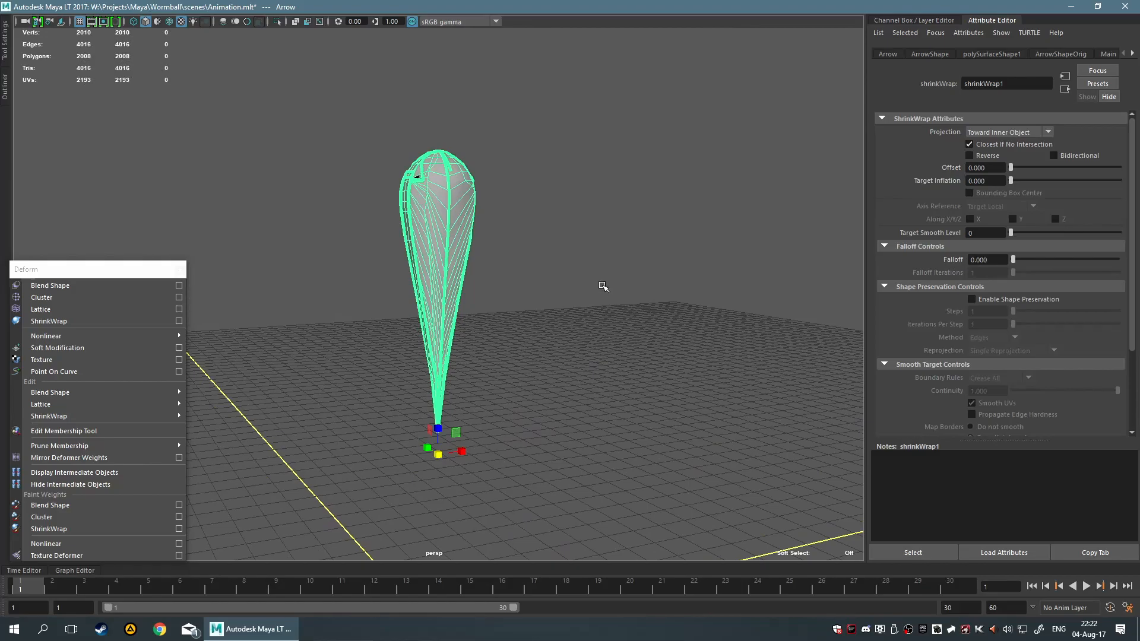
{"action": "left_click_drag", "start_coordinate": [443, 459], "coordinate": [571, 319]}
{"action": "left_click", "coordinate": [601, 265]}
{"action": "left_click_drag", "start_coordinate": [601, 265], "coordinate": [477, 274], "text": "alt"}
{"action": "left_click", "coordinate": [477, 273]}
{"action": "left_click_drag", "start_coordinate": [577, 321], "coordinate": [615, 465], "text": "alt"}
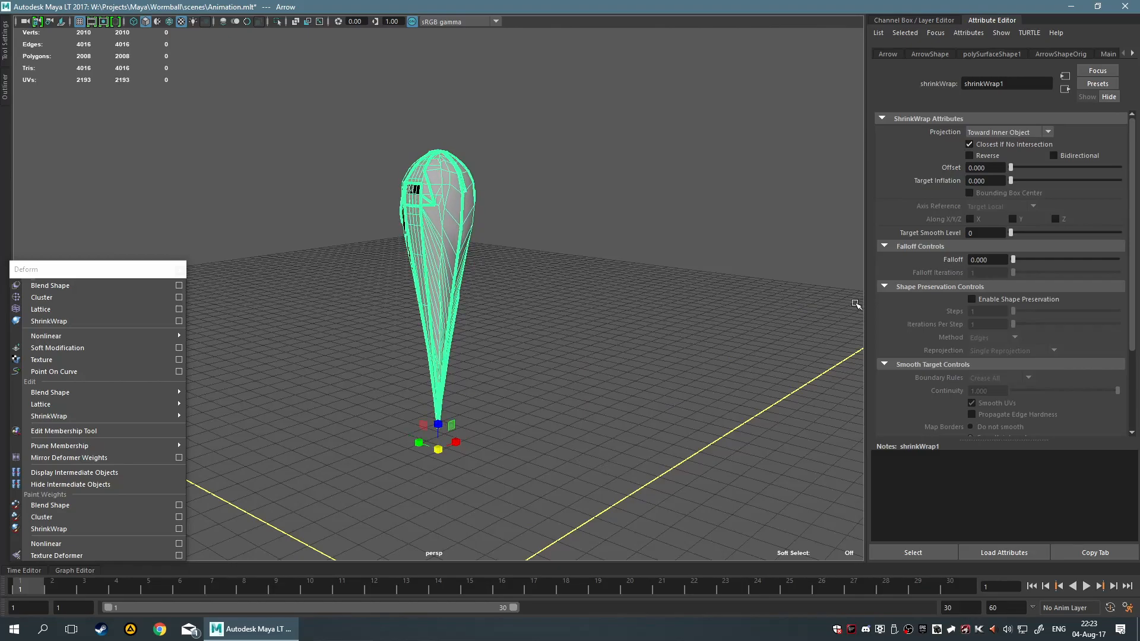
{"action": "left_click_drag", "start_coordinate": [440, 456], "coordinate": [426, 455]}
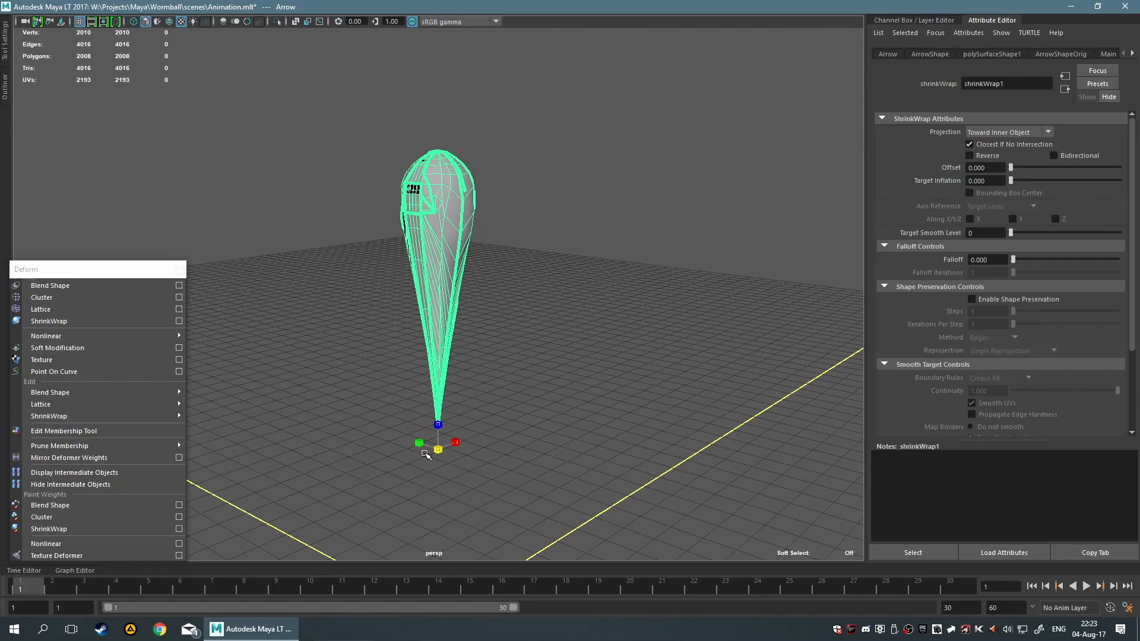
- Enable Reverse on the arrow's shrinkWrap1 deformer and check the wrapped shape from around it
{"action": "left_click", "coordinate": [988, 156]}
{"action": "left_click_drag", "start_coordinate": [676, 227], "coordinate": [342, 174], "text": "alt"}
{"action": "left_click_drag", "start_coordinate": [585, 262], "coordinate": [652, 232], "text": "alt"}
- Try the Bidirectional option and an Offset adjustment on shrinkWrap1, restoring both, and look over the arrow
{"action": "left_click", "coordinate": [1055, 157]}
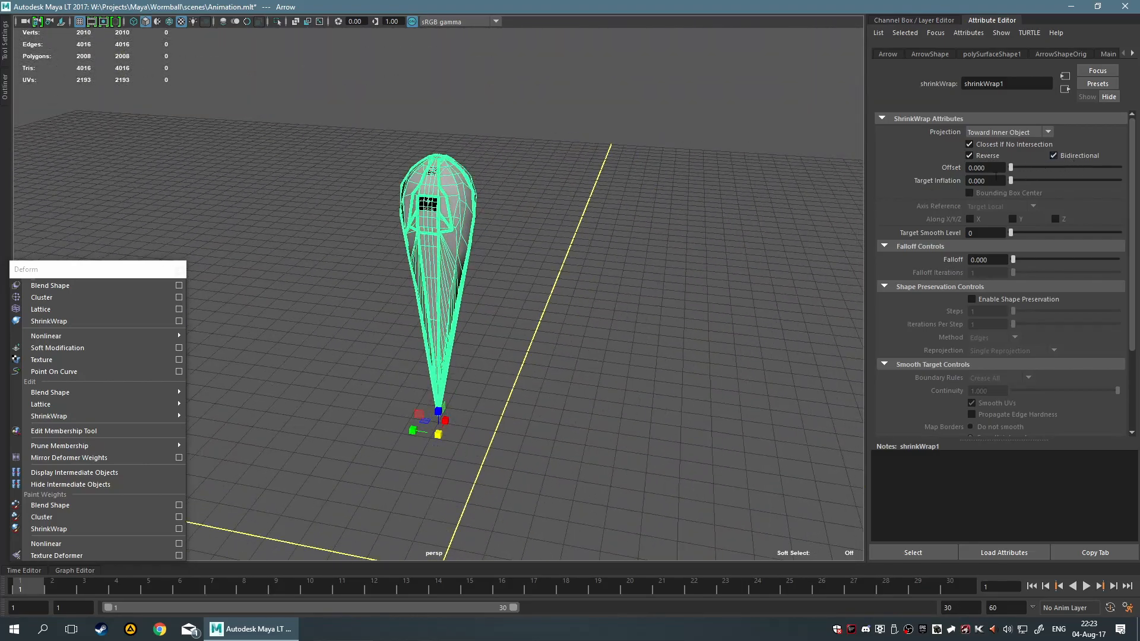
{"action": "left_click_drag", "start_coordinate": [607, 162], "coordinate": [889, 159], "text": "alt"}
{"action": "left_click", "coordinate": [1078, 156]}
{"action": "left_click_drag", "start_coordinate": [1013, 170], "coordinate": [985, 187]}
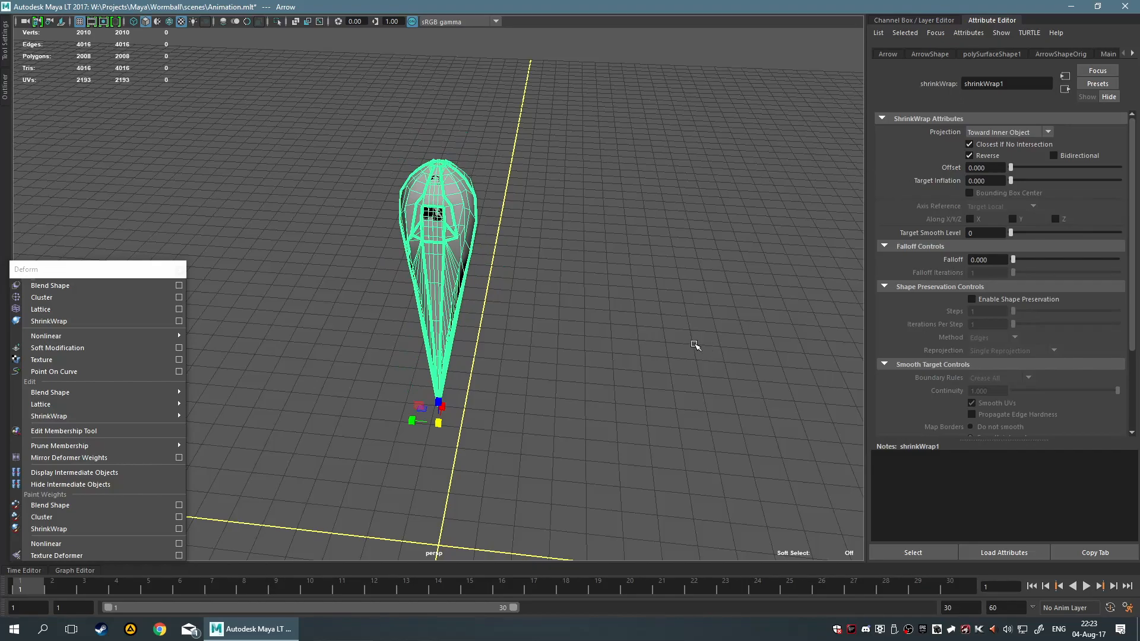
{"action": "left_click_drag", "start_coordinate": [649, 325], "coordinate": [550, 321], "text": "alt"}
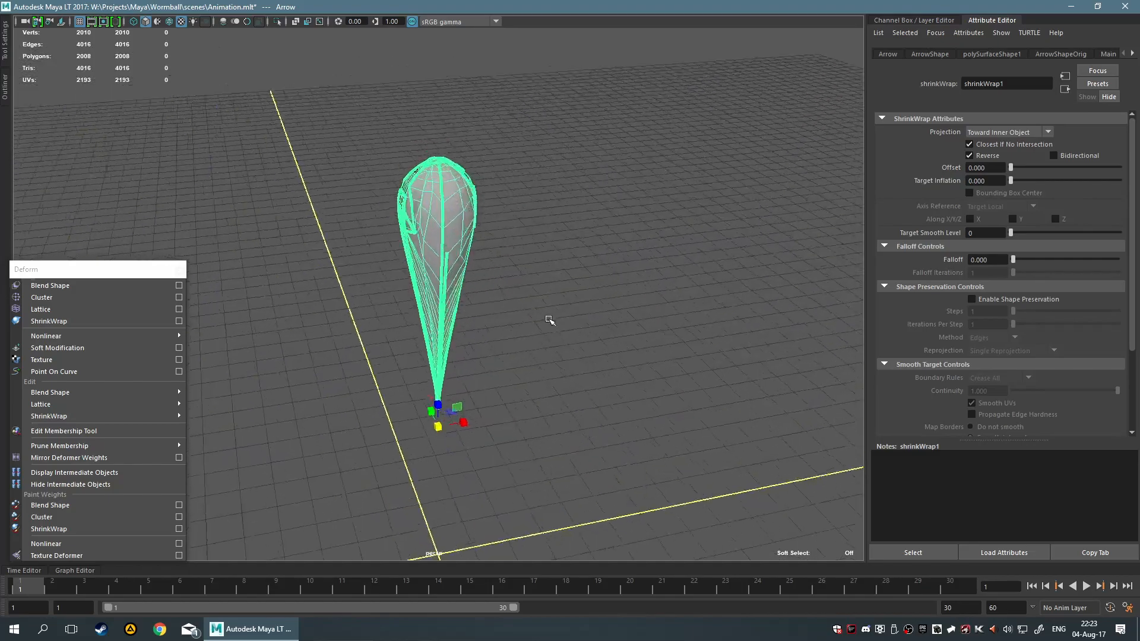
- Set the shrinkWrap1 Target Smooth Level to 1 and move the arrow well below the teardrop, checking the smoothed wrap
{"action": "left_click", "coordinate": [1022, 232]}
{"action": "left_click_drag", "start_coordinate": [802, 267], "coordinate": [646, 277], "text": "alt"}
{"action": "key", "text": "w"}
{"action": "left_click_drag", "start_coordinate": [439, 405], "coordinate": [533, 482]}
{"action": "left_click_drag", "start_coordinate": [597, 332], "coordinate": [558, 293], "text": "alt"}
{"action": "left_click", "coordinate": [537, 448]}
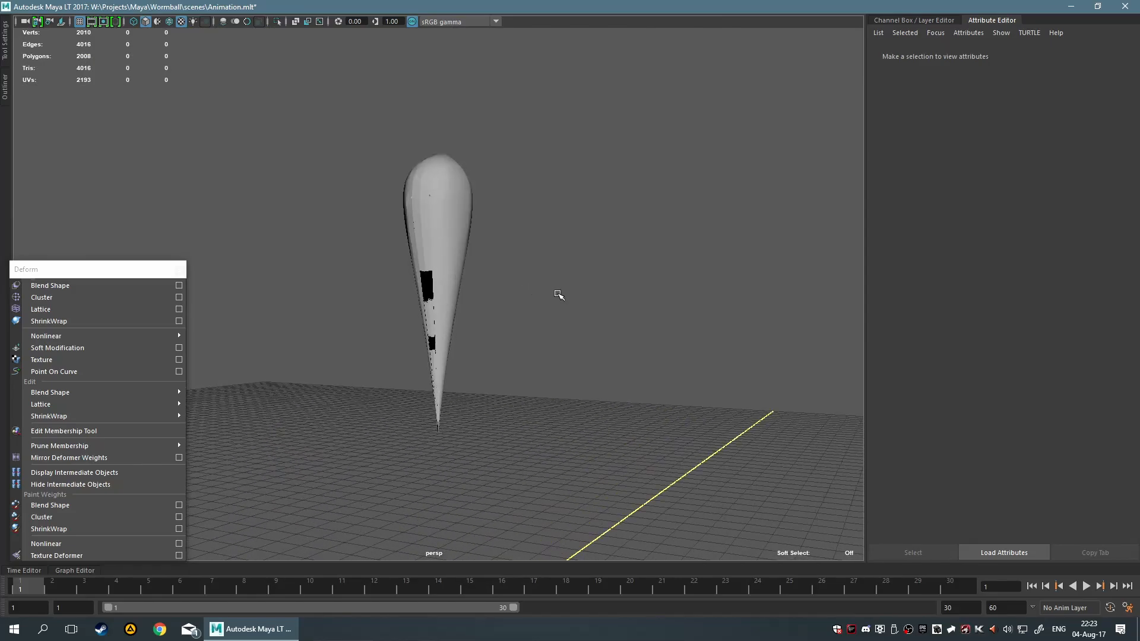
{"action": "left_click", "coordinate": [448, 324]}
{"action": "left_click_drag", "start_coordinate": [567, 336], "coordinate": [526, 375], "text": "alt"}
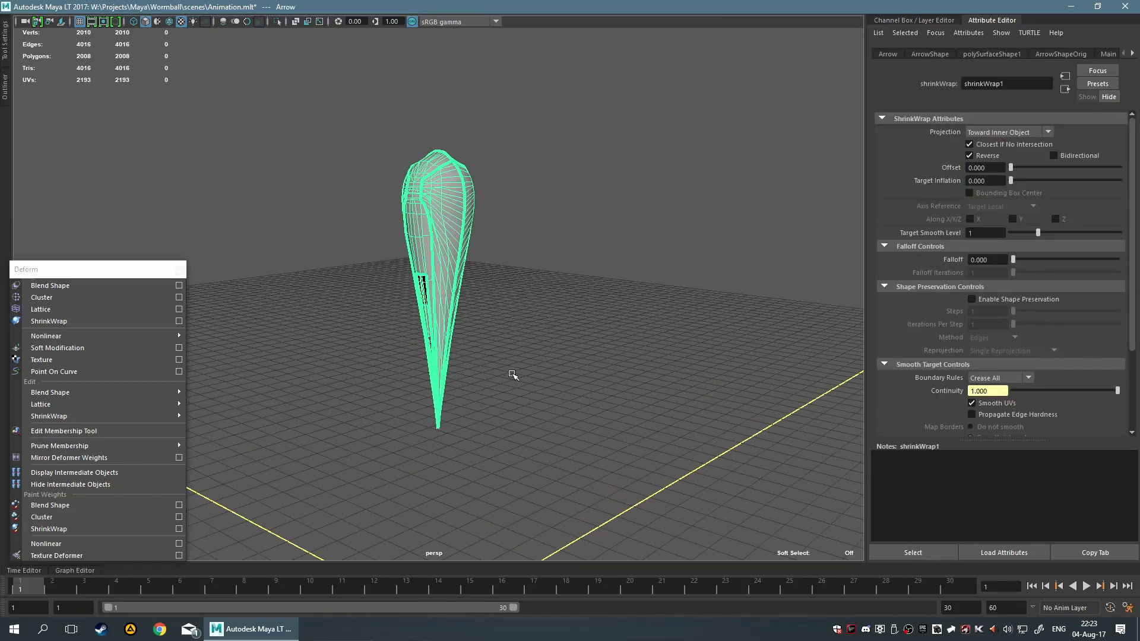
- Shift the arrow's position slightly near the grid origin and check the wrapped teardrop up close
{"action": "scroll", "coordinate": [493, 310], "scroll_direction": "down", "scroll_amount": 6}
{"action": "scroll", "coordinate": [519, 346], "scroll_direction": "up", "scroll_amount": 1}
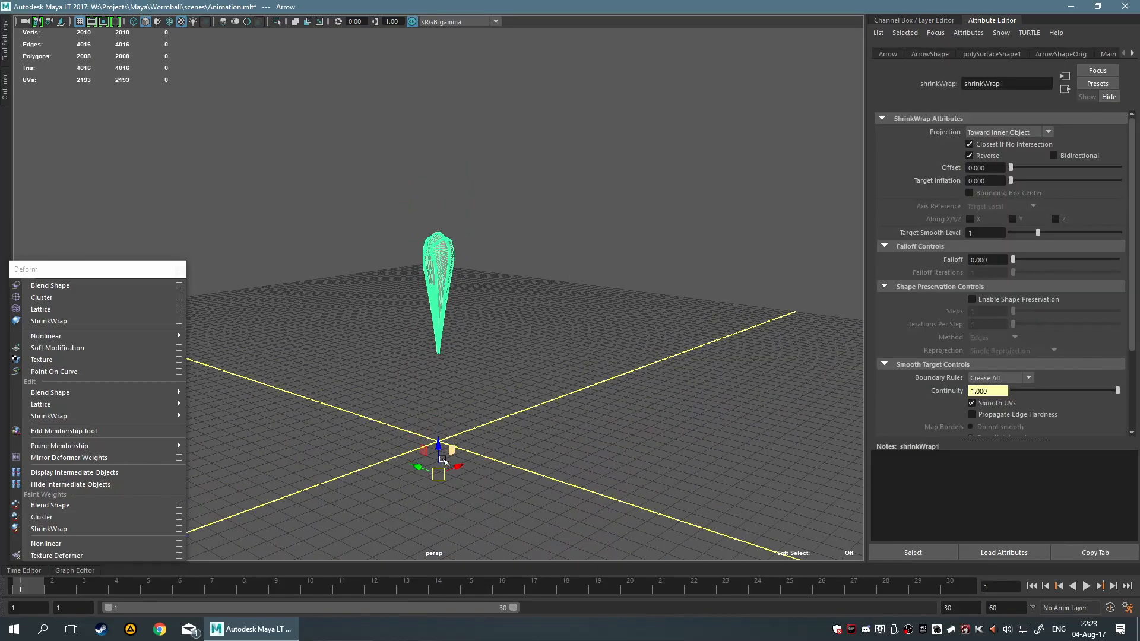
{"action": "left_click_drag", "start_coordinate": [442, 473], "coordinate": [459, 470]}
{"action": "mouse_move", "coordinate": [460, 344]}
{"action": "left_mouse_down", "text": "alt"}
{"action": "mouse_move", "coordinate": [501, 330]}
{"action": "mouse_move", "coordinate": [514, 342]}
{"action": "mouse_move", "coordinate": [303, 348]}
{"action": "mouse_move", "coordinate": [407, 357]}
{"action": "mouse_move", "coordinate": [464, 338]}
{"action": "left_mouse_up", "text": "alt"}
{"action": "scroll", "coordinate": [509, 331], "scroll_direction": "up", "scroll_amount": 5}
{"action": "left_click", "coordinate": [510, 330]}
- Scale the arrow along its X axis and inspect the wrapped teardrop's lower end with nothing selected
{"action": "scroll", "coordinate": [407, 356], "scroll_direction": "down", "scroll_amount": 4}
{"action": "left_click", "coordinate": [440, 337]}
{"action": "left_click_drag", "start_coordinate": [502, 478], "coordinate": [457, 450], "text": "alt"}
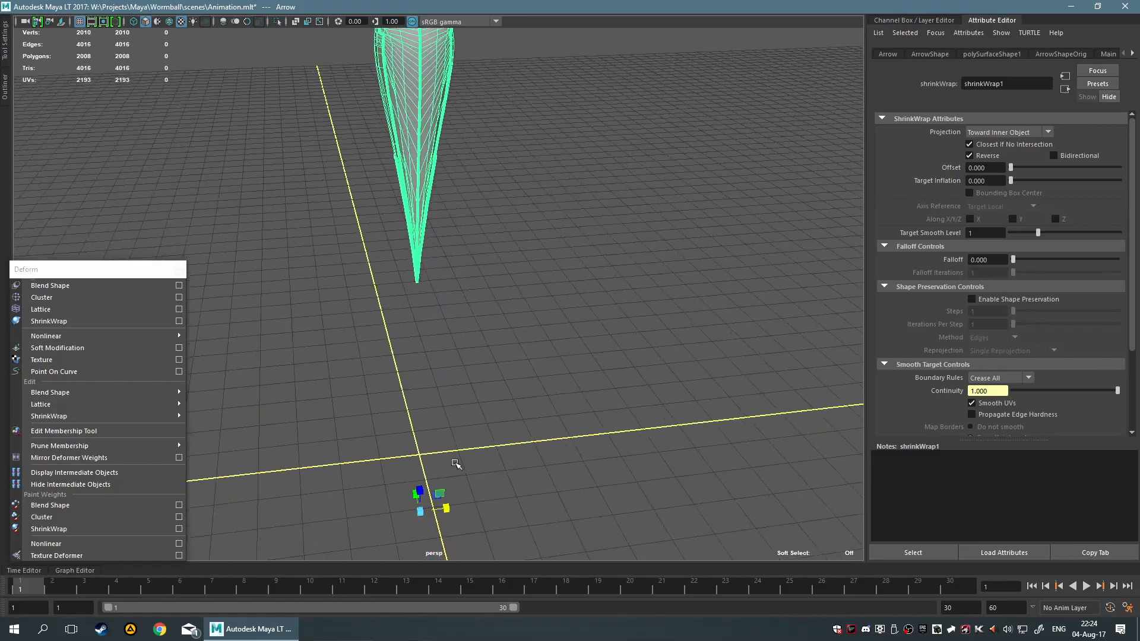
{"action": "left_click_drag", "start_coordinate": [449, 511], "coordinate": [361, 182], "text": "alt"}
{"action": "left_click", "coordinate": [588, 289]}
{"action": "left_click_drag", "start_coordinate": [467, 174], "coordinate": [525, 183], "text": "alt"}
{"action": "left_click_drag", "start_coordinate": [419, 187], "coordinate": [448, 214], "text": "alt"}
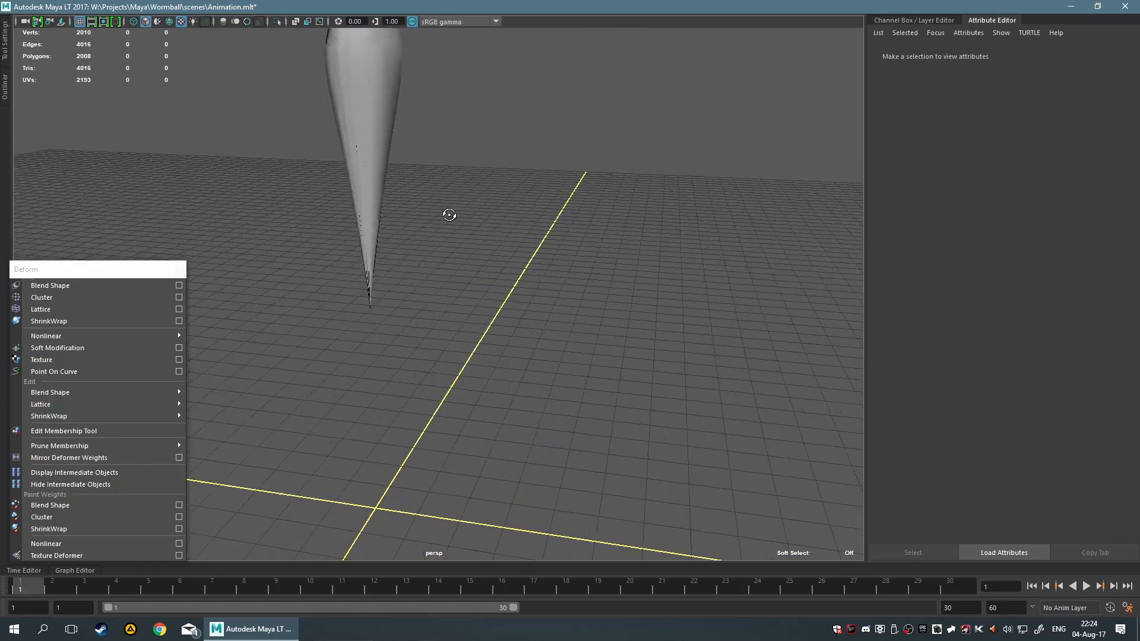
- Adjust the arrow's scale along its X and Y axes, and check the wrapped teardrop's tip with nothing selected
{"action": "left_click", "coordinate": [366, 233]}
{"action": "left_click_drag", "start_coordinate": [366, 233], "coordinate": [441, 414], "text": "alt"}
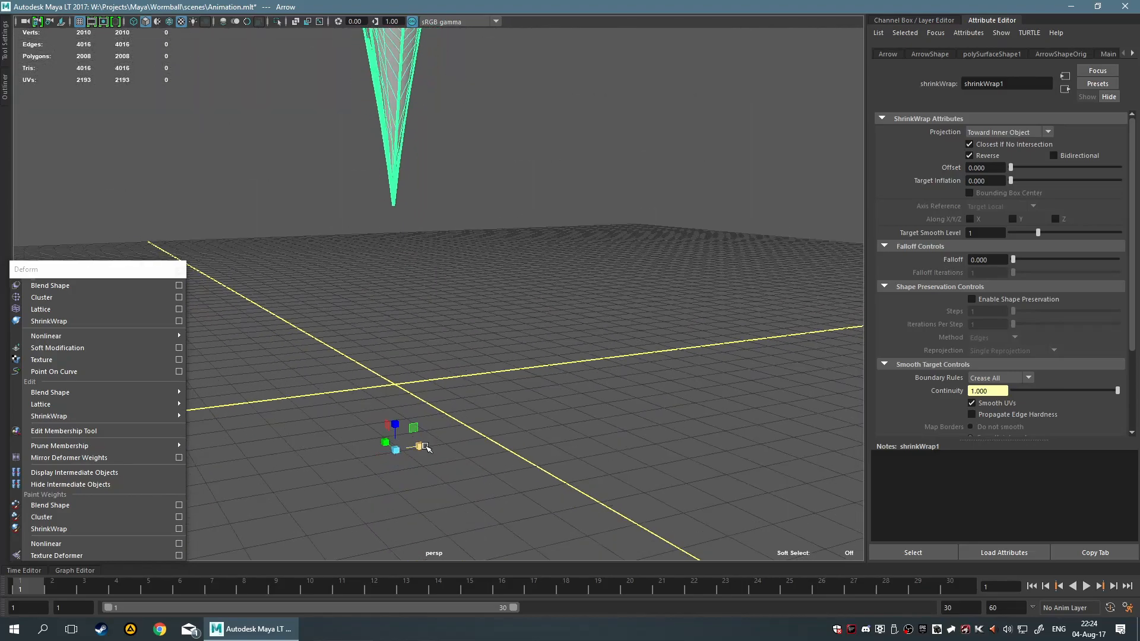
{"action": "left_click", "coordinate": [527, 365]}
{"action": "left_click_drag", "start_coordinate": [528, 365], "coordinate": [600, 326], "text": "alt"}
{"action": "key", "text": "ctrl+z"}
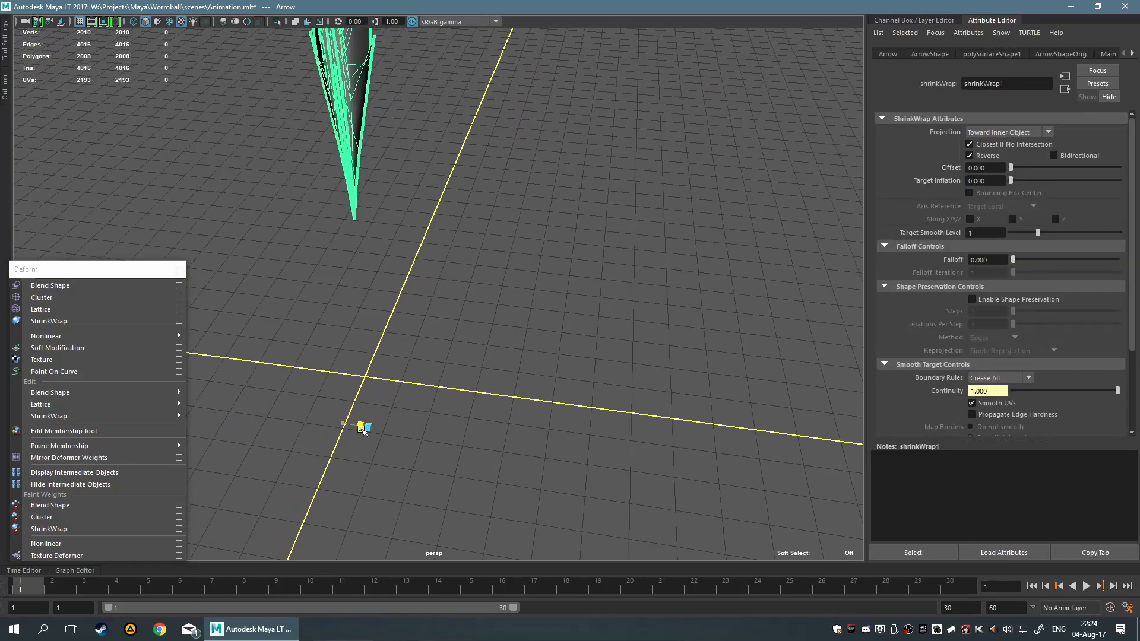
{"action": "left_click_drag", "start_coordinate": [529, 235], "coordinate": [590, 313], "text": "alt"}
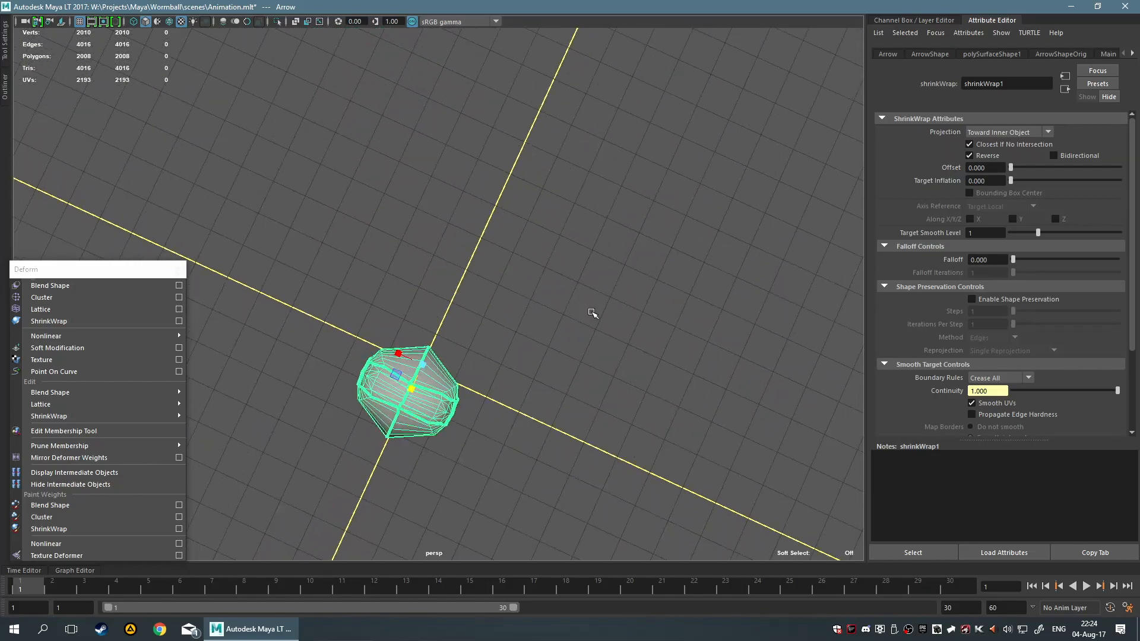
{"action": "left_click", "coordinate": [588, 318]}
{"action": "left_click_drag", "start_coordinate": [516, 266], "coordinate": [333, 234], "text": "alt"}
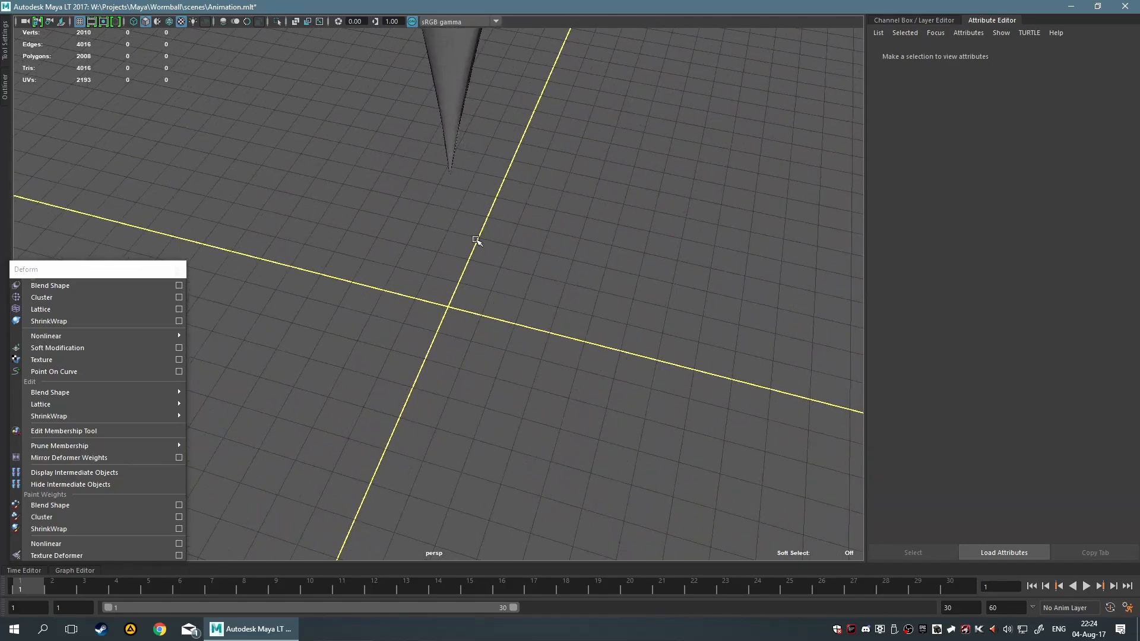
- Rescale the arrow slightly and check the wrapped teardrop from several angles, selected and unselected
{"action": "left_click_drag", "start_coordinate": [363, 146], "coordinate": [472, 180]}
{"action": "left_click_drag", "start_coordinate": [580, 326], "coordinate": [561, 320], "text": "alt"}
{"action": "left_click_drag", "start_coordinate": [467, 363], "coordinate": [446, 345]}
{"action": "left_click", "coordinate": [554, 170]}
{"action": "scroll", "coordinate": [554, 171], "scroll_direction": "down", "scroll_amount": 4}
{"action": "left_click", "coordinate": [450, 138]}
{"action": "left_click_drag", "start_coordinate": [451, 138], "coordinate": [473, 121], "text": "alt"}
{"action": "left_click", "coordinate": [592, 156]}
{"action": "left_click_drag", "start_coordinate": [588, 166], "coordinate": [616, 145], "text": "alt"}
- Fine-tune the arrow's Z scale to about 6.3 and check the wrapped teardrop with nothing selected
{"action": "left_click", "coordinate": [481, 152]}
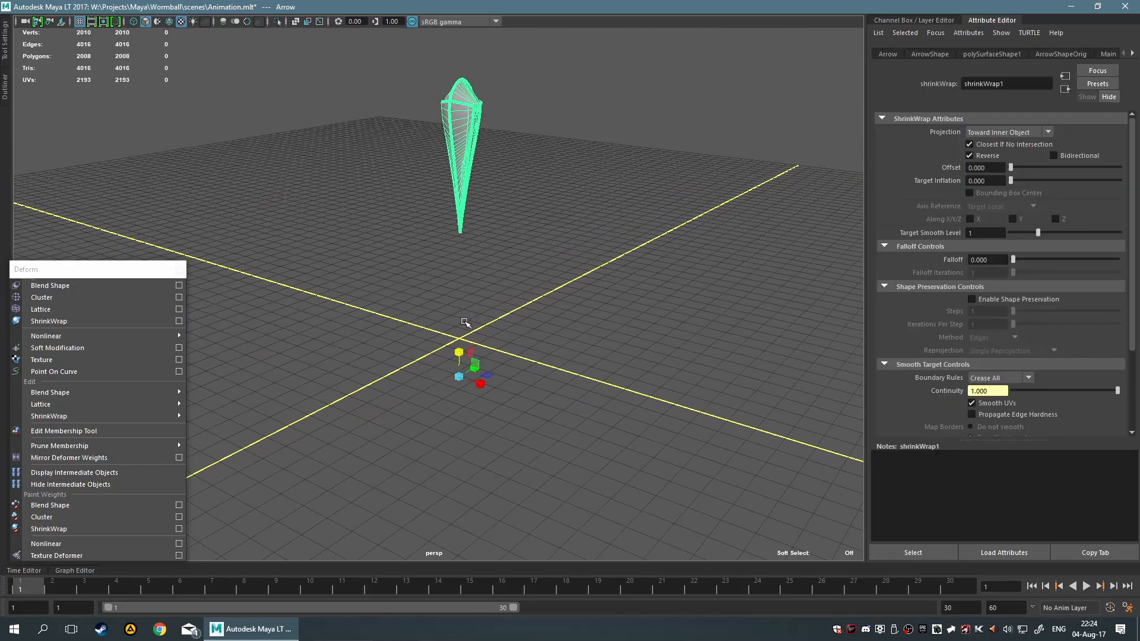
{"action": "left_click_drag", "start_coordinate": [460, 343], "coordinate": [461, 346]}
{"action": "left_click", "coordinate": [634, 234]}
{"action": "left_click_drag", "start_coordinate": [634, 234], "coordinate": [504, 184], "text": "alt"}
{"action": "left_click", "coordinate": [474, 135]}
{"action": "left_click", "coordinate": [619, 244]}
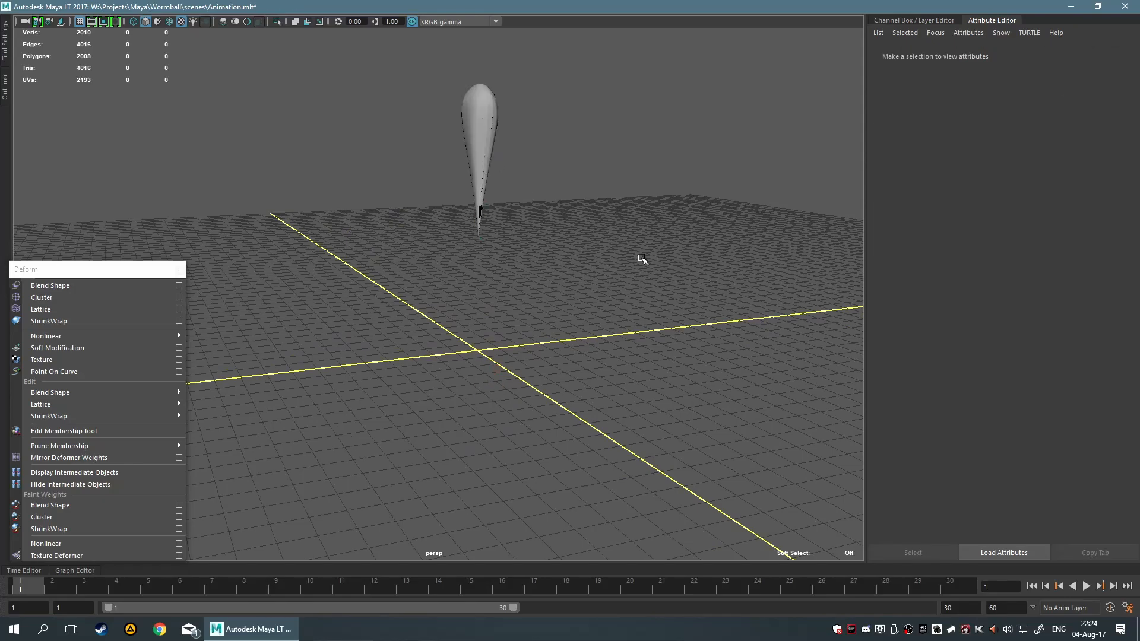
- Duplicate the wrapped Arrow mesh
{"action": "left_click", "coordinate": [6, 88]}
{"action": "left_click", "coordinate": [104, 97]}
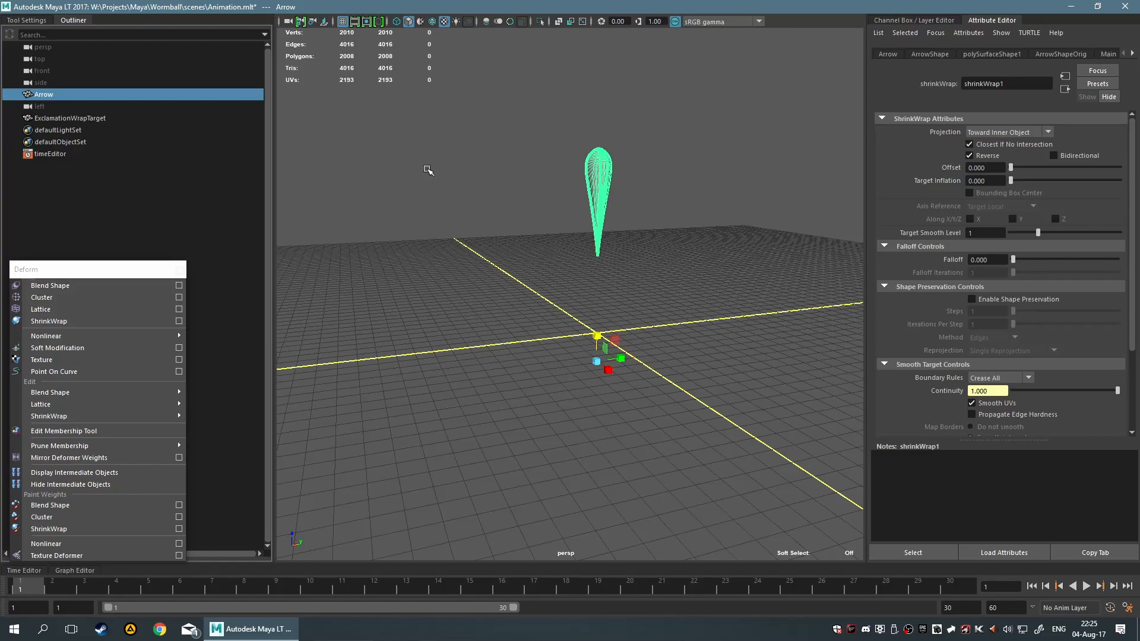
{"action": "key", "text": "ctrl+d"}
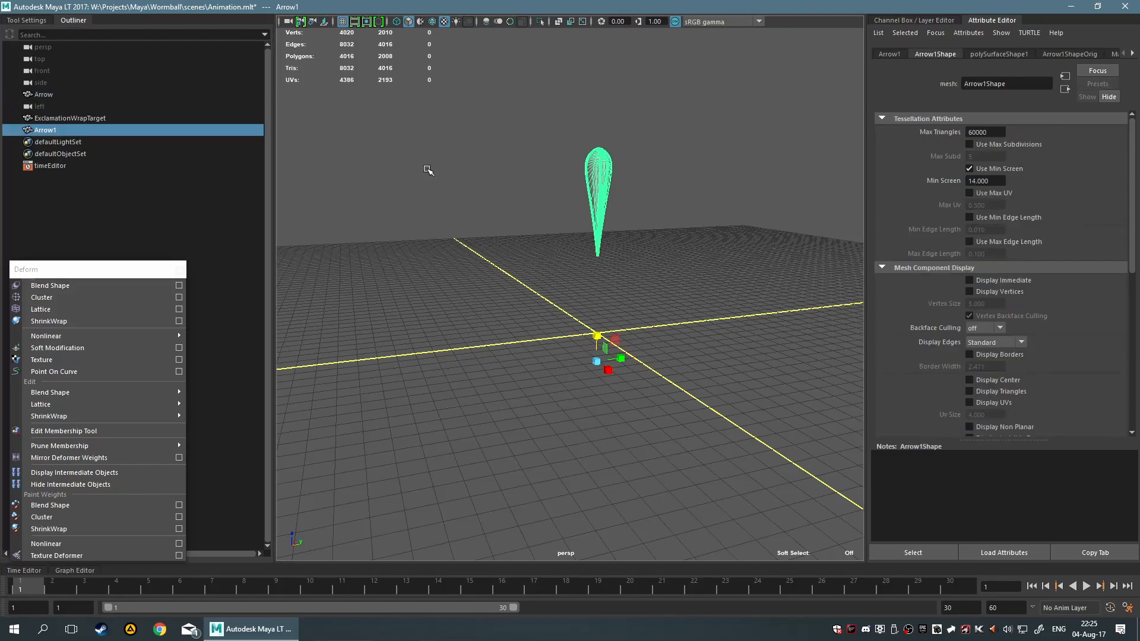
- Reset the original Arrow's translation to 0 and its scale to 1 on all axes
{"action": "left_click", "coordinate": [90, 95]}
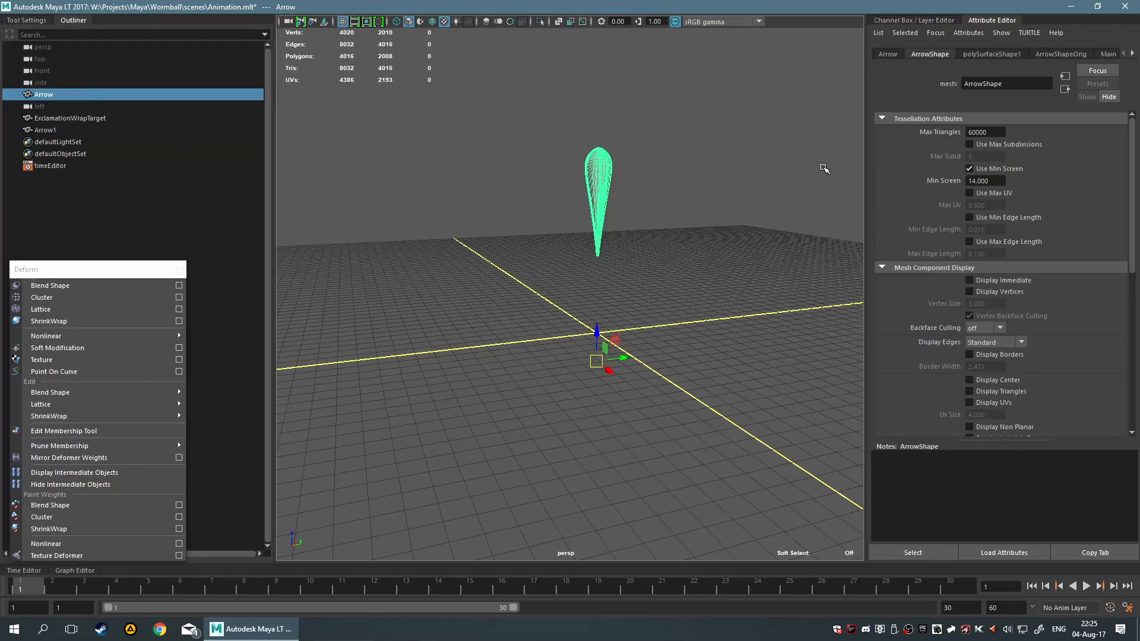
{"action": "left_click", "coordinate": [895, 54]}
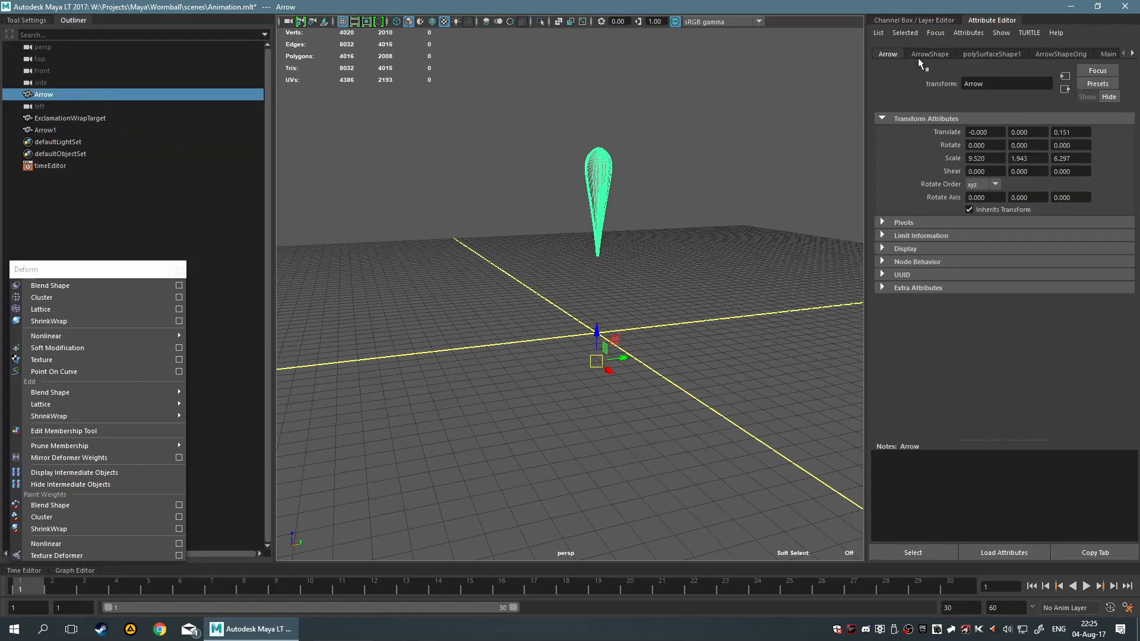
{"action": "left_click", "coordinate": [912, 22]}
{"action": "left_click_drag", "start_coordinate": [1120, 52], "coordinate": [1121, 70]}
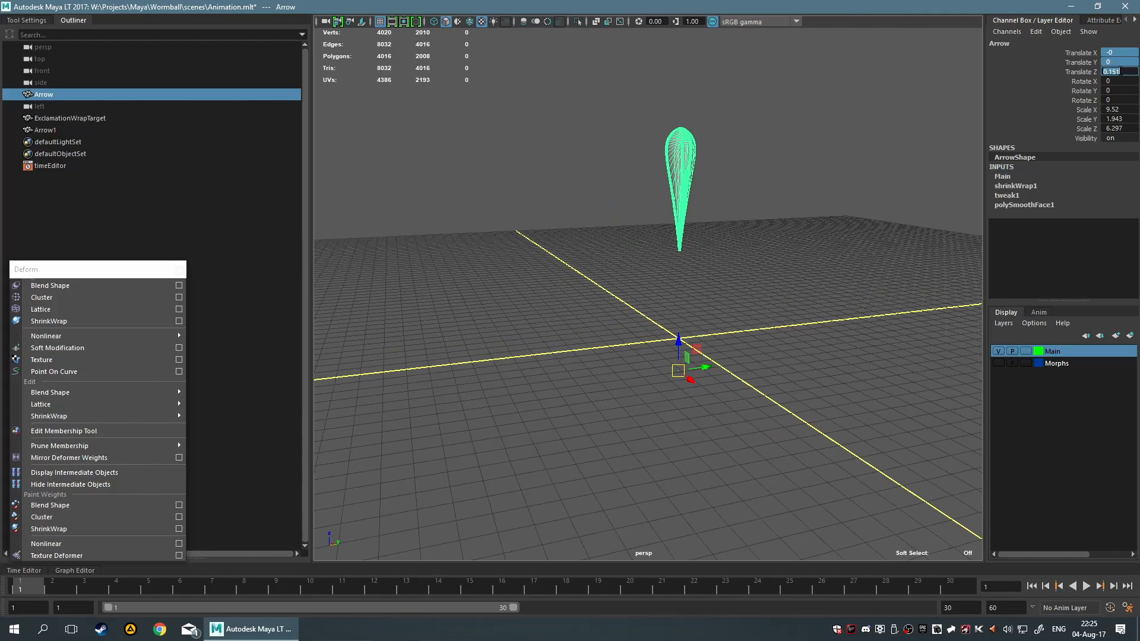
{"action": "type", "text": "0"}
{"action": "key", "text": "Return"}
{"action": "left_click_drag", "start_coordinate": [1120, 109], "coordinate": [1121, 128]}
{"action": "type", "text": "1"}
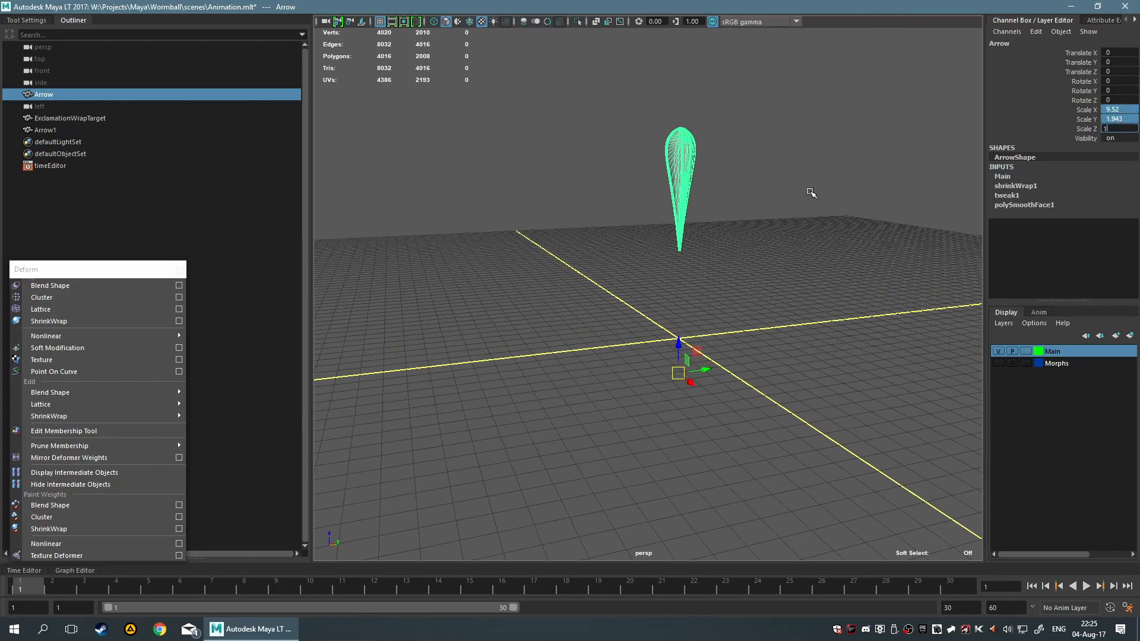
{"action": "key", "text": "Return"}
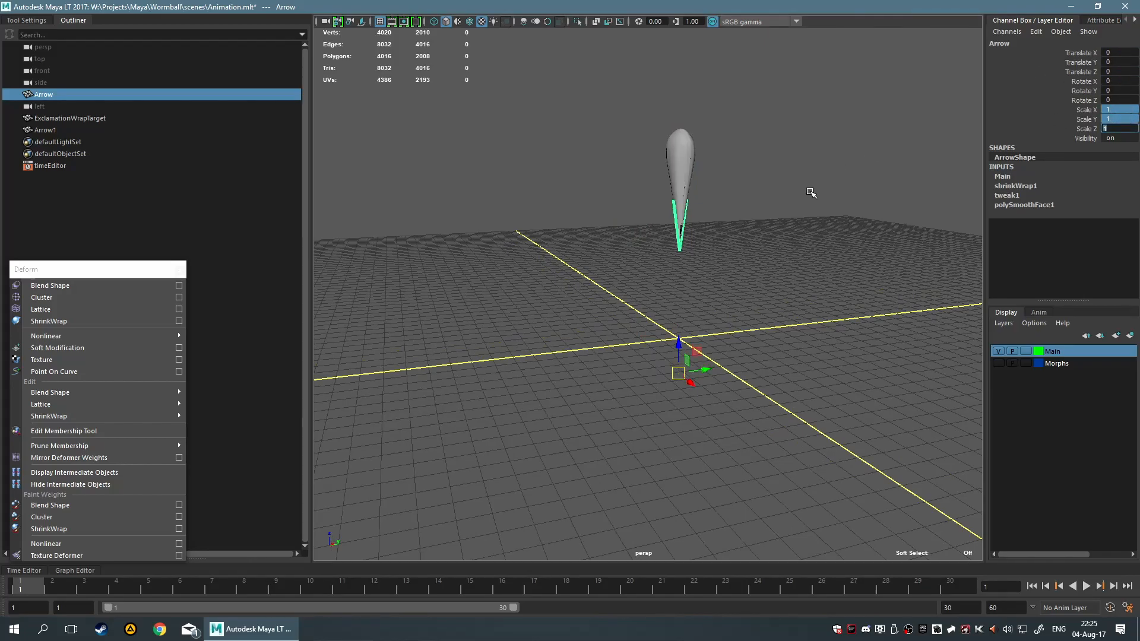
- Turn off Reverse and Closest If No Intersection on the Arrow's shrinkWrap1 deformer to restore the plain arrow shape
{"action": "left_click", "coordinate": [1113, 20]}
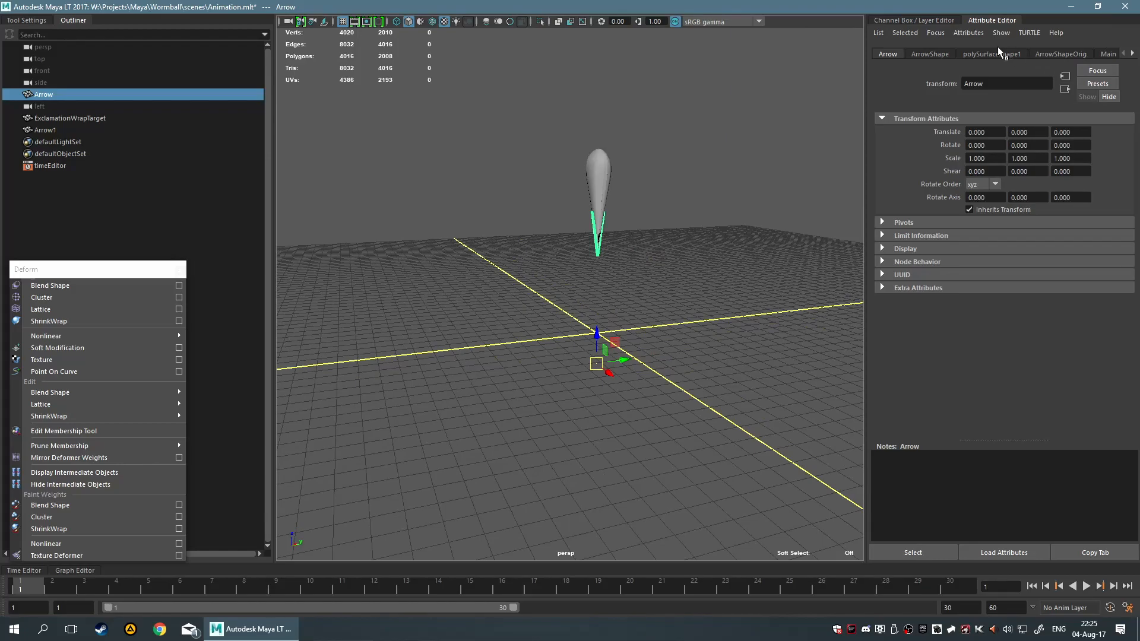
{"action": "left_click", "coordinate": [967, 53]}
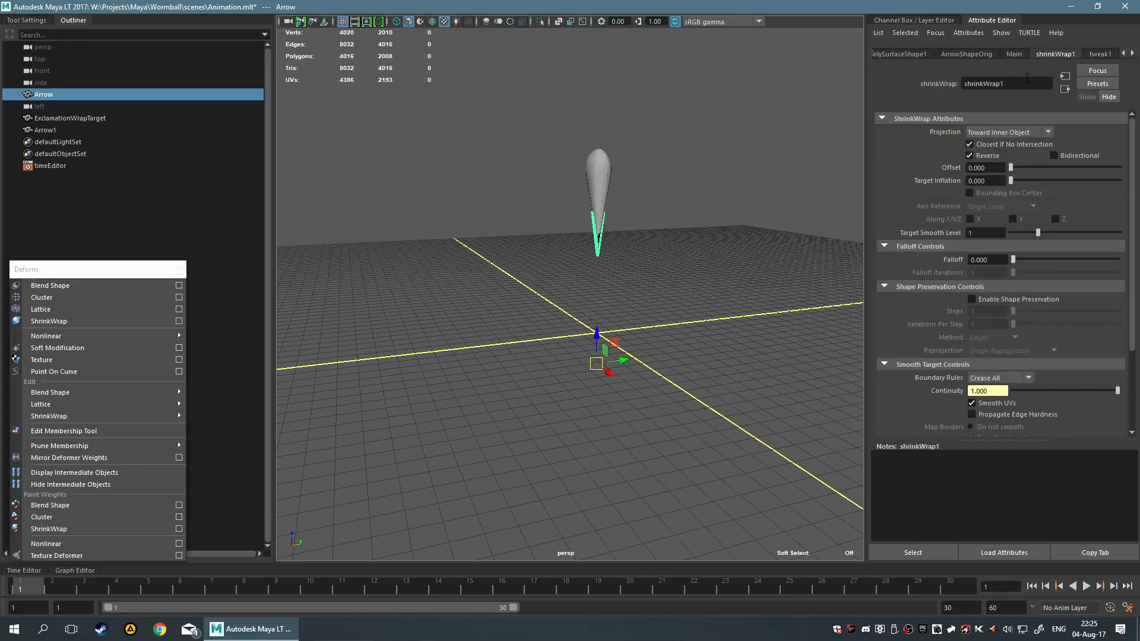
{"action": "left_click", "coordinate": [994, 157]}
{"action": "left_click", "coordinate": [1001, 147]}
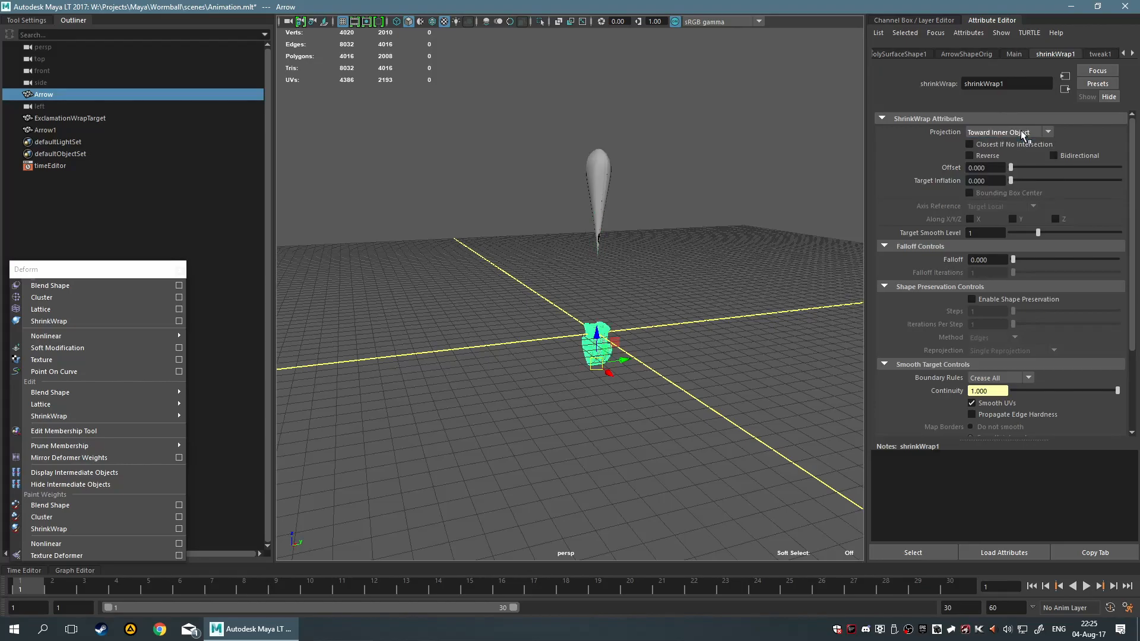
{"action": "left_click", "coordinate": [611, 234]}
{"action": "left_click_drag", "start_coordinate": [611, 234], "coordinate": [792, 275], "text": "alt"}
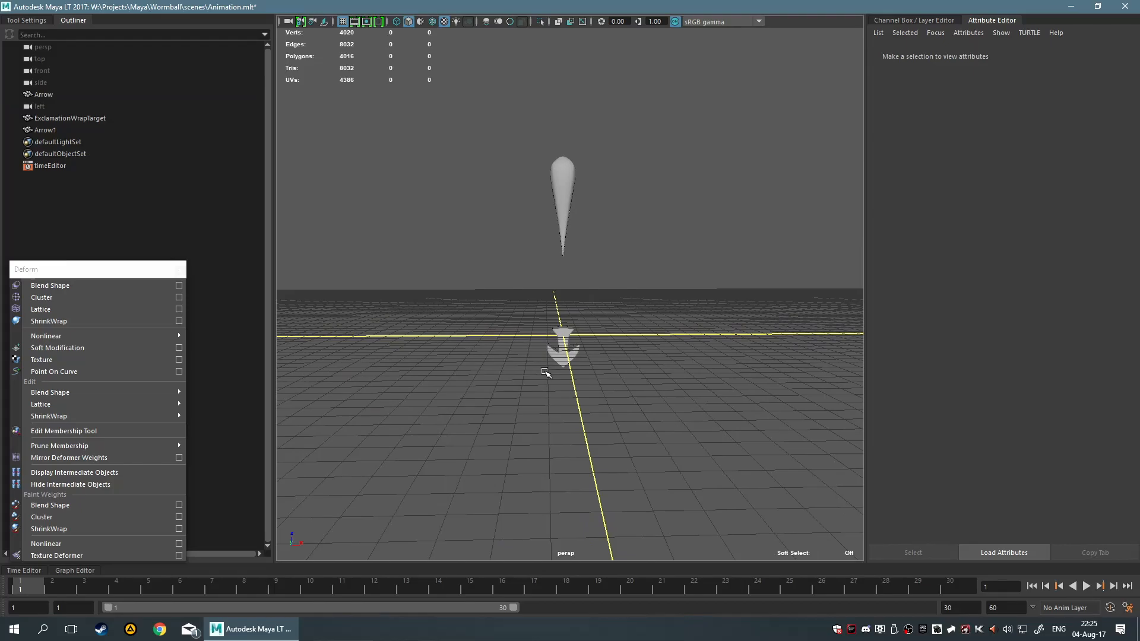
- Move the Arrow up to Z 2 so its tip sits on the grid origin, and check it with nothing selected
{"action": "left_click", "coordinate": [566, 363]}
{"action": "scroll", "coordinate": [571, 408], "scroll_direction": "up", "scroll_amount": 3}
{"action": "left_click_drag", "start_coordinate": [556, 466], "coordinate": [554, 393]}
{"action": "left_click_drag", "start_coordinate": [658, 383], "coordinate": [579, 407], "text": "alt"}
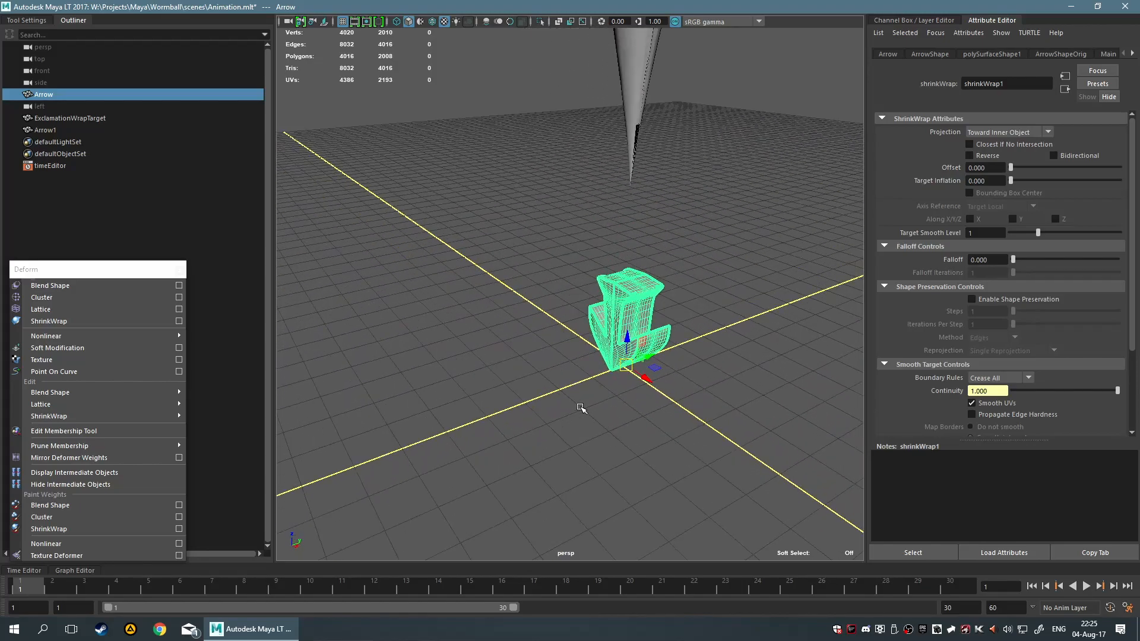
{"action": "mouse_move", "coordinate": [629, 366]}
{"action": "left_mouse_down"}
{"action": "mouse_move", "coordinate": [620, 350]}
{"action": "mouse_move", "coordinate": [624, 361]}
{"action": "left_mouse_up"}
{"action": "left_click", "coordinate": [700, 368]}
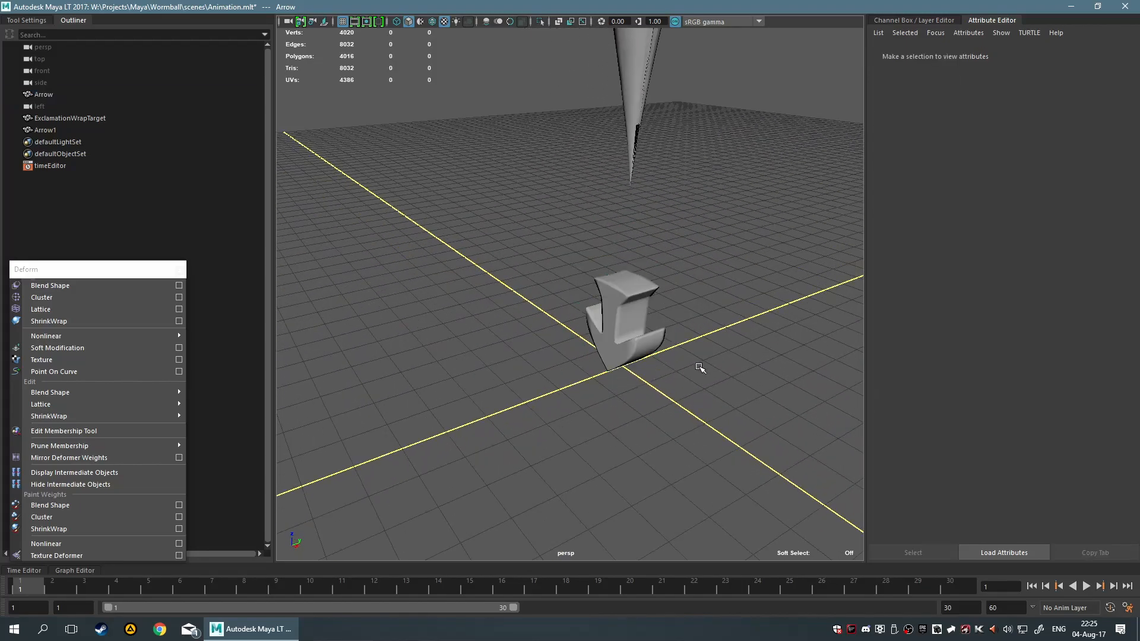
{"action": "left_click_drag", "start_coordinate": [742, 334], "coordinate": [771, 315], "text": "alt"}
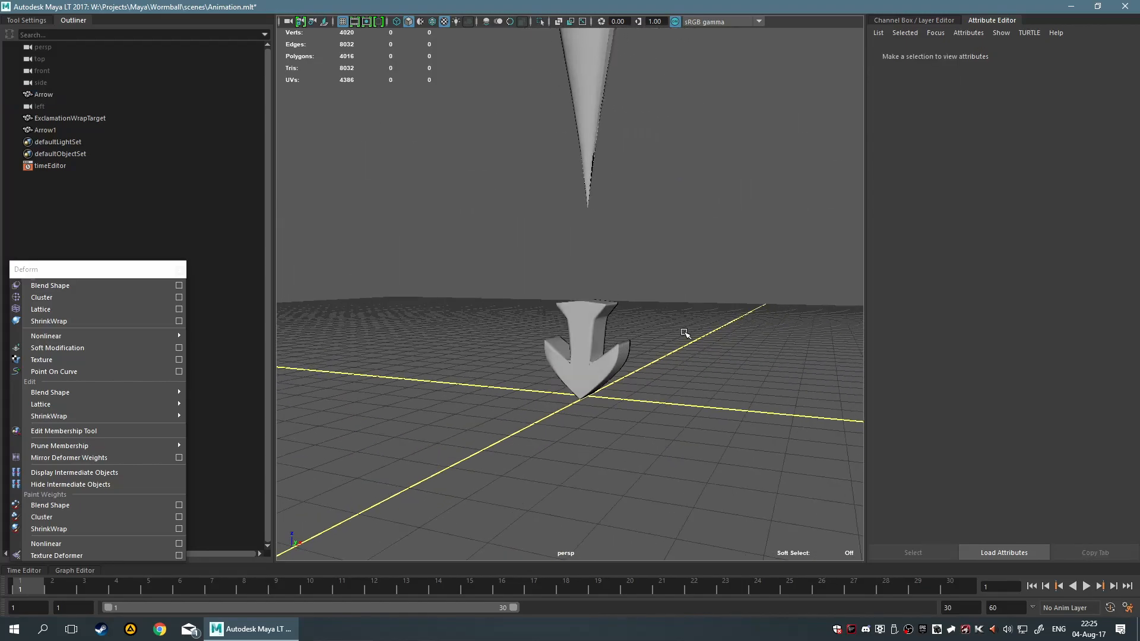
- Delete the original Arrow's construction history and hide the mesh
{"action": "left_click", "coordinate": [597, 343]}
{"action": "key", "text": "ctrl+z"}
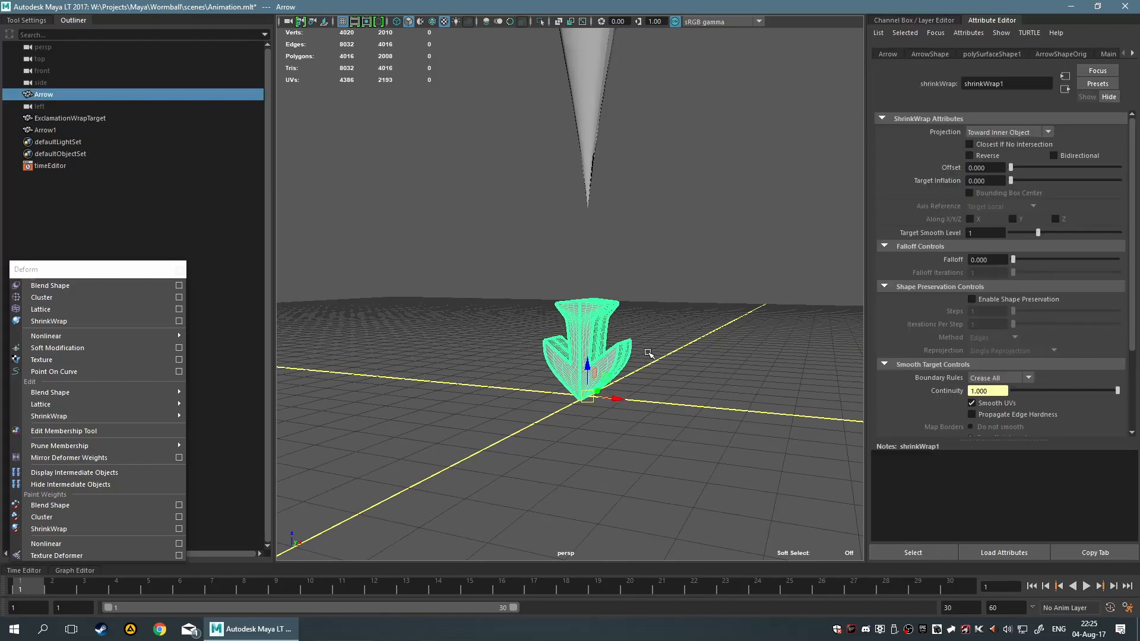
{"action": "key", "text": "ctrl+z"}
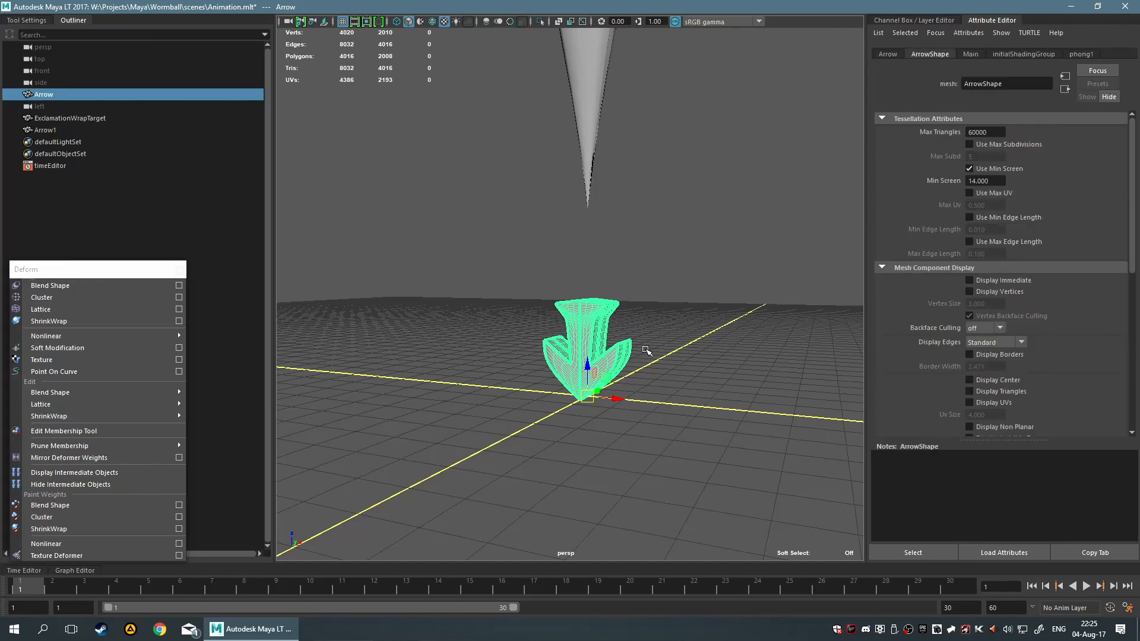
{"action": "left_click", "coordinate": [637, 350]}
{"action": "left_click", "coordinate": [595, 340]}
{"action": "key", "text": "ctrl+h"}
- Rename the teardrop duplicate Arrow1 as ExclamationBody
{"action": "scroll", "coordinate": [629, 331], "scroll_direction": "down", "scroll_amount": 5}
{"action": "left_click_drag", "start_coordinate": [540, 325], "coordinate": [582, 294], "text": "alt"}
{"action": "scroll", "coordinate": [582, 294], "scroll_direction": "up", "scroll_amount": 3}
{"action": "left_click", "coordinate": [482, 218]}
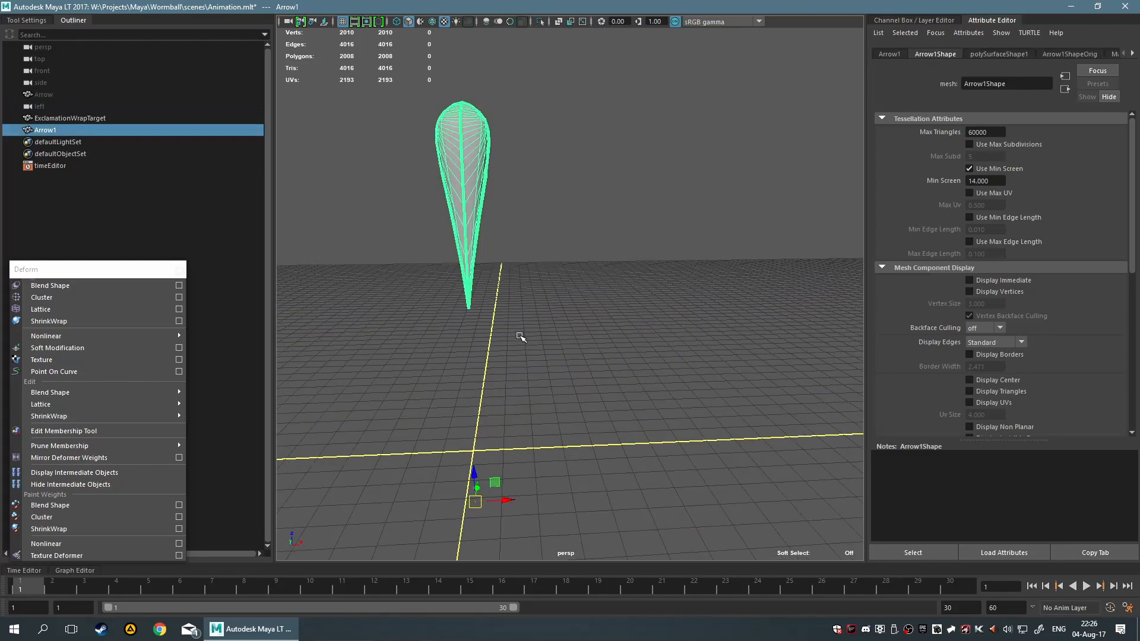
{"action": "double_click", "coordinate": [44, 130]}
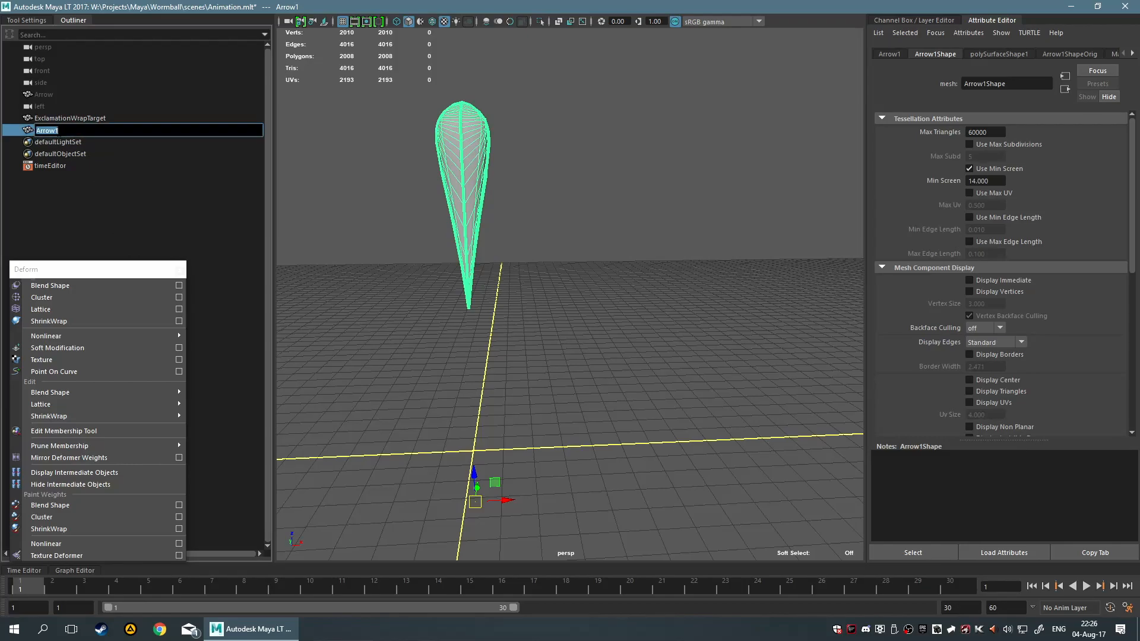
{"action": "type", "text": "ExclamationBody"}
{"action": "key", "text": "Return"}
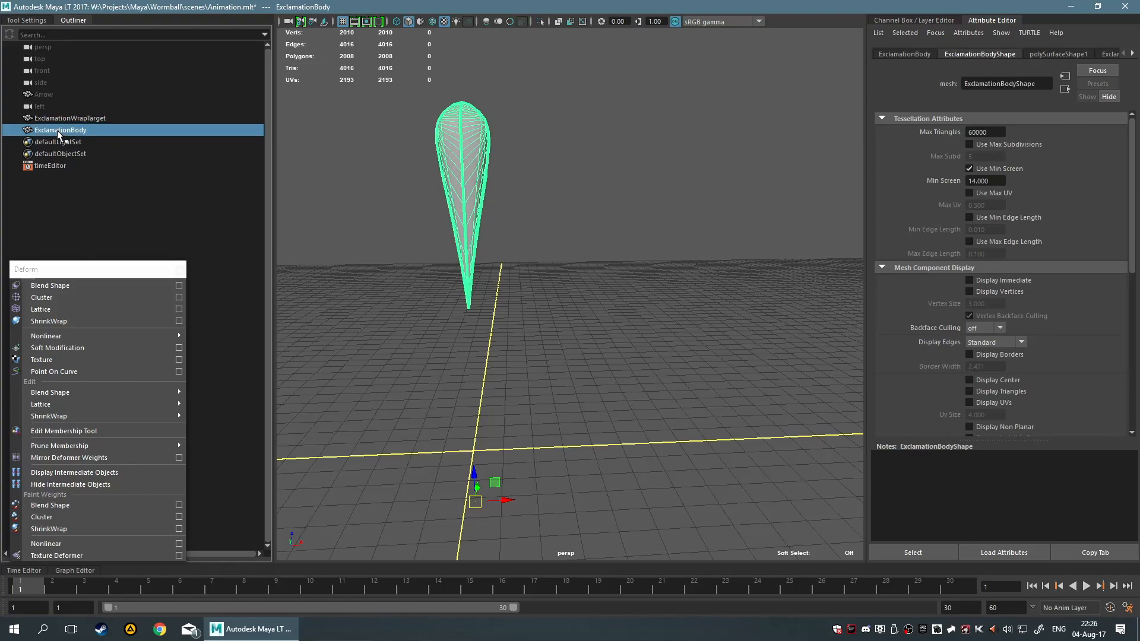
{"action": "left_click", "coordinate": [195, 143]}
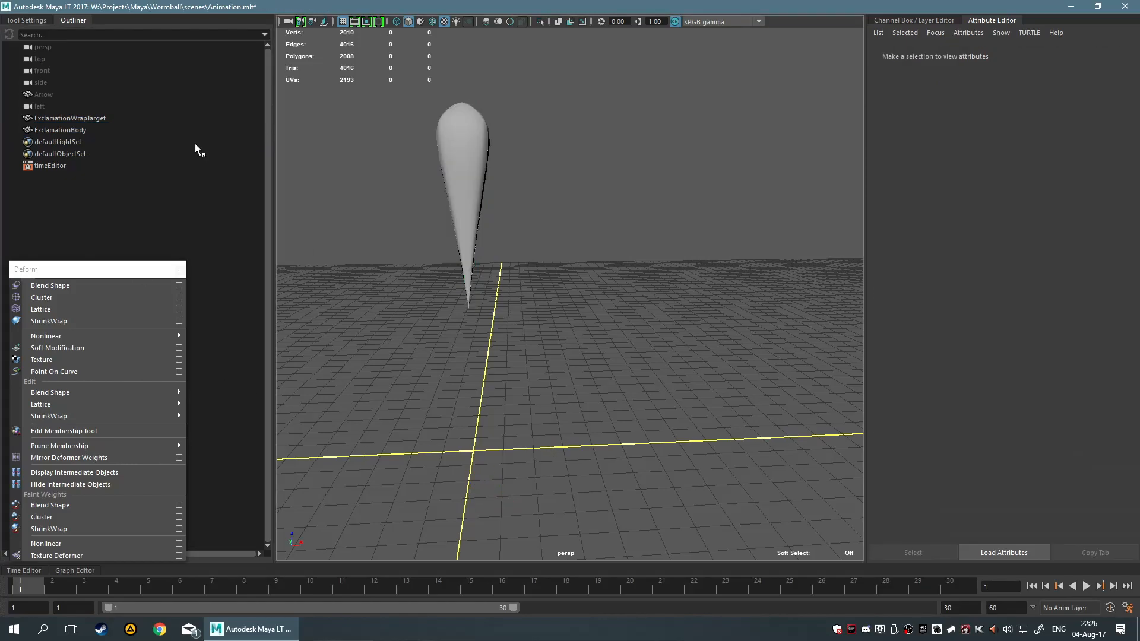
- Select the ExclamationBody teardrop in the viewport and display its transform channels
{"action": "left_click", "coordinate": [73, 25]}
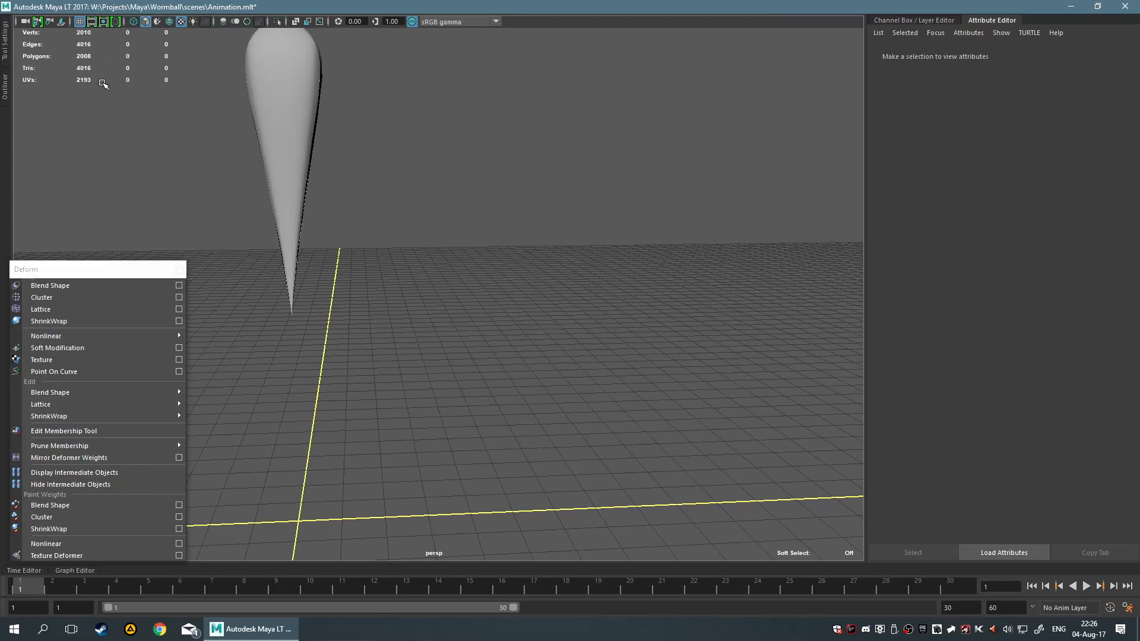
{"action": "left_click", "coordinate": [926, 20]}
{"action": "middle_click_drag", "start_coordinate": [381, 232], "coordinate": [524, 234], "text": "alt"}
{"action": "left_click_drag", "start_coordinate": [409, 196], "coordinate": [548, 302]}
{"action": "left_click_drag", "start_coordinate": [636, 331], "coordinate": [633, 204], "text": "alt"}
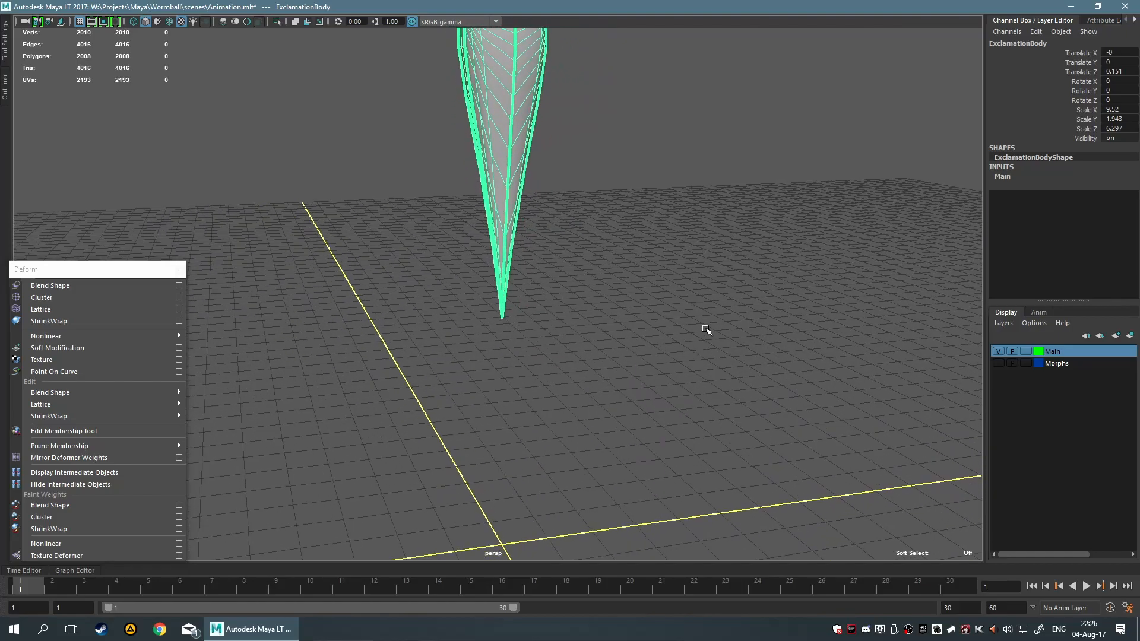
{"action": "scroll", "coordinate": [706, 330], "scroll_direction": "down", "scroll_amount": 5}
{"action": "key", "text": "w"}
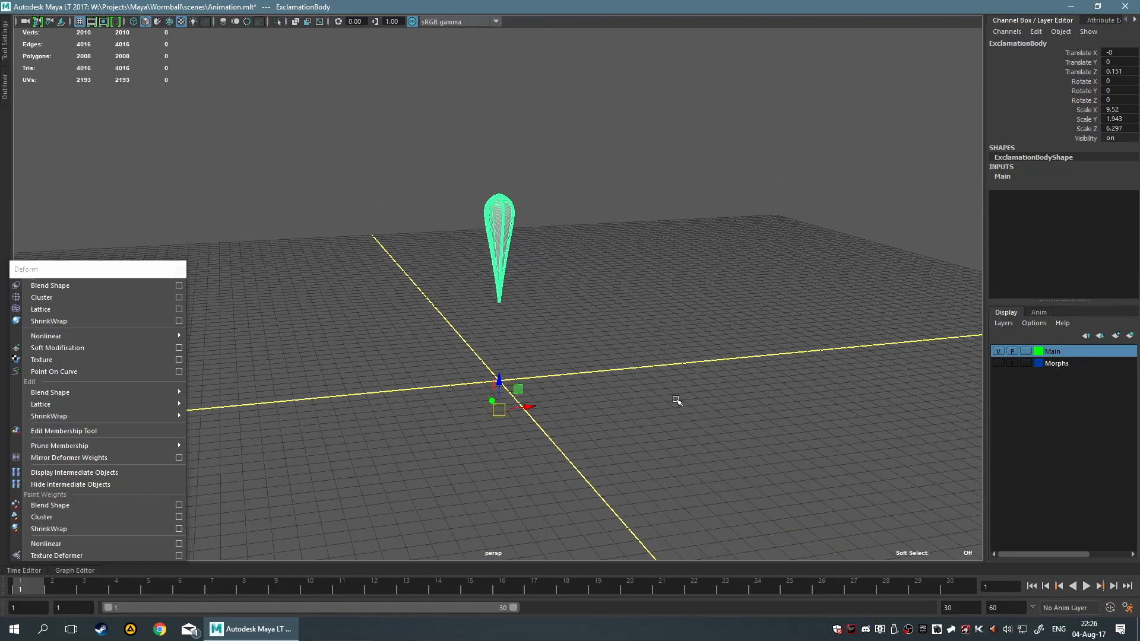
{"action": "left_click_drag", "start_coordinate": [499, 408], "coordinate": [514, 262]}
{"action": "key", "text": "ctrl+z"}
{"action": "key", "text": "shift+z"}
{"action": "key", "text": "ctrl+z"}
- Move the pivot of ExclamationBody to the teardrop's lower tip and frame the mesh
{"action": "scroll", "coordinate": [571, 433], "scroll_direction": "up", "scroll_amount": 3}
{"action": "scroll", "coordinate": [585, 439], "scroll_direction": "down", "scroll_amount": 1}
{"action": "key", "text": "d"}
{"action": "left_click_drag", "start_coordinate": [501, 492], "coordinate": [540, 361]}
{"action": "key", "text": "d"}
{"action": "key", "text": "f"}
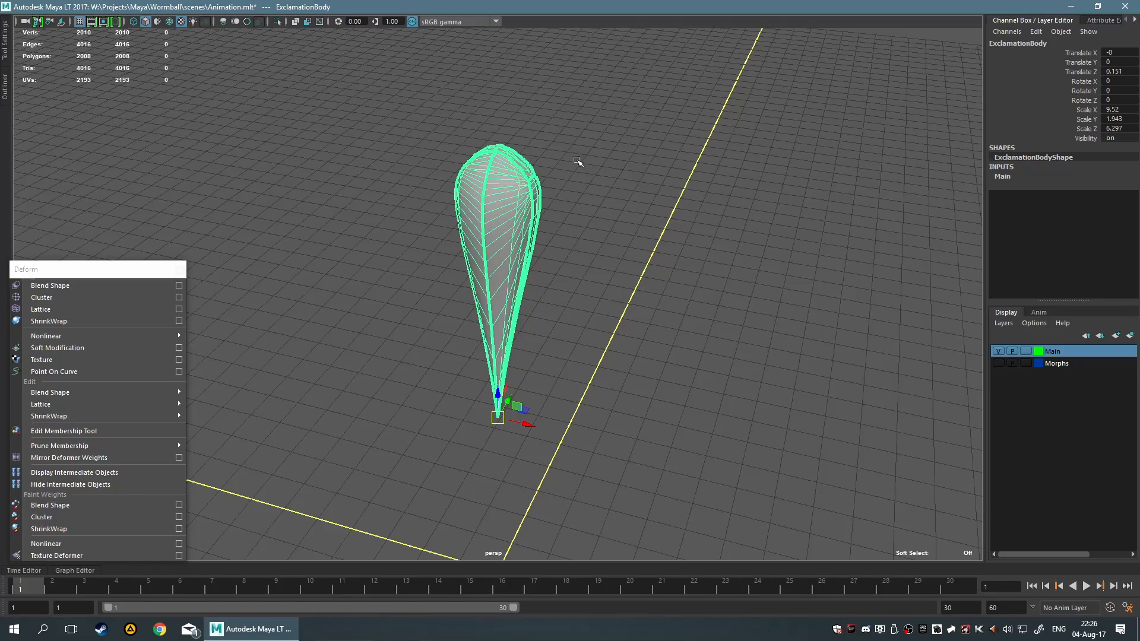
{"action": "left_click_drag", "start_coordinate": [583, 268], "coordinate": [609, 157], "text": "alt"}
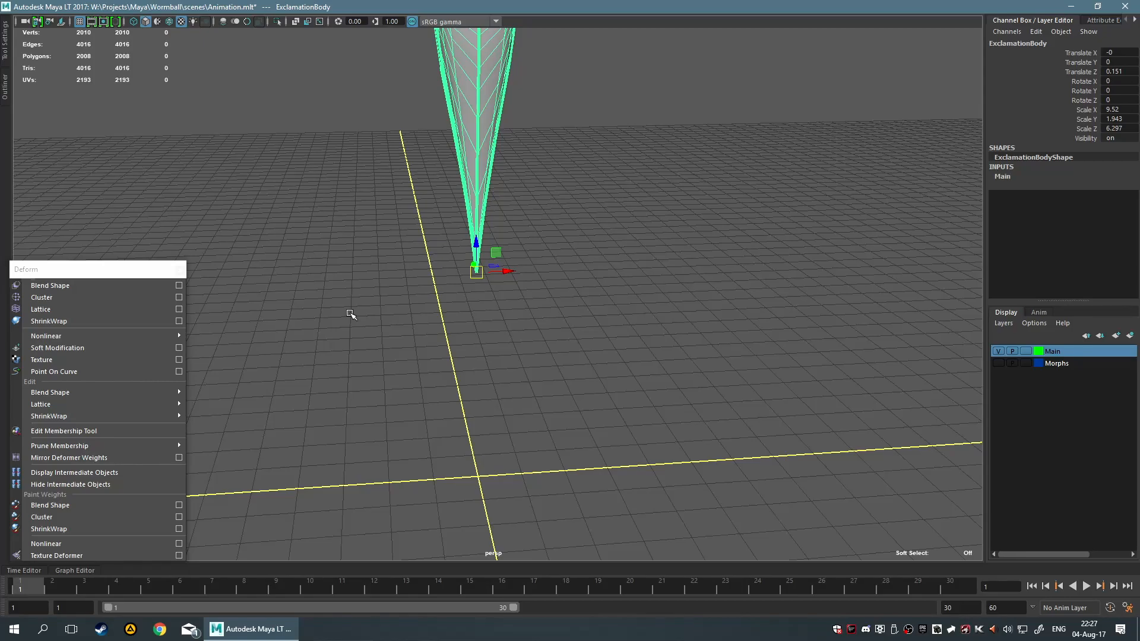
{"action": "left_click_drag", "start_coordinate": [519, 390], "coordinate": [509, 357], "text": "alt"}
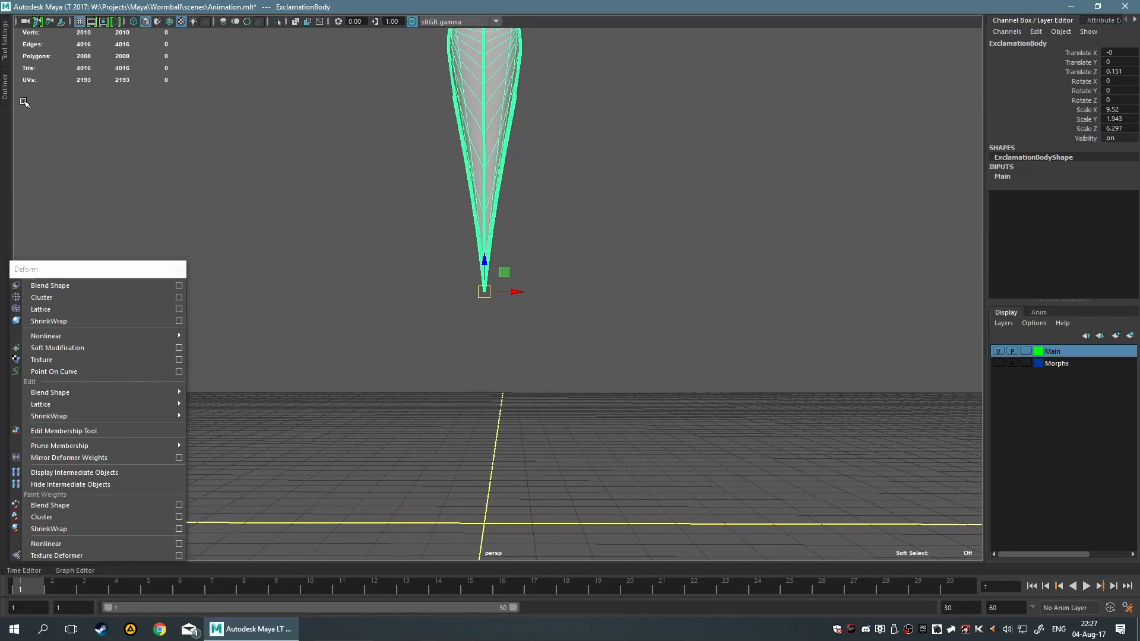
- Unhide the original Arrow mesh beneath the teardrop
{"action": "left_click", "coordinate": [6, 86]}
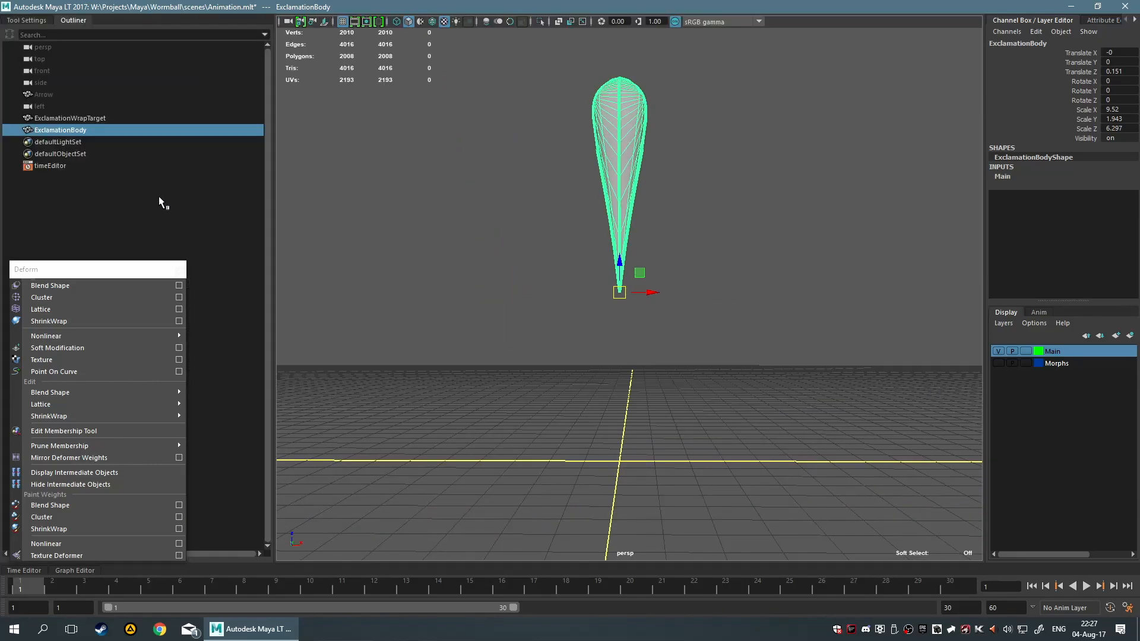
{"action": "left_click", "coordinate": [41, 95]}
{"action": "key", "text": "shift+h"}
{"action": "left_click_drag", "start_coordinate": [561, 436], "coordinate": [729, 376], "text": "alt"}
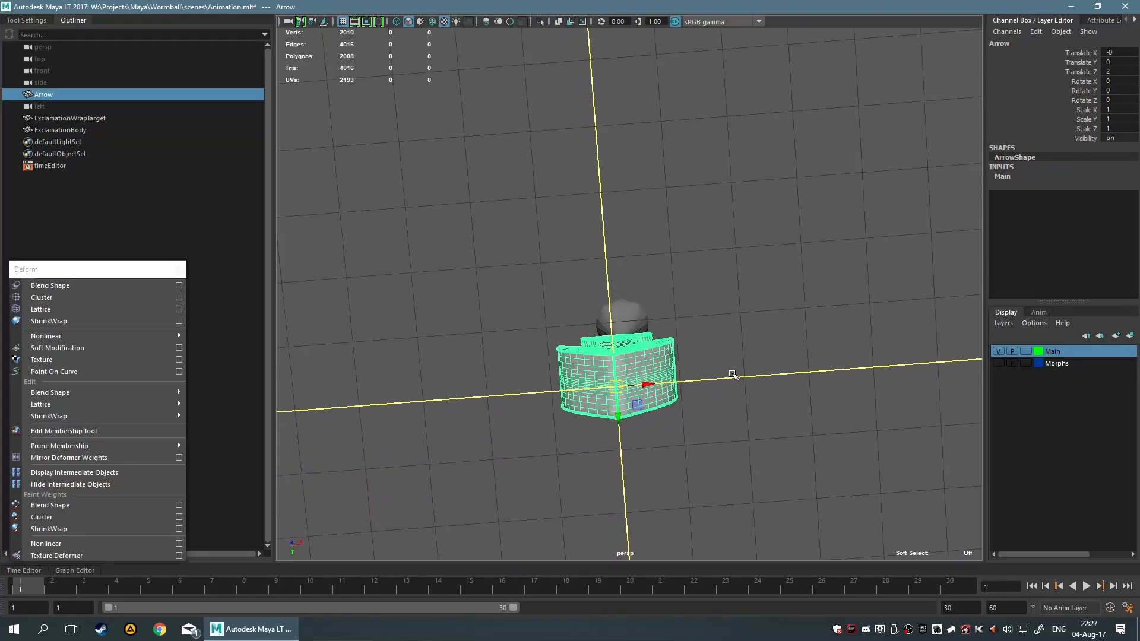
{"action": "left_click", "coordinate": [741, 360]}
{"action": "right_click_drag", "start_coordinate": [753, 329], "coordinate": [751, 329], "text": "shift"}
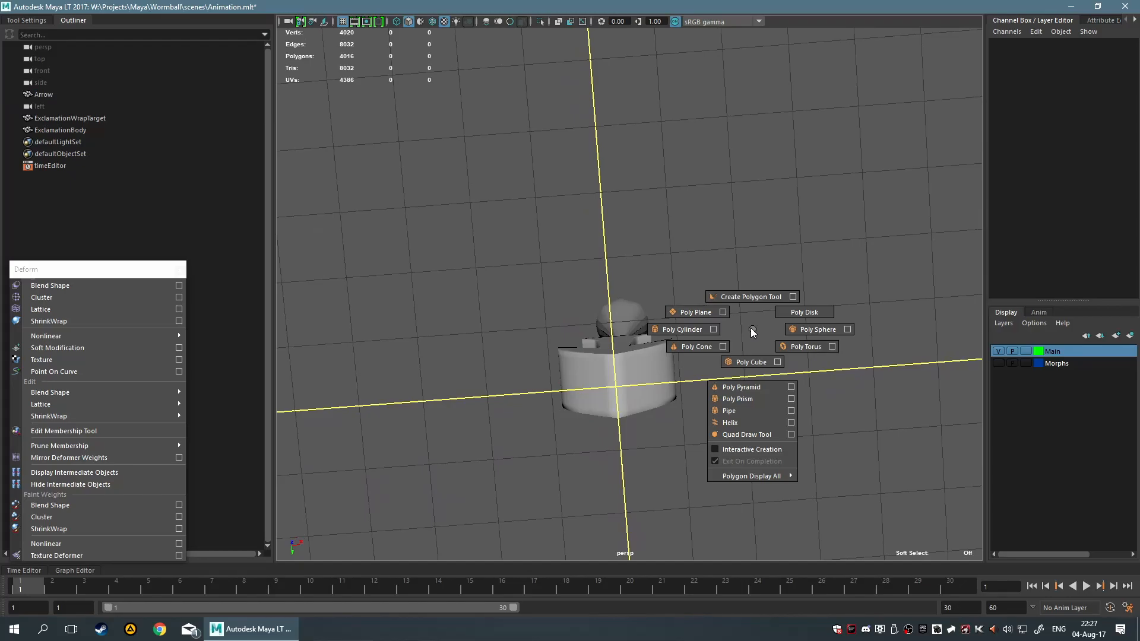
{"action": "right_click_drag", "start_coordinate": [819, 336], "coordinate": [818, 336], "text": "shift"}
{"action": "left_click_drag", "start_coordinate": [832, 333], "coordinate": [792, 408], "text": "alt"}
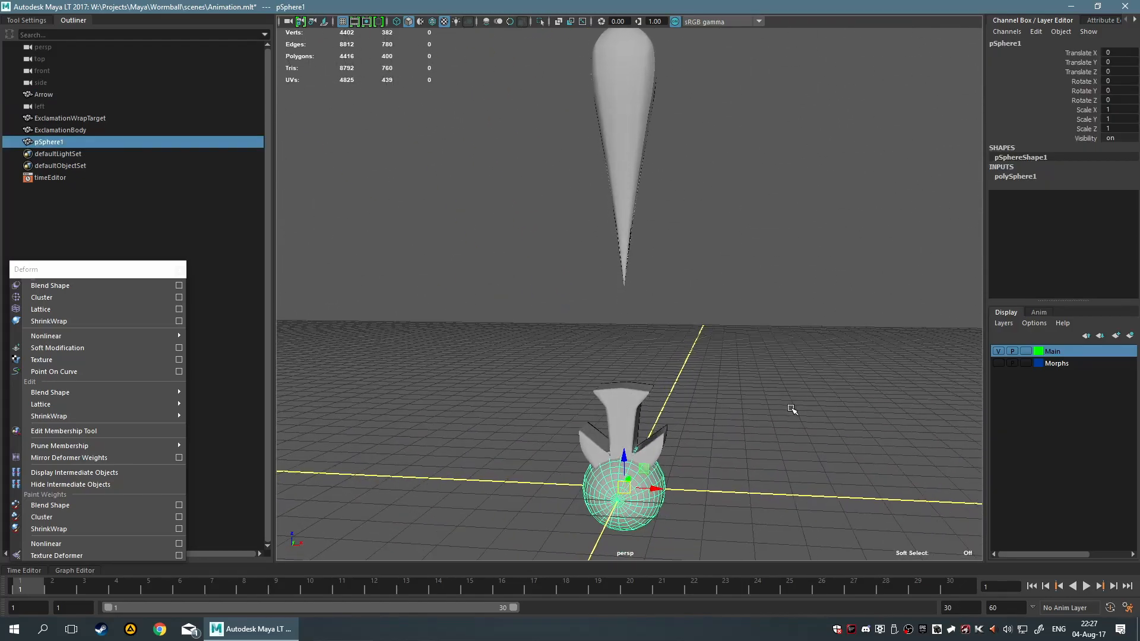
{"action": "key", "text": "Delete"}
- Create a polygon sphere with radius 1, 20 by 20 divisions and Z axis, and raise it to about Z 3.57 between arrow and teardrop
{"action": "right_click_drag", "start_coordinate": [721, 391], "coordinate": [819, 399], "text": "shift"}
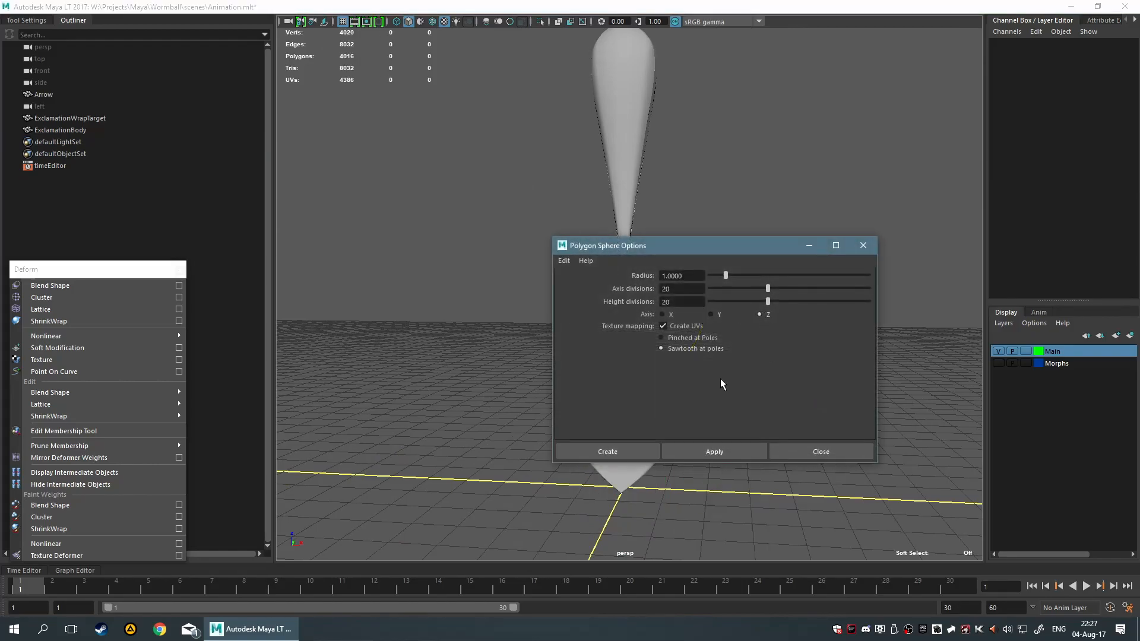
{"action": "left_click", "coordinate": [623, 451]}
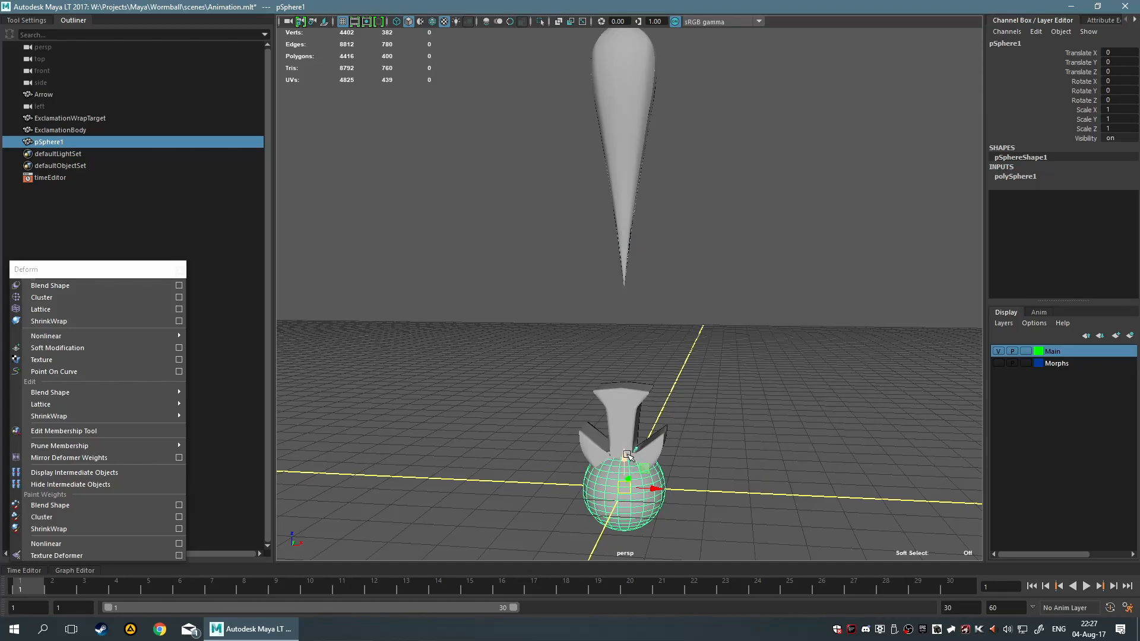
{"action": "left_click_drag", "start_coordinate": [627, 412], "coordinate": [705, 300]}
{"action": "scroll", "coordinate": [717, 310], "scroll_direction": "up", "scroll_amount": 6}
{"action": "scroll", "coordinate": [720, 314], "scroll_direction": "down", "scroll_amount": 8}
{"action": "scroll", "coordinate": [700, 302], "scroll_direction": "up", "scroll_amount": 4}
{"action": "key", "text": "r"}
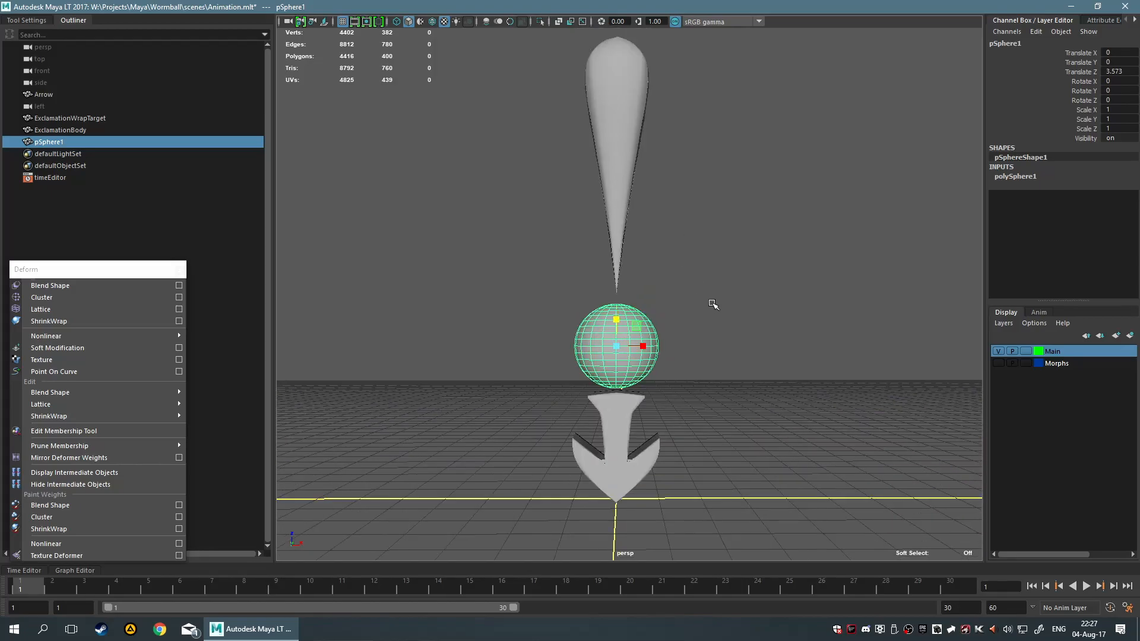
- Scale the sphere uniformly to about 0.566 and raise it slightly to about Z 3.63 under the teardrop's tip
{"action": "left_click_drag", "start_coordinate": [616, 347], "coordinate": [581, 357]}
{"action": "key", "text": "w"}
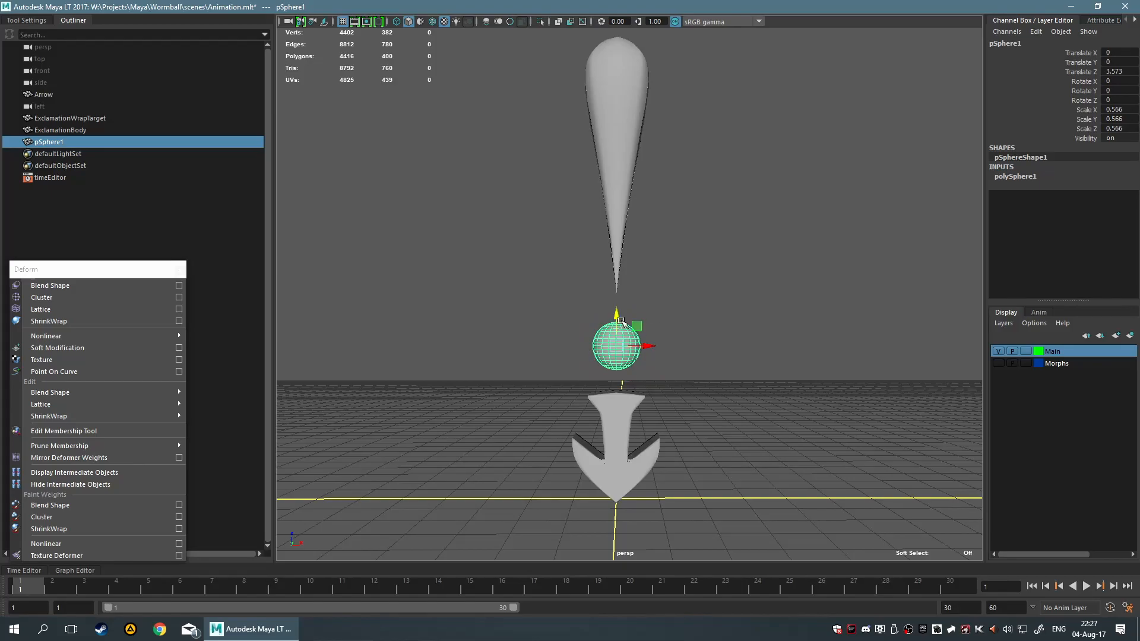
{"action": "left_click", "coordinate": [837, 273]}
{"action": "mouse_move", "coordinate": [837, 273]}
{"action": "left_mouse_down", "text": "alt"}
{"action": "mouse_move", "coordinate": [603, 261]}
{"action": "mouse_move", "coordinate": [764, 288]}
{"action": "mouse_move", "coordinate": [817, 282]}
{"action": "left_mouse_up", "text": "alt"}
{"action": "right_click_drag", "start_coordinate": [746, 198], "coordinate": [593, 250], "text": "alt"}
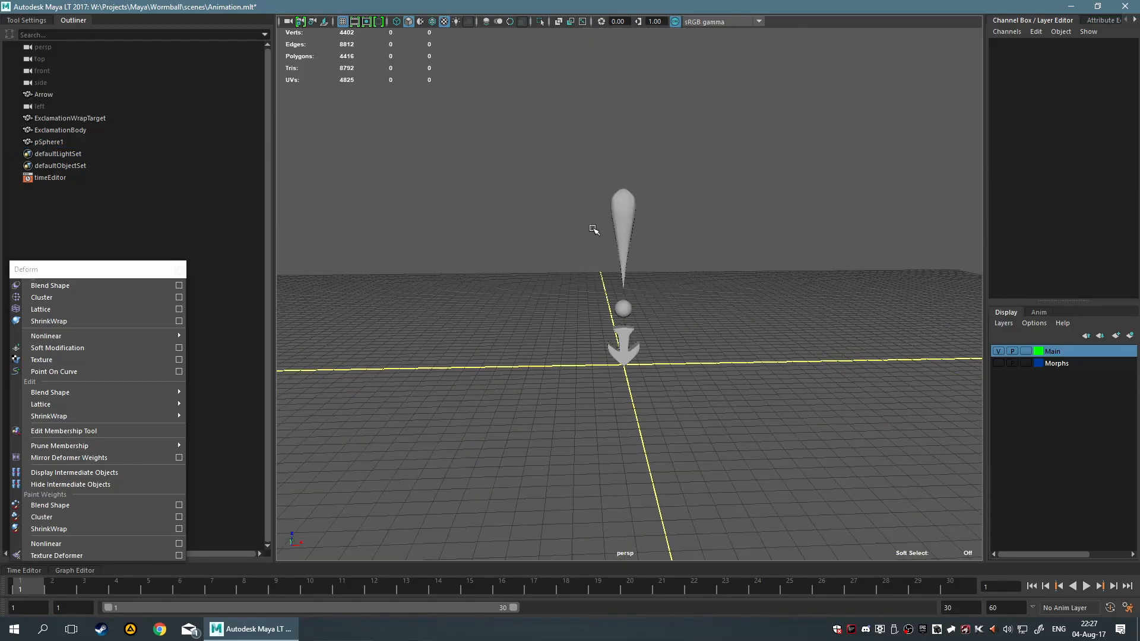
- Examine the Arrow, the small sphere and the teardrop body together, comparing their placement up close and from a distance
{"action": "left_click", "coordinate": [626, 349]}
{"action": "left_click", "coordinate": [756, 310]}
{"action": "scroll", "coordinate": [754, 272], "scroll_direction": "up", "scroll_amount": 6}
{"action": "middle_click_drag", "start_coordinate": [771, 299], "coordinate": [754, 256], "text": "alt"}
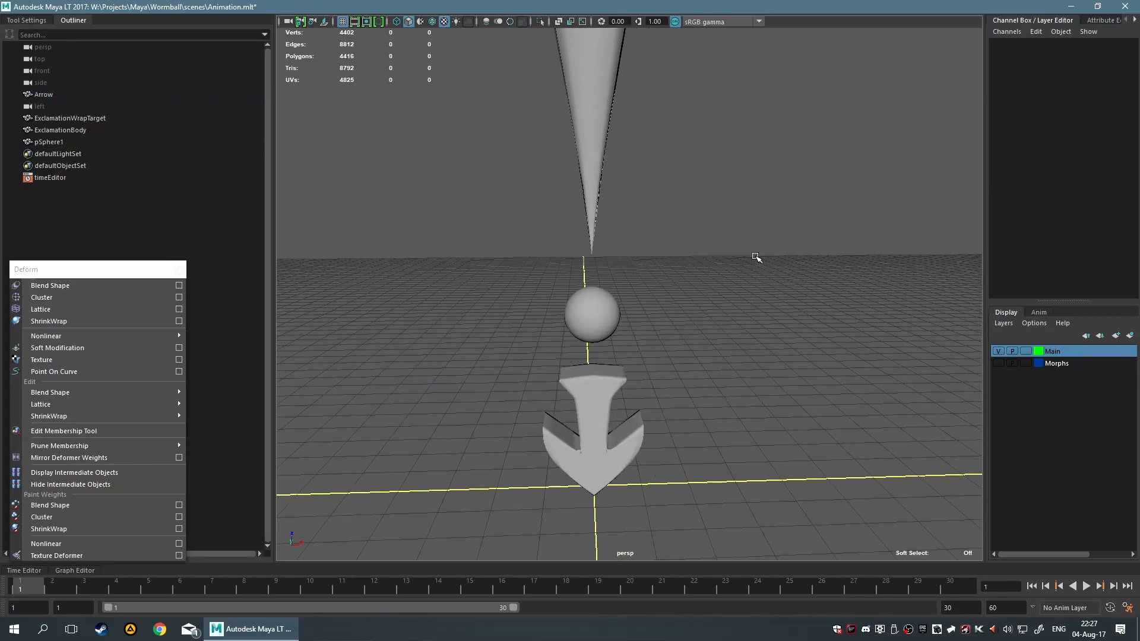
{"action": "left_click_drag", "start_coordinate": [467, 141], "coordinate": [657, 316]}
{"action": "left_click", "coordinate": [690, 325]}
{"action": "scroll", "coordinate": [657, 326], "scroll_direction": "down", "scroll_amount": 3}
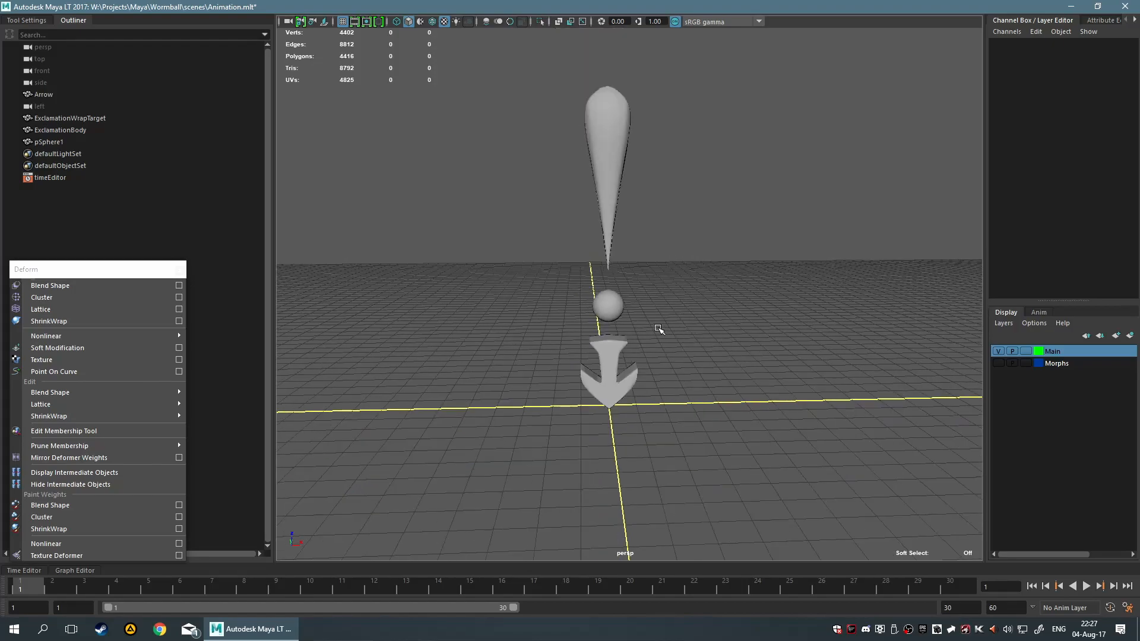
{"action": "left_click", "coordinate": [619, 172]}
{"action": "left_click", "coordinate": [686, 186]}
{"action": "scroll", "coordinate": [707, 261], "scroll_direction": "up", "scroll_amount": 3}
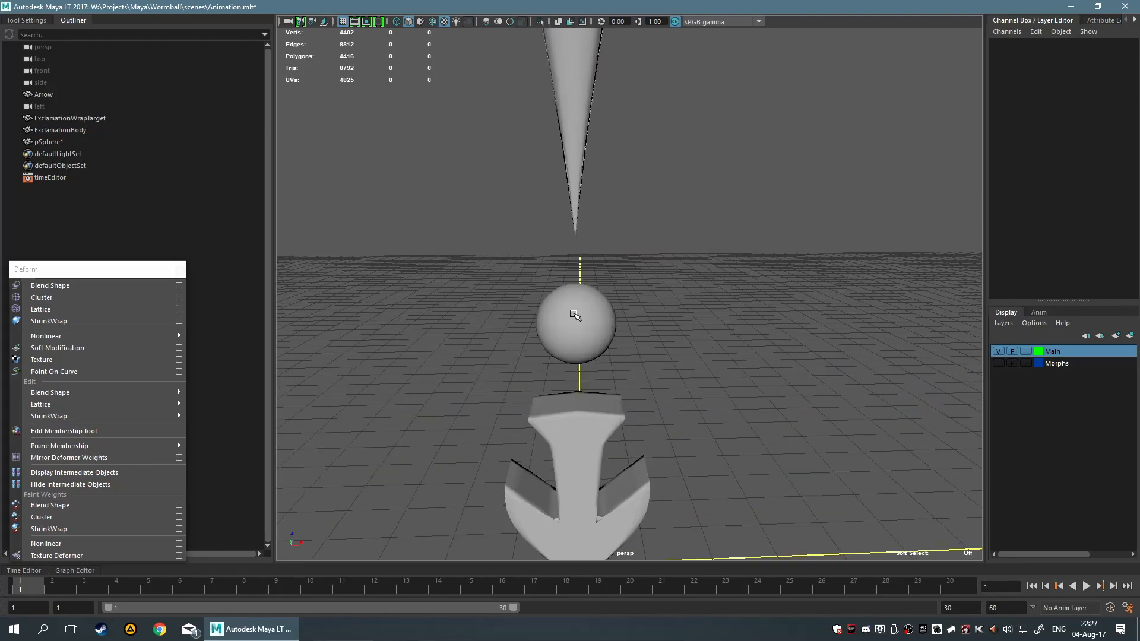
- Rename the small sphere pSphere1 as ExclamationWrapTarget1
{"action": "left_click", "coordinate": [574, 315]}
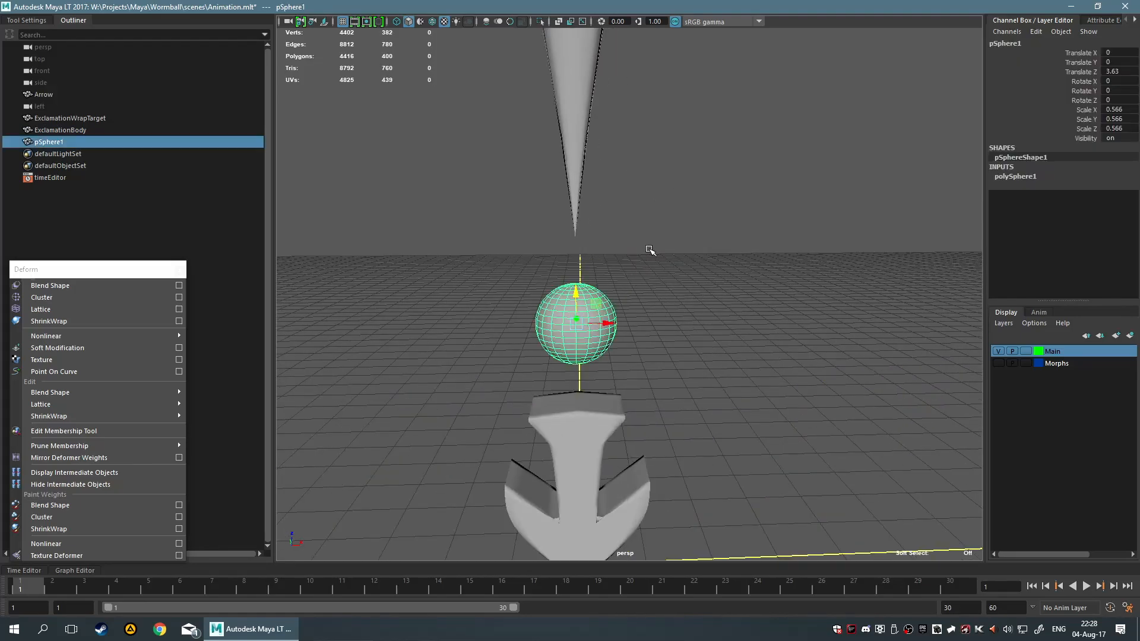
{"action": "double_click", "coordinate": [85, 142]}
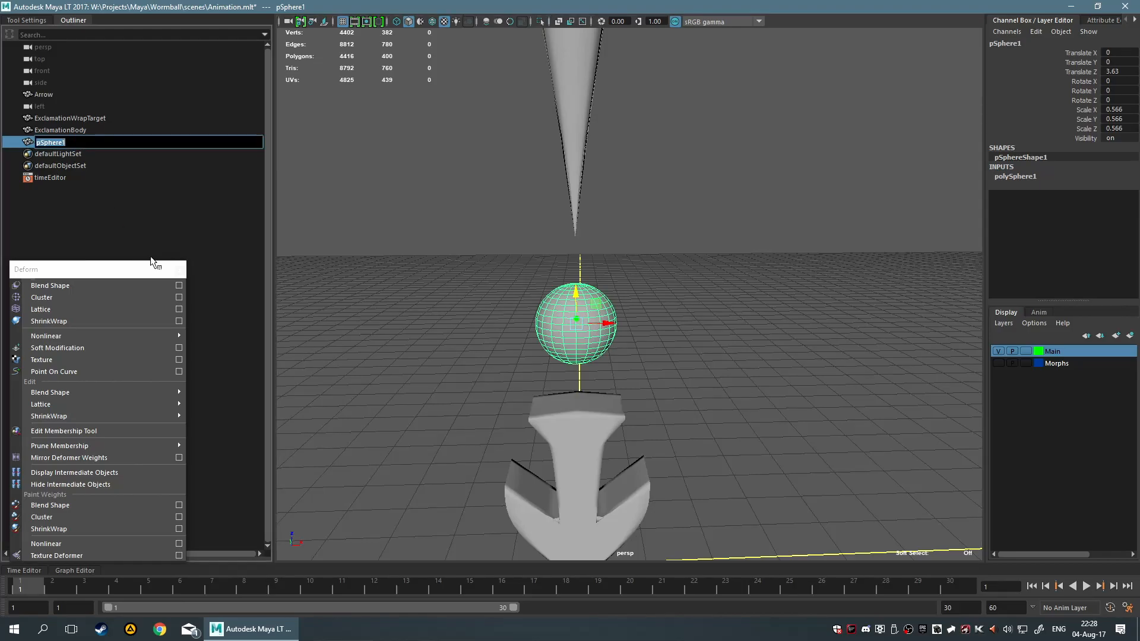
{"action": "type", "text": "ExclamationWrapTarget1"}
{"action": "key", "text": "Return"}
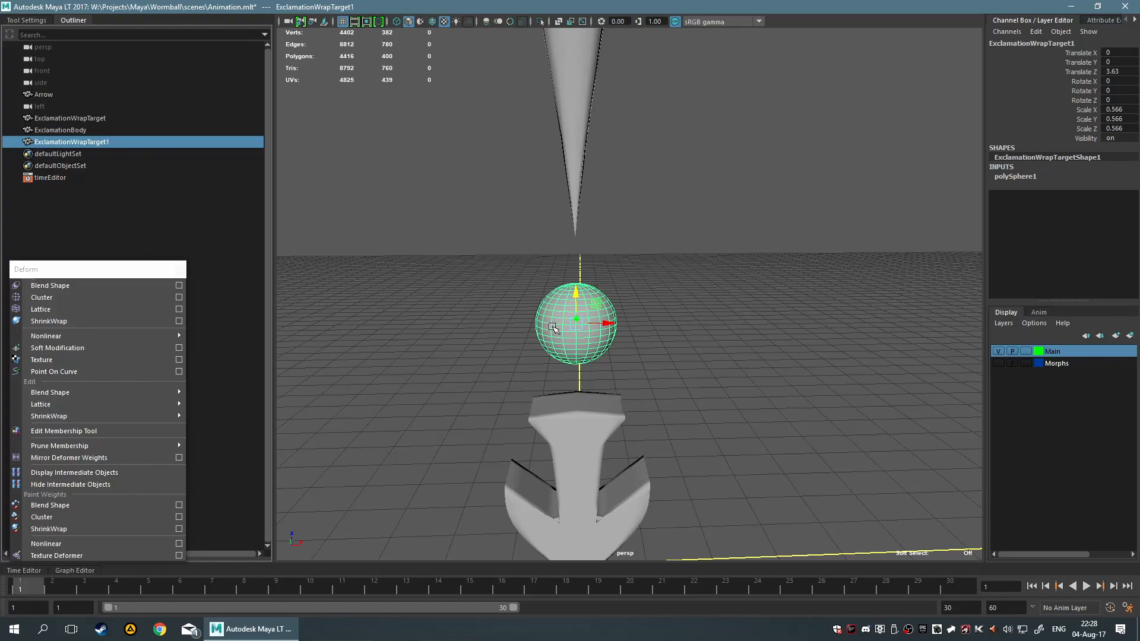
- Add Dot to the sphere's name and remove the trailing 1 so it reads ExclamationDotWrapTarget
{"action": "left_click", "coordinate": [112, 118]}
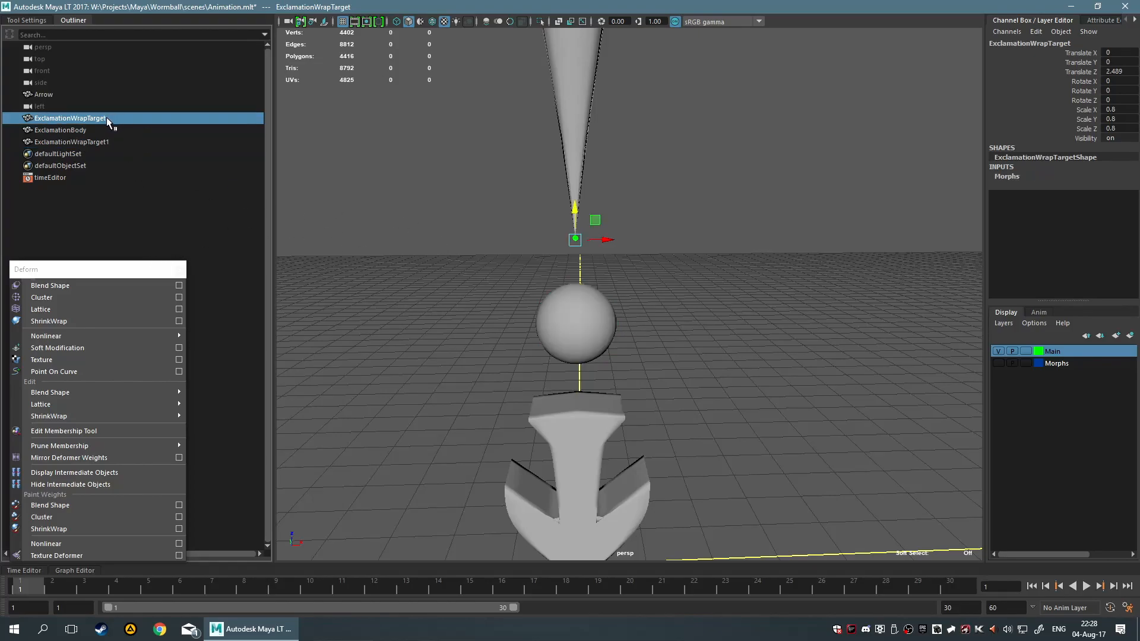
{"action": "left_click", "coordinate": [98, 141]}
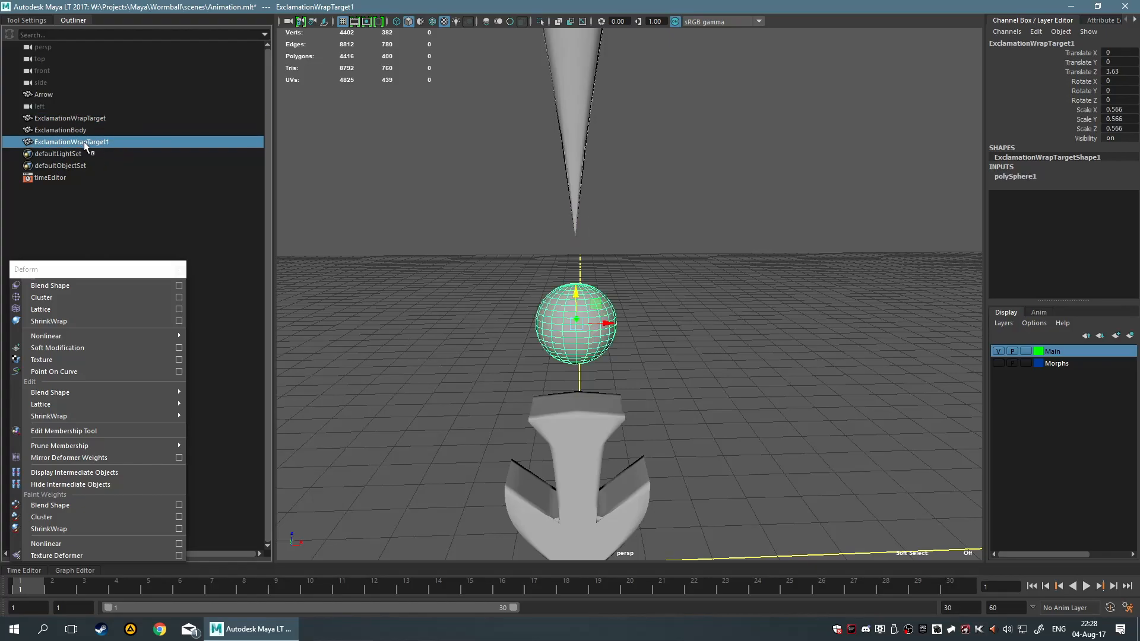
{"action": "double_click", "coordinate": [84, 141]}
{"action": "type", "text": "Dot"}
{"action": "key", "text": "Return"}
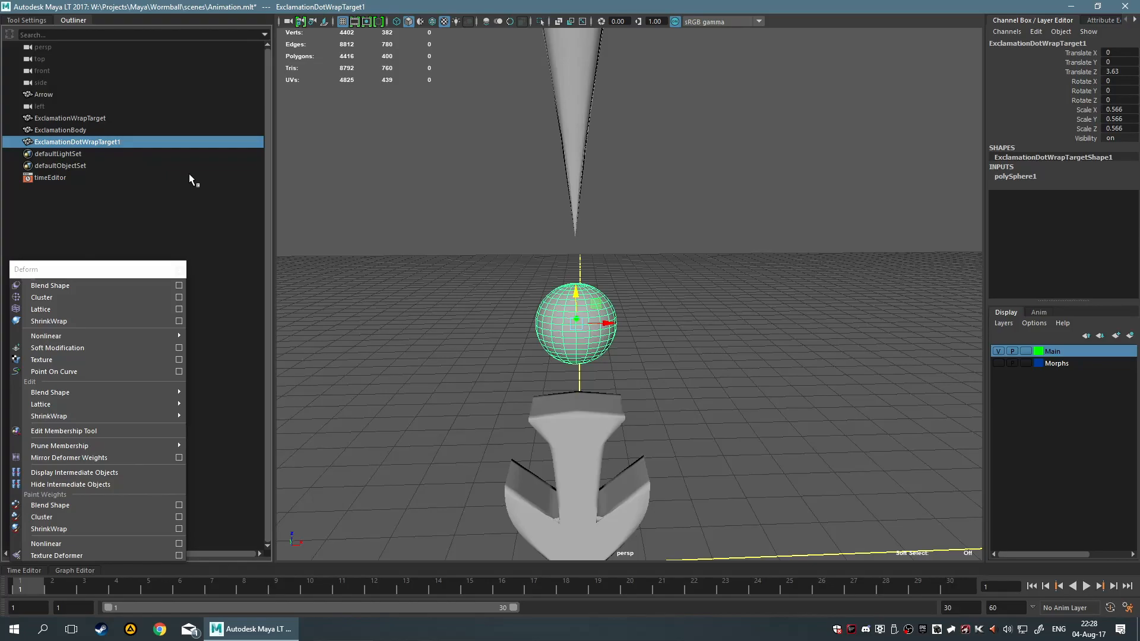
{"action": "double_click", "coordinate": [118, 142]}
{"action": "key", "text": "BackSpace"}
{"action": "key", "text": "Return"}
- Lower the dot sphere along Z to about -2.08, placing it beneath the Arrow
{"action": "left_click_drag", "start_coordinate": [422, 110], "coordinate": [668, 210], "text": "alt"}
{"action": "left_click_drag", "start_coordinate": [737, 274], "coordinate": [715, 378], "text": "alt"}
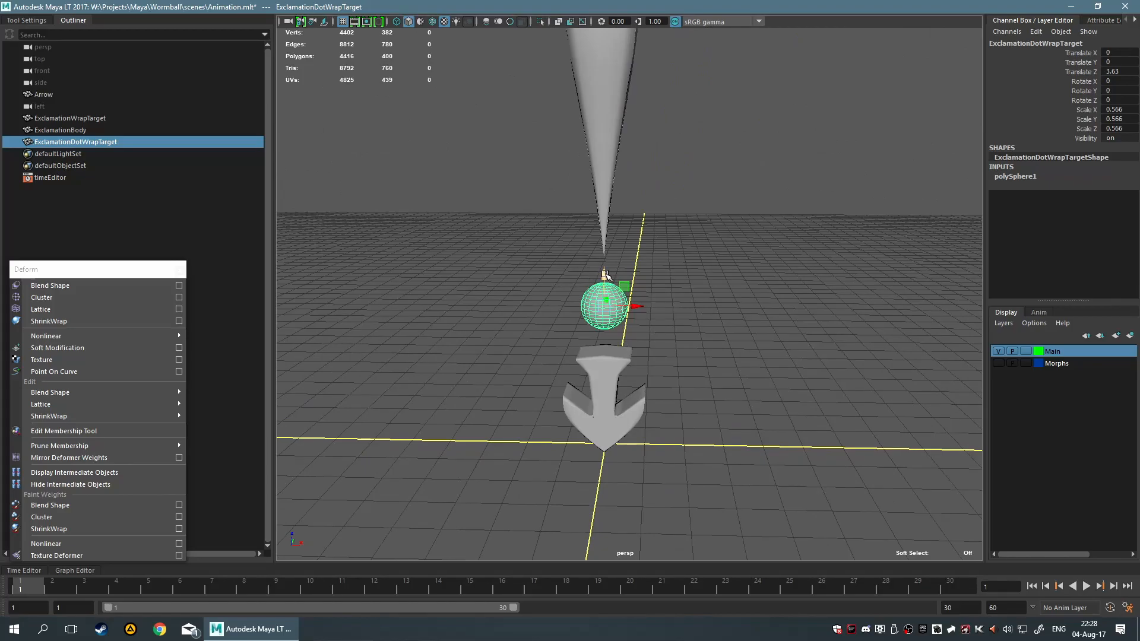
{"action": "left_click_drag", "start_coordinate": [604, 278], "coordinate": [695, 326], "text": "alt"}
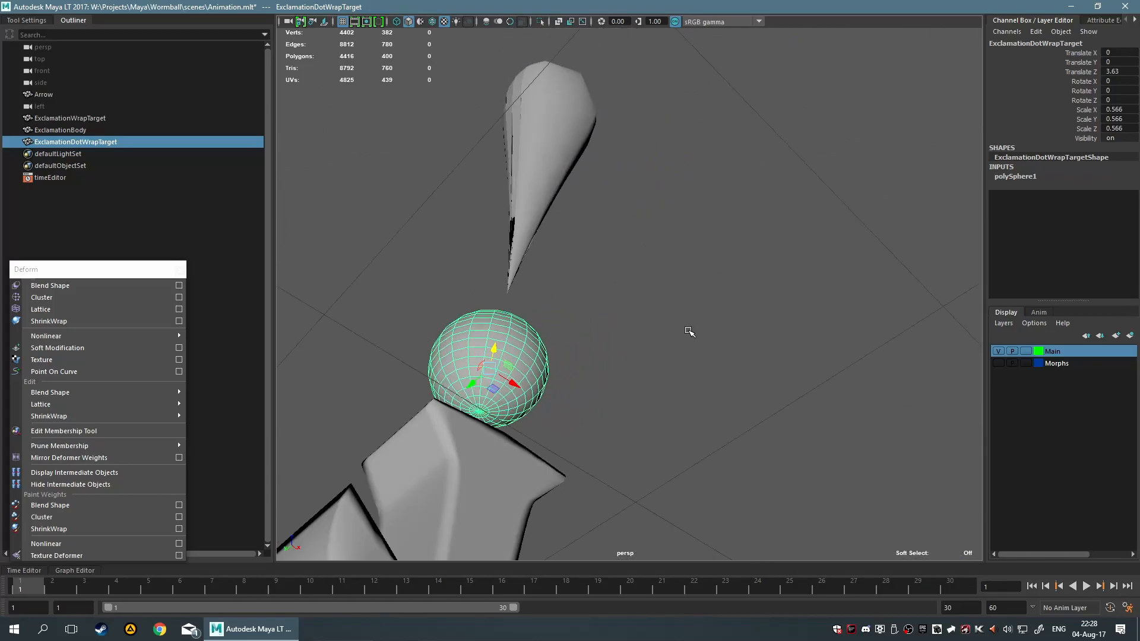
{"action": "scroll", "coordinate": [540, 341], "scroll_direction": "down", "scroll_amount": 5}
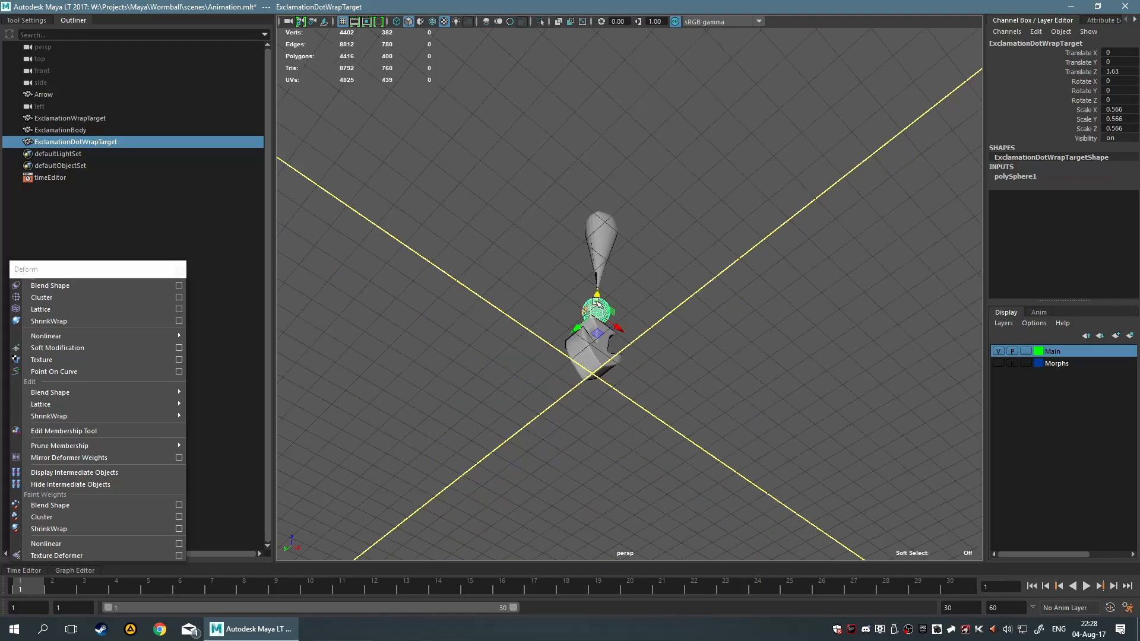
{"action": "left_click_drag", "start_coordinate": [594, 292], "coordinate": [580, 387]}
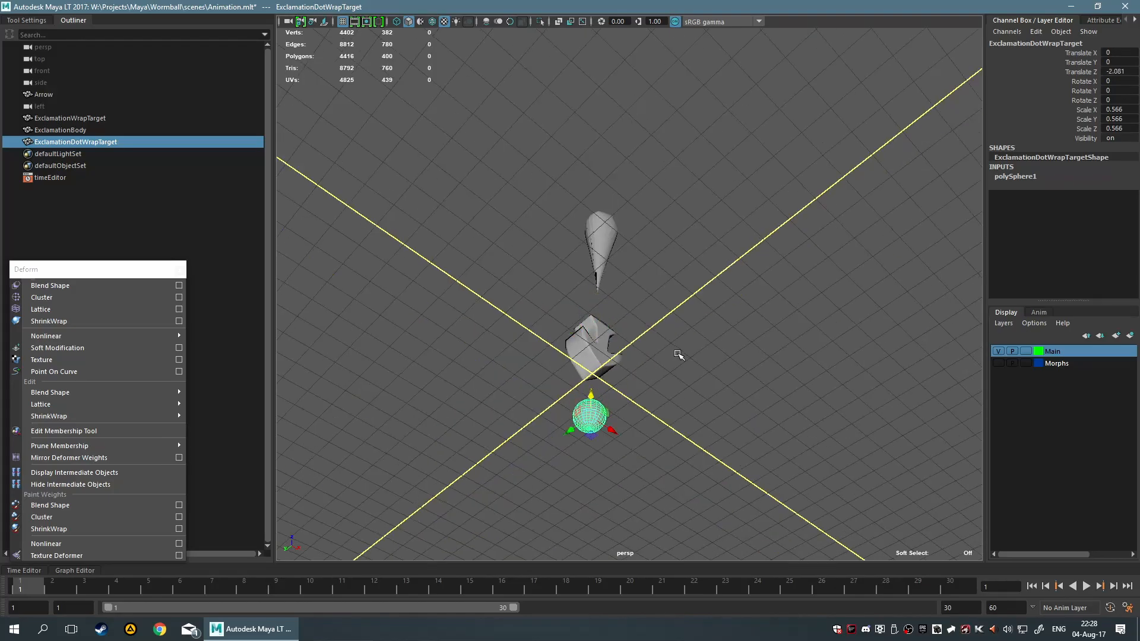
{"action": "left_click_drag", "start_coordinate": [681, 351], "coordinate": [644, 395], "text": "alt"}
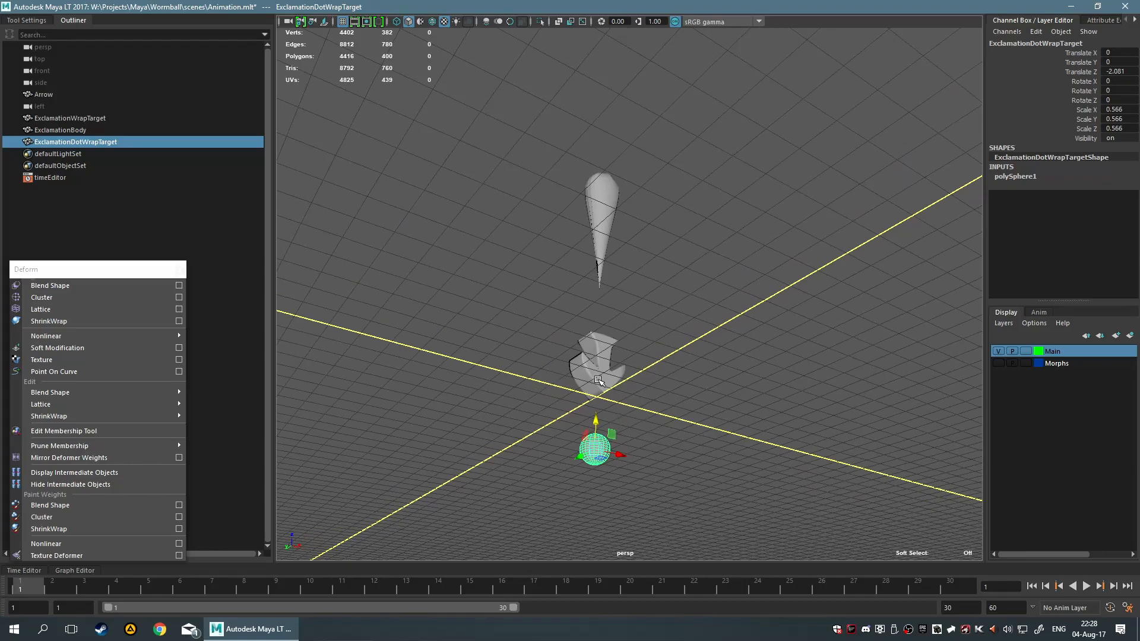
- Apply a ShrinkWrap deformer to ExclamationDotWrapTarget with the Arrow as its target
{"action": "left_click", "coordinate": [598, 380]}
{"action": "left_click", "coordinate": [599, 455]}
{"action": "left_click", "coordinate": [596, 370], "text": "shift"}
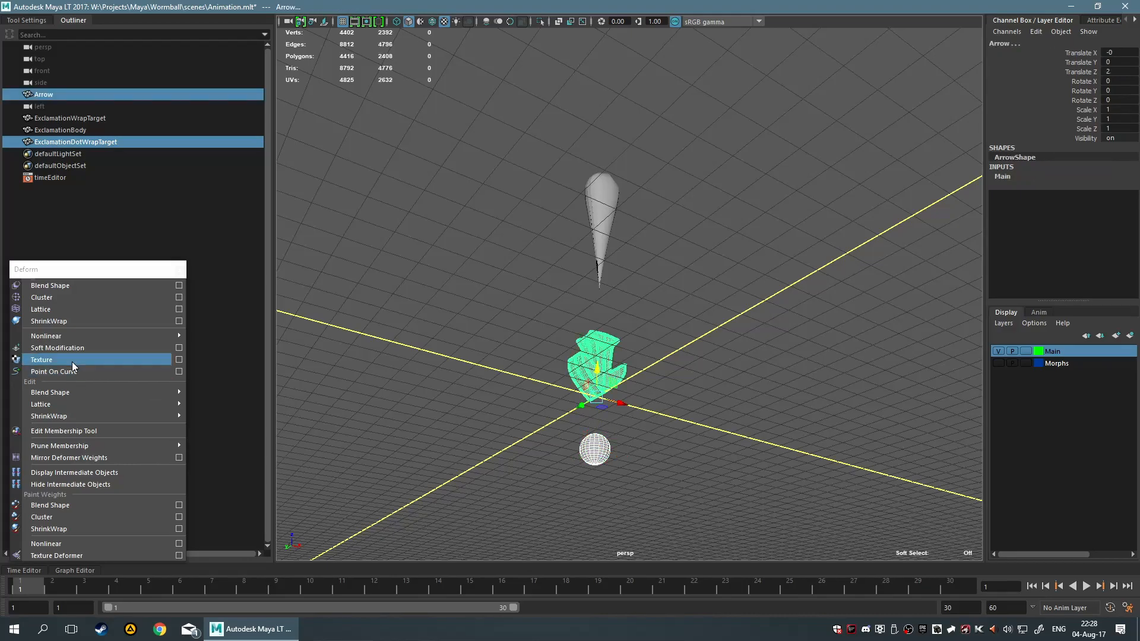
{"action": "left_click", "coordinate": [71, 321]}
{"action": "left_click_drag", "start_coordinate": [519, 440], "coordinate": [730, 295], "text": "alt"}
{"action": "key", "text": "f"}
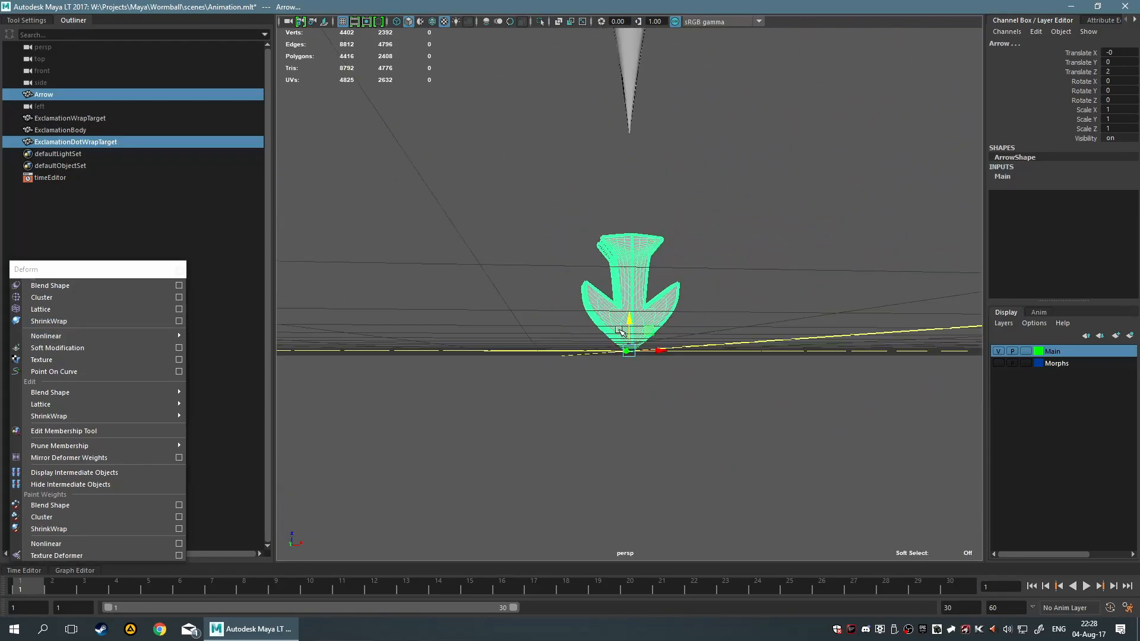
- Raise the Arrow slightly above the grid and lift ExclamationDotWrapTarget into the arrow's tip
{"action": "left_click_drag", "start_coordinate": [629, 326], "coordinate": [629, 288]}
{"action": "left_click", "coordinate": [525, 397]}
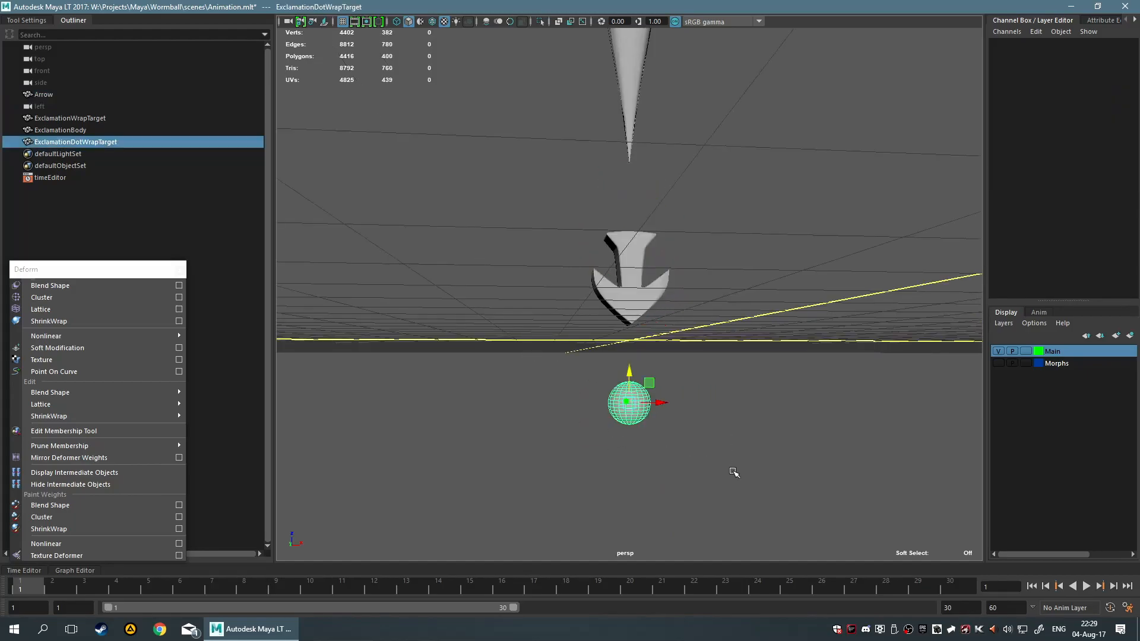
{"action": "left_click", "coordinate": [629, 404]}
{"action": "left_click_drag", "start_coordinate": [632, 369], "coordinate": [635, 276]}
{"action": "scroll", "coordinate": [662, 377], "scroll_direction": "up", "scroll_amount": 5}
{"action": "left_click_drag", "start_coordinate": [736, 385], "coordinate": [722, 351], "text": "alt"}
- Enable Closest If No Intersection in the dot sphere's shrinkWrap1 attributes and shift the sphere down towards the arrow's point
{"action": "key", "text": "ctrl+a"}
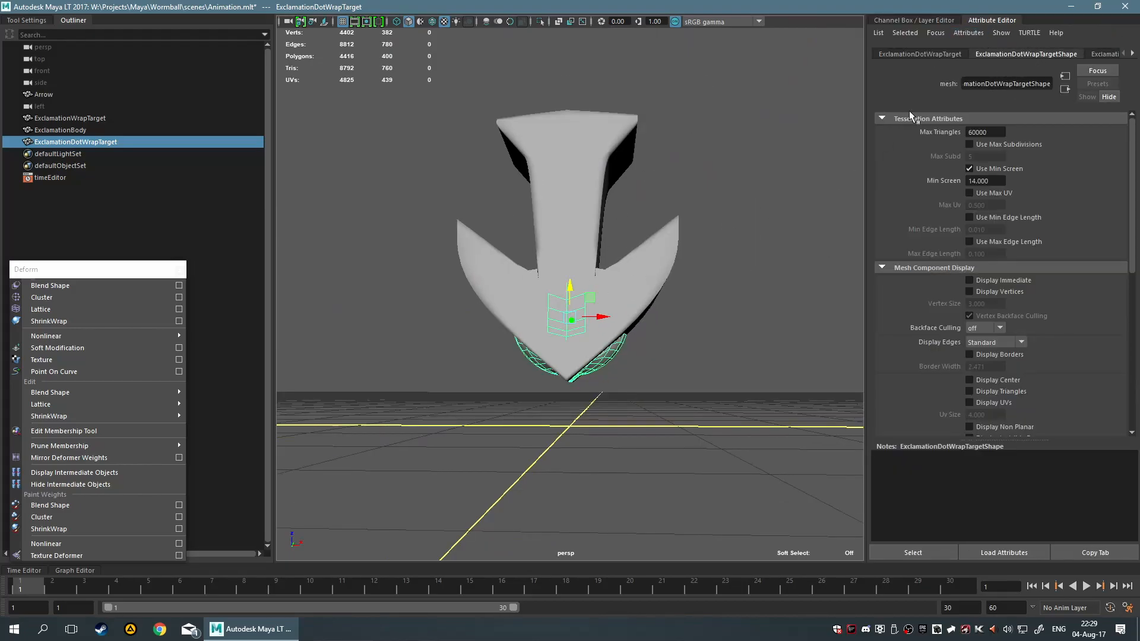
{"action": "scroll", "coordinate": [1001, 51], "scroll_direction": "down", "scroll_amount": 3}
{"action": "scroll", "coordinate": [1001, 51], "scroll_direction": "up", "scroll_amount": 1}
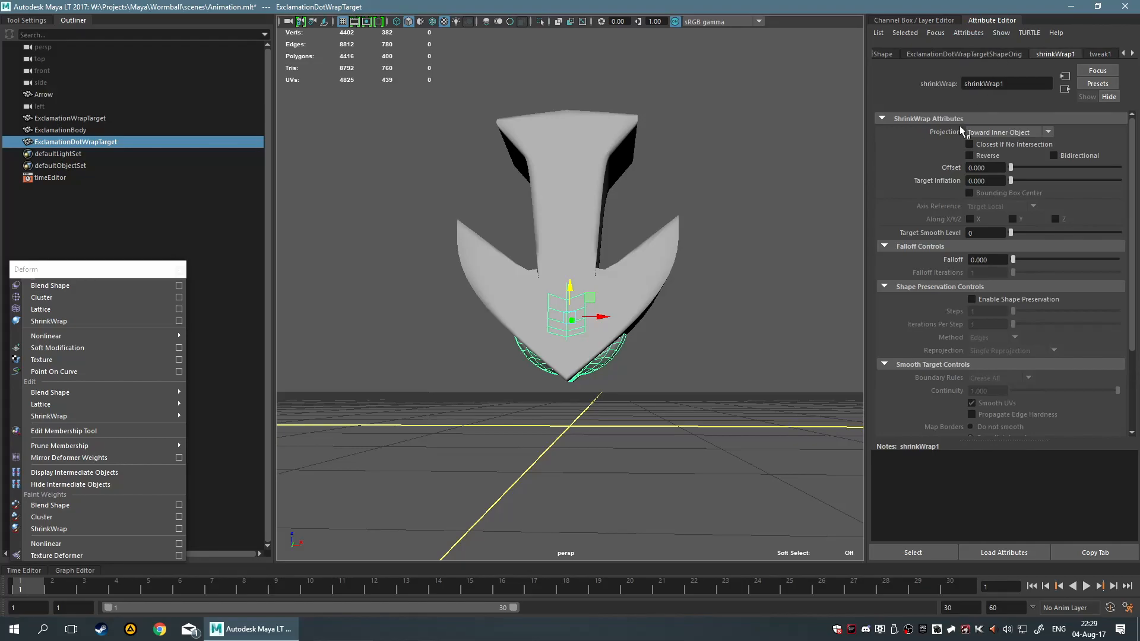
{"action": "left_click_drag", "start_coordinate": [861, 256], "coordinate": [743, 329], "text": "alt"}
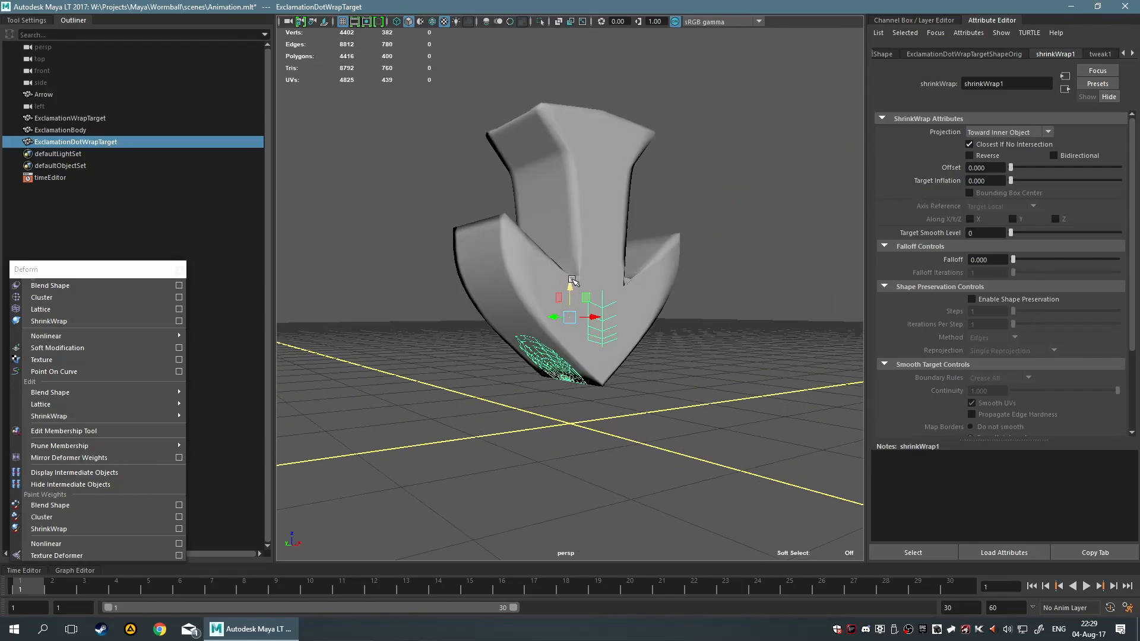
{"action": "mouse_move", "coordinate": [728, 272]}
{"action": "left_mouse_down", "text": "alt"}
{"action": "mouse_move", "coordinate": [668, 276]}
{"action": "mouse_move", "coordinate": [730, 290]}
{"action": "mouse_move", "coordinate": [707, 295]}
{"action": "mouse_move", "coordinate": [710, 265]}
{"action": "left_mouse_up", "text": "alt"}
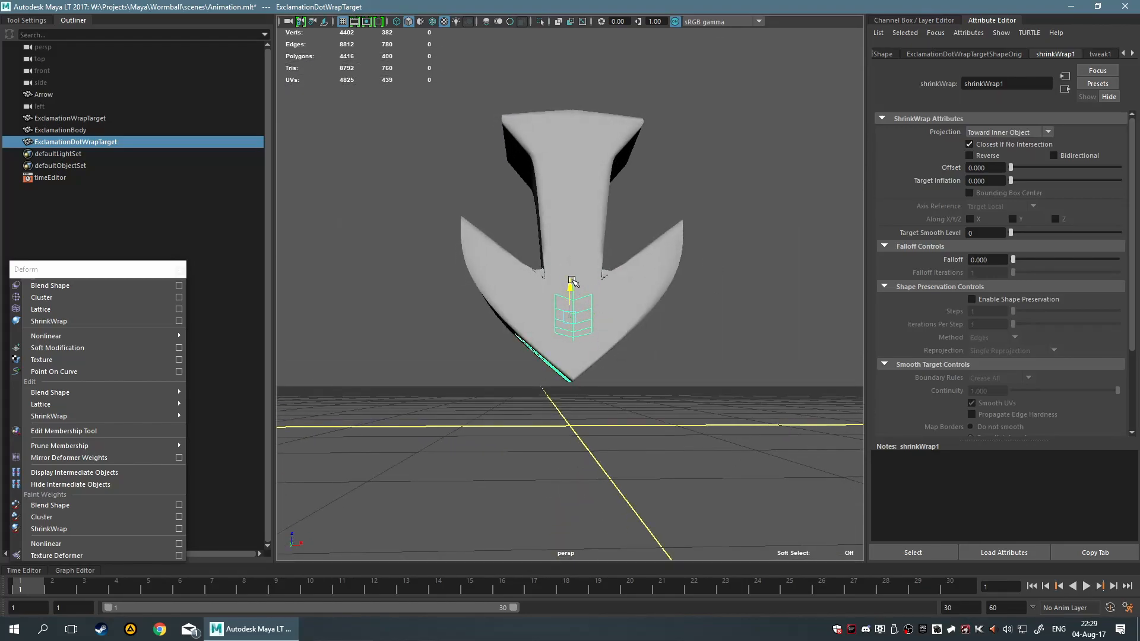
{"action": "mouse_move", "coordinate": [581, 330]}
{"action": "left_mouse_down", "text": "alt"}
{"action": "mouse_move", "coordinate": [700, 259]}
{"action": "mouse_move", "coordinate": [654, 321]}
{"action": "mouse_move", "coordinate": [637, 300]}
{"action": "mouse_move", "coordinate": [598, 337]}
{"action": "left_mouse_up", "text": "alt"}
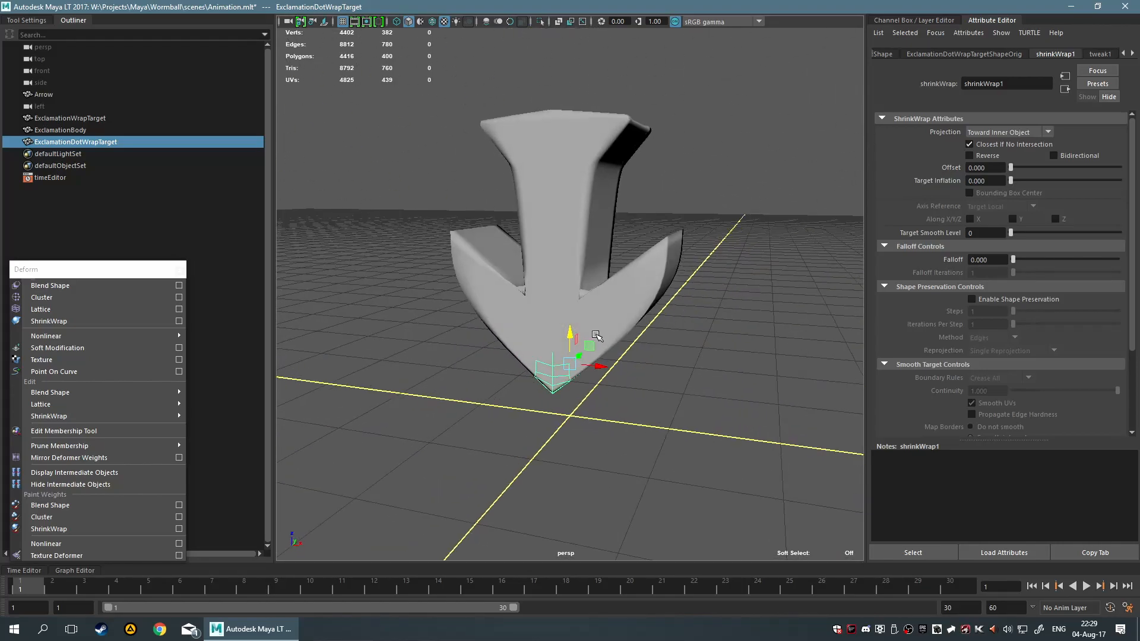
{"action": "left_click_drag", "start_coordinate": [584, 239], "coordinate": [687, 222]}
- Try a Target Smooth Level of 1 on shrinkWrap1, and set it back to 0
{"action": "left_click_drag", "start_coordinate": [1016, 165], "coordinate": [996, 184]}
{"action": "left_click_drag", "start_coordinate": [1009, 229], "coordinate": [1038, 231]}
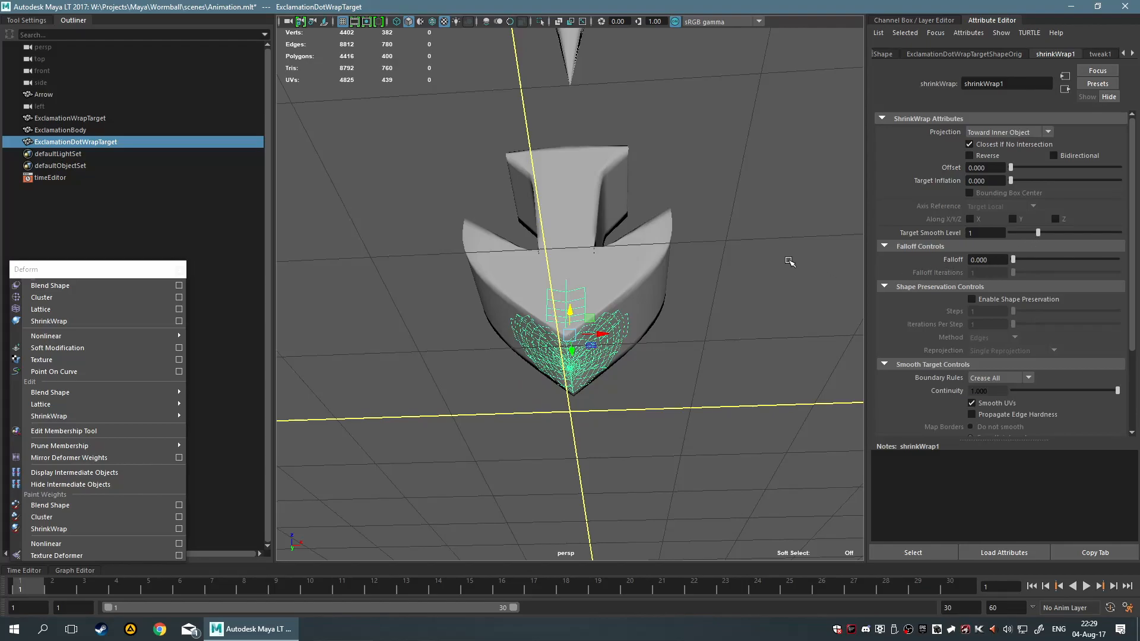
{"action": "mouse_move", "coordinate": [789, 261]}
{"action": "left_mouse_down", "text": "alt"}
{"action": "mouse_move", "coordinate": [713, 284]}
{"action": "mouse_move", "coordinate": [837, 275]}
{"action": "mouse_move", "coordinate": [784, 279]}
{"action": "left_mouse_up", "text": "alt"}
{"action": "left_click_drag", "start_coordinate": [1040, 232], "coordinate": [997, 241]}
{"action": "left_click_drag", "start_coordinate": [756, 301], "coordinate": [650, 222], "text": "alt"}
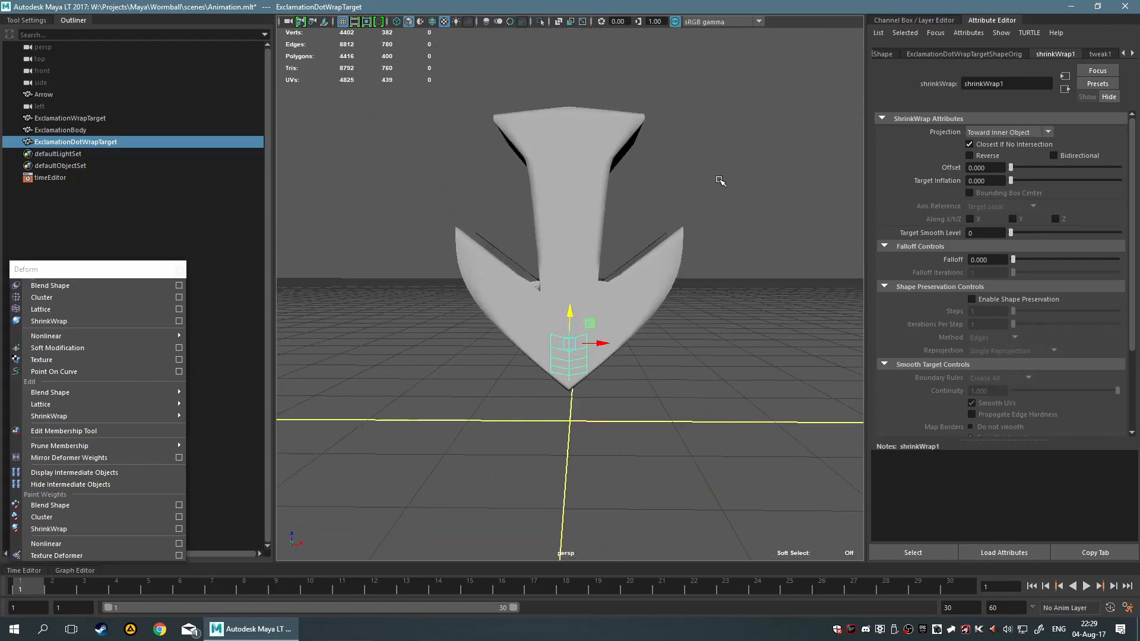
- Shift ExclamationDotWrapTarget slightly upward within the arrow's tip
{"action": "left_click_drag", "start_coordinate": [712, 193], "coordinate": [621, 325], "text": "alt"}
{"action": "left_click_drag", "start_coordinate": [566, 368], "coordinate": [584, 343]}
{"action": "left_click_drag", "start_coordinate": [634, 252], "coordinate": [664, 308], "text": "alt"}
- Examine the Arrow's wireframe at the inner corners between shaft and barbs and around the tip
{"action": "left_click", "coordinate": [505, 275]}
{"action": "scroll", "coordinate": [669, 325], "scroll_direction": "up", "scroll_amount": 3}
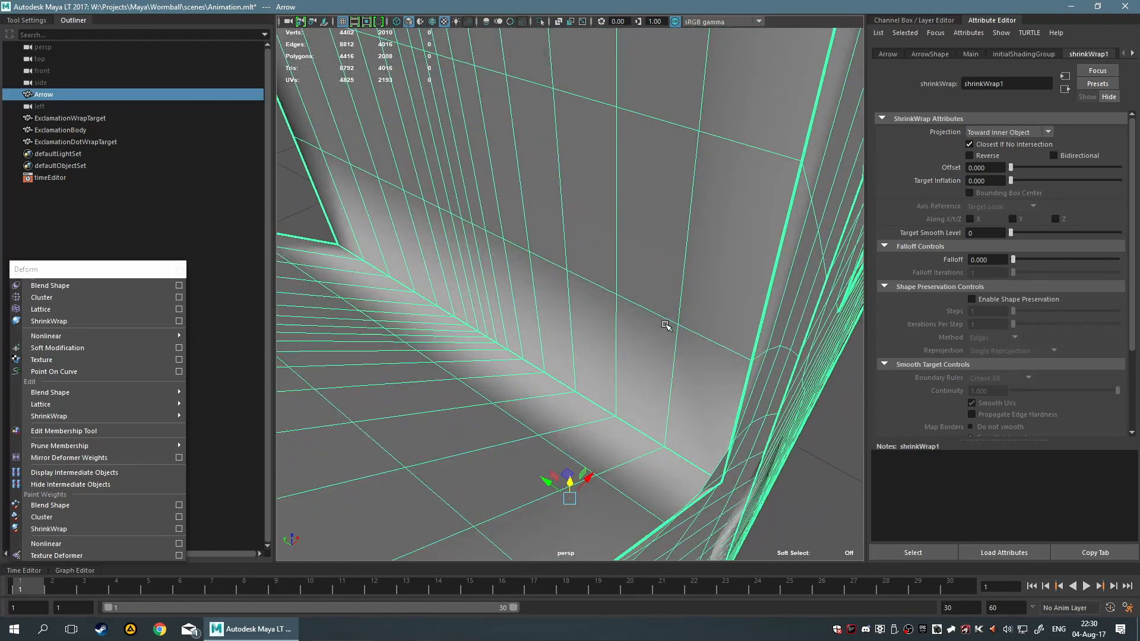
{"action": "scroll", "coordinate": [677, 412], "scroll_direction": "up", "scroll_amount": 3}
{"action": "left_click_drag", "start_coordinate": [677, 411], "coordinate": [658, 403], "text": "alt"}
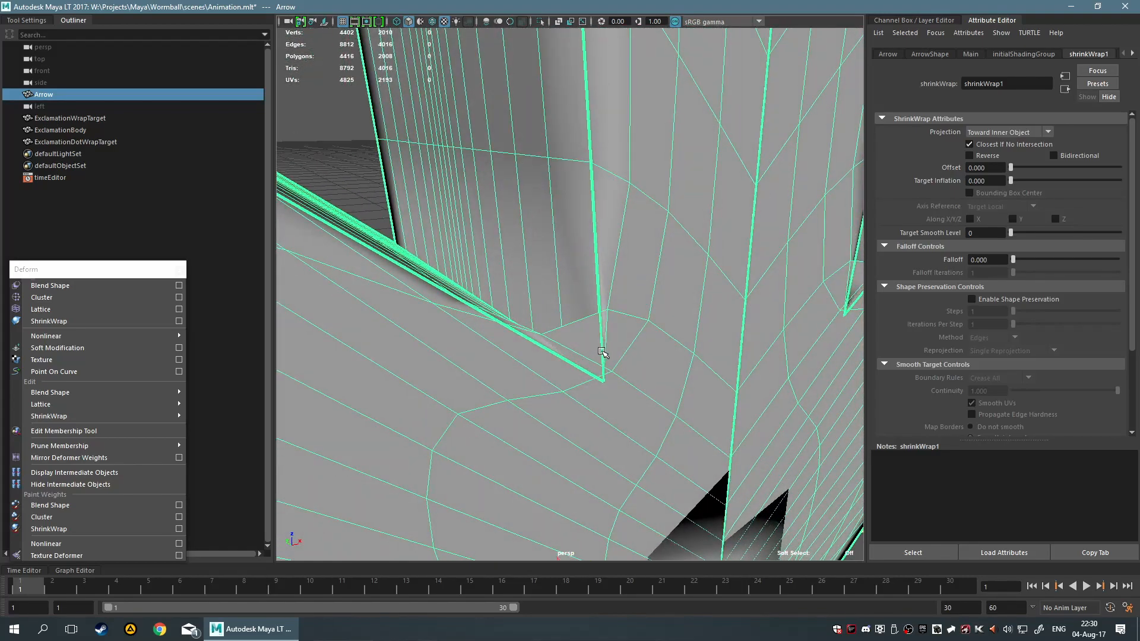
{"action": "scroll", "coordinate": [572, 328], "scroll_direction": "down", "scroll_amount": 5}
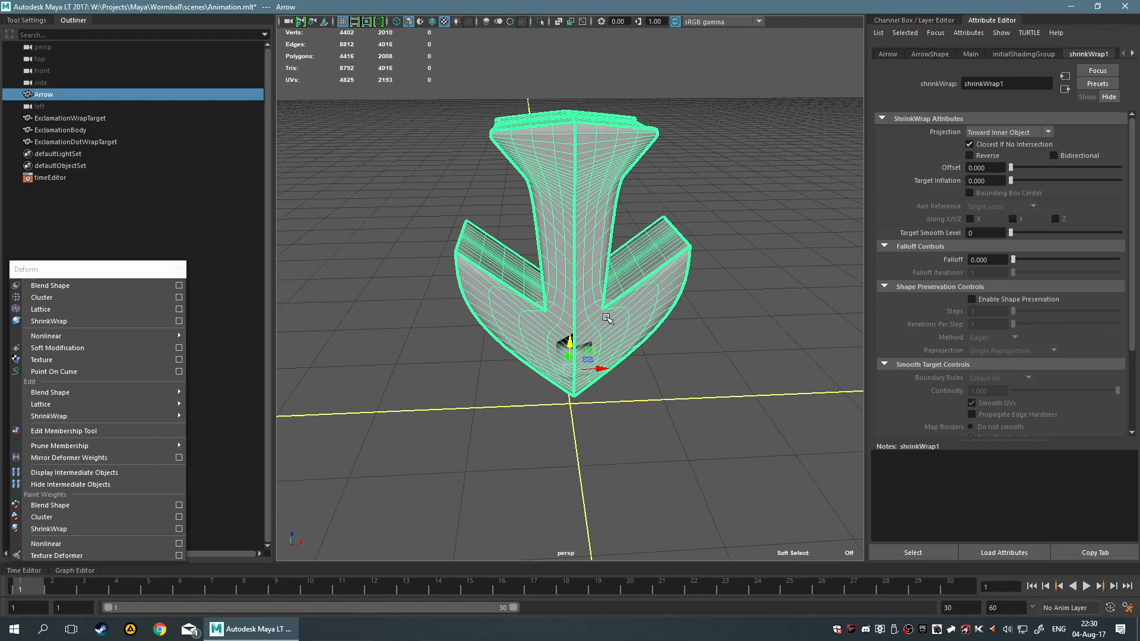
{"action": "scroll", "coordinate": [607, 319], "scroll_direction": "up", "scroll_amount": 4}
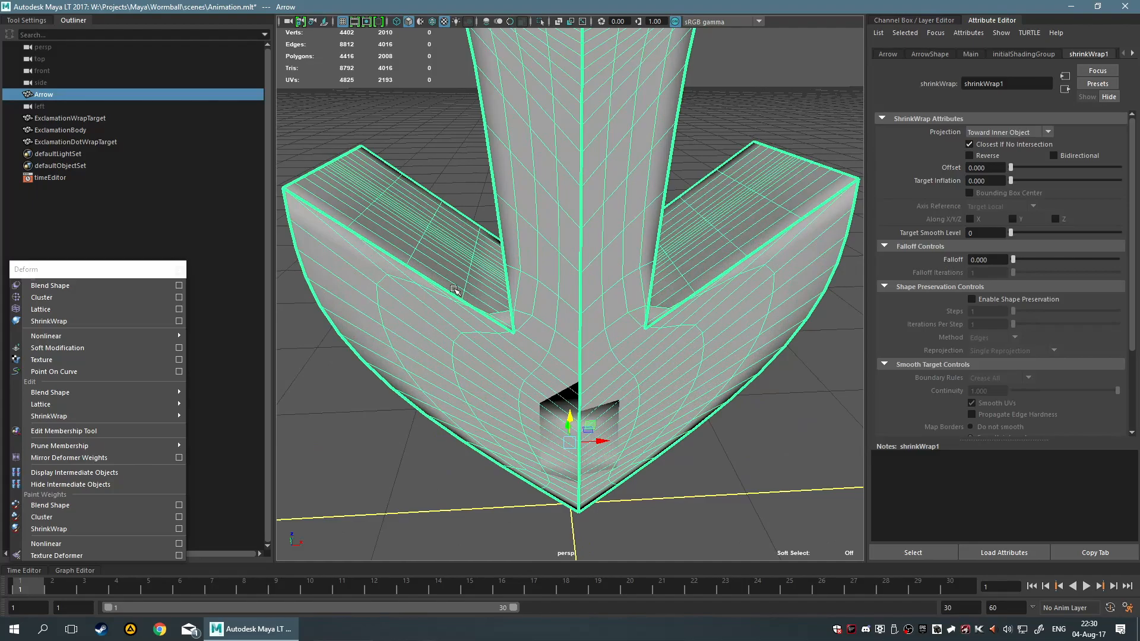
{"action": "scroll", "coordinate": [613, 368], "scroll_direction": "down", "scroll_amount": 5}
{"action": "left_click_drag", "start_coordinate": [613, 368], "coordinate": [640, 291], "text": "alt"}
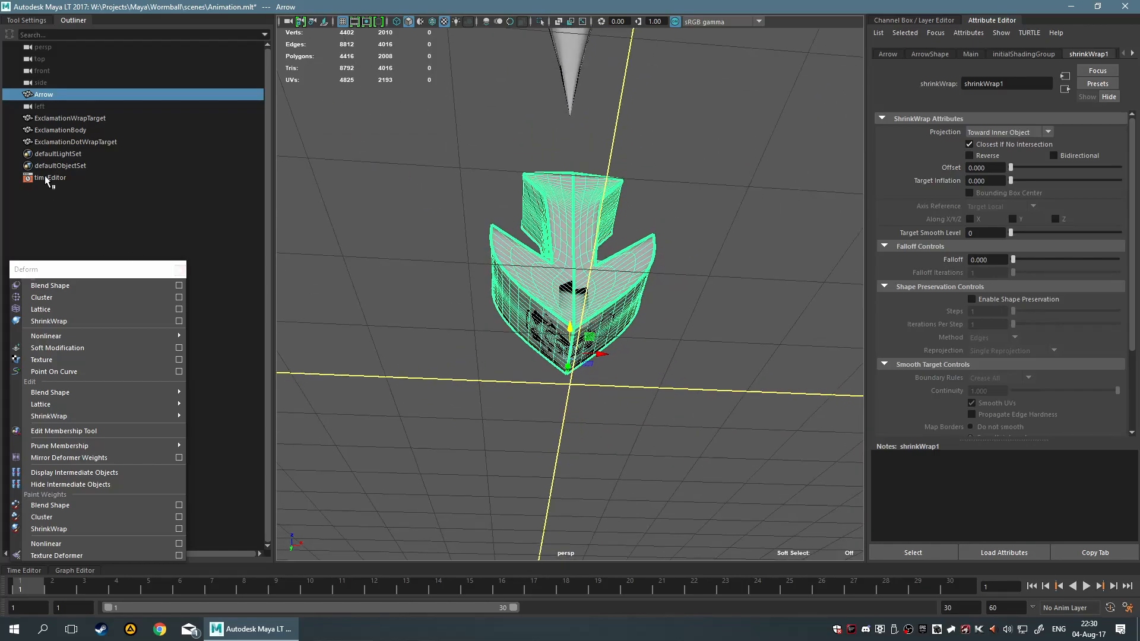
- Examine how the shrink-wrapped dot mesh lies on the Arrow's front face and underside near the tip
{"action": "left_click", "coordinate": [78, 140]}
{"action": "key", "text": "f"}
{"action": "mouse_move", "coordinate": [522, 377]}
{"action": "left_mouse_down", "text": "alt"}
{"action": "mouse_move", "coordinate": [581, 372]}
{"action": "mouse_move", "coordinate": [505, 367]}
{"action": "left_mouse_up", "text": "alt"}
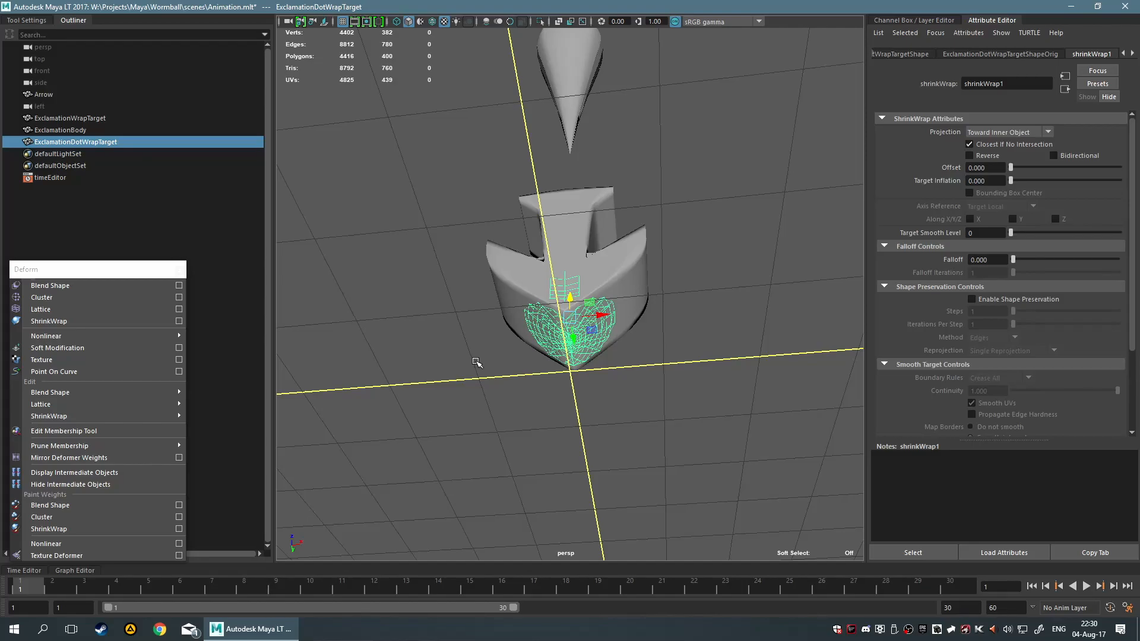
{"action": "left_click_drag", "start_coordinate": [477, 362], "coordinate": [483, 399], "text": "alt"}
{"action": "left_click_drag", "start_coordinate": [606, 255], "coordinate": [517, 394], "text": "alt"}
{"action": "scroll", "coordinate": [559, 364], "scroll_direction": "up", "scroll_amount": 3}
{"action": "left_click", "coordinate": [520, 385]}
{"action": "scroll", "coordinate": [509, 374], "scroll_direction": "up", "scroll_amount": 3}
{"action": "left_click", "coordinate": [601, 357]}
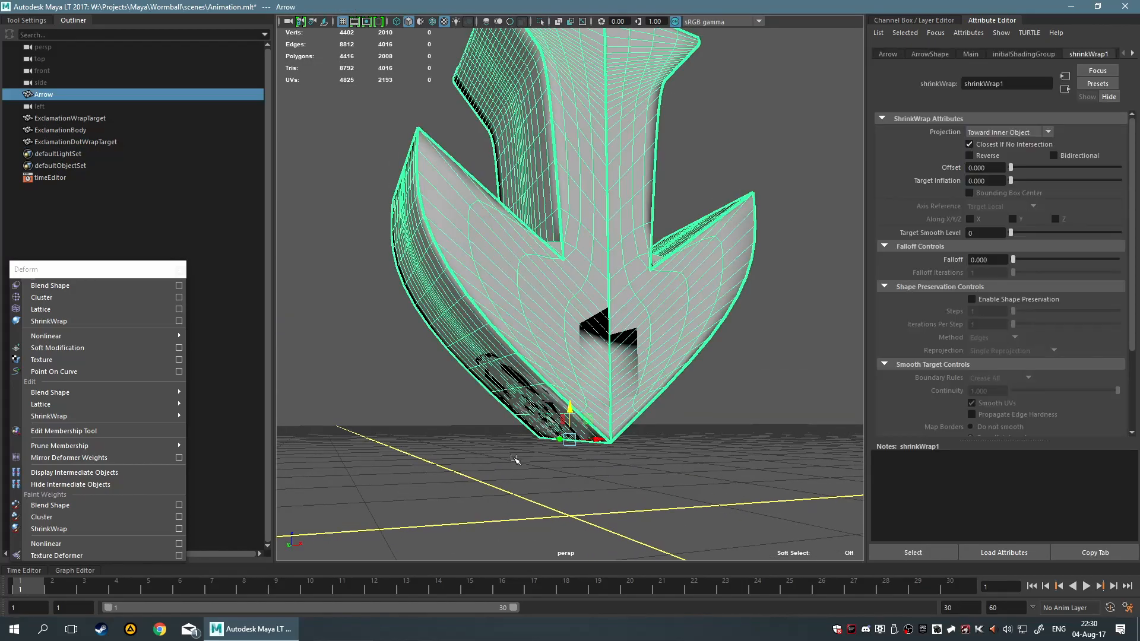
{"action": "left_click", "coordinate": [499, 474]}
{"action": "left_click", "coordinate": [535, 419]}
- Reselect ExclamationDotWrapTarget and reposition it vertically inside the arrow's tip to test the ShrinkWrap projection
{"action": "left_click", "coordinate": [76, 143]}
{"action": "left_click_drag", "start_coordinate": [572, 337], "coordinate": [585, 286]}
{"action": "left_click_drag", "start_coordinate": [444, 437], "coordinate": [523, 412], "text": "alt"}
{"action": "left_click", "coordinate": [422, 383]}
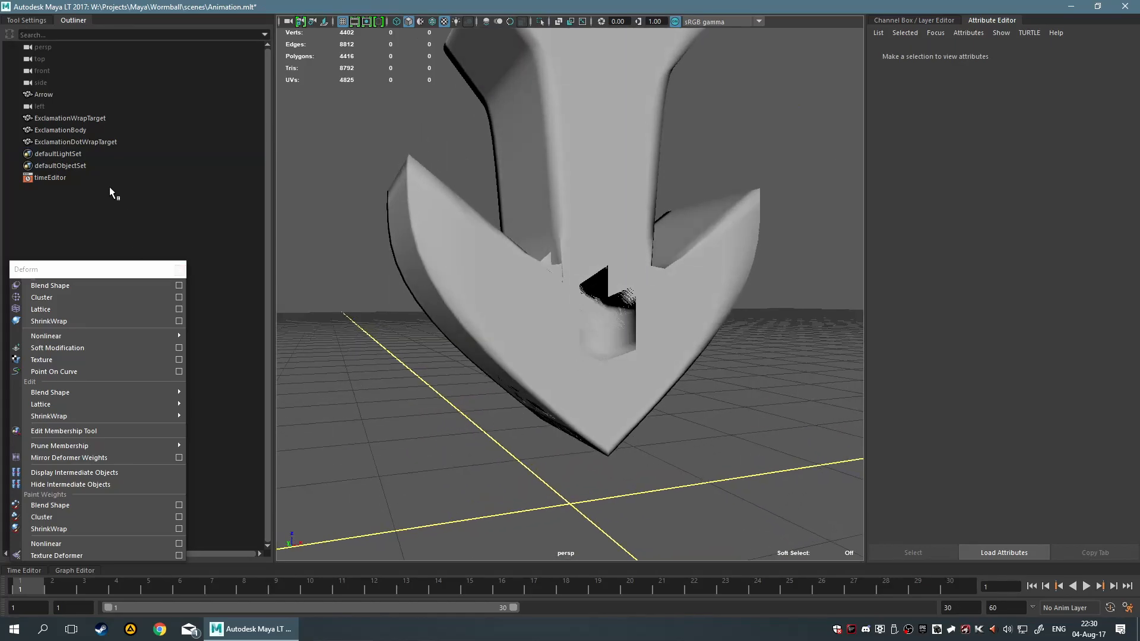
{"action": "left_click", "coordinate": [84, 145]}
{"action": "left_click_drag", "start_coordinate": [571, 279], "coordinate": [752, 371]}
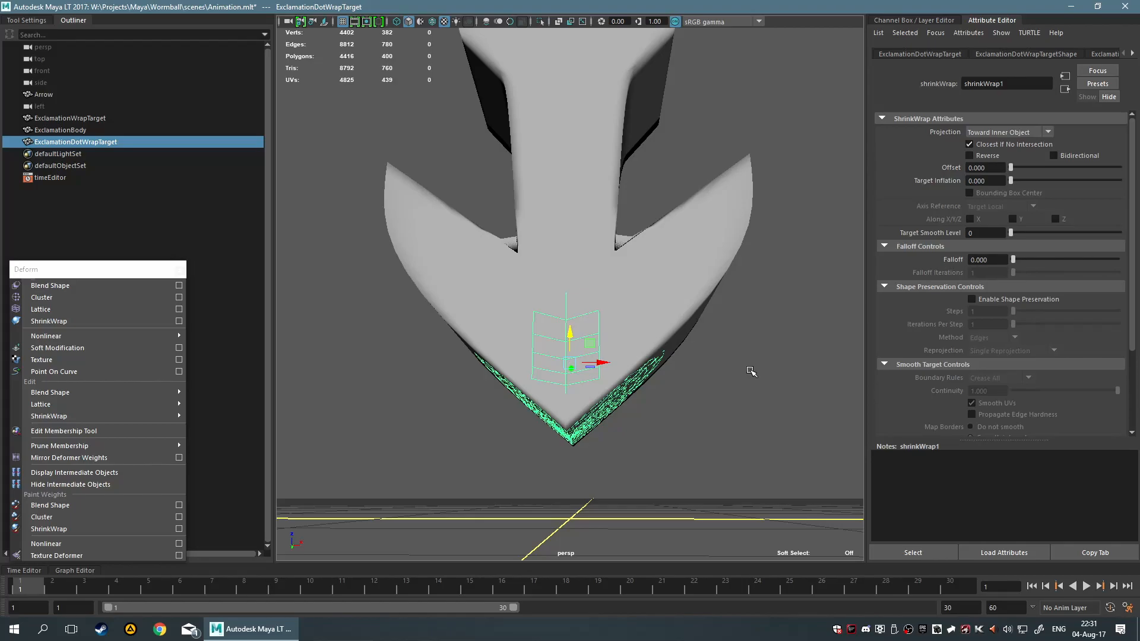
- Examine how the shrink-wrapped dot sits on the Arrow's tip in relation to the exclamation body above it
{"action": "left_click_drag", "start_coordinate": [732, 379], "coordinate": [688, 353], "text": "alt"}
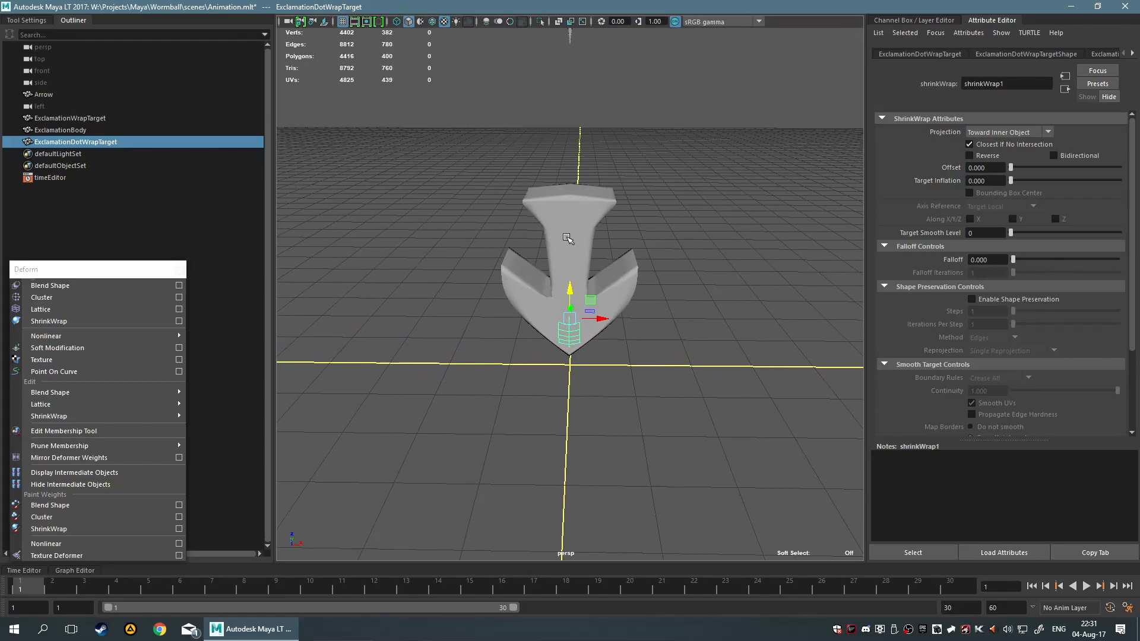
{"action": "scroll", "coordinate": [568, 241], "scroll_direction": "down", "scroll_amount": 3}
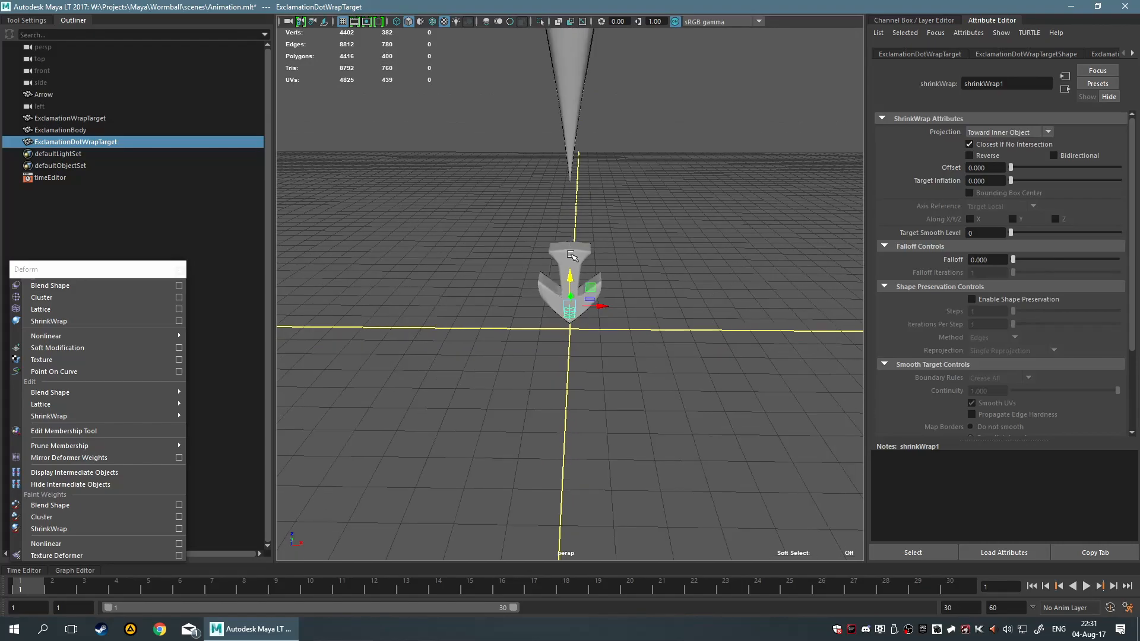
{"action": "scroll", "coordinate": [571, 255], "scroll_direction": "down", "scroll_amount": 2}
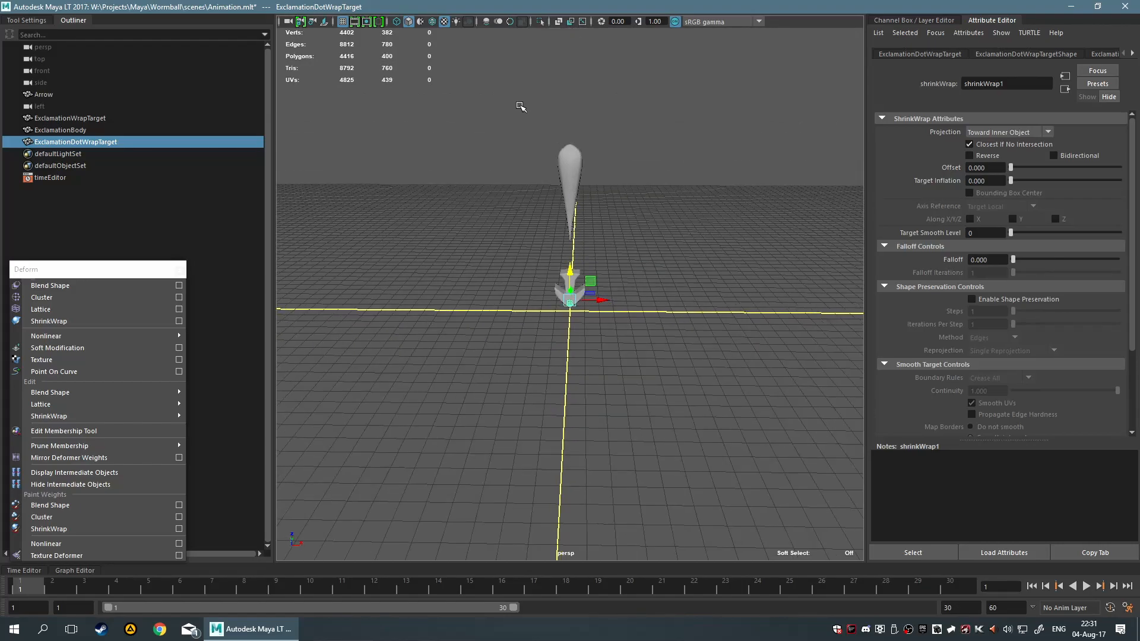
{"action": "scroll", "coordinate": [627, 220], "scroll_direction": "up", "scroll_amount": 3}
{"action": "left_click_drag", "start_coordinate": [644, 275], "coordinate": [651, 207], "text": "alt"}
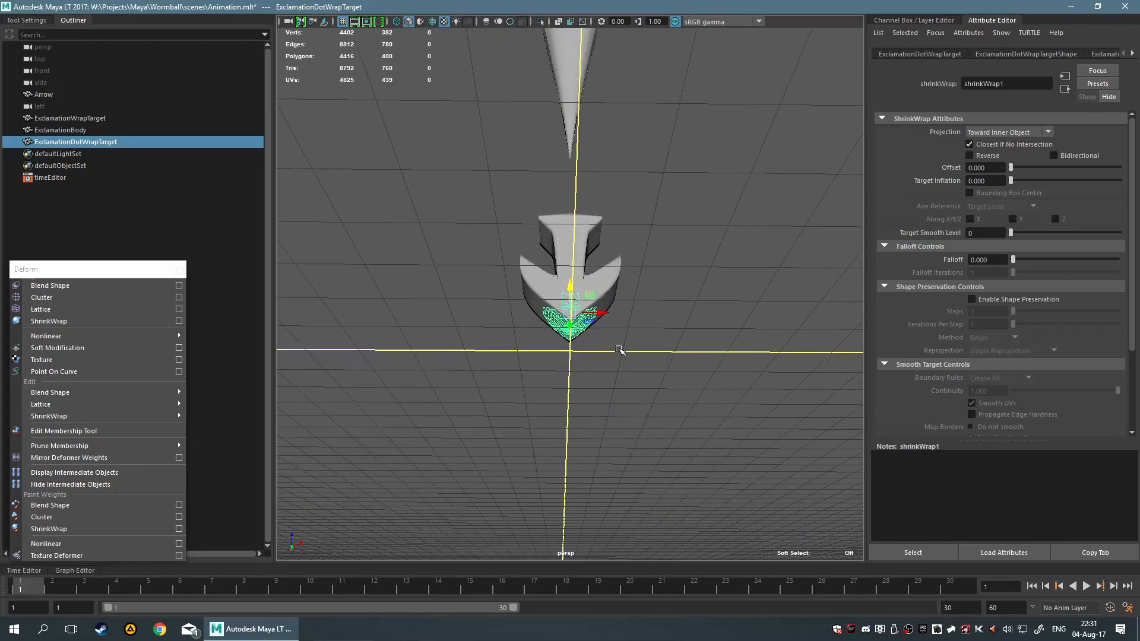
{"action": "scroll", "coordinate": [670, 321], "scroll_direction": "up", "scroll_amount": 3}
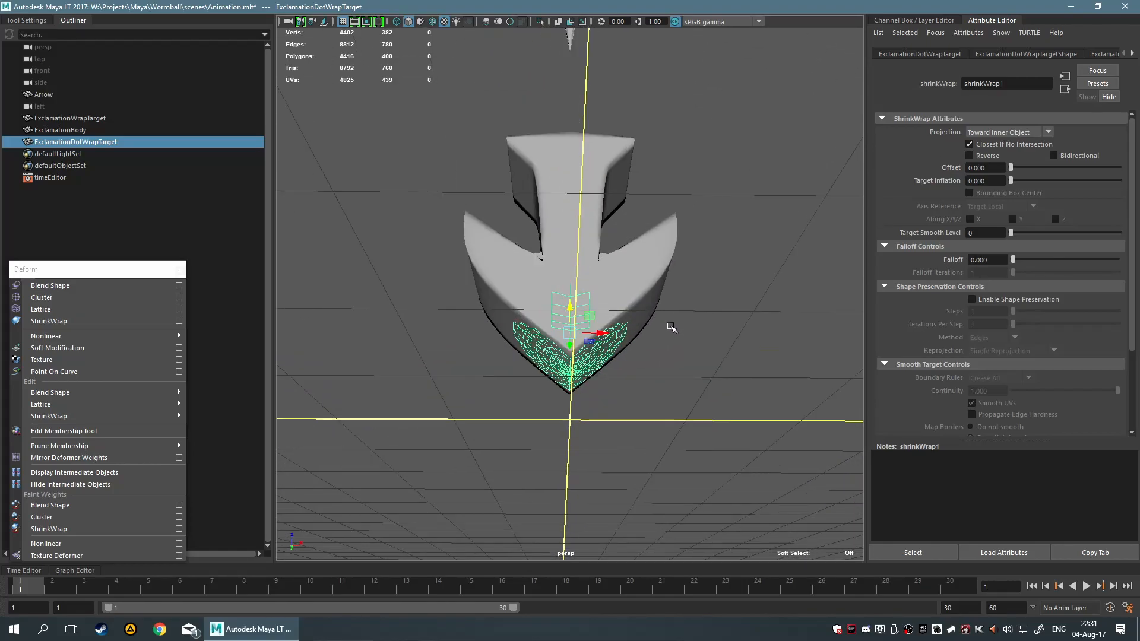
{"action": "scroll", "coordinate": [665, 350], "scroll_direction": "down", "scroll_amount": 3}
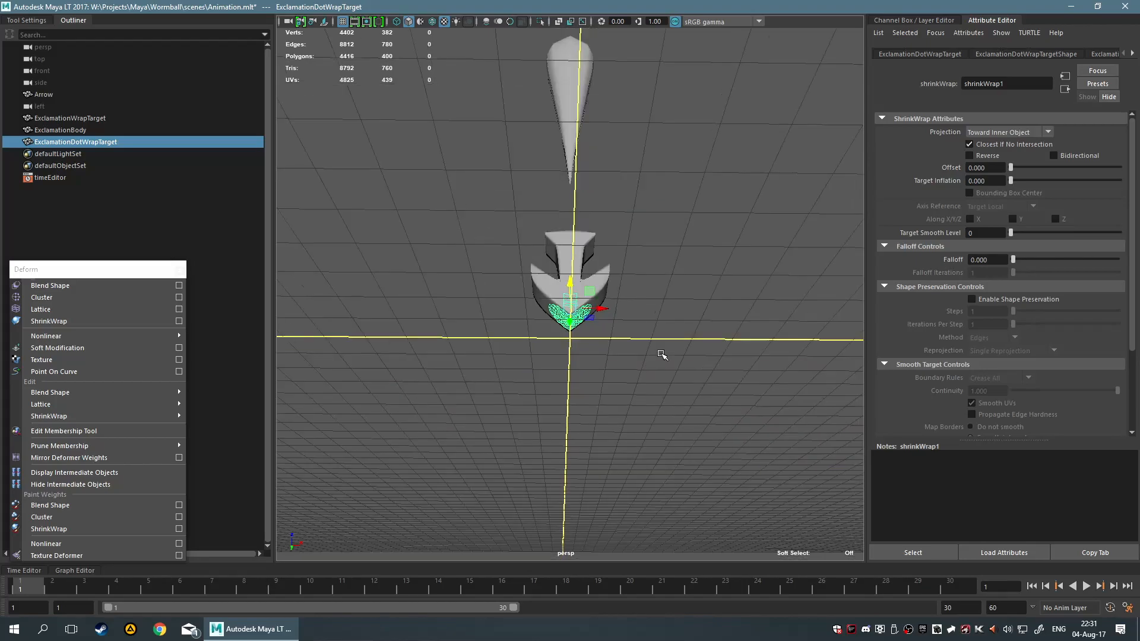
{"action": "left_click_drag", "start_coordinate": [635, 337], "coordinate": [629, 344], "text": "alt"}
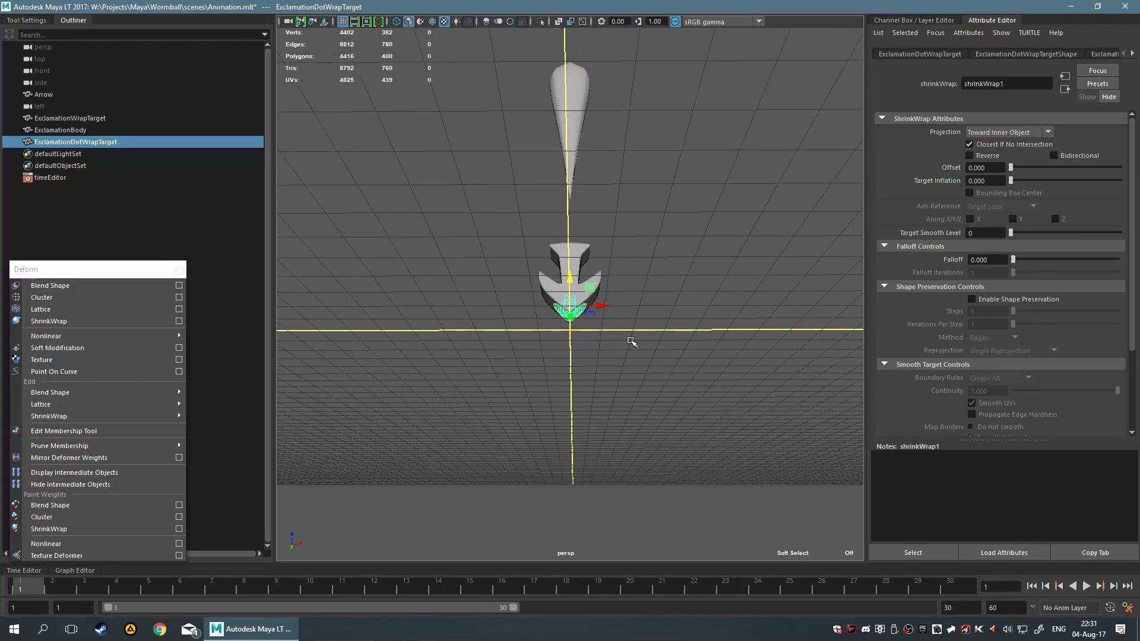
{"action": "left_click", "coordinate": [631, 340]}
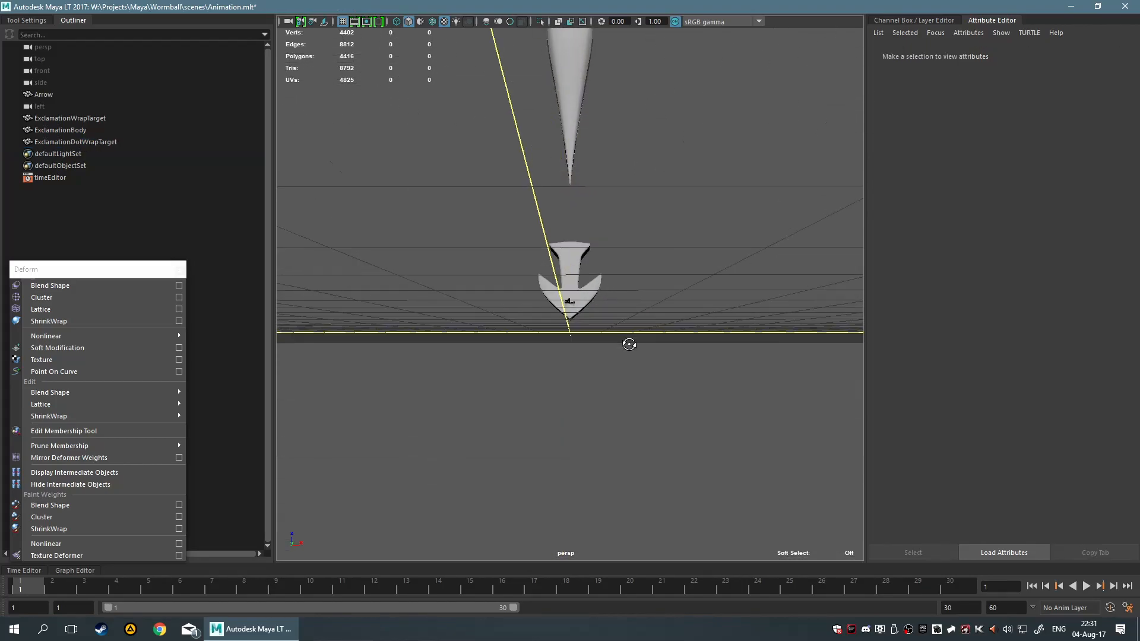
- Create a polygon sphere at the origin as the shape for the exclamation mark's dot
{"action": "scroll", "coordinate": [639, 344], "scroll_direction": "up", "scroll_amount": 6}
{"action": "left_click_drag", "start_coordinate": [707, 405], "coordinate": [640, 435], "text": "alt"}
{"action": "scroll", "coordinate": [677, 421], "scroll_direction": "down", "scroll_amount": 3}
{"action": "right_click", "coordinate": [634, 393], "text": "shift"}
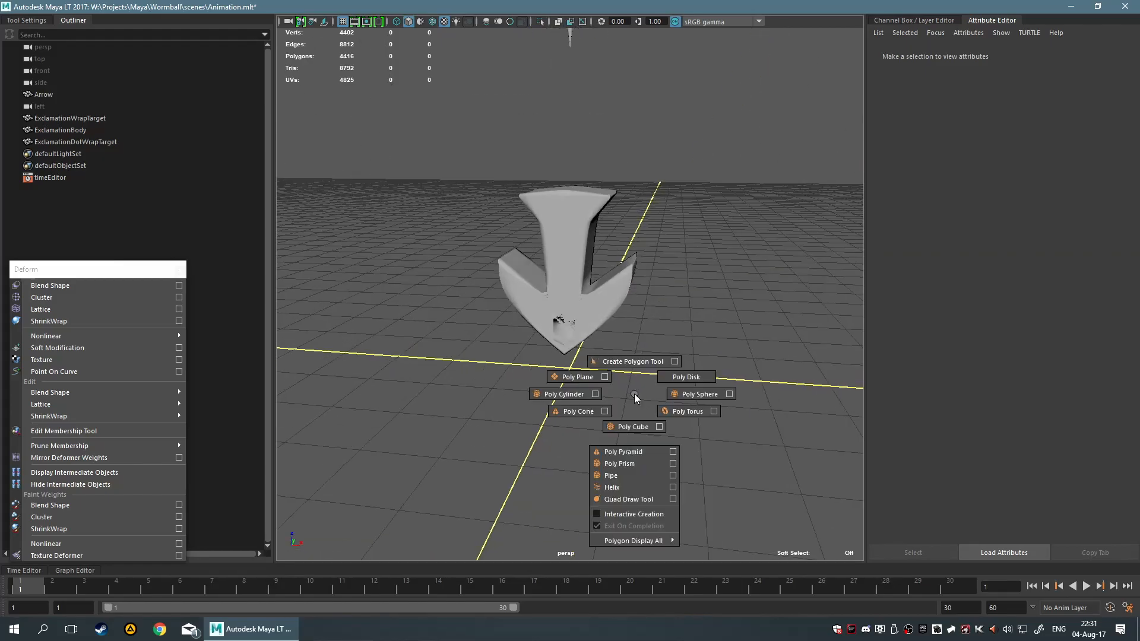
{"action": "right_click_drag", "start_coordinate": [636, 394], "coordinate": [701, 395], "text": "shift"}
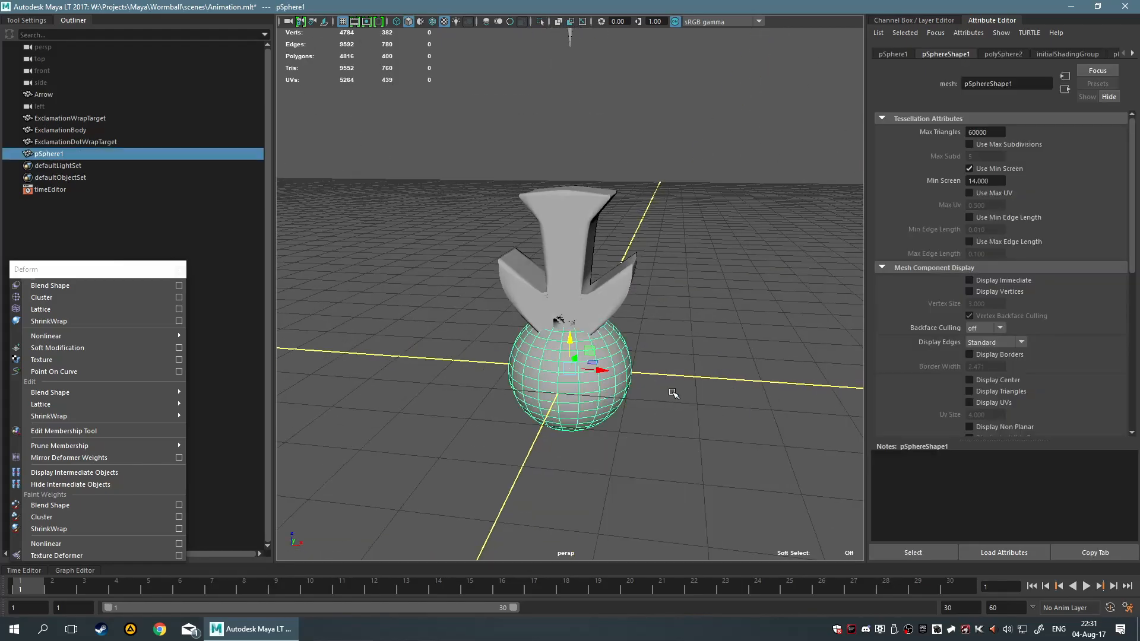
- Scale the new sphere down slightly and place it just below the Arrow's tip
{"action": "scroll", "coordinate": [675, 392], "scroll_direction": "down", "scroll_amount": 3}
{"action": "key", "text": "r"}
{"action": "mouse_move", "coordinate": [571, 341]}
{"action": "left_mouse_down"}
{"action": "mouse_move", "coordinate": [549, 351]}
{"action": "mouse_move", "coordinate": [555, 341]}
{"action": "left_mouse_up"}
{"action": "key", "text": "w"}
{"action": "scroll", "coordinate": [654, 349], "scroll_direction": "up", "scroll_amount": 4}
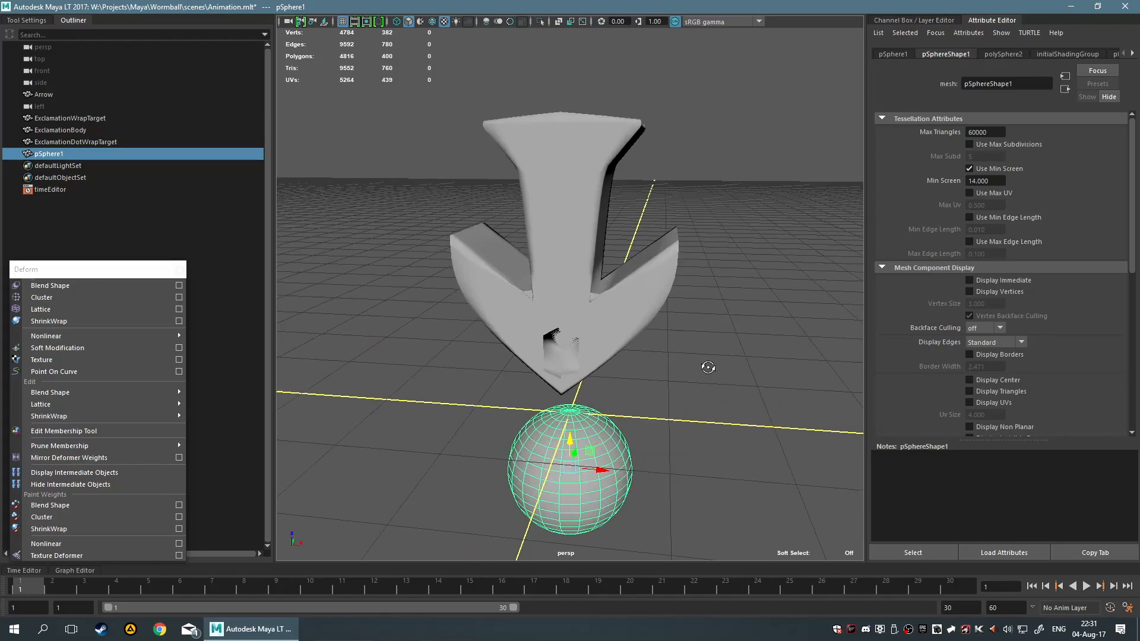
{"action": "left_click_drag", "start_coordinate": [706, 366], "coordinate": [709, 336], "text": "alt"}
{"action": "left_click_drag", "start_coordinate": [695, 407], "coordinate": [635, 406], "text": "alt"}
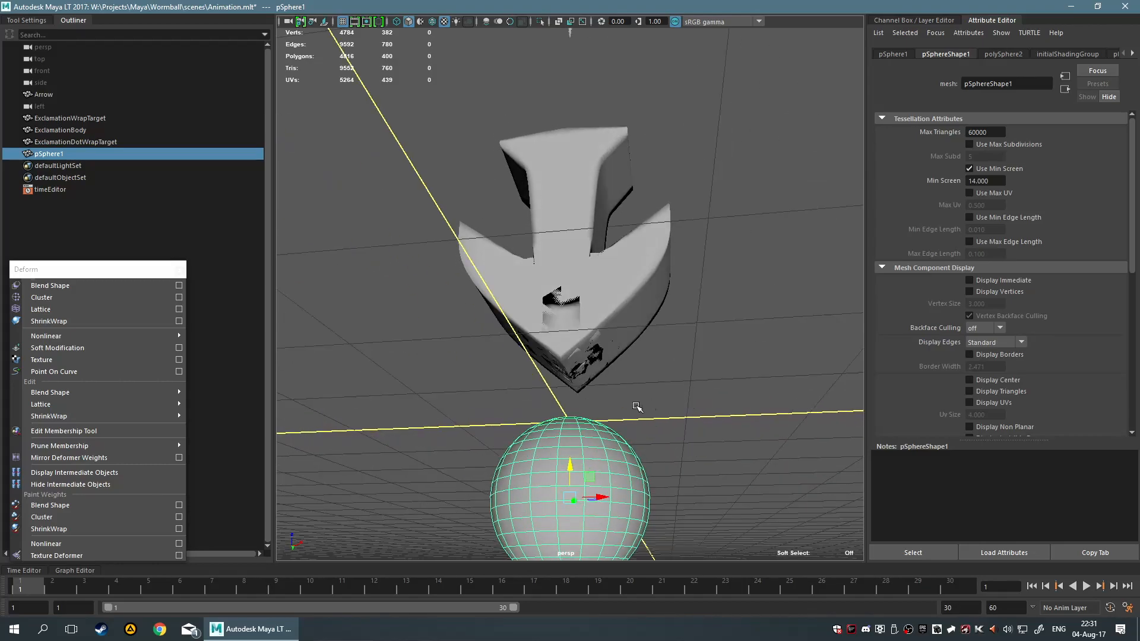
- Rename the new sphere as ExclamationDotTarget
{"action": "left_click", "coordinate": [579, 380]}
{"action": "left_click", "coordinate": [89, 143]}
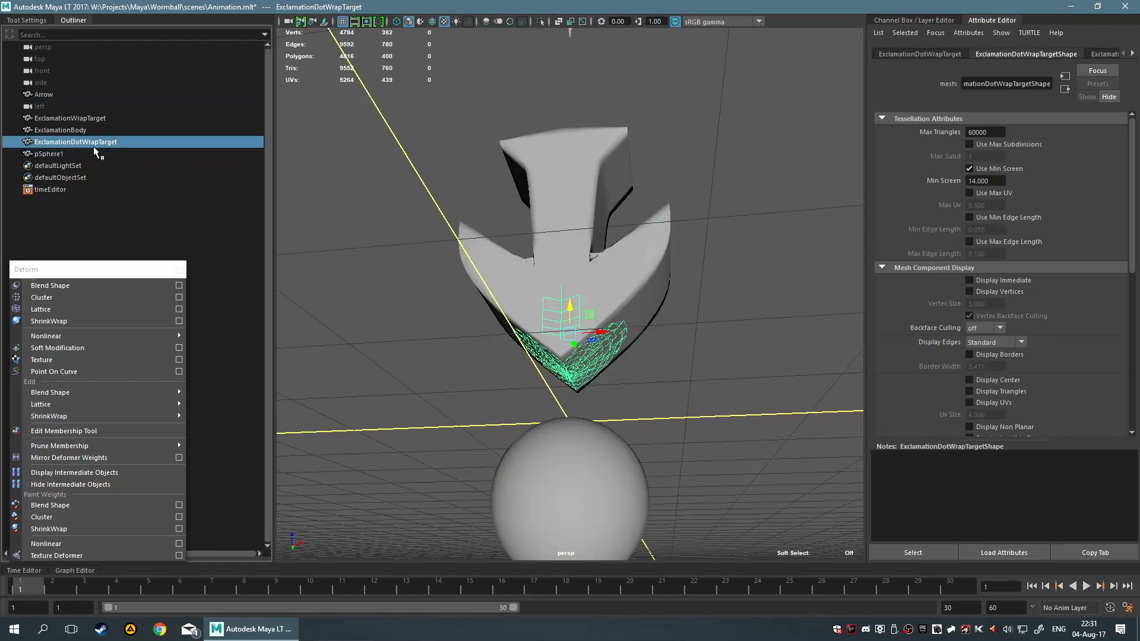
{"action": "double_click", "coordinate": [66, 154]}
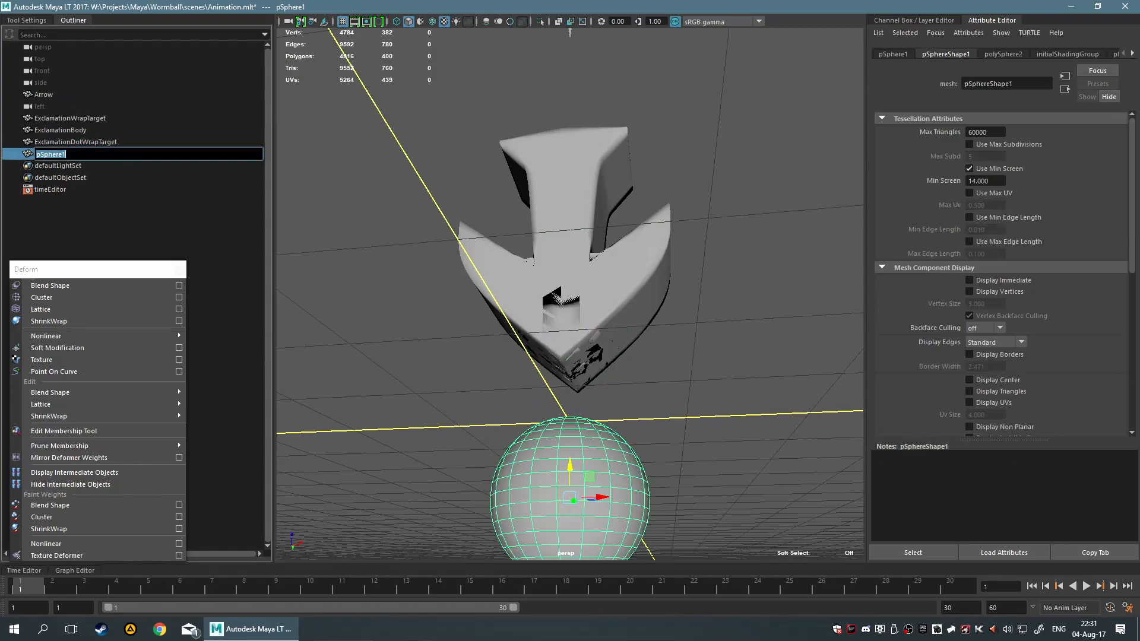
{"action": "type", "text": "ExclamationDotTarget"}
{"action": "key", "text": "Return"}
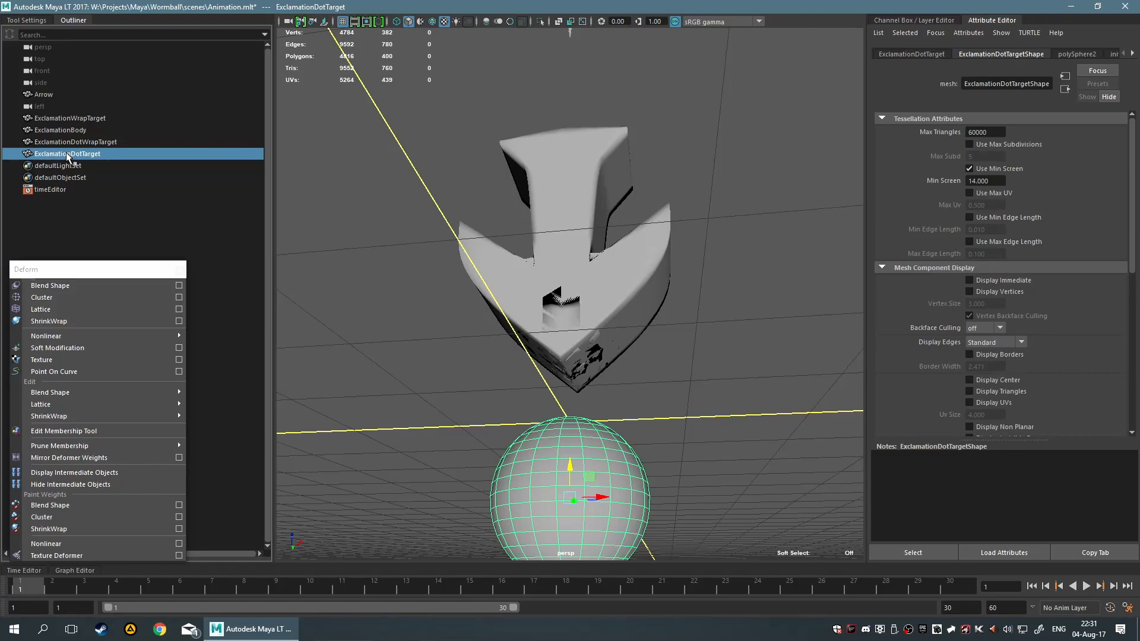
- Turn off Closest If No Intersection in ExclamationDotWrapTarget's shrinkWrap1 deformer and move the dot upward inside the Arrow
{"action": "left_click", "coordinate": [109, 142]}
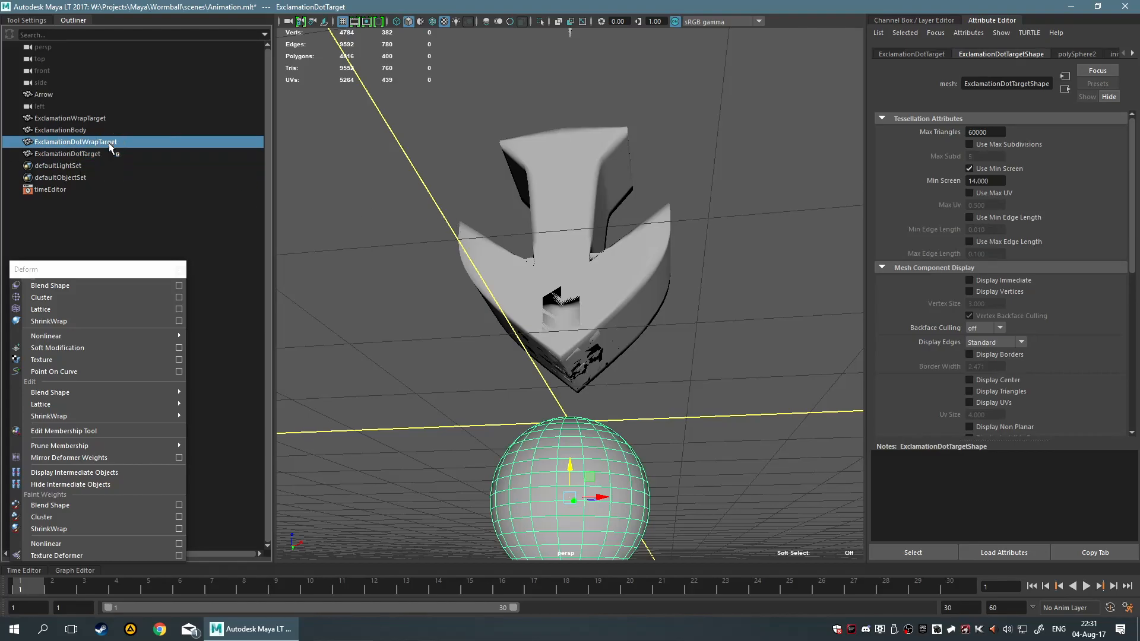
{"action": "left_click", "coordinate": [1095, 54]}
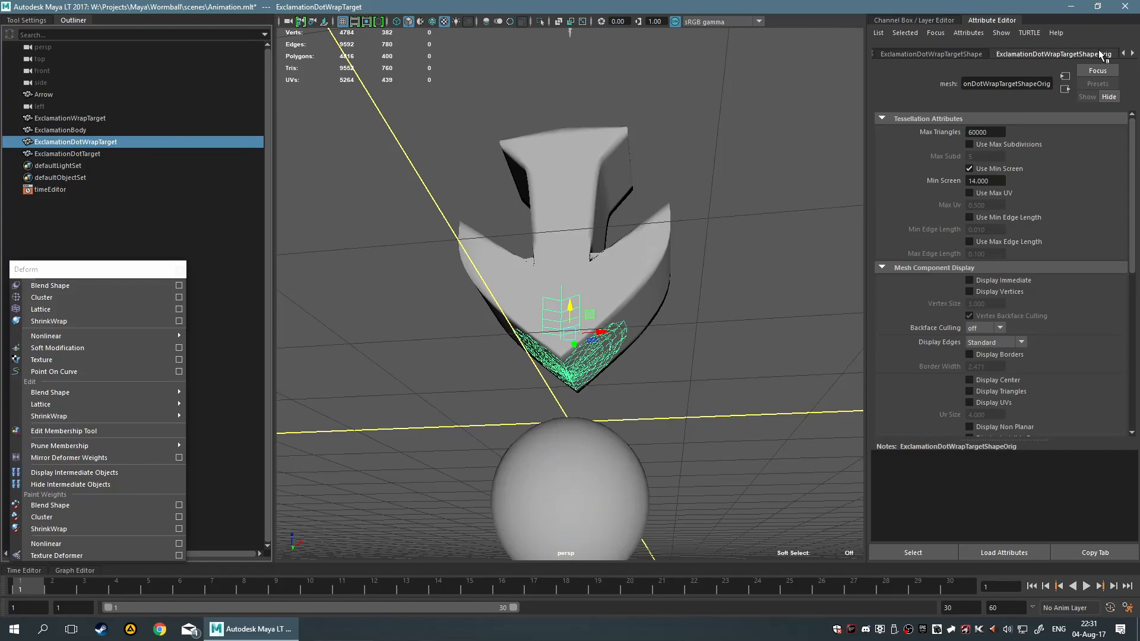
{"action": "left_click", "coordinate": [1031, 52]}
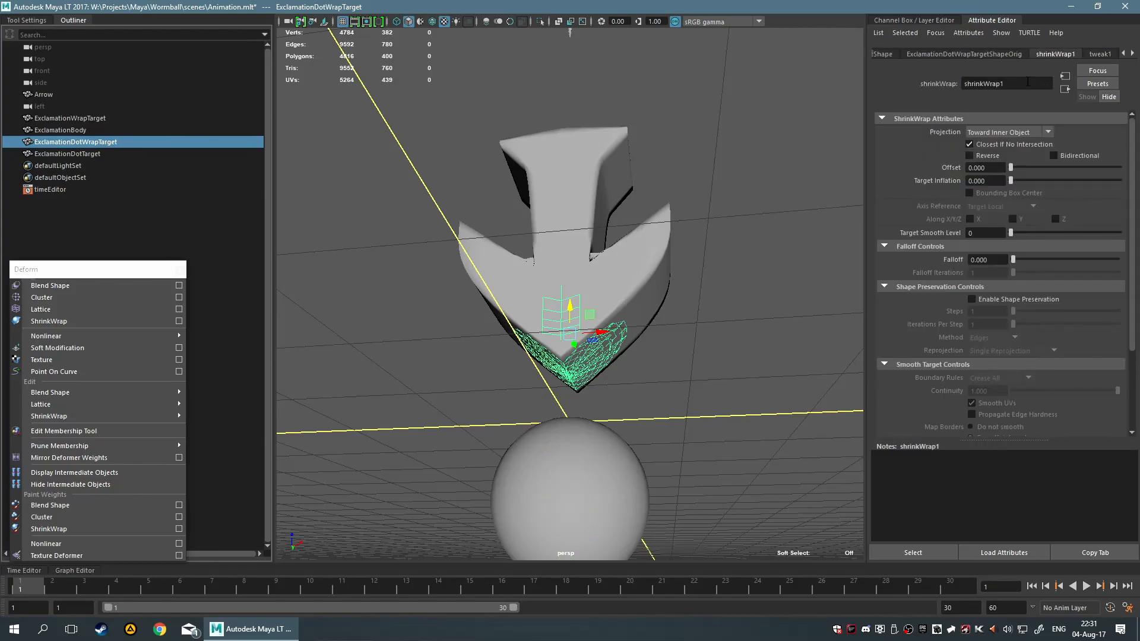
{"action": "left_click", "coordinate": [1016, 144]}
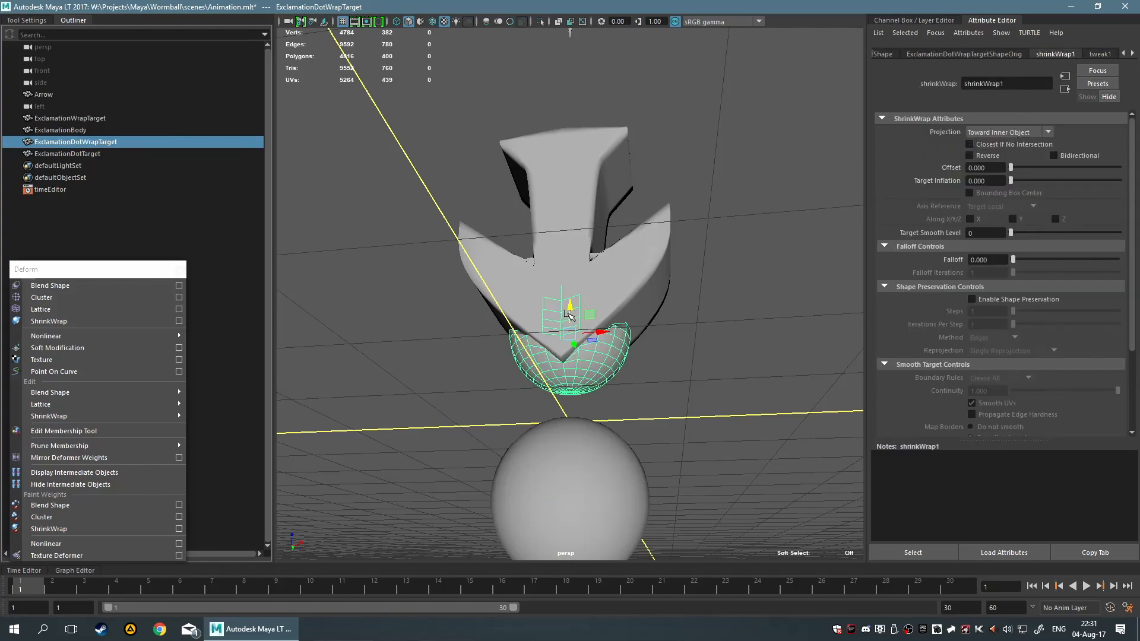
{"action": "left_click", "coordinate": [778, 333]}
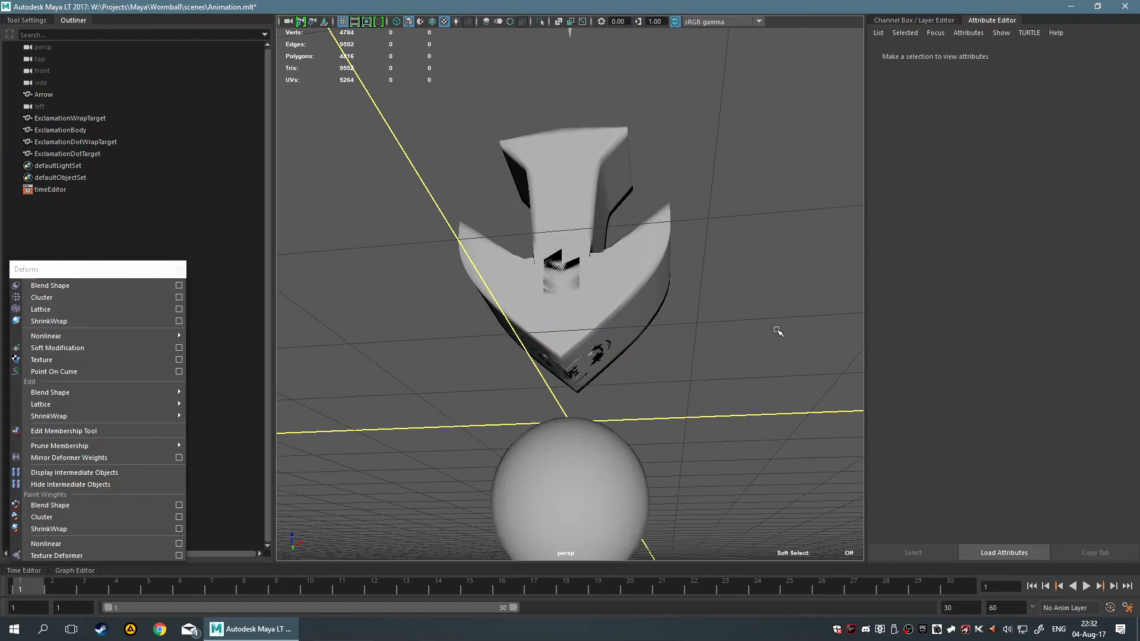
- Inspect how ExclamationDotWrapTarget projects onto the Arrow's underside, front face and inner corners
{"action": "left_click_drag", "start_coordinate": [624, 377], "coordinate": [713, 354], "text": "alt"}
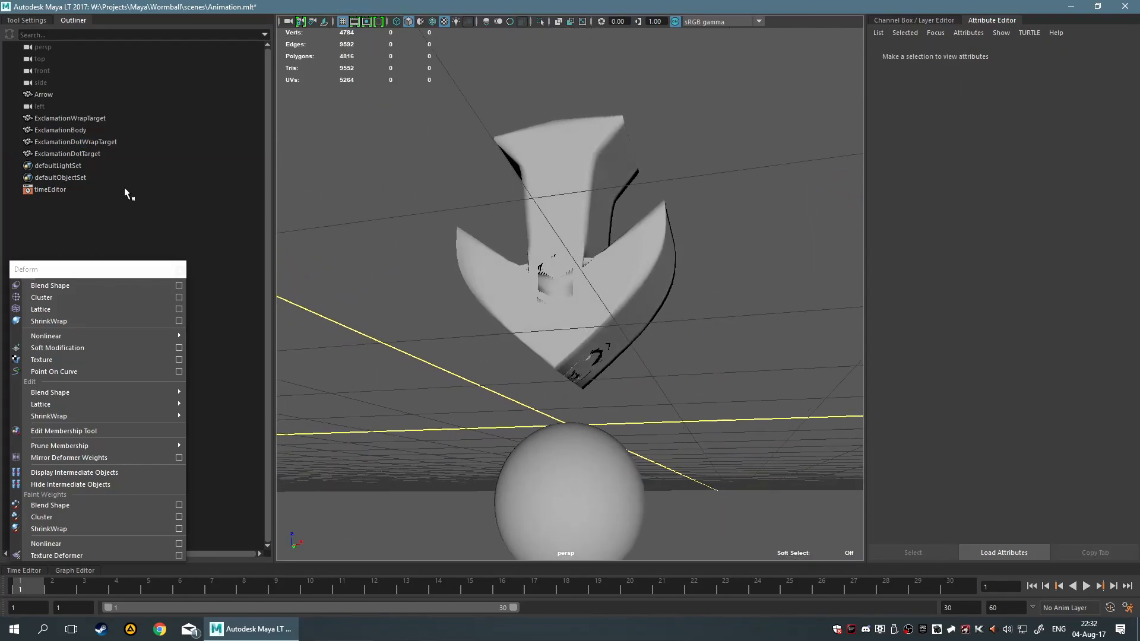
{"action": "left_click", "coordinate": [547, 290]}
{"action": "left_click", "coordinate": [75, 154]}
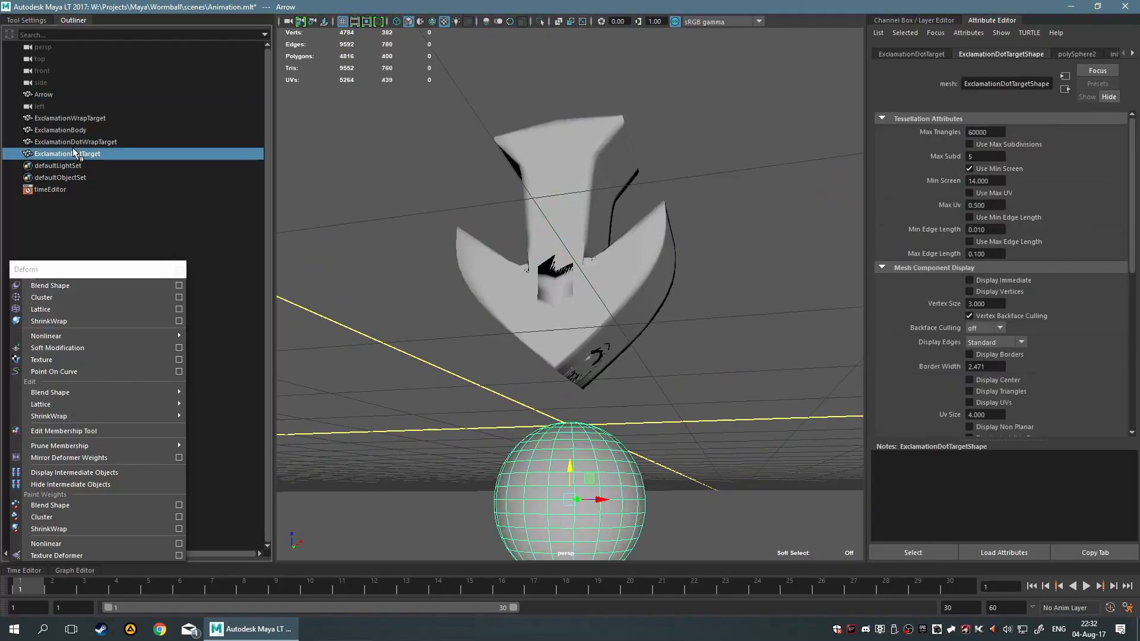
{"action": "left_click", "coordinate": [76, 143]}
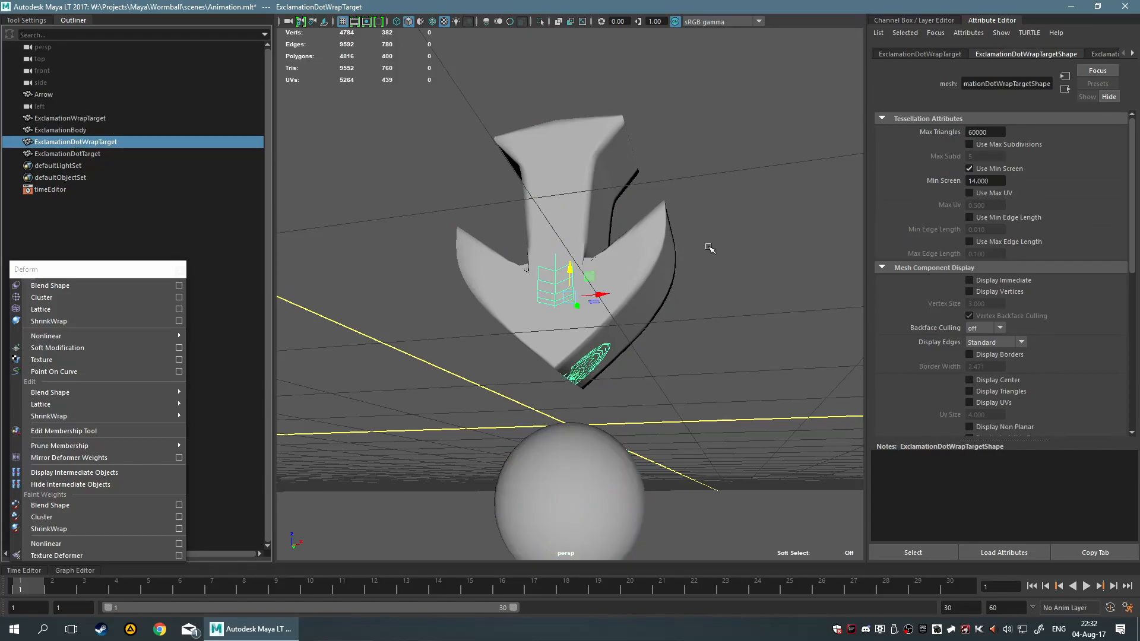
{"action": "left_click_drag", "start_coordinate": [708, 248], "coordinate": [723, 275], "text": "alt"}
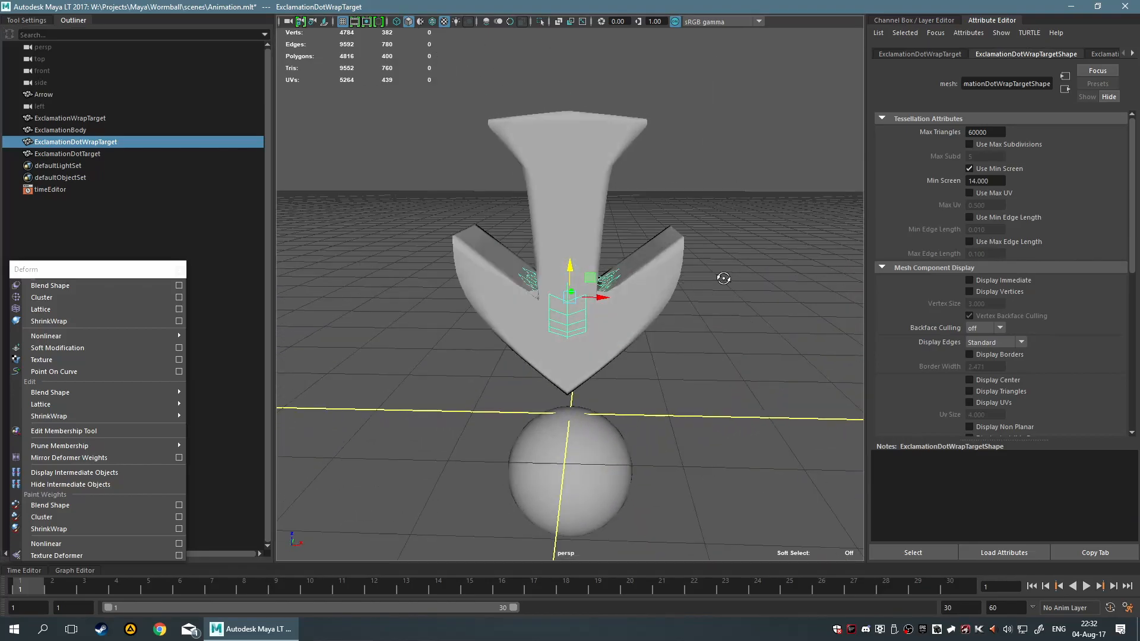
{"action": "left_click_drag", "start_coordinate": [733, 323], "coordinate": [682, 244], "text": "alt"}
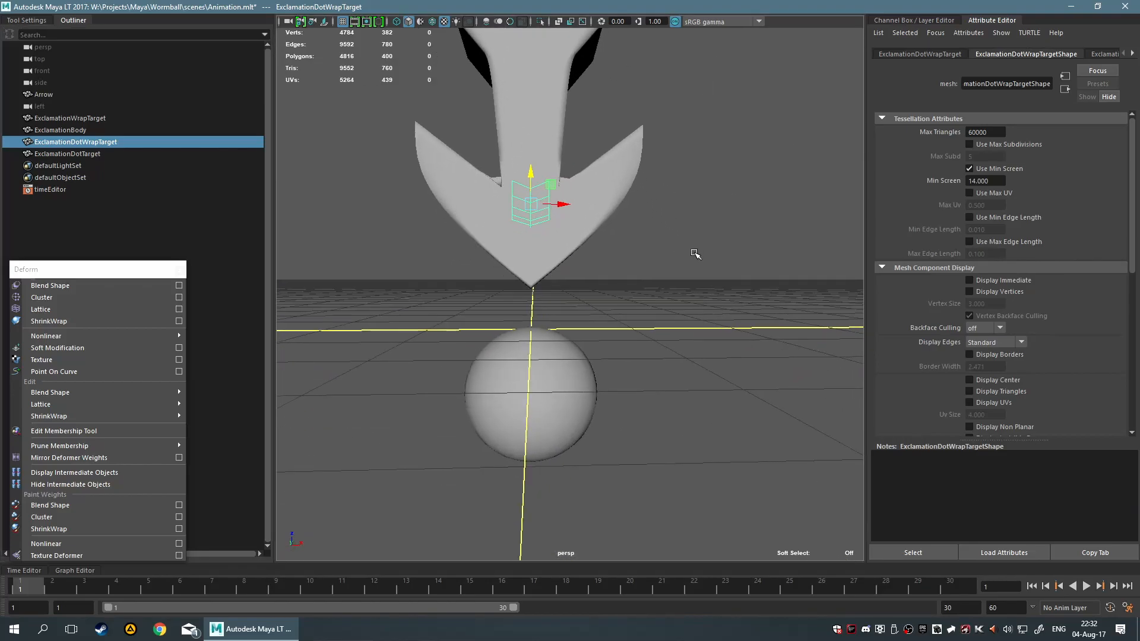
- Compare the ExclamationDotTarget sphere with the Arrow and the exclamation body in size and placement
{"action": "left_click", "coordinate": [524, 389]}
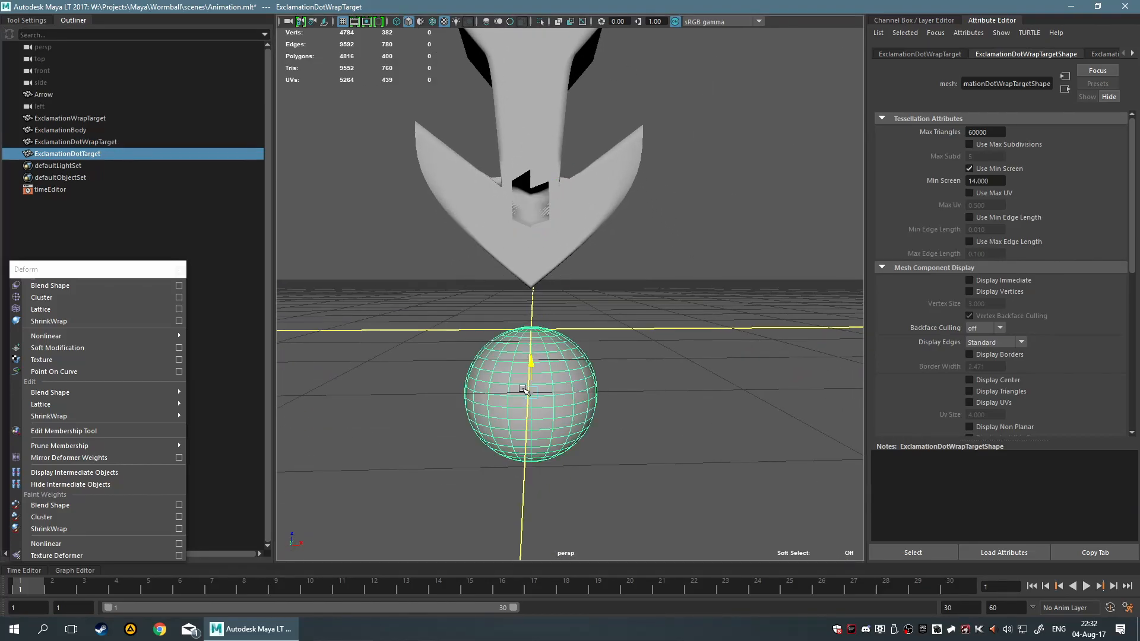
{"action": "left_click", "coordinate": [535, 218]}
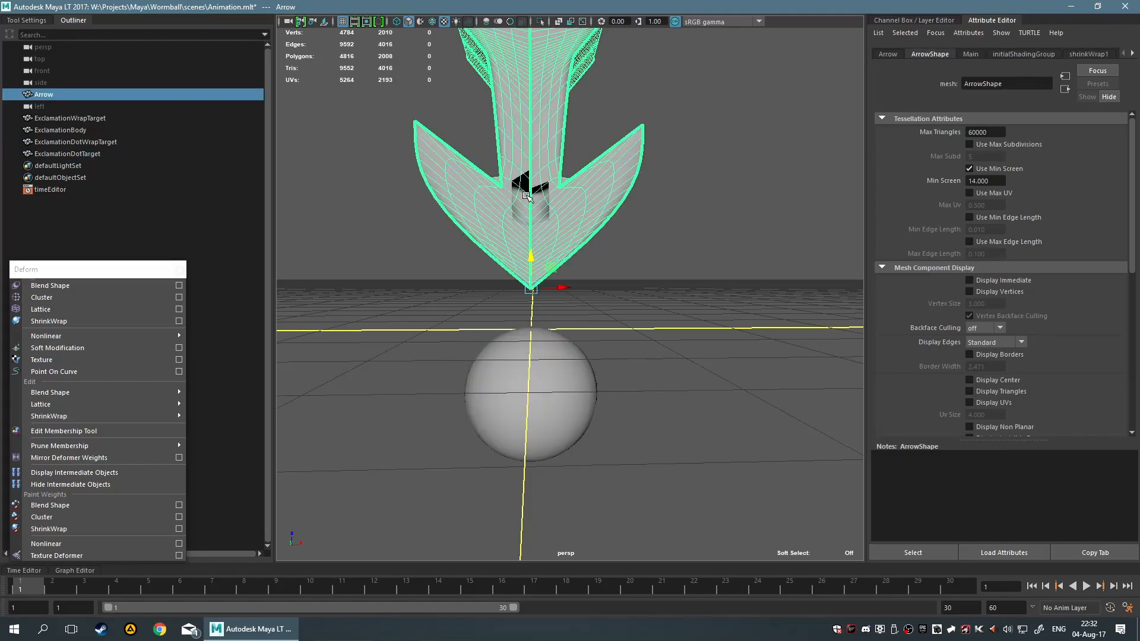
{"action": "left_click", "coordinate": [527, 387]}
{"action": "left_click", "coordinate": [688, 296]}
{"action": "scroll", "coordinate": [687, 296], "scroll_direction": "down", "scroll_amount": 5}
{"action": "scroll", "coordinate": [687, 295], "scroll_direction": "down", "scroll_amount": 2}
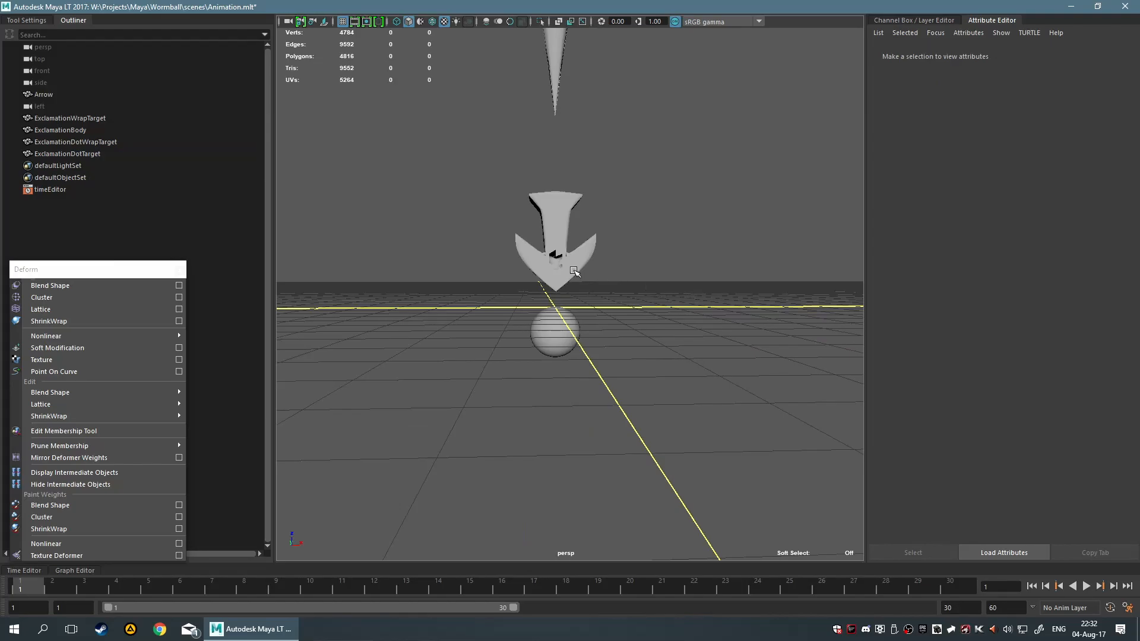
{"action": "scroll", "coordinate": [454, 215], "scroll_direction": "down", "scroll_amount": 3}
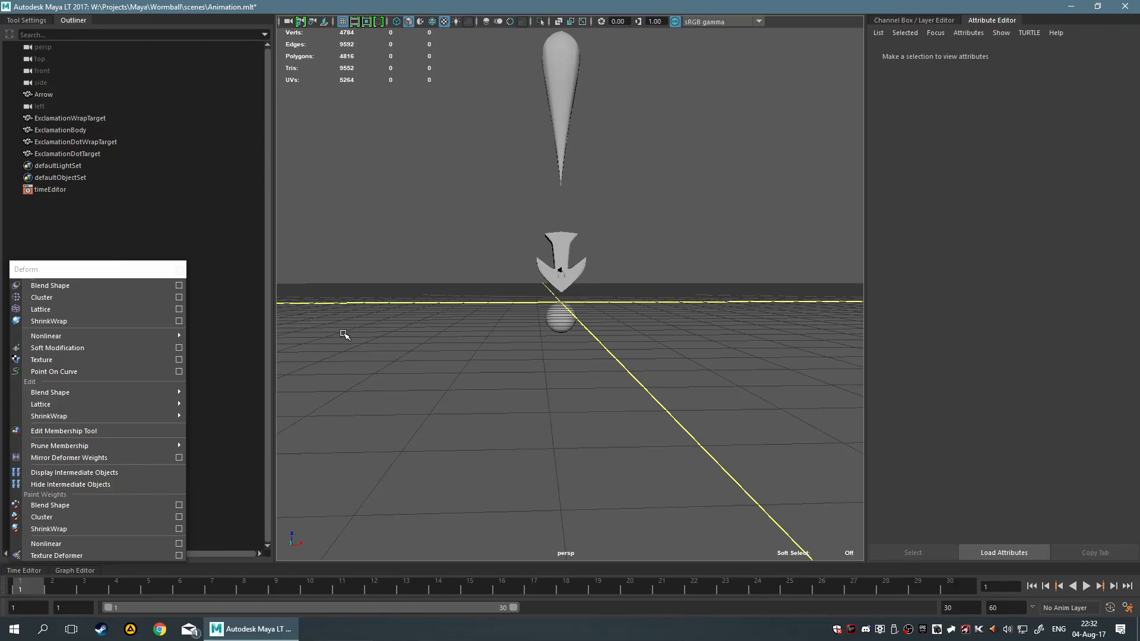
{"action": "scroll", "coordinate": [344, 334], "scroll_direction": "up", "scroll_amount": 6}
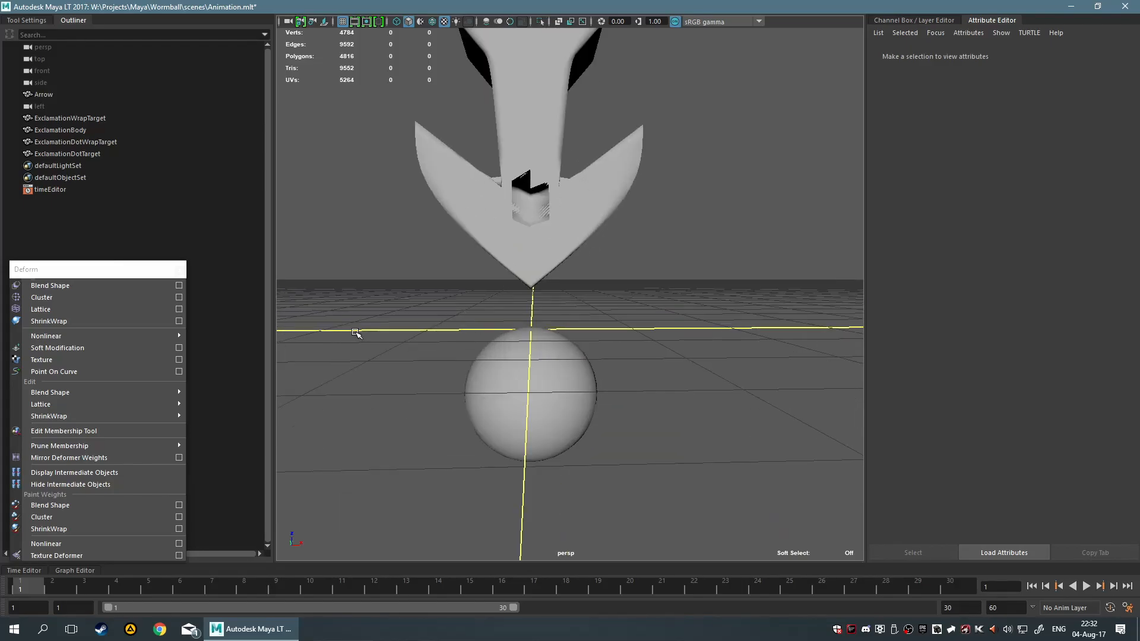
- Select ExclamationDotWrapTarget on the Arrow's underside and scale it down uniformly
{"action": "left_click_drag", "start_coordinate": [623, 300], "coordinate": [646, 249], "text": "alt"}
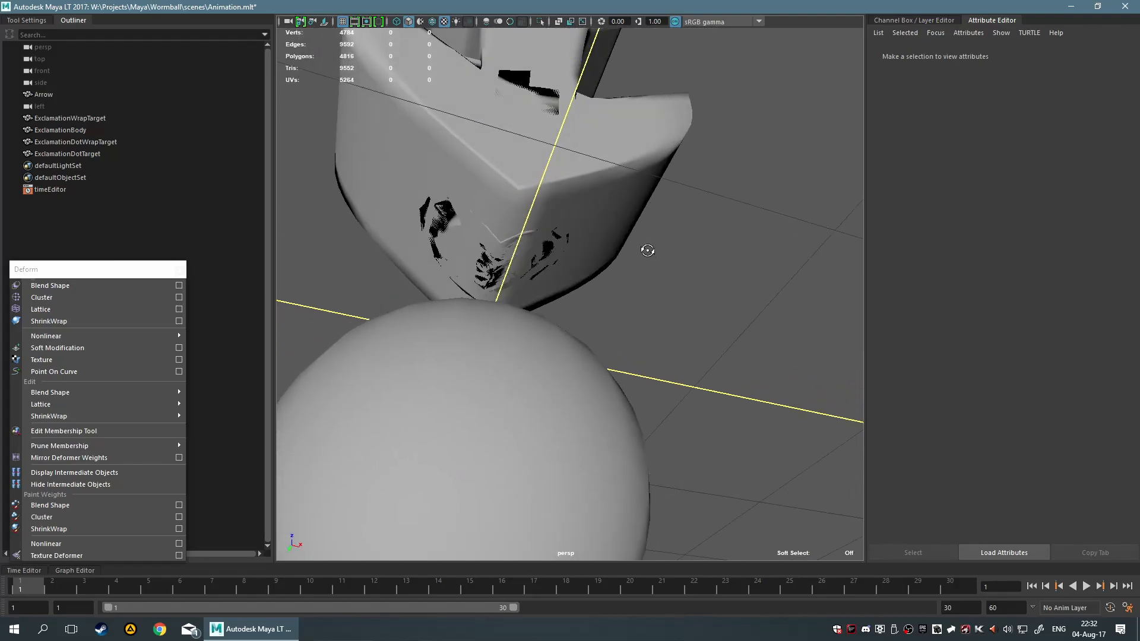
{"action": "left_click", "coordinate": [520, 248]}
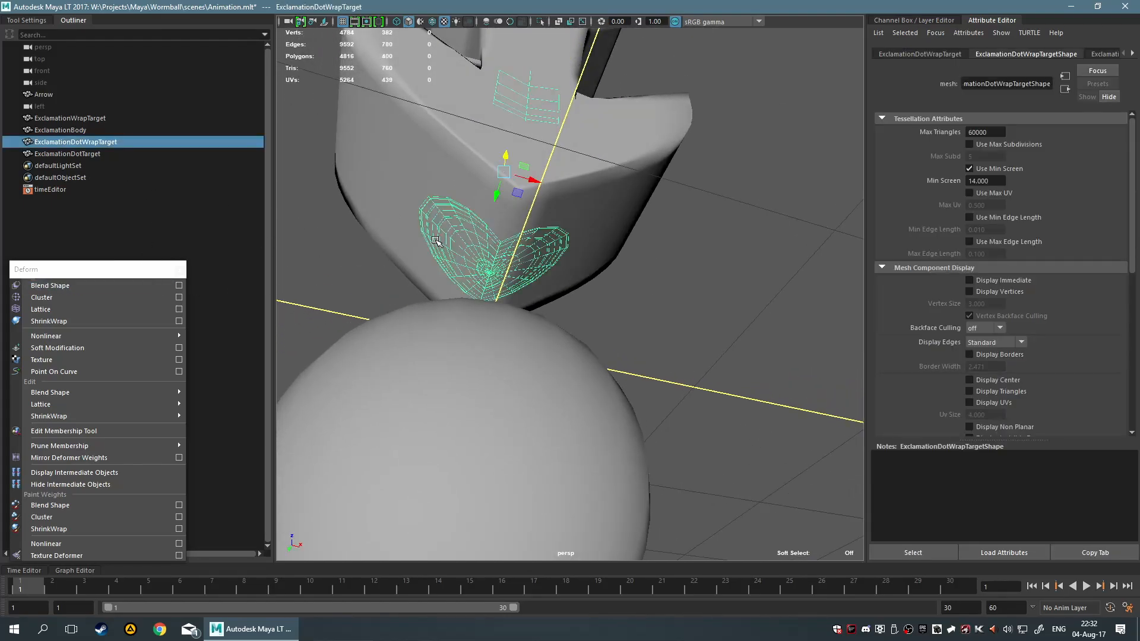
{"action": "left_click_drag", "start_coordinate": [706, 270], "coordinate": [784, 305], "text": "alt"}
{"action": "scroll", "coordinate": [634, 270], "scroll_direction": "down", "scroll_amount": 6}
{"action": "key", "text": "r"}
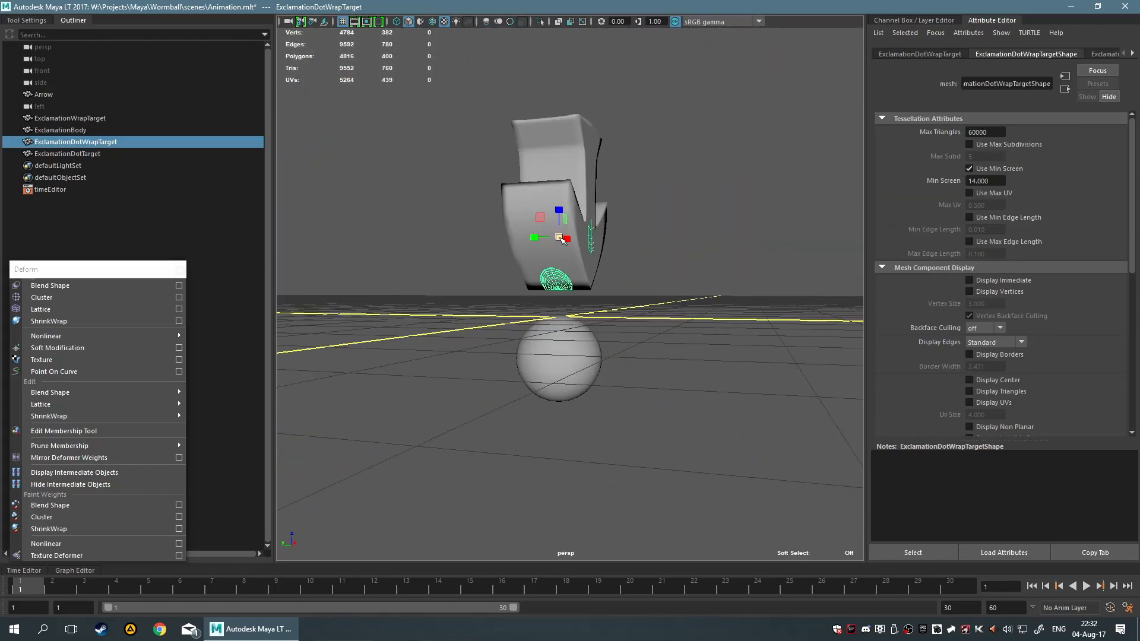
{"action": "left_click_drag", "start_coordinate": [557, 233], "coordinate": [538, 241]}
{"action": "left_click_drag", "start_coordinate": [717, 263], "coordinate": [499, 299], "text": "alt"}
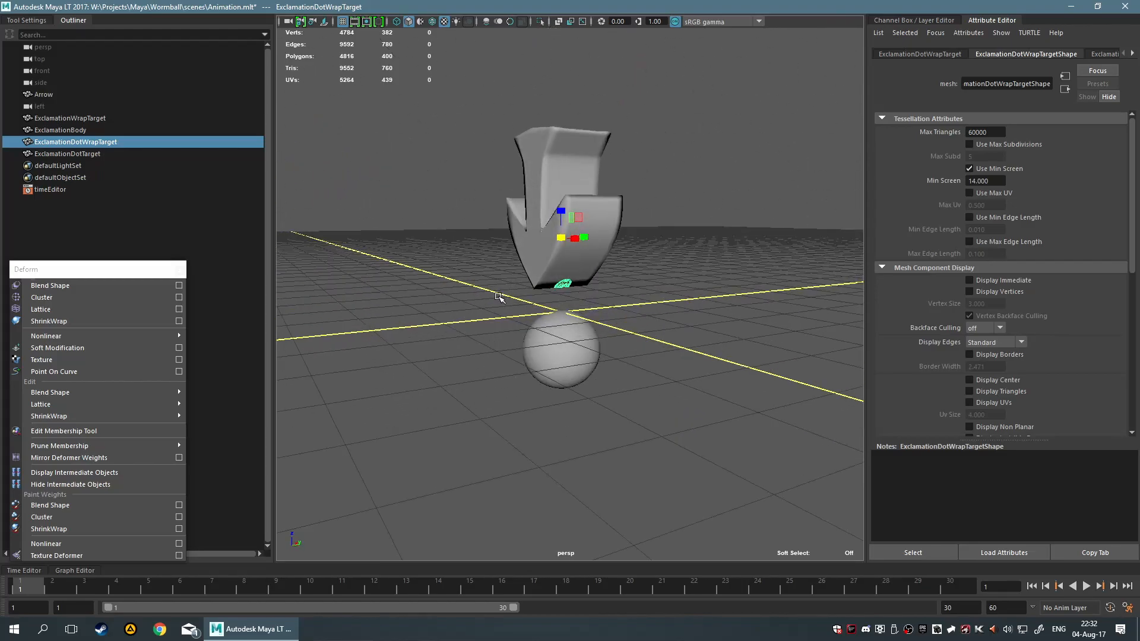
{"action": "scroll", "coordinate": [405, 336], "scroll_direction": "down", "scroll_amount": 8}
{"action": "scroll", "coordinate": [402, 336], "scroll_direction": "up", "scroll_amount": 8}
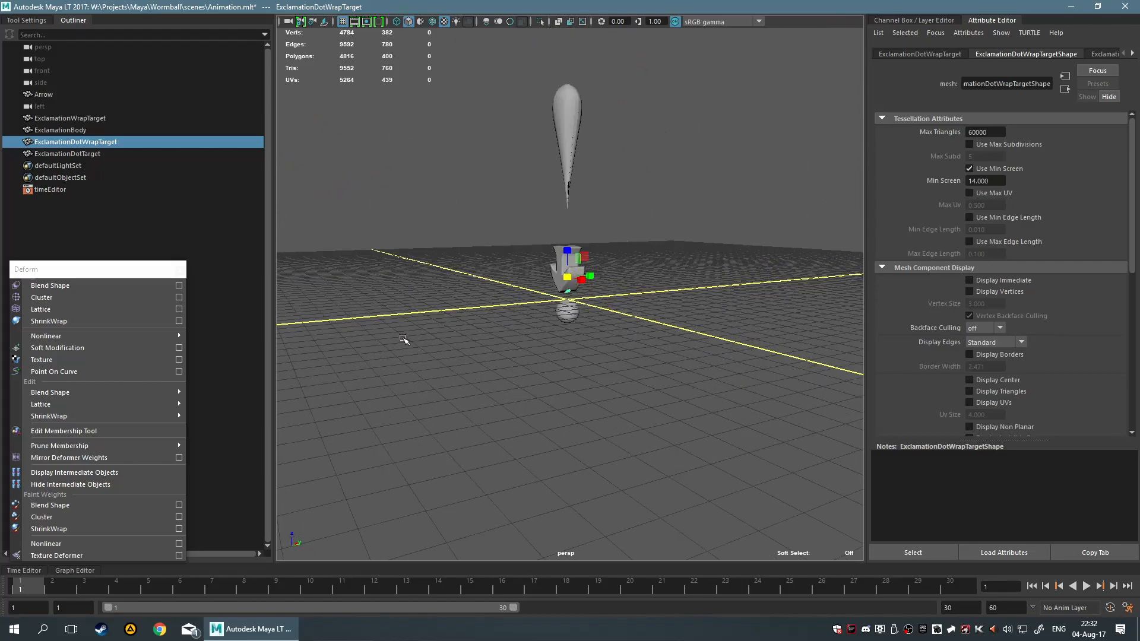
- Select ExclamationDotWrapTarget inside the Arrow and shrink it uniformly to a scale of about 0.065
{"action": "left_click_drag", "start_coordinate": [402, 336], "coordinate": [486, 348], "text": "alt"}
{"action": "scroll", "coordinate": [487, 349], "scroll_direction": "down", "scroll_amount": 7}
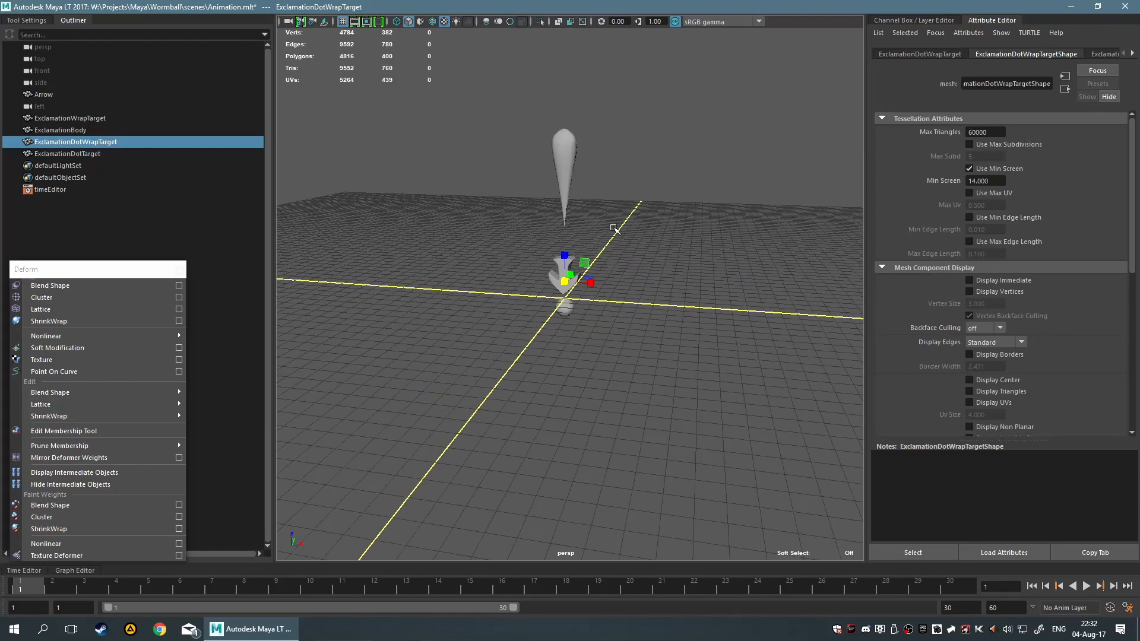
{"action": "scroll", "coordinate": [614, 228], "scroll_direction": "up", "scroll_amount": 8}
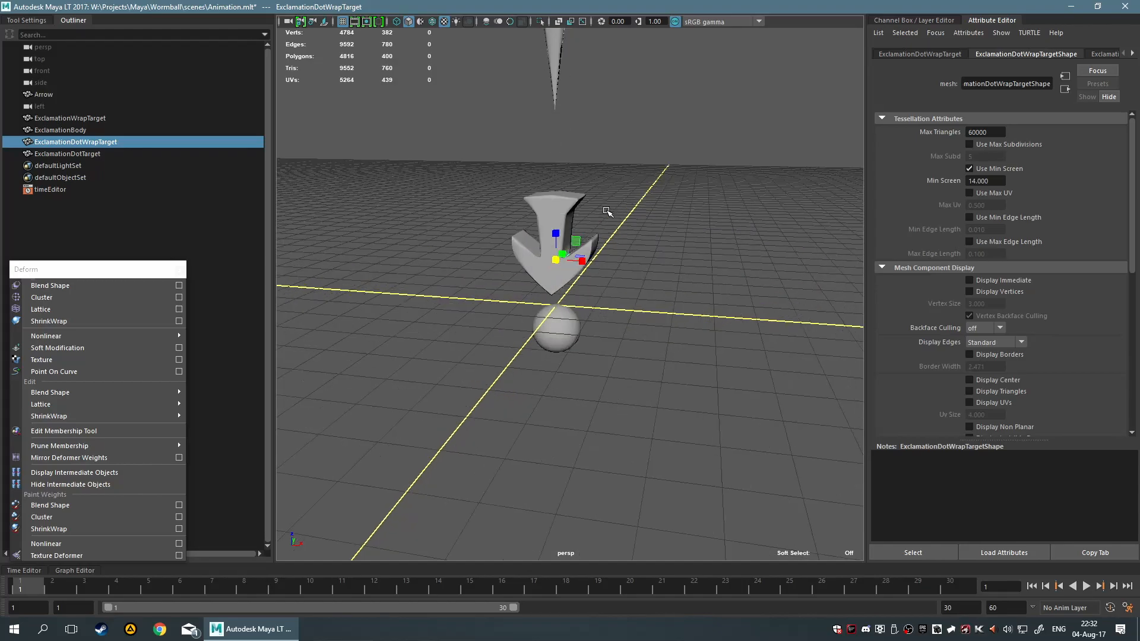
{"action": "left_click", "coordinate": [687, 333]}
{"action": "left_click_drag", "start_coordinate": [687, 333], "coordinate": [387, 321], "text": "alt"}
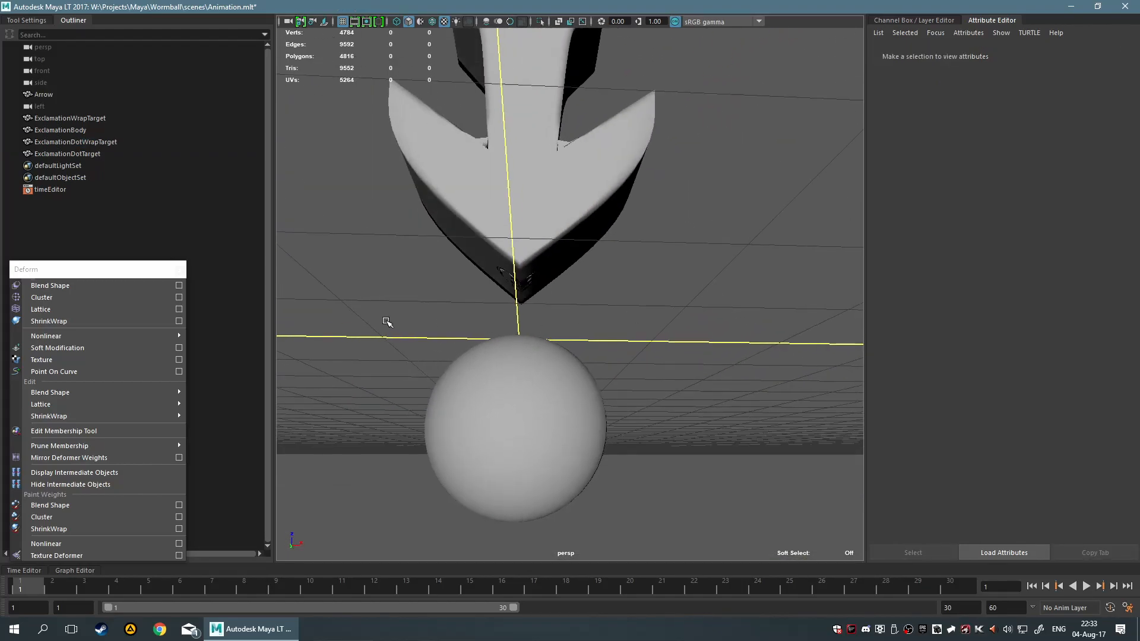
{"action": "left_click", "coordinate": [522, 283]}
{"action": "left_click", "coordinate": [113, 155]}
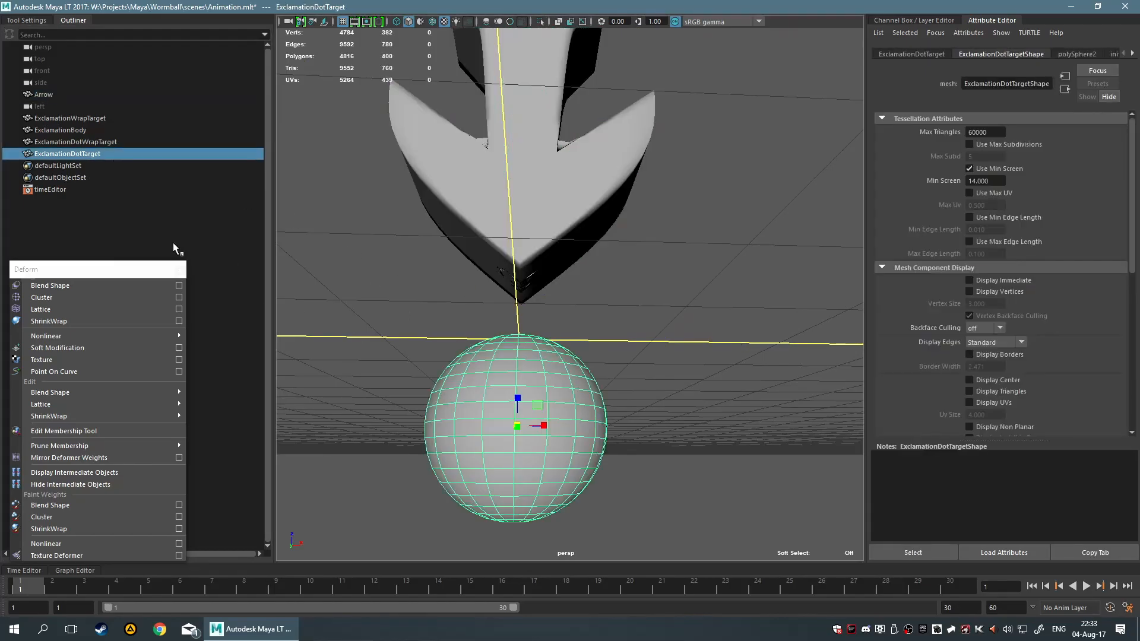
{"action": "left_click_drag", "start_coordinate": [70, 144], "coordinate": [83, 155]}
{"action": "left_click", "coordinate": [85, 179]}
{"action": "left_click", "coordinate": [83, 154]}
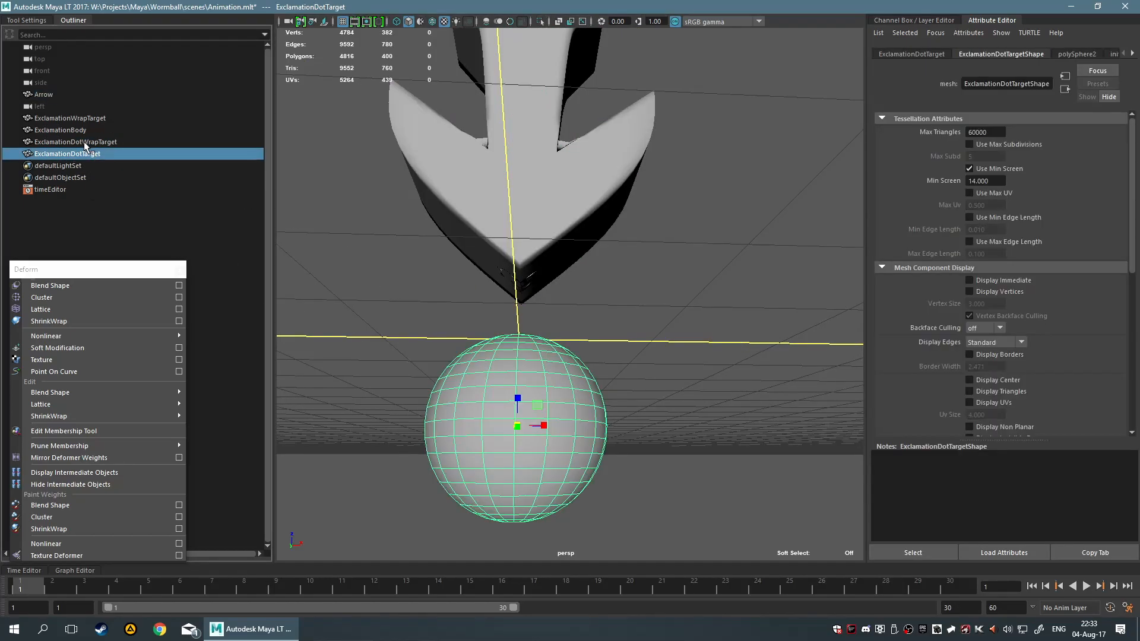
{"action": "left_click", "coordinate": [83, 142]}
{"action": "left_click_drag", "start_coordinate": [522, 192], "coordinate": [429, 215]}
{"action": "left_click_drag", "start_coordinate": [682, 295], "coordinate": [675, 319], "text": "alt"}
{"action": "left_click", "coordinate": [674, 318]}
- Collapse the Outliner and show the Channel Box with the layer editor
{"action": "mouse_move", "coordinate": [689, 262]}
{"action": "left_mouse_down", "text": "alt"}
{"action": "mouse_move", "coordinate": [623, 226]}
{"action": "mouse_move", "coordinate": [619, 204]}
{"action": "mouse_move", "coordinate": [748, 285]}
{"action": "mouse_move", "coordinate": [687, 280]}
{"action": "left_mouse_up", "text": "alt"}
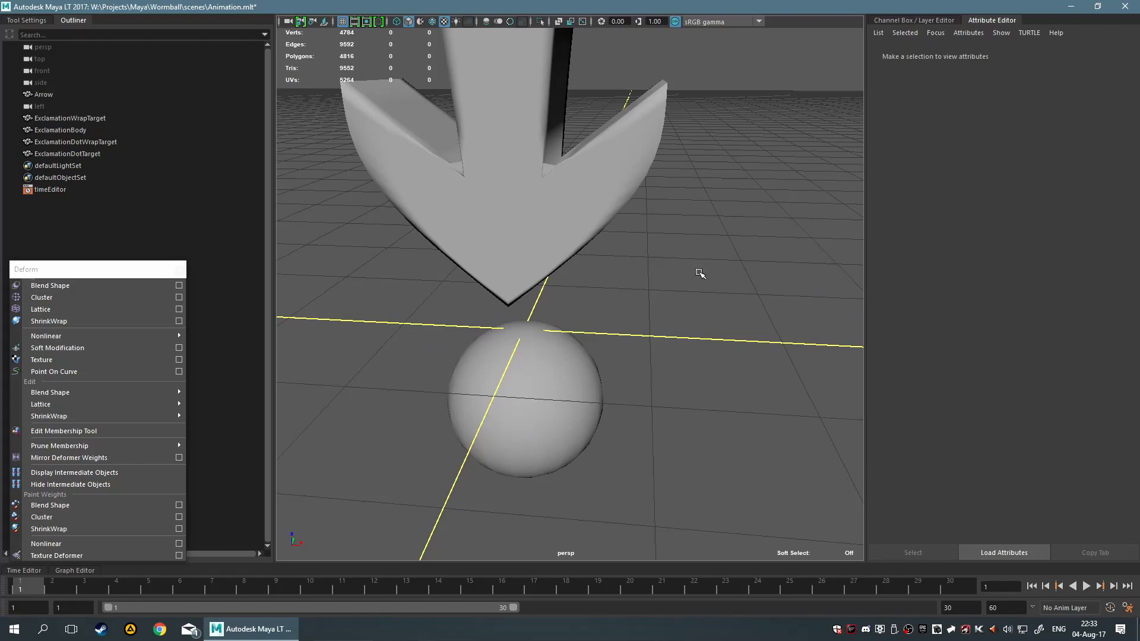
{"action": "scroll", "coordinate": [697, 277], "scroll_direction": "down", "scroll_amount": 5}
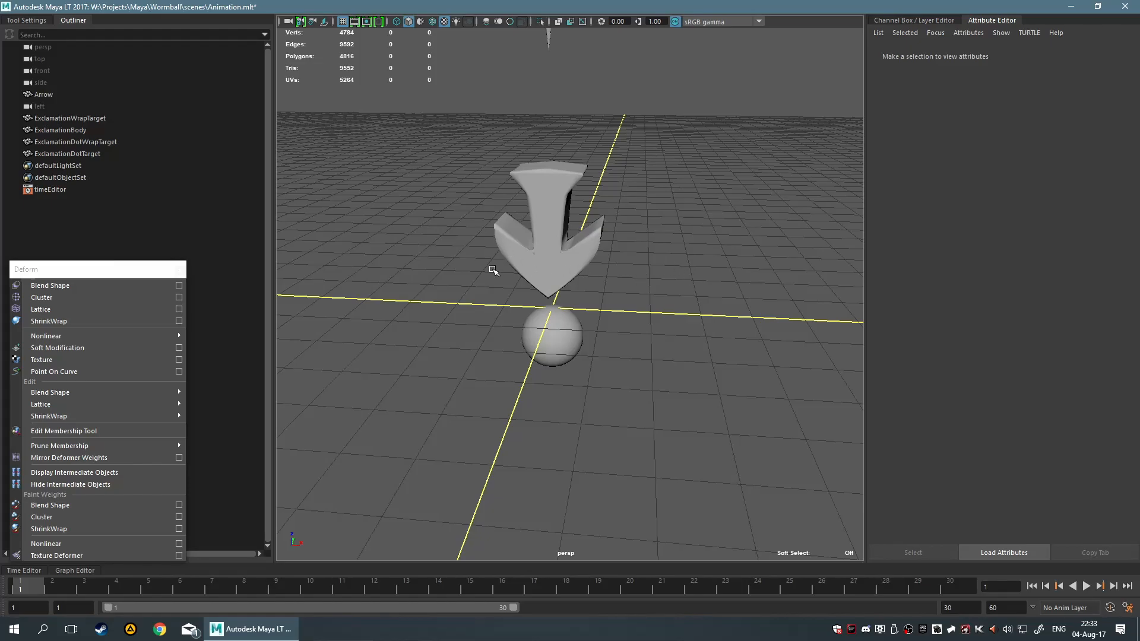
{"action": "scroll", "coordinate": [618, 285], "scroll_direction": "down", "scroll_amount": 3}
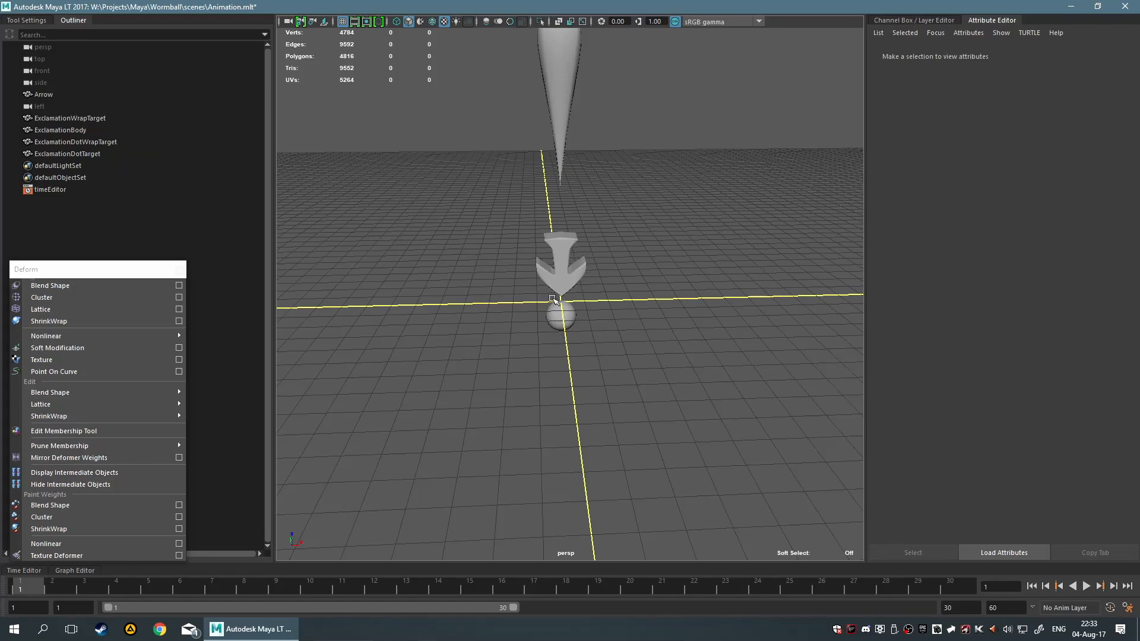
{"action": "left_click", "coordinate": [76, 20]}
{"action": "scroll", "coordinate": [504, 313], "scroll_direction": "up", "scroll_amount": 5}
{"action": "left_click_drag", "start_coordinate": [504, 313], "coordinate": [570, 222], "text": "alt"}
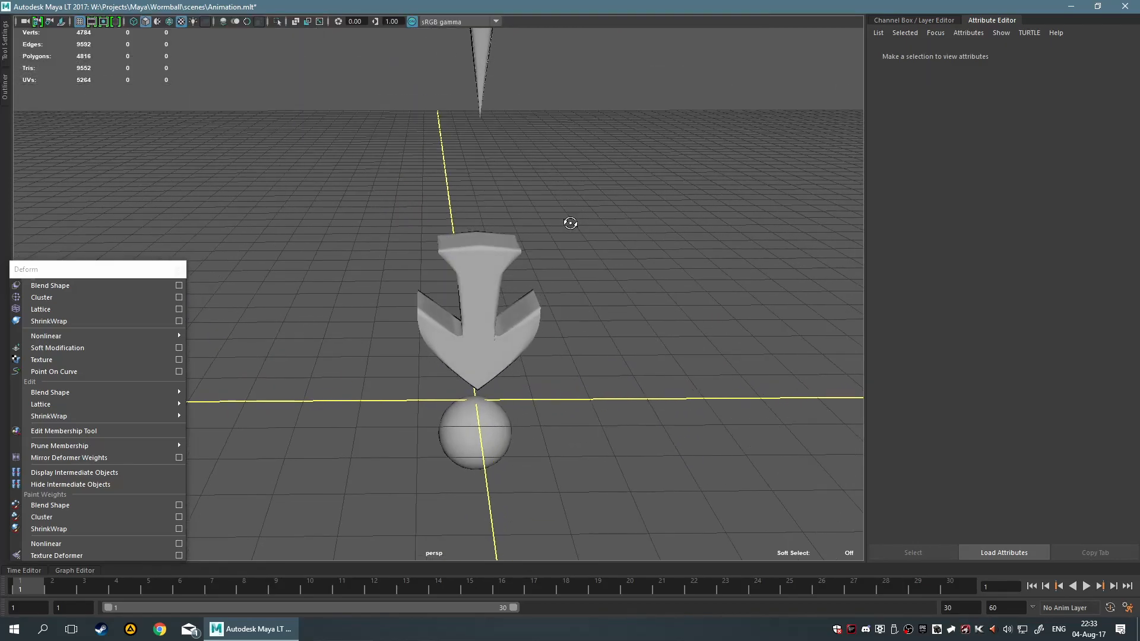
{"action": "left_click", "coordinate": [927, 17]}
{"action": "left_click_drag", "start_coordinate": [711, 163], "coordinate": [690, 249], "text": "alt"}
{"action": "left_click_drag", "start_coordinate": [597, 261], "coordinate": [656, 198], "text": "alt"}
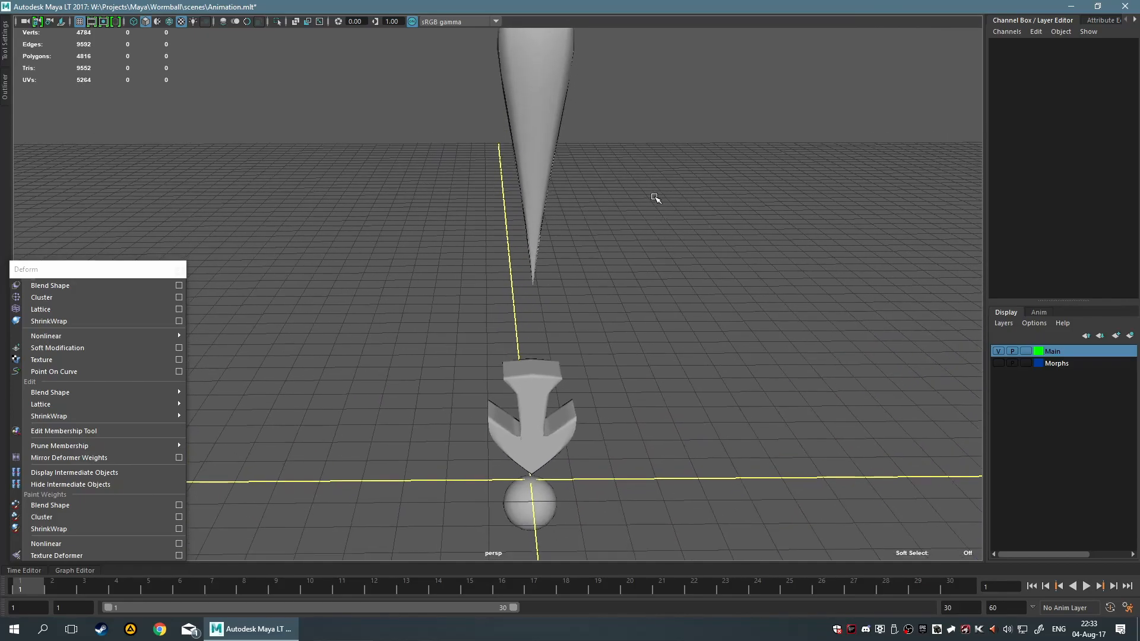
- Select the Arrow and move it with grid snapping to Translate X 0, Y 0, Z 2
{"action": "left_click", "coordinate": [541, 209]}
{"action": "left_click_drag", "start_coordinate": [733, 267], "coordinate": [622, 212], "text": "alt"}
{"action": "left_click", "coordinate": [548, 221]}
{"action": "key", "text": "w"}
{"action": "middle_click_drag", "start_coordinate": [675, 190], "coordinate": [661, 232], "text": "alt"}
{"action": "left_click_drag", "start_coordinate": [510, 295], "coordinate": [509, 304]}
{"action": "left_click_drag", "start_coordinate": [600, 232], "coordinate": [647, 362], "text": "alt"}
{"action": "left_click_drag", "start_coordinate": [580, 291], "coordinate": [555, 339], "text": "alt"}
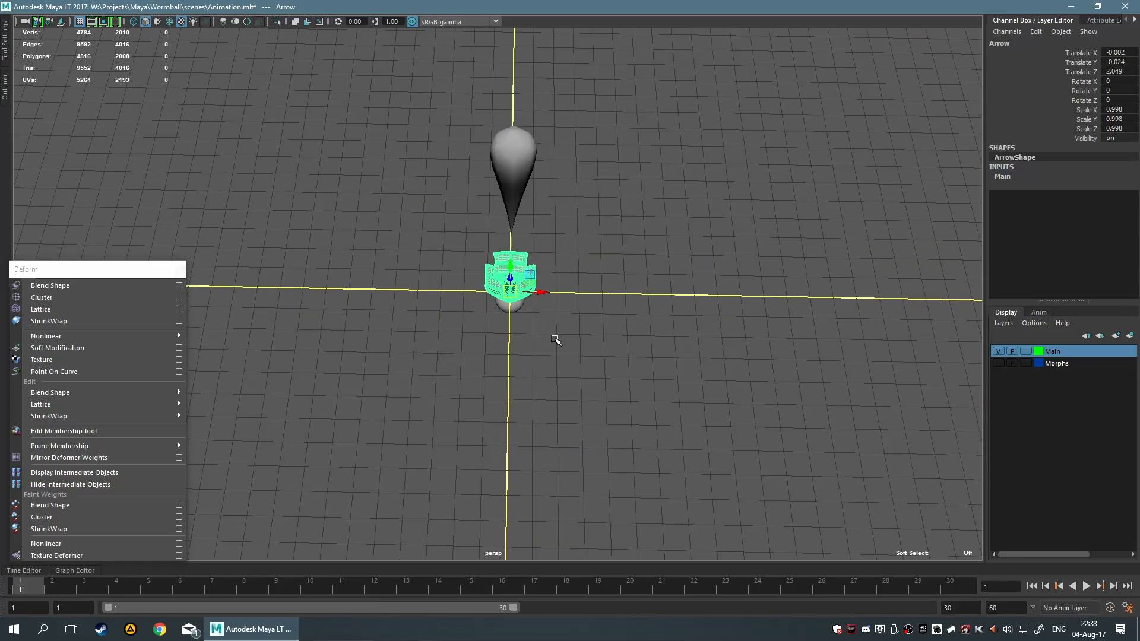
{"action": "right_click_drag", "start_coordinate": [556, 339], "coordinate": [796, 333], "text": "alt"}
{"action": "left_click_drag", "start_coordinate": [796, 333], "coordinate": [730, 274], "text": "alt"}
{"action": "key", "text": "x"}
{"action": "left_click_drag", "start_coordinate": [501, 309], "coordinate": [493, 363]}
{"action": "left_click", "coordinate": [682, 301]}
{"action": "left_click", "coordinate": [521, 366]}
{"action": "left_click", "coordinate": [649, 300]}
- Select ExclamationBody and the Arrow as the base, and create a blend shape with World origin
{"action": "left_click_drag", "start_coordinate": [718, 236], "coordinate": [634, 224], "text": "alt"}
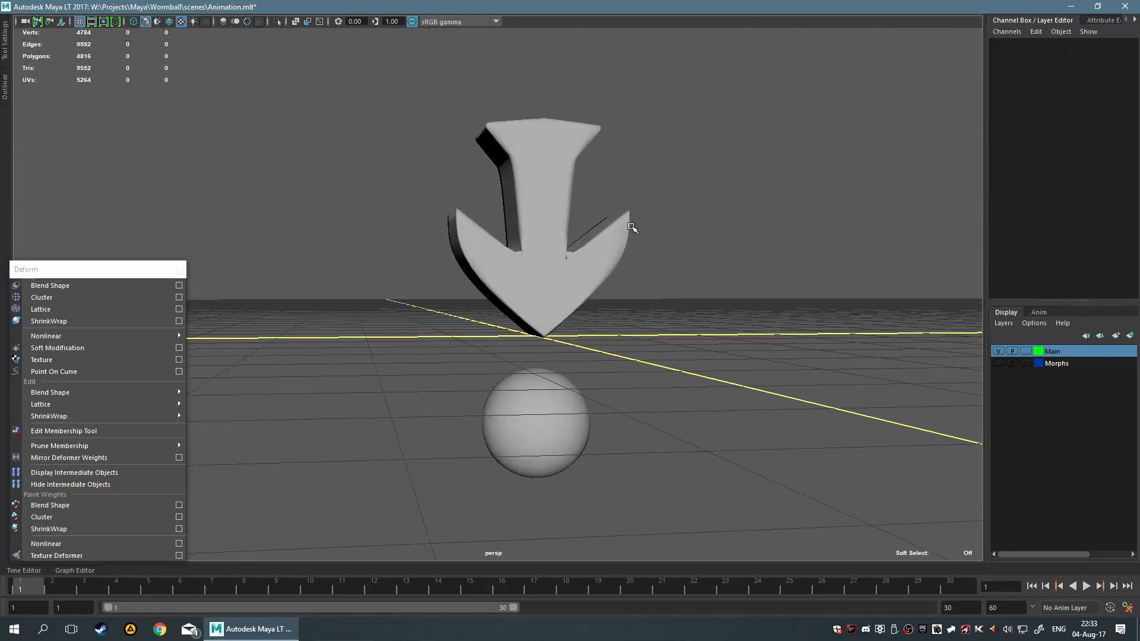
{"action": "left_click", "coordinate": [576, 269]}
{"action": "mouse_move", "coordinate": [691, 338]}
{"action": "left_mouse_down", "text": "alt"}
{"action": "mouse_move", "coordinate": [644, 330]}
{"action": "mouse_move", "coordinate": [677, 340]}
{"action": "left_mouse_up", "text": "alt"}
{"action": "scroll", "coordinate": [691, 336], "scroll_direction": "down", "scroll_amount": 4}
{"action": "left_click", "coordinate": [526, 58]}
{"action": "scroll", "coordinate": [616, 196], "scroll_direction": "down", "scroll_amount": 2}
{"action": "left_click", "coordinate": [526, 254]}
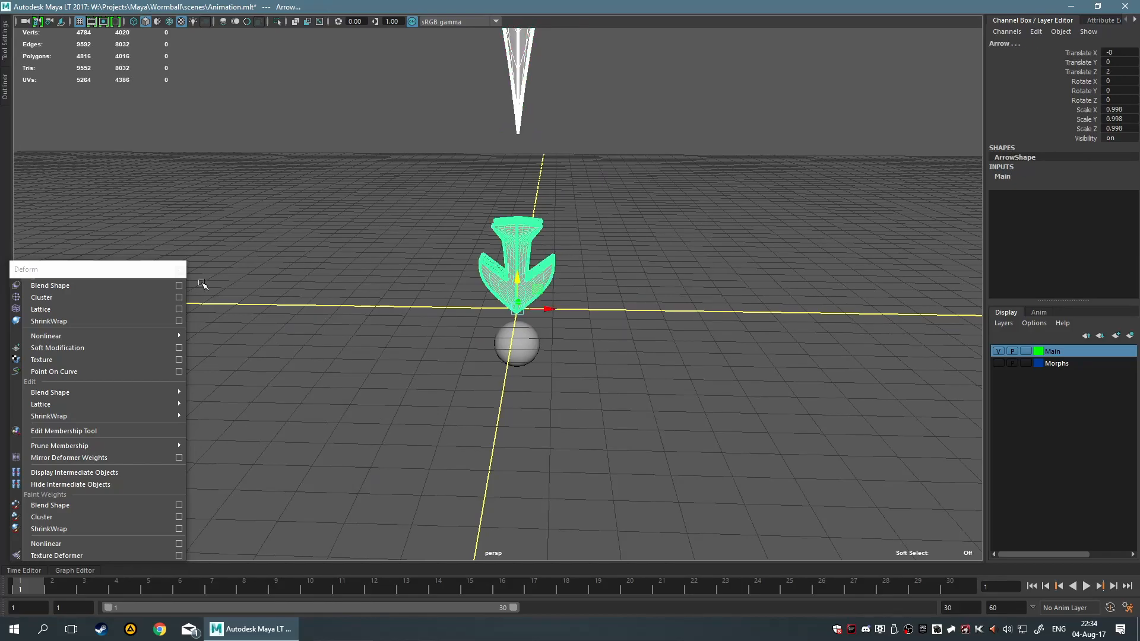
{"action": "left_click", "coordinate": [179, 286]}
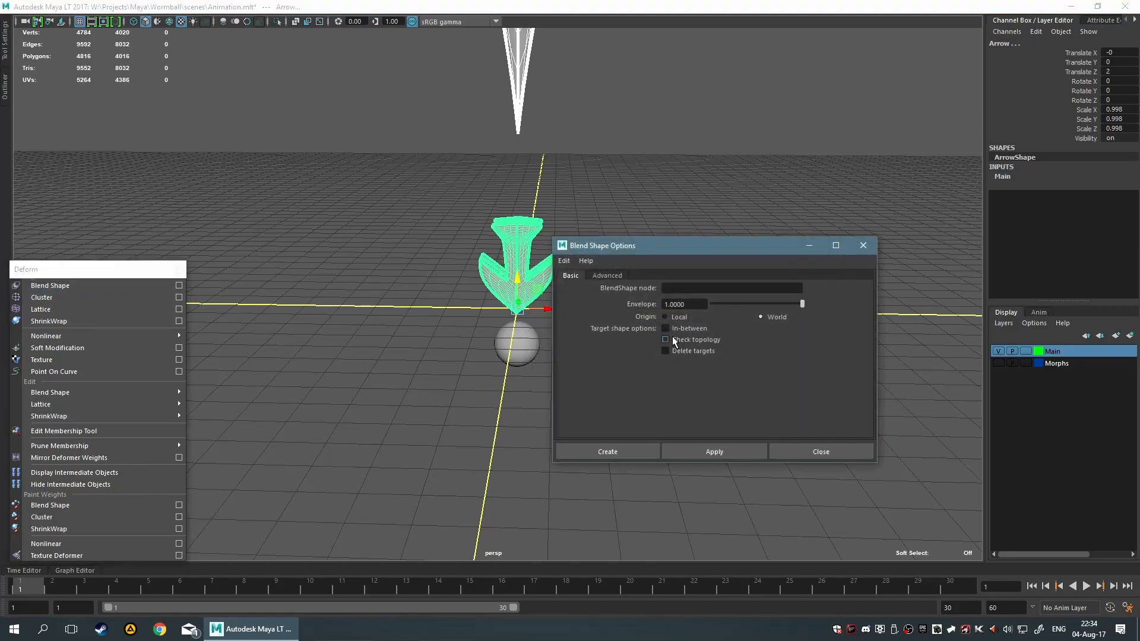
{"action": "left_click", "coordinate": [599, 451]}
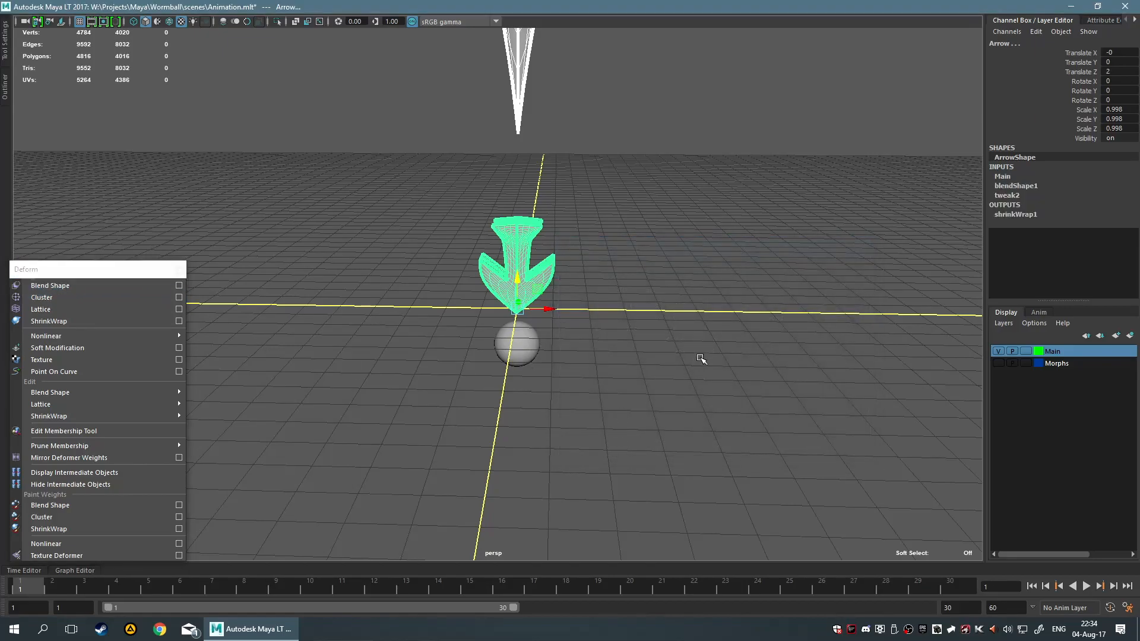
- Select only the original ExclamationBody mesh above the Arrow and hide it
{"action": "left_click_drag", "start_coordinate": [695, 358], "coordinate": [657, 260], "text": "alt"}
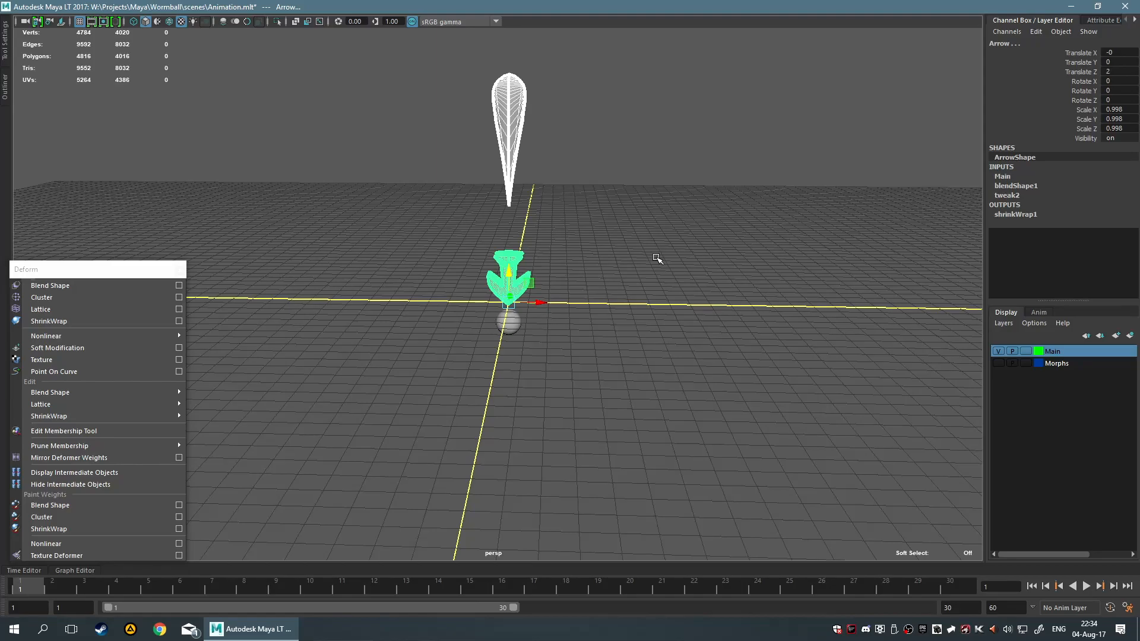
{"action": "left_click", "coordinate": [638, 252]}
{"action": "left_click", "coordinate": [509, 136]}
{"action": "key", "text": "Delete"}
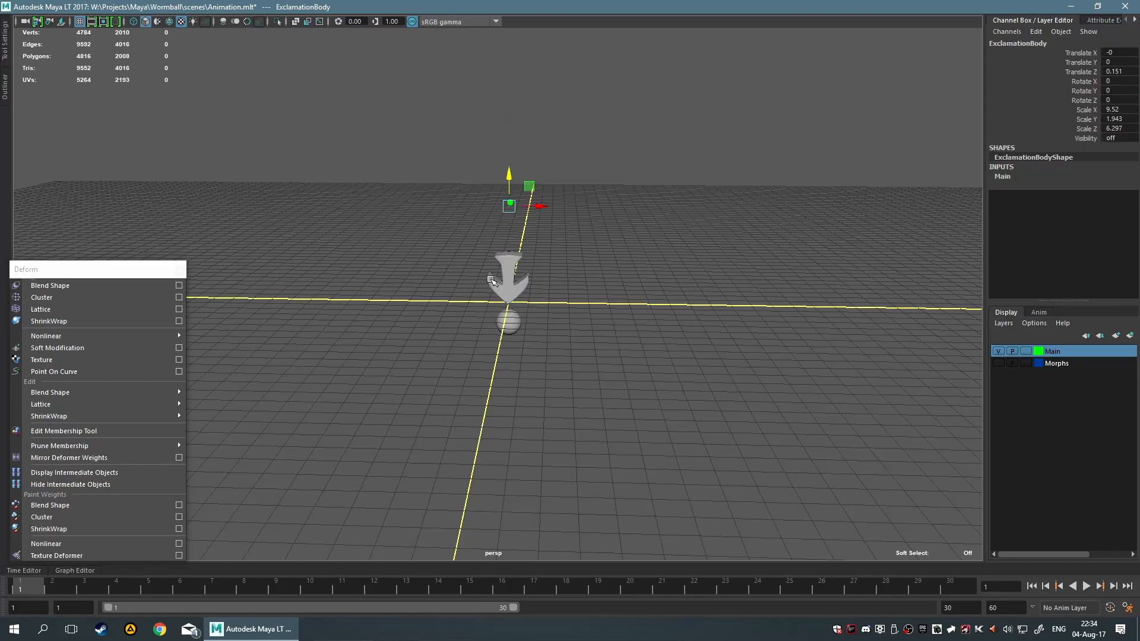
- Select the Arrow and test blendShape1 by changing its ExclamationBody weight to 1 and back to 0
{"action": "left_click", "coordinate": [508, 278]}
{"action": "left_click", "coordinate": [1030, 215]}
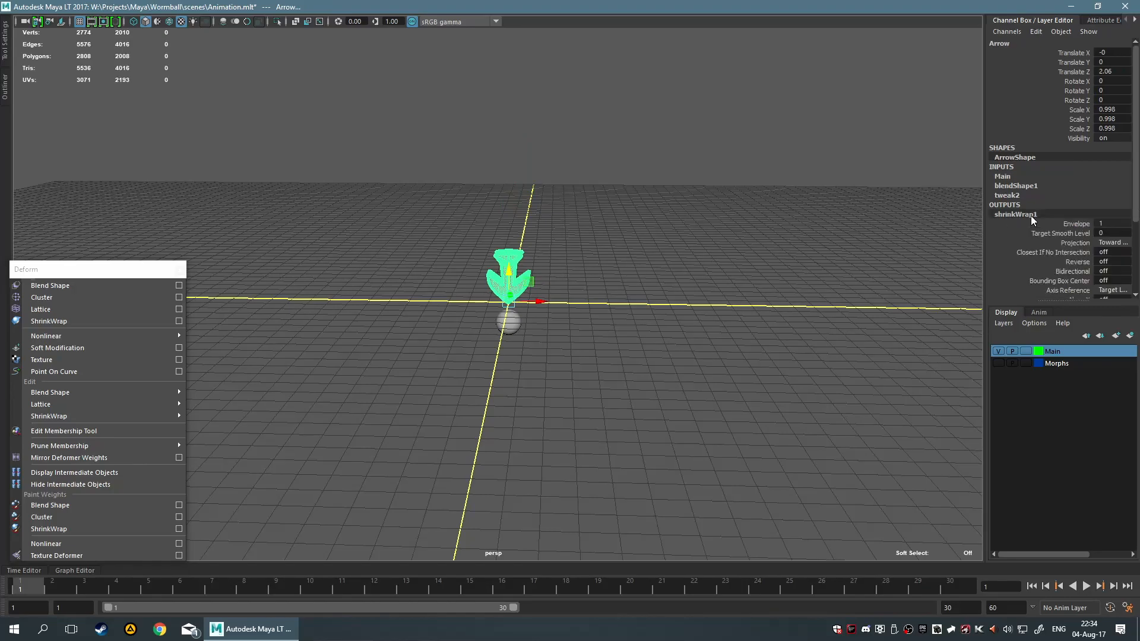
{"action": "left_click", "coordinate": [1021, 189]}
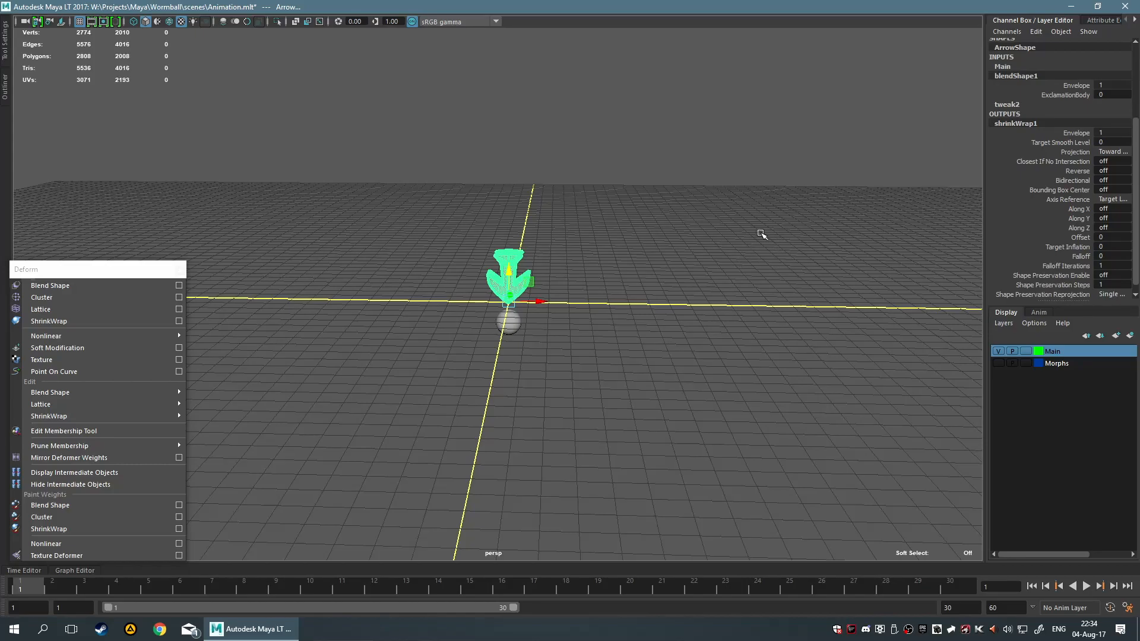
{"action": "left_click", "coordinate": [1080, 94]}
{"action": "middle_click_drag", "start_coordinate": [683, 185], "coordinate": [685, 185]}
{"action": "left_click_drag", "start_coordinate": [712, 185], "coordinate": [746, 178], "text": "alt"}
{"action": "middle_click_drag", "start_coordinate": [745, 179], "coordinate": [751, 203]}
{"action": "scroll", "coordinate": [573, 332], "scroll_direction": "up", "scroll_amount": 6}
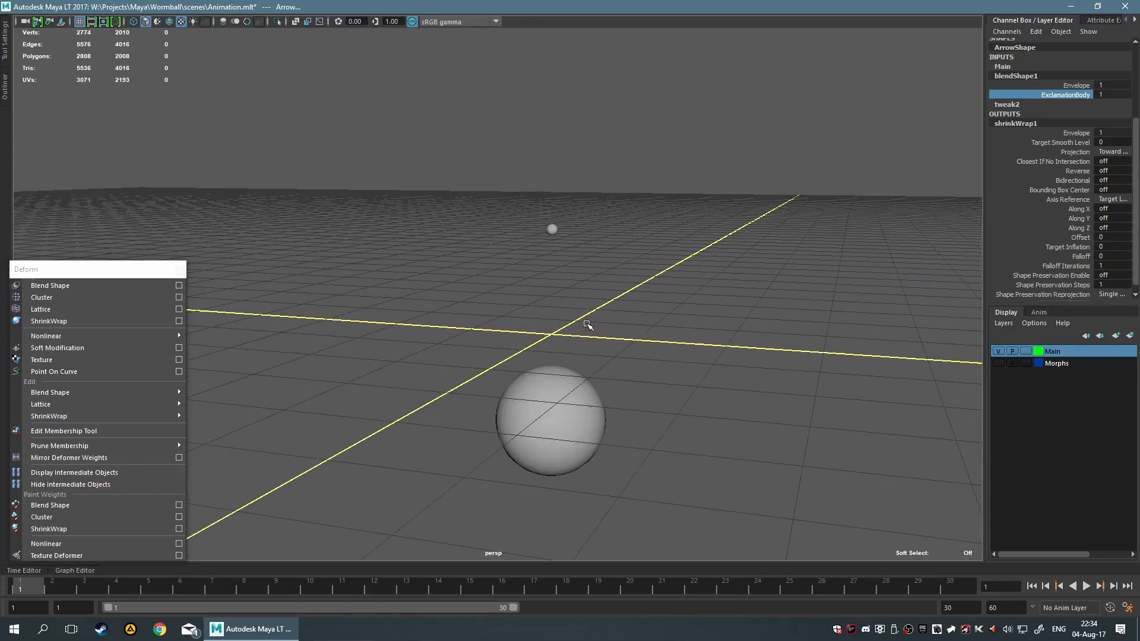
{"action": "scroll", "coordinate": [618, 213], "scroll_direction": "down", "scroll_amount": 5}
{"action": "middle_click_drag", "start_coordinate": [719, 225], "coordinate": [677, 243]}
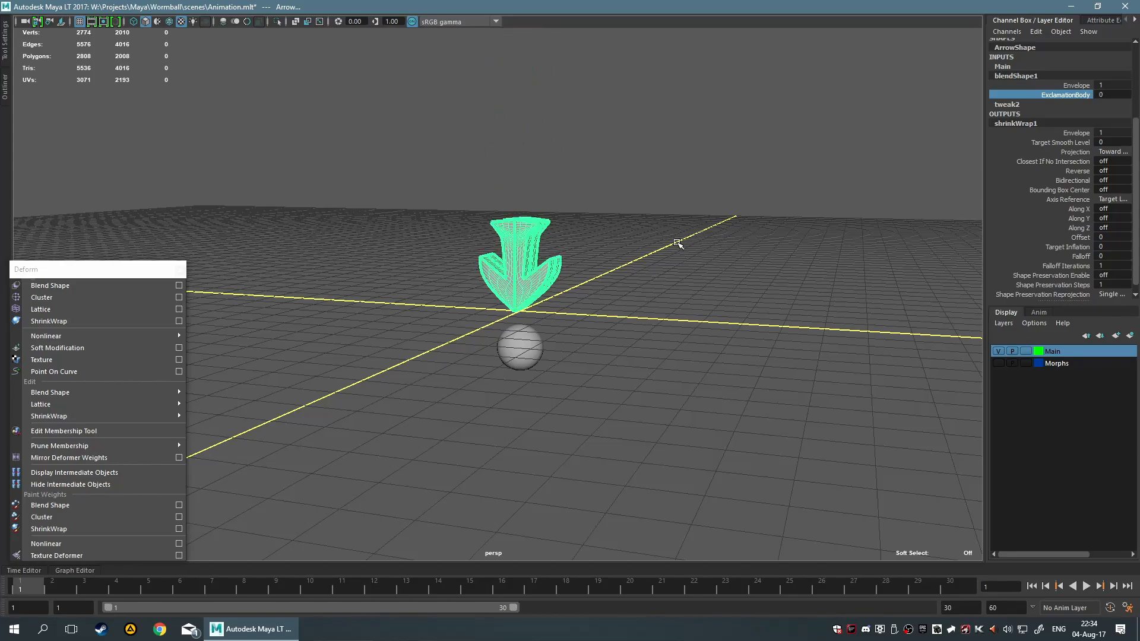
- Set the ExclamationBody weight in the Arrow's blendShape1 to 1
{"action": "scroll", "coordinate": [679, 243], "scroll_direction": "up", "scroll_amount": 6}
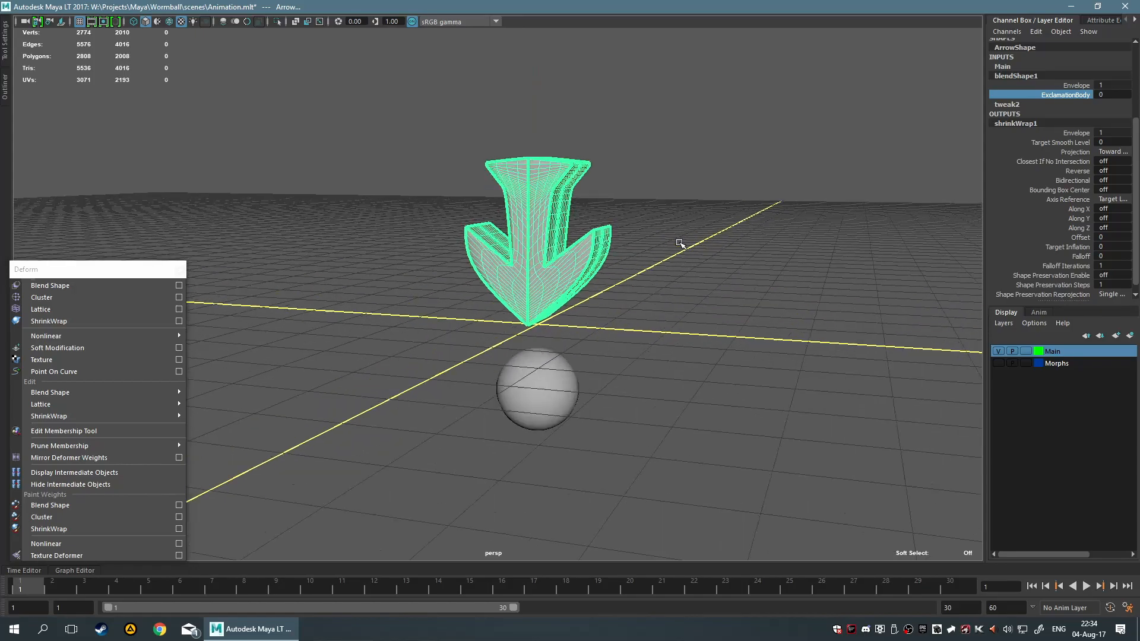
{"action": "left_click_drag", "start_coordinate": [736, 309], "coordinate": [771, 328], "text": "alt"}
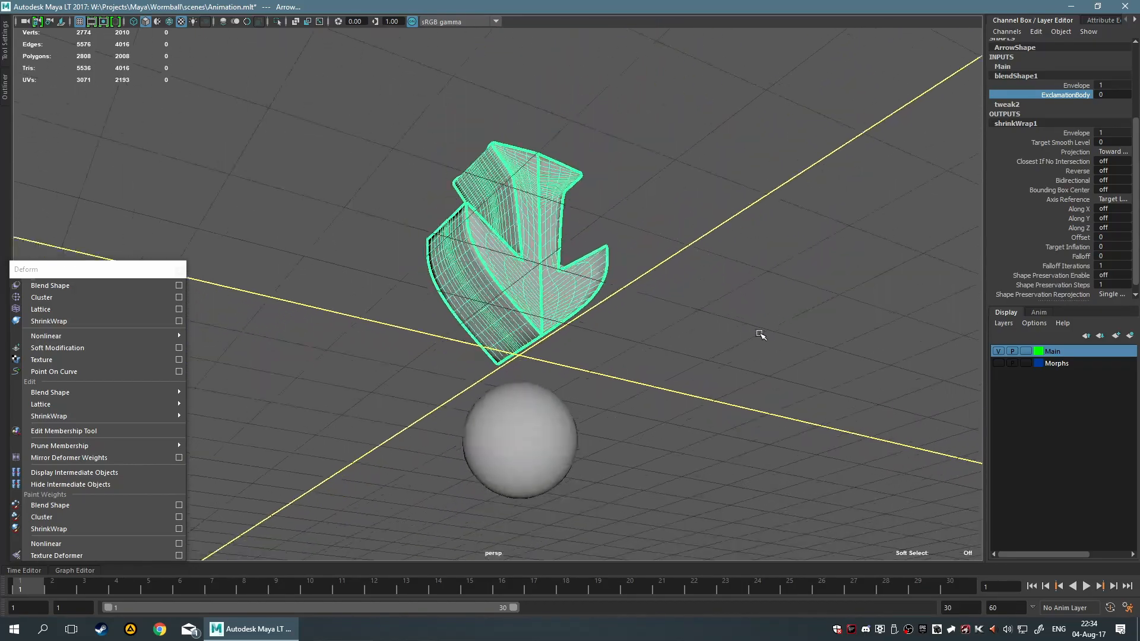
{"action": "left_click_drag", "start_coordinate": [682, 316], "coordinate": [703, 257], "text": "alt"}
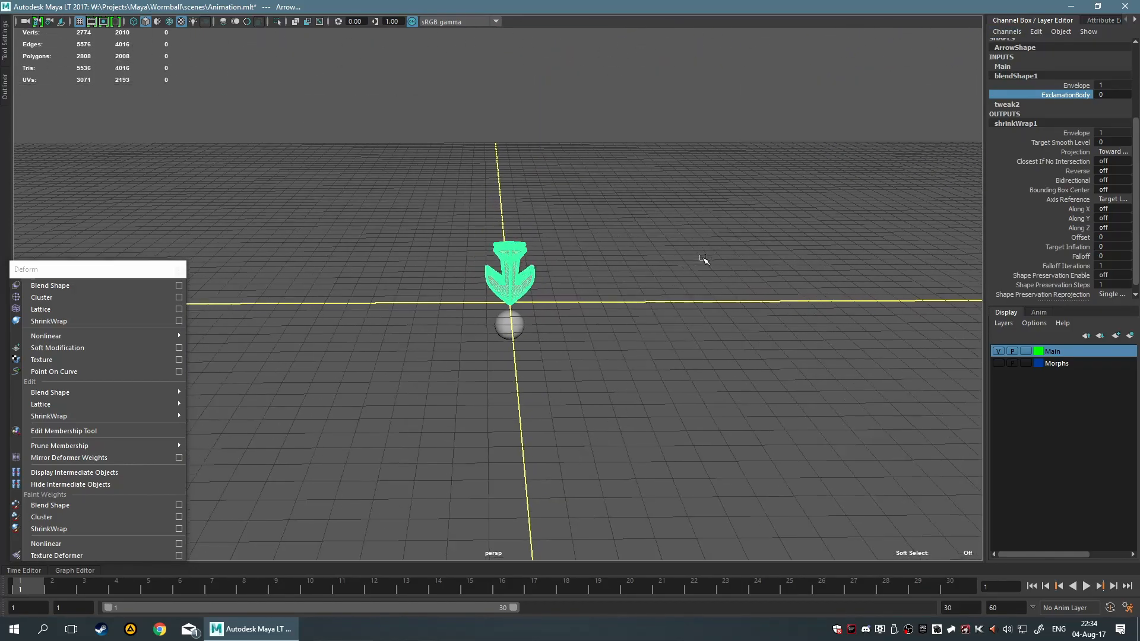
{"action": "middle_click_drag", "start_coordinate": [617, 255], "coordinate": [627, 247]}
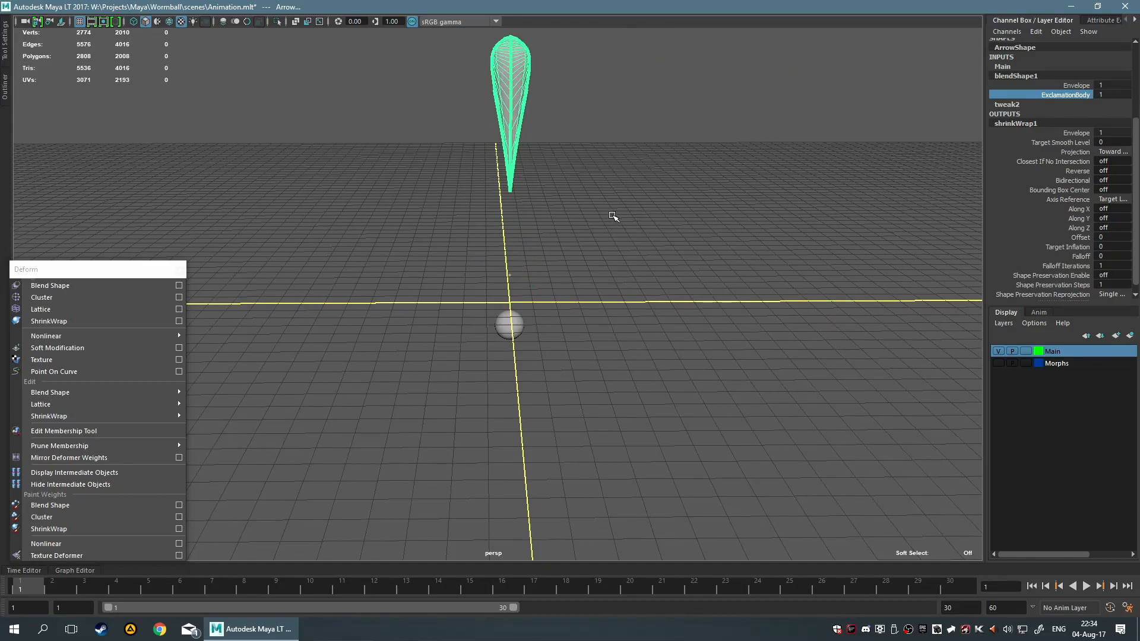
- Move the ExclamationDotTarget sphere up to Translate Z 3.75, just below the tip of the exclamation body
{"action": "scroll", "coordinate": [524, 249], "scroll_direction": "up", "scroll_amount": 4}
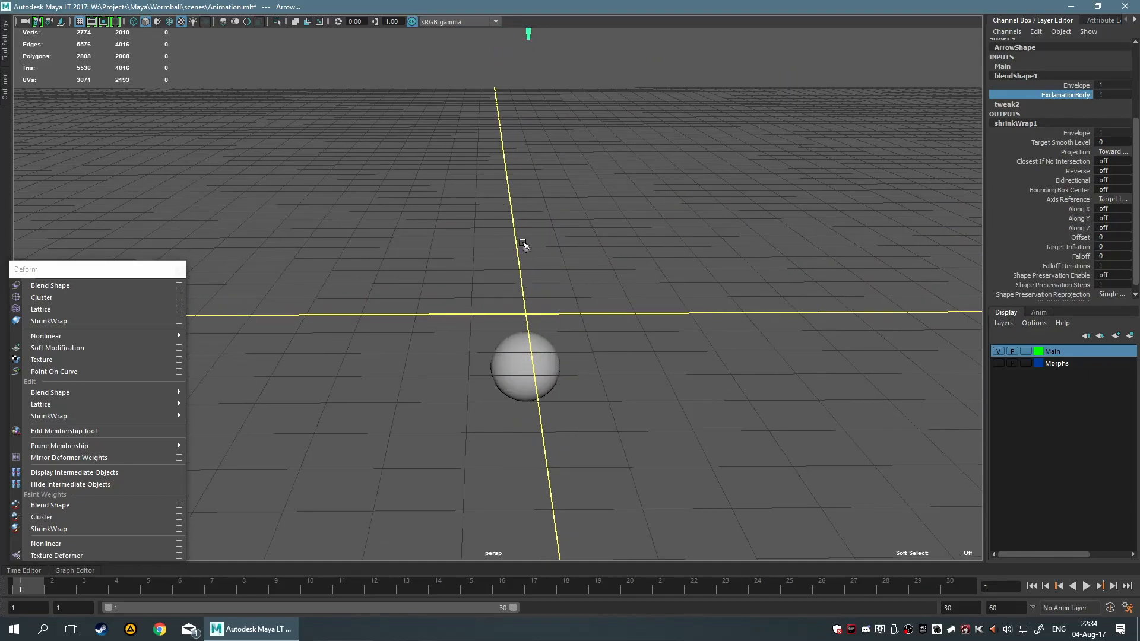
{"action": "left_click_drag", "start_coordinate": [522, 247], "coordinate": [616, 303], "text": "alt"}
{"action": "left_click", "coordinate": [514, 328]}
{"action": "left_click_drag", "start_coordinate": [509, 308], "coordinate": [604, 187]}
{"action": "scroll", "coordinate": [612, 184], "scroll_direction": "down", "scroll_amount": 1}
{"action": "scroll", "coordinate": [621, 180], "scroll_direction": "up", "scroll_amount": 4}
{"action": "left_click", "coordinate": [625, 158]}
{"action": "middle_click_drag", "start_coordinate": [624, 158], "coordinate": [616, 247], "text": "alt"}
- Select ExclamationDotTarget followed by the tiny ExclamationDotWrapTarget and create a blend shape between them
{"action": "scroll", "coordinate": [565, 331], "scroll_direction": "down", "scroll_amount": 2}
{"action": "scroll", "coordinate": [522, 371], "scroll_direction": "up", "scroll_amount": 4}
{"action": "left_click_drag", "start_coordinate": [448, 322], "coordinate": [554, 394]}
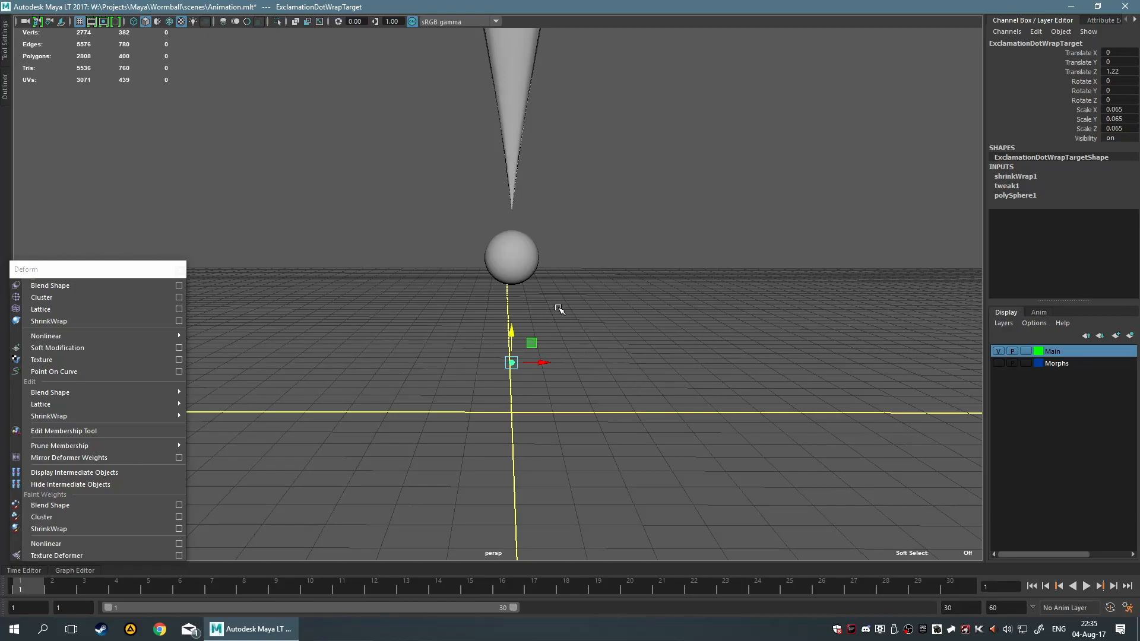
{"action": "left_click", "coordinate": [543, 280]}
{"action": "left_click", "coordinate": [521, 270]}
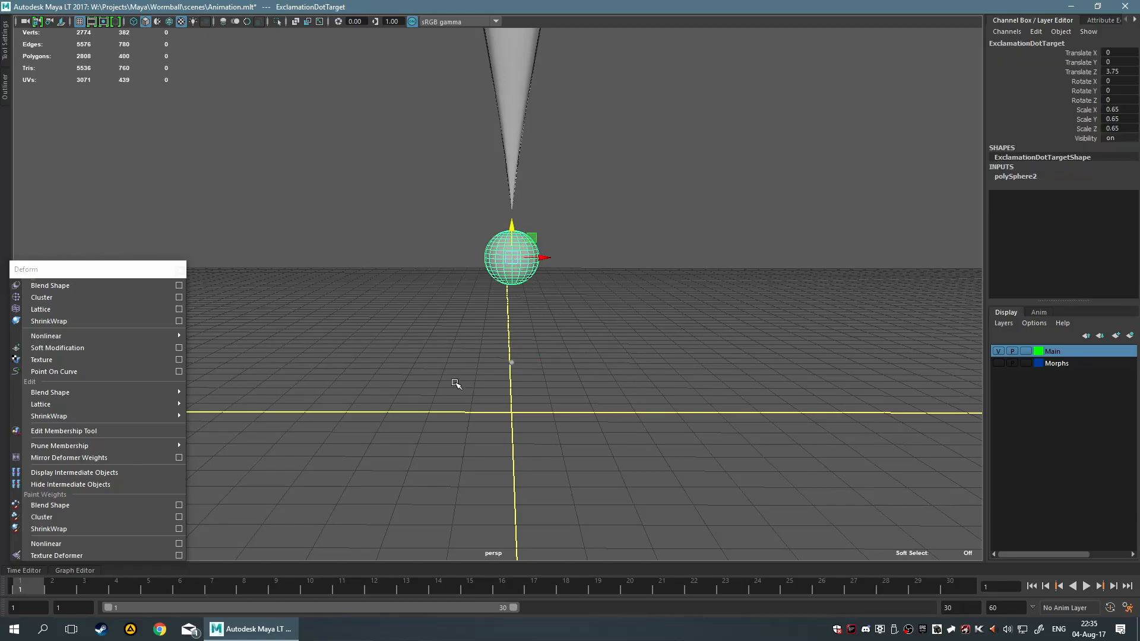
{"action": "left_click_drag", "start_coordinate": [434, 341], "coordinate": [745, 461]}
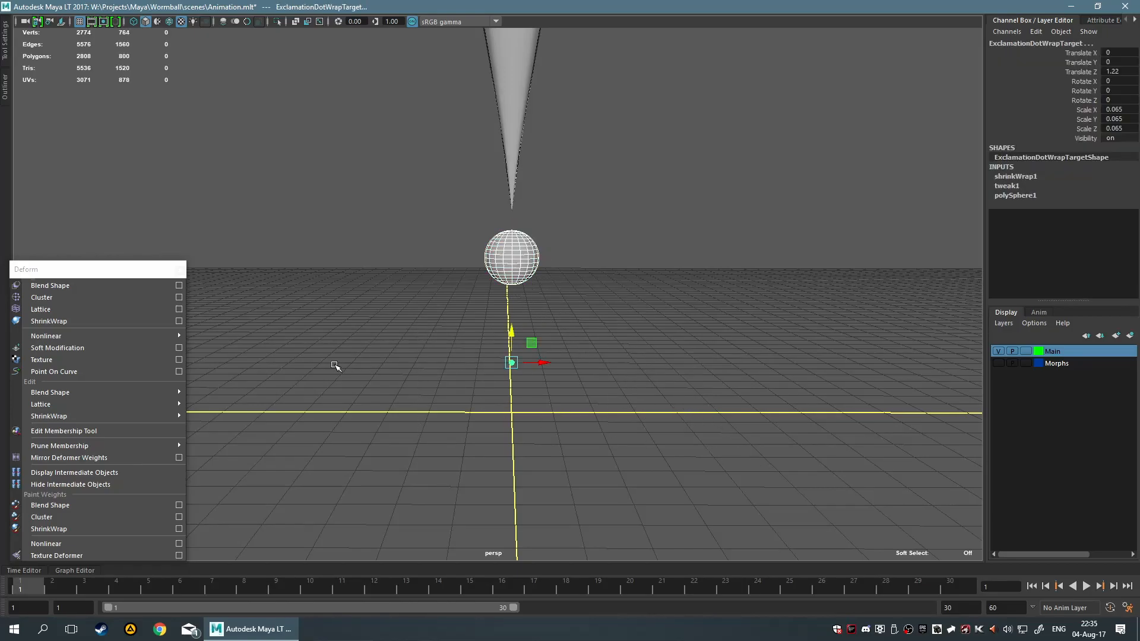
{"action": "left_click", "coordinate": [128, 296]}
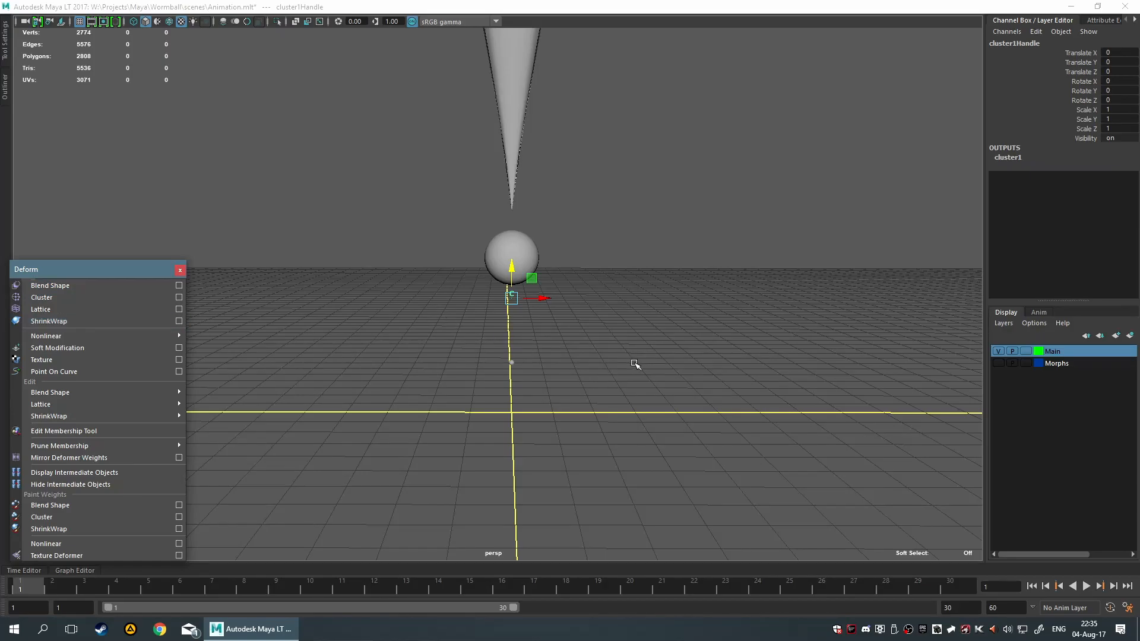
{"action": "key", "text": "ctrl+z"}
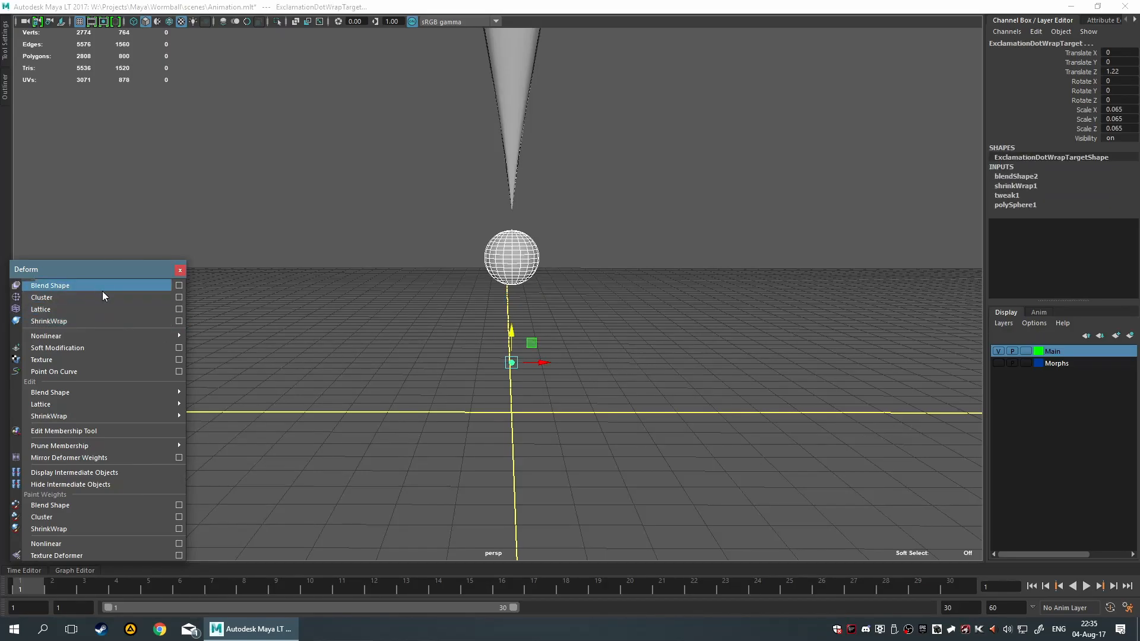
- Test the dot's morph by varying the ExclamationDotTarget weight in blendShape2 and returning it to 0
{"action": "left_click", "coordinate": [605, 324]}
{"action": "left_click_drag", "start_coordinate": [456, 244], "coordinate": [651, 313]}
{"action": "left_click", "coordinate": [1025, 194]}
{"action": "middle_click_drag", "start_coordinate": [715, 244], "coordinate": [891, 250]}
{"action": "key", "text": "ctrl+z"}
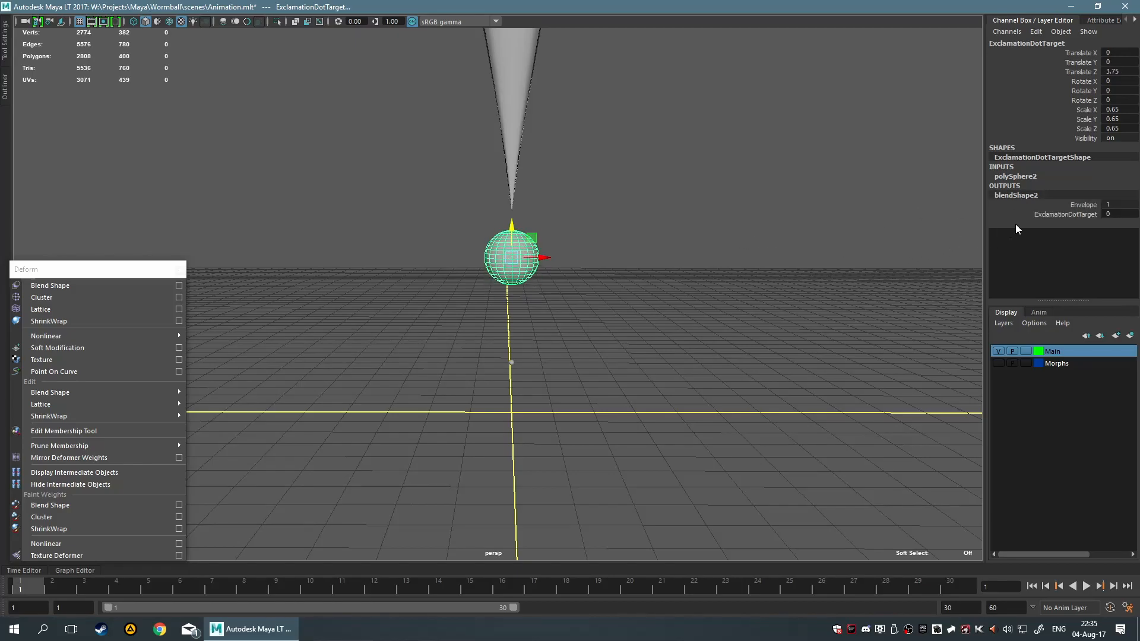
{"action": "left_click", "coordinate": [1049, 215]}
{"action": "mouse_move", "coordinate": [778, 226]}
{"action": "middle_mouse_down"}
{"action": "mouse_move", "coordinate": [790, 234]}
{"action": "mouse_move", "coordinate": [769, 234]}
{"action": "middle_mouse_up"}
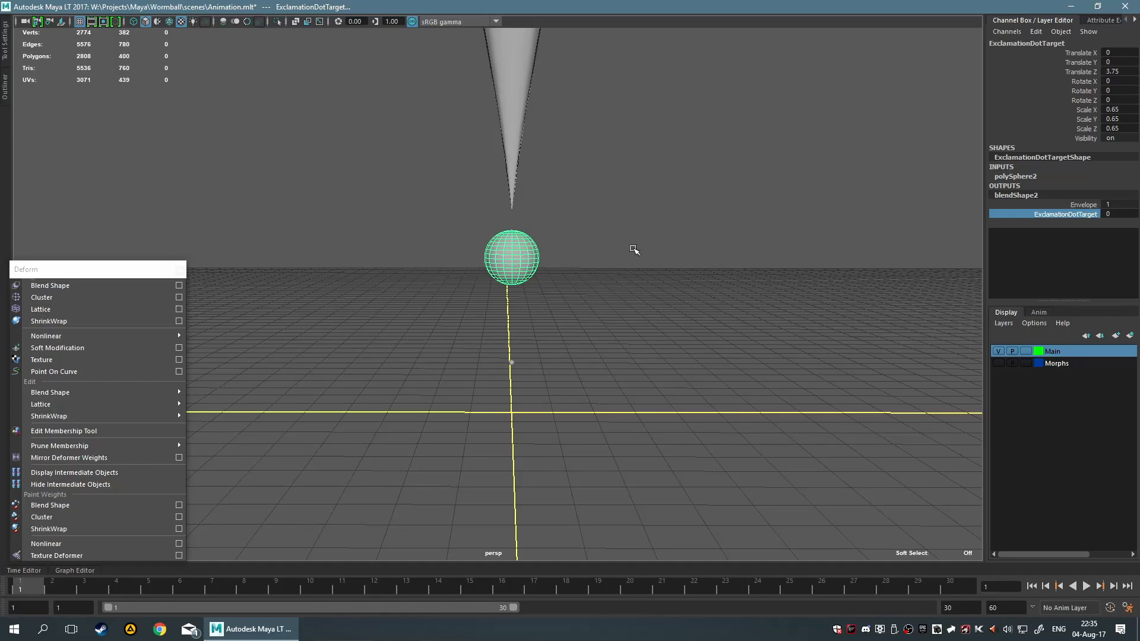
- Hide the ExclamationDotTarget sphere and clear the selection
{"action": "key", "text": "ctrl+h"}
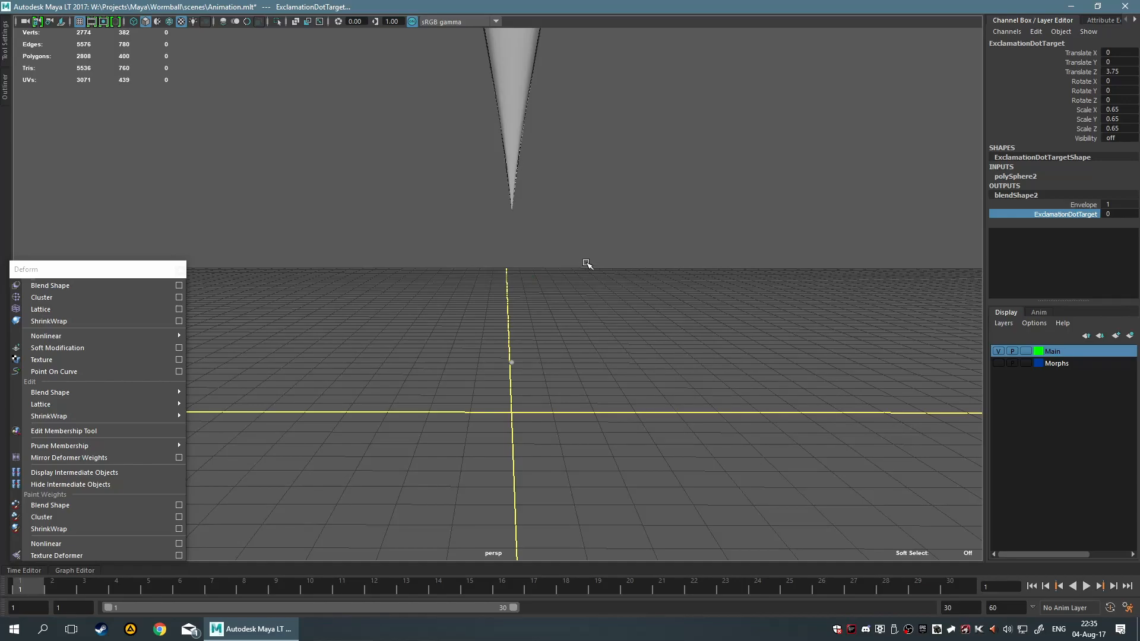
{"action": "left_click", "coordinate": [633, 198]}
{"action": "scroll", "coordinate": [618, 198], "scroll_direction": "down", "scroll_amount": 2}
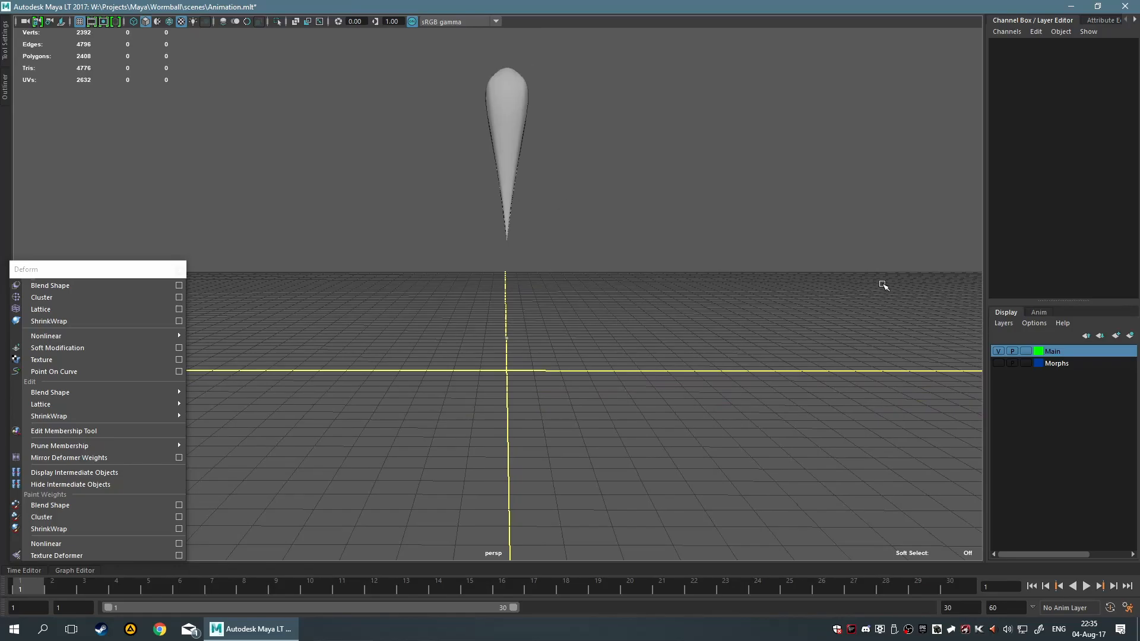
{"action": "left_click_drag", "start_coordinate": [348, 131], "coordinate": [687, 275]}
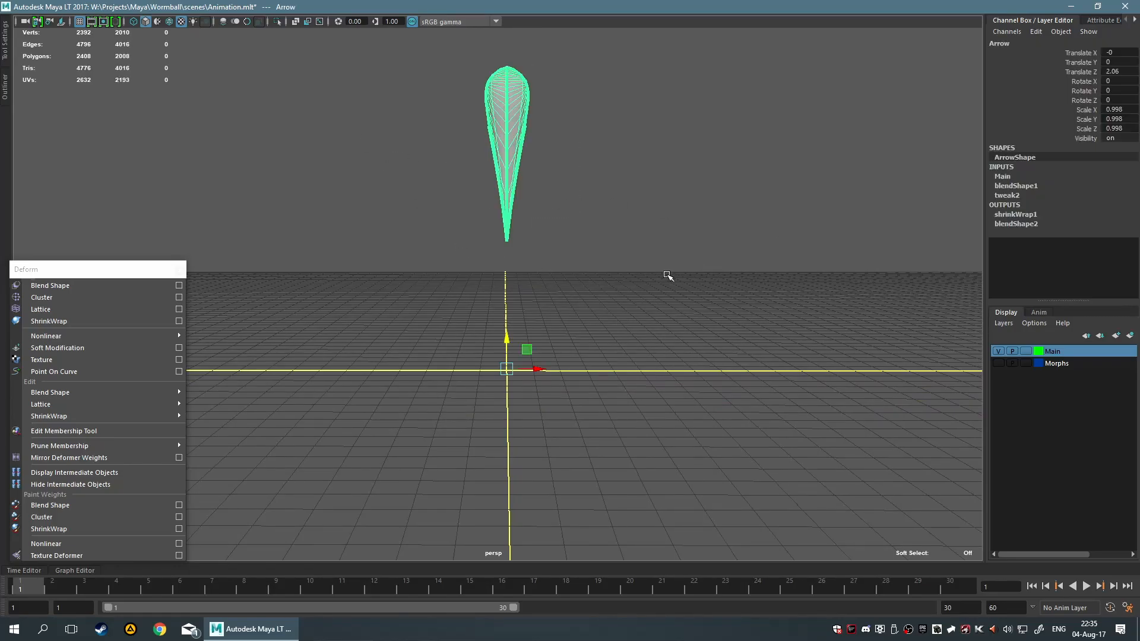
{"action": "scroll", "coordinate": [621, 300], "scroll_direction": "up", "scroll_amount": 4}
{"action": "left_click_drag", "start_coordinate": [371, 355], "coordinate": [717, 506]}
{"action": "scroll", "coordinate": [706, 458], "scroll_direction": "down", "scroll_amount": 2}
{"action": "scroll", "coordinate": [478, 348], "scroll_direction": "up", "scroll_amount": 2}
{"action": "scroll", "coordinate": [478, 348], "scroll_direction": "down", "scroll_amount": 3}
{"action": "left_click_drag", "start_coordinate": [453, 160], "coordinate": [677, 214]}
{"action": "left_click", "coordinate": [674, 309]}
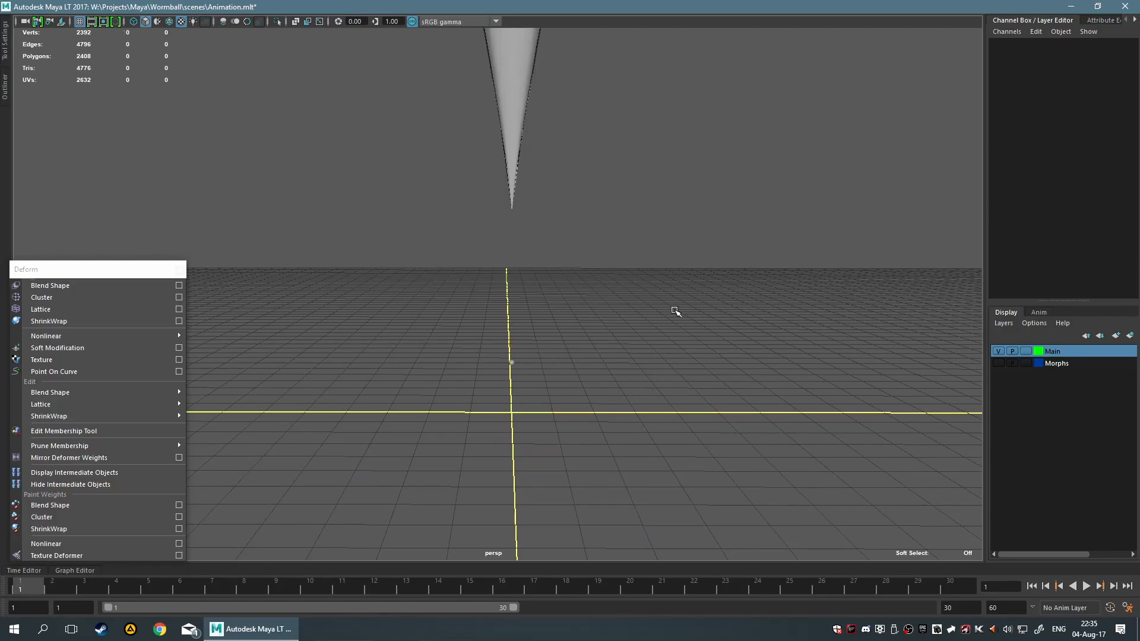
- Select the Arrow, decline the autosave, and return its ExclamationDotTarget and ExclamationBody blend shape weights to 0
{"action": "left_click_drag", "start_coordinate": [410, 110], "coordinate": [502, 169]}
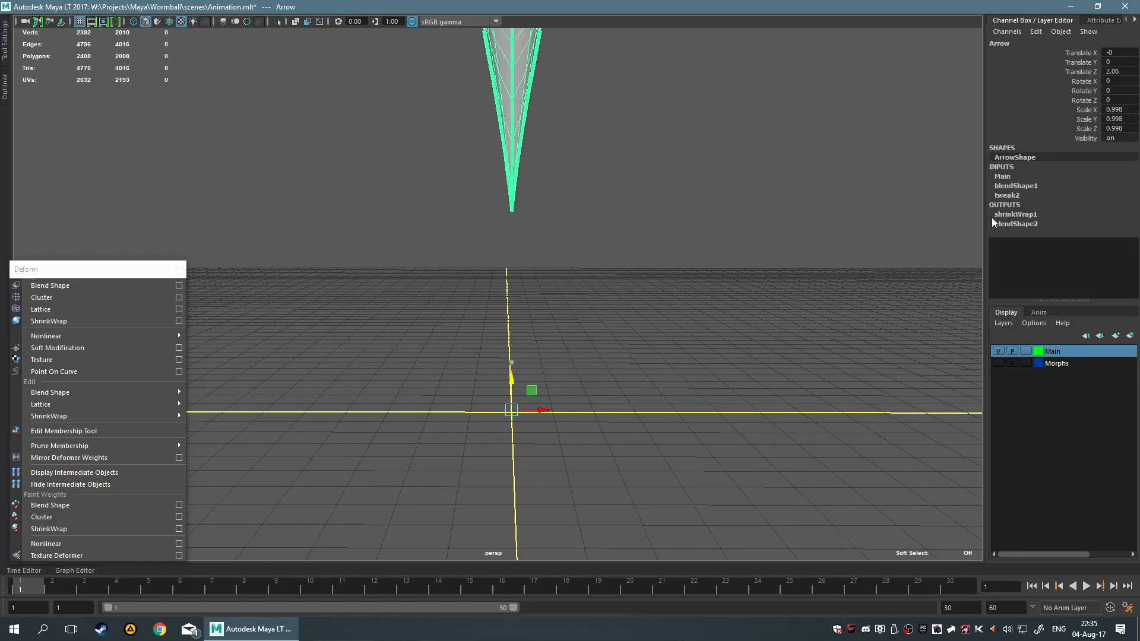
{"action": "left_click", "coordinate": [1020, 223]}
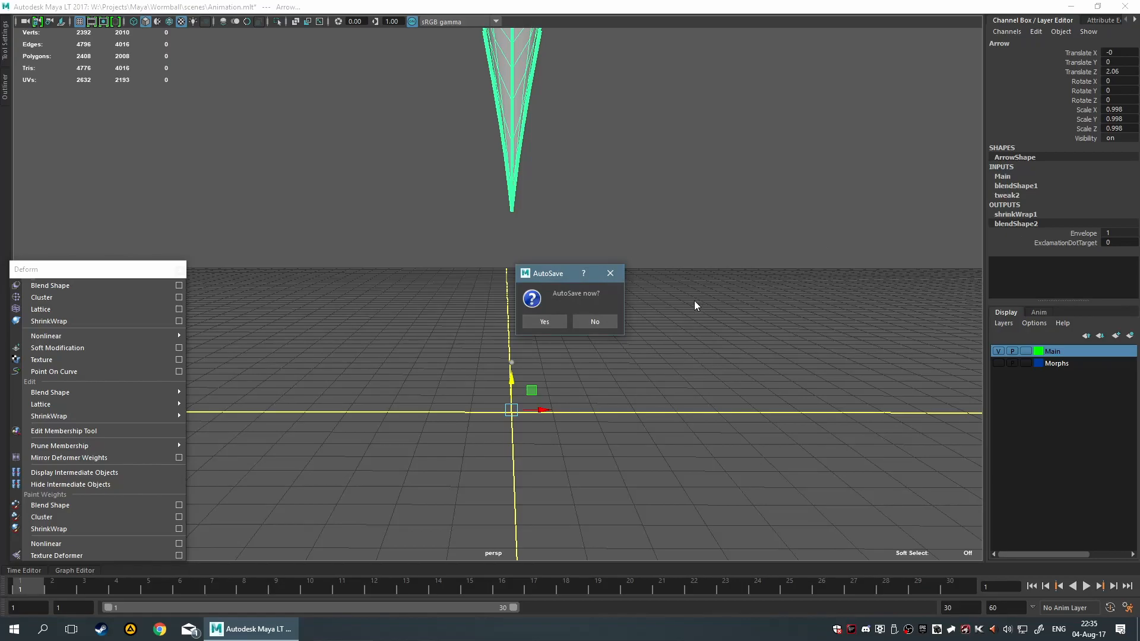
{"action": "left_click", "coordinate": [598, 321]}
{"action": "left_click", "coordinate": [1070, 240]}
{"action": "middle_click_drag", "start_coordinate": [662, 247], "coordinate": [483, 259]}
{"action": "left_click", "coordinate": [1033, 188]}
{"action": "middle_click_drag", "start_coordinate": [816, 214], "coordinate": [569, 230]}
{"action": "key", "text": "ctrl+z"}
{"action": "left_click", "coordinate": [1069, 204]}
{"action": "middle_click_drag", "start_coordinate": [686, 221], "coordinate": [648, 239]}
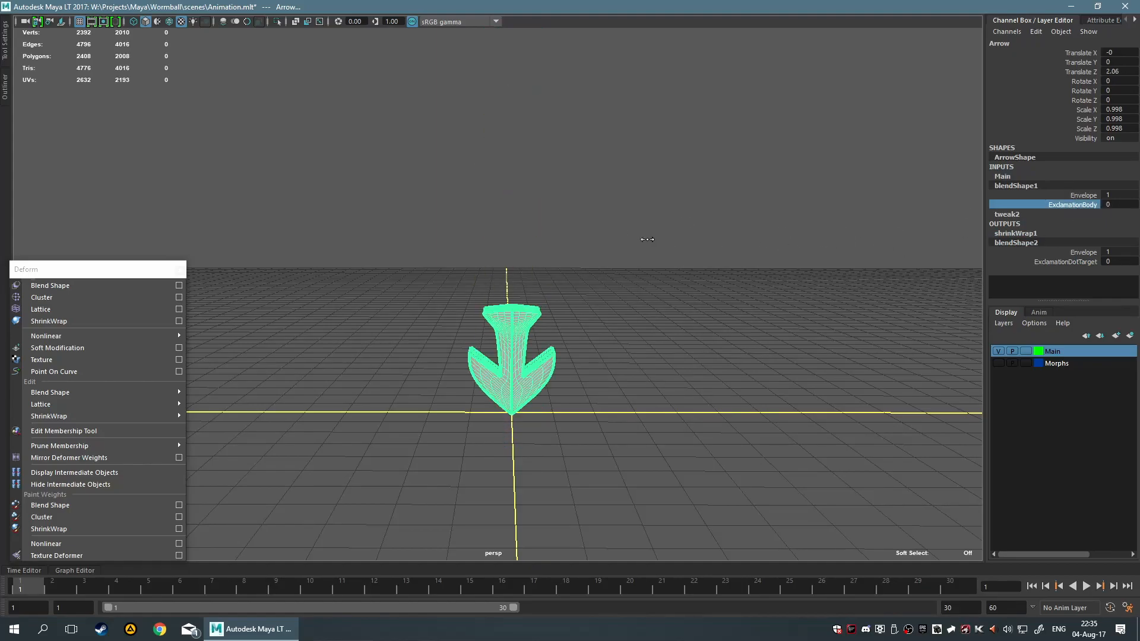
- Inspect the Arrow's underside up close, and select ExclamationWrapTarget in the Outliner to check which object it is
{"action": "left_click_drag", "start_coordinate": [630, 247], "coordinate": [746, 362], "text": "alt"}
{"action": "middle_click_drag", "start_coordinate": [746, 362], "coordinate": [750, 191], "text": "alt"}
{"action": "scroll", "coordinate": [749, 191], "scroll_direction": "up", "scroll_amount": 5}
{"action": "left_click_drag", "start_coordinate": [830, 327], "coordinate": [796, 219], "text": "alt"}
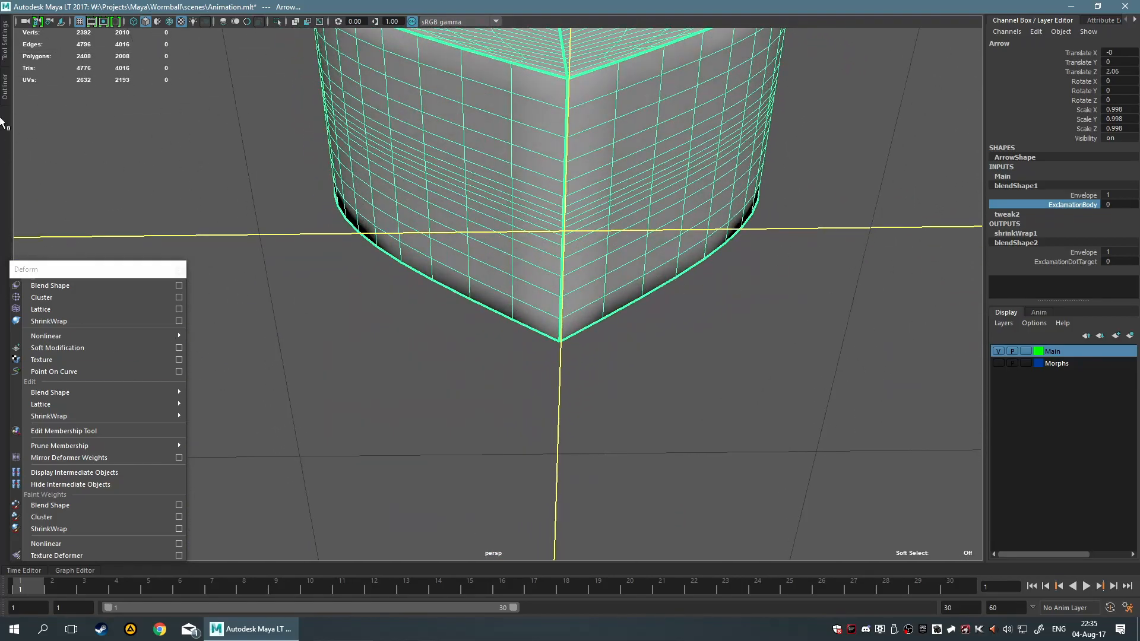
{"action": "left_click", "coordinate": [5, 90]}
{"action": "left_click", "coordinate": [76, 120]}
{"action": "left_click_drag", "start_coordinate": [429, 194], "coordinate": [465, 249], "text": "alt"}
{"action": "scroll", "coordinate": [465, 250], "scroll_direction": "down", "scroll_amount": 6}
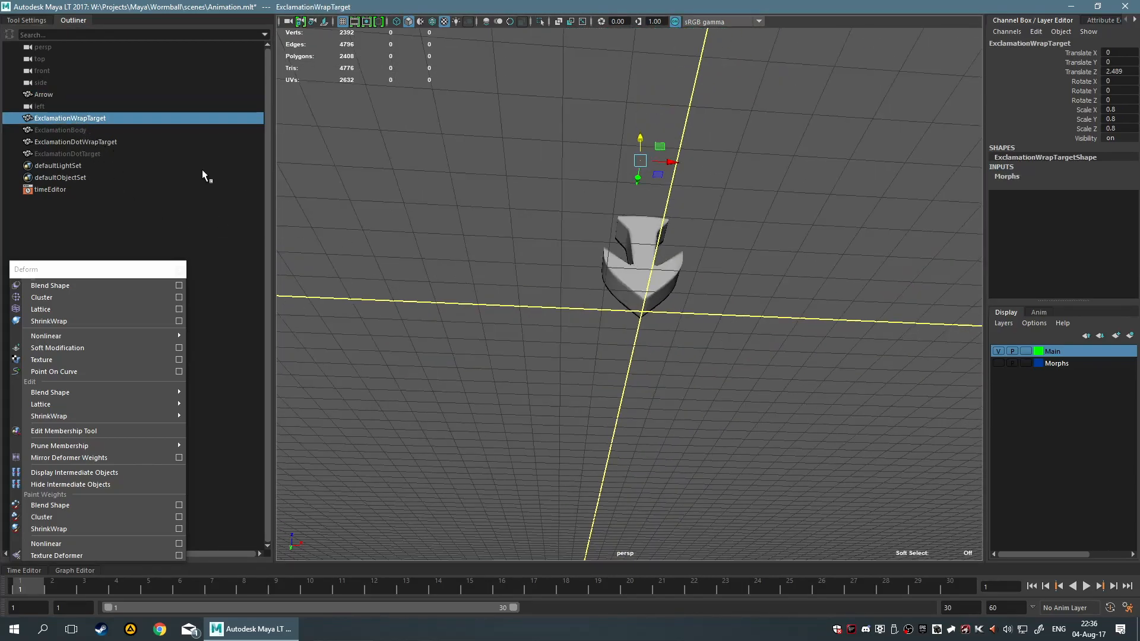
{"action": "left_click_drag", "start_coordinate": [395, 185], "coordinate": [354, 196], "text": "alt"}
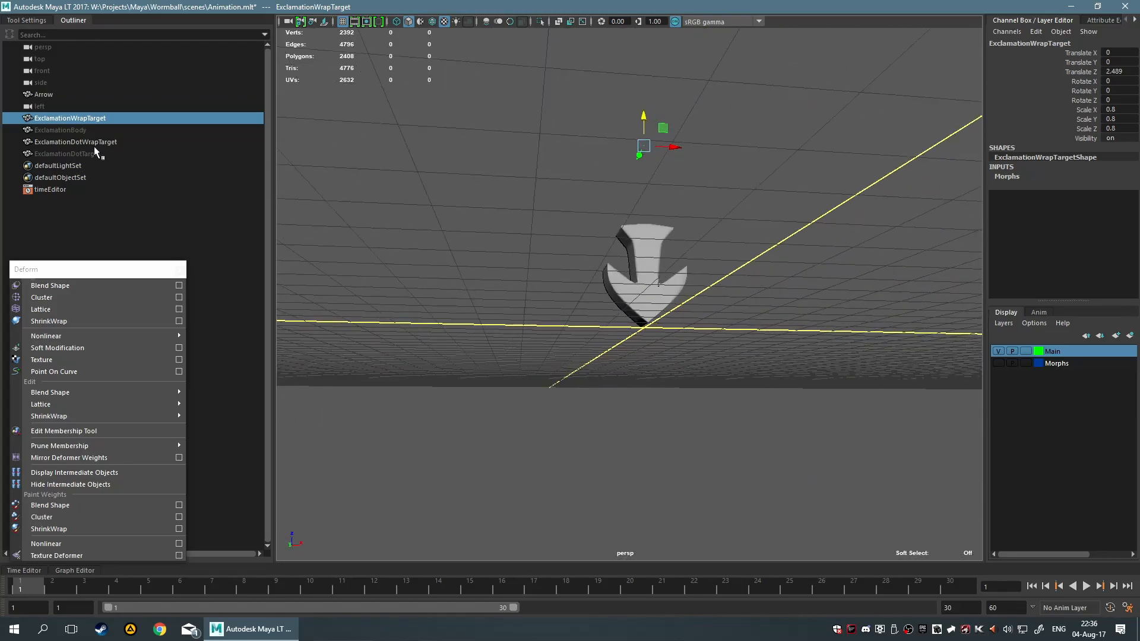
- Select ExclamationDotWrapTarget together with the Arrow and combine them into a single mesh
{"action": "left_click", "coordinate": [102, 142]}
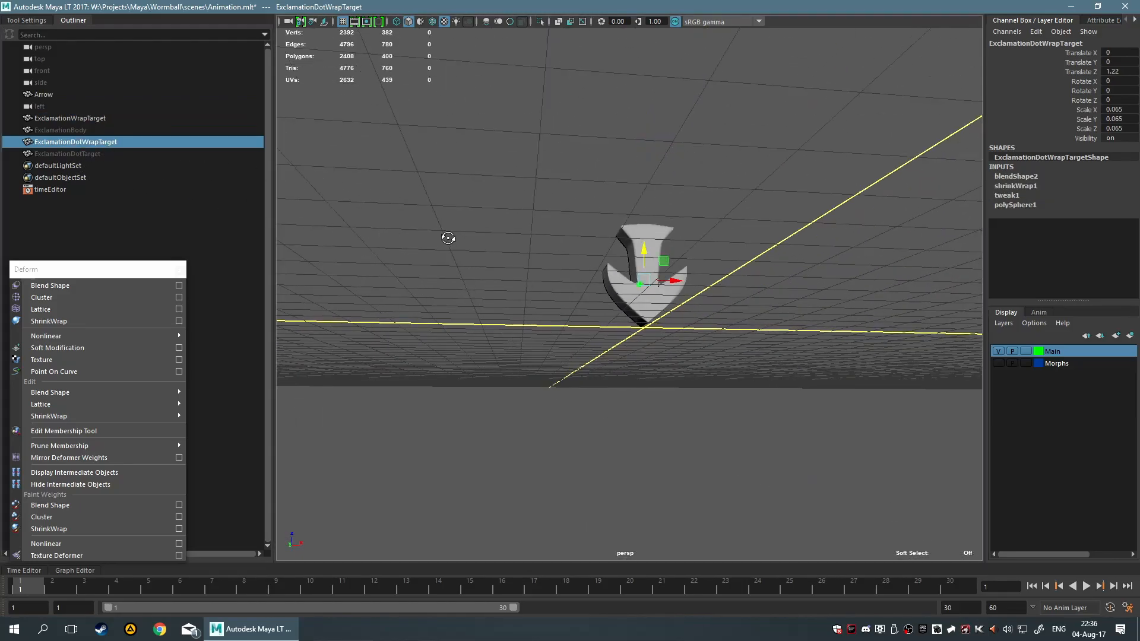
{"action": "left_click_drag", "start_coordinate": [445, 236], "coordinate": [475, 235], "text": "alt"}
{"action": "left_click", "coordinate": [68, 95], "text": "ctrl"}
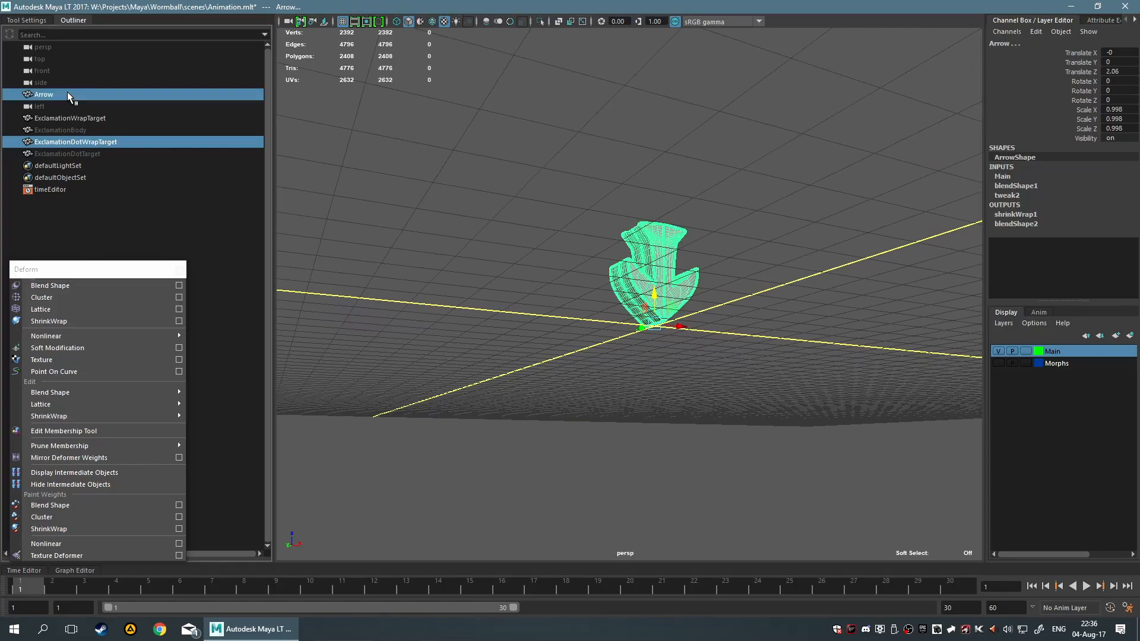
{"action": "left_click_drag", "start_coordinate": [451, 309], "coordinate": [587, 310], "text": "alt"}
{"action": "right_click_drag", "start_coordinate": [588, 310], "coordinate": [586, 523], "text": "shift"}
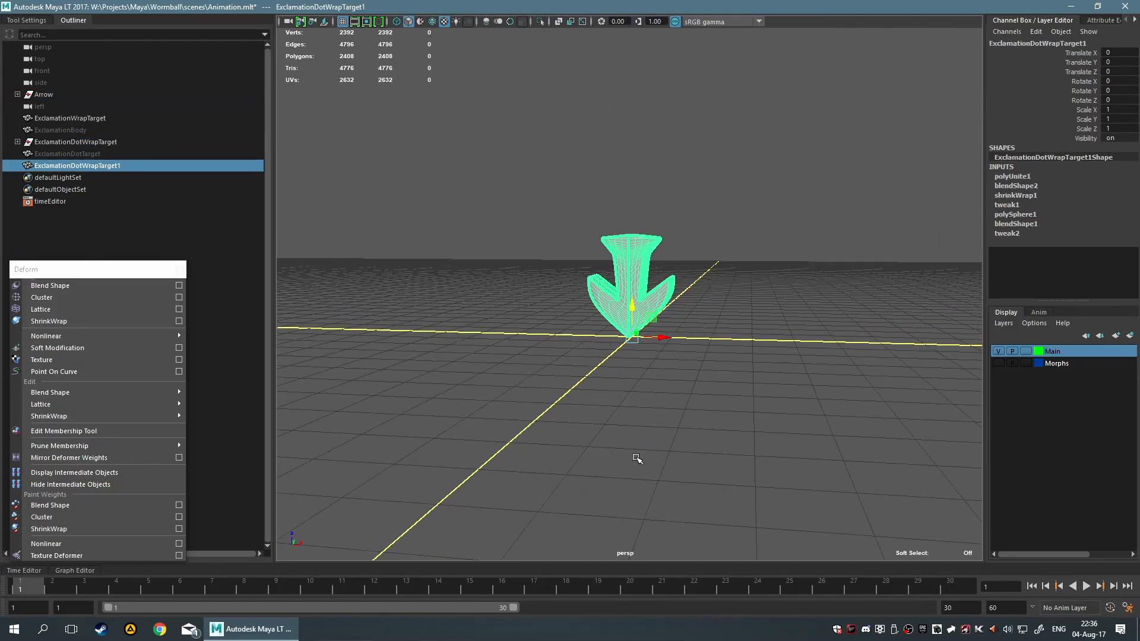
- Try moving the combined mesh up to about 2.26 on Translate Z, and undo the move
{"action": "key", "text": "f"}
{"action": "middle_click_drag", "start_coordinate": [759, 346], "coordinate": [748, 346], "text": "alt"}
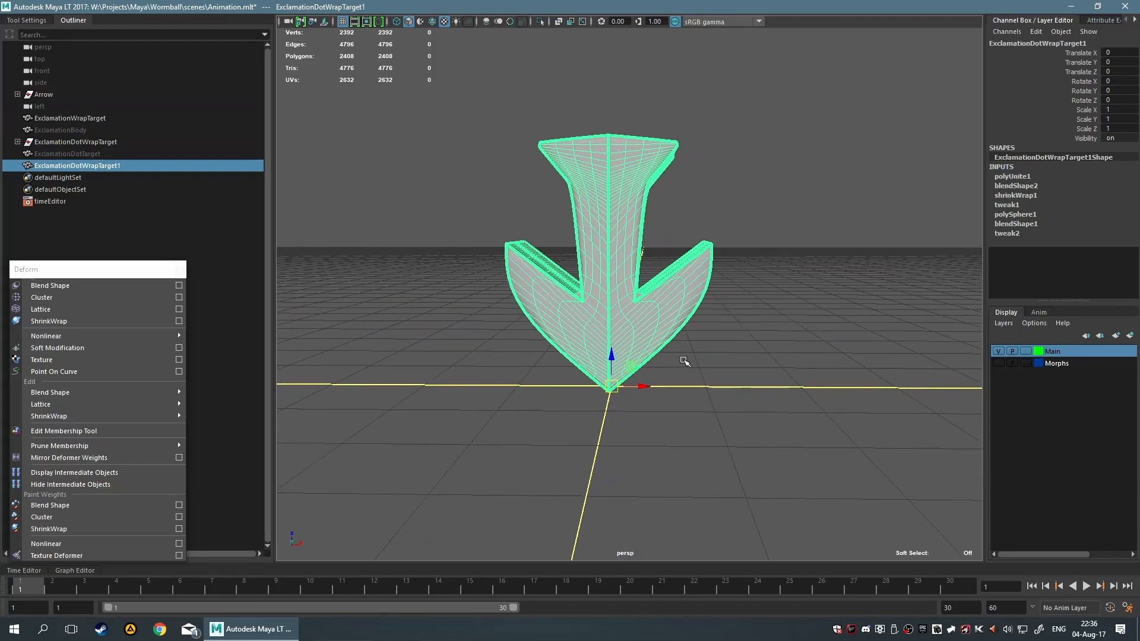
{"action": "left_click", "coordinate": [796, 387]}
{"action": "left_click", "coordinate": [590, 348]}
{"action": "left_click_drag", "start_coordinate": [606, 366], "coordinate": [645, 288]}
{"action": "scroll", "coordinate": [702, 290], "scroll_direction": "down", "scroll_amount": 3}
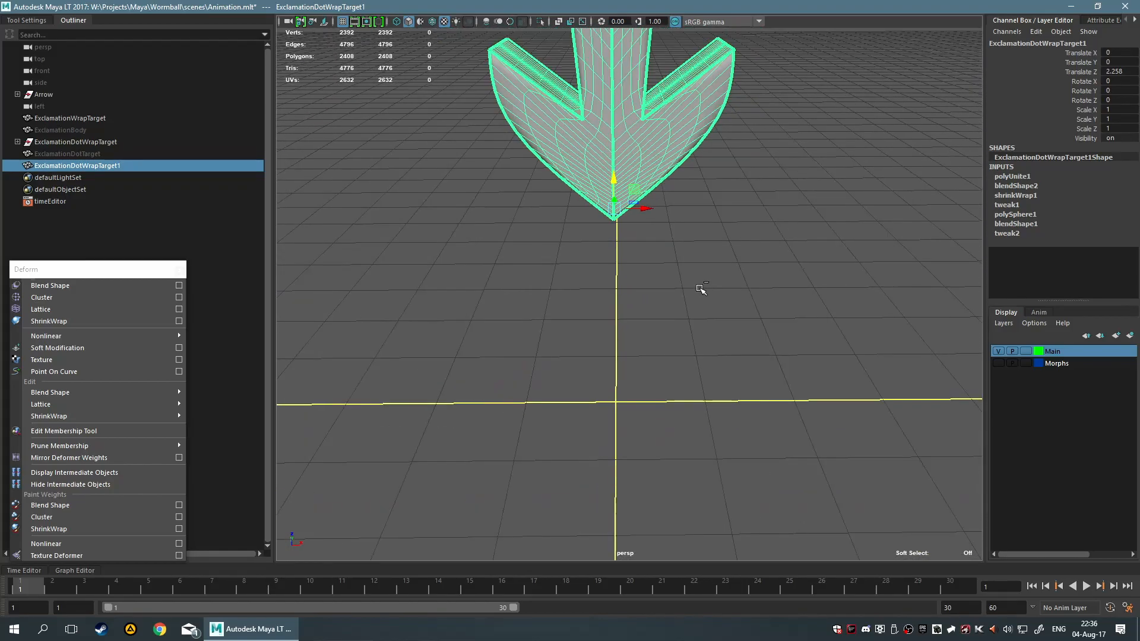
{"action": "key", "text": "ctrl+z"}
{"action": "scroll", "coordinate": [825, 297], "scroll_direction": "down", "scroll_amount": 3}
{"action": "middle_click_drag", "start_coordinate": [800, 266], "coordinate": [733, 234], "text": "alt"}
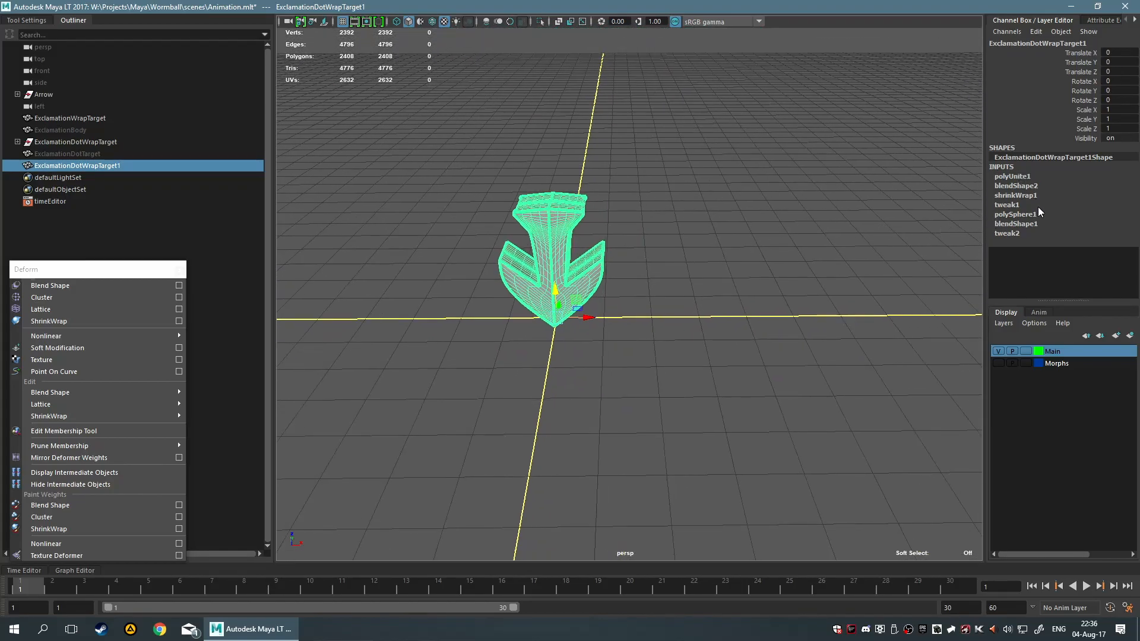
- Test the ExclamationDotTarget weight in blendShape2 on the combined mesh, leaving it at 0
{"action": "left_click", "coordinate": [1028, 188]}
{"action": "left_click", "coordinate": [1067, 205]}
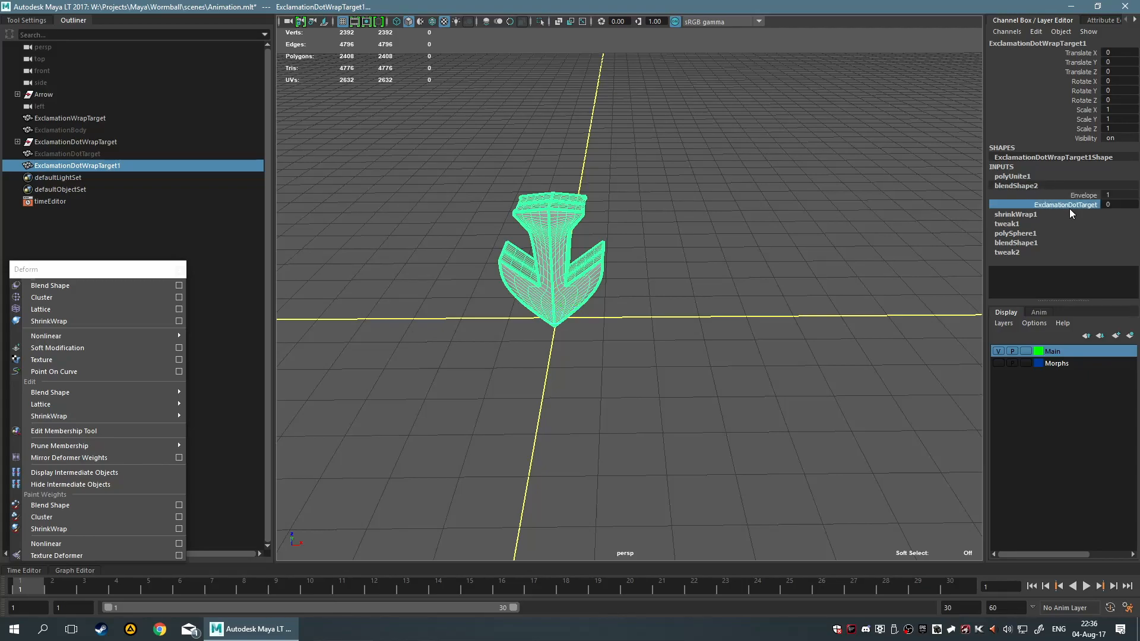
{"action": "middle_click_drag", "start_coordinate": [771, 209], "coordinate": [689, 213]}
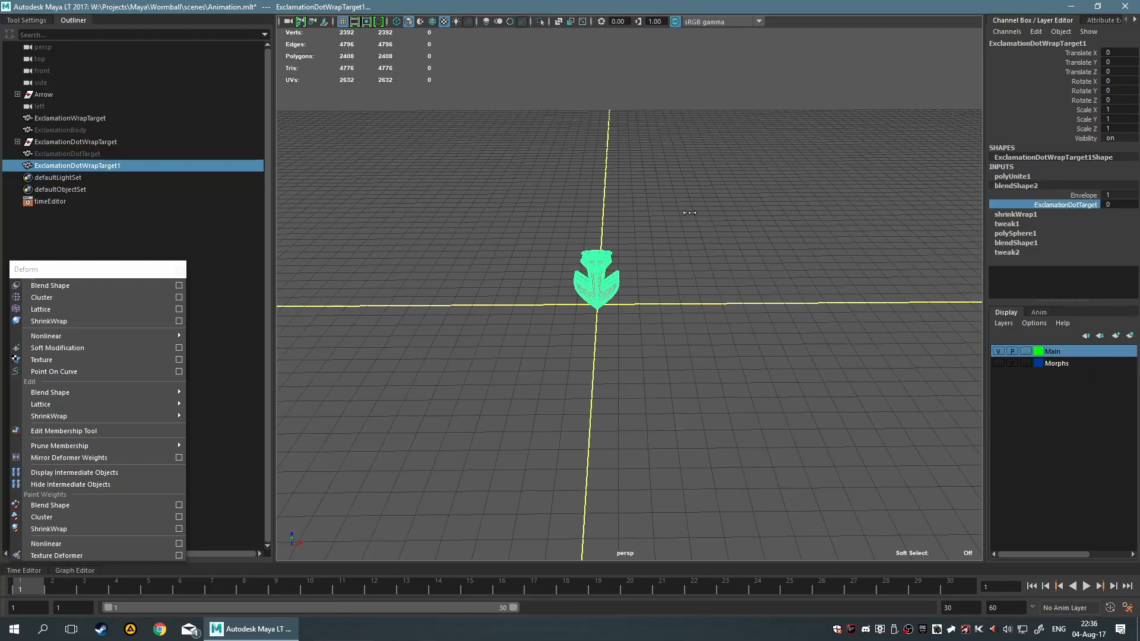
- Test the combined mesh's body morph by raising the ExclamationBody weight in blendShape1 to 1 and returning it to 0
{"action": "left_click", "coordinate": [1031, 242]}
{"action": "left_click", "coordinate": [1075, 242]}
{"action": "mouse_move", "coordinate": [772, 215]}
{"action": "middle_mouse_down"}
{"action": "mouse_move", "coordinate": [784, 215]}
{"action": "mouse_move", "coordinate": [718, 221]}
{"action": "mouse_move", "coordinate": [784, 223]}
{"action": "mouse_move", "coordinate": [783, 212]}
{"action": "middle_mouse_up"}
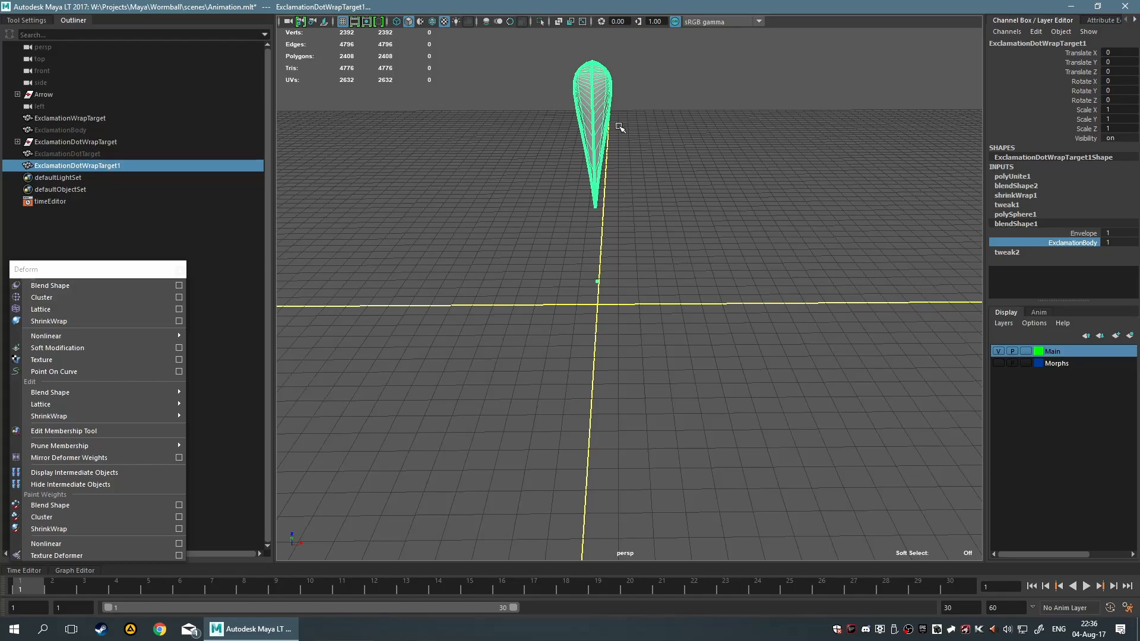
{"action": "left_click_drag", "start_coordinate": [554, 288], "coordinate": [563, 286], "text": "alt"}
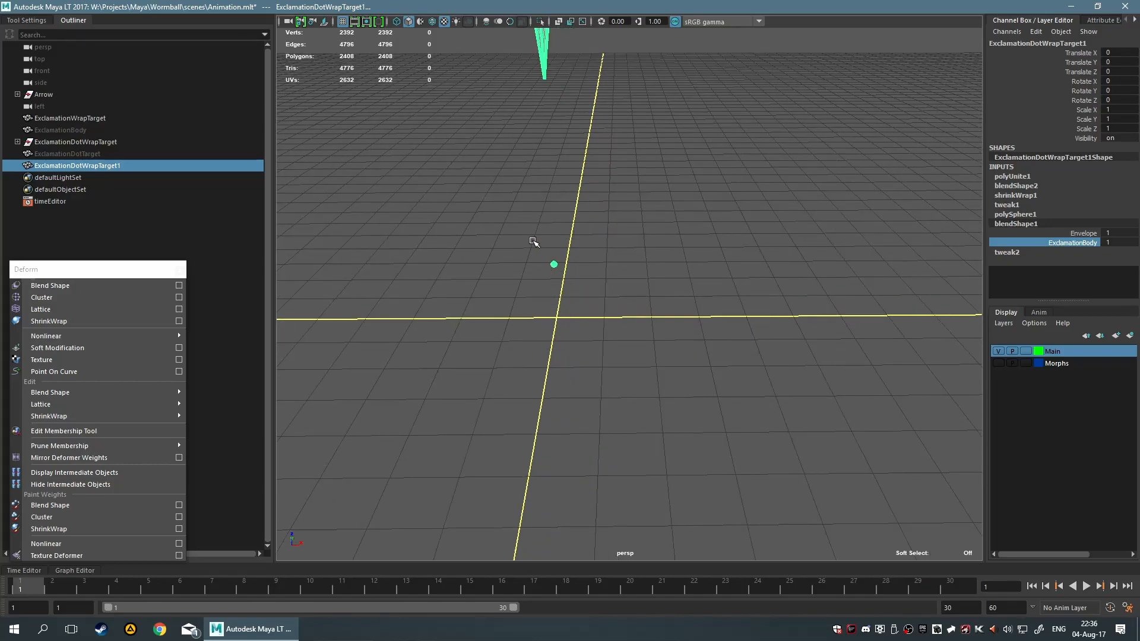
{"action": "scroll", "coordinate": [558, 190], "scroll_direction": "down", "scroll_amount": 3}
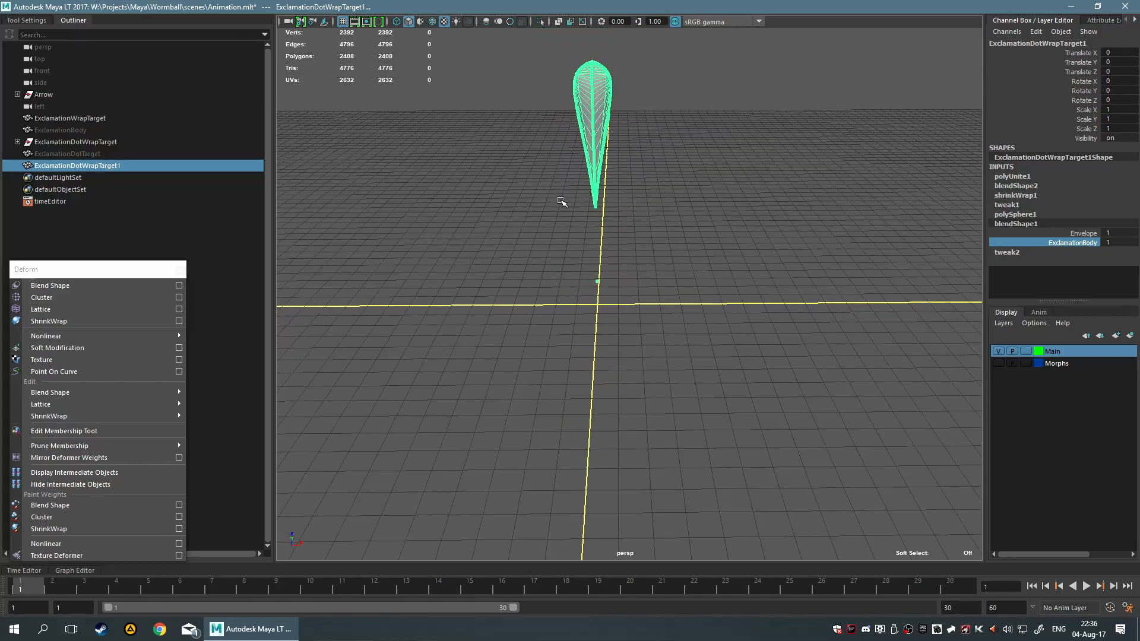
{"action": "scroll", "coordinate": [570, 193], "scroll_direction": "down", "scroll_amount": 1}
{"action": "scroll", "coordinate": [573, 199], "scroll_direction": "up", "scroll_amount": 4}
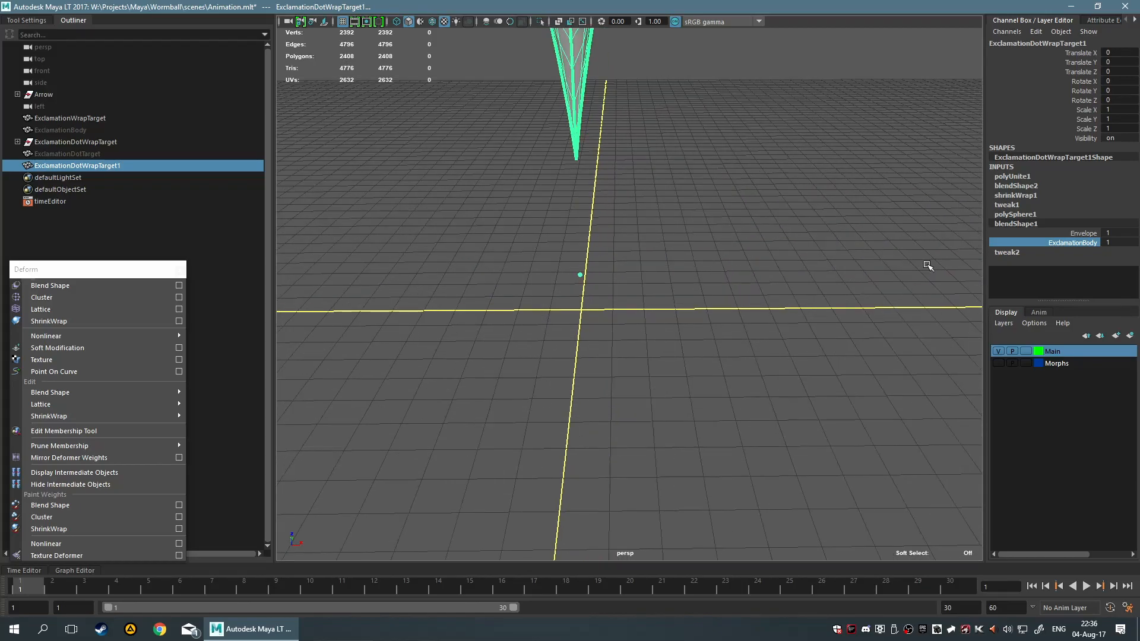
{"action": "middle_click_drag", "start_coordinate": [959, 240], "coordinate": [808, 240]}
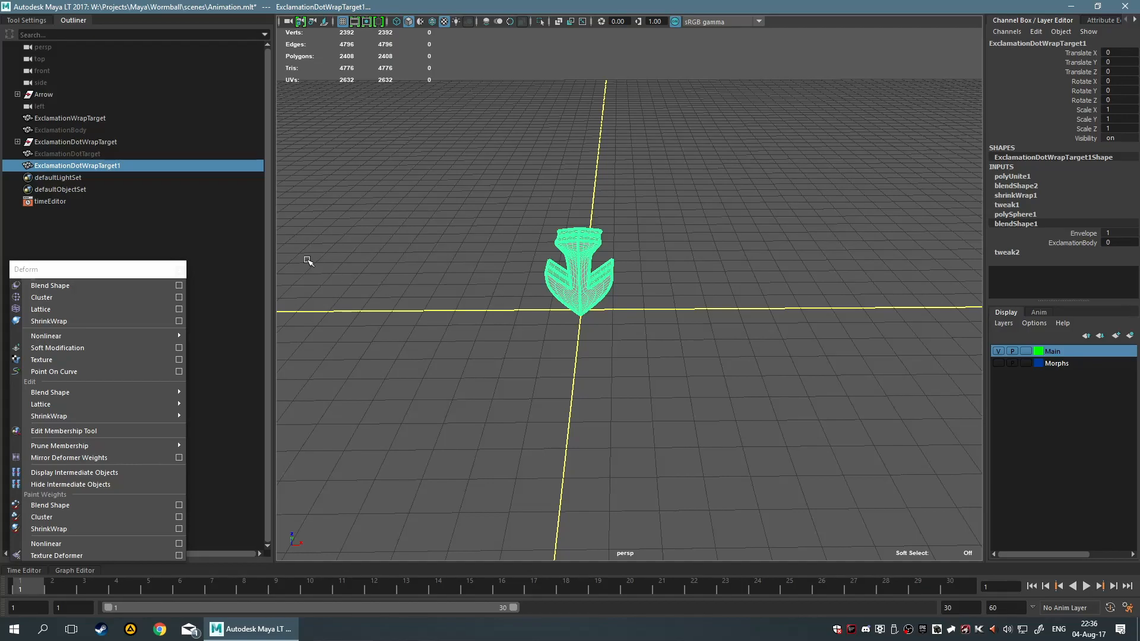
- Collapse the Outliner and vary the ExclamationBody weight once more, ending at 0
{"action": "left_click", "coordinate": [68, 19]}
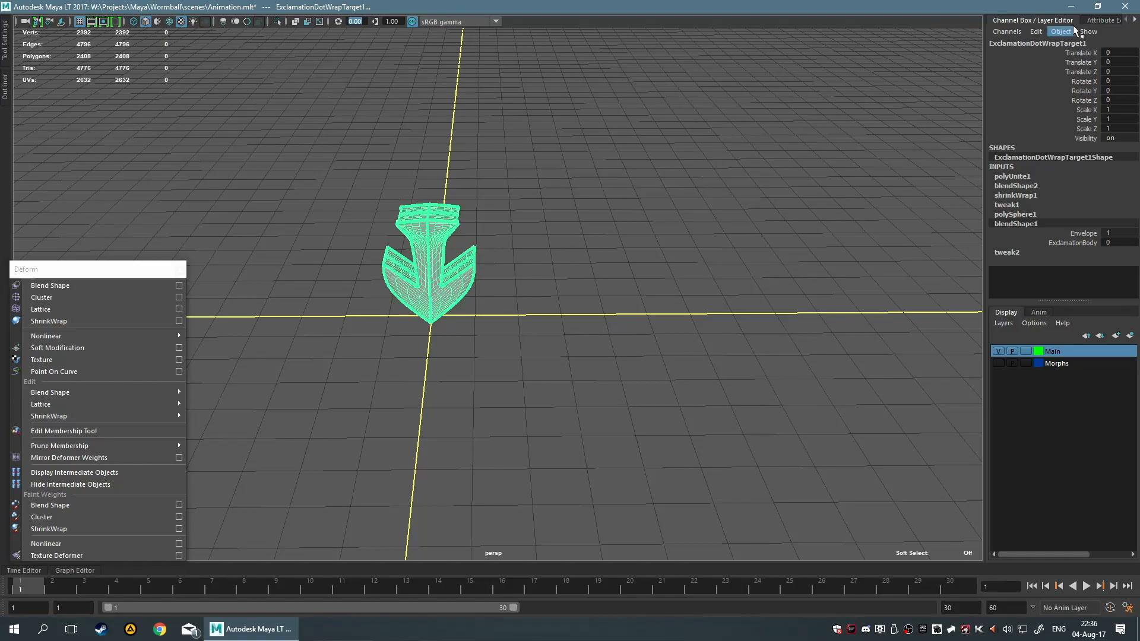
{"action": "left_click", "coordinate": [1063, 243]}
{"action": "middle_click_drag", "start_coordinate": [765, 228], "coordinate": [699, 240]}
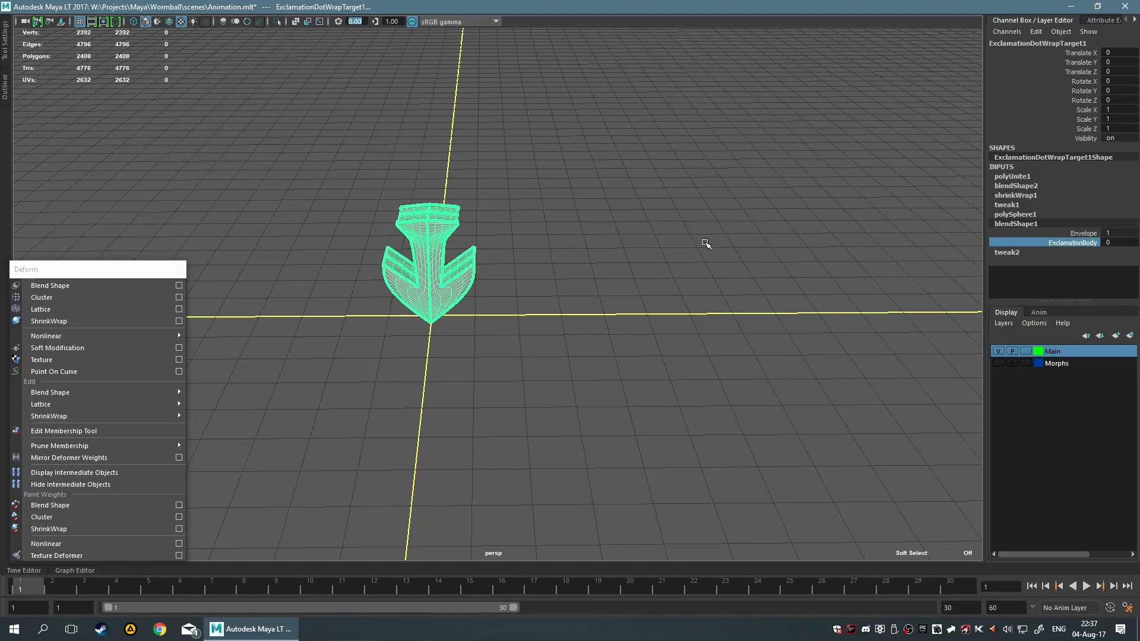
{"action": "right_click", "coordinate": [1066, 245]}
{"action": "left_click", "coordinate": [913, 265]}
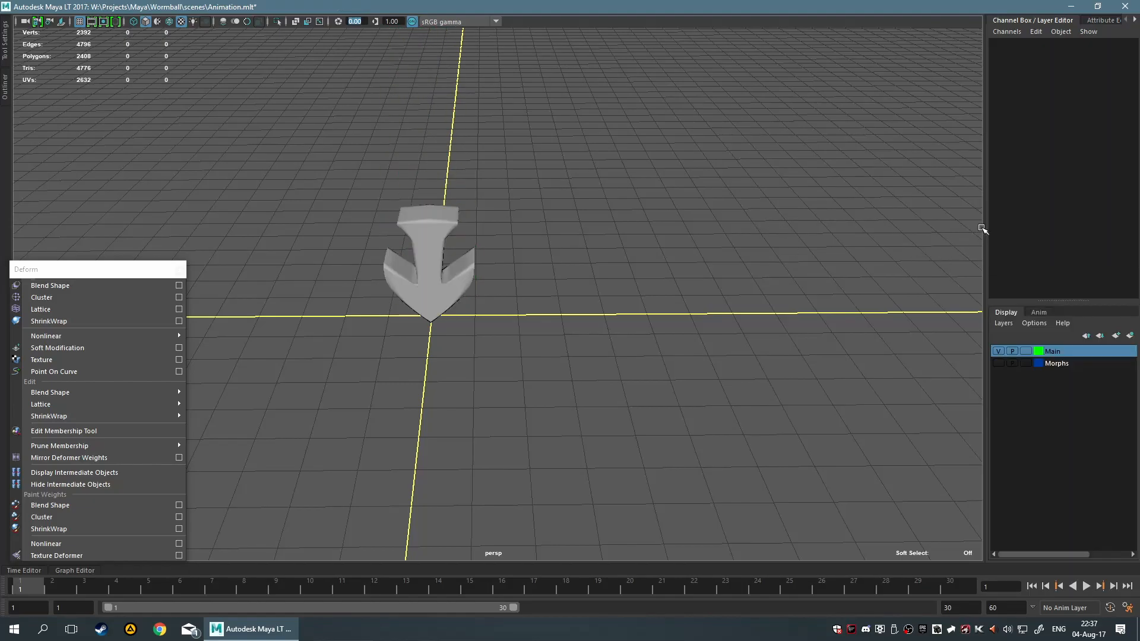
{"action": "left_click", "coordinate": [417, 300]}
{"action": "left_click", "coordinate": [1036, 186]}
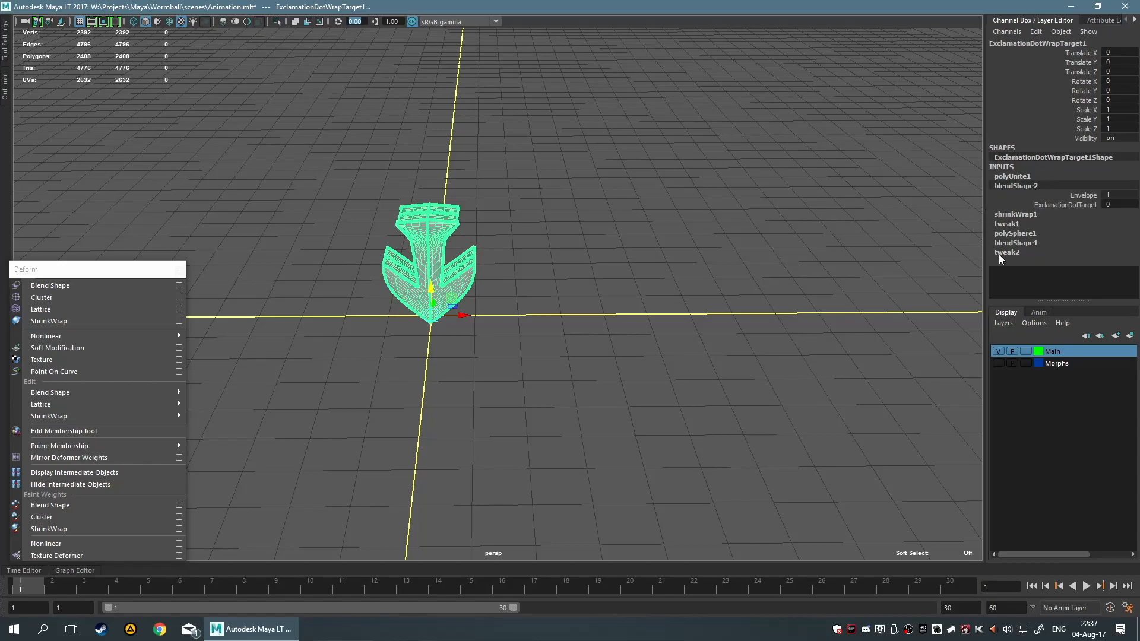
{"action": "right_click", "coordinate": [1025, 184]}
{"action": "left_click", "coordinate": [995, 190]}
{"action": "right_click", "coordinate": [997, 189]}
{"action": "left_click", "coordinate": [975, 193]}
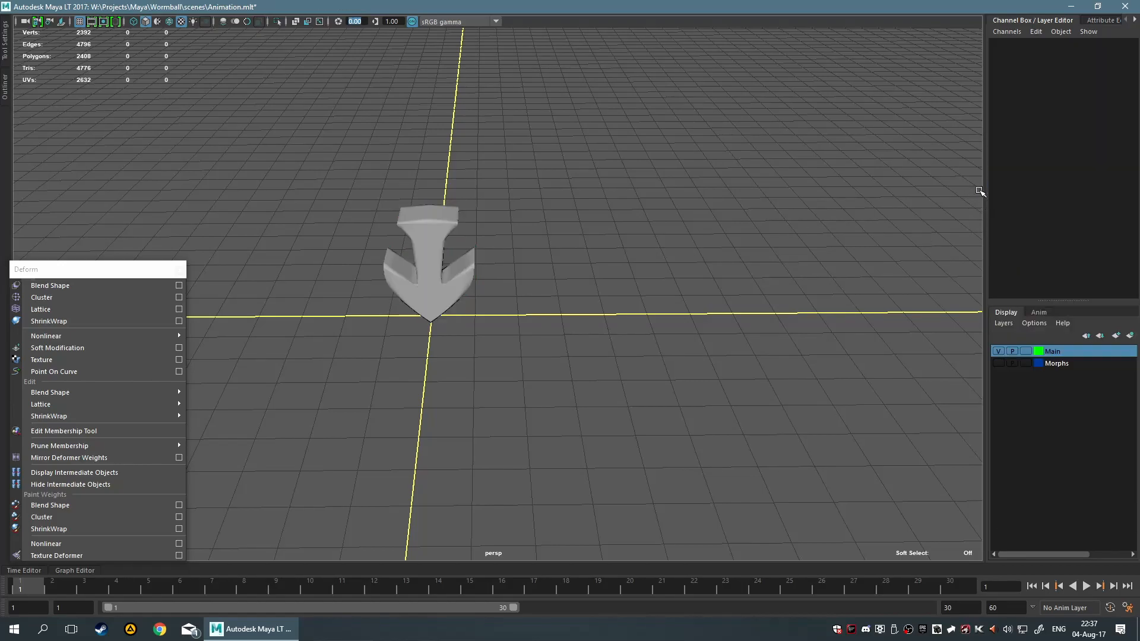
- Restore the selection of the combined mesh and rename its blendShape2 node to DotBlend
{"action": "left_click", "coordinate": [493, 254]}
{"action": "key", "text": "ctrl+z"}
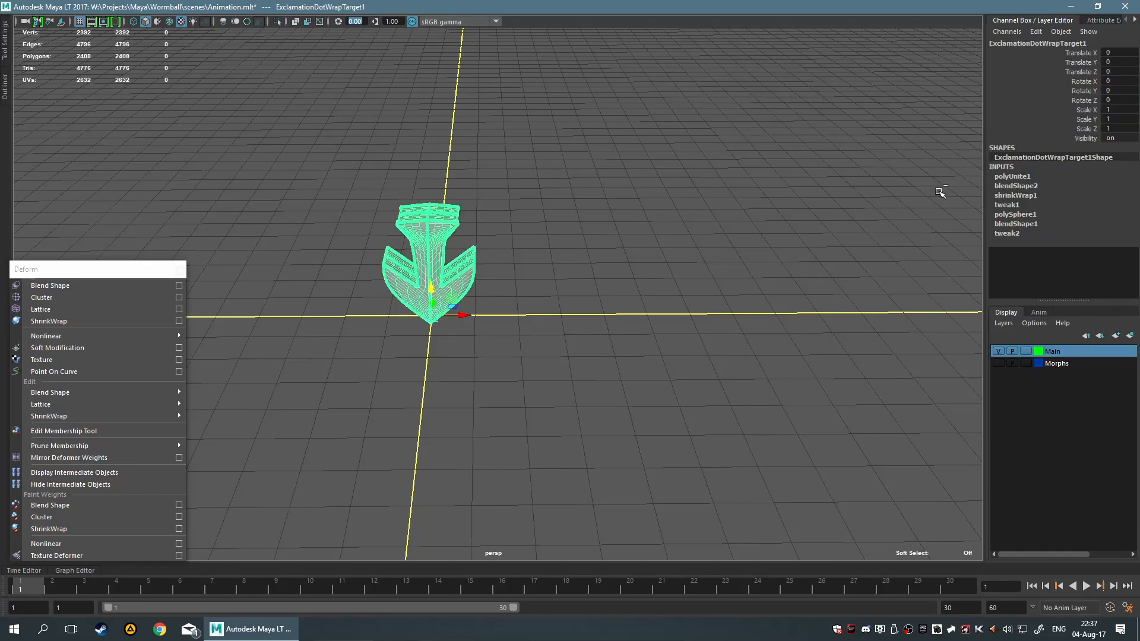
{"action": "left_click", "coordinate": [1041, 188]}
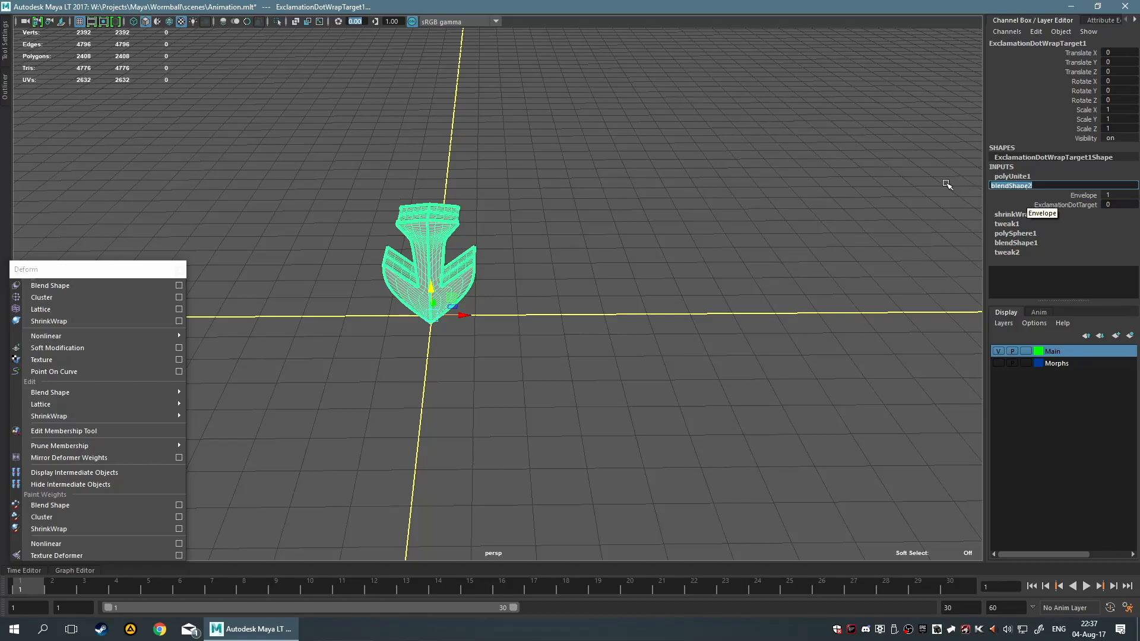
{"action": "type", "text": "DotBlend"}
{"action": "key", "text": "Return"}
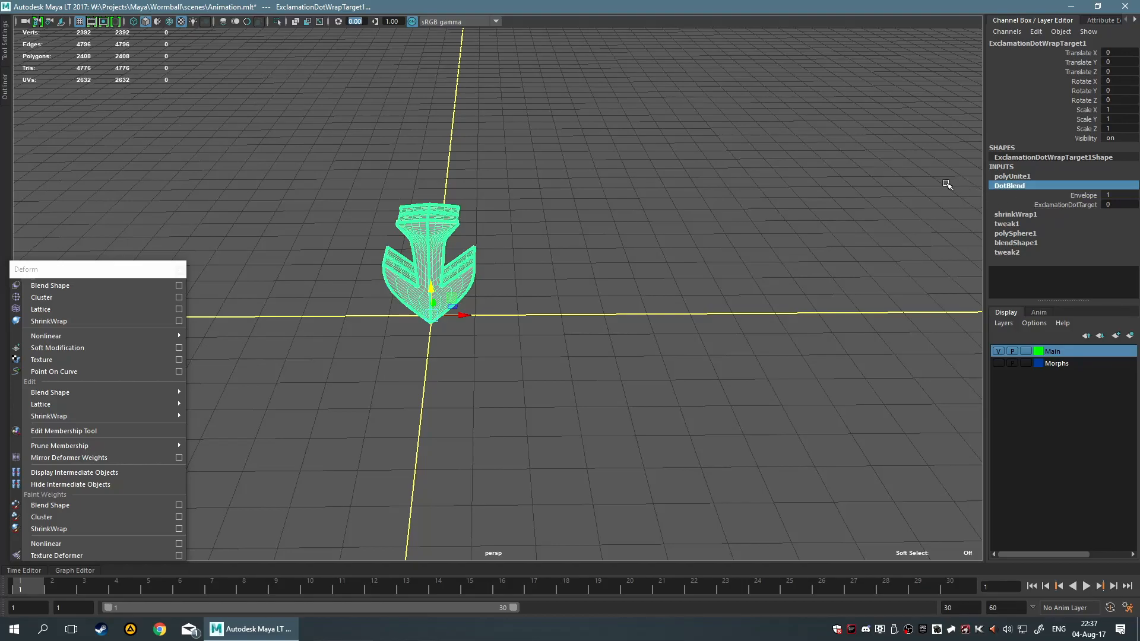
- Rename the combined mesh's blendShape1 node to ExcplamationBlend and clear the selection
{"action": "left_click", "coordinate": [1027, 243]}
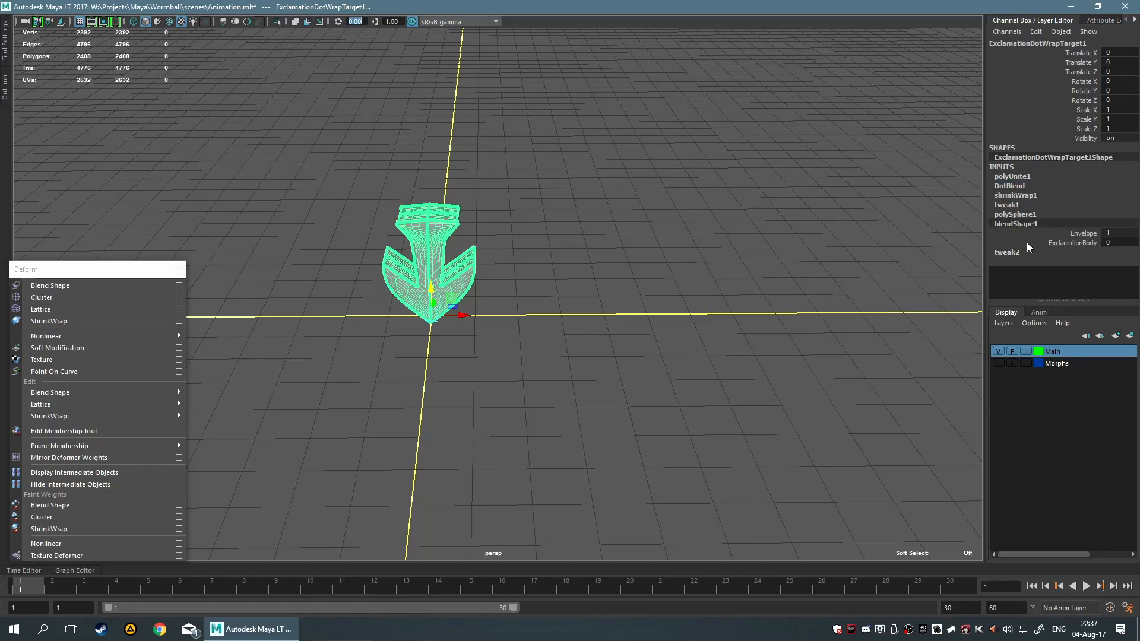
{"action": "double_click", "coordinate": [1028, 226]}
{"action": "type", "text": "E"}
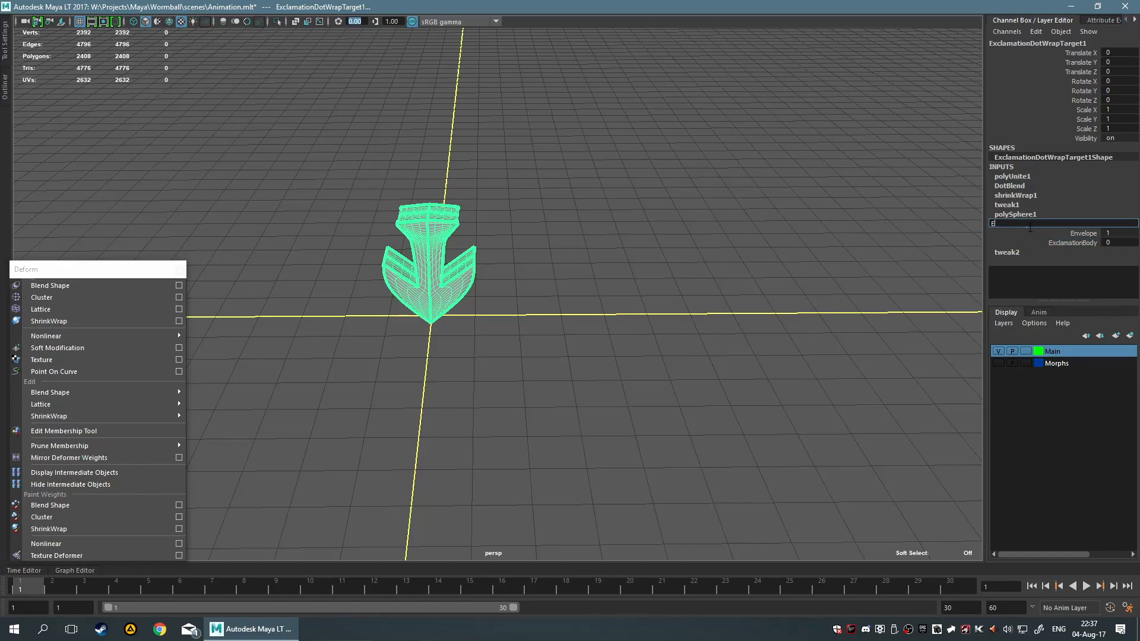
{"action": "type", "text": "xcplamationBlend"}
{"action": "key", "text": "Return"}
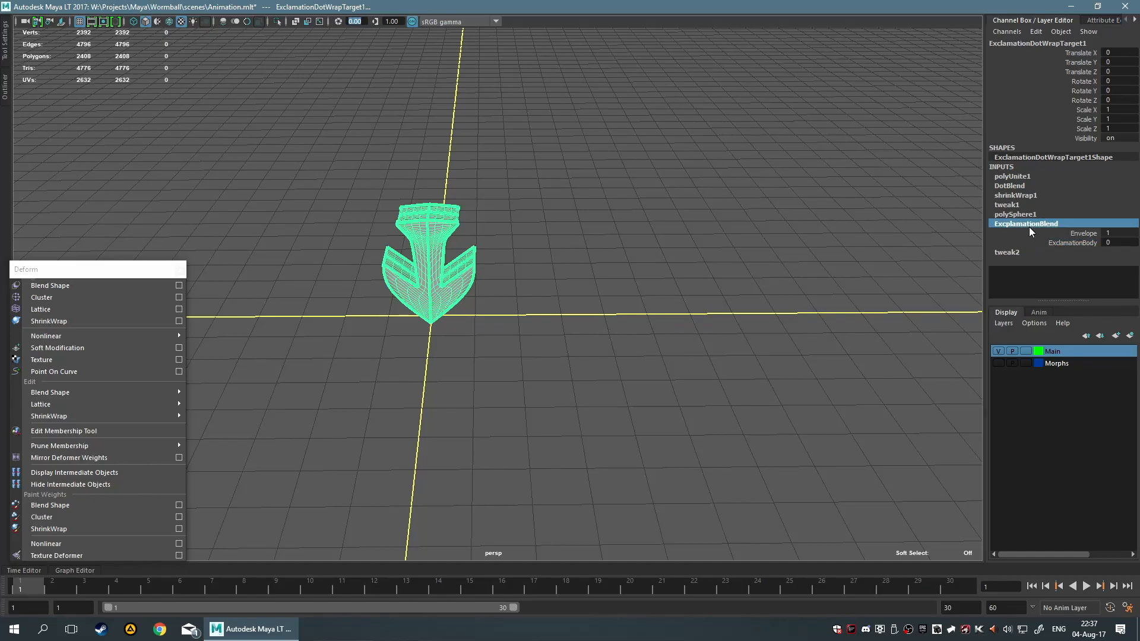
{"action": "left_click", "coordinate": [824, 199]}
- Reselect the combined mesh, review both renamed blend shape nodes, and show DotBlend's attributes in the Attribute Editor
{"action": "left_click", "coordinate": [413, 303]}
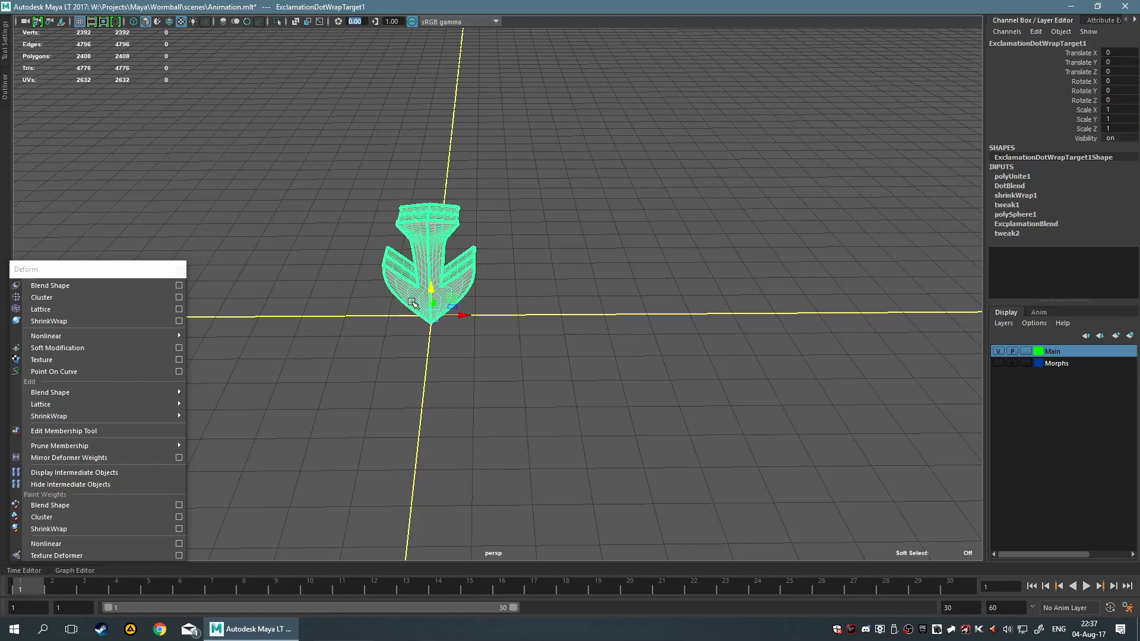
{"action": "left_click", "coordinate": [1019, 225]}
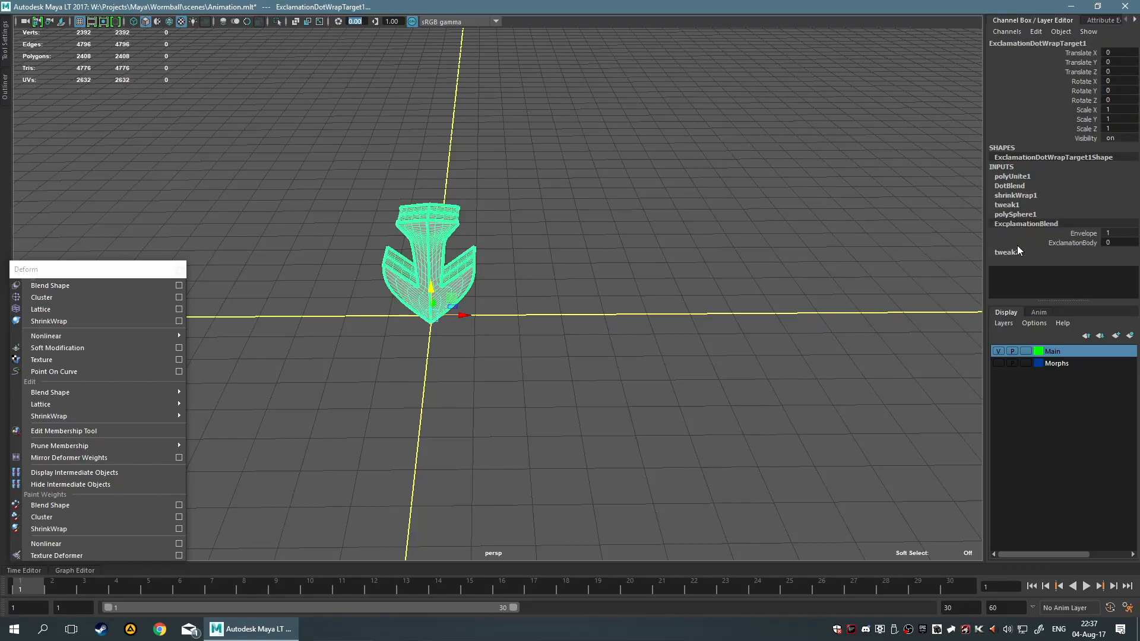
{"action": "left_click", "coordinate": [1014, 187]}
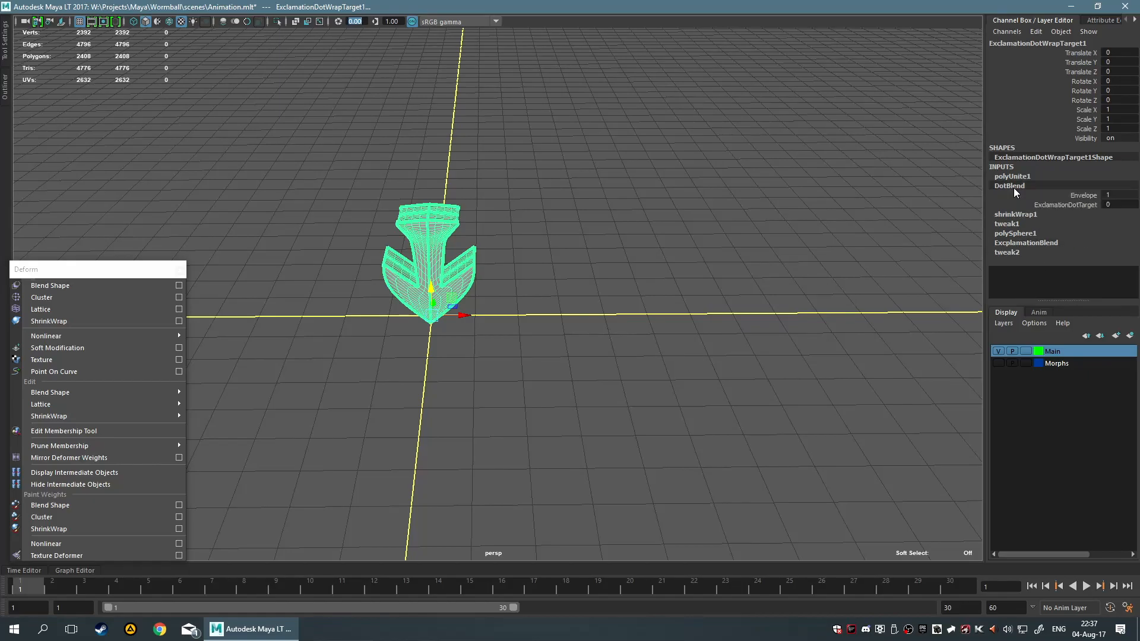
{"action": "left_click", "coordinate": [1052, 205]}
{"action": "right_click", "coordinate": [1052, 207]}
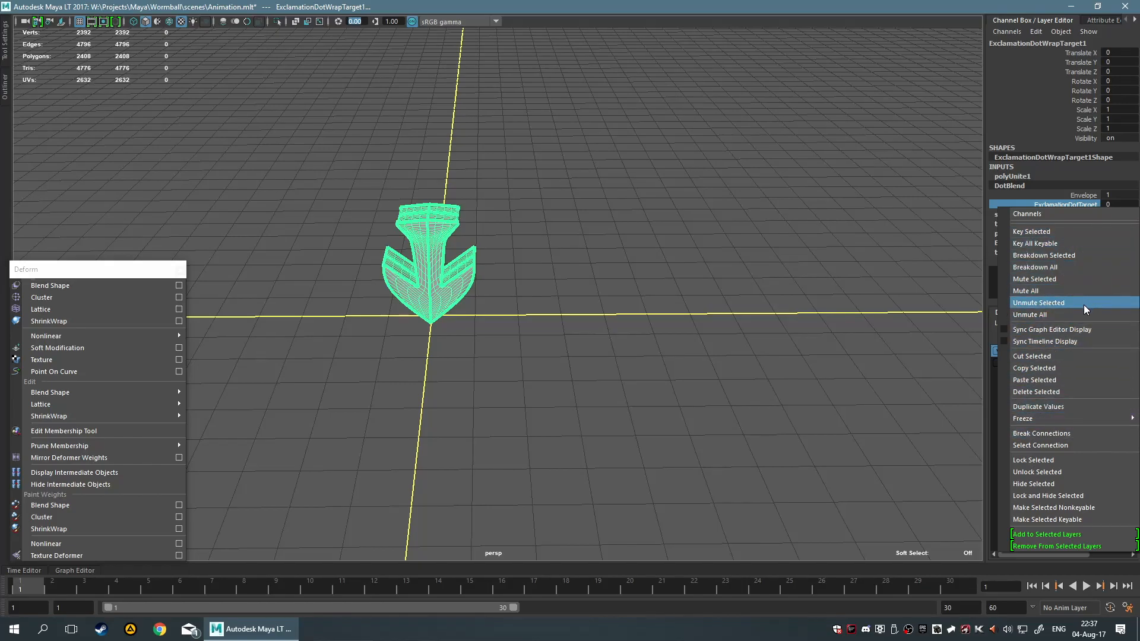
{"action": "left_click", "coordinate": [1096, 22]}
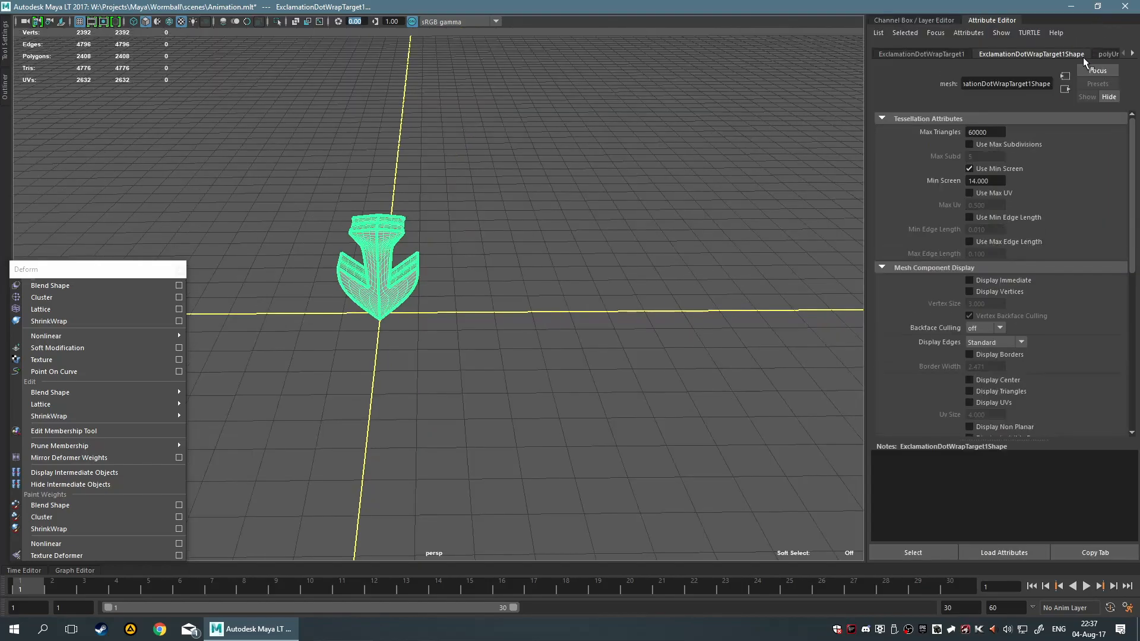
{"action": "scroll", "coordinate": [1059, 50], "scroll_direction": "down", "scroll_amount": 2}
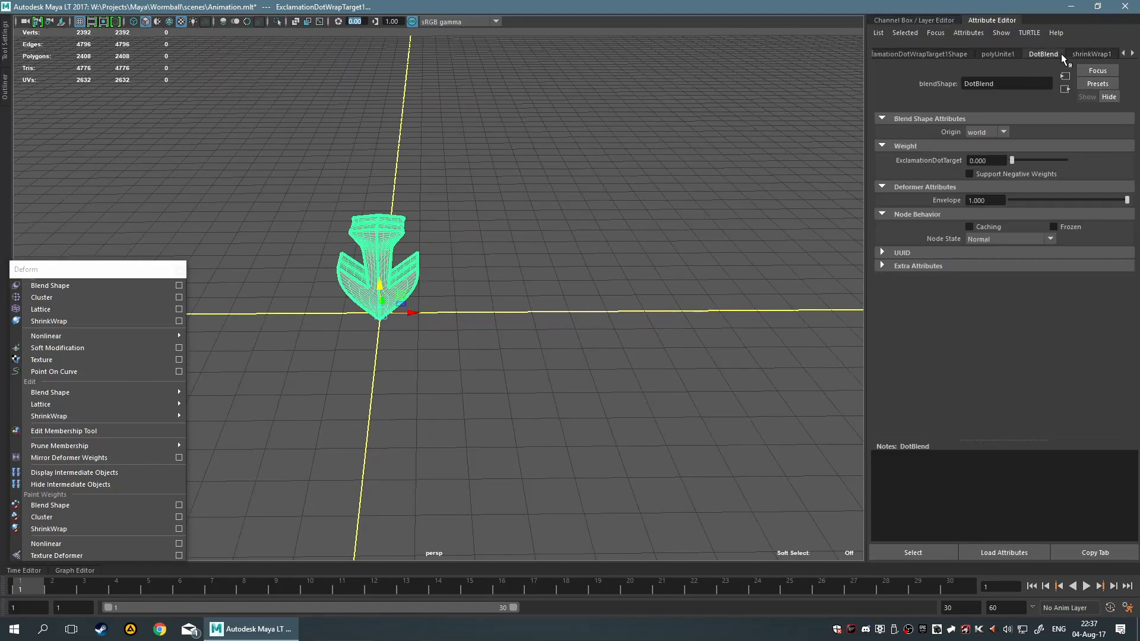
- Start a driven key for DotBlend's ExclamationDotTarget weight and load ExcplamationBlend's ExclamationBody channel as the driver
{"action": "right_click", "coordinate": [950, 161]}
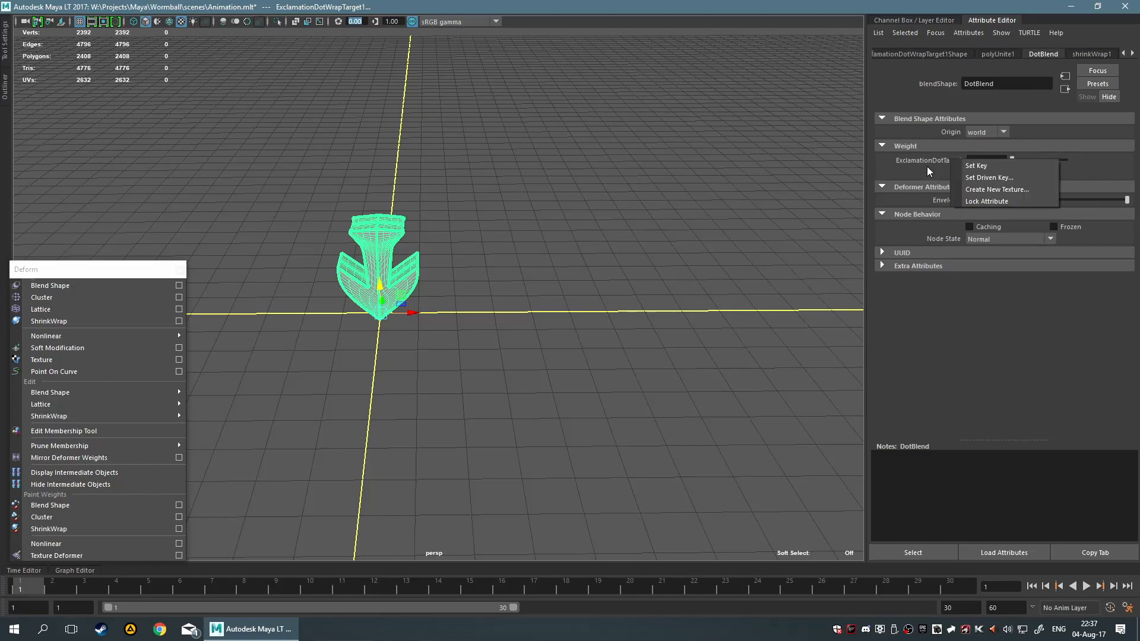
{"action": "left_click", "coordinate": [970, 178]}
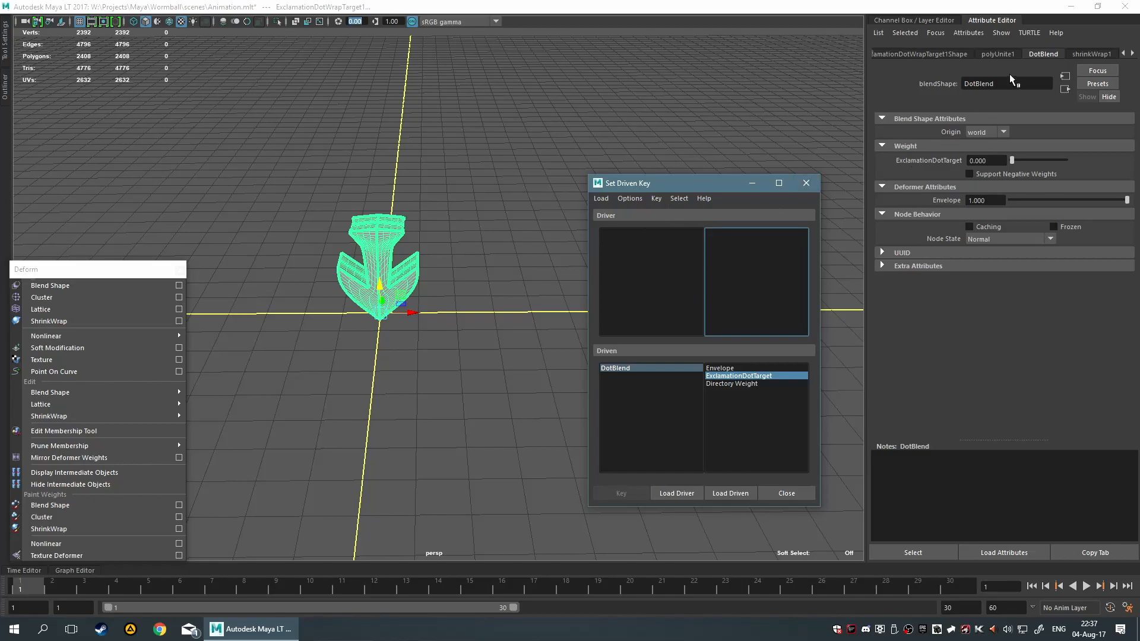
{"action": "scroll", "coordinate": [1040, 56], "scroll_direction": "down", "scroll_amount": 2}
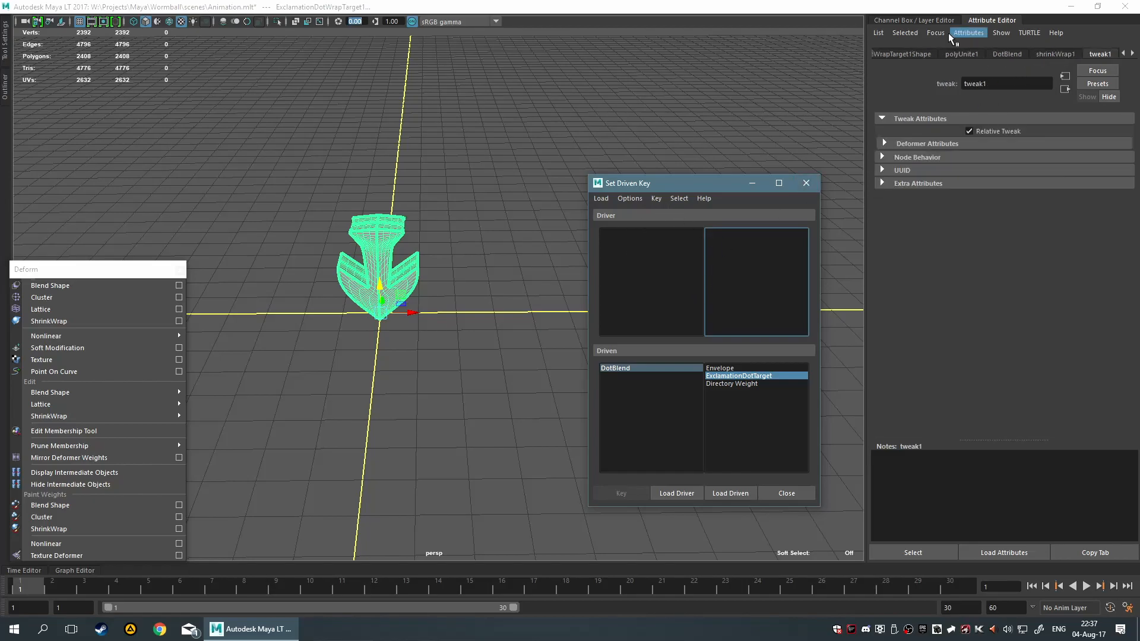
{"action": "left_click", "coordinate": [928, 19]}
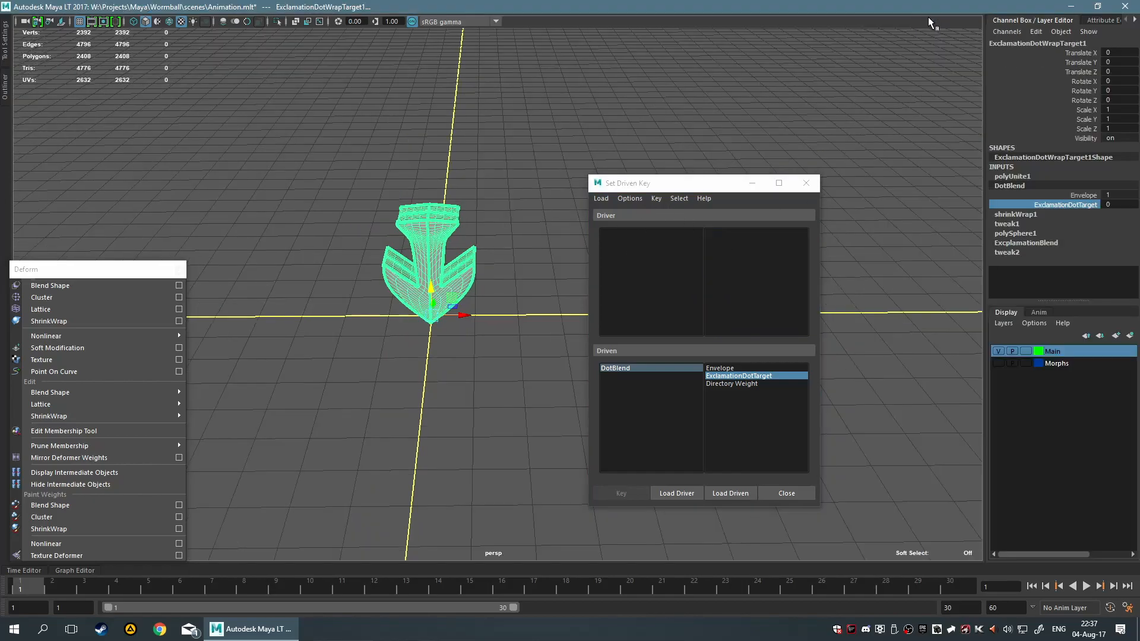
{"action": "left_click", "coordinate": [1028, 243]}
{"action": "left_click", "coordinate": [1054, 242]}
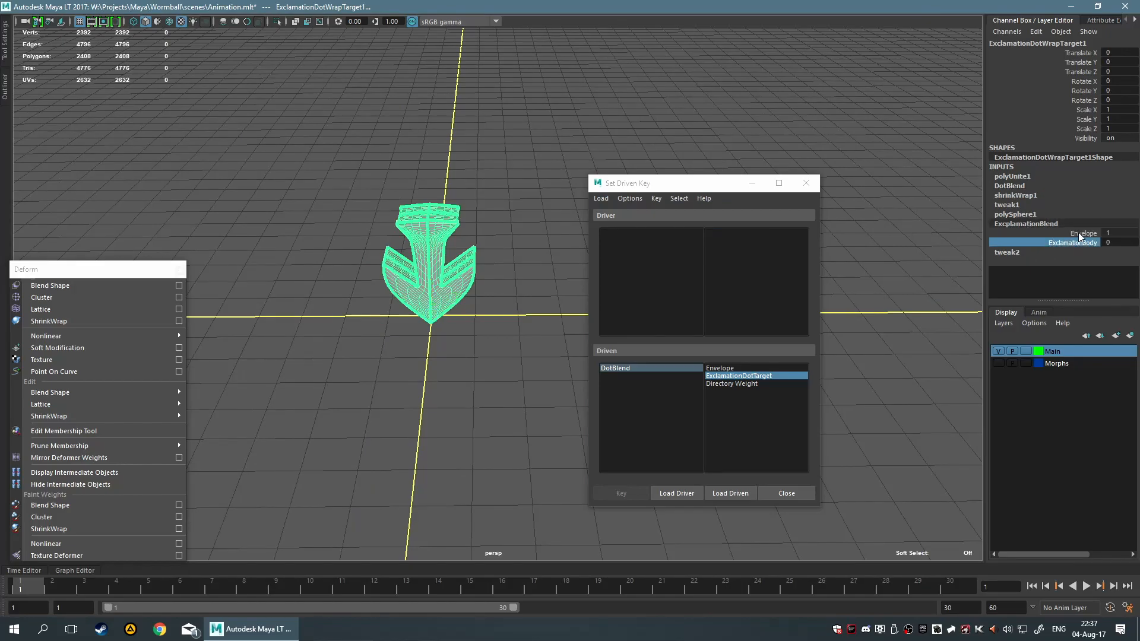
{"action": "left_click", "coordinate": [672, 494]}
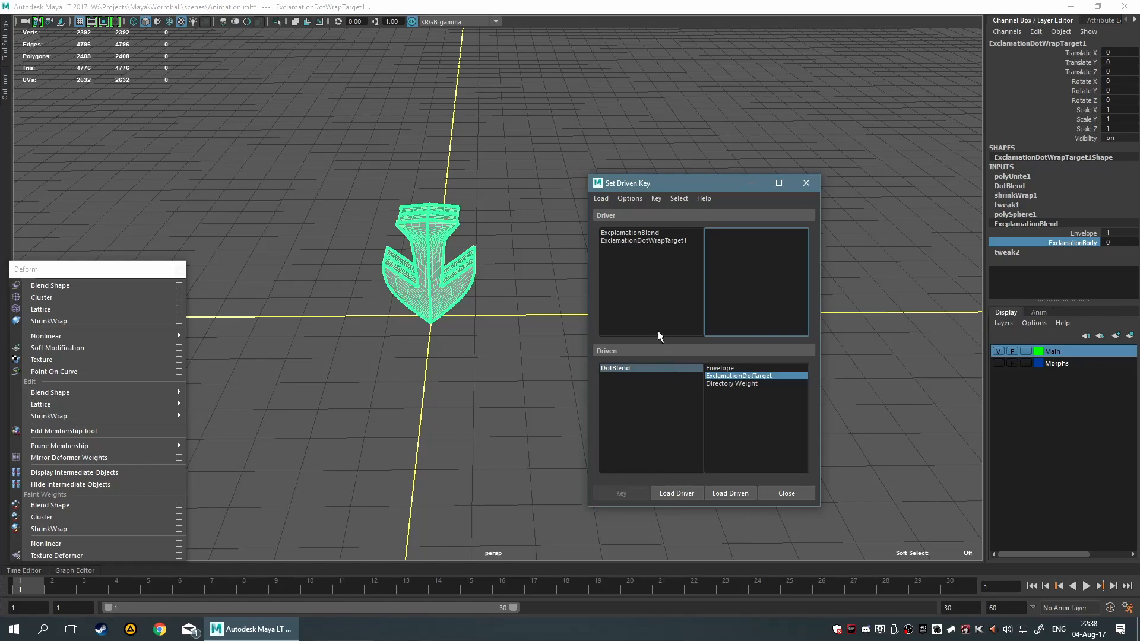
- Select ExclamationBody among the attributes of the ExcplamationBlend driver
{"action": "left_click", "coordinate": [654, 234]}
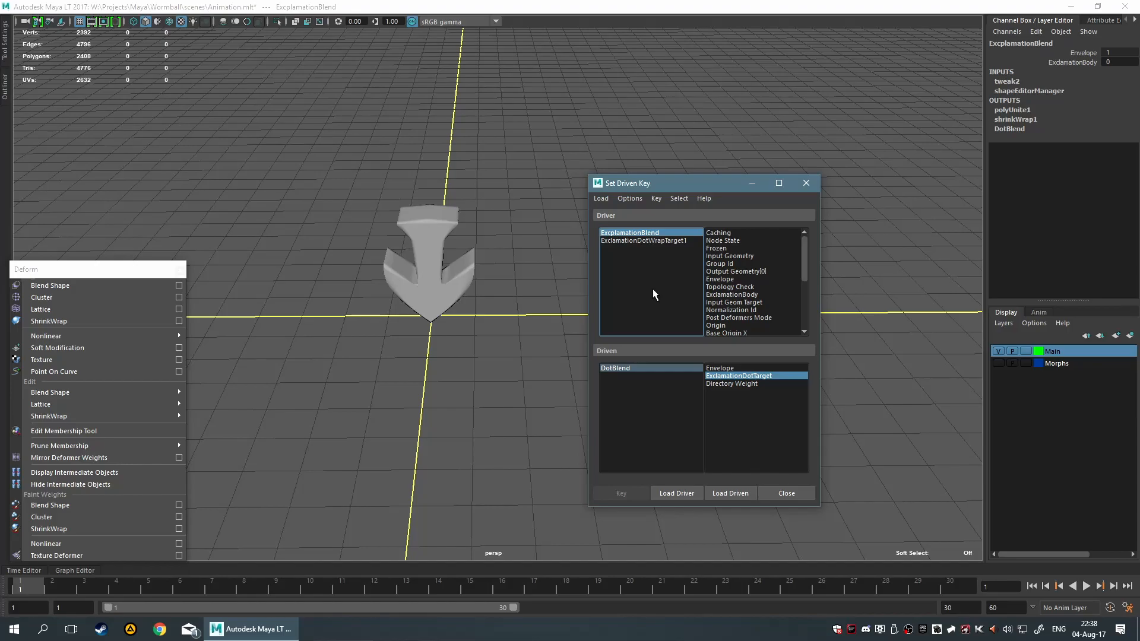
{"action": "scroll", "coordinate": [734, 264], "scroll_direction": "down", "scroll_amount": 5}
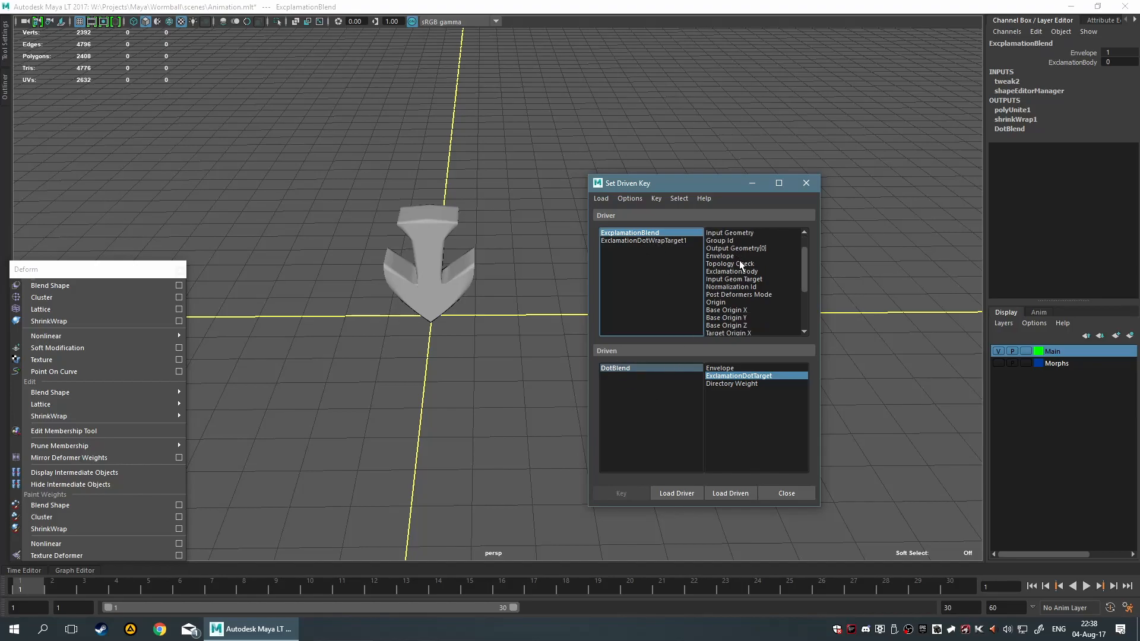
{"action": "scroll", "coordinate": [738, 305], "scroll_direction": "up", "scroll_amount": 3}
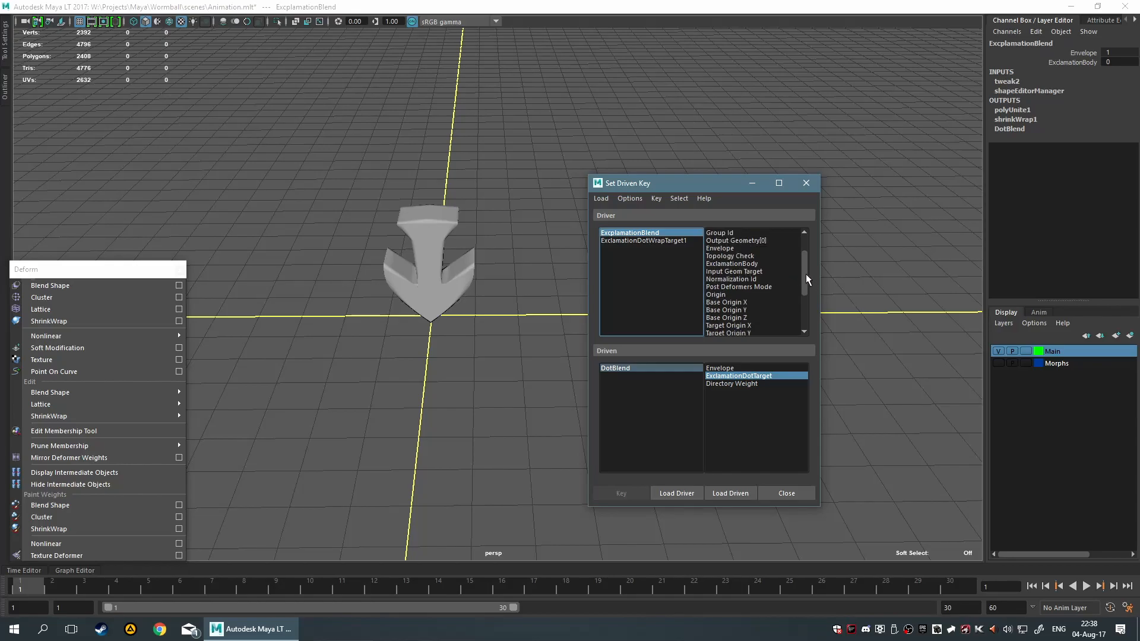
{"action": "scroll", "coordinate": [756, 262], "scroll_direction": "up", "scroll_amount": 1}
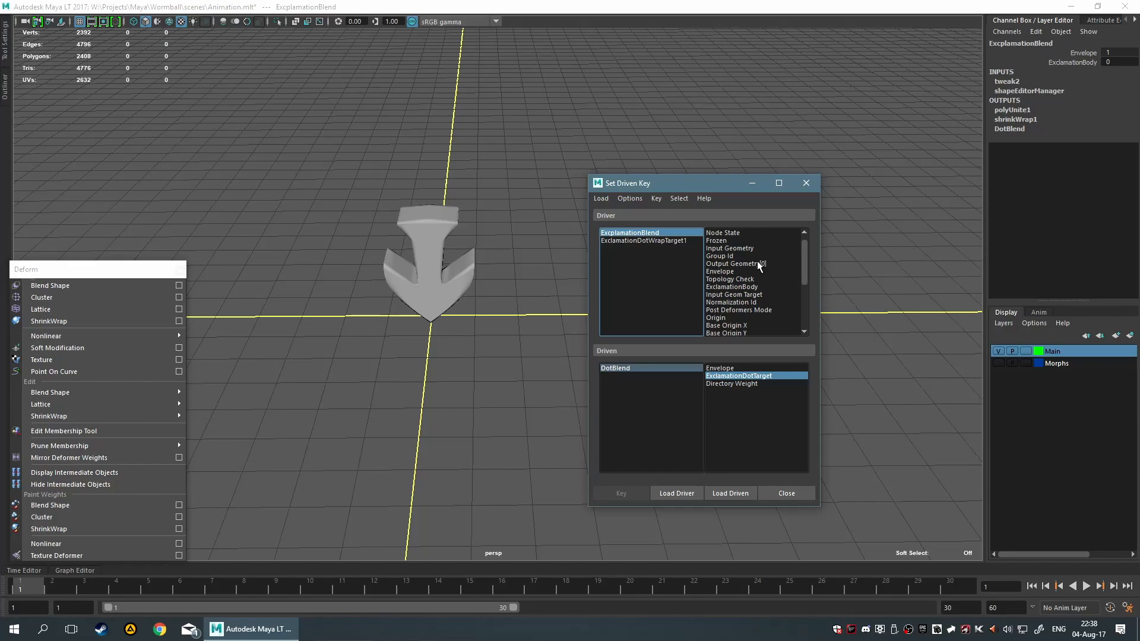
{"action": "scroll", "coordinate": [771, 287], "scroll_direction": "up", "scroll_amount": 1}
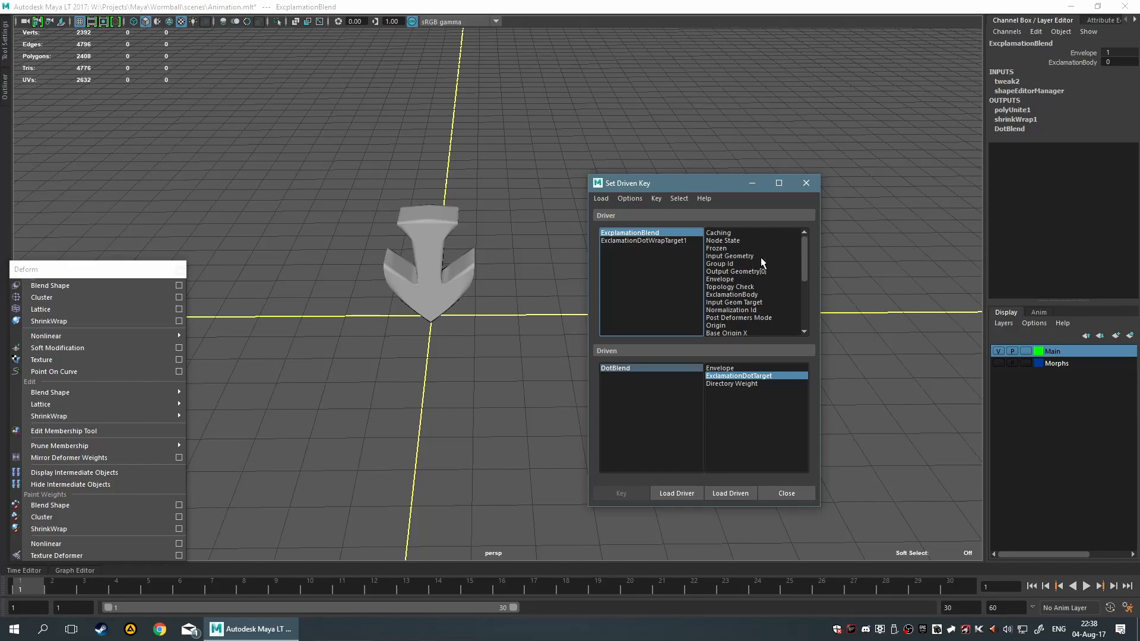
{"action": "mouse_move", "coordinate": [806, 265]}
{"action": "left_mouse_down"}
{"action": "mouse_move", "coordinate": [803, 306]}
{"action": "mouse_move", "coordinate": [803, 270]}
{"action": "left_mouse_up"}
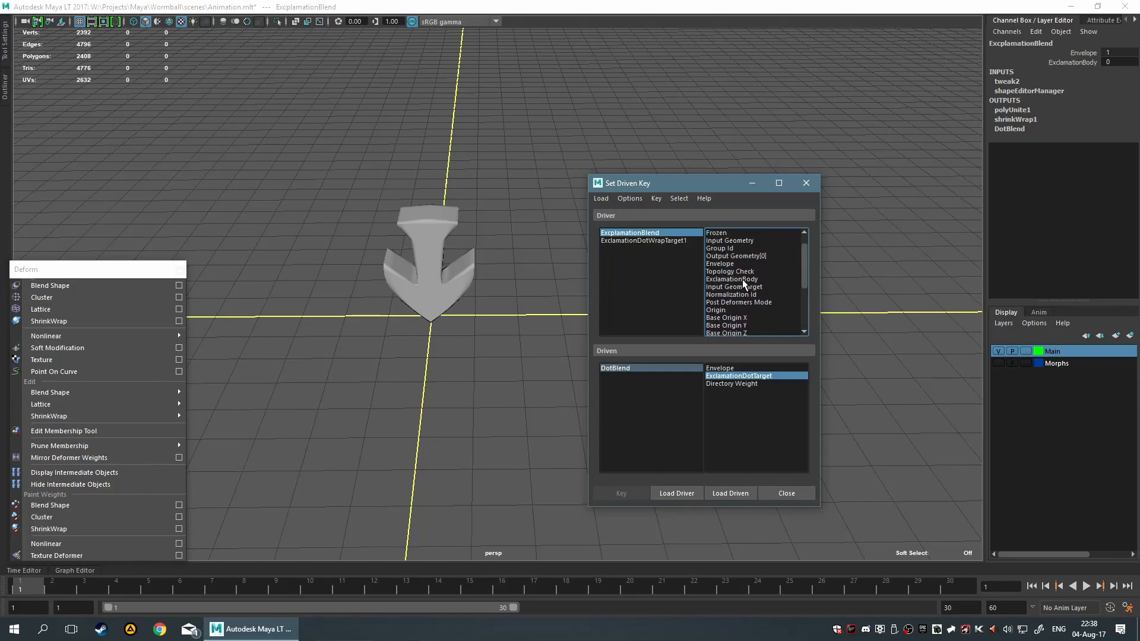
{"action": "scroll", "coordinate": [755, 258], "scroll_direction": "up", "scroll_amount": 2}
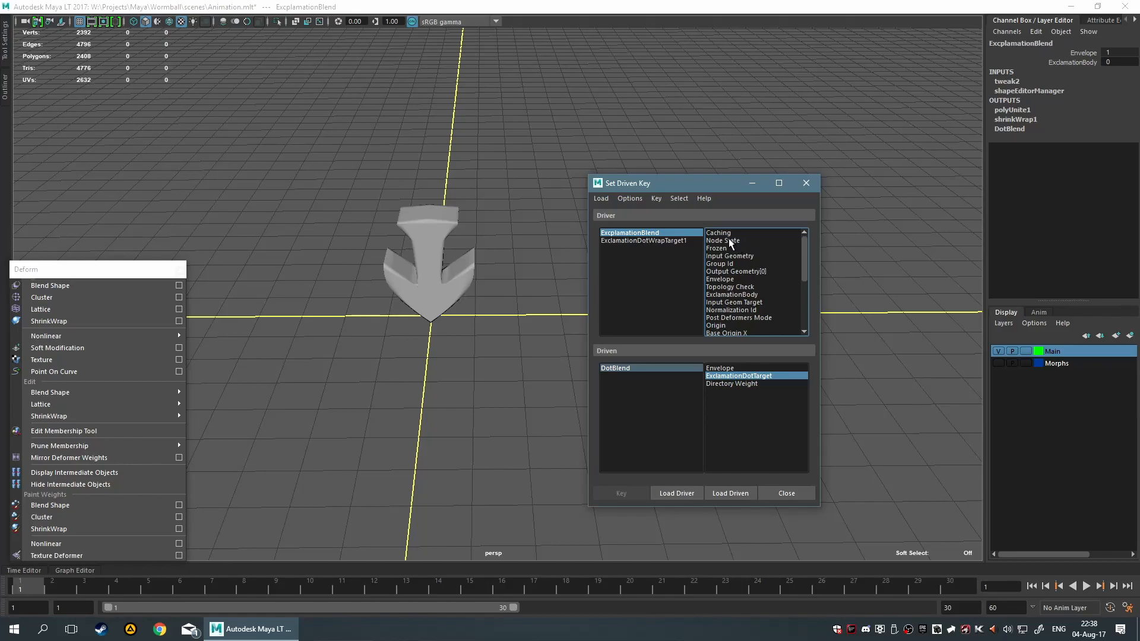
{"action": "left_click", "coordinate": [752, 296]}
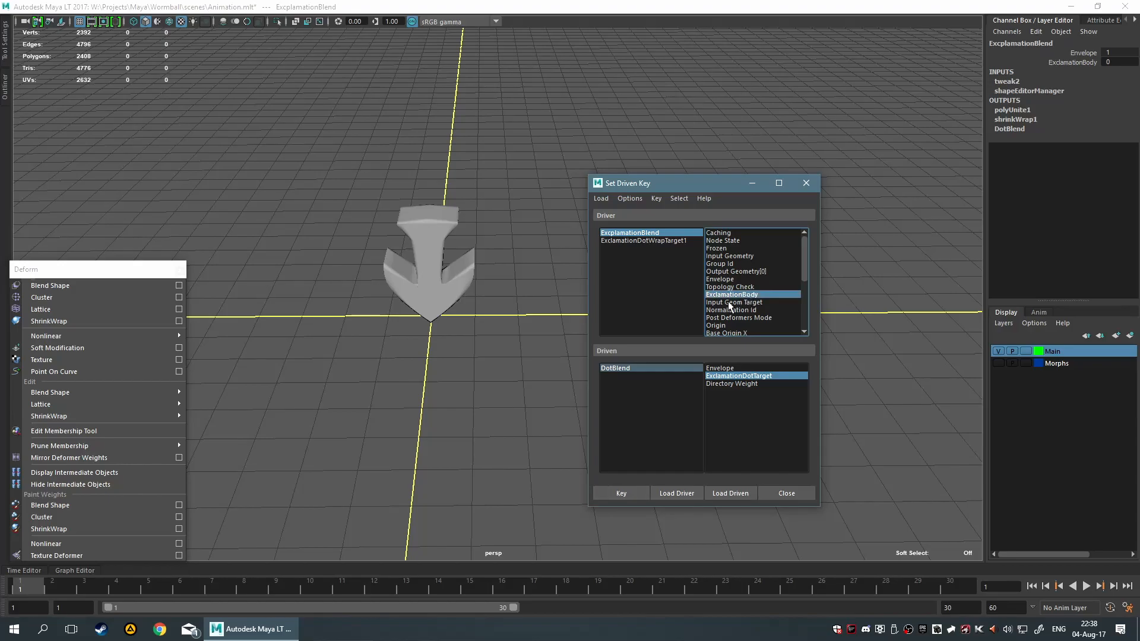
- Examine the driver attributes of ExcplamationBlend and ExclamationDotWrapTarget1, along with DotBlend's channels
{"action": "left_click", "coordinate": [636, 235]}
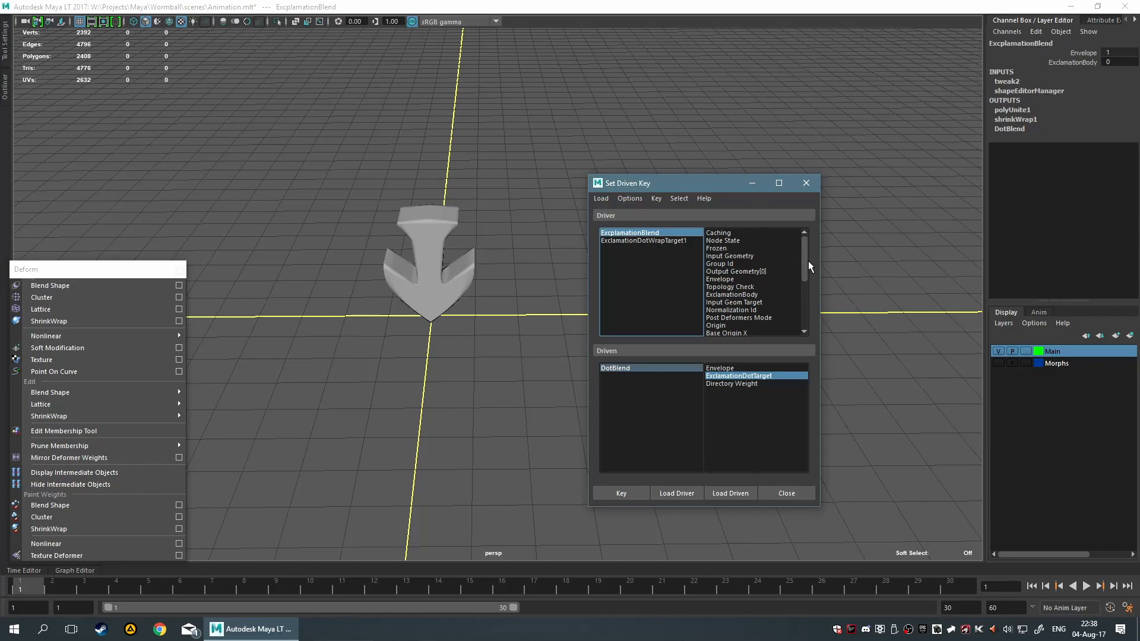
{"action": "mouse_move", "coordinate": [807, 262]}
{"action": "left_mouse_down"}
{"action": "mouse_move", "coordinate": [806, 301]}
{"action": "mouse_move", "coordinate": [804, 255]}
{"action": "left_mouse_up"}
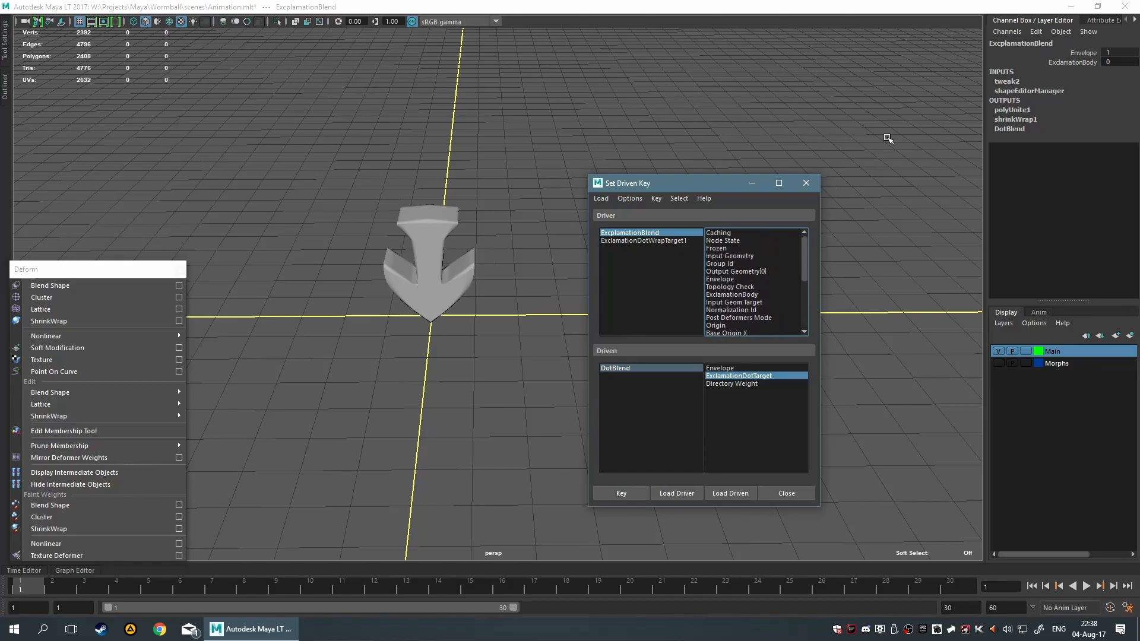
{"action": "left_click", "coordinate": [1031, 131]}
{"action": "scroll", "coordinate": [758, 271], "scroll_direction": "down", "scroll_amount": 3}
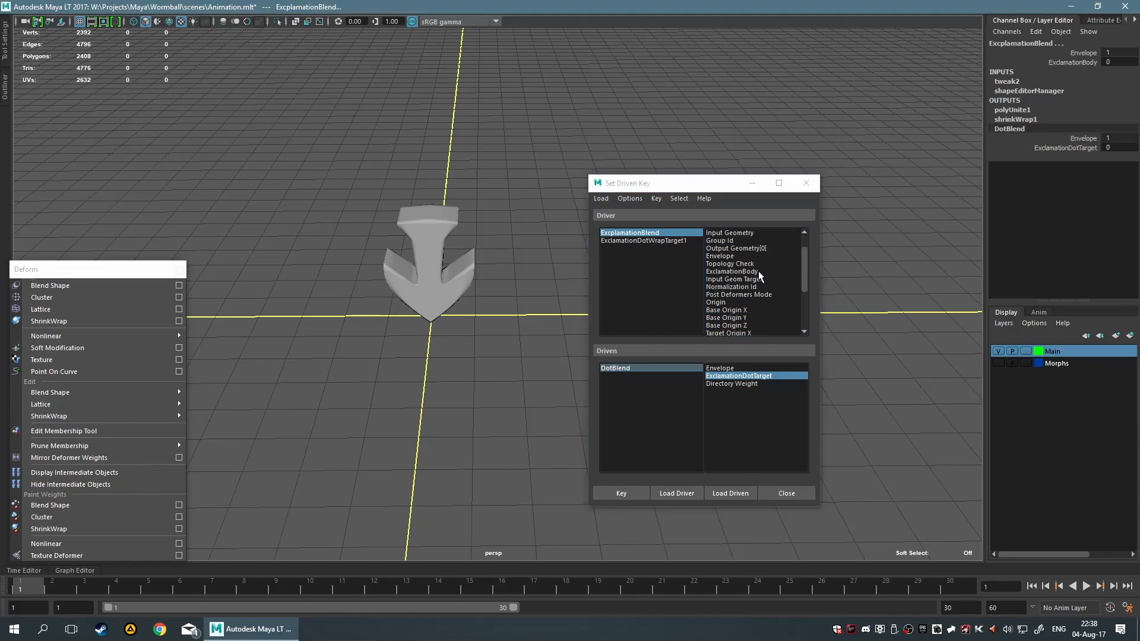
{"action": "scroll", "coordinate": [745, 290], "scroll_direction": "up", "scroll_amount": 3}
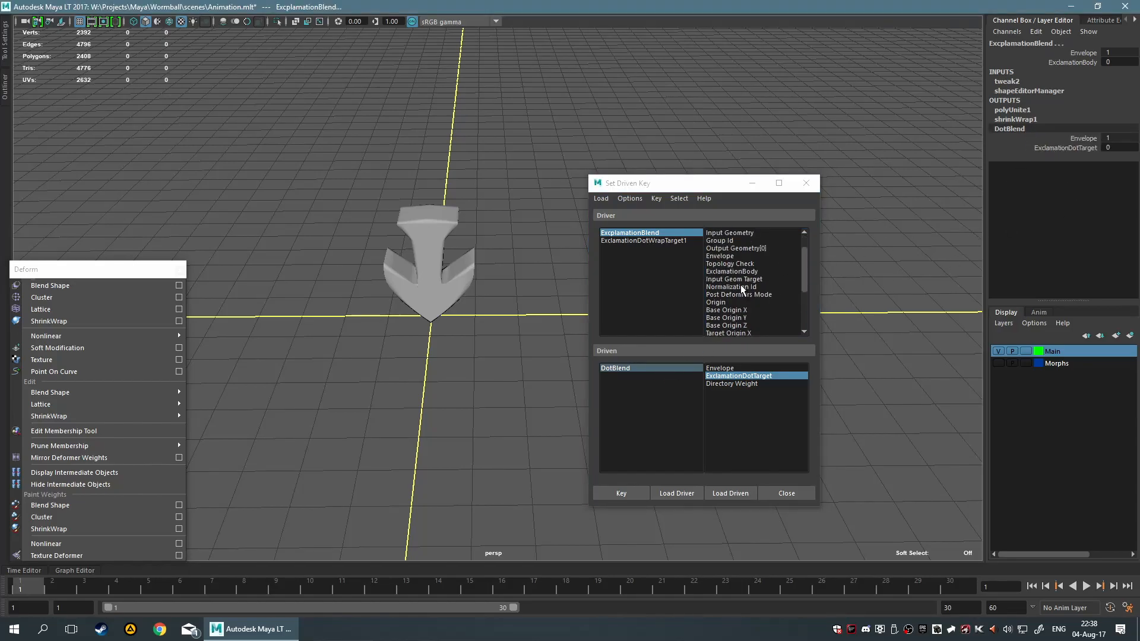
{"action": "left_click", "coordinate": [637, 239]}
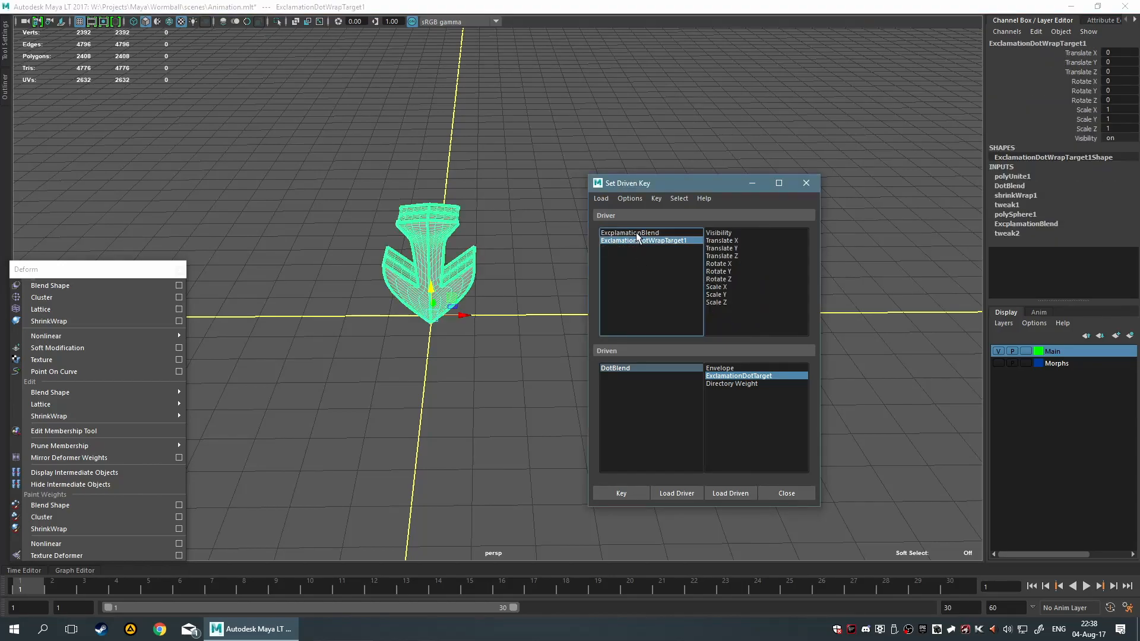
- Try to pair ExcplamationBlend's ExclamationBody as the driver attribute with DotBlend's ExclamationDotTarget as the driven attribute
{"action": "left_click", "coordinate": [637, 233]}
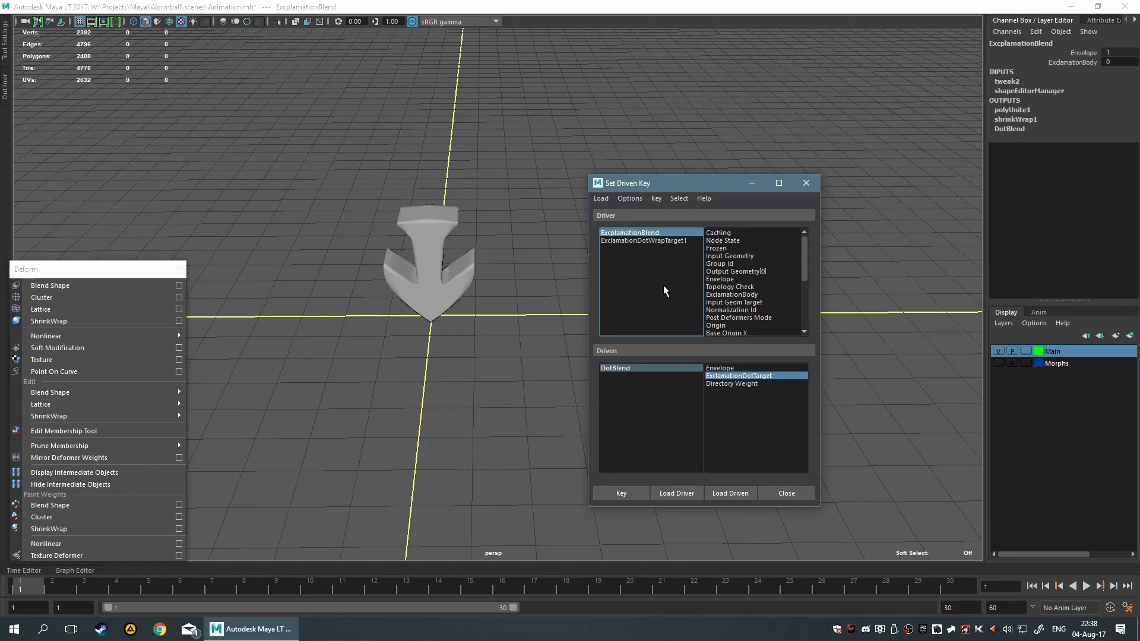
{"action": "left_click", "coordinate": [1090, 22]}
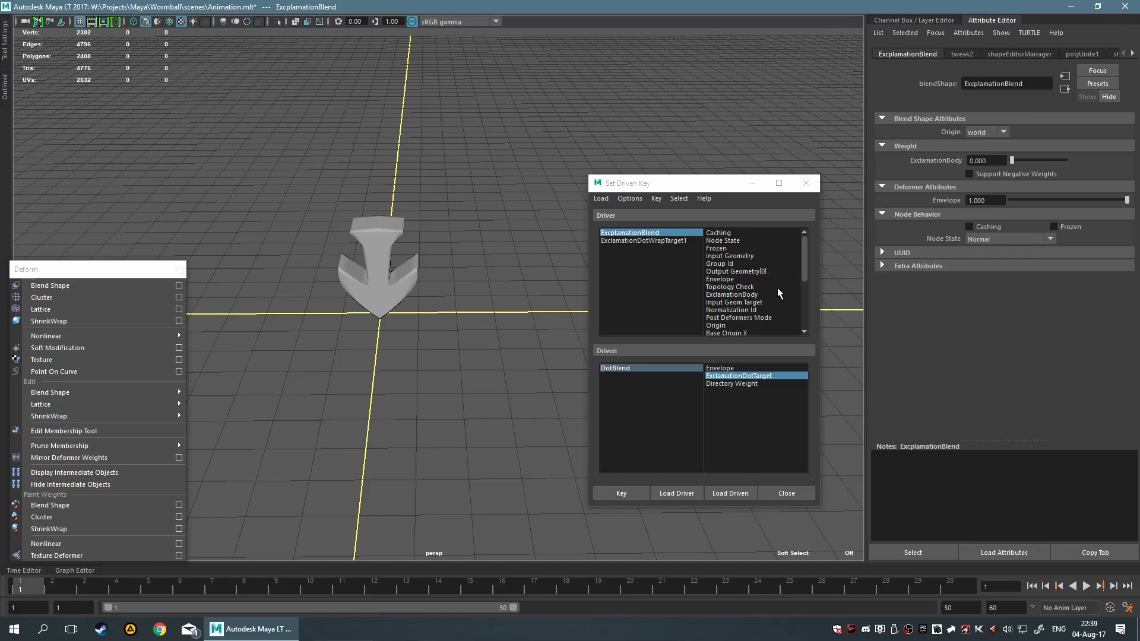
{"action": "left_click", "coordinate": [740, 295]}
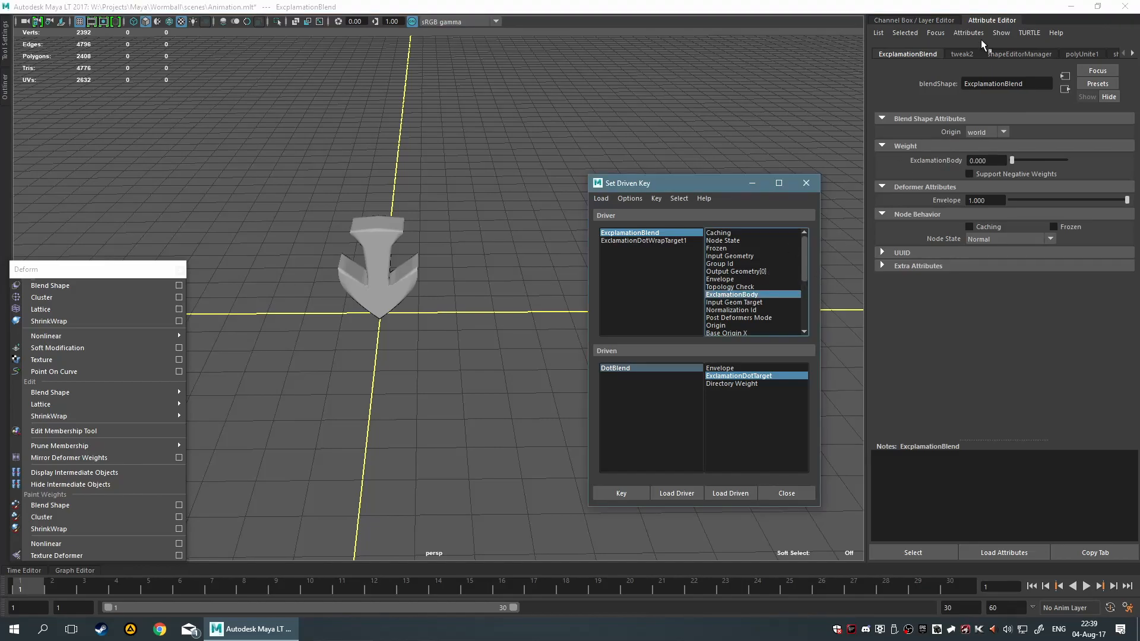
{"action": "left_click", "coordinate": [929, 23]}
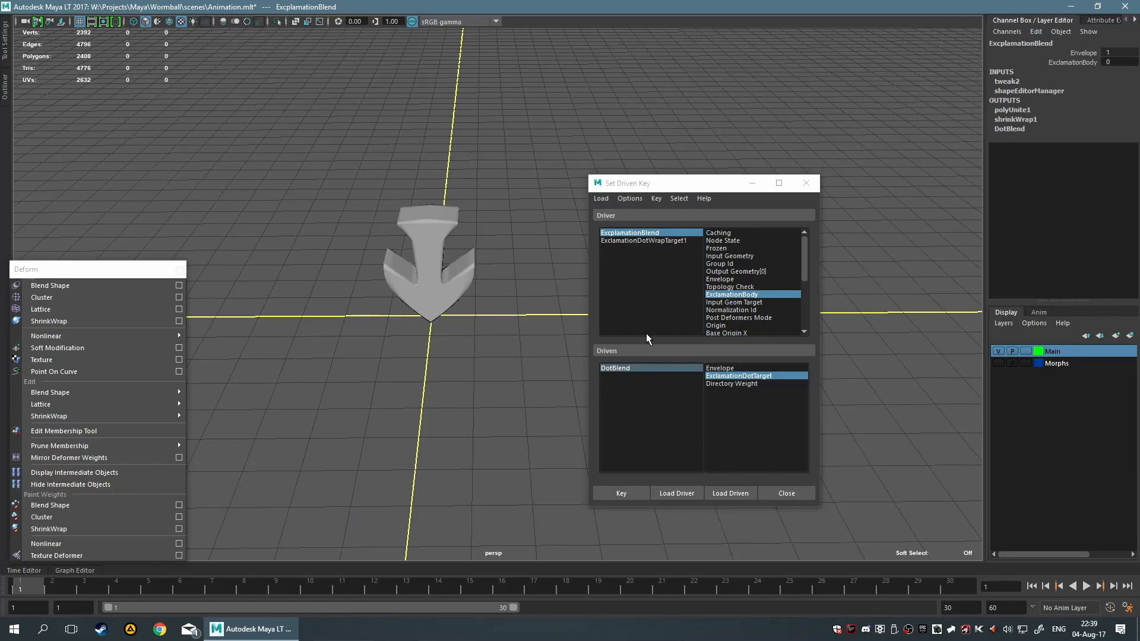
{"action": "left_click", "coordinate": [662, 233]}
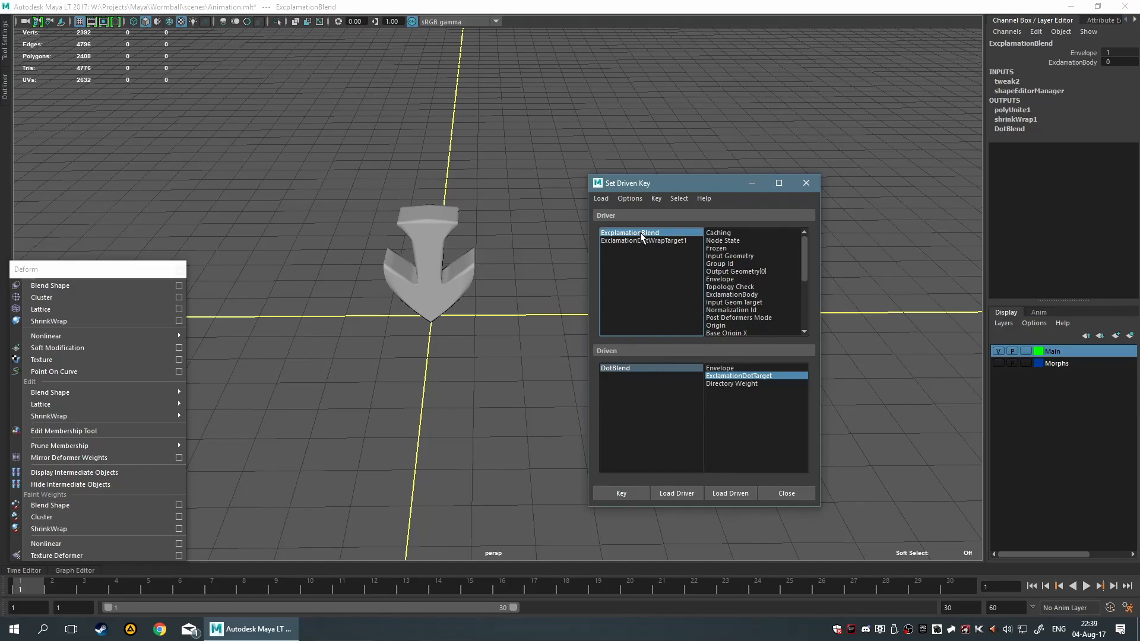
{"action": "left_click", "coordinate": [732, 375]}
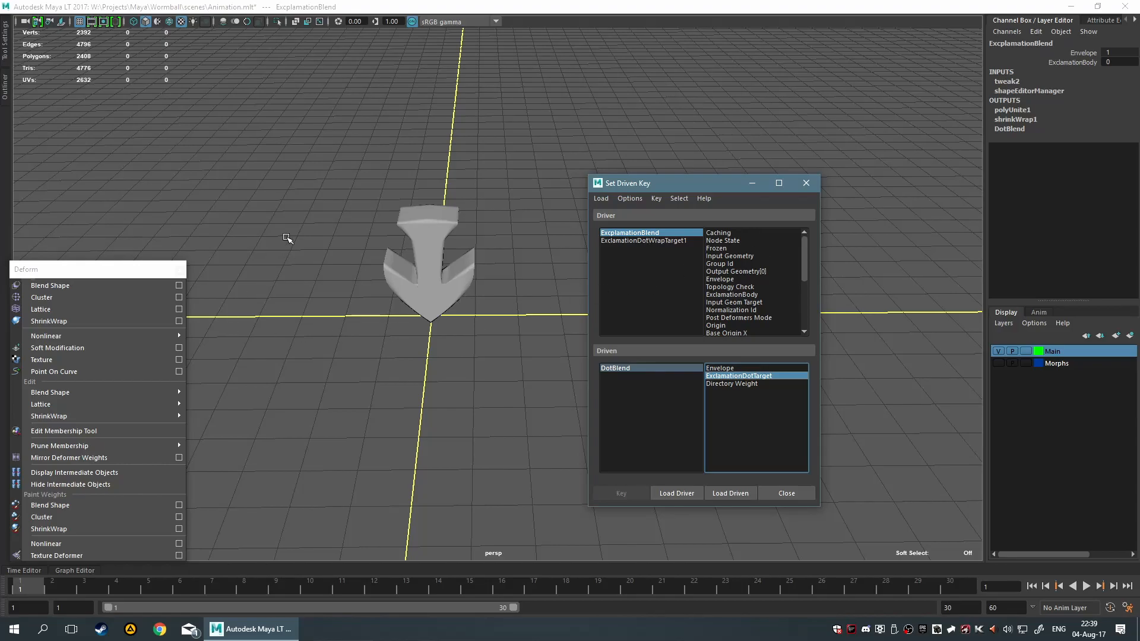
- Examine the children of ExclamationDotWrapTarget in the scene hierarchy and the attributes of the ExclamationDotWrapTarget1 driver
{"action": "left_click", "coordinate": [6, 95]}
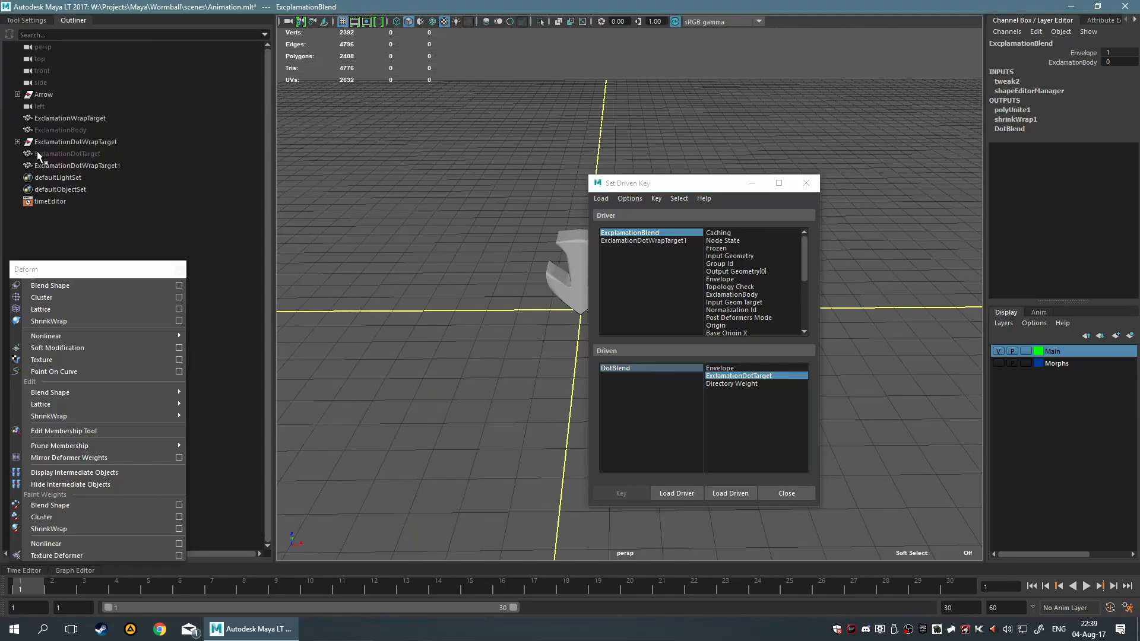
{"action": "left_click", "coordinate": [17, 142]}
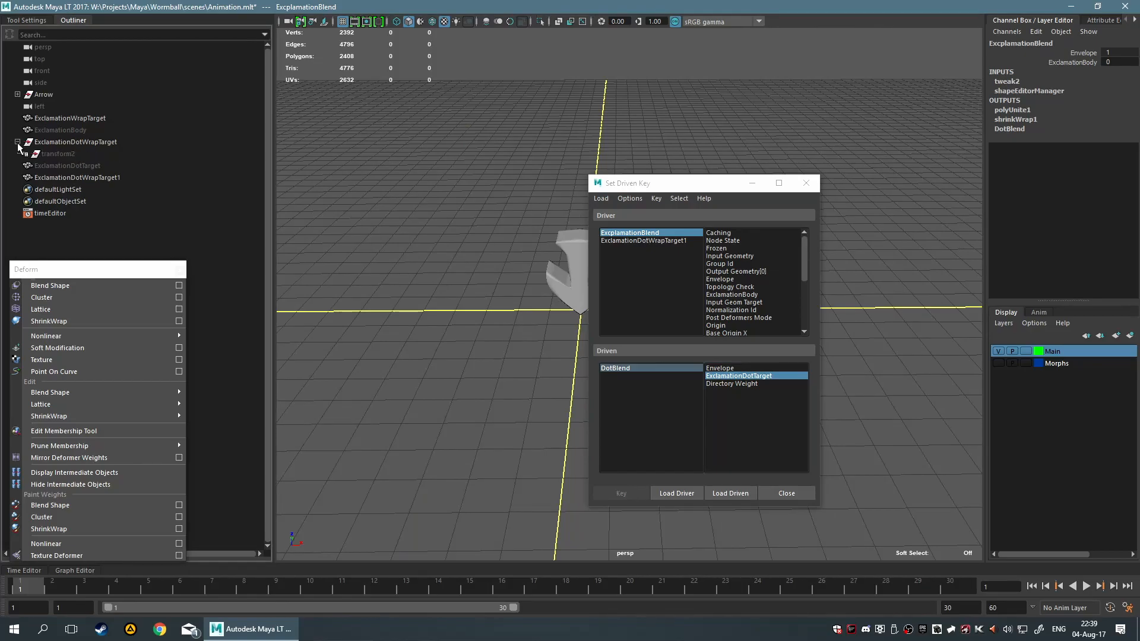
{"action": "left_click", "coordinate": [17, 142]}
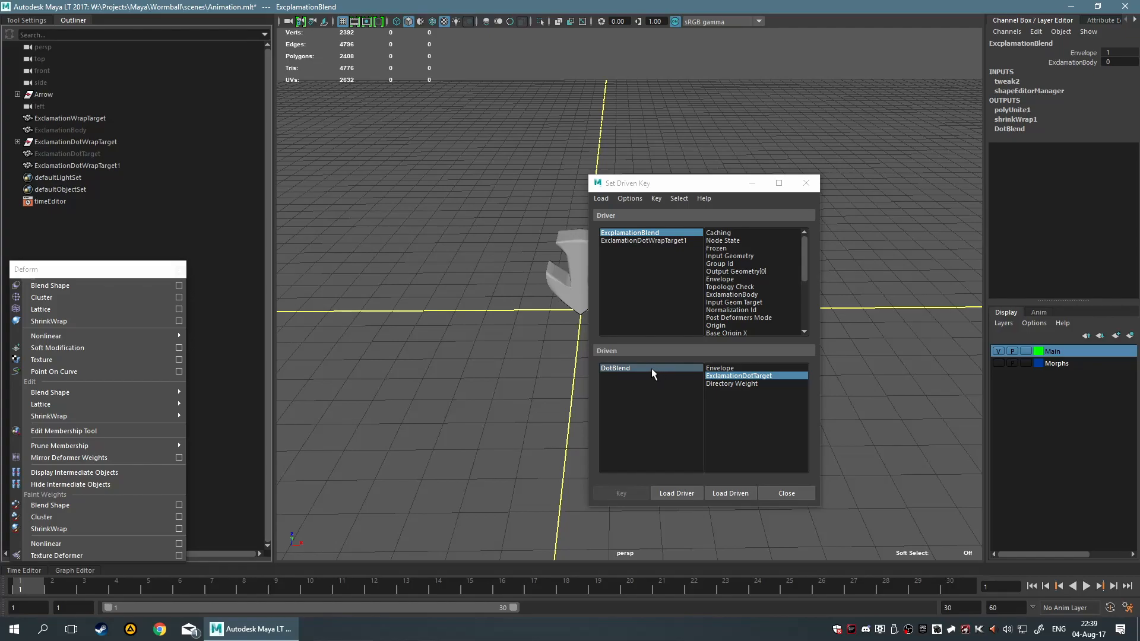
{"action": "left_click", "coordinate": [629, 241]}
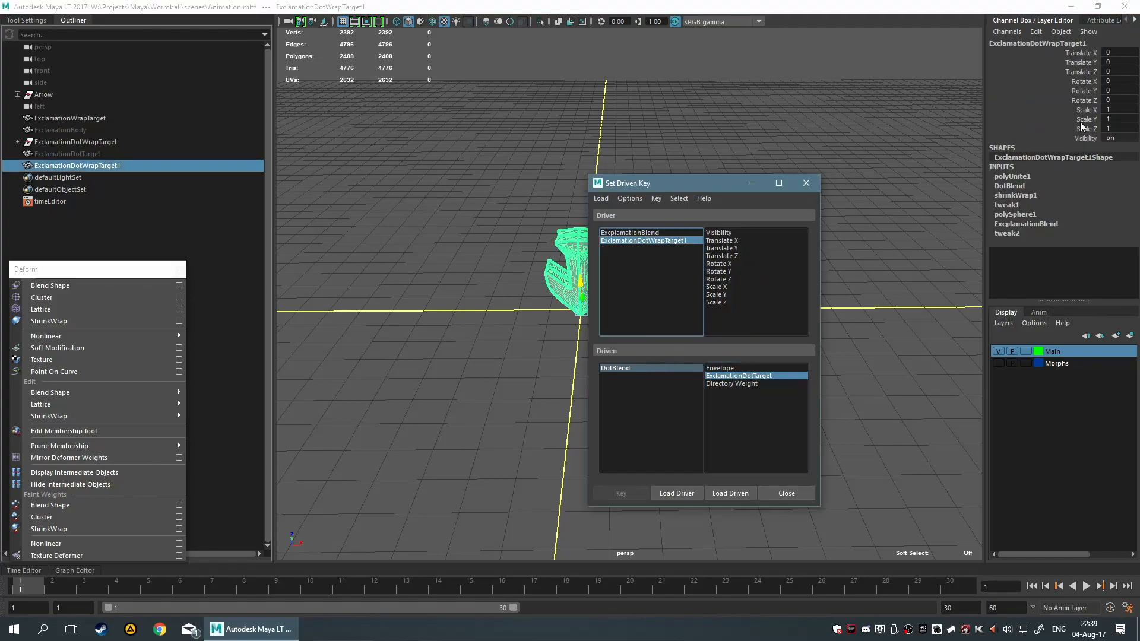
{"action": "left_click", "coordinate": [1098, 19]}
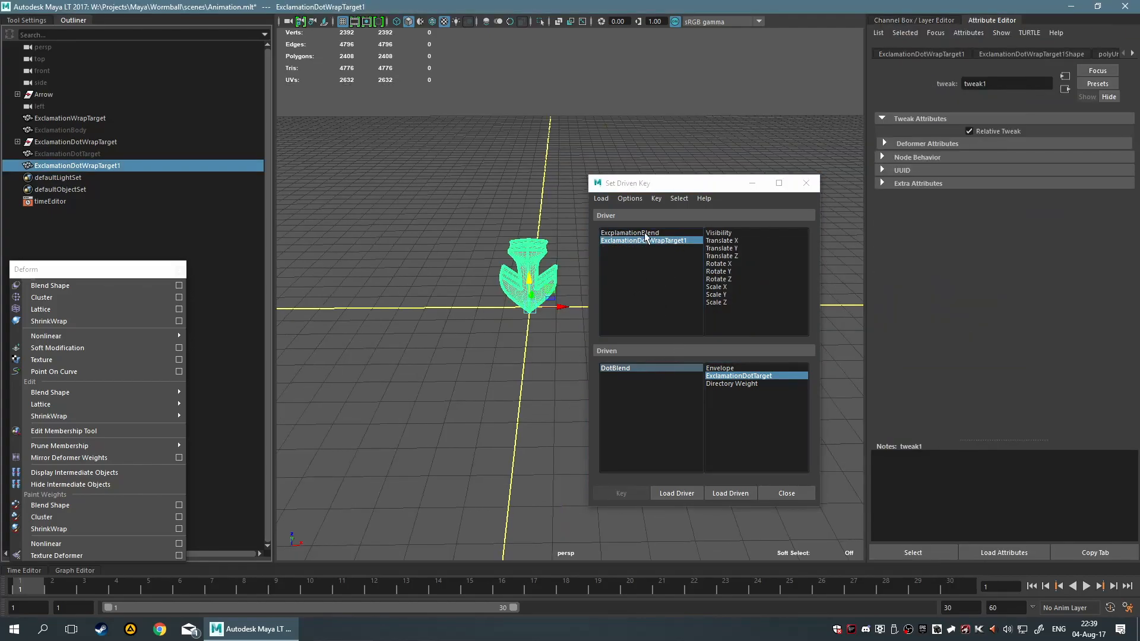
{"action": "left_click", "coordinate": [913, 19]}
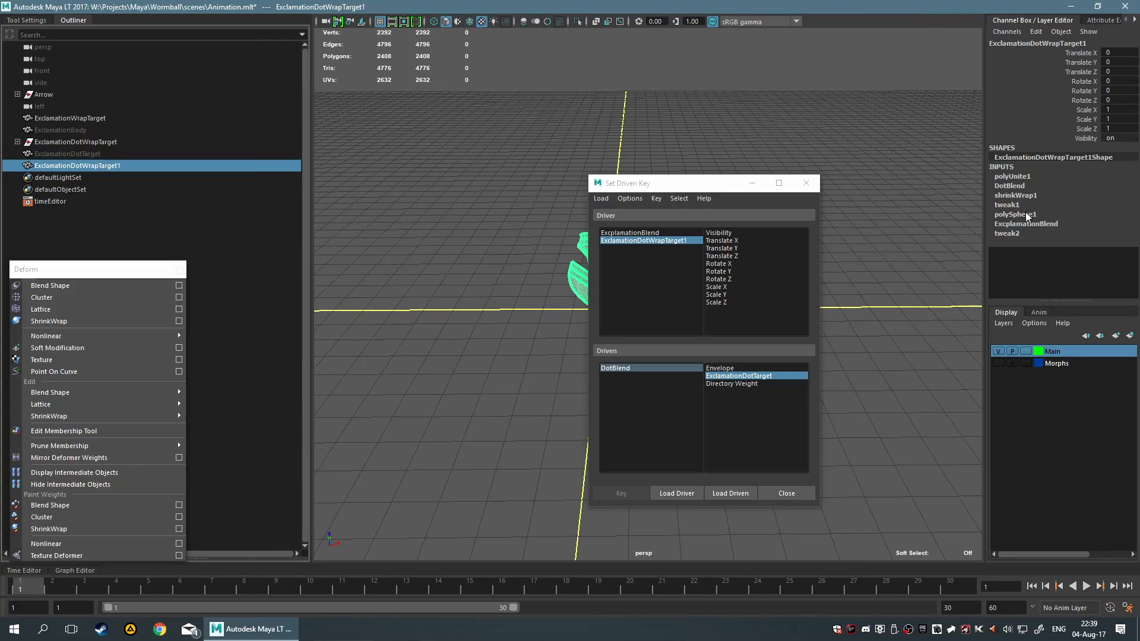
- Select DotBlend's ExclamationDotTarget channel and reload the driven list with DotBlend and ExclamationDotWrapTarget1
{"action": "left_click", "coordinate": [1019, 185]}
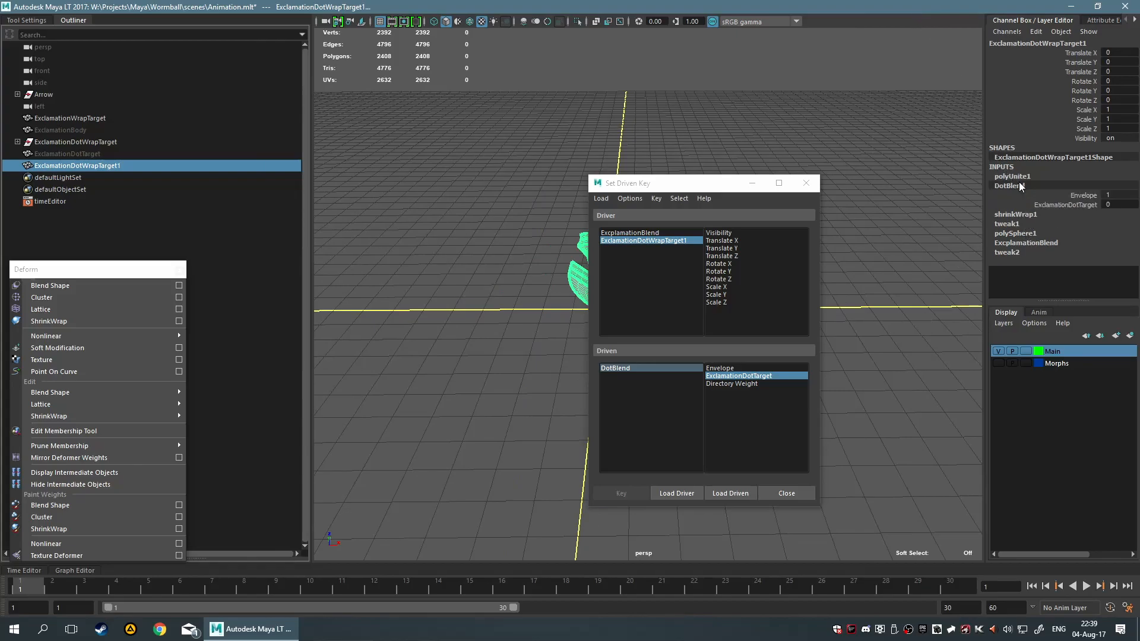
{"action": "left_click", "coordinate": [671, 444]}
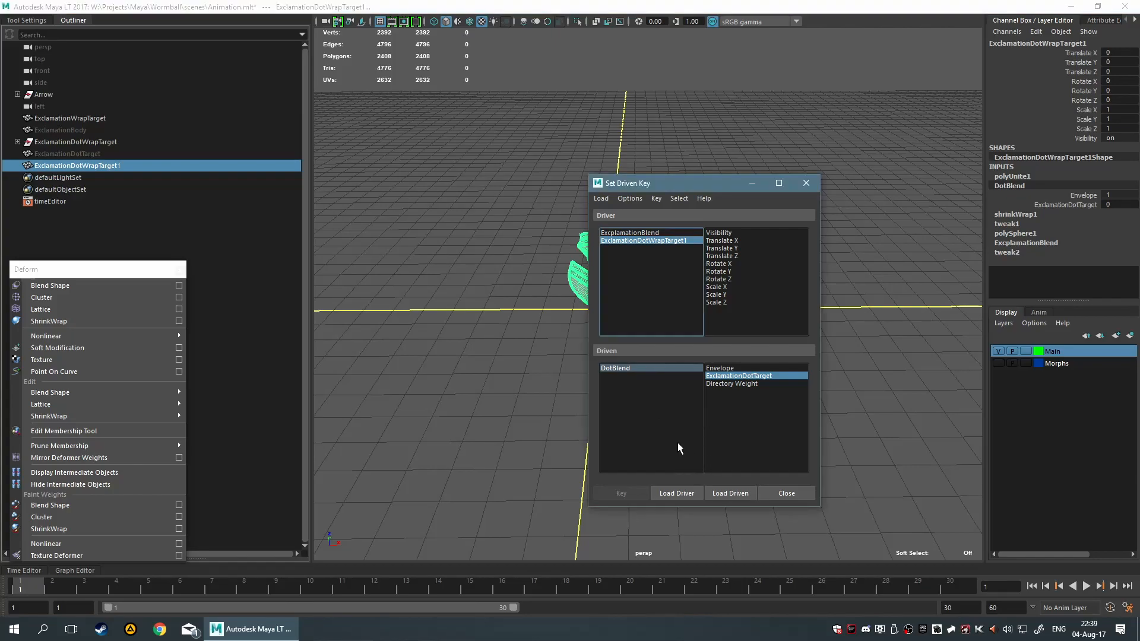
{"action": "left_click", "coordinate": [1079, 202]}
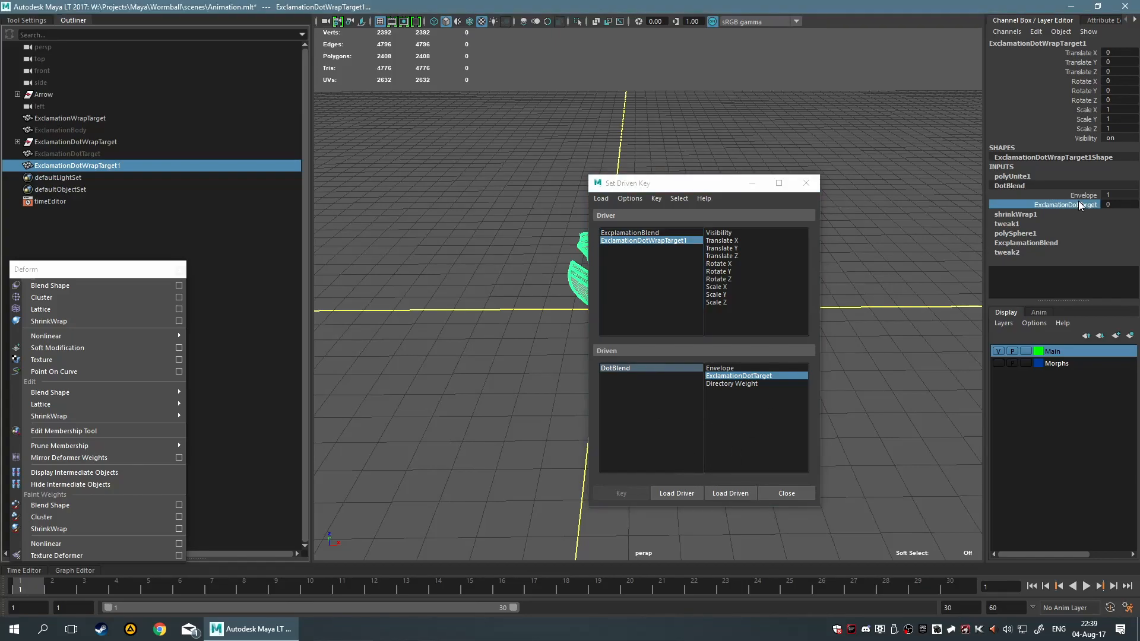
{"action": "left_click", "coordinate": [718, 495]}
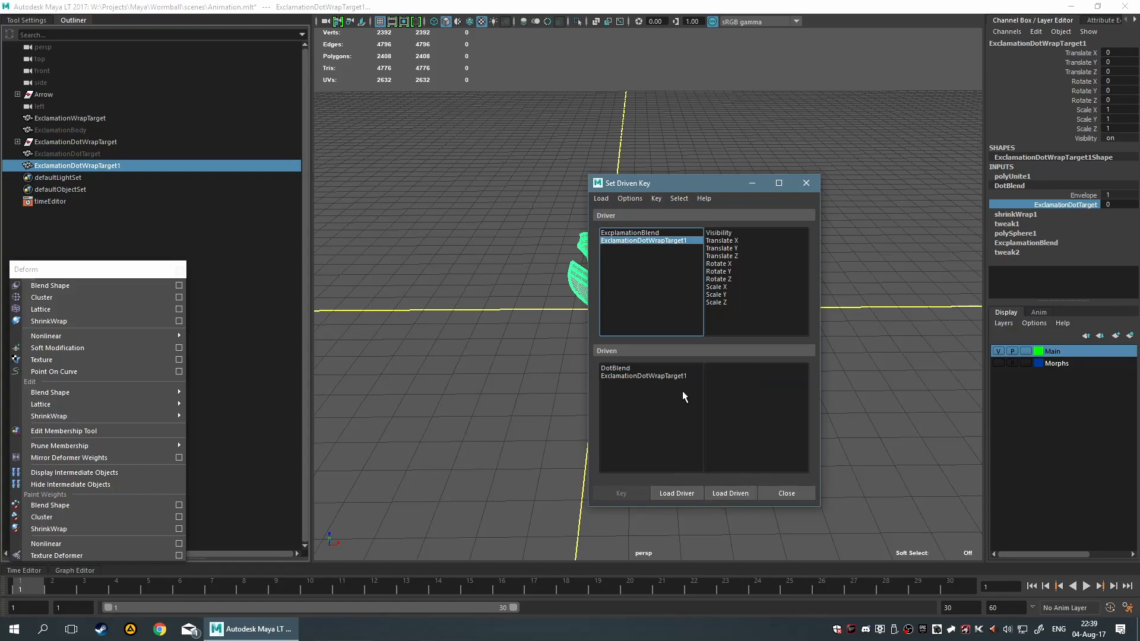
- Pair ExcplamationBlend's ExclamationBody as driver with DotBlend's ExclamationDotTarget as driven and set a driven key with both weights at 0
{"action": "left_click", "coordinate": [630, 233]}
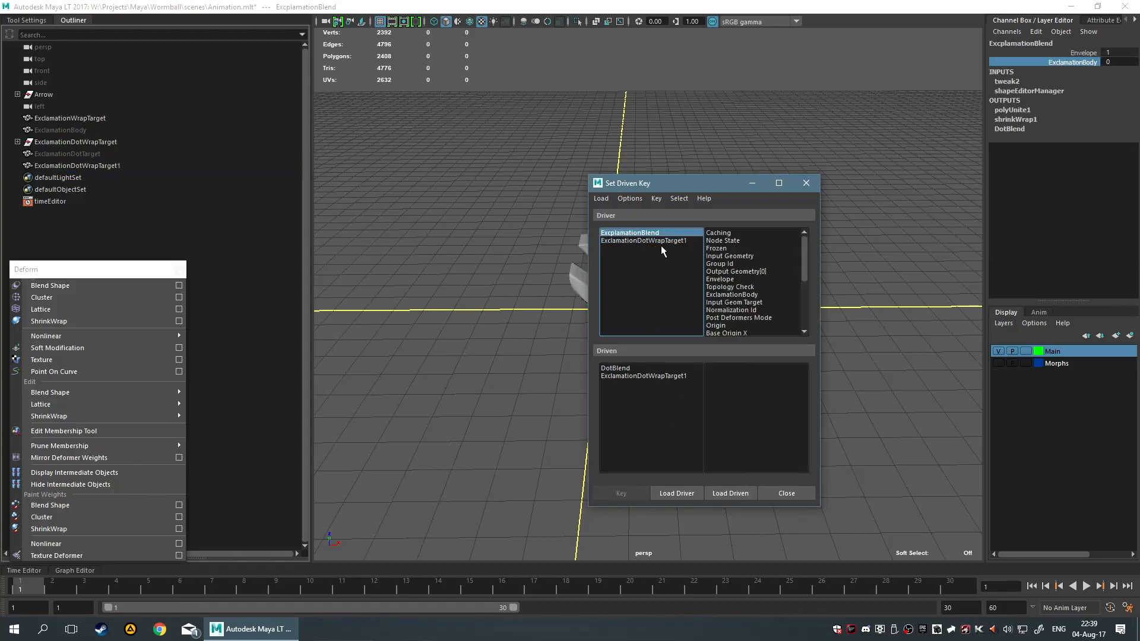
{"action": "left_click", "coordinate": [749, 295]}
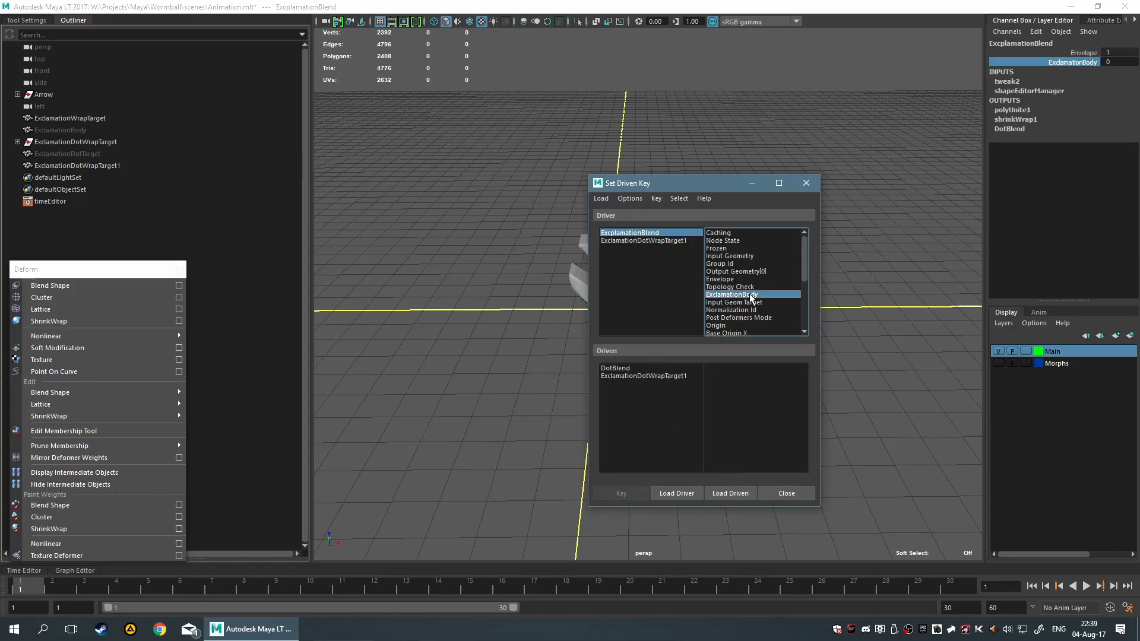
{"action": "left_click", "coordinate": [642, 367]}
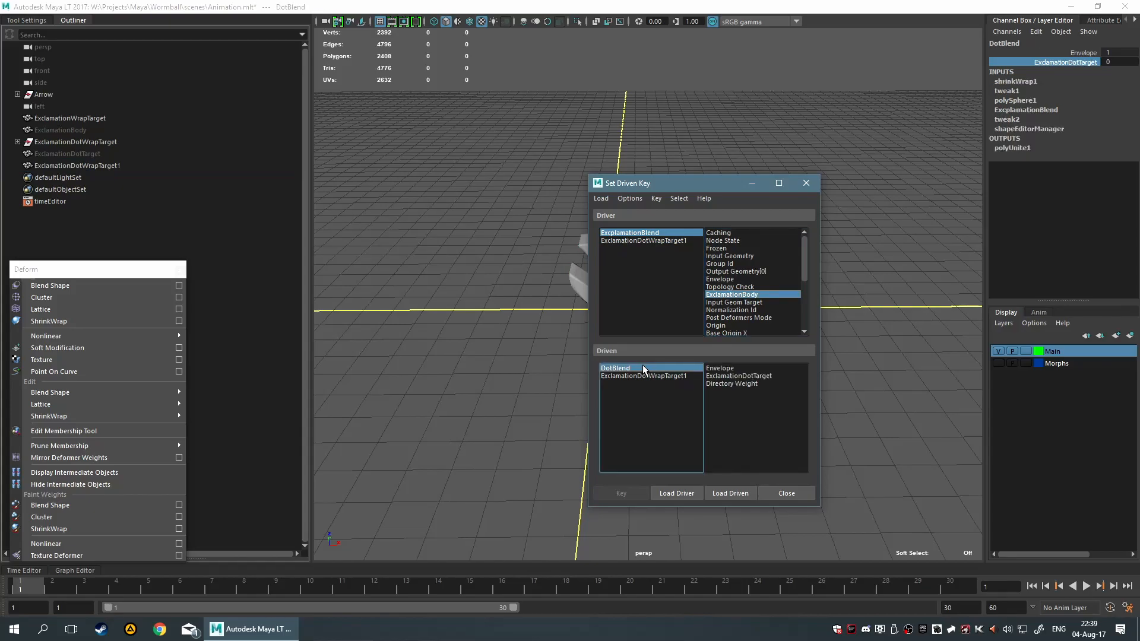
{"action": "left_click", "coordinate": [764, 377]}
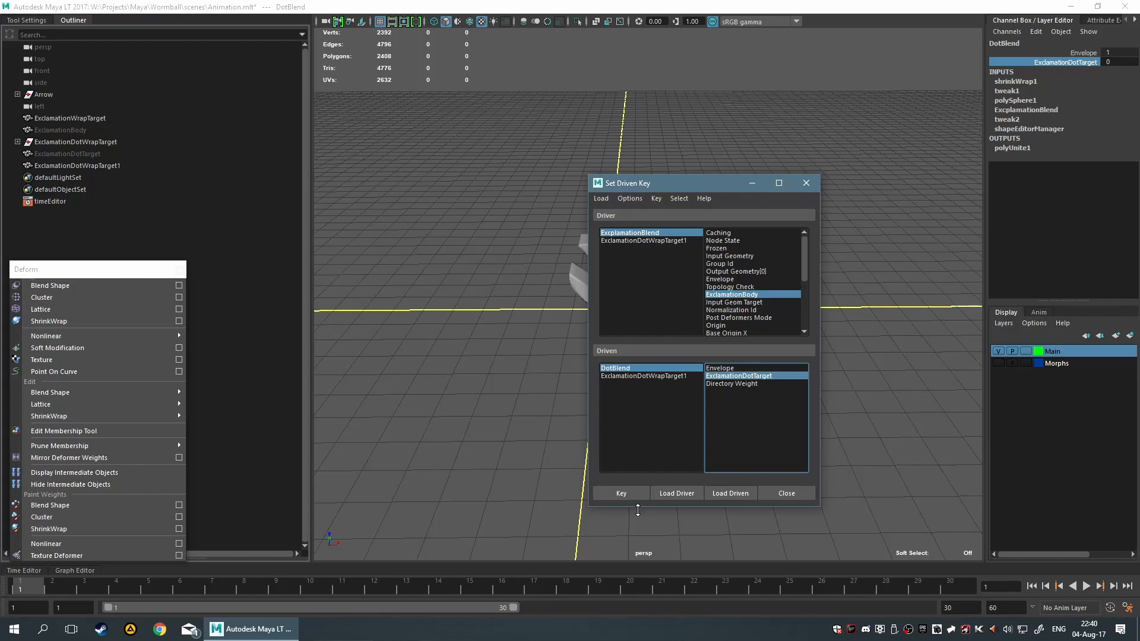
{"action": "left_click", "coordinate": [616, 491]}
- Set the ExclamationBody and ExclamationDotTarget weights to 1 and set a second driven key for this state
{"action": "left_click", "coordinate": [639, 367]}
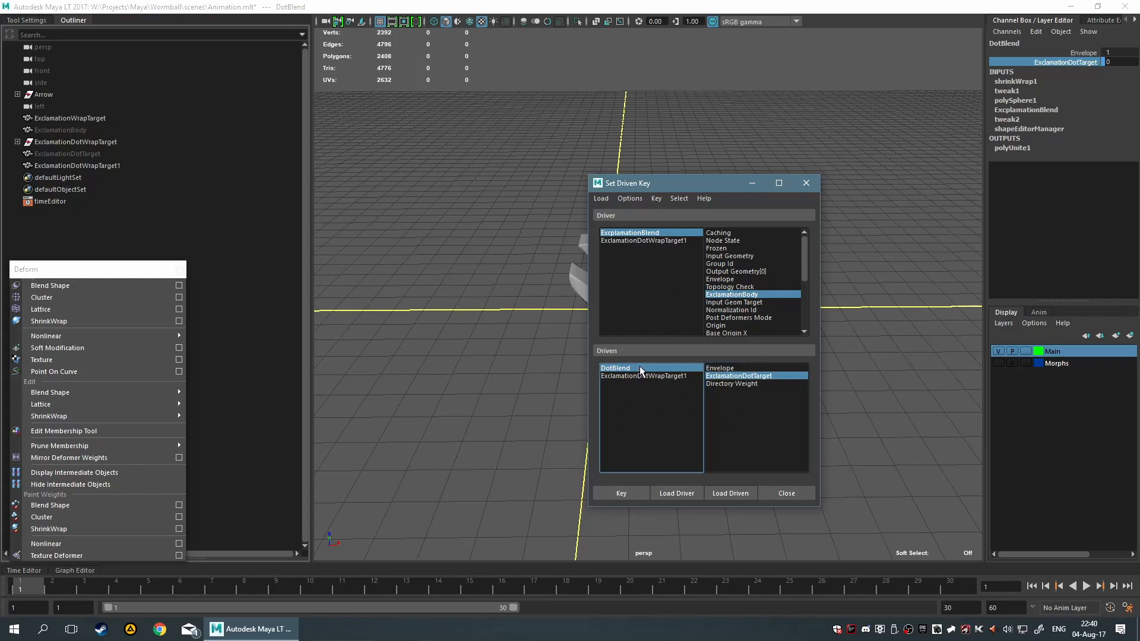
{"action": "left_click", "coordinate": [645, 234]}
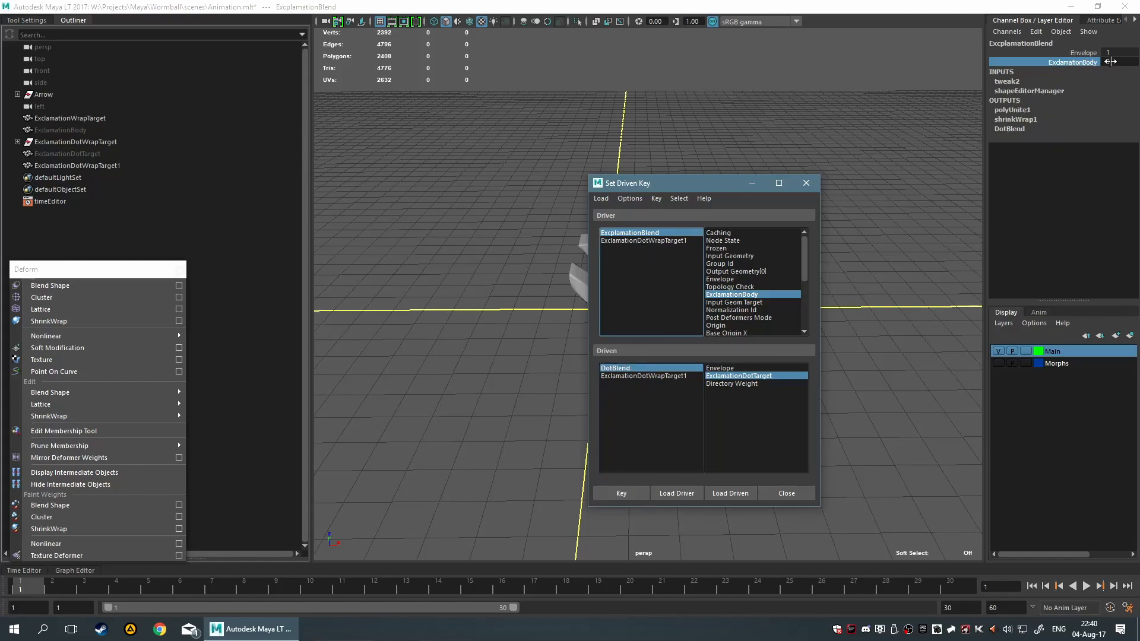
{"action": "left_click", "coordinate": [675, 368]}
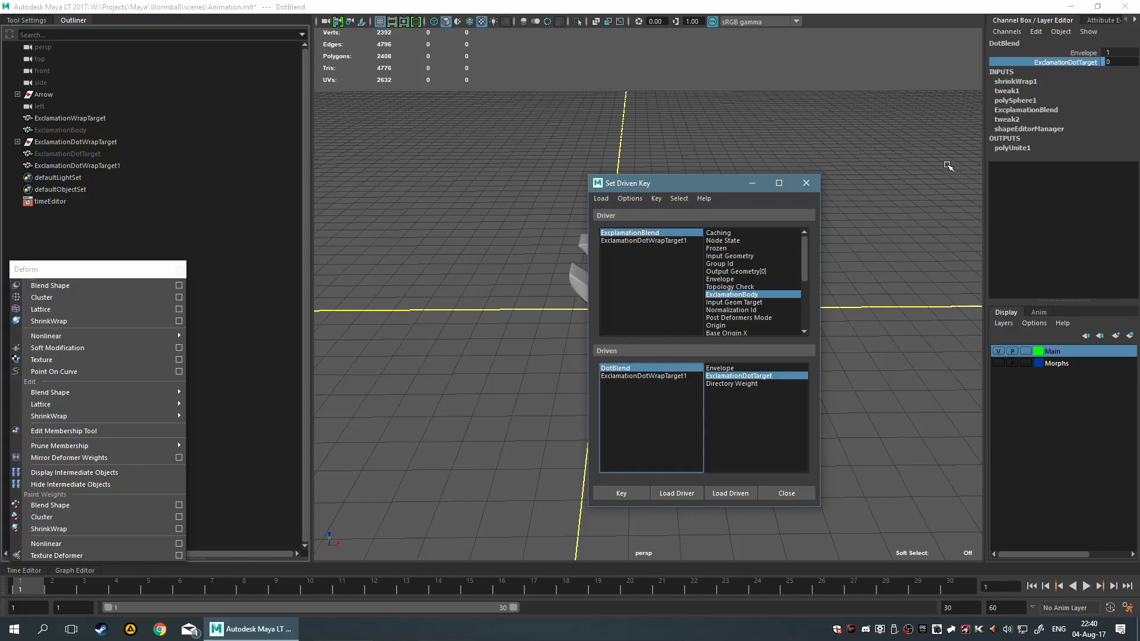
{"action": "left_click", "coordinate": [658, 233]}
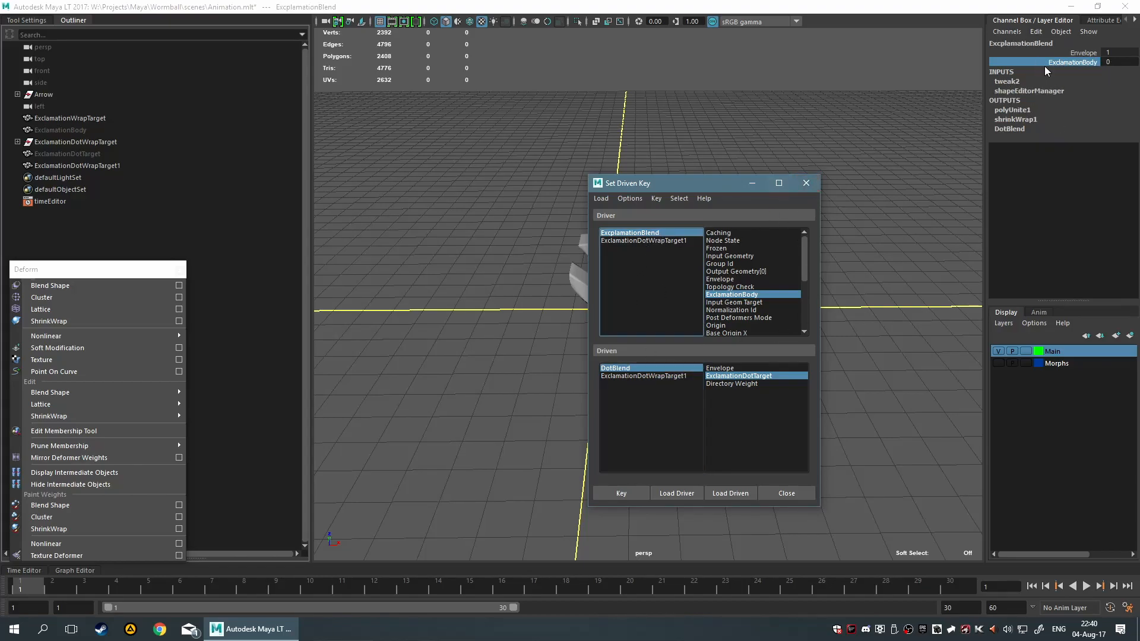
{"action": "left_click", "coordinate": [1045, 63]}
{"action": "middle_click_drag", "start_coordinate": [815, 95], "coordinate": [896, 109]}
{"action": "left_click", "coordinate": [641, 368]}
{"action": "left_click", "coordinate": [631, 493]}
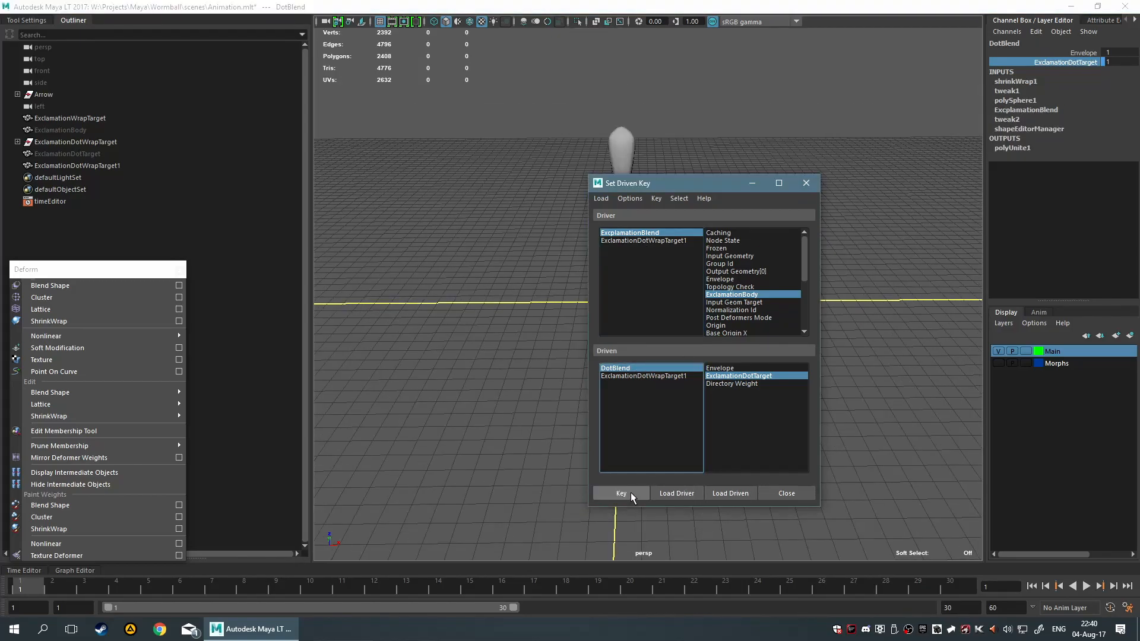
- Move the Set Driven Key window off the model and test the linked morph by varying ExcplamationBlend's ExclamationBody weight
{"action": "left_click_drag", "start_coordinate": [626, 183], "coordinate": [855, 282]}
{"action": "left_click", "coordinate": [858, 332]}
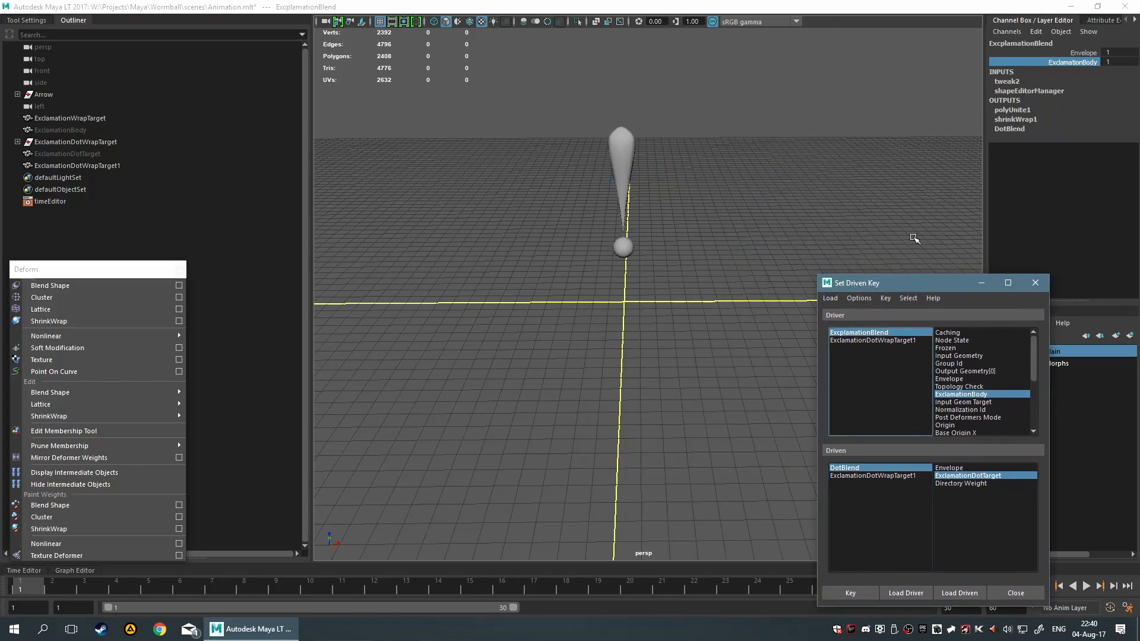
{"action": "middle_click_drag", "start_coordinate": [871, 134], "coordinate": [876, 157]}
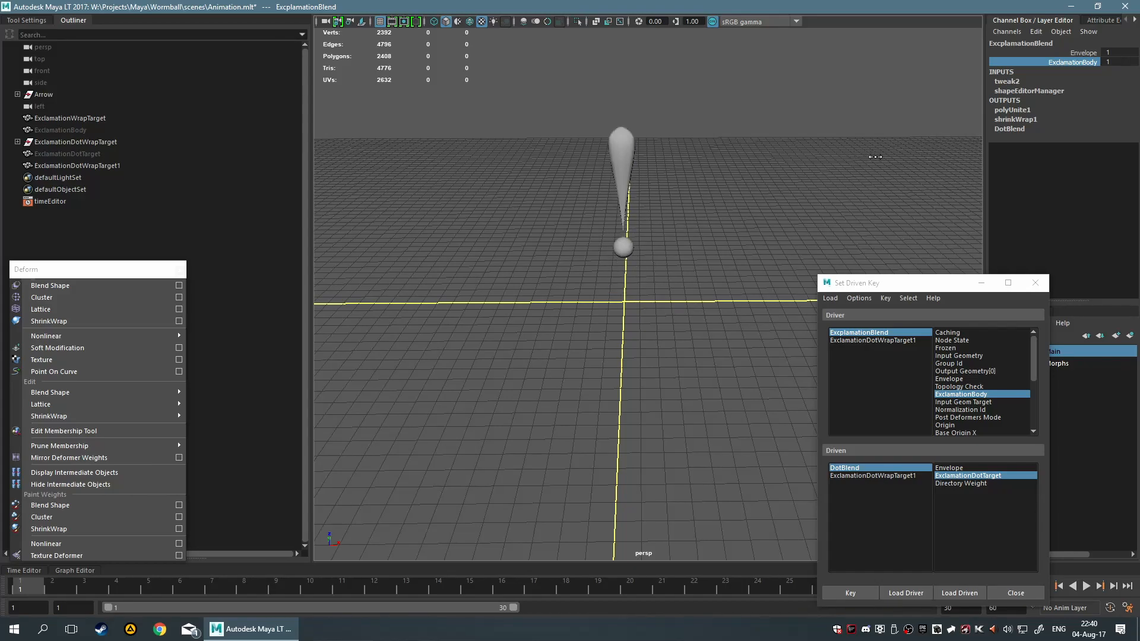
- Try raising the combined exclamation mesh about 4.565 units in Z and vary the ExclamationBody weight to test the morph there
{"action": "left_click_drag", "start_coordinate": [555, 123], "coordinate": [732, 391]}
{"action": "left_click_drag", "start_coordinate": [625, 274], "coordinate": [630, 202]}
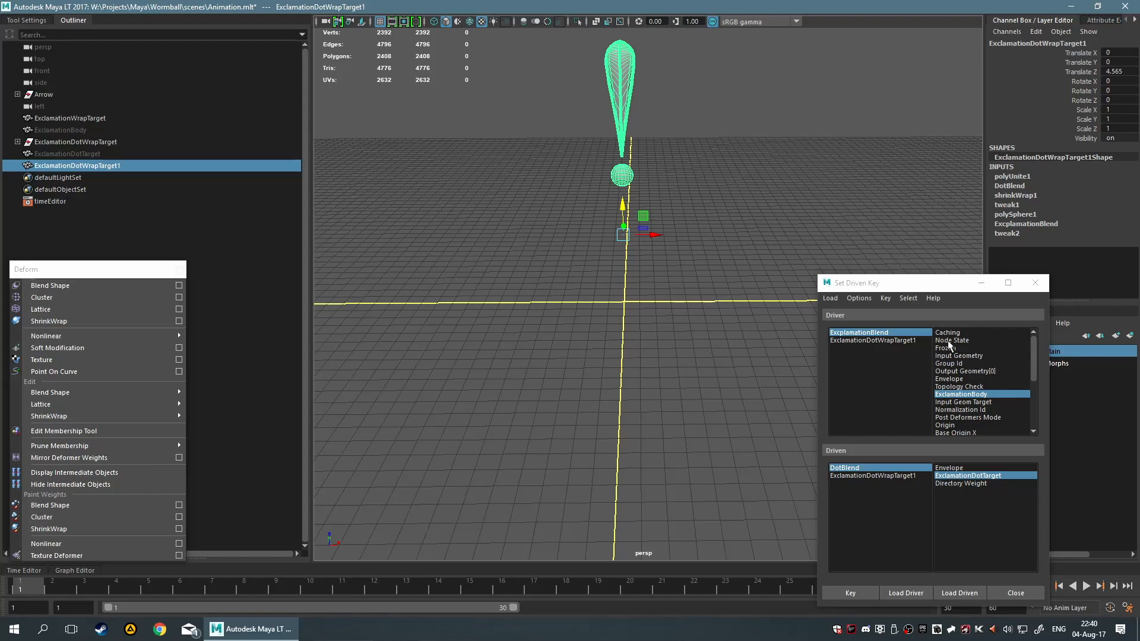
{"action": "left_click", "coordinate": [889, 333]}
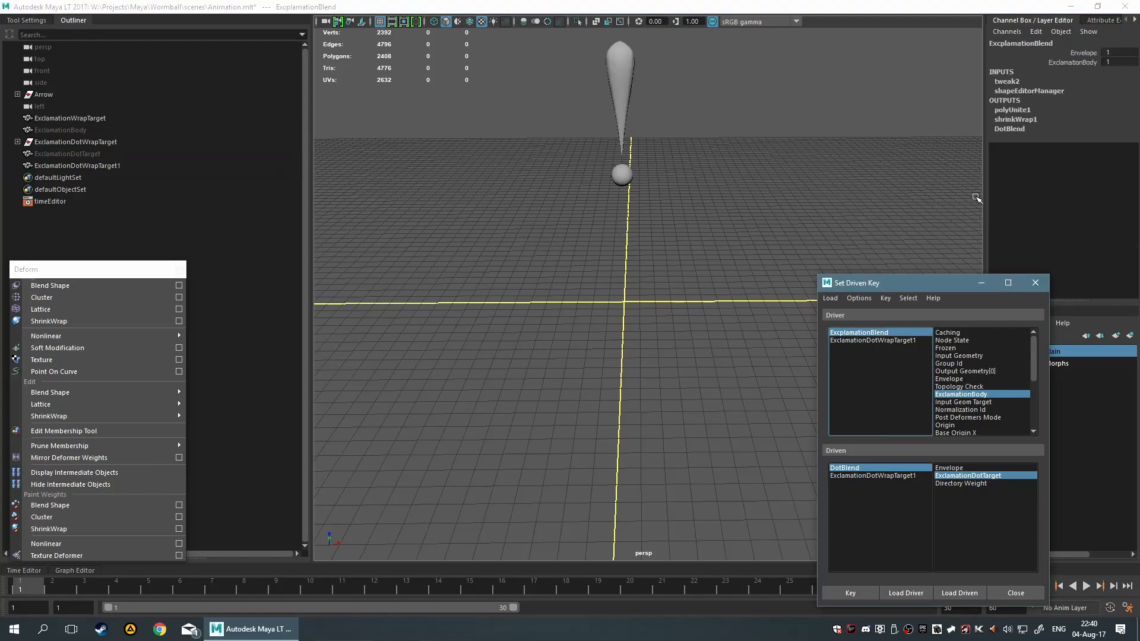
{"action": "left_click", "coordinate": [1063, 62]}
{"action": "middle_click_drag", "start_coordinate": [868, 138], "coordinate": [968, 172]}
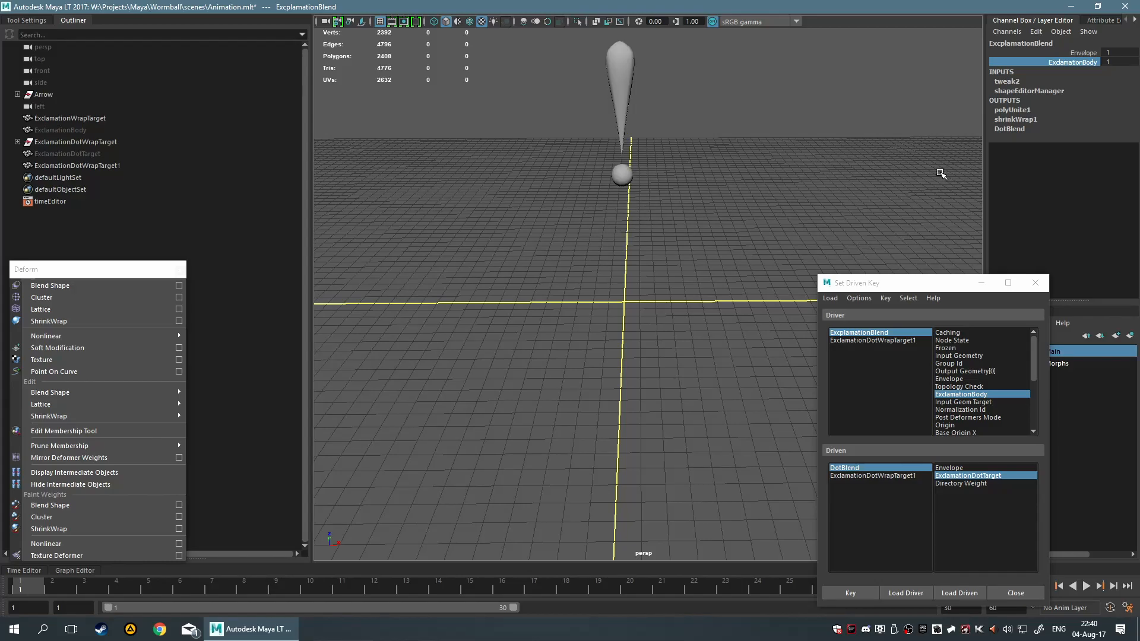
- Undo the weight test and the upward move of ExclamationDotWrapTarget1
{"action": "key", "text": "ctrl+z"}
{"action": "key", "text": "ctrl+z"}
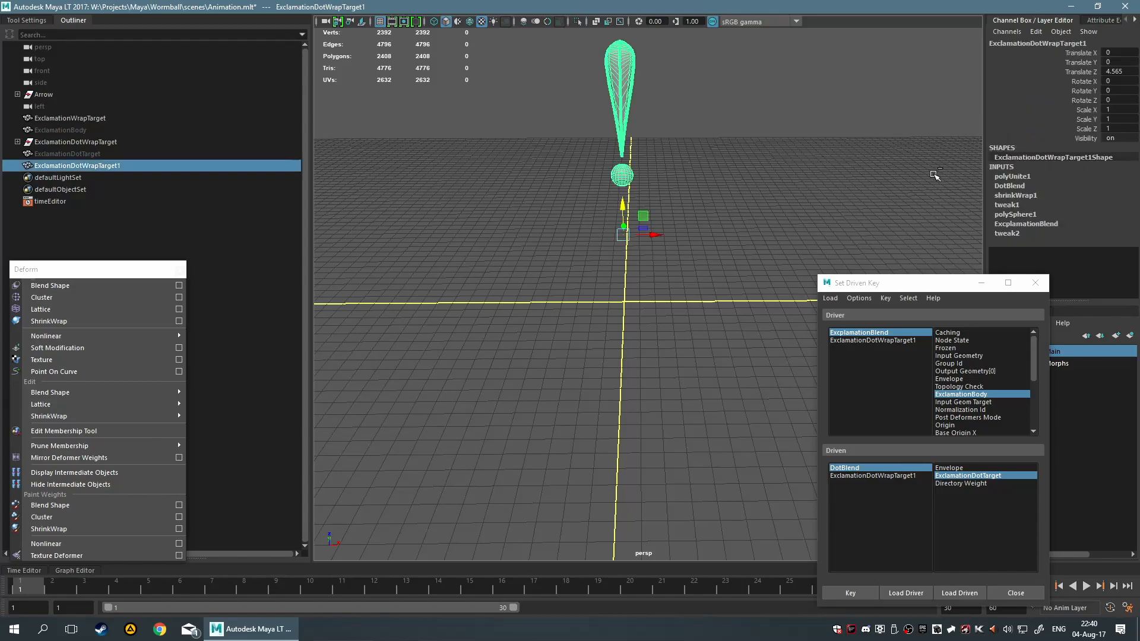
{"action": "key", "text": "ctrl+z"}
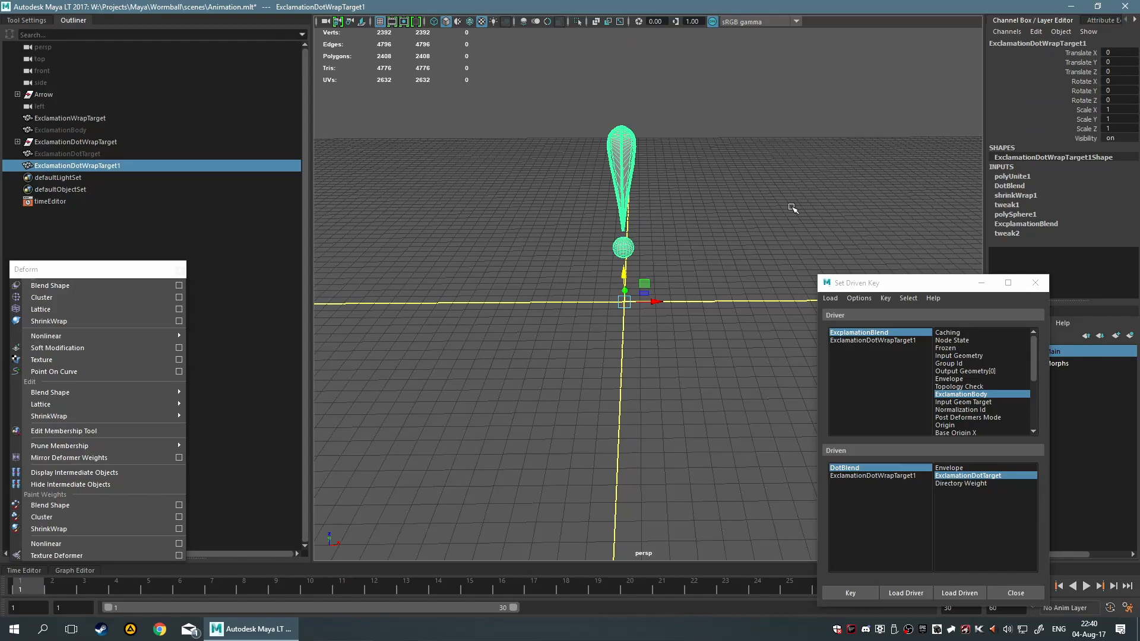
- Minimize the Set Driven Key window and show DotBlend's blend shape attributes with its weight section expanded
{"action": "left_click", "coordinate": [982, 285]}
{"action": "left_click", "coordinate": [1096, 21]}
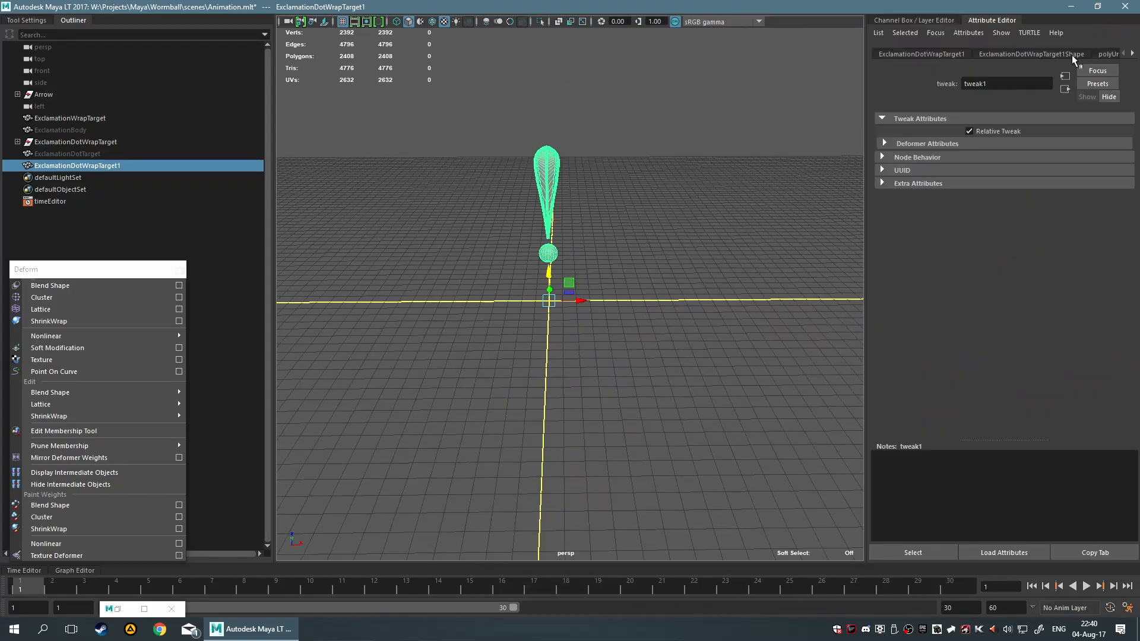
{"action": "left_click", "coordinate": [1060, 52]}
{"action": "scroll", "coordinate": [1082, 51], "scroll_direction": "down", "scroll_amount": 2}
{"action": "left_click", "coordinate": [1061, 52]}
{"action": "left_click", "coordinate": [1092, 53]}
{"action": "left_click", "coordinate": [994, 143]}
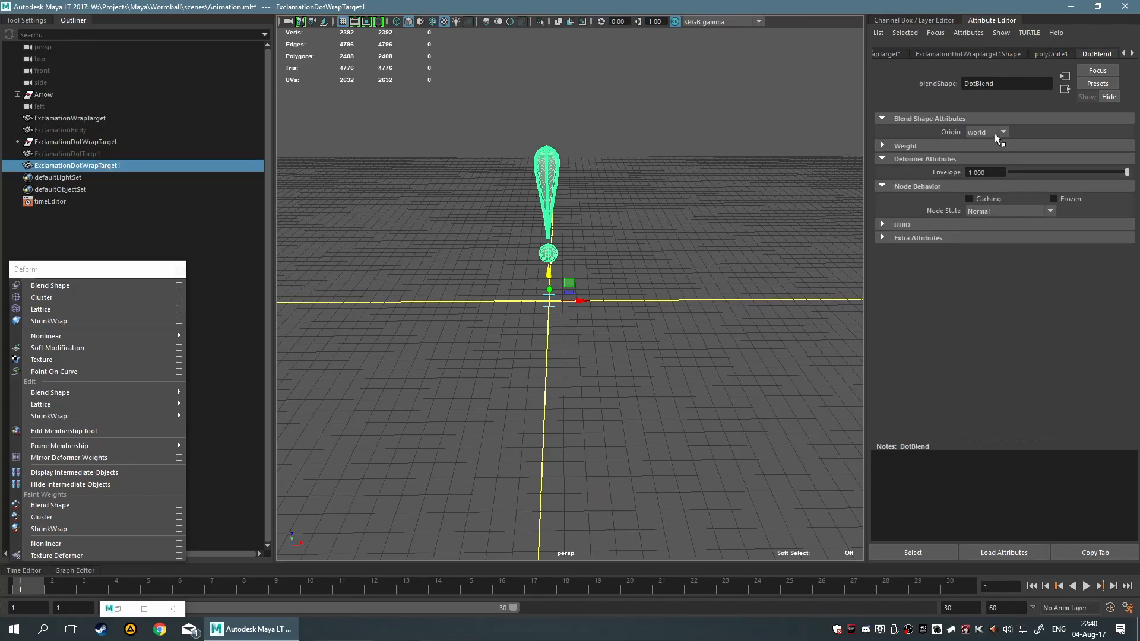
{"action": "left_click", "coordinate": [988, 144]}
- Try DotBlend's origin as local, check the dot's shape in the viewport, and set the origin back to world
{"action": "left_click", "coordinate": [997, 131]}
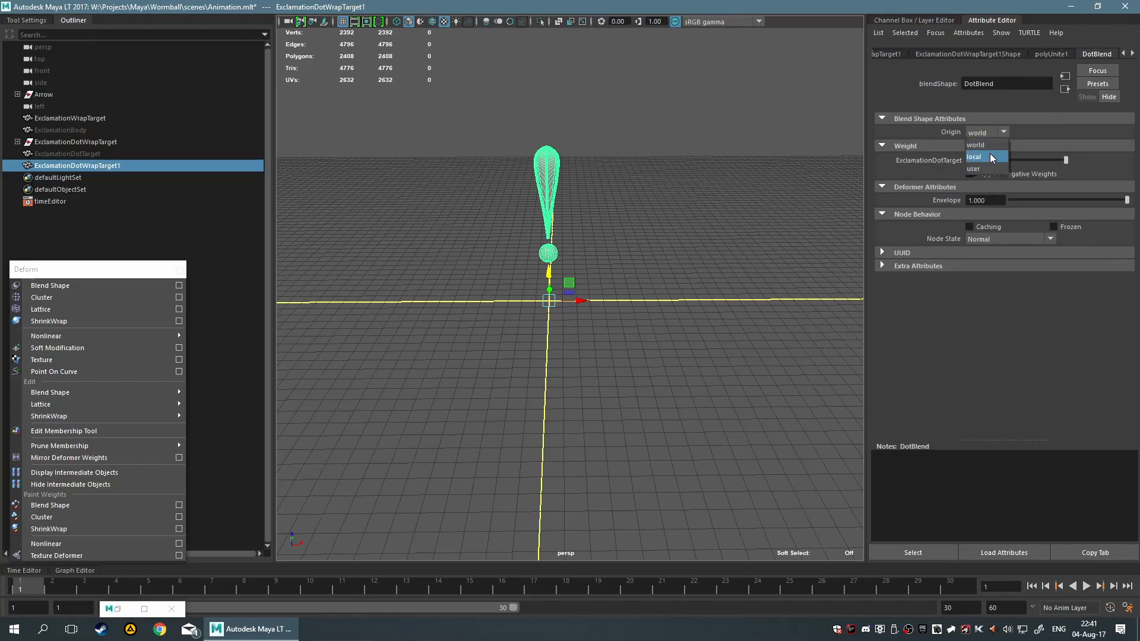
{"action": "left_click", "coordinate": [992, 157]}
{"action": "scroll", "coordinate": [689, 244], "scroll_direction": "up", "scroll_amount": 5}
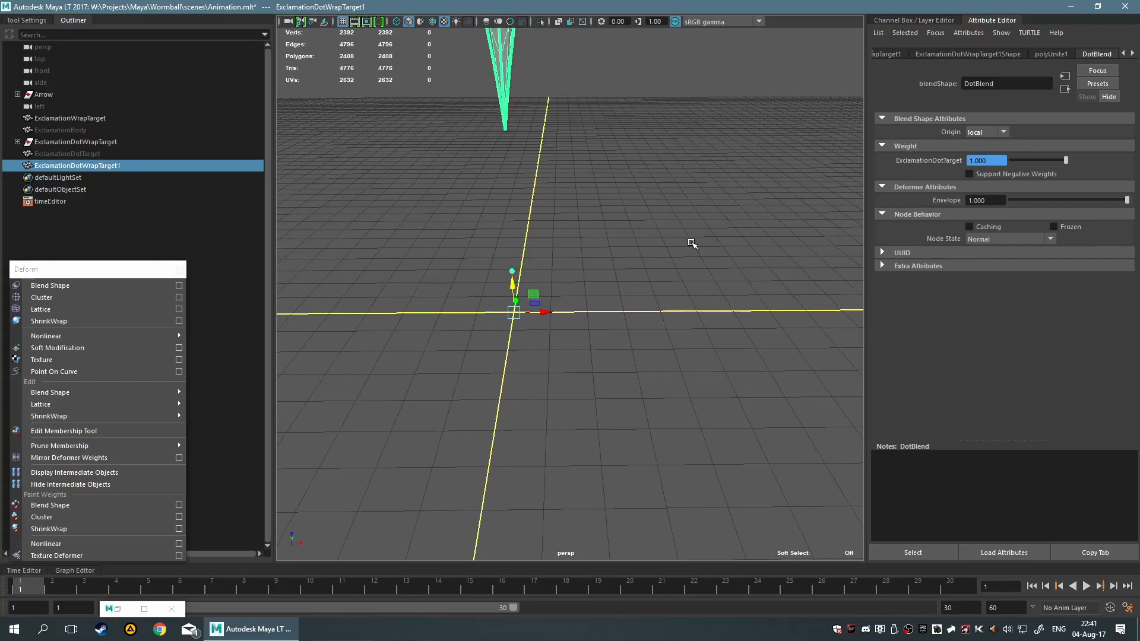
{"action": "left_click", "coordinate": [994, 131]}
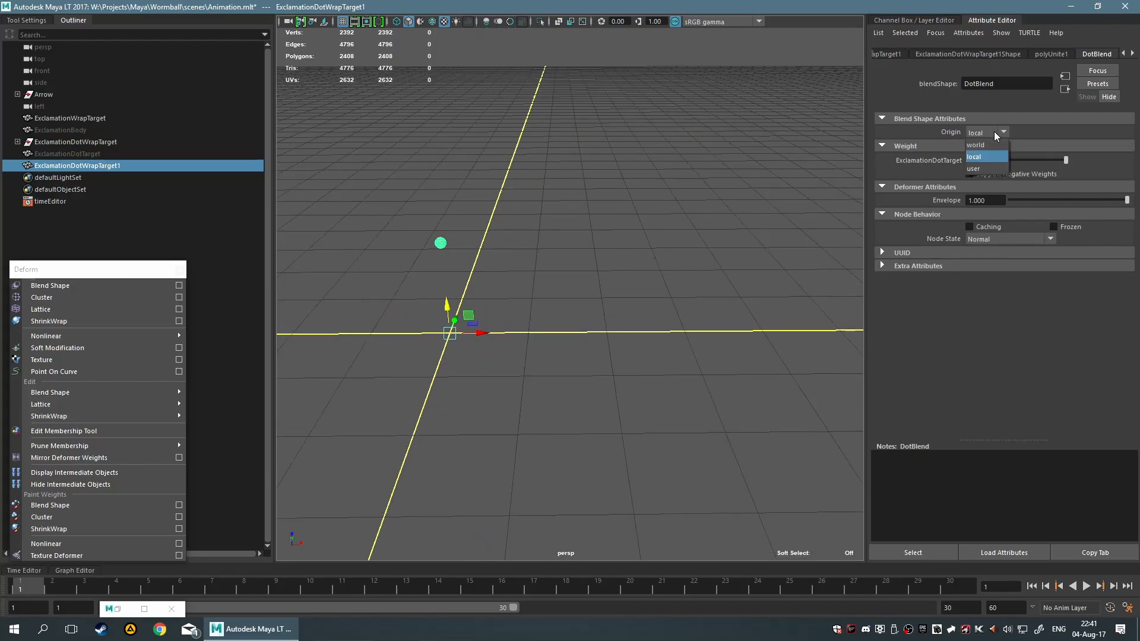
{"action": "left_click", "coordinate": [989, 146]}
{"action": "scroll", "coordinate": [673, 215], "scroll_direction": "down", "scroll_amount": 5}
{"action": "left_click", "coordinate": [672, 214]}
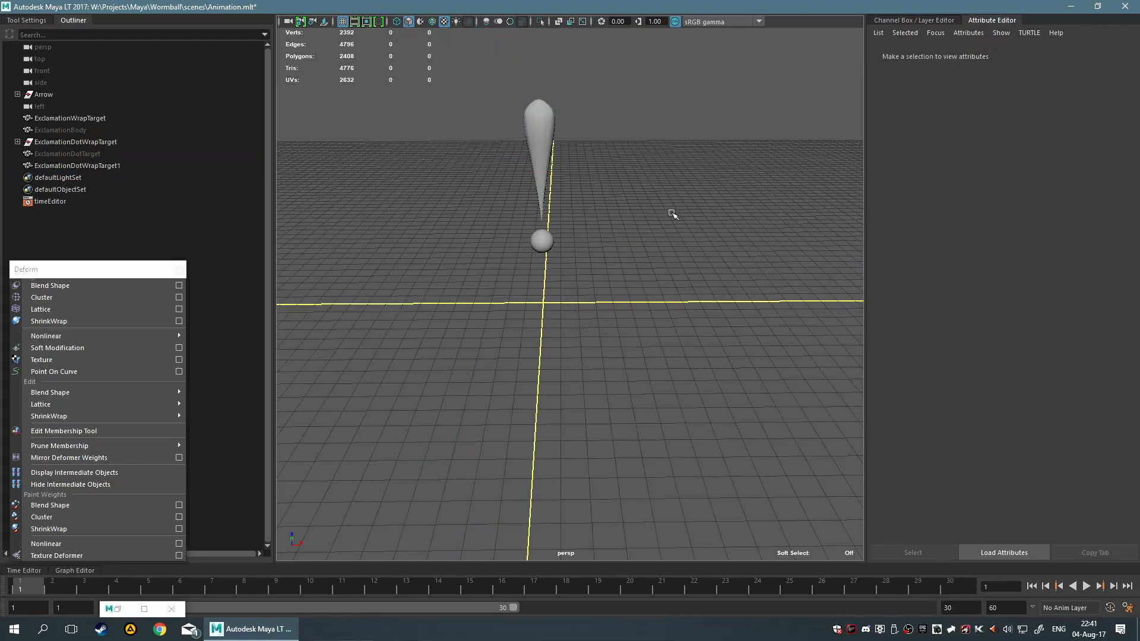
- Select the hidden ExclamationBody and ExclamationDotTarget shapes together and move them up along Z, well above the grid
{"action": "left_click_drag", "start_coordinate": [443, 97], "coordinate": [667, 305]}
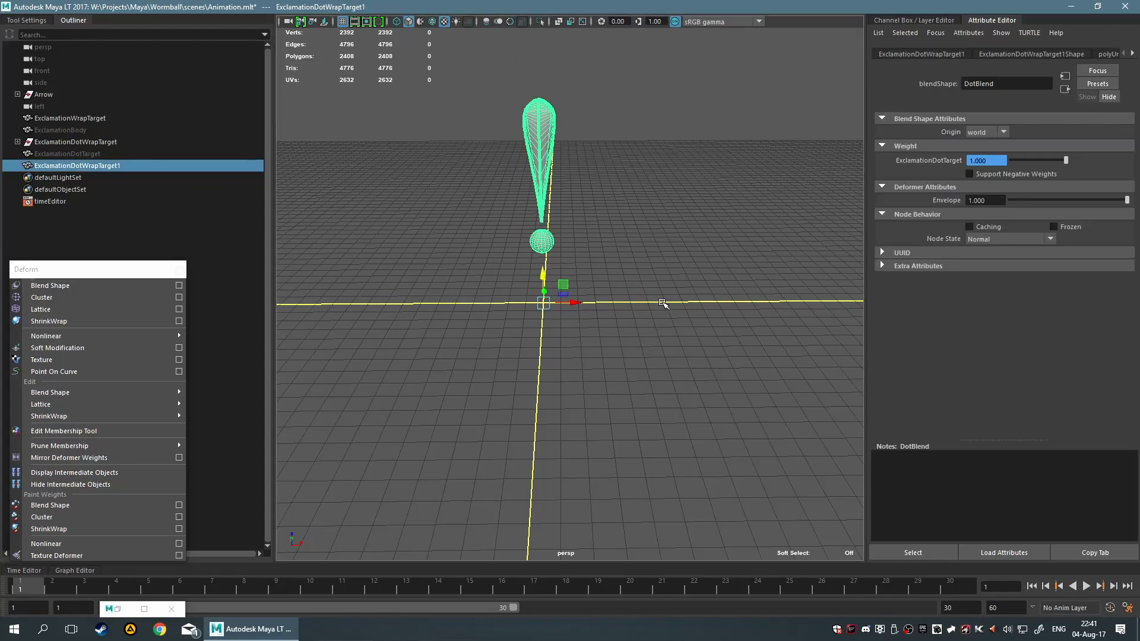
{"action": "left_click", "coordinate": [95, 154]}
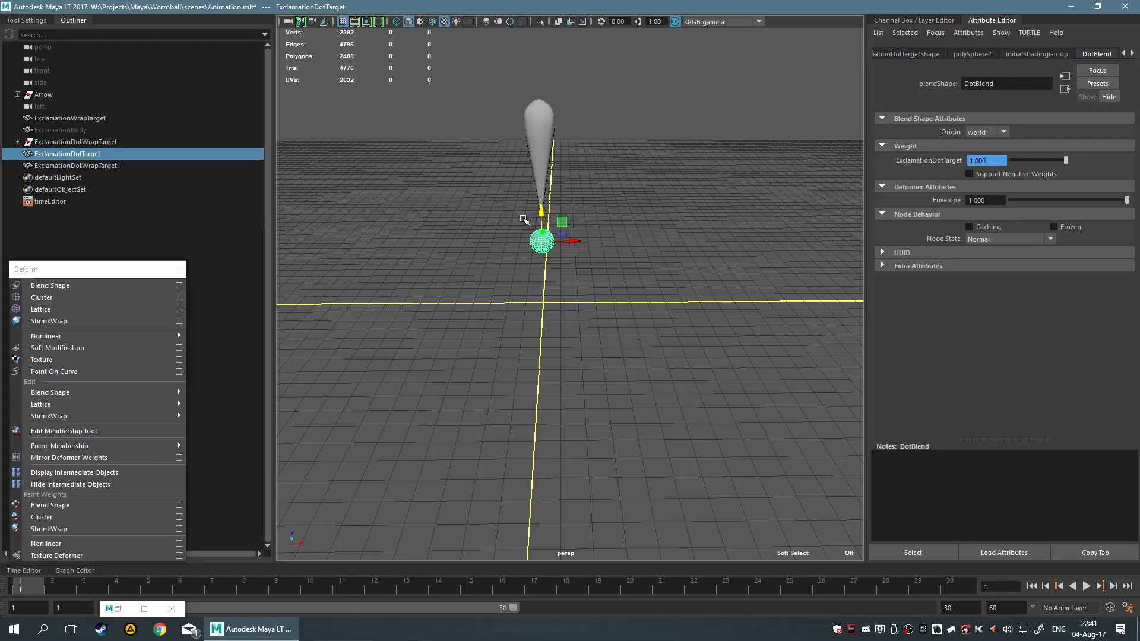
{"action": "left_click", "coordinate": [76, 131]}
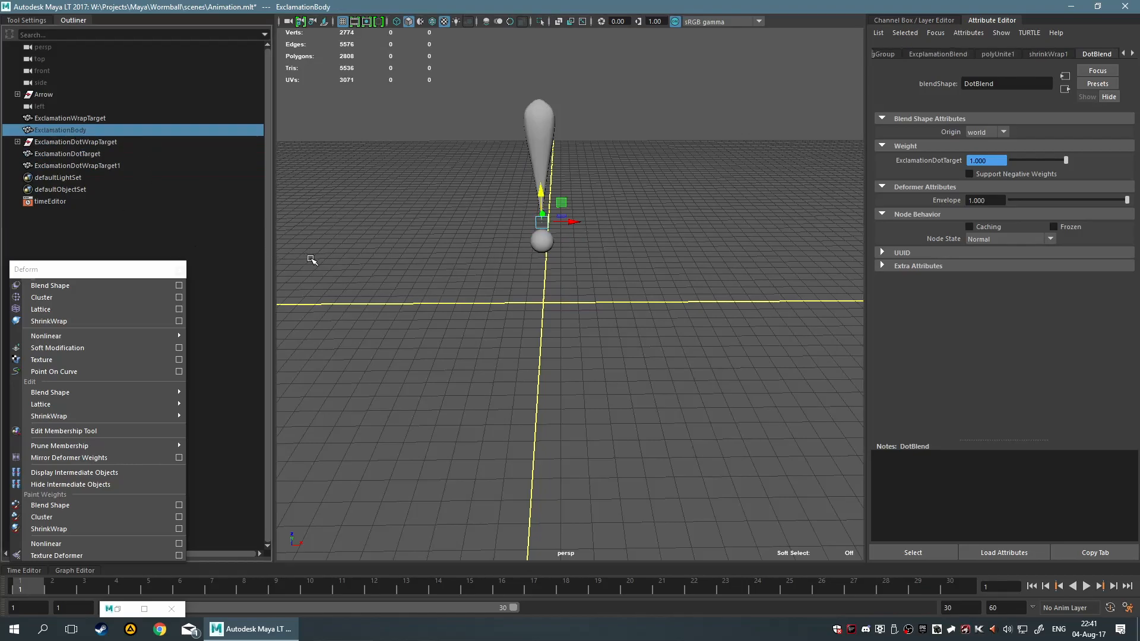
{"action": "left_click", "coordinate": [83, 154], "text": "ctrl"}
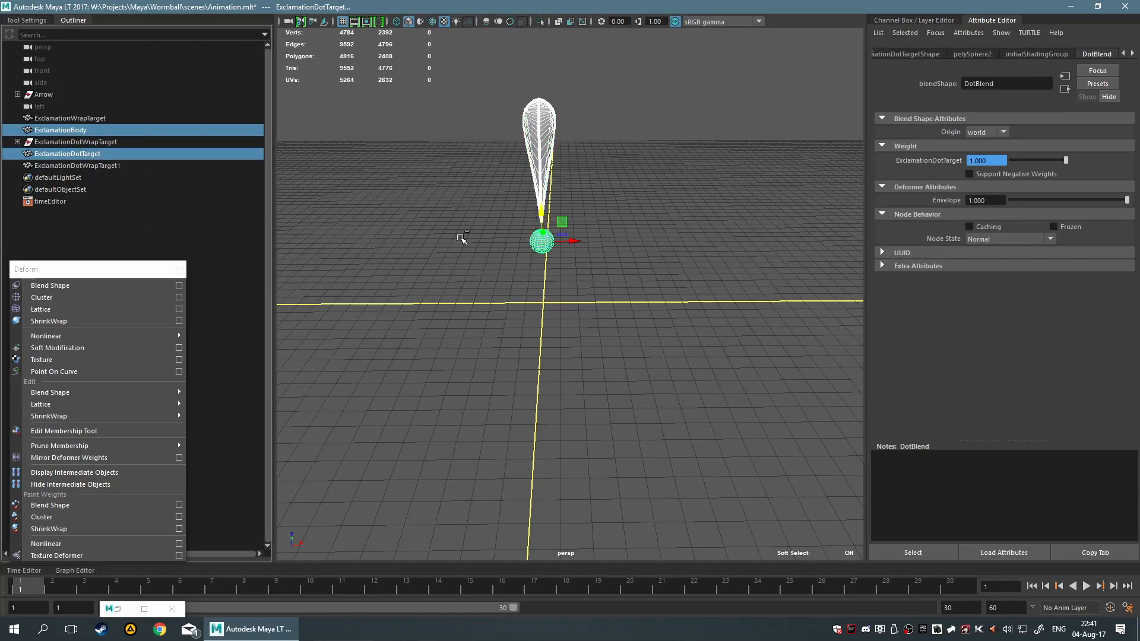
{"action": "left_click_drag", "start_coordinate": [542, 210], "coordinate": [556, 97]}
{"action": "scroll", "coordinate": [600, 137], "scroll_direction": "down", "scroll_amount": 4}
{"action": "middle_click_drag", "start_coordinate": [601, 138], "coordinate": [670, 214], "text": "alt"}
{"action": "scroll", "coordinate": [670, 213], "scroll_direction": "up", "scroll_amount": 5}
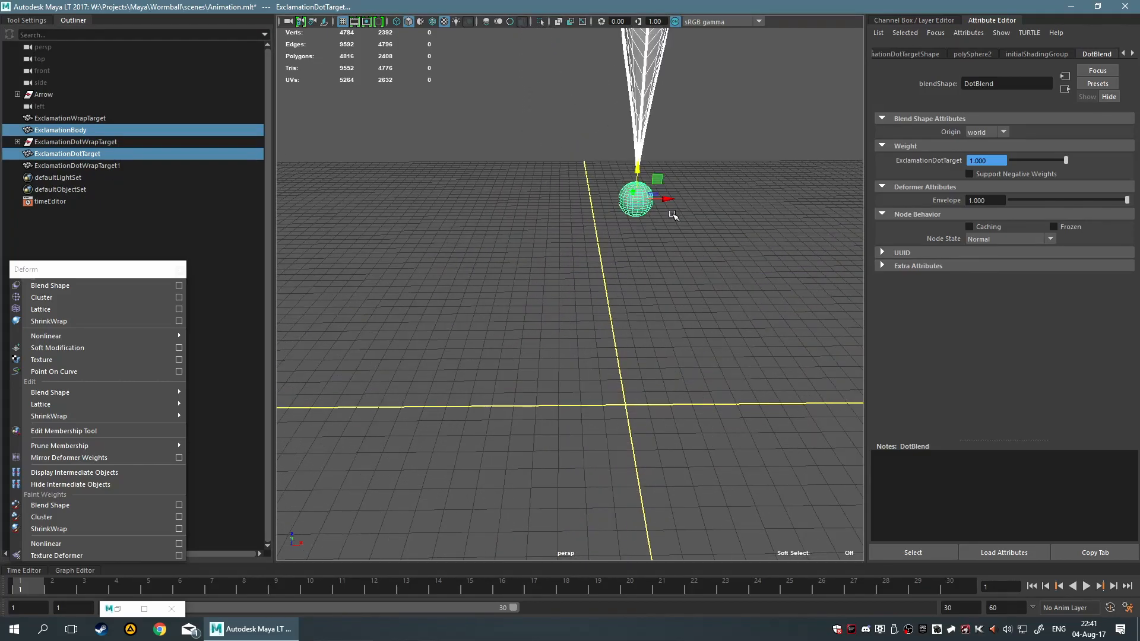
{"action": "scroll", "coordinate": [738, 153], "scroll_direction": "down", "scroll_amount": 3}
{"action": "left_click_drag", "start_coordinate": [751, 152], "coordinate": [636, 214], "text": "alt"}
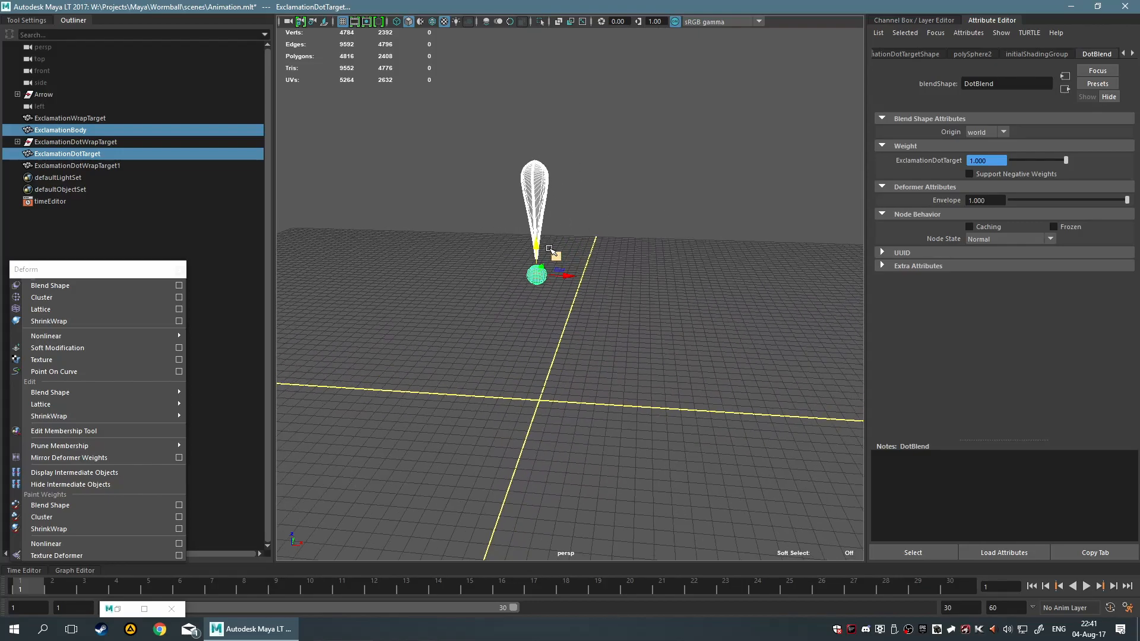
{"action": "left_click_drag", "start_coordinate": [537, 215], "coordinate": [540, 182]}
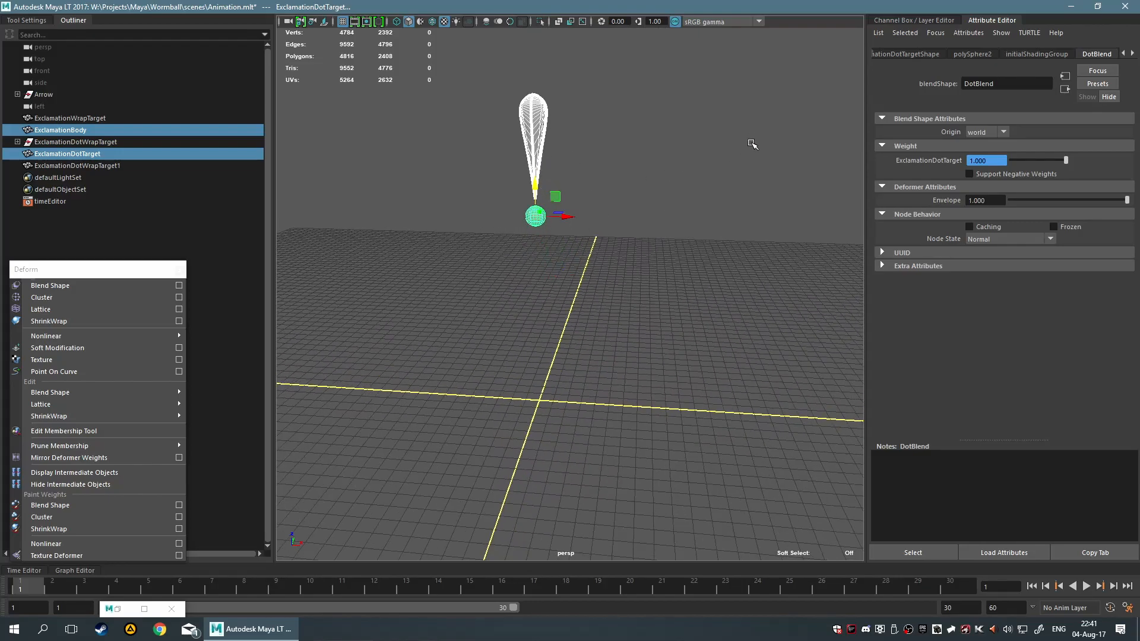
- Reselect the combined ExclamationDotWrapTarget1 mesh and test DotBlend's ExclamationDotTarget weight slider
{"action": "left_click", "coordinate": [497, 266]}
{"action": "left_click", "coordinate": [579, 284]}
{"action": "left_click_drag", "start_coordinate": [472, 116], "coordinate": [670, 273]}
{"action": "left_click", "coordinate": [640, 248]}
{"action": "key", "text": "ctrl+z"}
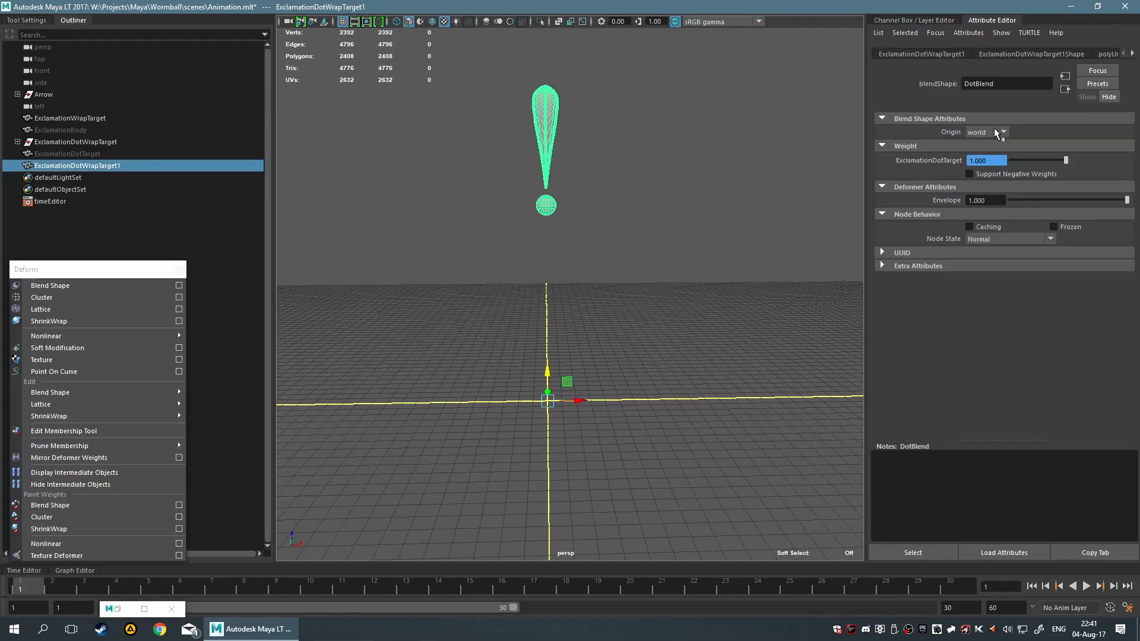
{"action": "mouse_move", "coordinate": [1066, 159]}
{"action": "left_mouse_down"}
{"action": "mouse_move", "coordinate": [1021, 158]}
{"action": "mouse_move", "coordinate": [1103, 165]}
{"action": "mouse_move", "coordinate": [1007, 170]}
{"action": "mouse_move", "coordinate": [1072, 174]}
{"action": "left_mouse_up"}
{"action": "left_click", "coordinate": [563, 152]}
{"action": "left_click", "coordinate": [551, 142]}
- Show ExcplamationBlend's blend shape attributes and test its ExclamationBody weight slider
{"action": "scroll", "coordinate": [1032, 51], "scroll_direction": "down", "scroll_amount": 1}
{"action": "scroll", "coordinate": [1032, 51], "scroll_direction": "up", "scroll_amount": 2}
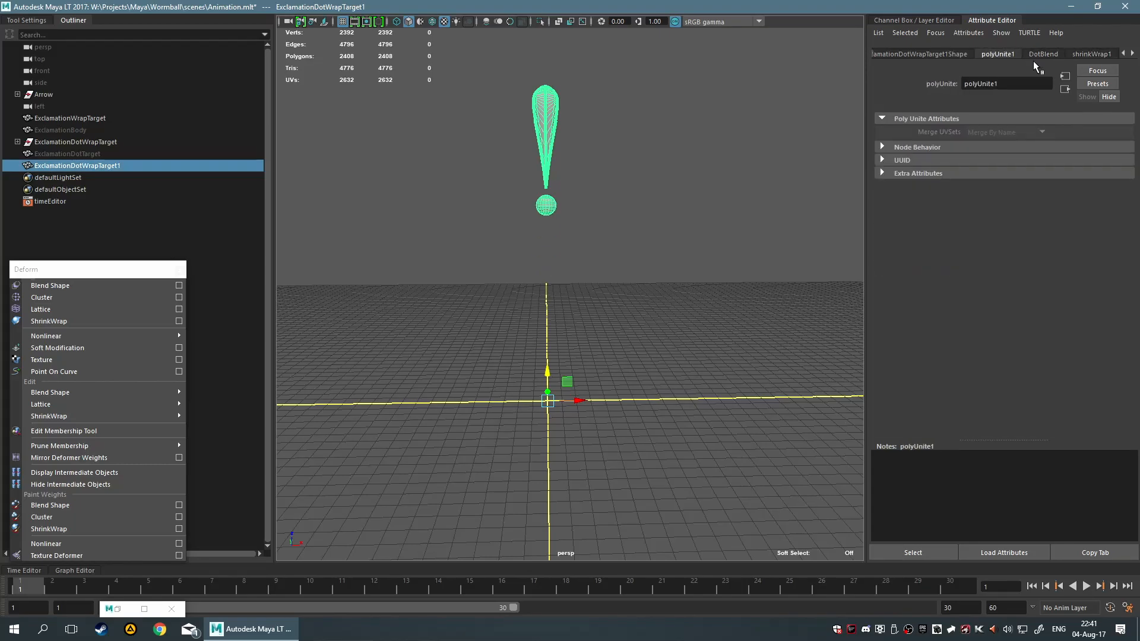
{"action": "scroll", "coordinate": [1032, 55], "scroll_direction": "up", "scroll_amount": 1}
{"action": "scroll", "coordinate": [1032, 56], "scroll_direction": "down", "scroll_amount": 3}
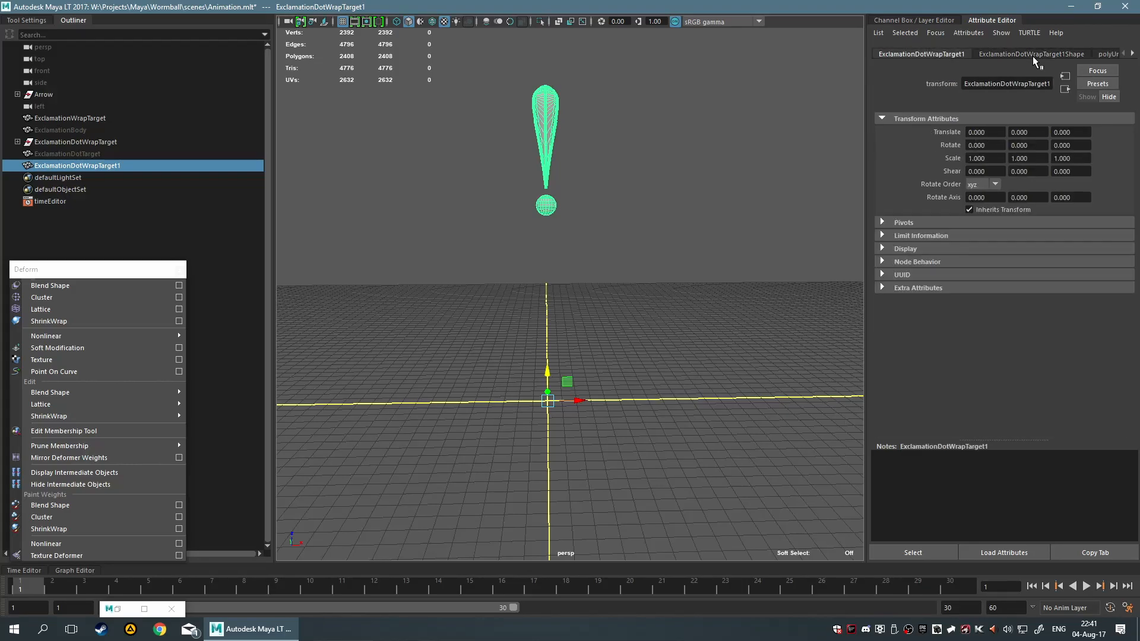
{"action": "scroll", "coordinate": [1031, 56], "scroll_direction": "down", "scroll_amount": 2}
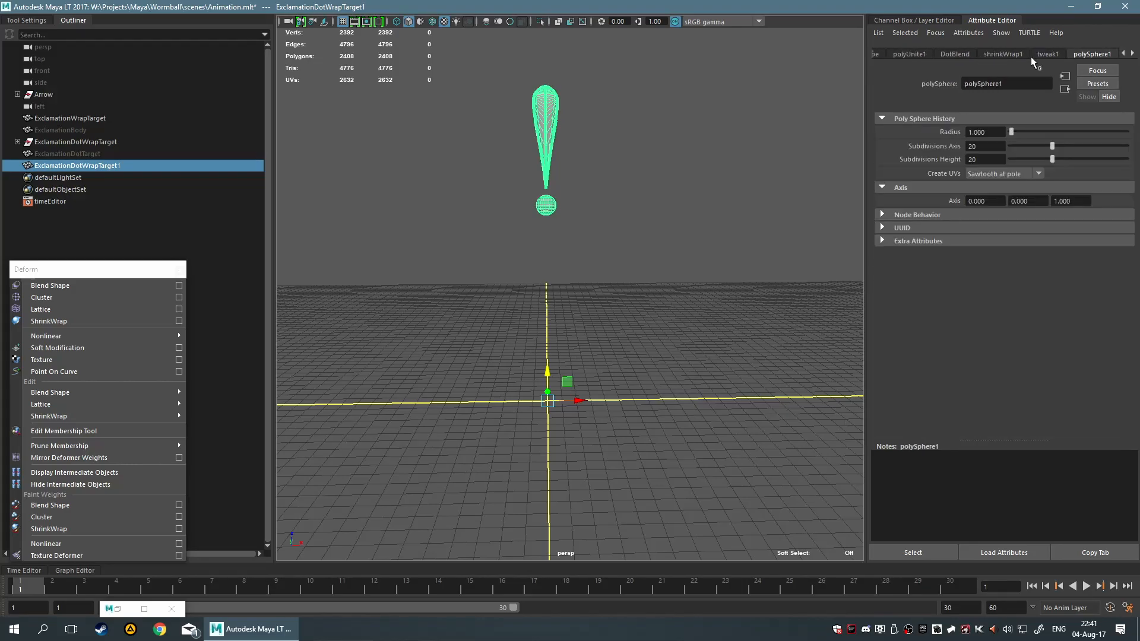
{"action": "scroll", "coordinate": [1031, 56], "scroll_direction": "down", "scroll_amount": 1}
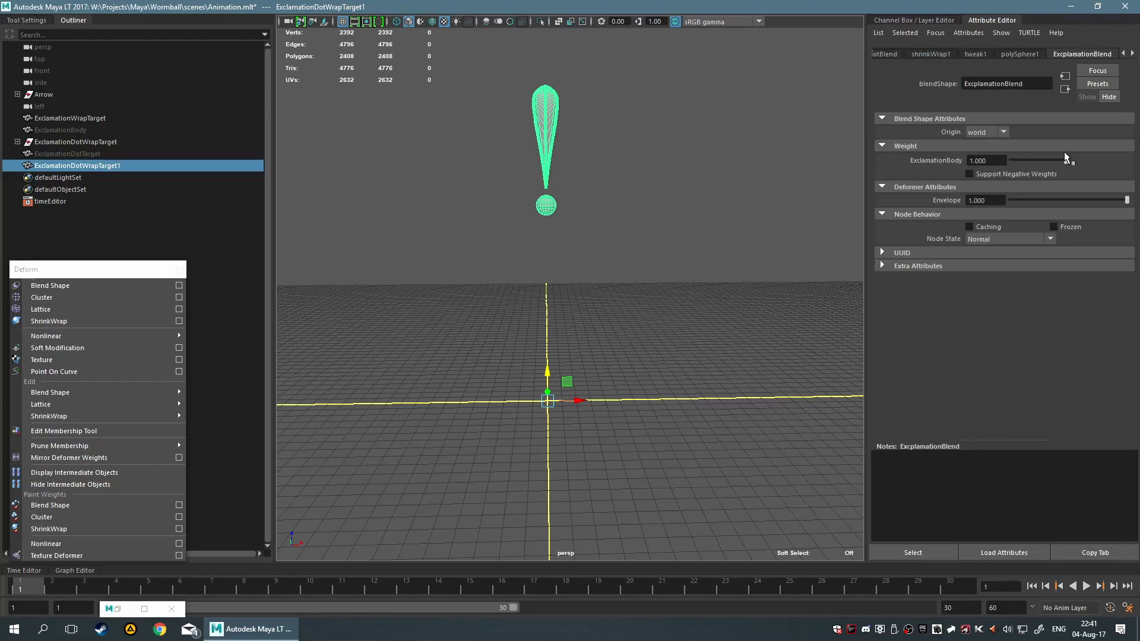
{"action": "left_click_drag", "start_coordinate": [1068, 160], "coordinate": [1084, 180]}
{"action": "right_click", "coordinate": [932, 161]}
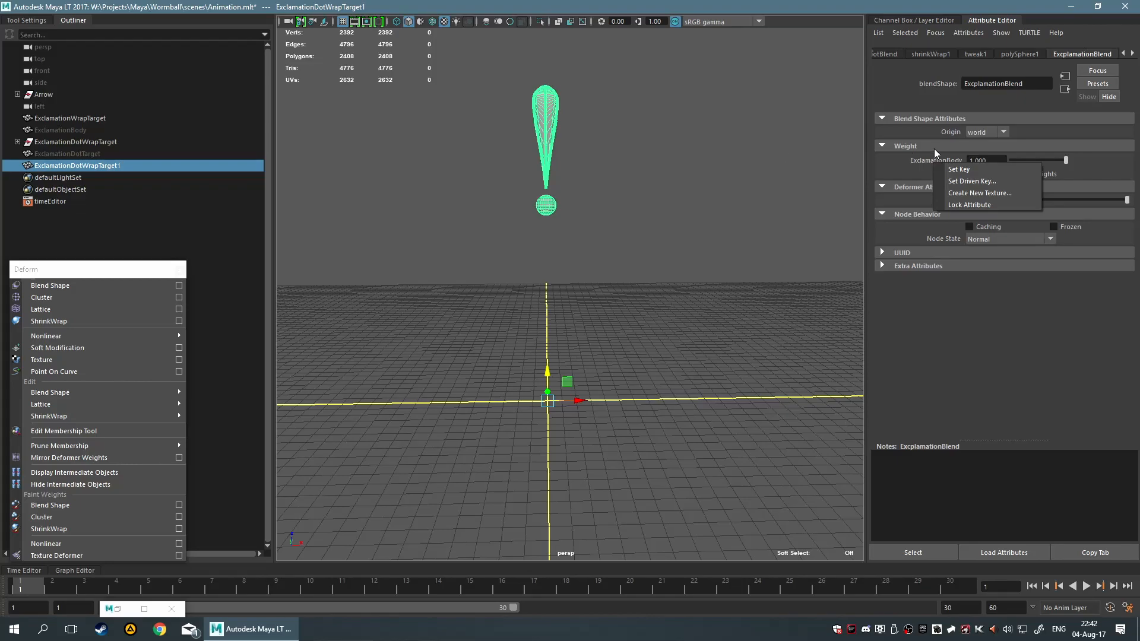
{"action": "left_click", "coordinate": [959, 365]}
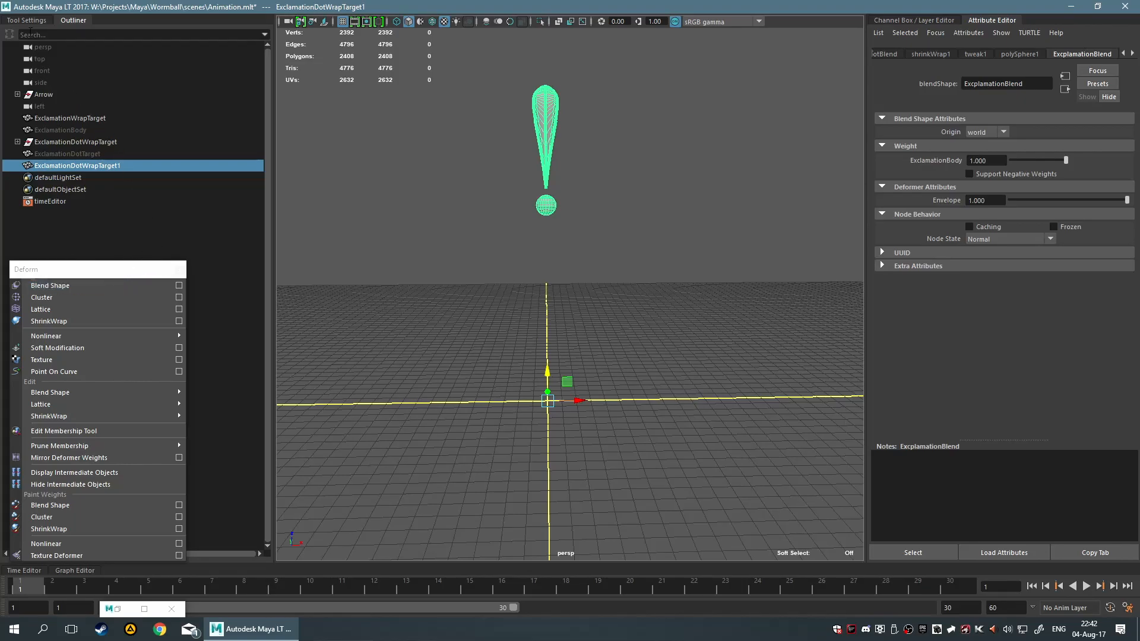
- Collapse the Outliner to enlarge the viewport, close Set Driven Key, and set the animation and playback range to end at frame 15
{"action": "left_click", "coordinate": [76, 24]}
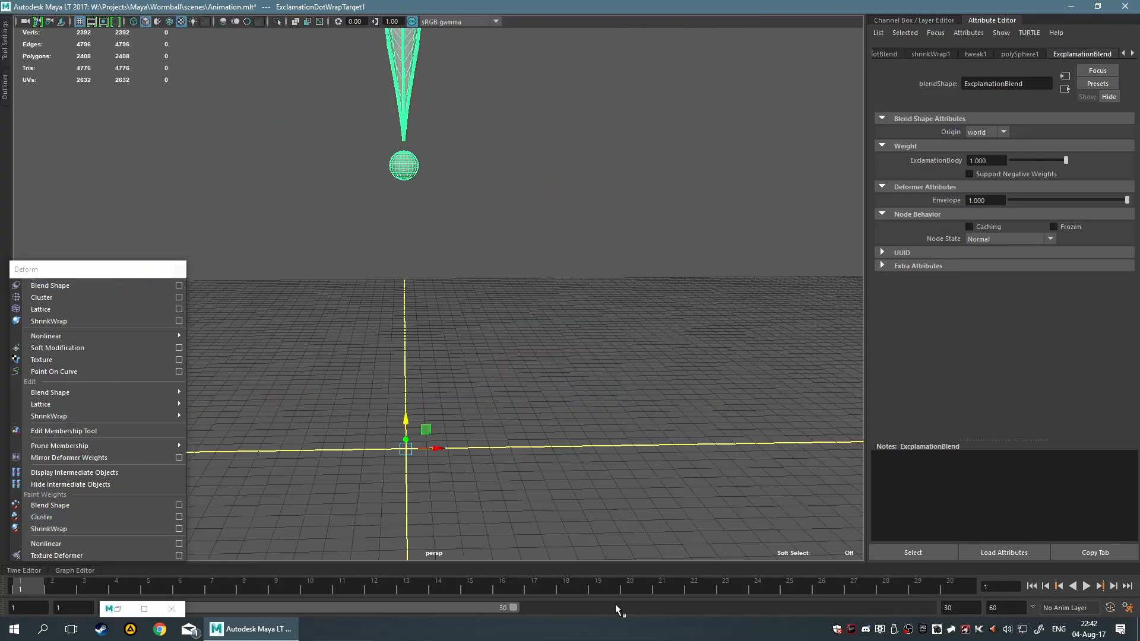
{"action": "left_click", "coordinate": [980, 607]}
{"action": "type", "text": "1"}
{"action": "key", "text": "Return"}
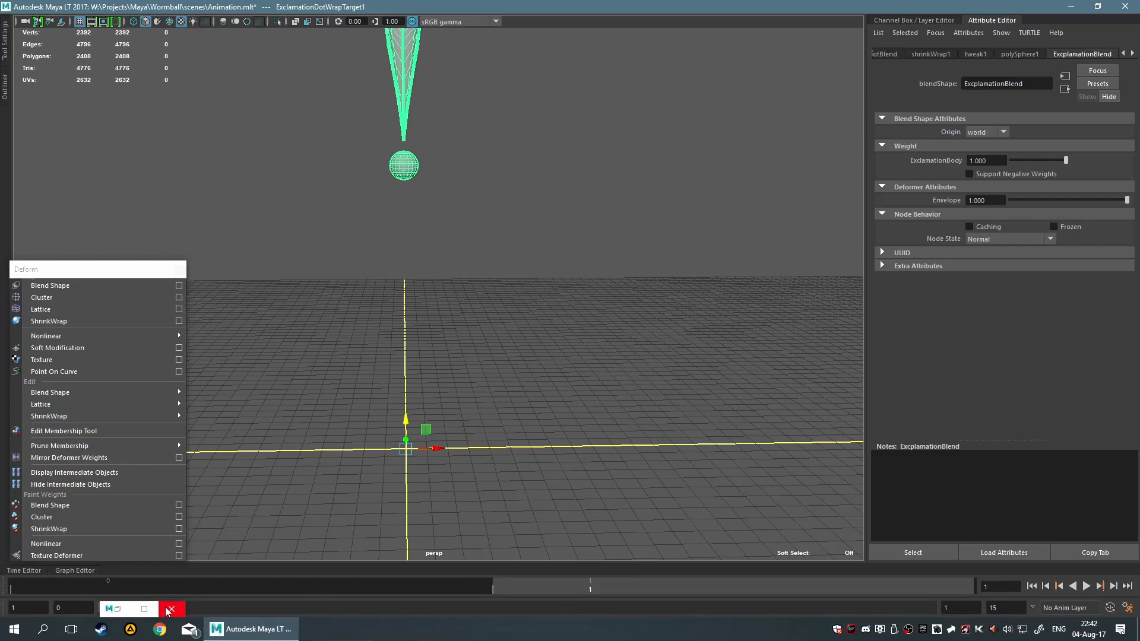
{"action": "left_click", "coordinate": [118, 609]}
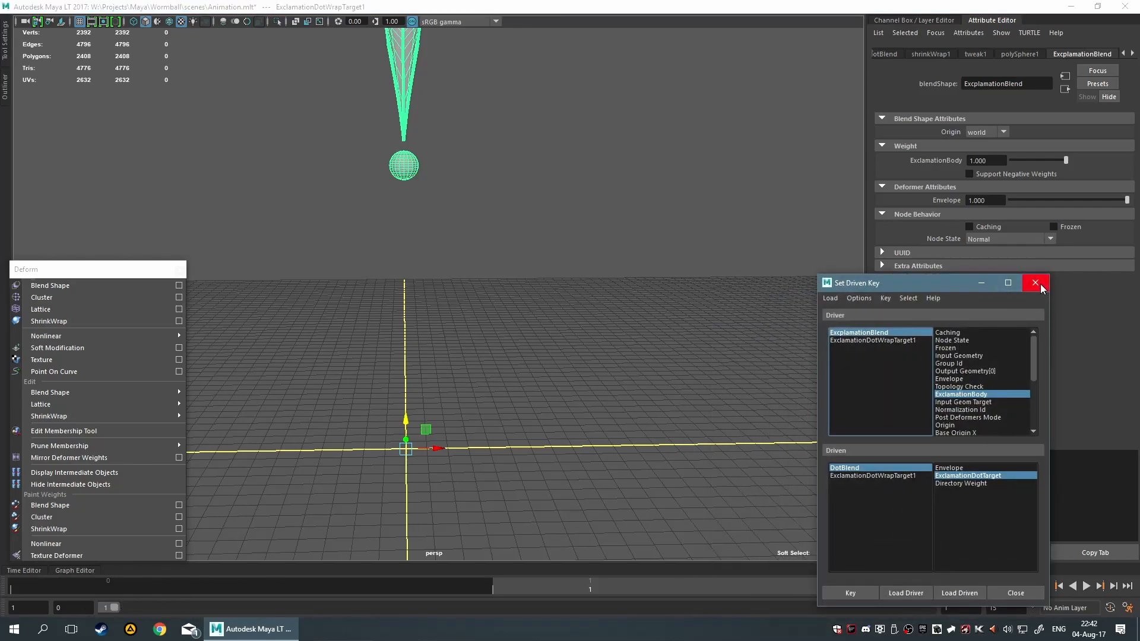
{"action": "left_click", "coordinate": [1035, 283]}
{"action": "left_click_drag", "start_coordinate": [114, 610], "coordinate": [1112, 607]}
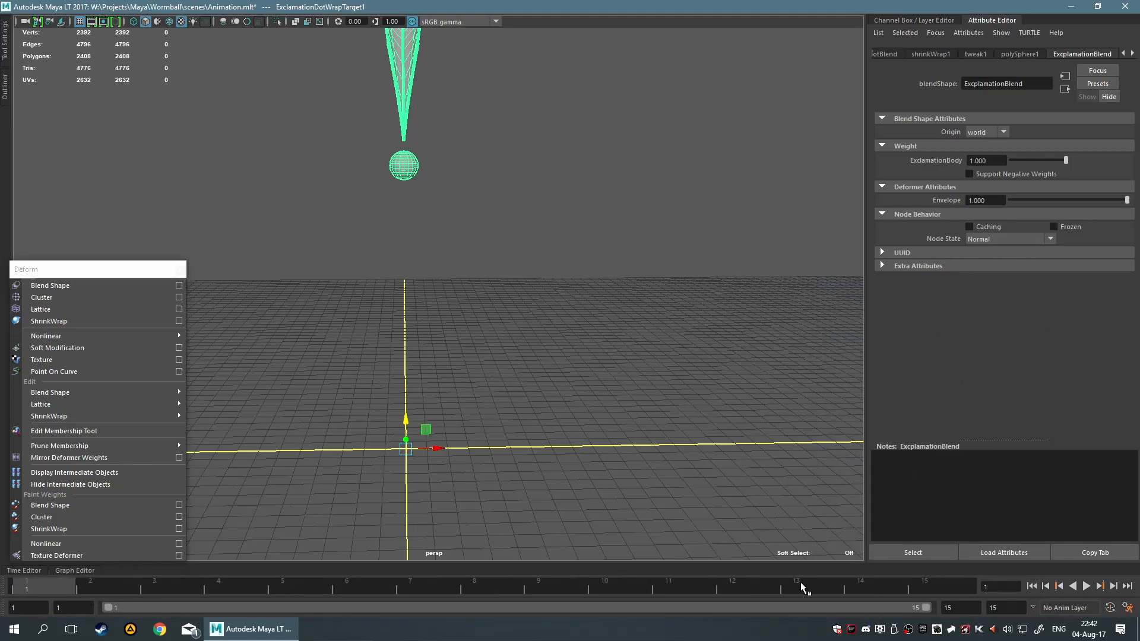
- Set ExcplamationBlend's ExclamationBody weight to 0
{"action": "scroll", "coordinate": [486, 318], "scroll_direction": "down", "scroll_amount": 4}
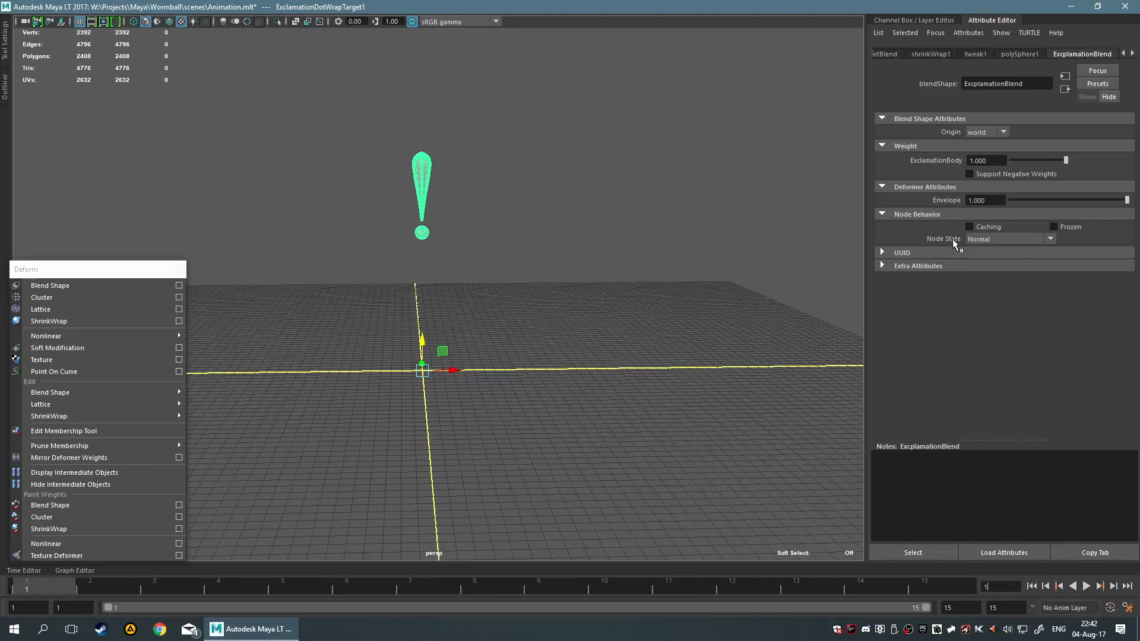
{"action": "left_click_drag", "start_coordinate": [1064, 160], "coordinate": [1007, 165]}
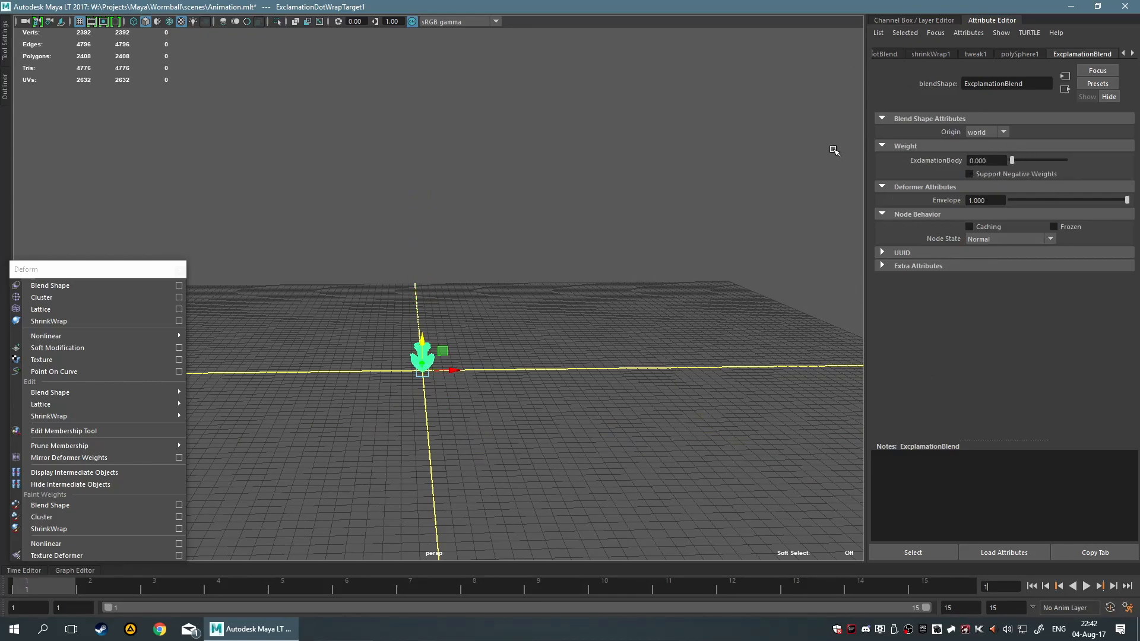
{"action": "middle_click_drag", "start_coordinate": [547, 310], "coordinate": [591, 297], "text": "alt"}
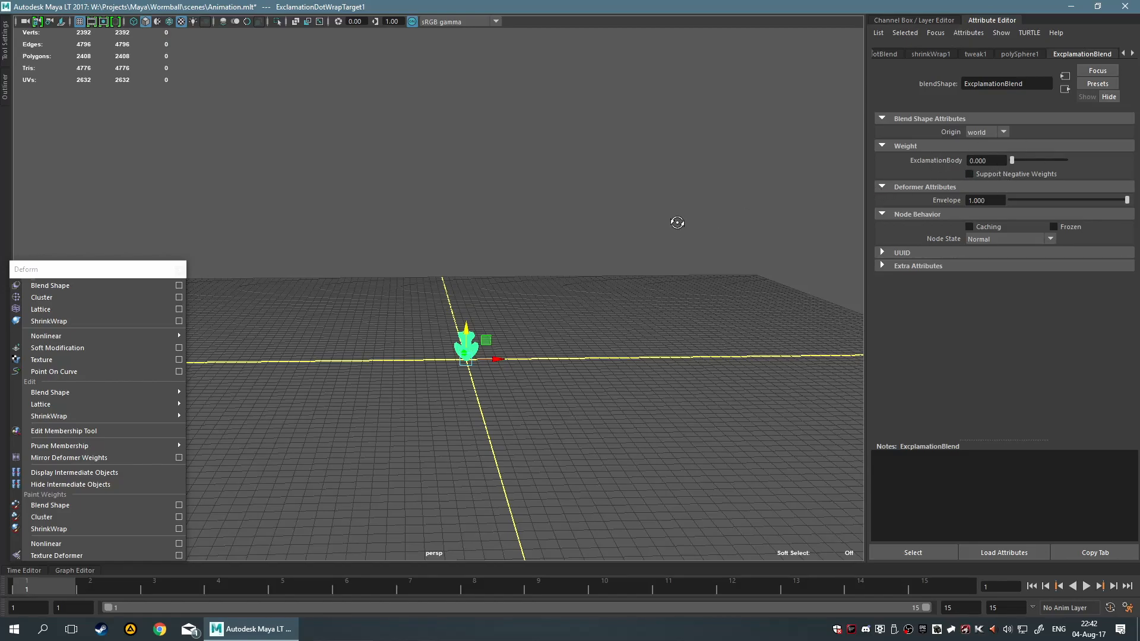
{"action": "left_click_drag", "start_coordinate": [679, 224], "coordinate": [671, 226], "text": "alt"}
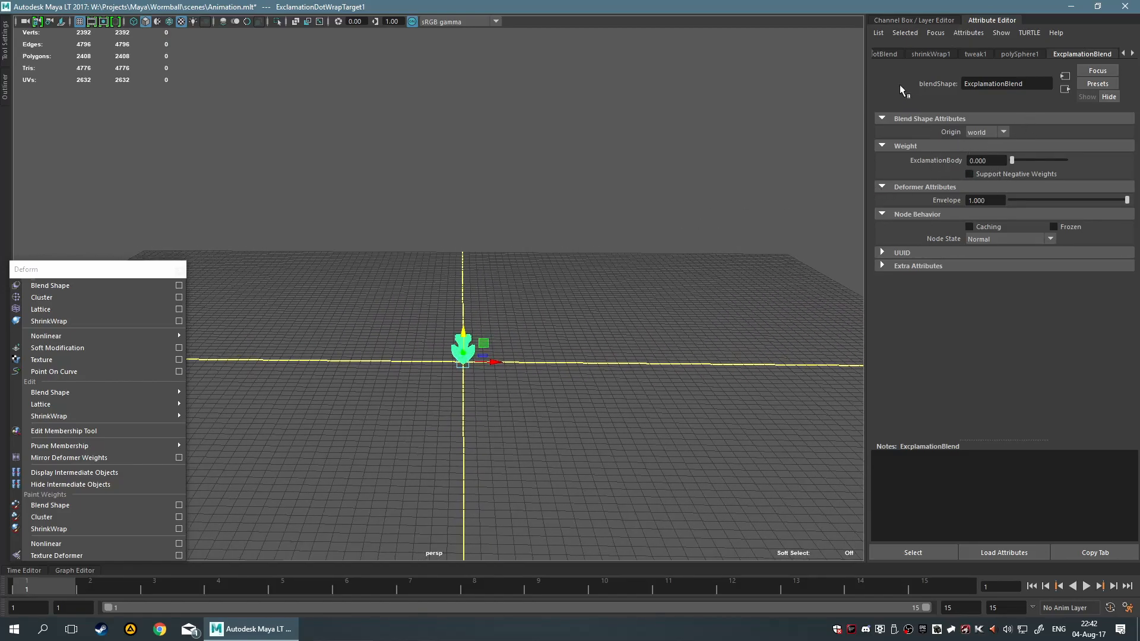
- Show the combined mesh's channels and examine the keying options for ExcplamationBlend's ExclamationBody weight
{"action": "left_click", "coordinate": [917, 14]}
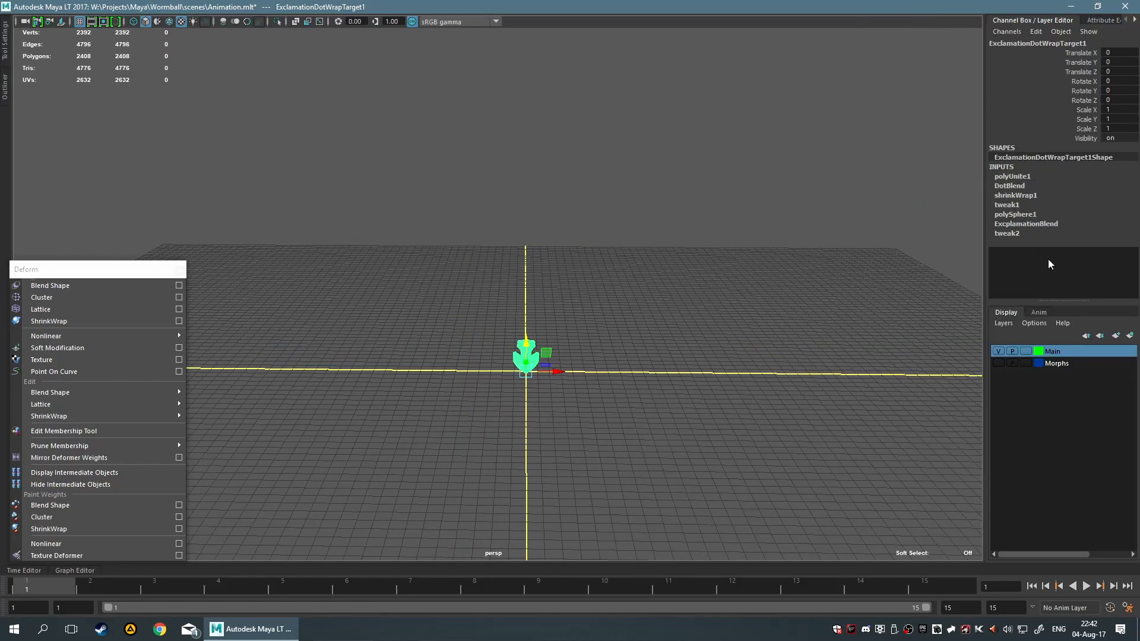
{"action": "left_click", "coordinate": [1034, 225]}
{"action": "right_click", "coordinate": [1035, 226]}
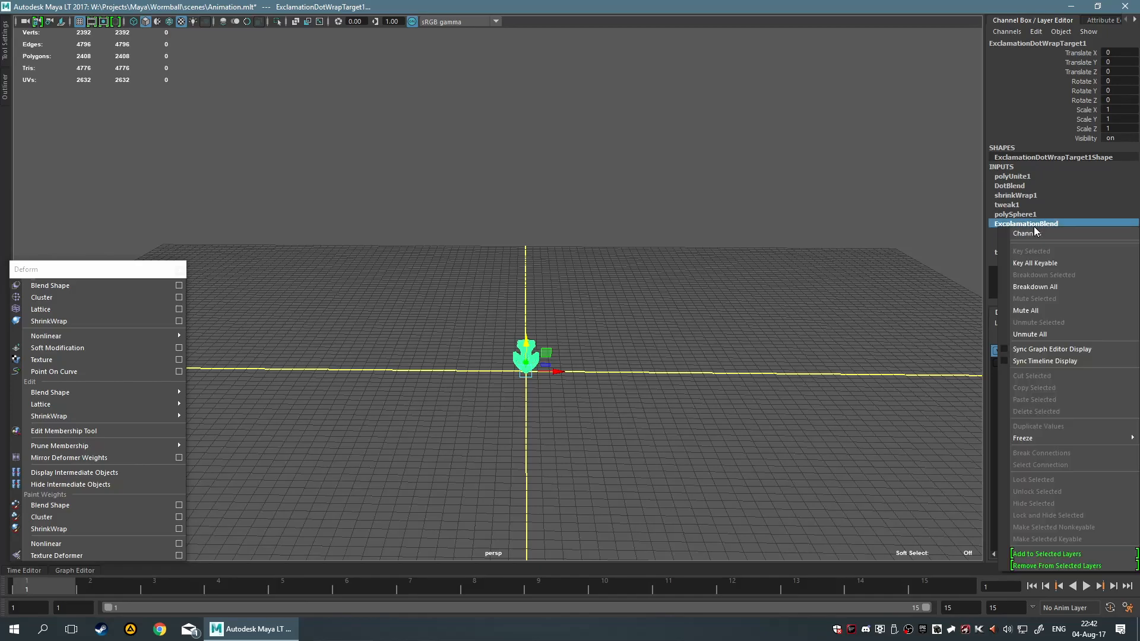
{"action": "left_click", "coordinate": [1030, 225]}
{"action": "left_click", "coordinate": [1082, 240]}
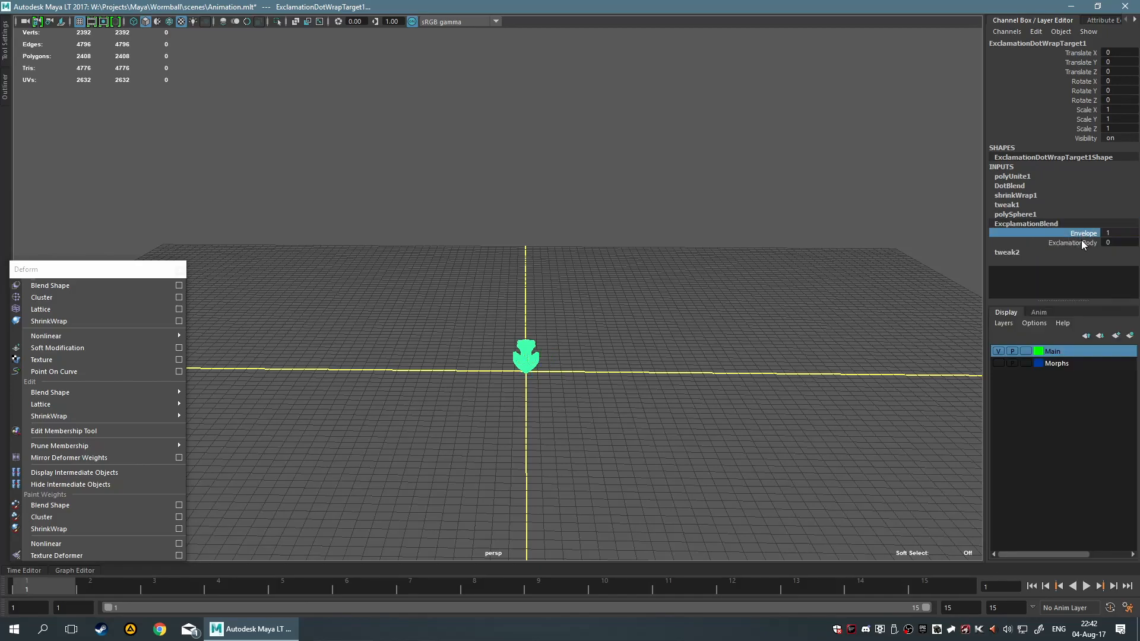
{"action": "right_click", "coordinate": [1081, 240]}
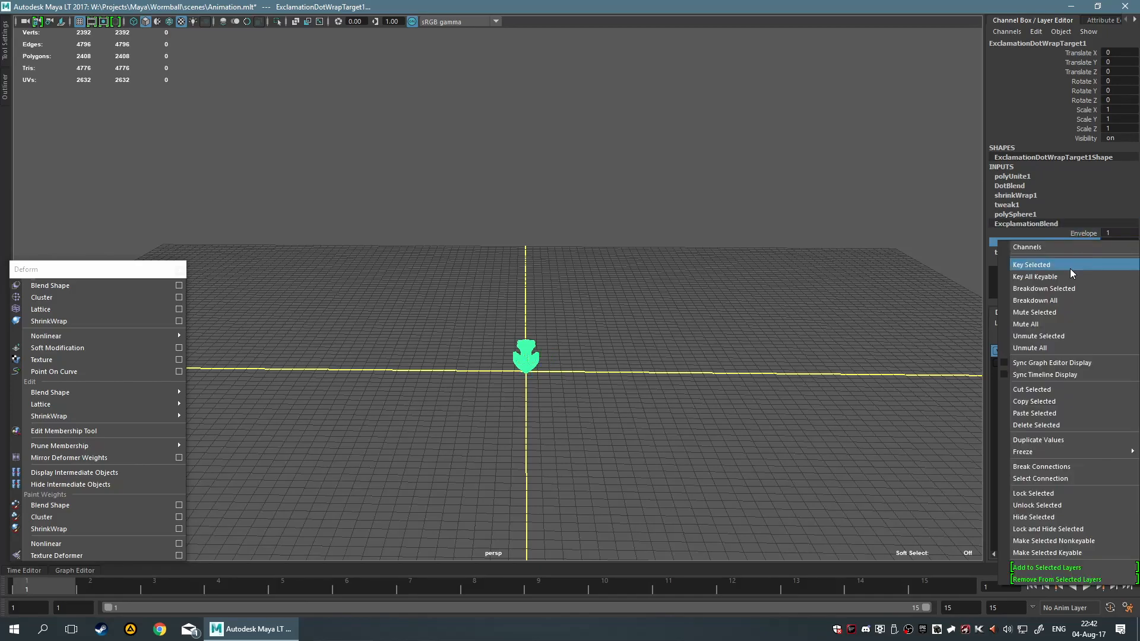
{"action": "left_click", "coordinate": [821, 310]}
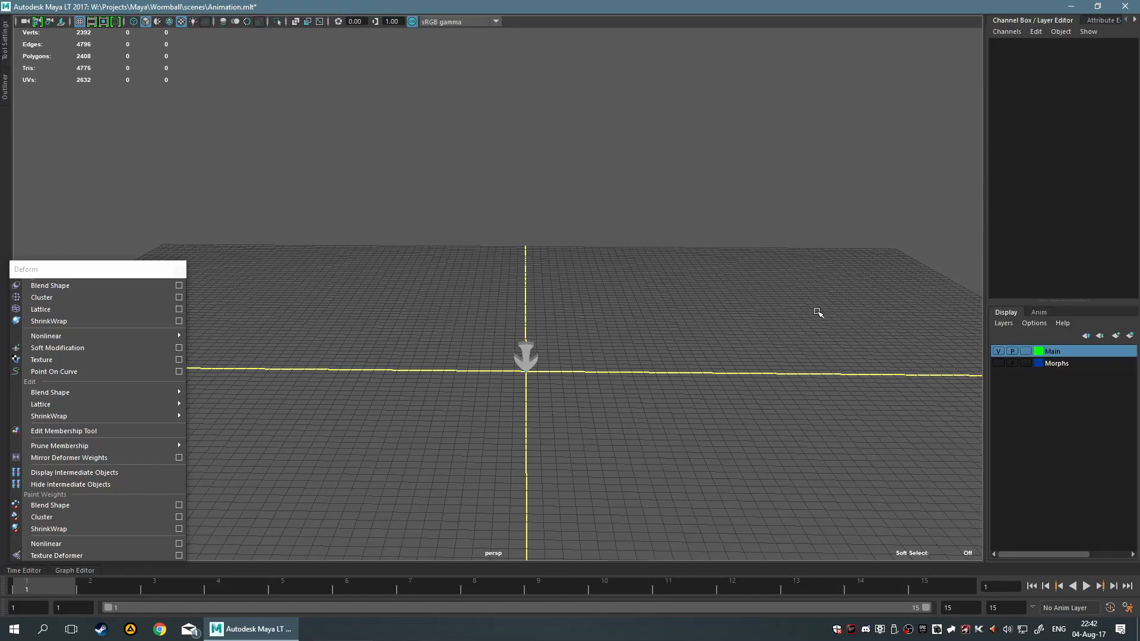
- Reselect the combined ExclamationDotWrapTarget1 mesh and key its transform and visibility channels at frame 1
{"action": "left_click_drag", "start_coordinate": [382, 310], "coordinate": [596, 450]}
{"action": "left_click", "coordinate": [619, 422]}
{"action": "left_click", "coordinate": [532, 345]}
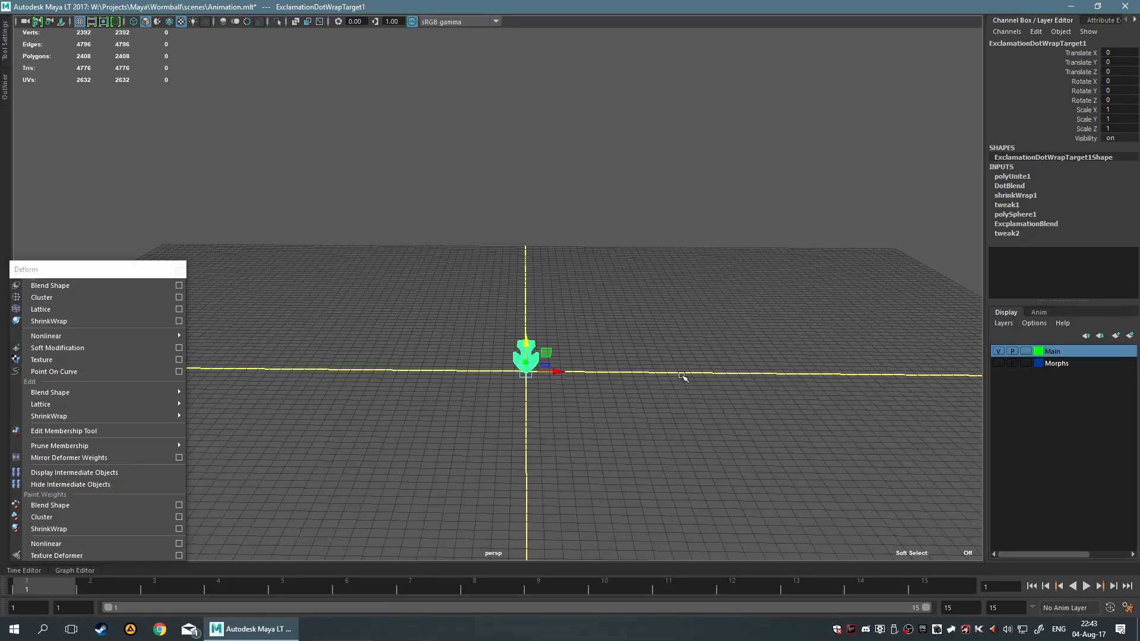
{"action": "key", "text": "s"}
{"action": "scroll", "coordinate": [672, 383], "scroll_direction": "up", "scroll_amount": 3}
{"action": "scroll", "coordinate": [749, 350], "scroll_direction": "down", "scroll_amount": 3}
{"action": "scroll", "coordinate": [947, 267], "scroll_direction": "up", "scroll_amount": 2}
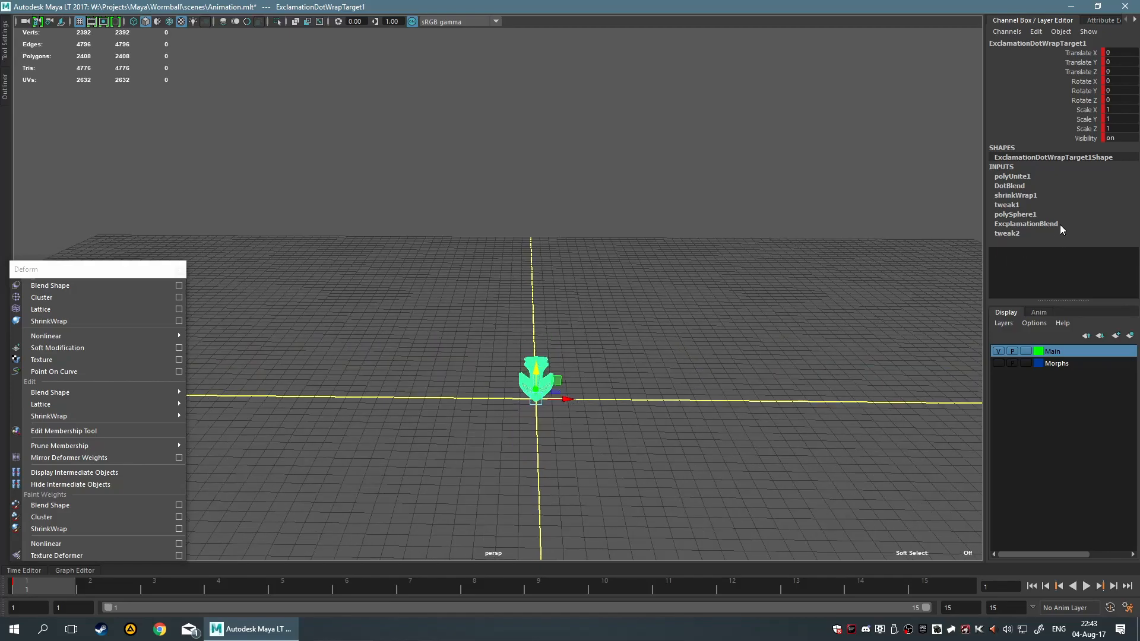
- Key ExcplamationBlend's ExclamationBody weight at 0 on frame 1 and deselect the mesh
{"action": "left_click", "coordinate": [1039, 224]}
{"action": "left_click", "coordinate": [1071, 244]}
{"action": "right_click", "coordinate": [1071, 244]}
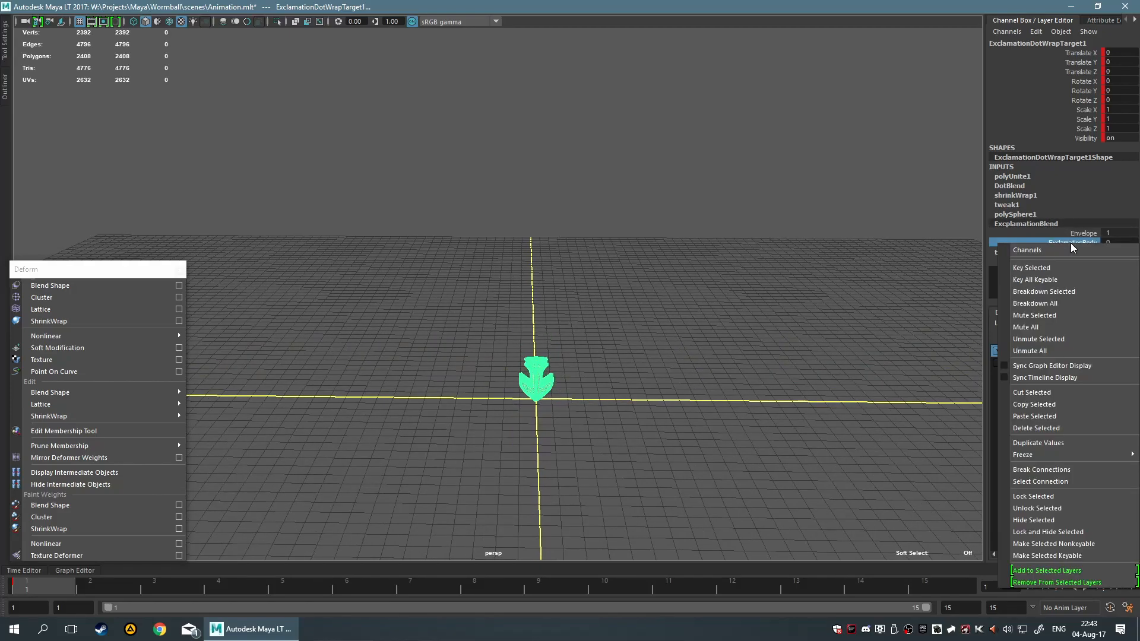
{"action": "left_click", "coordinate": [1064, 268]}
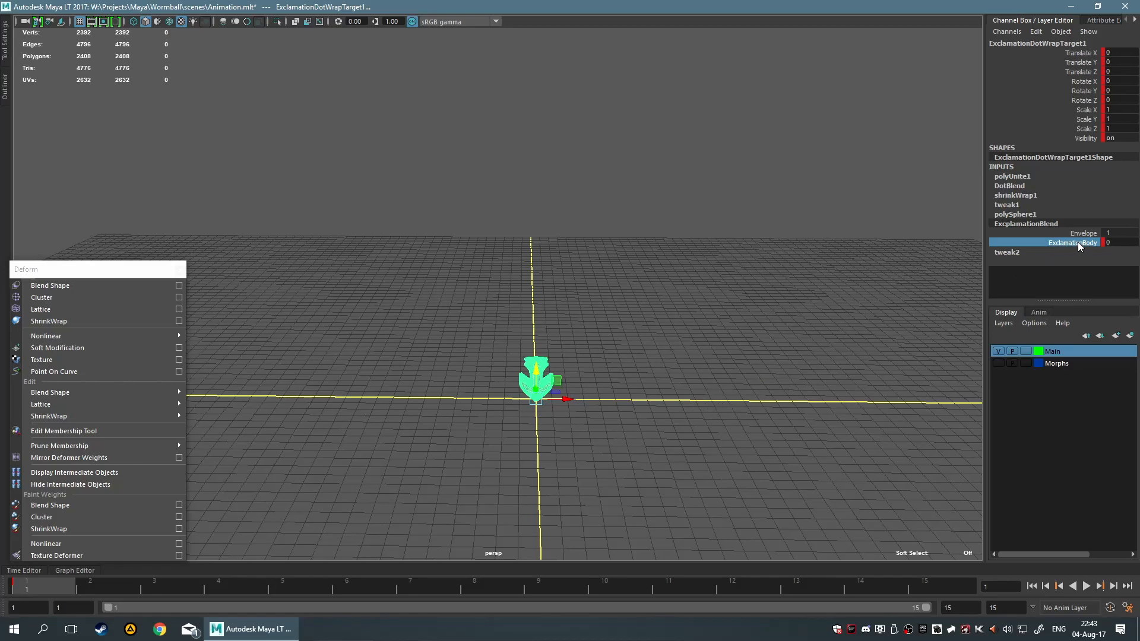
{"action": "left_click", "coordinate": [668, 338]}
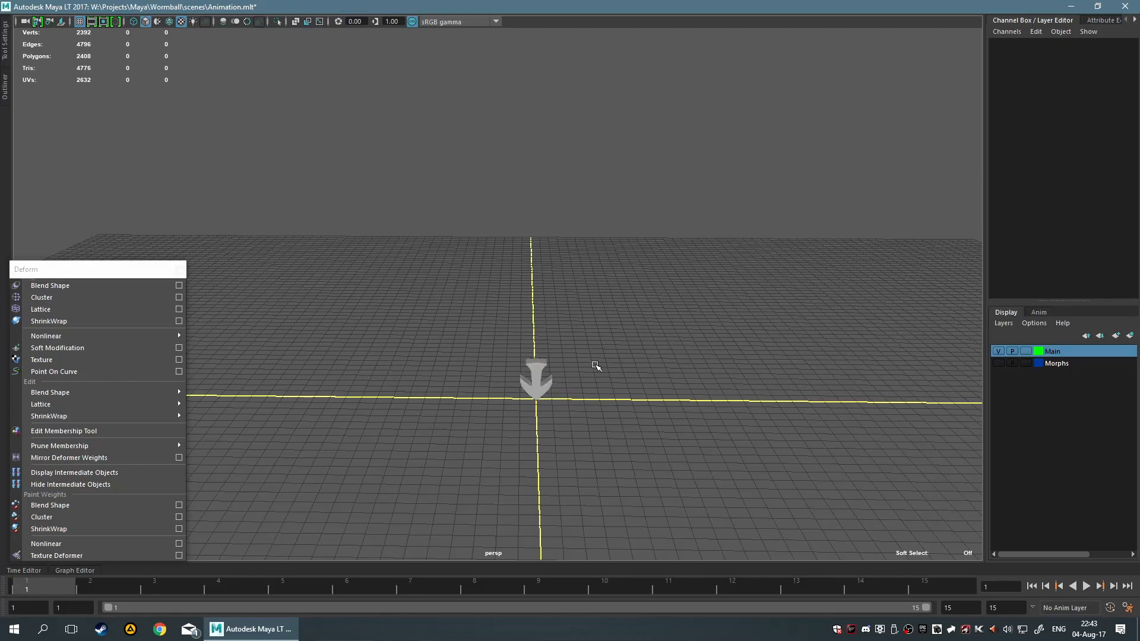
- Select the combined mesh at frame 15, set ExcplamationBlend's ExclamationBody weight to 1, and key that weight
{"action": "left_click", "coordinate": [548, 384]}
{"action": "left_click_drag", "start_coordinate": [509, 592], "coordinate": [897, 561]}
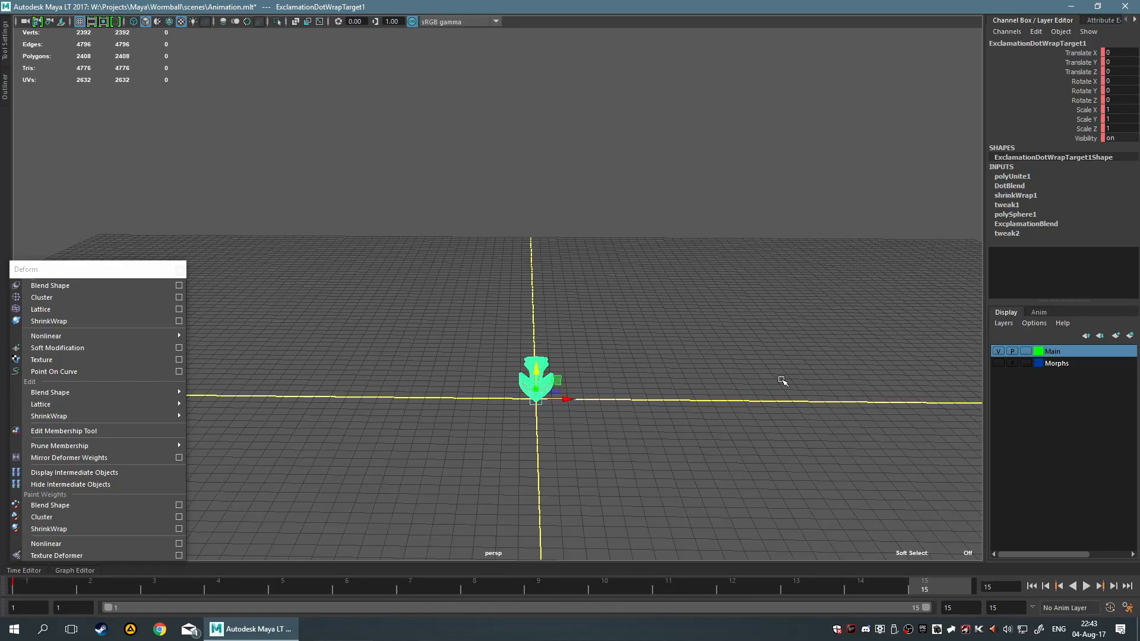
{"action": "left_click", "coordinate": [1026, 224]}
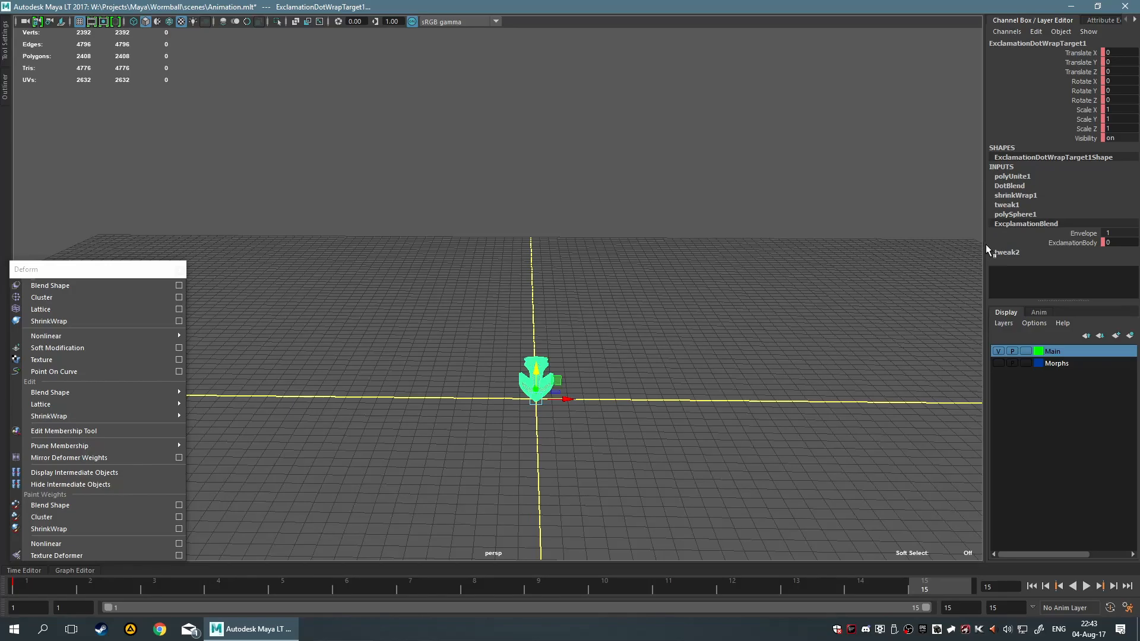
{"action": "left_click", "coordinate": [1053, 243]}
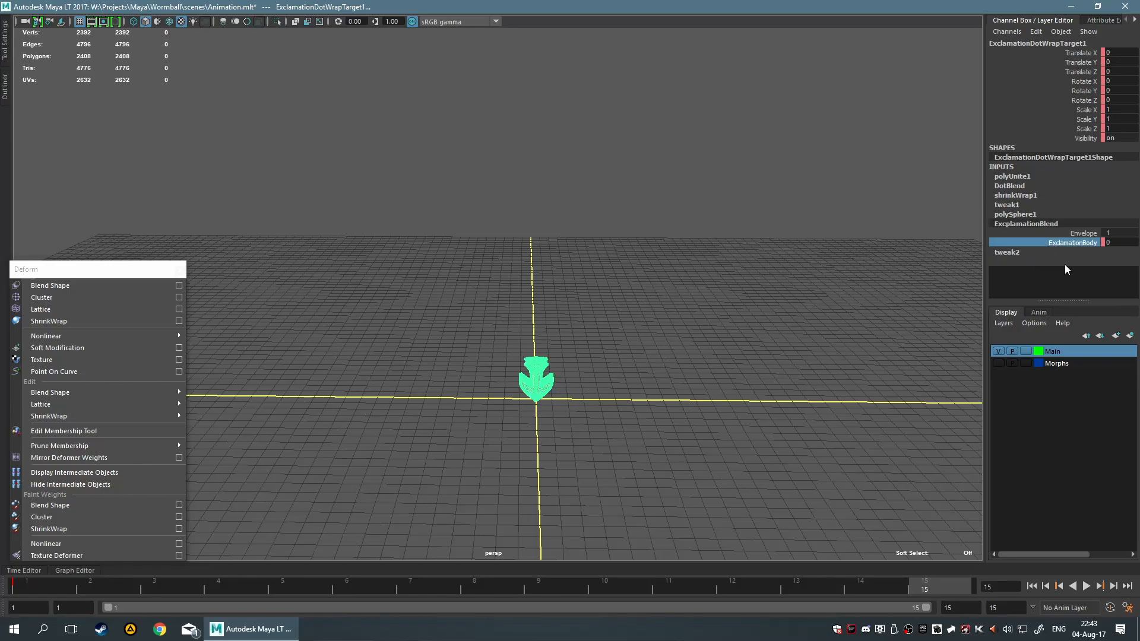
{"action": "middle_click_drag", "start_coordinate": [597, 283], "coordinate": [620, 277]}
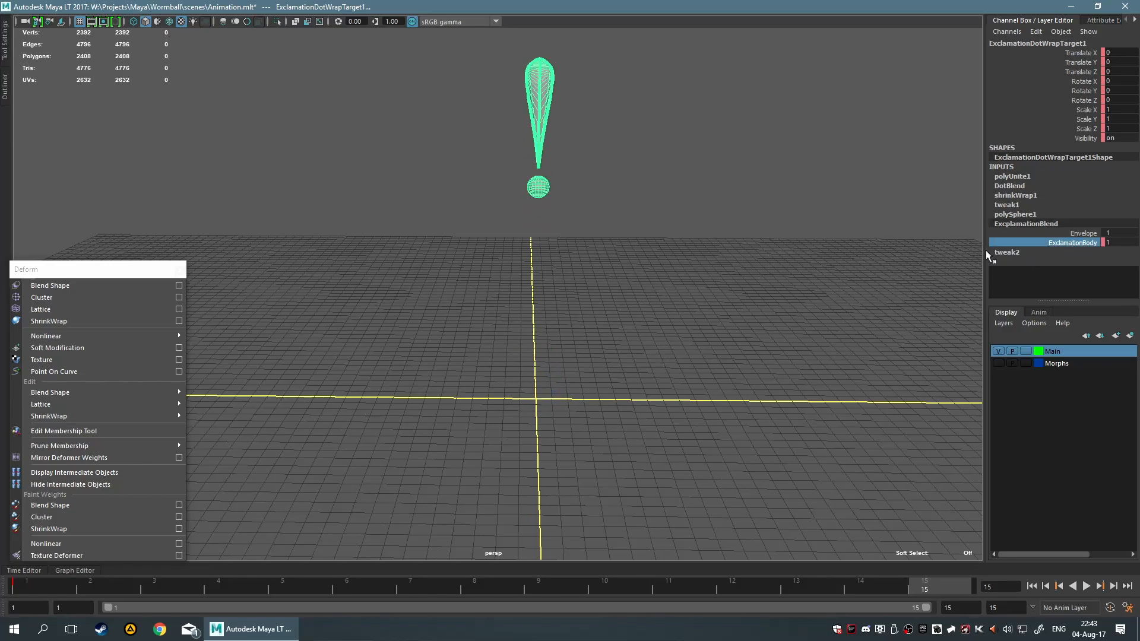
{"action": "right_click", "coordinate": [1010, 243]}
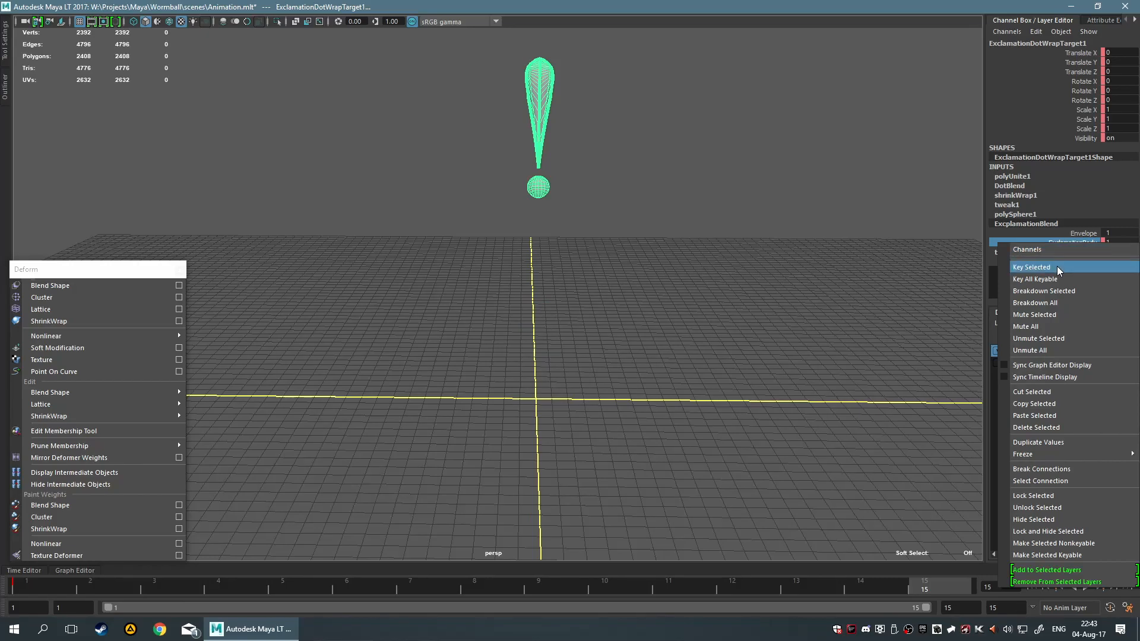
{"action": "left_click", "coordinate": [1057, 266]}
{"action": "left_click", "coordinate": [888, 510]}
- Play back the 15-frame animation, check the arrow-to-exclamation morph up close, and stop playback
{"action": "left_click", "coordinate": [1086, 586]}
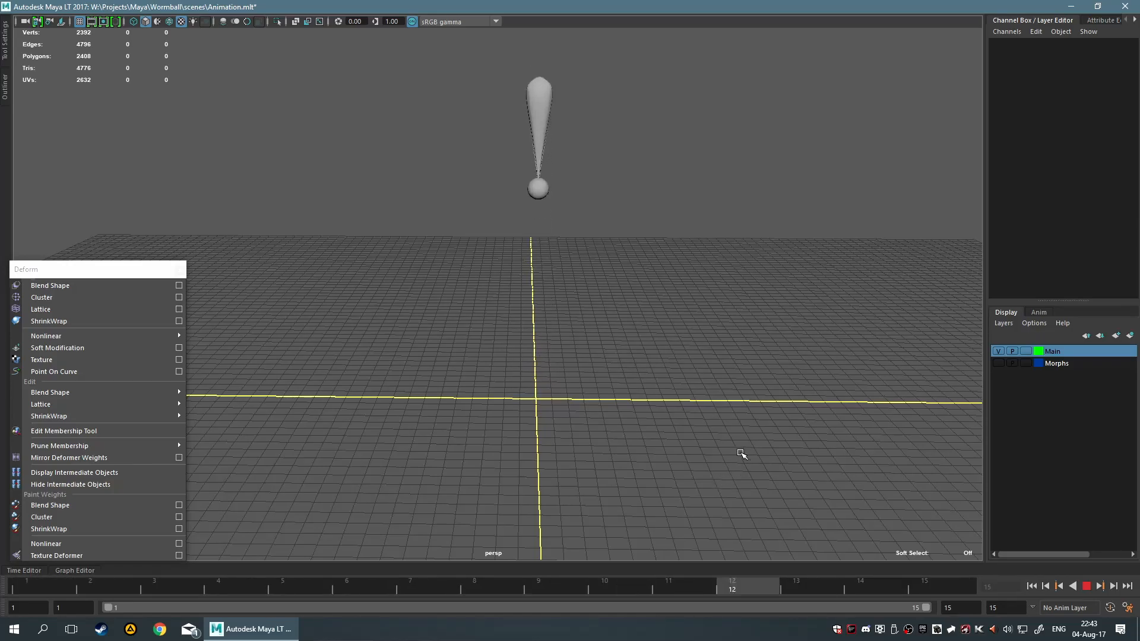
{"action": "scroll", "coordinate": [726, 445], "scroll_direction": "up", "scroll_amount": 2}
{"action": "left_click_drag", "start_coordinate": [726, 445], "coordinate": [753, 395], "text": "alt"}
{"action": "middle_click_drag", "start_coordinate": [730, 318], "coordinate": [679, 331], "text": "alt"}
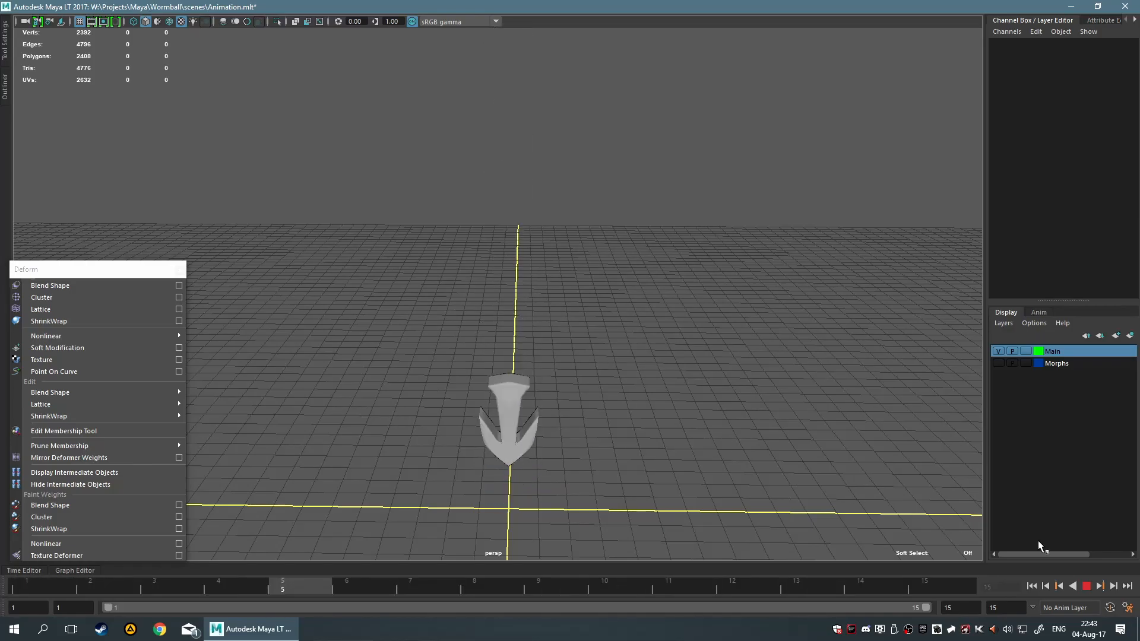
{"action": "left_click", "coordinate": [1089, 589]}
- Select the combined mesh and compare its shape and ExclamationBody weight at frames 15 and 1
{"action": "scroll", "coordinate": [728, 532], "scroll_direction": "down", "scroll_amount": 3}
{"action": "scroll", "coordinate": [469, 453], "scroll_direction": "up", "scroll_amount": 4}
{"action": "left_click", "coordinate": [506, 462]}
{"action": "middle_click_drag", "start_coordinate": [659, 446], "coordinate": [673, 368], "text": "alt"}
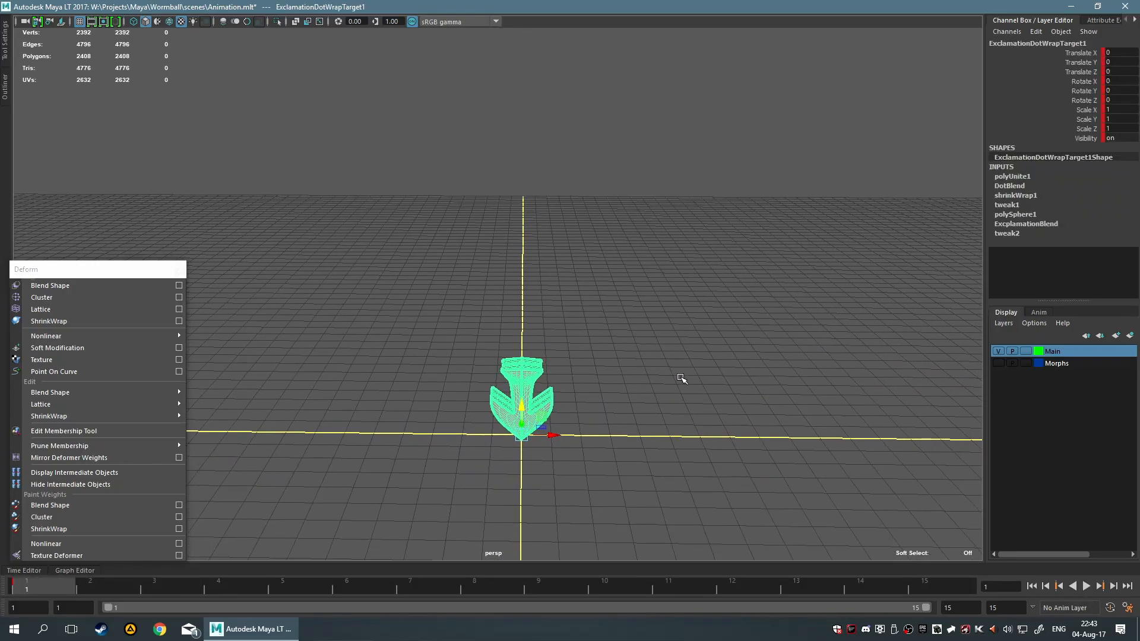
{"action": "right_click_drag", "start_coordinate": [662, 398], "coordinate": [724, 429], "text": "alt"}
{"action": "left_click", "coordinate": [927, 589]}
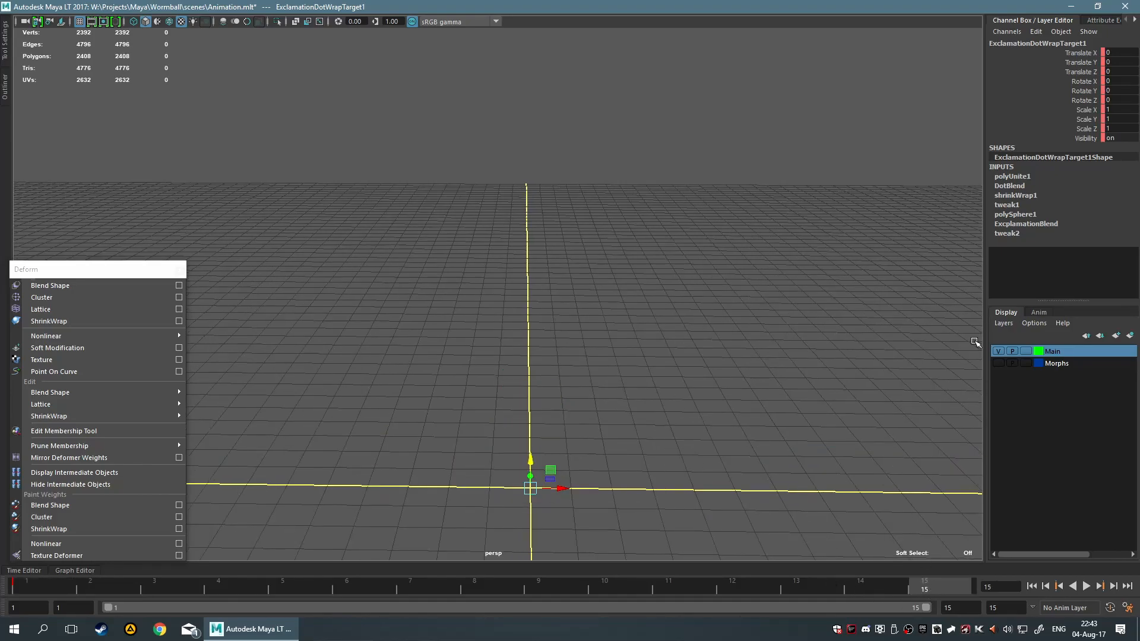
{"action": "left_click", "coordinate": [1039, 223]}
{"action": "right_click_drag", "start_coordinate": [693, 374], "coordinate": [743, 321], "text": "alt"}
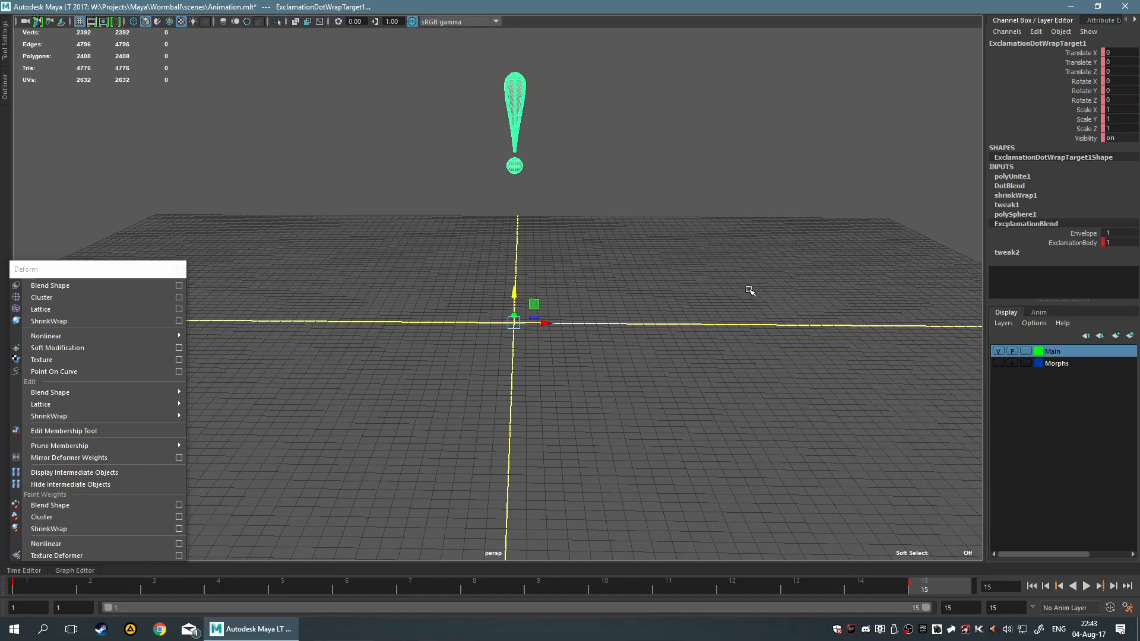
{"action": "left_click", "coordinate": [52, 582]}
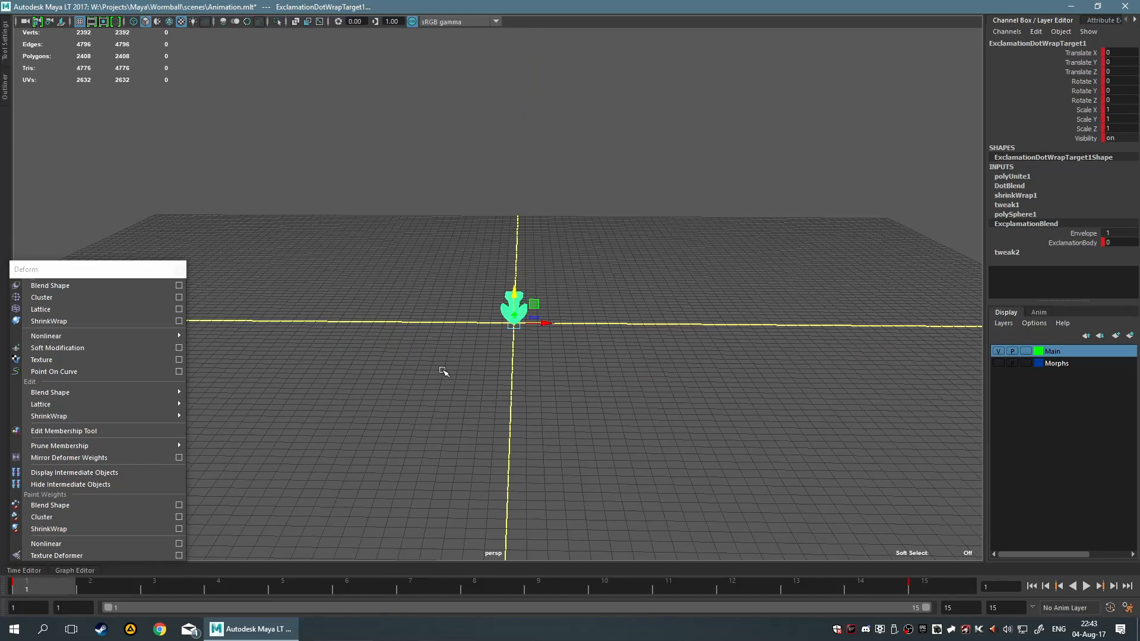
- Delete the combined mesh's key at frame 1
{"action": "right_click", "coordinate": [48, 582]}
{"action": "mouse_move", "coordinate": [132, 479]}
{"action": "left_click", "coordinate": [130, 457]}
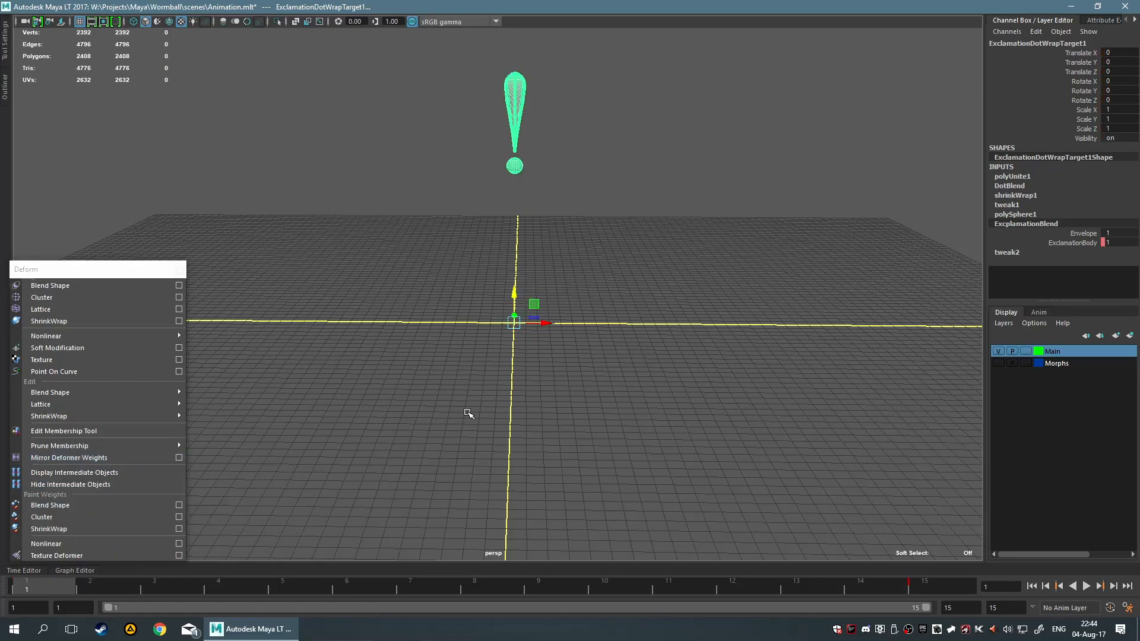
- Set ExcplamationBlend's ExclamationBody weight to 0 at frame 1 and key only that channel
{"action": "left_click", "coordinate": [1084, 244]}
{"action": "middle_click_drag", "start_coordinate": [623, 255], "coordinate": [490, 288]}
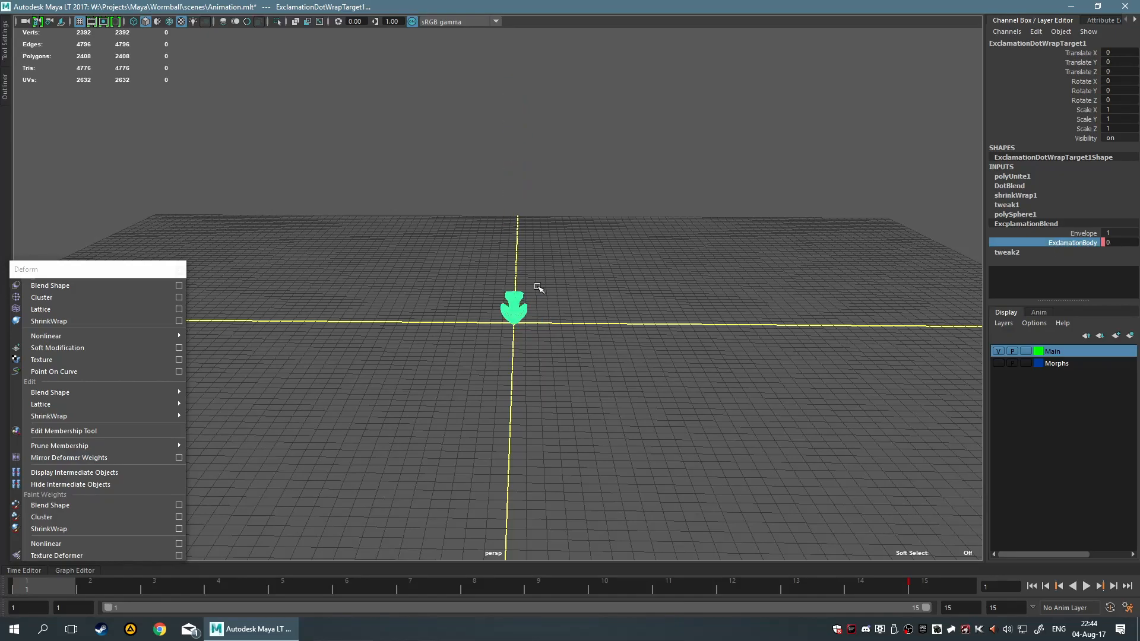
{"action": "right_click", "coordinate": [1056, 247]}
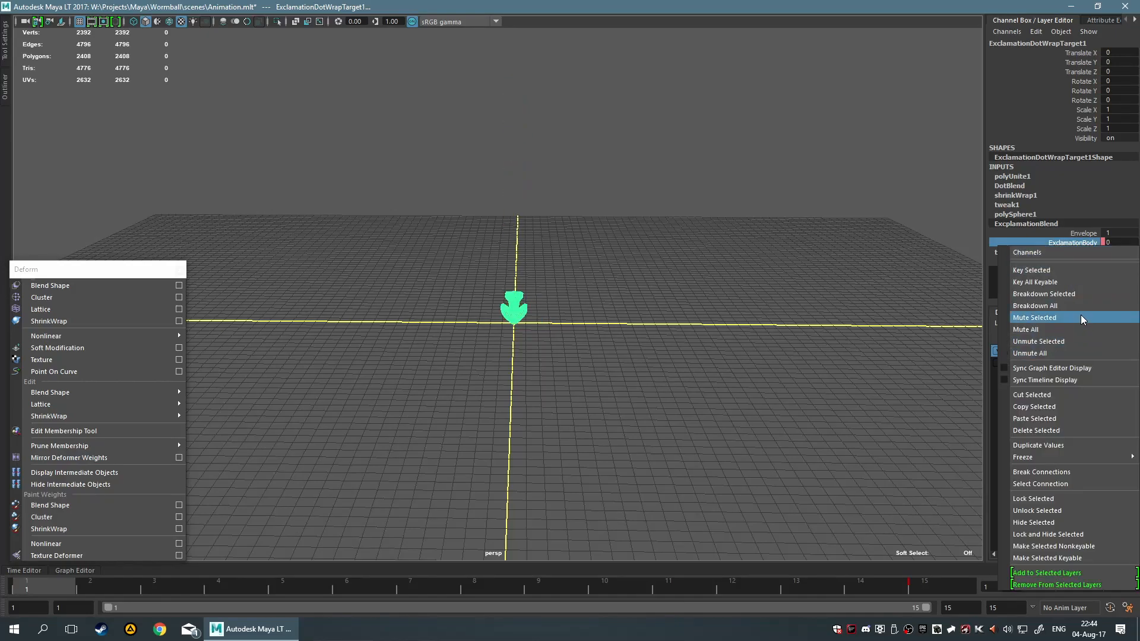
{"action": "left_click", "coordinate": [1069, 270]}
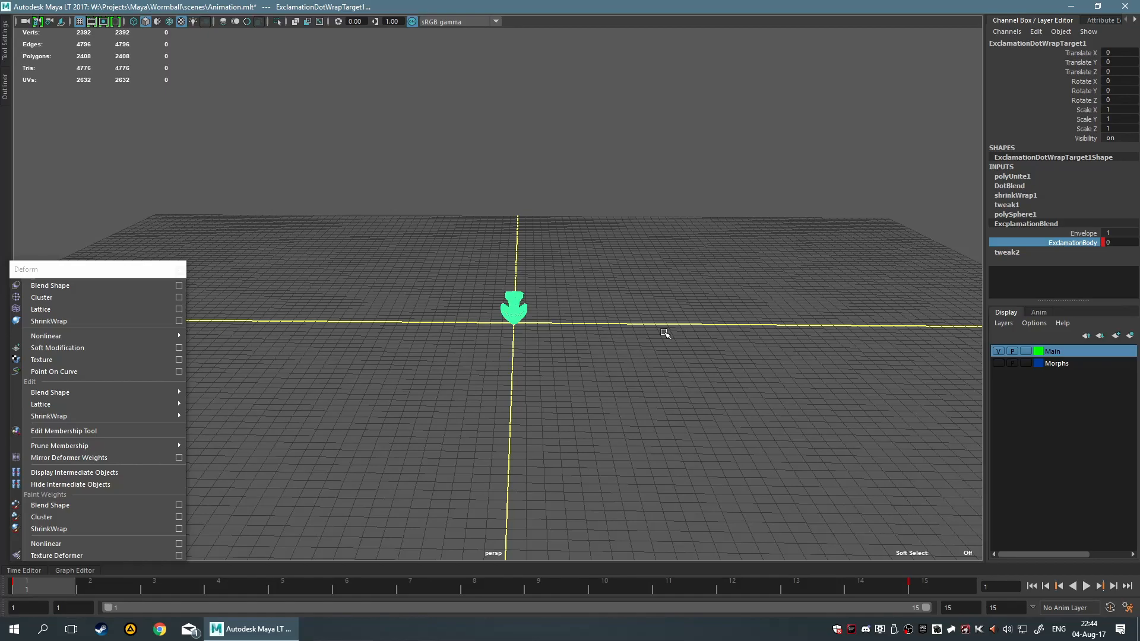
- Play back the animation to check the arrow-to-exclamation morph, and stop playback
{"action": "scroll", "coordinate": [665, 333], "scroll_direction": "up", "scroll_amount": 4}
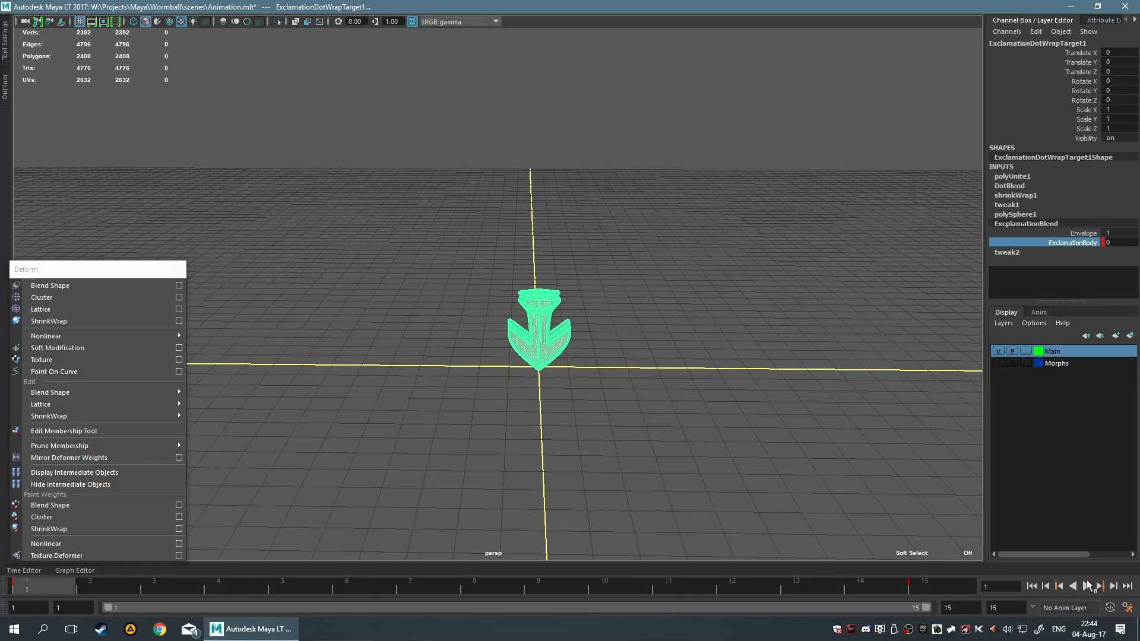
{"action": "left_click", "coordinate": [1088, 584]}
{"action": "scroll", "coordinate": [797, 512], "scroll_direction": "down", "scroll_amount": 3}
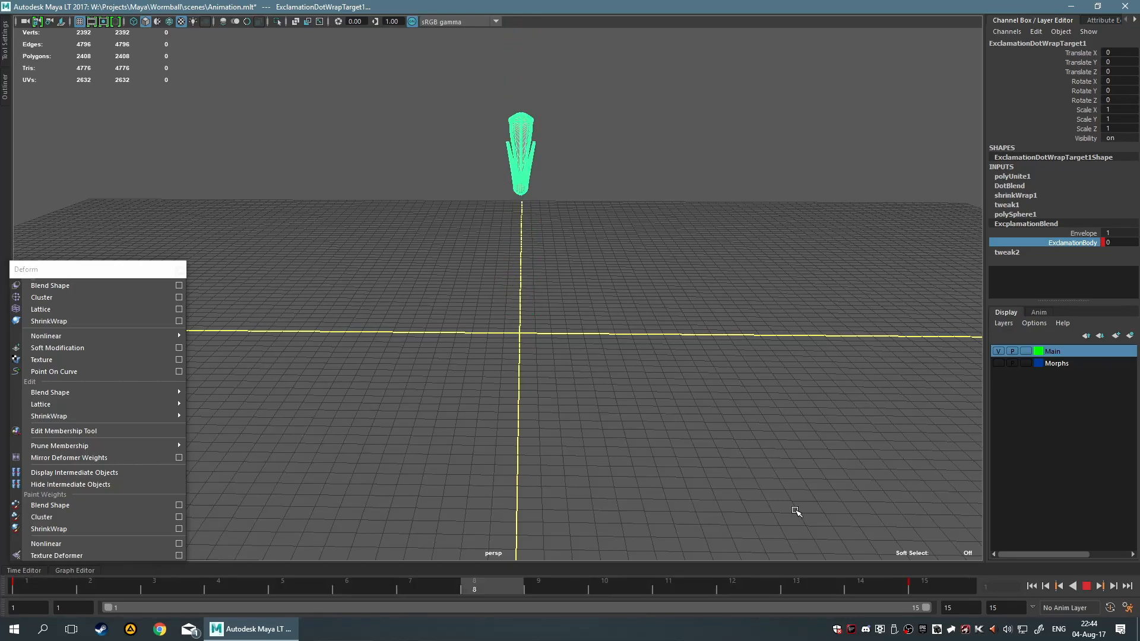
{"action": "left_click", "coordinate": [1084, 586]}
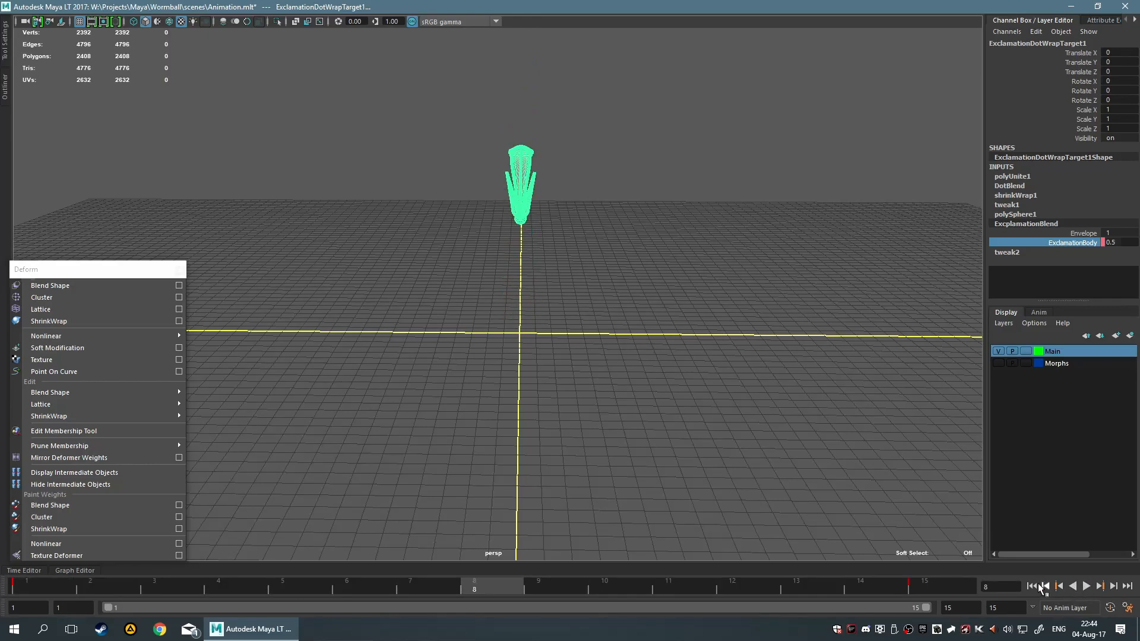
- Move the ExclamationBody key from frame 1 to frame 5 and play back the animation to check the delayed morph
{"action": "left_click_drag", "start_coordinate": [473, 583], "coordinate": [20, 586]}
{"action": "right_click", "coordinate": [19, 587]}
{"action": "left_click", "coordinate": [18, 586]}
{"action": "left_click", "coordinate": [19, 590], "text": "shift"}
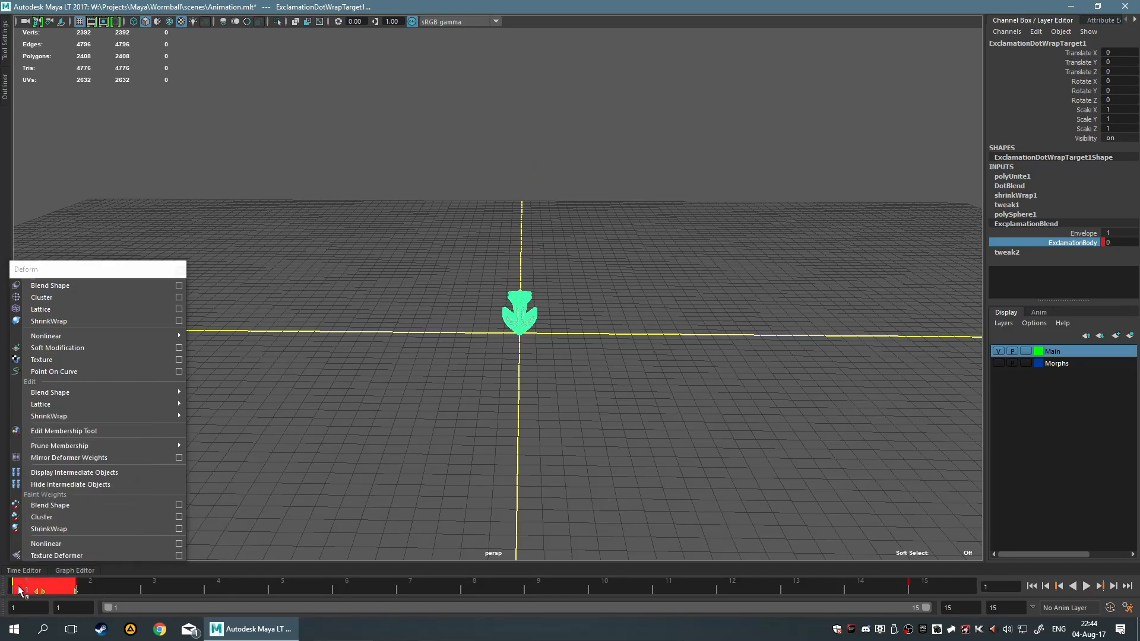
{"action": "left_click_drag", "start_coordinate": [58, 583], "coordinate": [275, 596]}
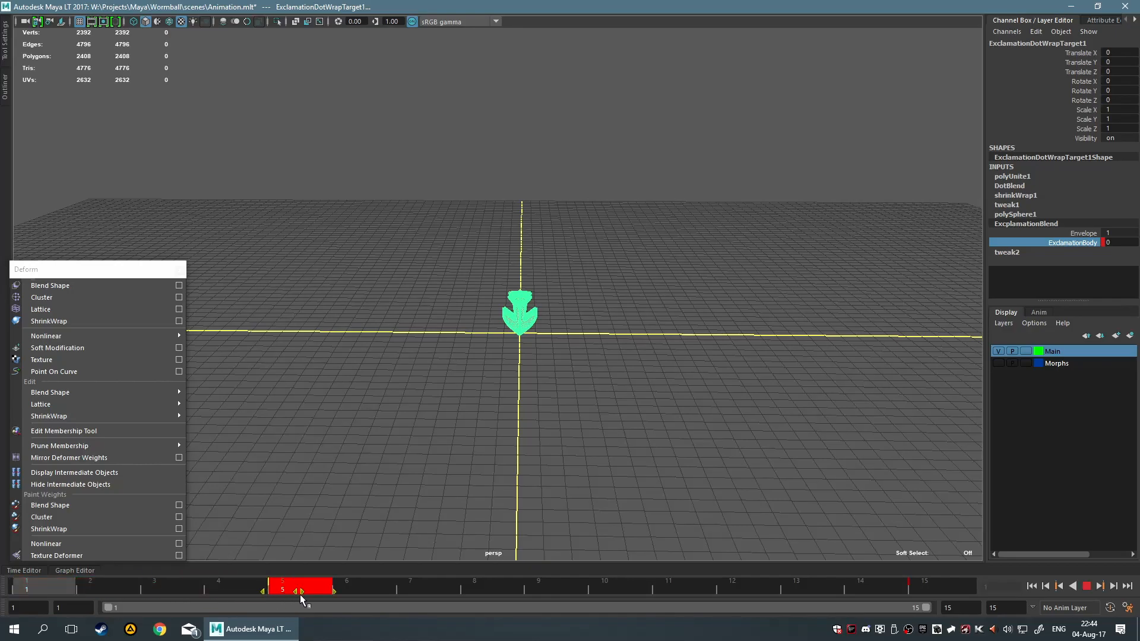
{"action": "left_click", "coordinate": [115, 583]}
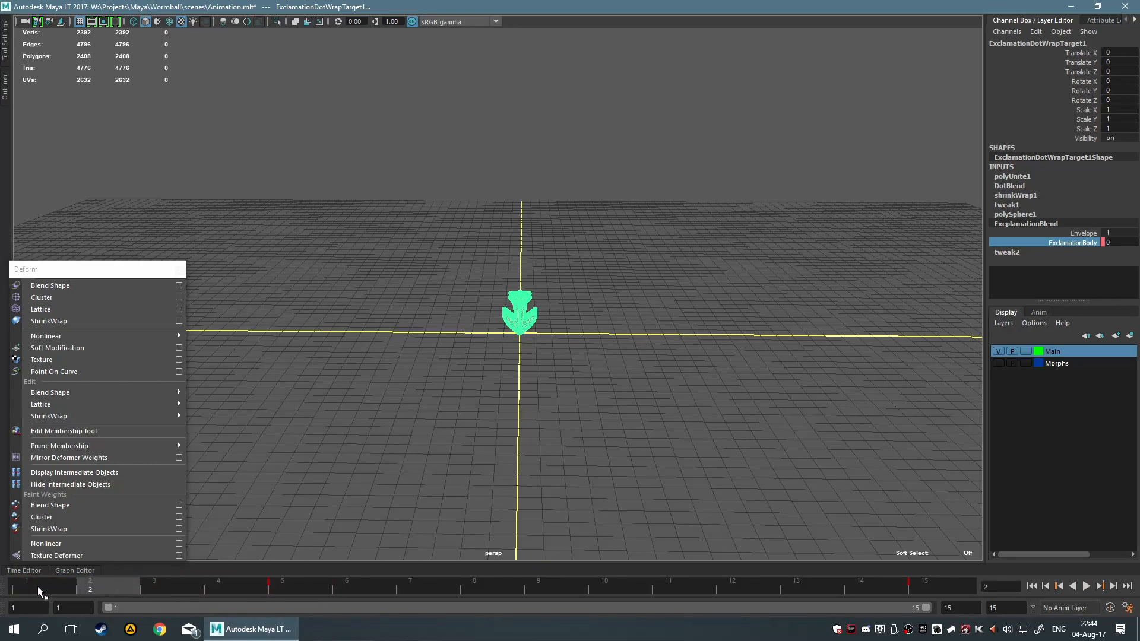
{"action": "left_click", "coordinate": [1087, 586]}
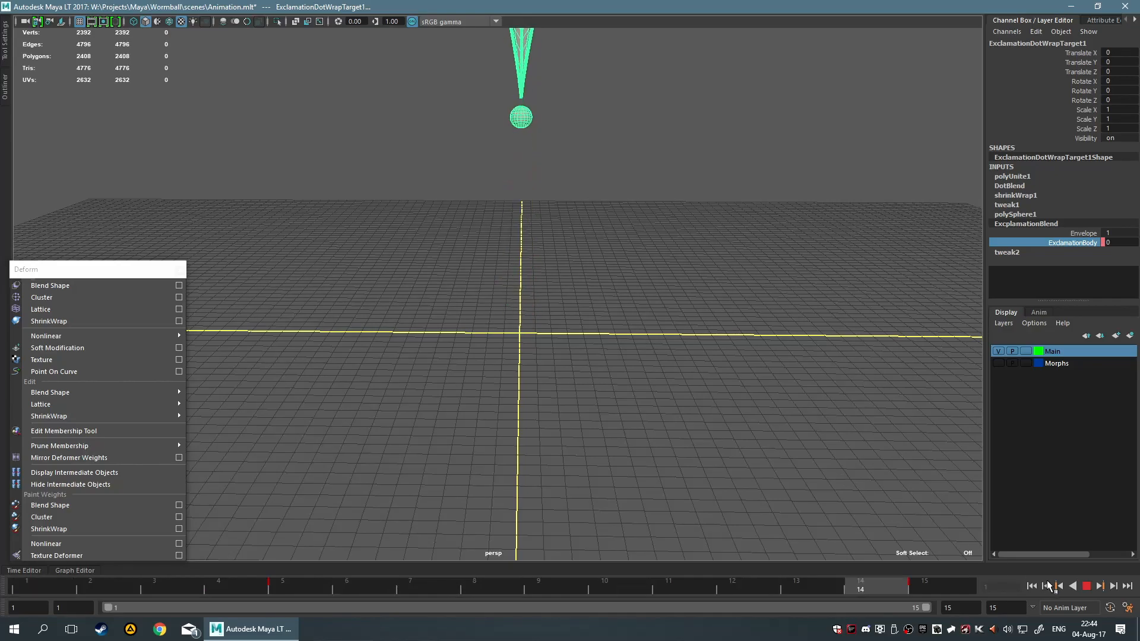
{"action": "left_click", "coordinate": [1087, 586]}
- Return to frame 1, switch the mesh to vertex selection, and frame the arrow's upper end in the front view
{"action": "right_click_drag", "start_coordinate": [401, 431], "coordinate": [736, 354], "text": "alt"}
{"action": "left_click_drag", "start_coordinate": [837, 322], "coordinate": [796, 319], "text": "alt"}
{"action": "middle_click_drag", "start_coordinate": [795, 320], "coordinate": [722, 318], "text": "alt"}
{"action": "scroll", "coordinate": [782, 325], "scroll_direction": "up", "scroll_amount": 4}
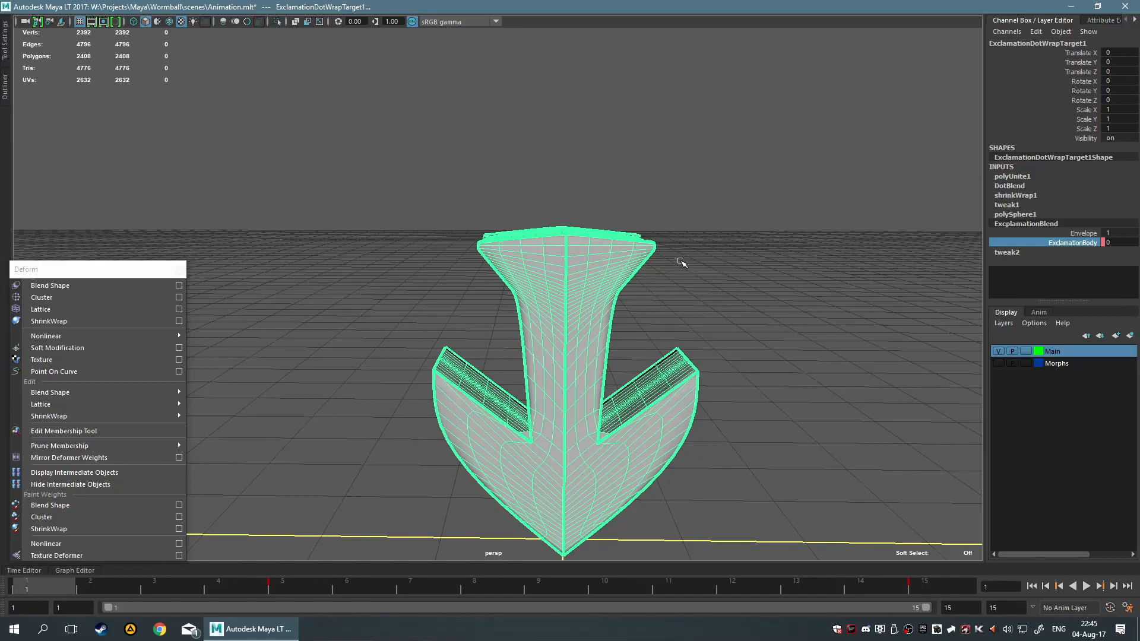
{"action": "key", "text": "F8"}
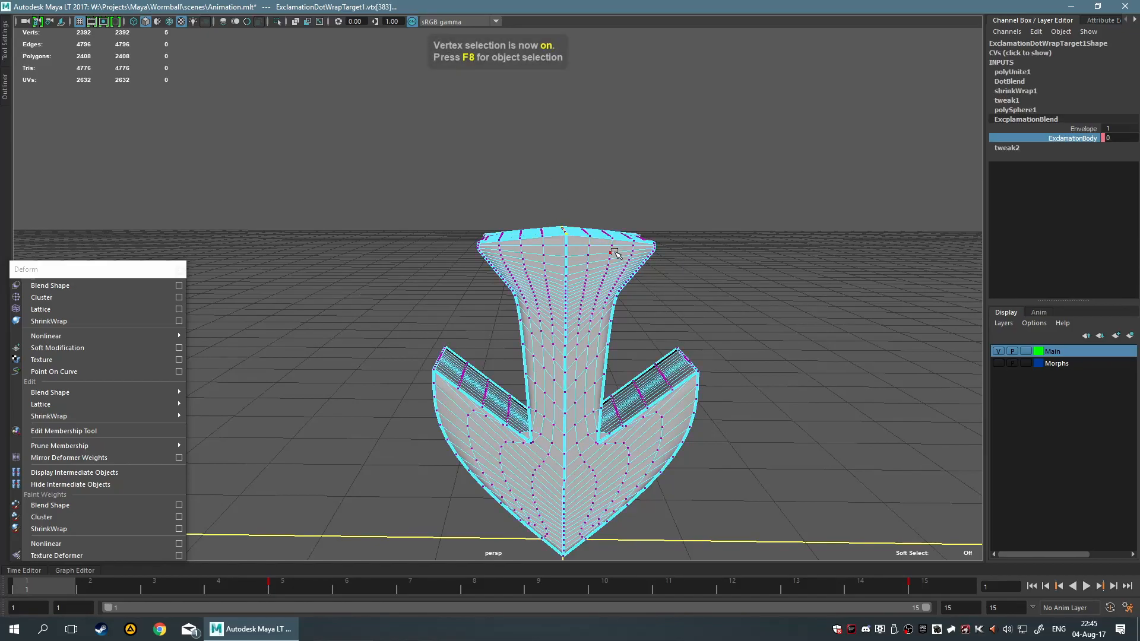
{"action": "key", "text": "space"}
{"action": "key", "text": "space"}
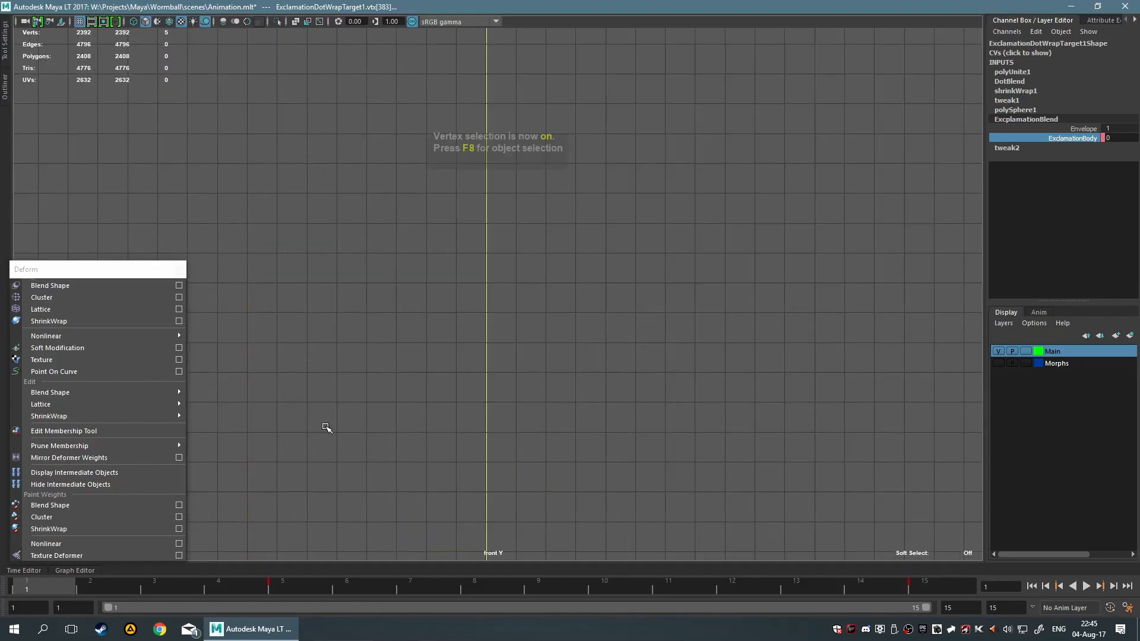
{"action": "scroll", "coordinate": [502, 282], "scroll_direction": "down", "scroll_amount": 2}
{"action": "middle_click_drag", "start_coordinate": [552, 232], "coordinate": [547, 394], "text": "alt"}
{"action": "middle_click_drag", "start_coordinate": [469, 225], "coordinate": [479, 278], "text": "alt"}
{"action": "scroll", "coordinate": [479, 277], "scroll_direction": "up", "scroll_amount": 3}
{"action": "key", "text": "f"}
{"action": "right_click_drag", "start_coordinate": [514, 297], "coordinate": [442, 269], "text": "alt"}
{"action": "scroll", "coordinate": [475, 287], "scroll_direction": "up", "scroll_amount": 6}
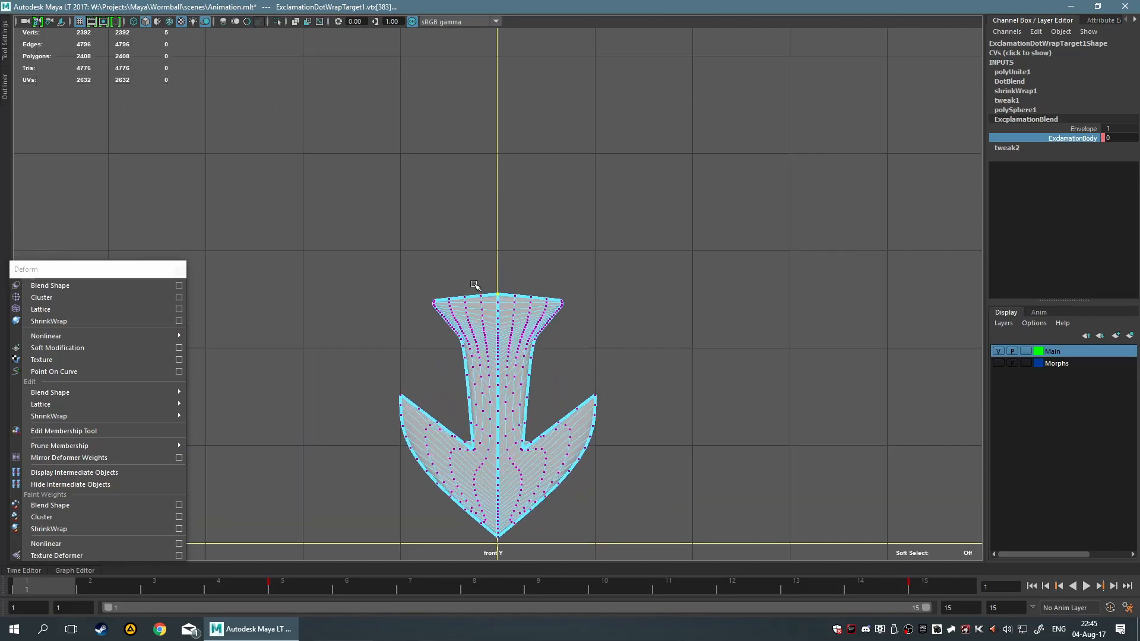
- Turn on soft selection for the arrow's upper-edge vertices and reduce its falloff radius to a small area
{"action": "left_click_drag", "start_coordinate": [452, 276], "coordinate": [512, 297]}
{"action": "key", "text": "b"}
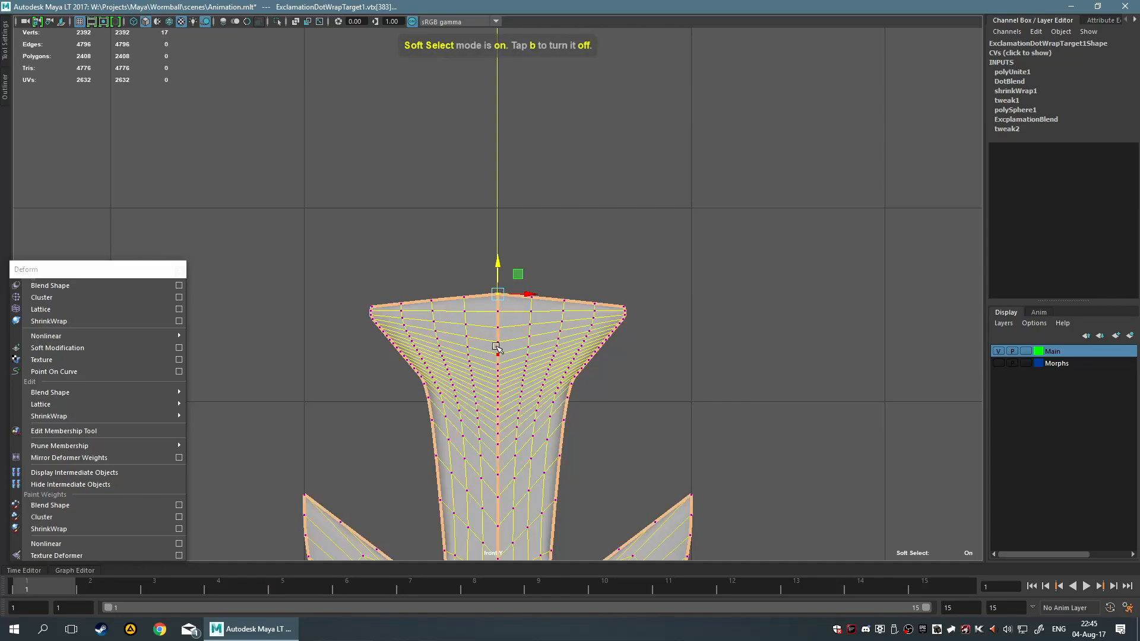
{"action": "scroll", "coordinate": [579, 320], "scroll_direction": "down", "scroll_amount": 5}
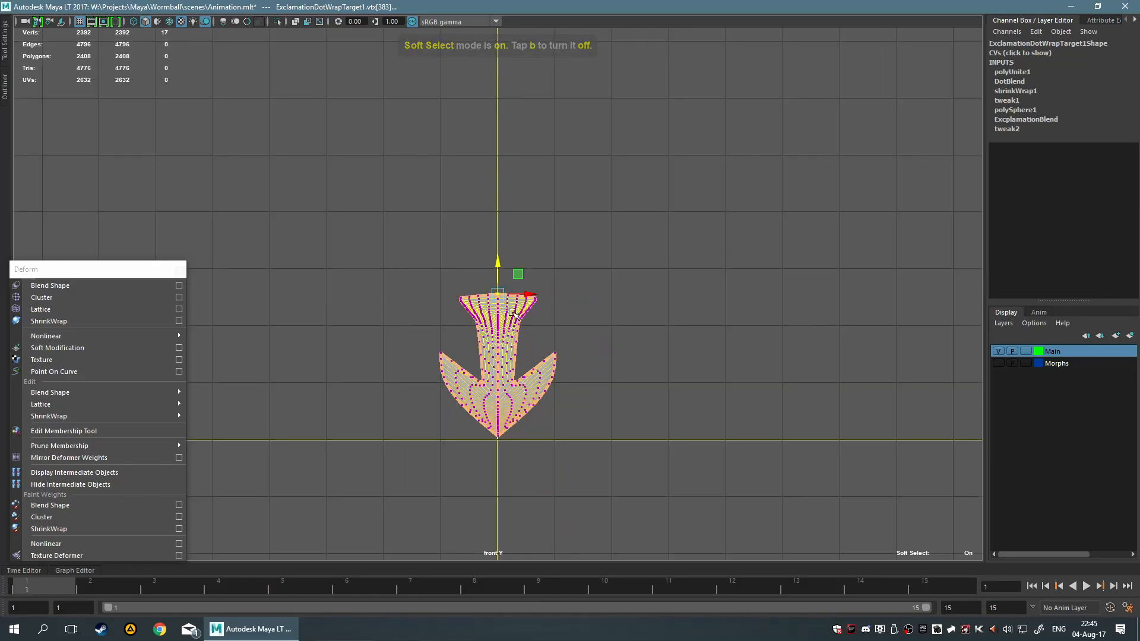
{"action": "left_click", "coordinate": [532, 308]}
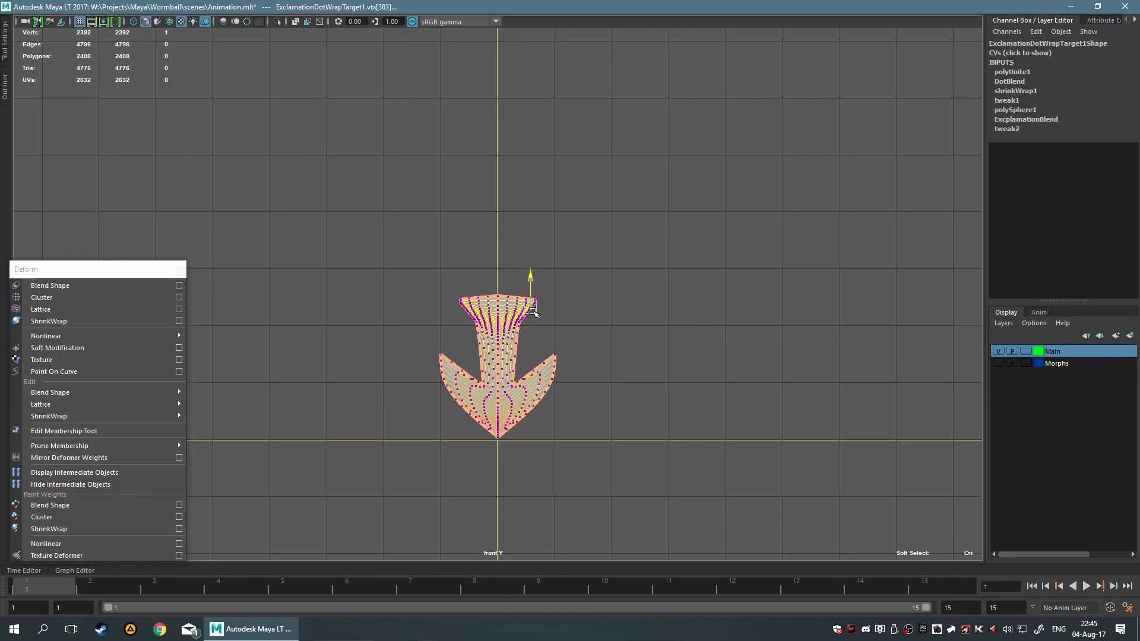
{"action": "left_click_drag", "start_coordinate": [519, 296], "coordinate": [190, 300]}
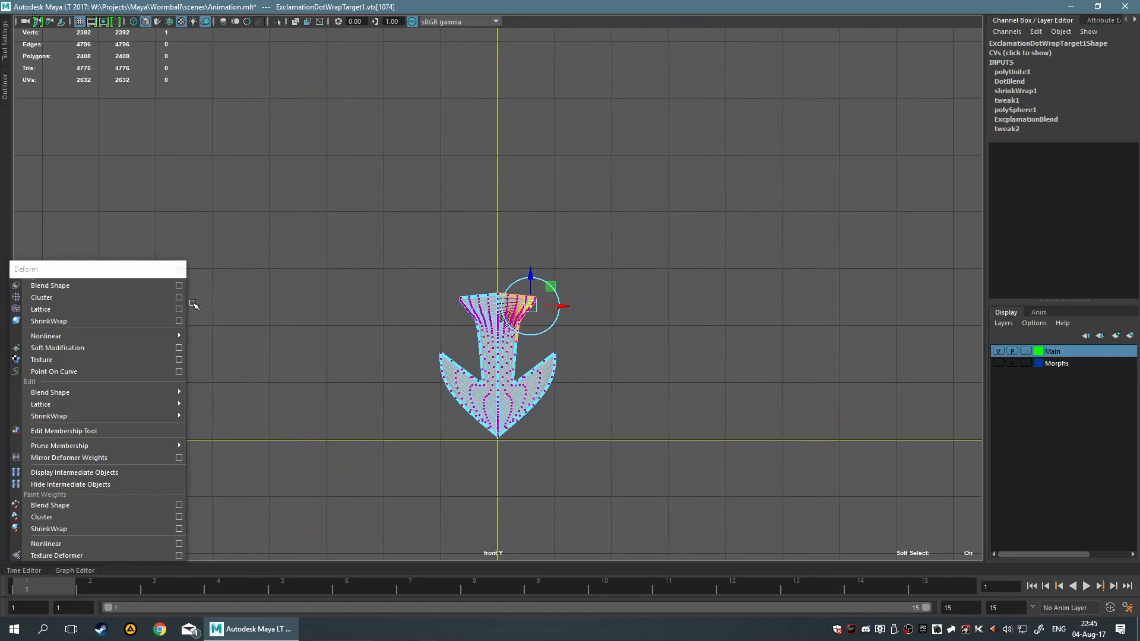
- Try to pull the vertices at the centre of the arrow's upper edge down with soft selection, and undo the move
{"action": "scroll", "coordinate": [400, 287], "scroll_direction": "up", "scroll_amount": 5}
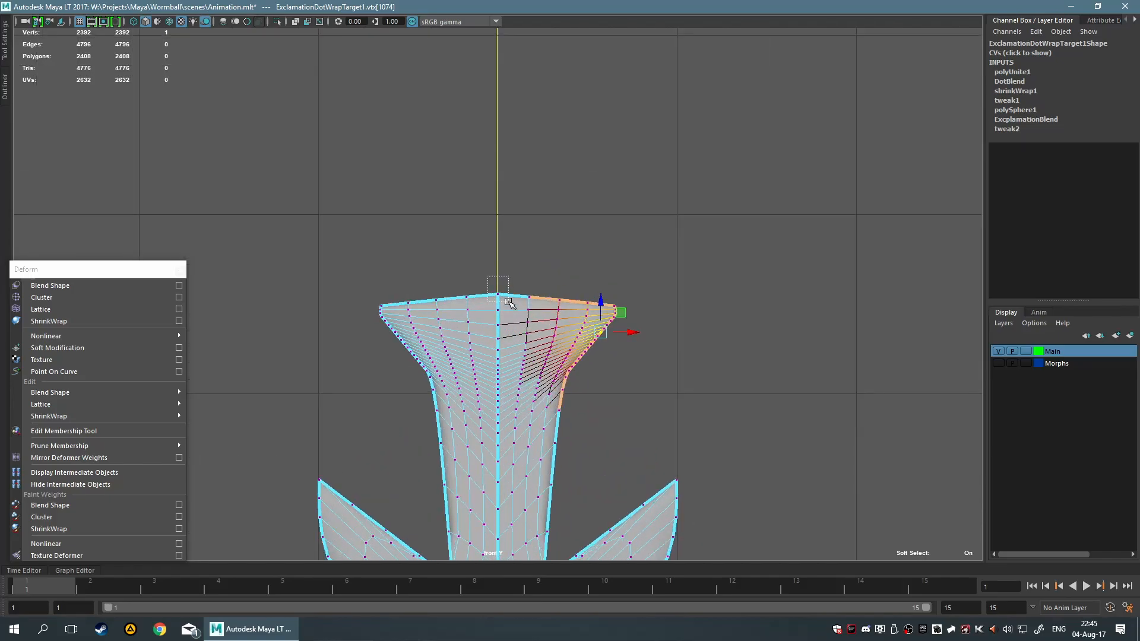
{"action": "left_click_drag", "start_coordinate": [509, 302], "coordinate": [509, 302]}
{"action": "left_click_drag", "start_coordinate": [550, 229], "coordinate": [494, 280]}
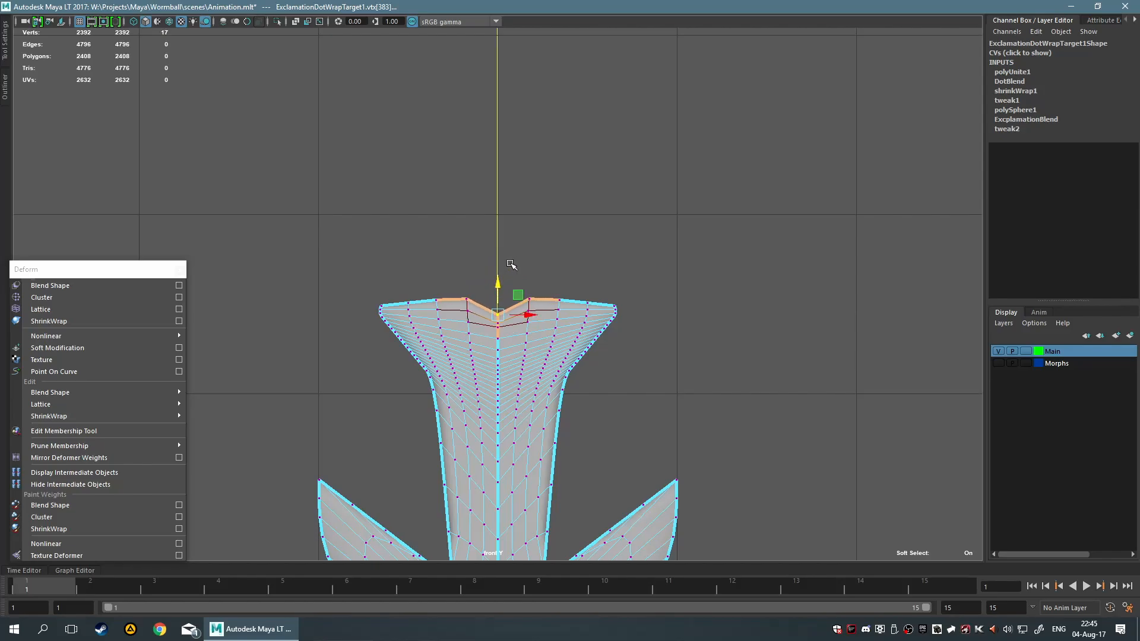
{"action": "key", "text": "ctrl+z"}
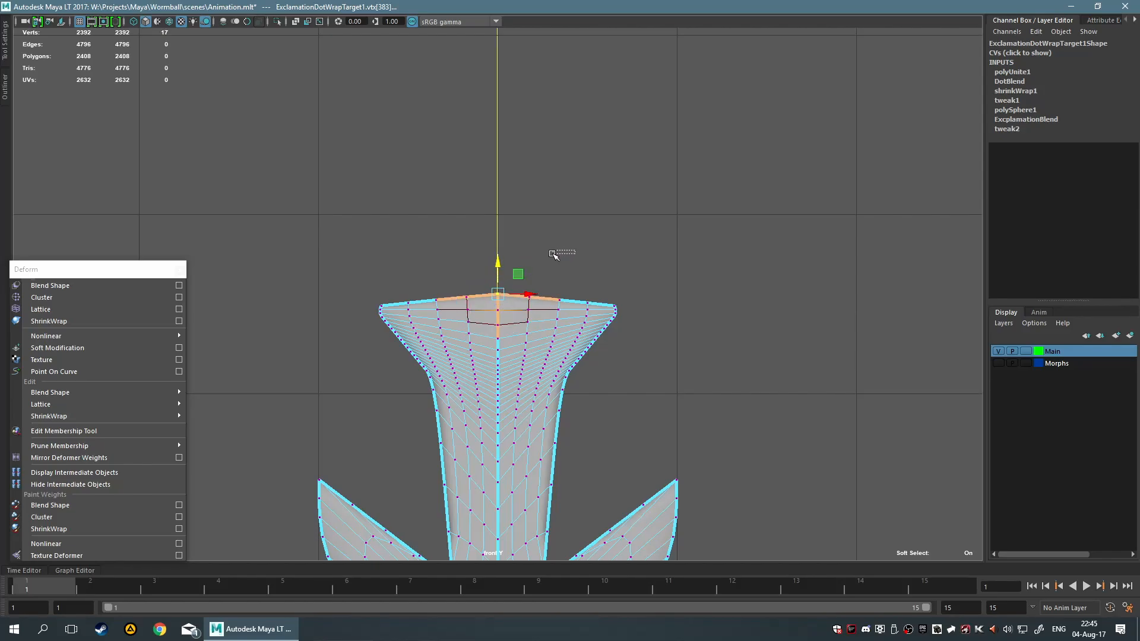
{"action": "left_click", "coordinate": [563, 221]}
{"action": "key", "text": "ctrl+z"}
- Try to notch the centre of the arrow's upper edge with a smaller soft-selection falloff, and undo the moves
{"action": "middle_click_drag", "start_coordinate": [547, 247], "coordinate": [523, 268]}
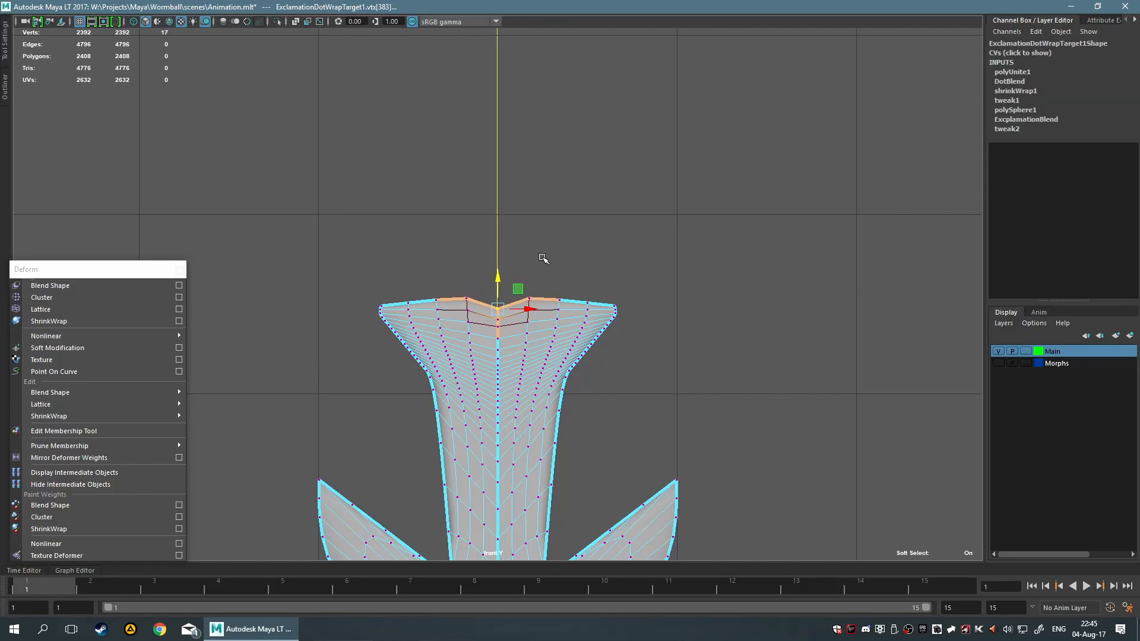
{"action": "key", "text": "b"}
{"action": "left_click_drag", "start_coordinate": [601, 242], "coordinate": [592, 245]}
{"action": "mouse_move", "coordinate": [499, 276]}
{"action": "left_mouse_down"}
{"action": "mouse_move", "coordinate": [499, 297]}
{"action": "mouse_move", "coordinate": [499, 288]}
{"action": "left_mouse_up"}
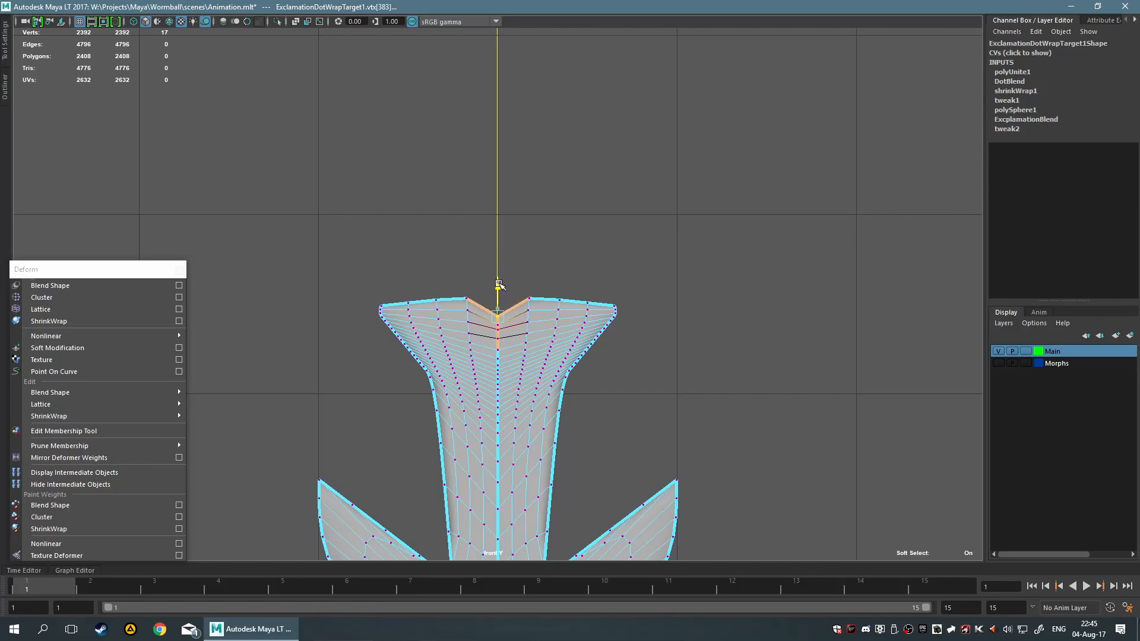
{"action": "key", "text": "ctrl+z"}
{"action": "key", "text": "ctrl+z"}
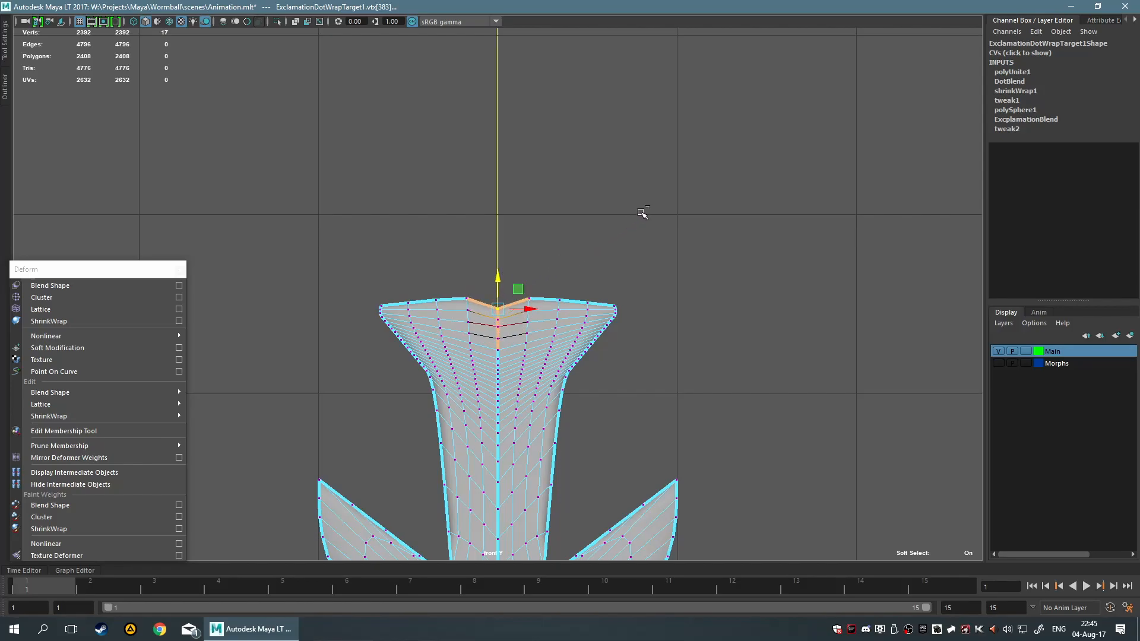
- Try to lower a wider group of vertices along the arrow's upper edge with soft selection, and undo the changes
{"action": "left_click", "coordinate": [475, 215]}
{"action": "left_click_drag", "start_coordinate": [433, 262], "coordinate": [555, 296]}
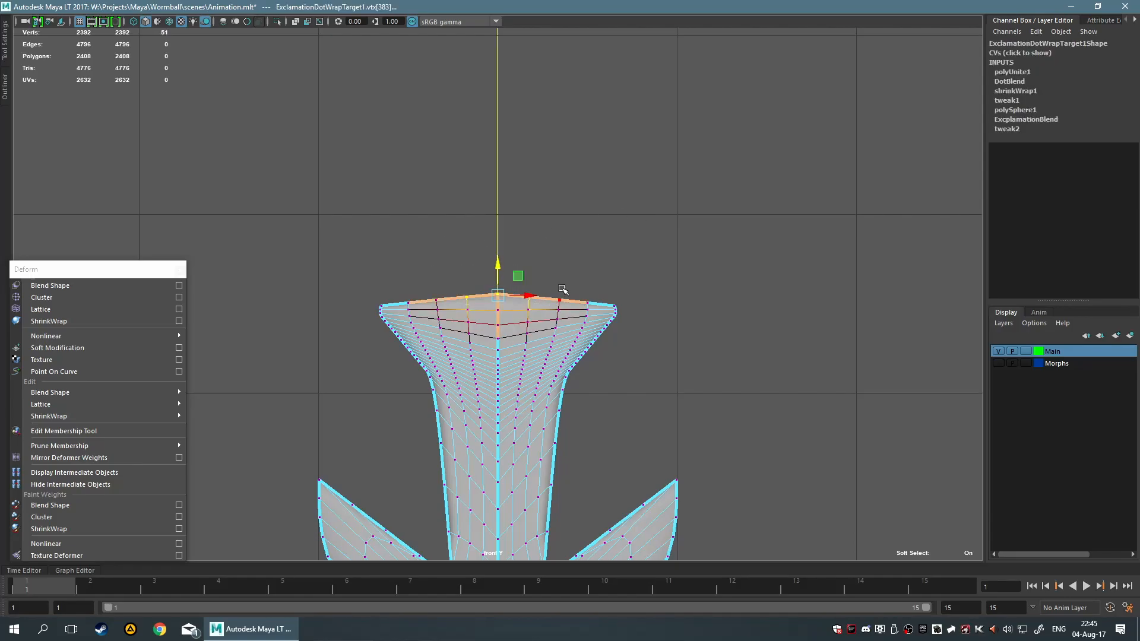
{"action": "mouse_move", "coordinate": [500, 267]}
{"action": "left_mouse_down"}
{"action": "mouse_move", "coordinate": [491, 297]}
{"action": "mouse_move", "coordinate": [506, 315]}
{"action": "mouse_move", "coordinate": [499, 287]}
{"action": "left_mouse_up"}
{"action": "left_click", "coordinate": [542, 254]}
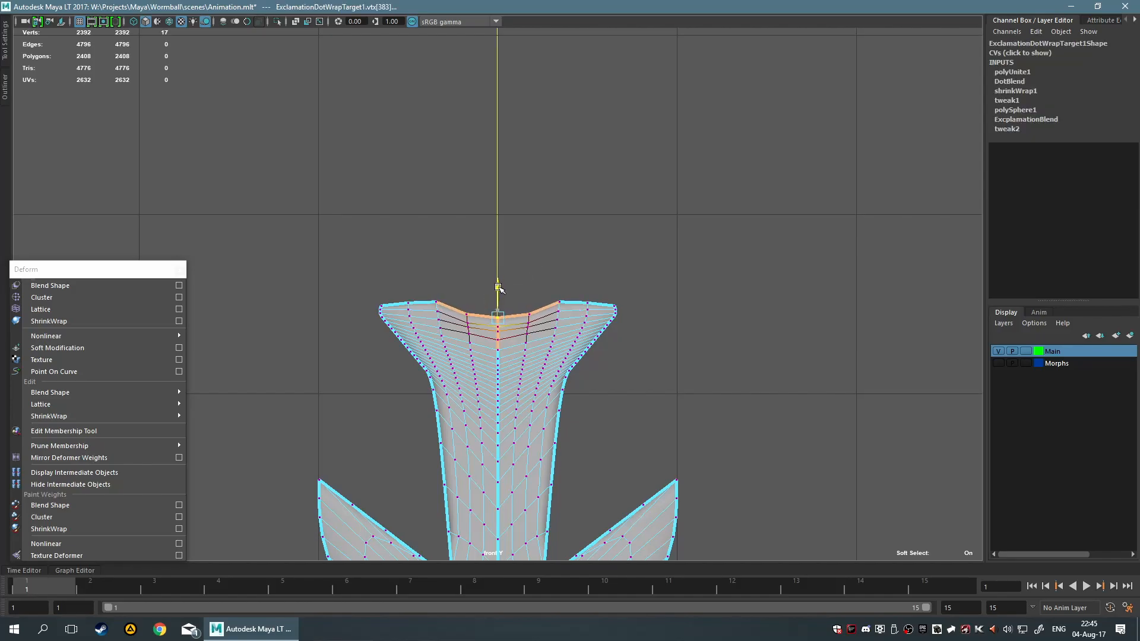
{"action": "left_click", "coordinate": [456, 254]}
{"action": "key", "text": "ctrl+z"}
{"action": "key", "text": "ctrl+z"}
{"action": "key", "text": "ctrl+z"}
{"action": "key", "text": "ctrl+z"}
{"action": "key", "text": "ctrl+z"}
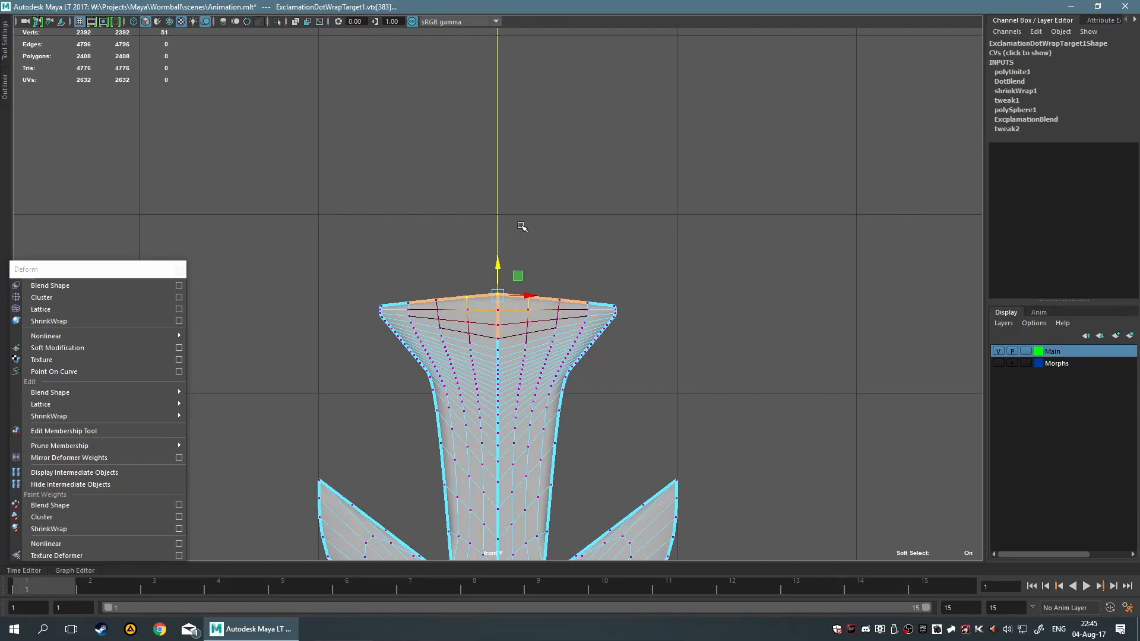
{"action": "key", "text": "ctrl+z"}
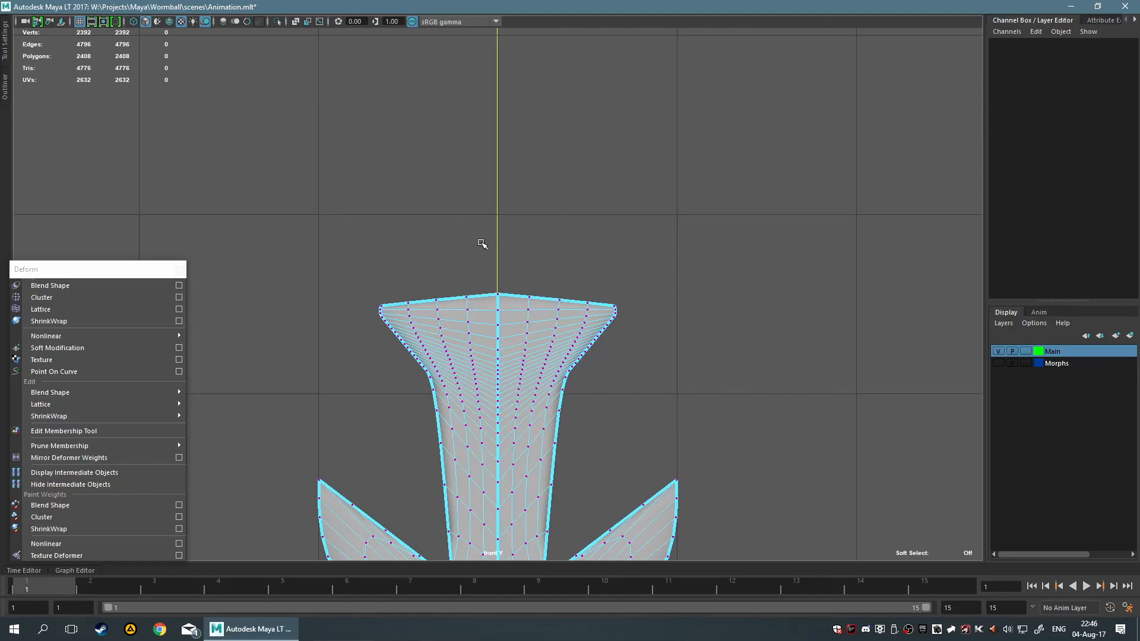
- Try to lower the upper centre-line vertices of the arrow with soft selection off, and undo the move
{"action": "left_click_drag", "start_coordinate": [483, 256], "coordinate": [514, 356]}
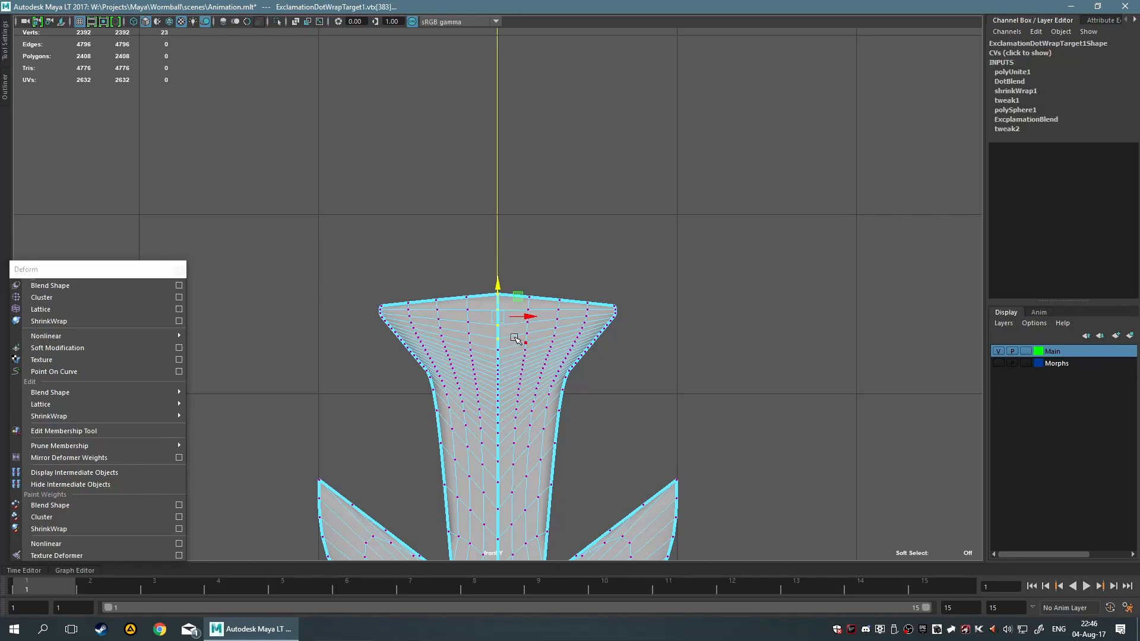
{"action": "left_click_drag", "start_coordinate": [499, 285], "coordinate": [499, 324]}
{"action": "key", "text": "ctrl+z"}
- Lower the vertices around the centre of the arrow's upper edge slightly, stretch them vertically, and deselect them
{"action": "left_click_drag", "start_coordinate": [460, 280], "coordinate": [532, 331]}
{"action": "left_click_drag", "start_coordinate": [494, 280], "coordinate": [508, 315]}
{"action": "key", "text": "r"}
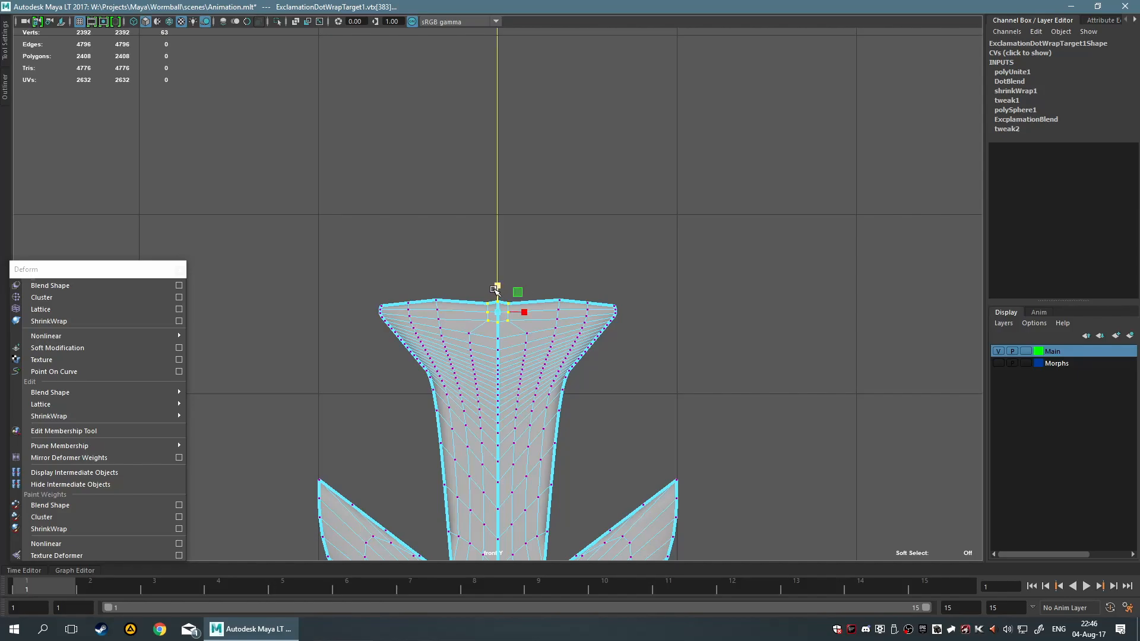
{"action": "mouse_move", "coordinate": [496, 287]}
{"action": "left_mouse_down"}
{"action": "mouse_move", "coordinate": [498, 299]}
{"action": "mouse_move", "coordinate": [499, 281]}
{"action": "left_mouse_up"}
{"action": "left_click", "coordinate": [554, 249]}
{"action": "scroll", "coordinate": [560, 271], "scroll_direction": "up", "scroll_amount": 2}
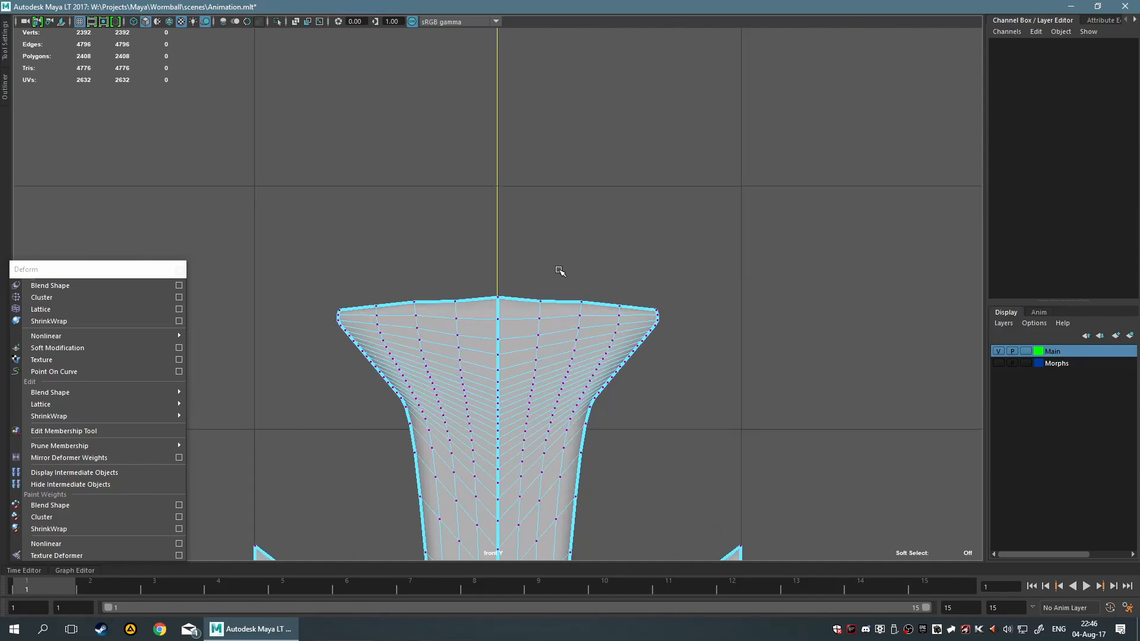
{"action": "scroll", "coordinate": [560, 261], "scroll_direction": "down", "scroll_amount": 5}
{"action": "scroll", "coordinate": [508, 275], "scroll_direction": "up", "scroll_amount": 3}
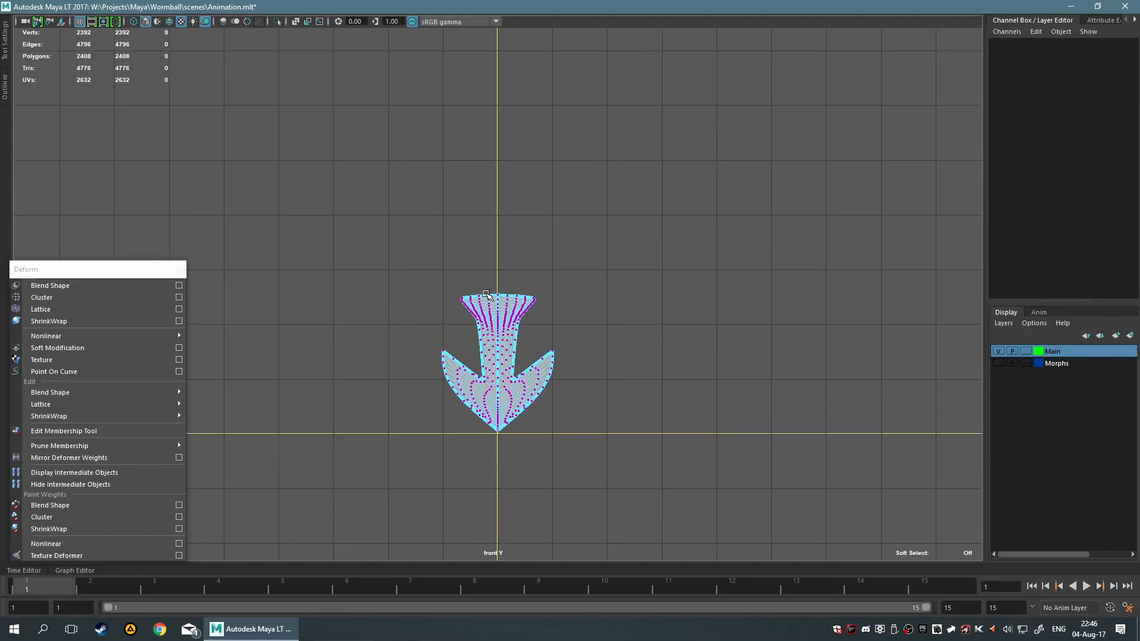
{"action": "scroll", "coordinate": [496, 303], "scroll_direction": "up", "scroll_amount": 4}
{"action": "left_click_drag", "start_coordinate": [472, 268], "coordinate": [520, 373]}
{"action": "left_click", "coordinate": [579, 206]}
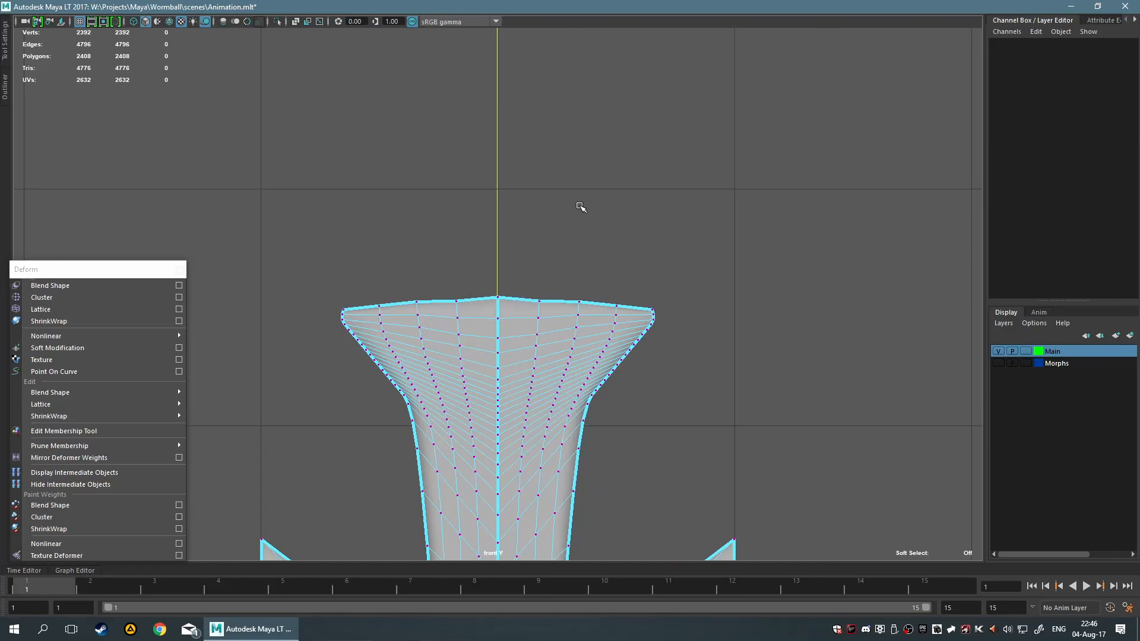
- Turn on soft selection at the arrow's top centre vertex, with a 0.28 falloff radius and the linear falloff curve
{"action": "left_click", "coordinate": [496, 296]}
{"action": "key", "text": "b"}
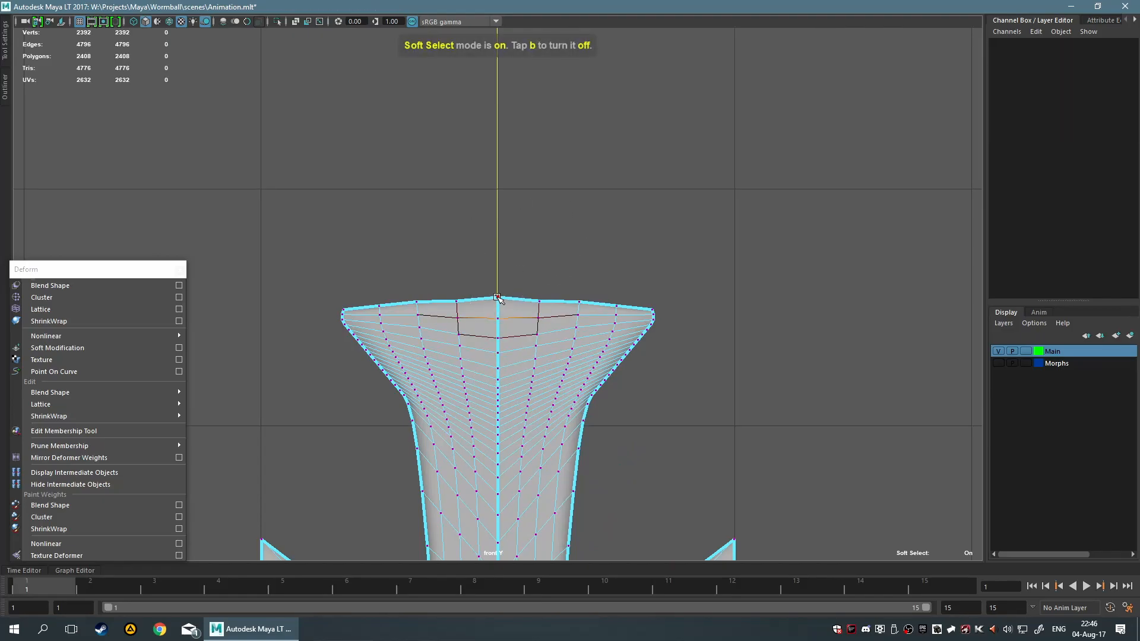
{"action": "left_click", "coordinate": [9, 58]}
{"action": "left_click_drag", "start_coordinate": [76, 271], "coordinate": [422, 290]}
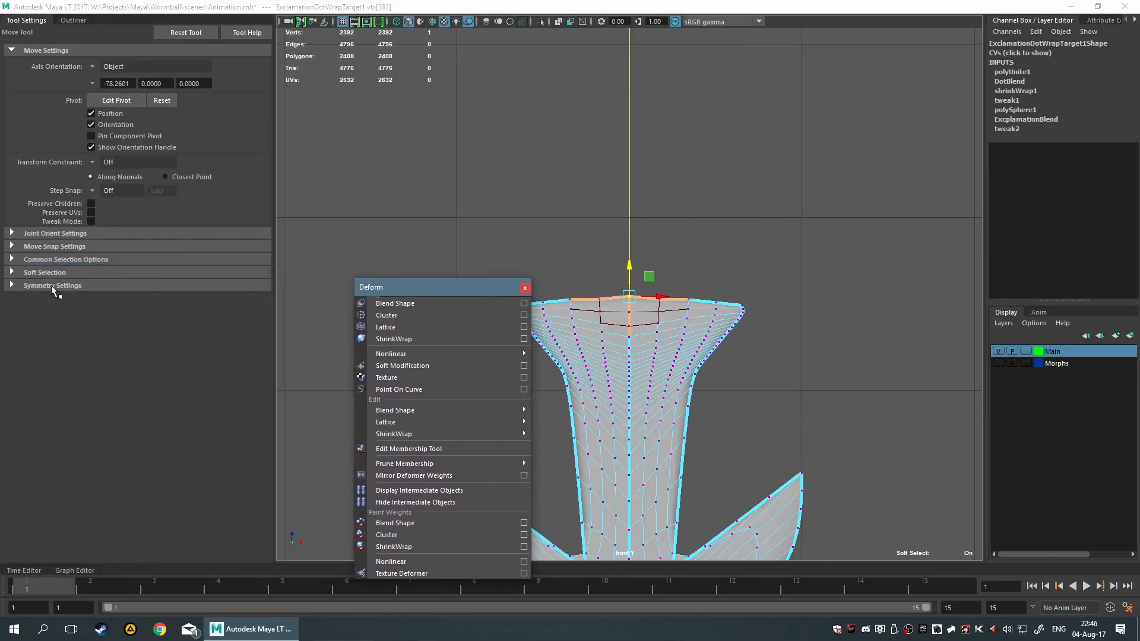
{"action": "left_click", "coordinate": [59, 272]}
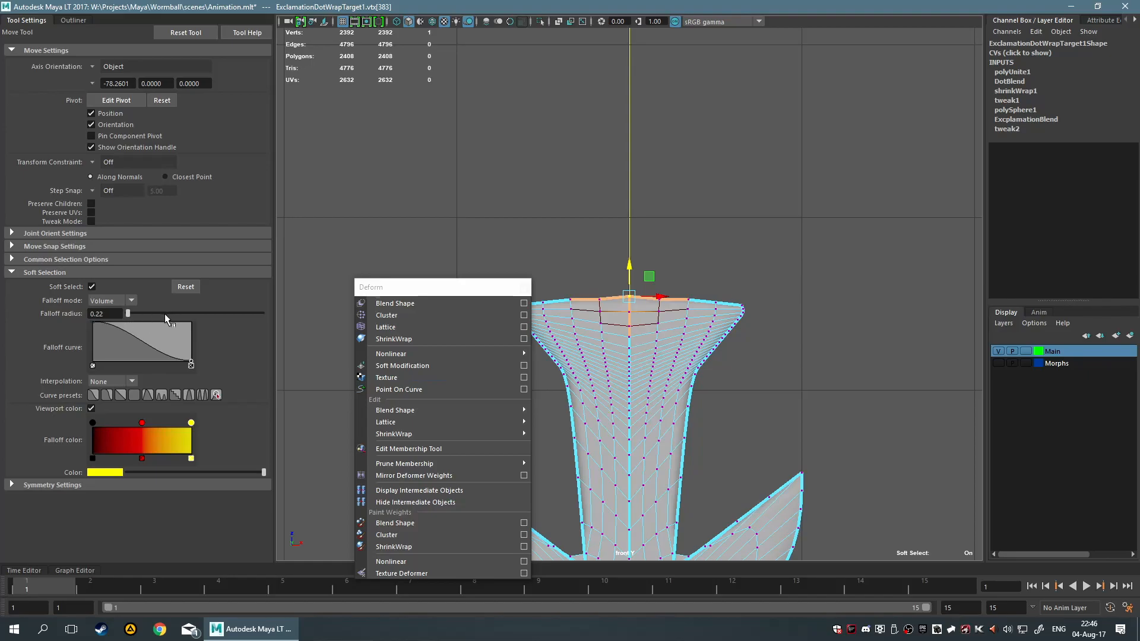
{"action": "left_click_drag", "start_coordinate": [155, 315], "coordinate": [126, 316]}
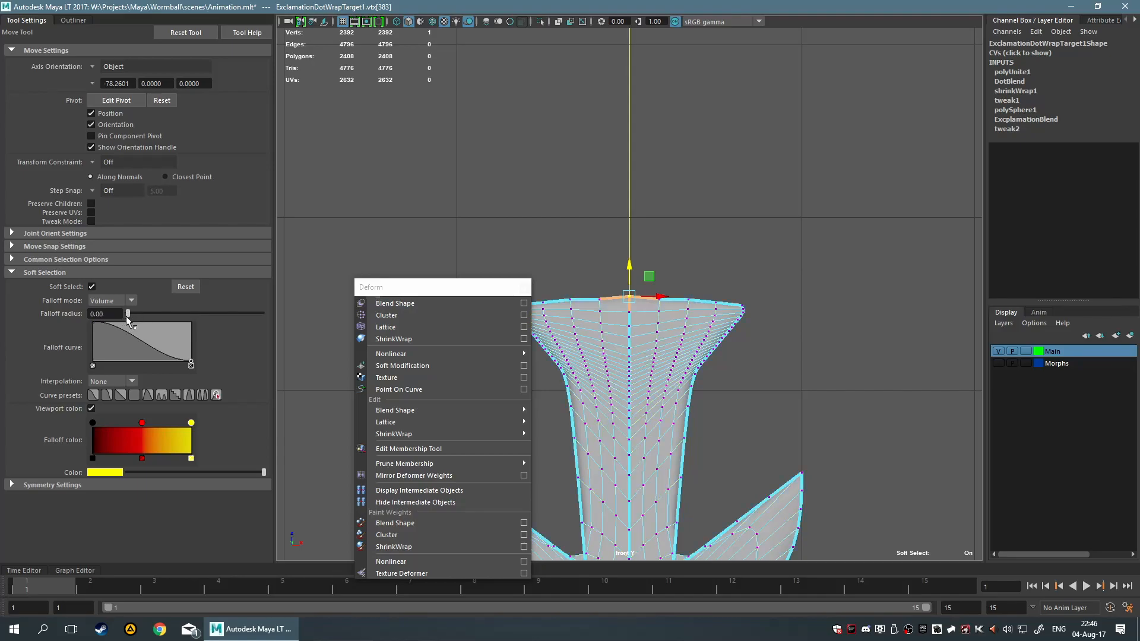
{"action": "left_click", "coordinate": [122, 396]}
- Lower the vertices around the centre of the arrow's upper edge with soft selection to form a wide notch
{"action": "mouse_move", "coordinate": [624, 305]}
{"action": "left_mouse_down"}
{"action": "mouse_move", "coordinate": [665, 312]}
{"action": "mouse_move", "coordinate": [633, 304]}
{"action": "left_mouse_up"}
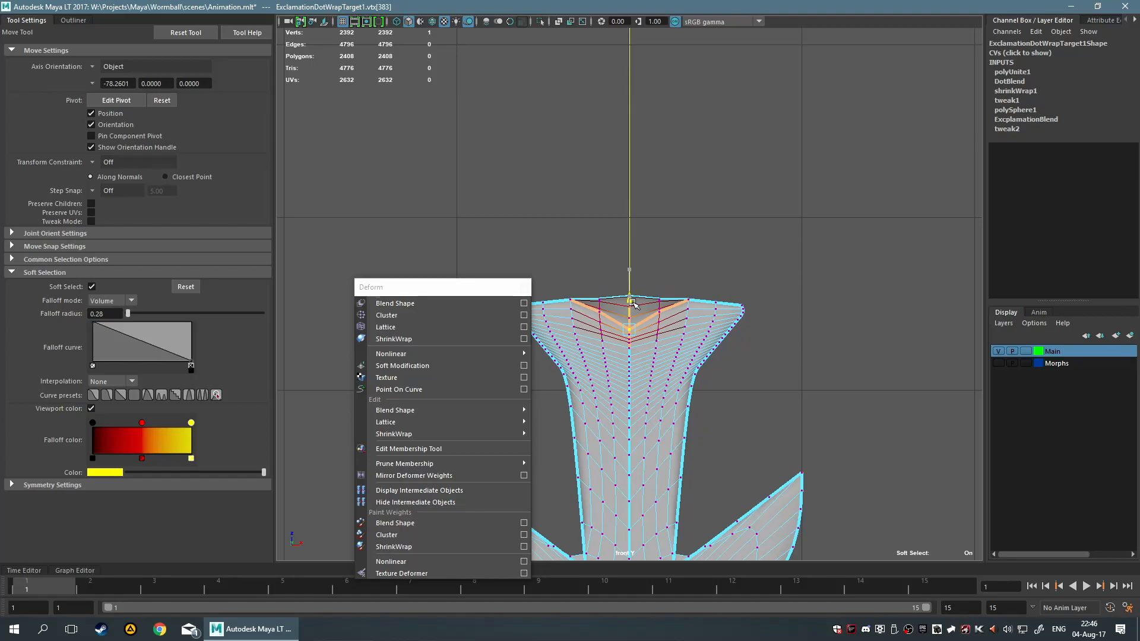
{"action": "left_click", "coordinate": [613, 247]}
{"action": "left_click_drag", "start_coordinate": [601, 256], "coordinate": [635, 302]}
{"action": "left_click", "coordinate": [754, 219]}
{"action": "key", "text": "ctrl+z"}
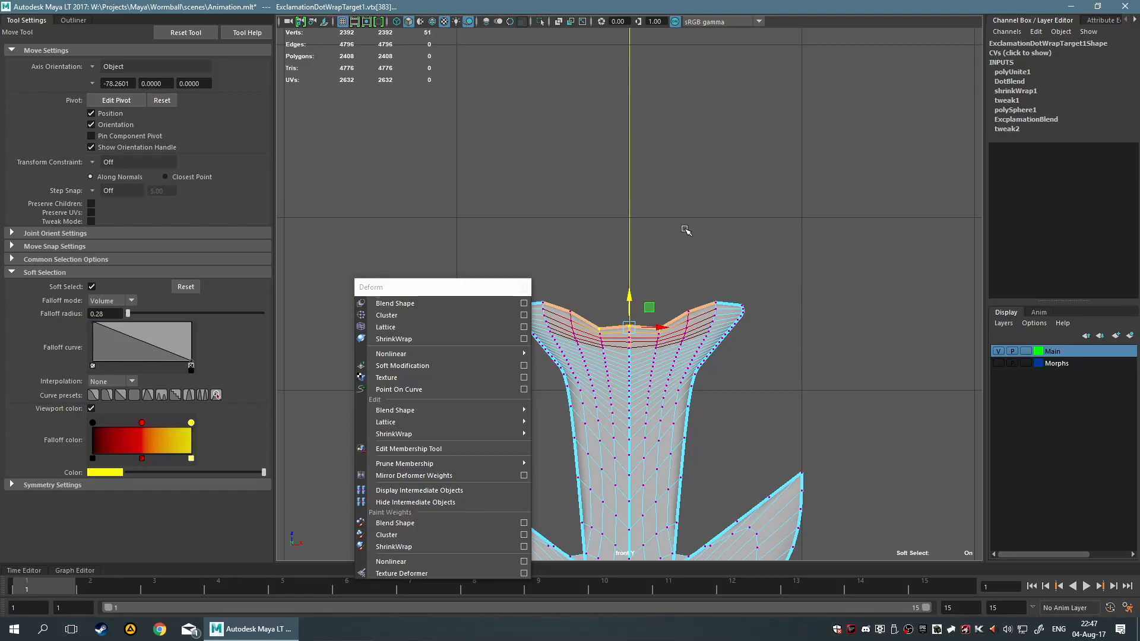
{"action": "scroll", "coordinate": [686, 230], "scroll_direction": "down", "scroll_amount": 4}
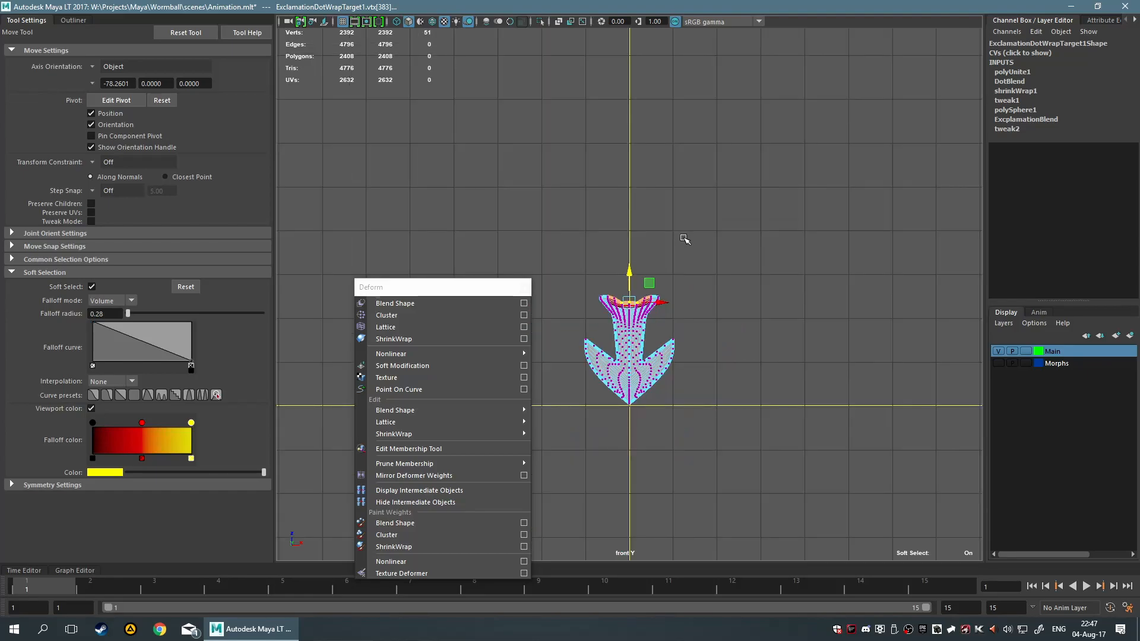
{"action": "scroll", "coordinate": [686, 238], "scroll_direction": "up", "scroll_amount": 5}
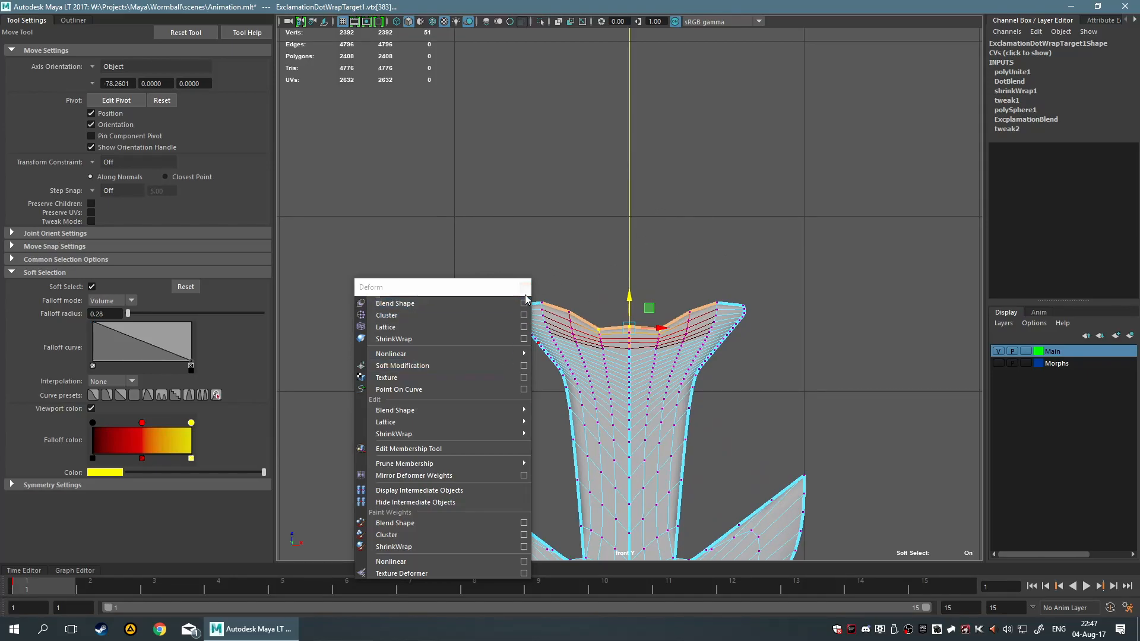
- Close the floating Deform menu and the tool settings, deselect the vertices, and turn soft selection off
{"action": "left_click", "coordinate": [525, 288]}
{"action": "left_click", "coordinate": [686, 187]}
{"action": "scroll", "coordinate": [694, 190], "scroll_direction": "down", "scroll_amount": 8}
{"action": "key", "text": "b"}
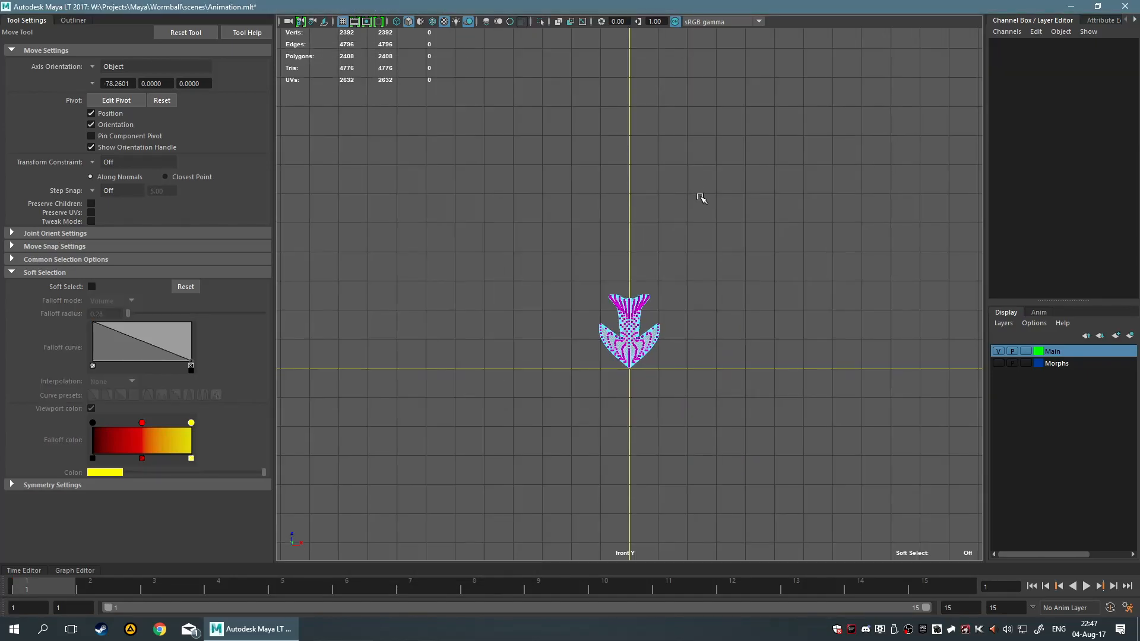
{"action": "left_click", "coordinate": [20, 22]}
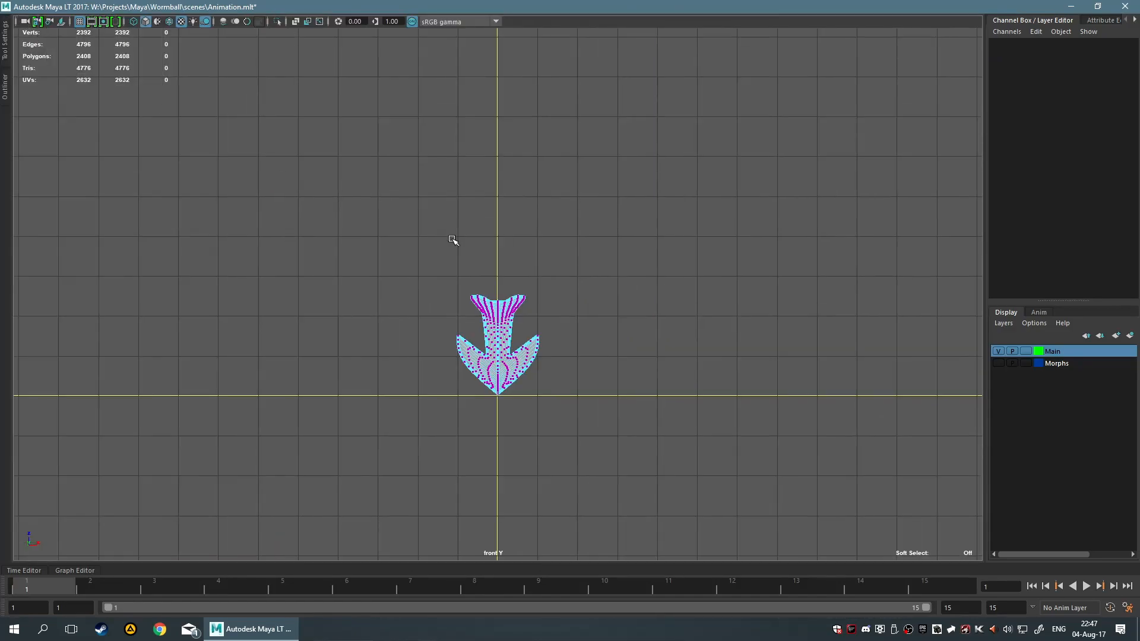
- Play the morph animation in object mode to check the notched upper edge, and stop the playback
{"action": "scroll", "coordinate": [675, 303], "scroll_direction": "down", "scroll_amount": 3}
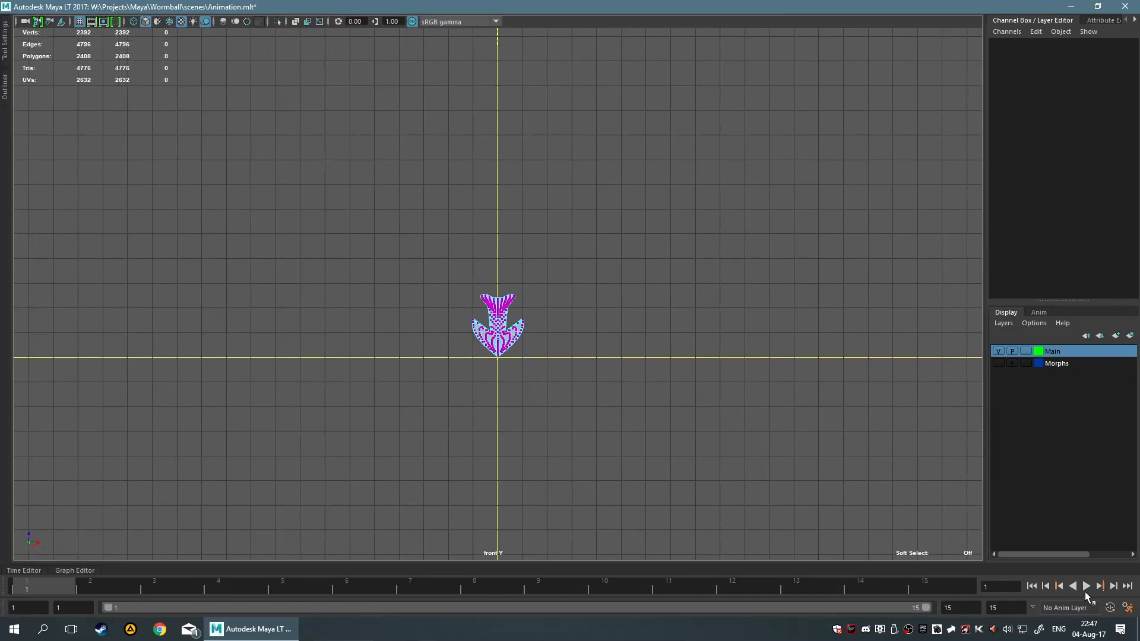
{"action": "left_click", "coordinate": [1086, 586]}
{"action": "key", "text": "F8"}
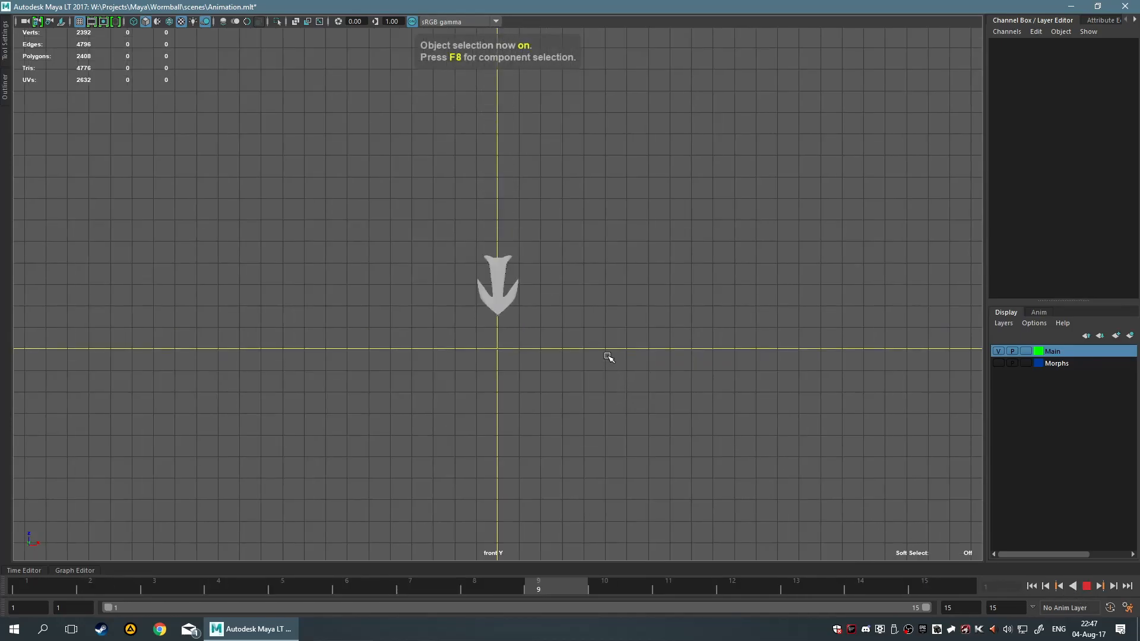
{"action": "scroll", "coordinate": [614, 351], "scroll_direction": "up", "scroll_amount": 3}
{"action": "scroll", "coordinate": [613, 353], "scroll_direction": "up", "scroll_amount": 2}
{"action": "left_click", "coordinate": [1086, 586]}
- Select the arrow mesh and switch to vertex selection
{"action": "scroll", "coordinate": [460, 308], "scroll_direction": "up", "scroll_amount": 4}
{"action": "left_click", "coordinate": [491, 306]}
{"action": "scroll", "coordinate": [493, 283], "scroll_direction": "up", "scroll_amount": 3}
{"action": "key", "text": "F8"}
- Lower the upper centre-line vertices of the arrow slightly, go to frame 1, and deselect them
{"action": "left_click_drag", "start_coordinate": [472, 298], "coordinate": [523, 380]}
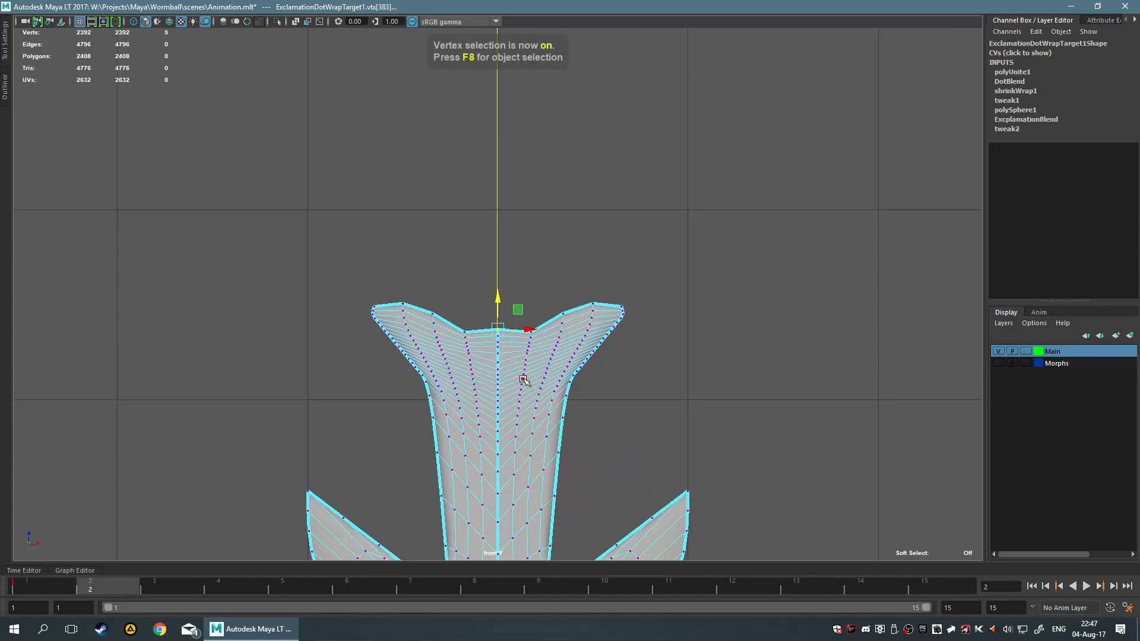
{"action": "scroll", "coordinate": [478, 310], "scroll_direction": "up", "scroll_amount": 2}
{"action": "left_click_drag", "start_coordinate": [484, 310], "coordinate": [520, 383]}
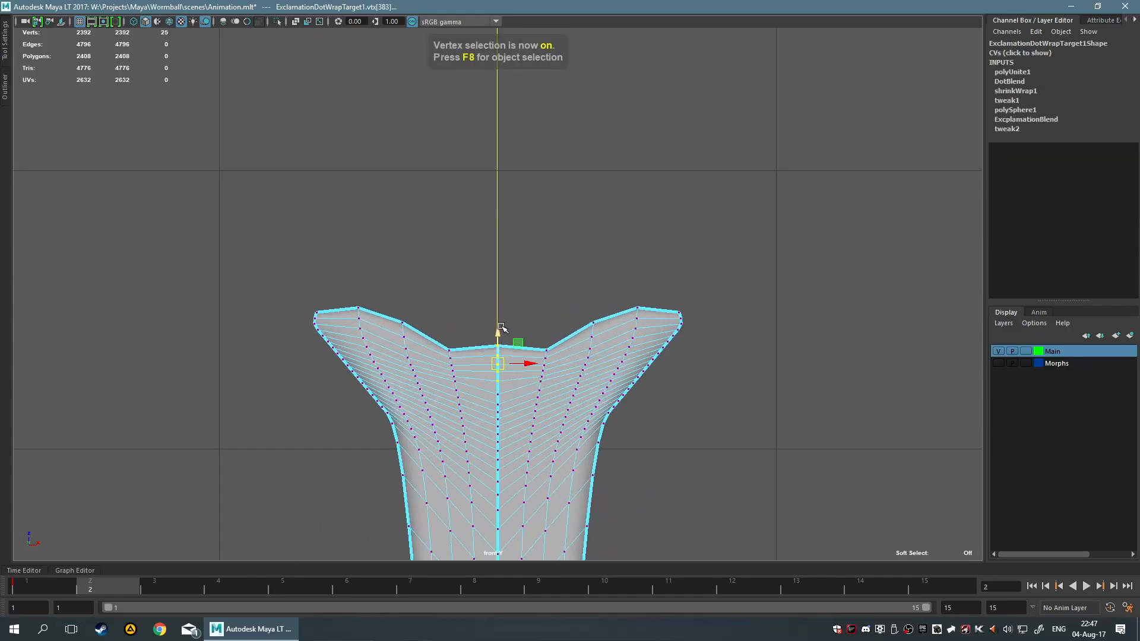
{"action": "left_click", "coordinate": [473, 300]}
{"action": "scroll", "coordinate": [475, 299], "scroll_direction": "down", "scroll_amount": 6}
{"action": "scroll", "coordinate": [485, 296], "scroll_direction": "up", "scroll_amount": 1}
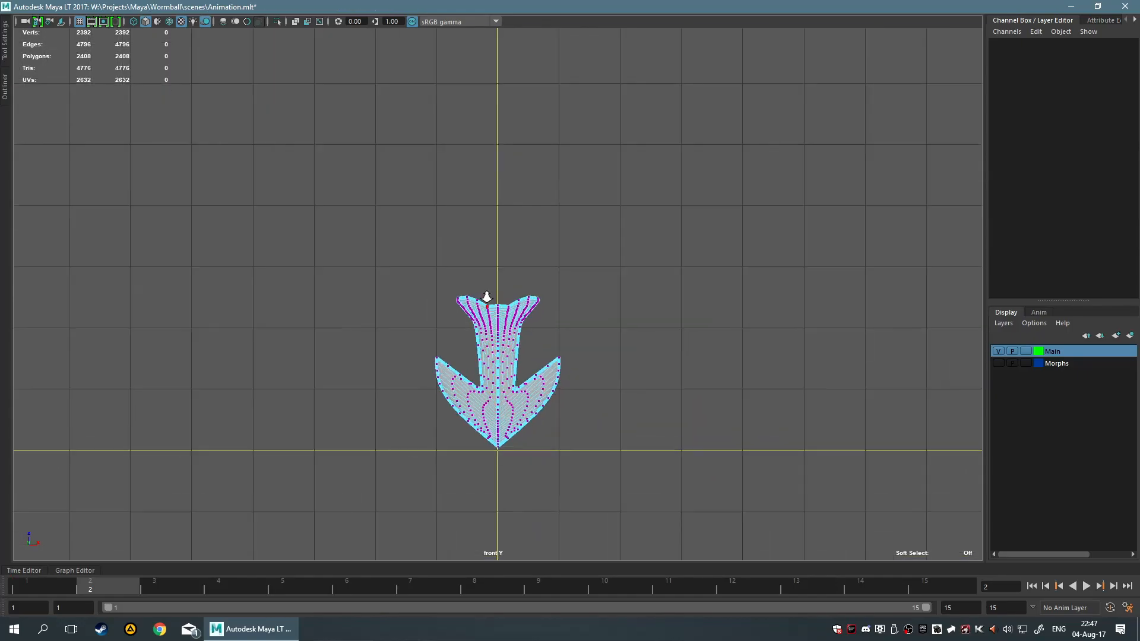
{"action": "scroll", "coordinate": [487, 298], "scroll_direction": "up", "scroll_amount": 3}
{"action": "left_click_drag", "start_coordinate": [490, 291], "coordinate": [509, 374]}
{"action": "left_click_drag", "start_coordinate": [499, 324], "coordinate": [500, 325]}
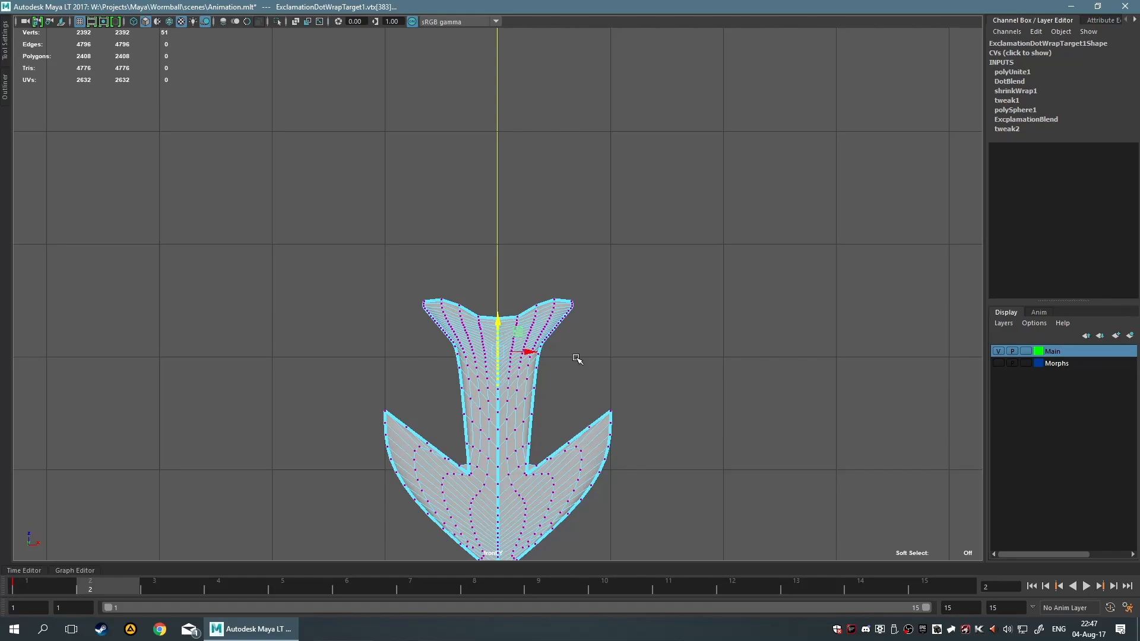
{"action": "left_click", "coordinate": [71, 590]}
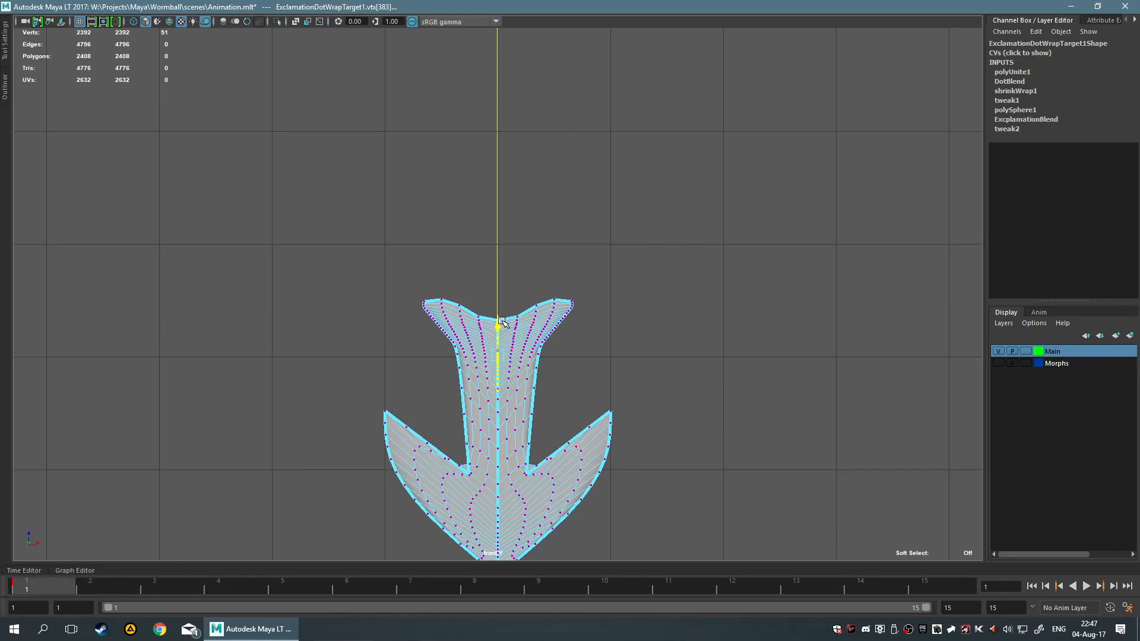
{"action": "left_click", "coordinate": [696, 328]}
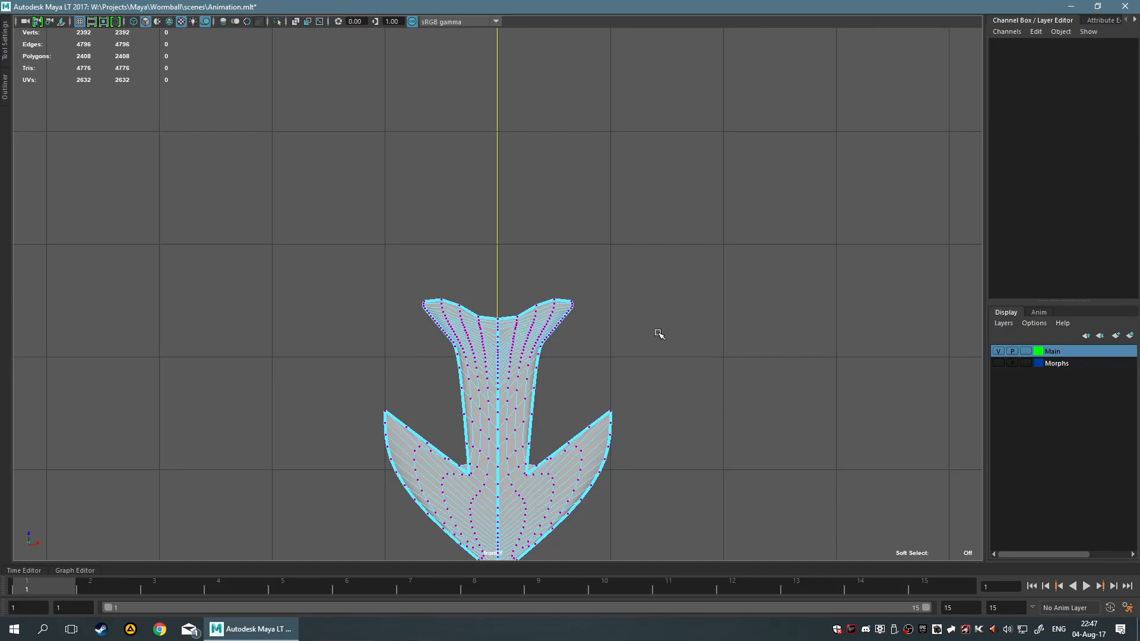
{"action": "scroll", "coordinate": [603, 363], "scroll_direction": "up", "scroll_amount": 4}
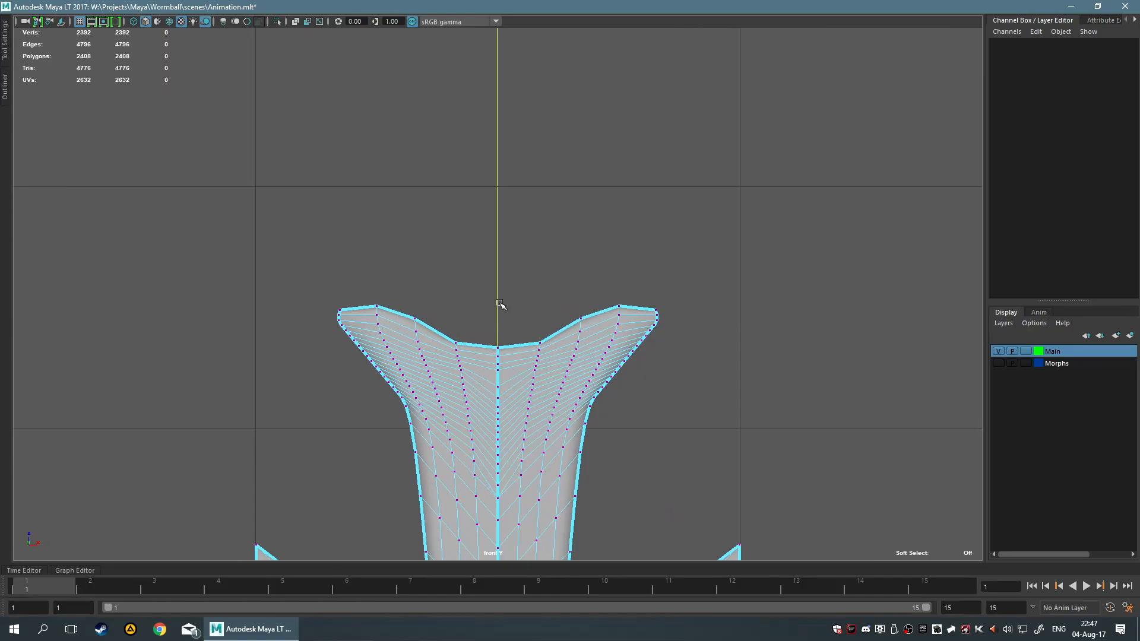
- Select a longer run of the arrow's upper centre-line vertices, lower them slightly to round the notch, and deselect them
{"action": "key", "text": "ctrl+z"}
{"action": "key", "text": "ctrl+z"}
{"action": "left_click", "coordinate": [478, 314]}
{"action": "left_click_drag", "start_coordinate": [476, 316], "coordinate": [498, 332]}
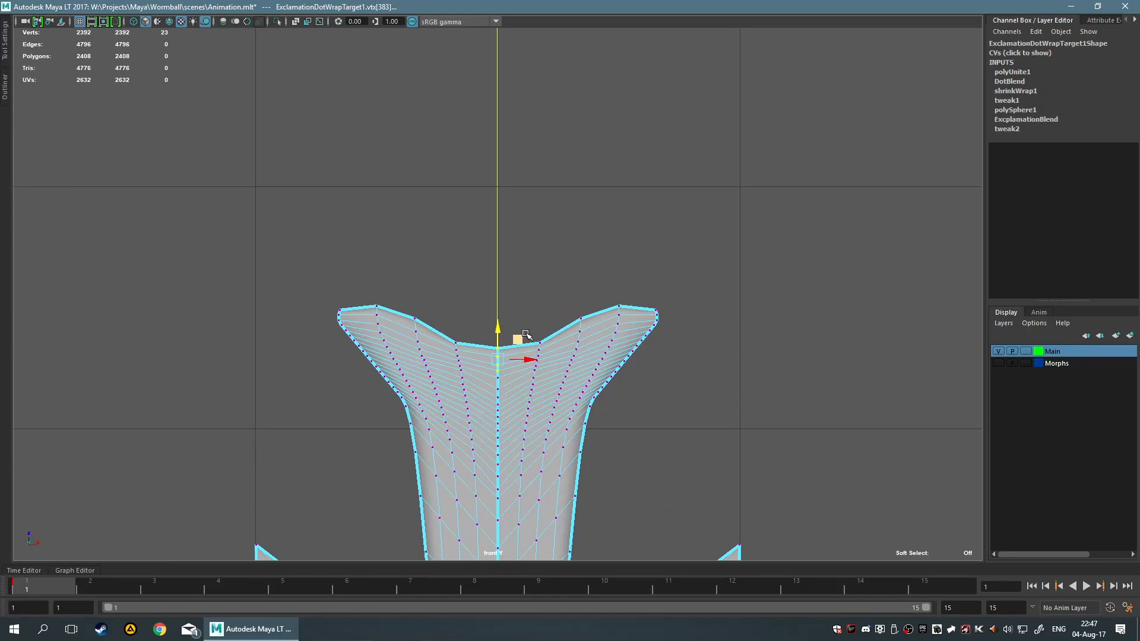
{"action": "left_click", "coordinate": [553, 211]}
{"action": "left_click_drag", "start_coordinate": [482, 285], "coordinate": [521, 456]}
{"action": "mouse_move", "coordinate": [498, 377]}
{"action": "left_mouse_down"}
{"action": "mouse_move", "coordinate": [499, 394]}
{"action": "mouse_move", "coordinate": [505, 382]}
{"action": "left_mouse_up"}
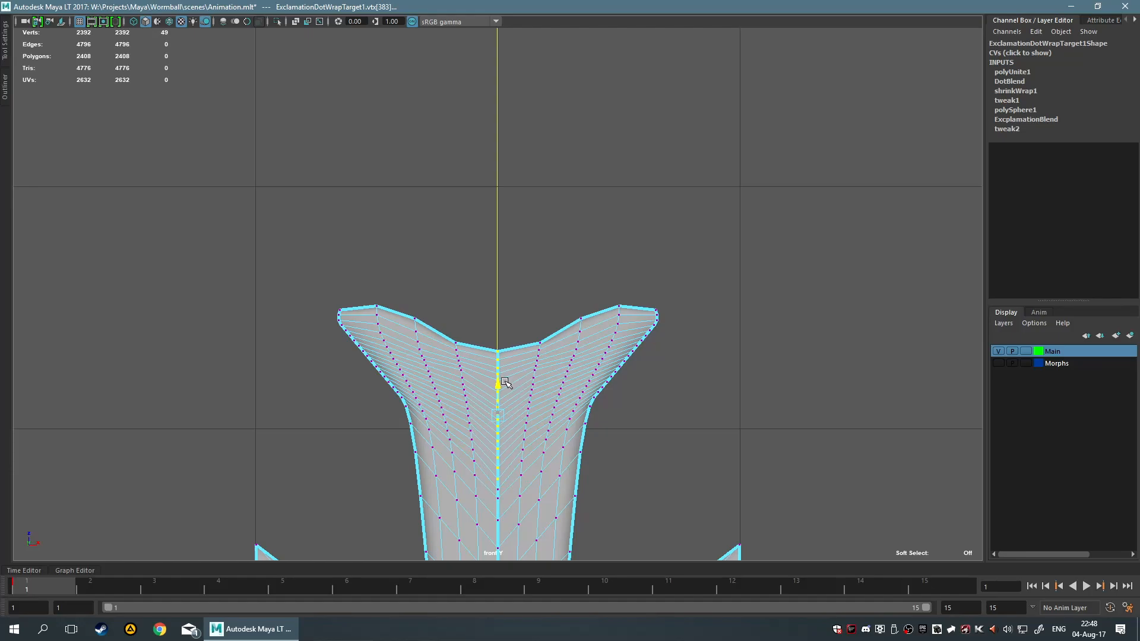
{"action": "left_click", "coordinate": [499, 246]}
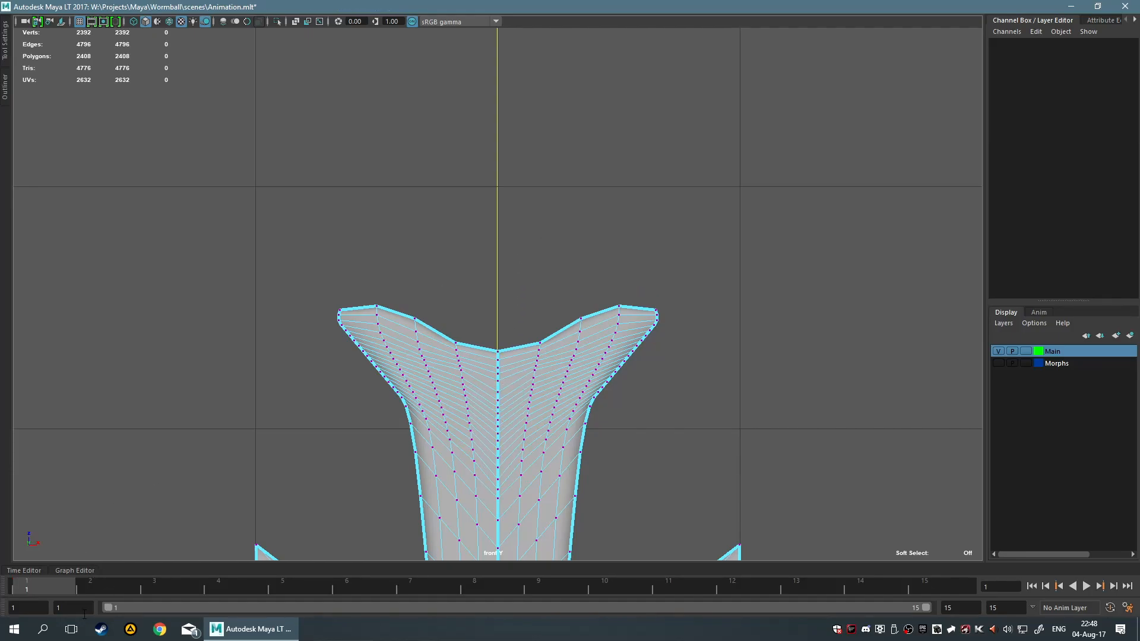
- At frame 5, raise the notch's centre vertex into a peak with soft selection on, and deselect it
{"action": "left_click", "coordinate": [302, 585]}
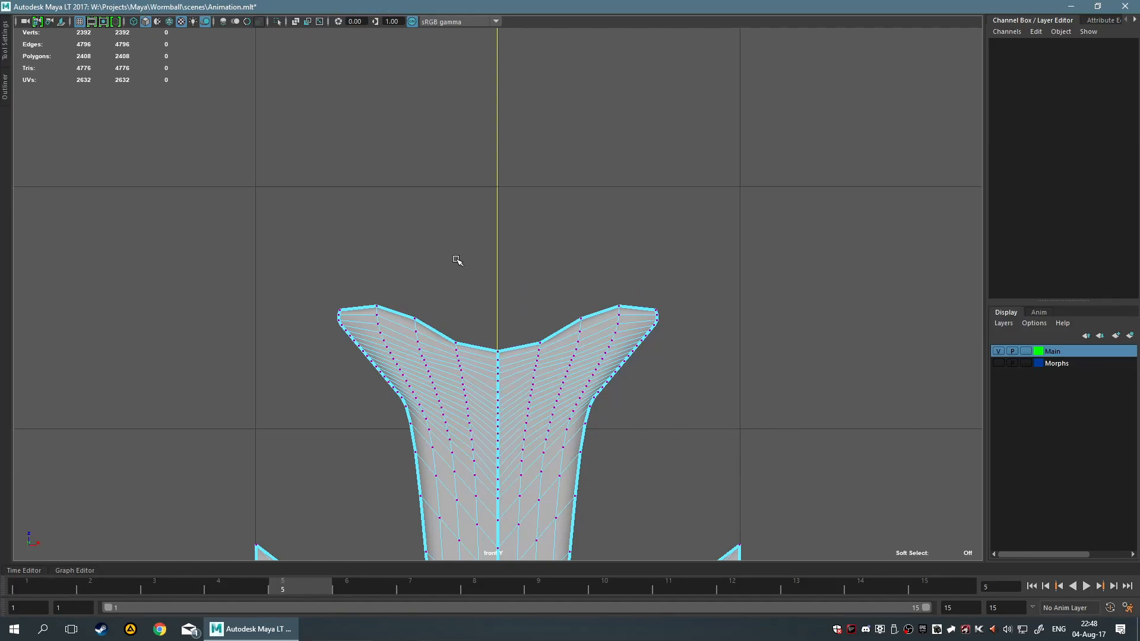
{"action": "key", "text": "b"}
{"action": "left_click", "coordinate": [497, 349]}
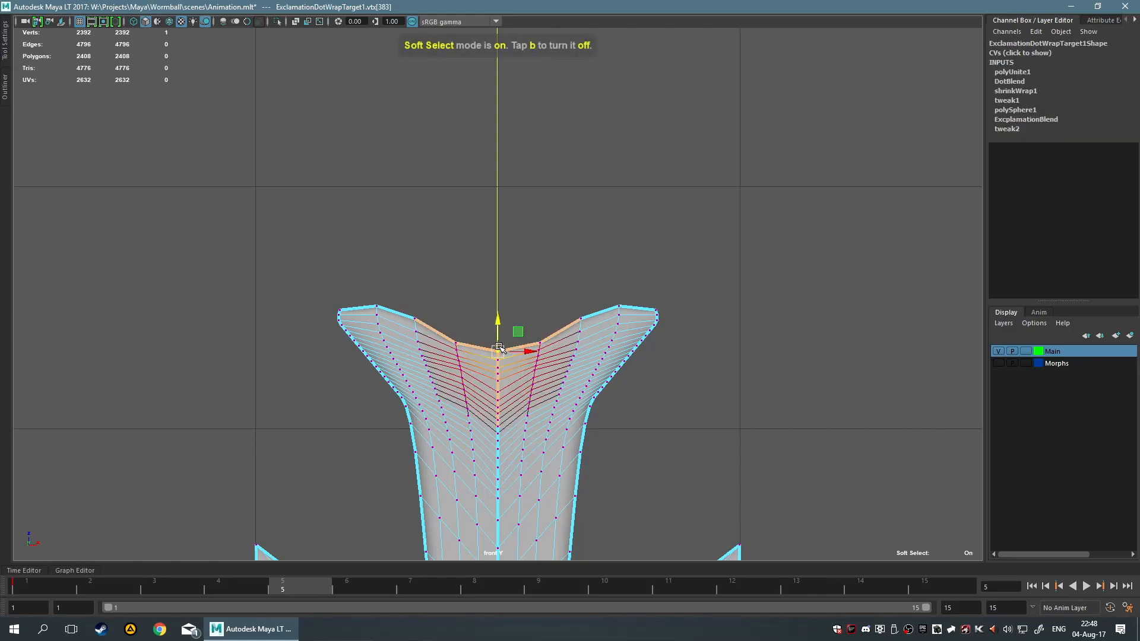
{"action": "left_click_drag", "start_coordinate": [500, 319], "coordinate": [510, 264]}
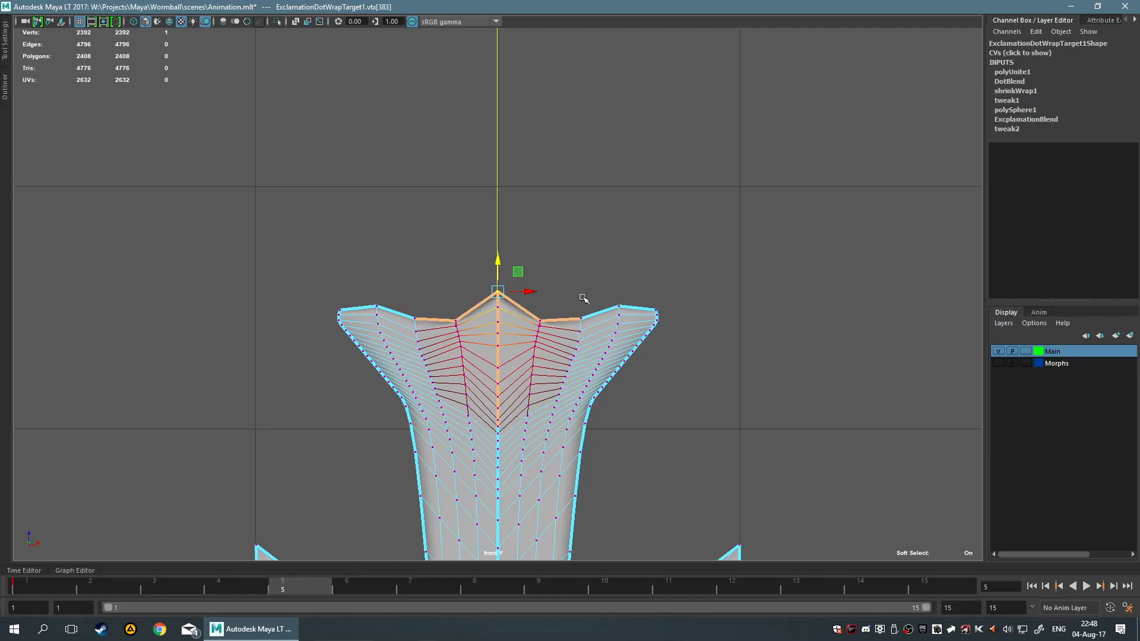
{"action": "left_click", "coordinate": [657, 199]}
- Switch to object mode, play the morph animation to check the raised peak, and stop the playback
{"action": "key", "text": "F8"}
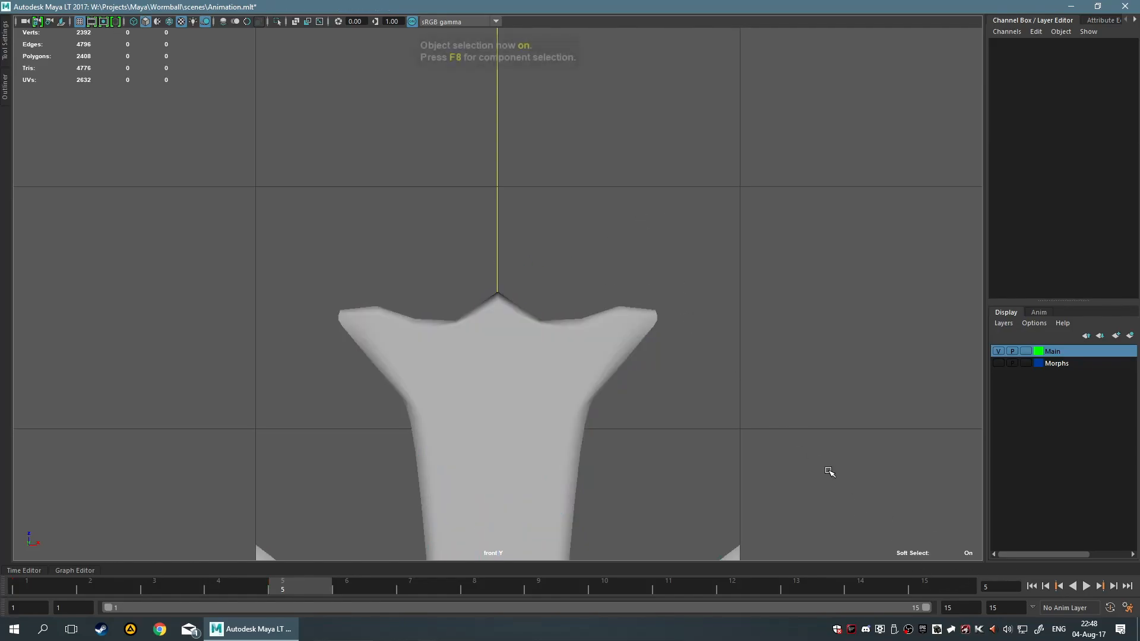
{"action": "scroll", "coordinate": [790, 451], "scroll_direction": "down", "scroll_amount": 6}
{"action": "left_click", "coordinate": [1085, 586]}
{"action": "scroll", "coordinate": [713, 368], "scroll_direction": "down", "scroll_amount": 1}
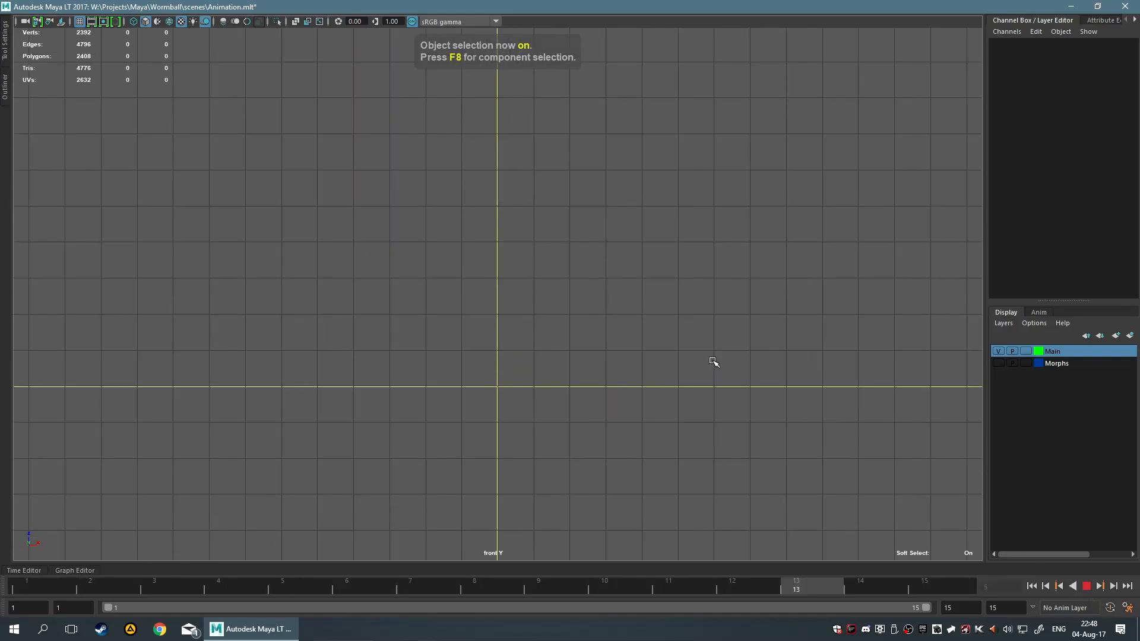
{"action": "scroll", "coordinate": [589, 308], "scroll_direction": "up", "scroll_amount": 1}
{"action": "scroll", "coordinate": [562, 277], "scroll_direction": "up", "scroll_amount": 1}
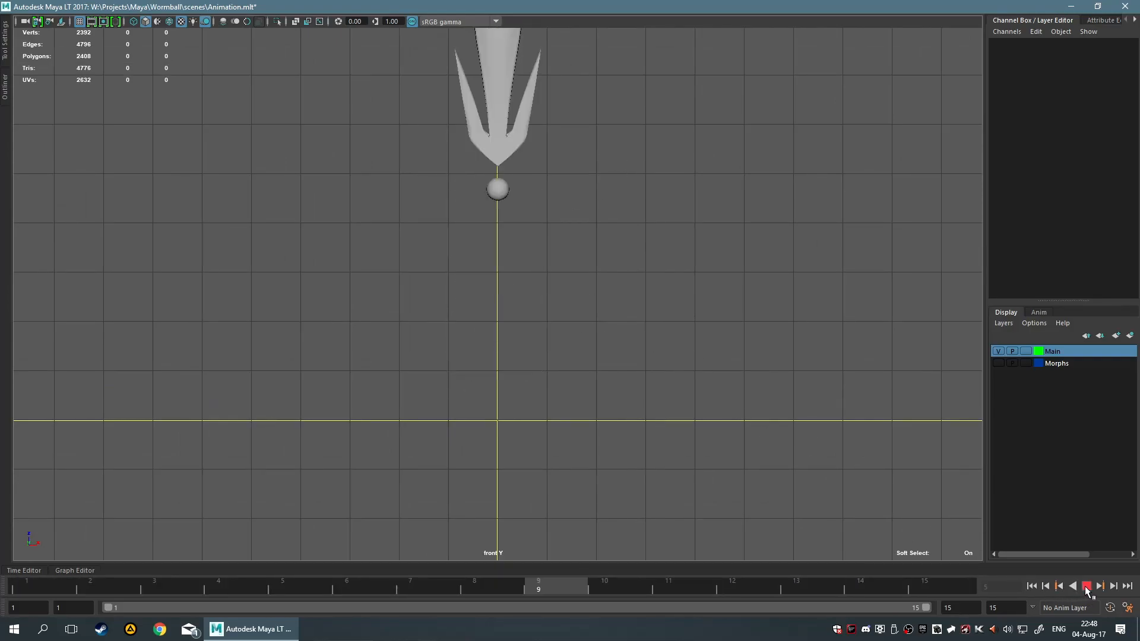
{"action": "left_click", "coordinate": [1086, 587]}
- Select the arrow at frame 3 and examine its upper edge and overall shape up close and from afar
{"action": "scroll", "coordinate": [514, 283], "scroll_direction": "up", "scroll_amount": 3}
{"action": "scroll", "coordinate": [499, 321], "scroll_direction": "up", "scroll_amount": 2}
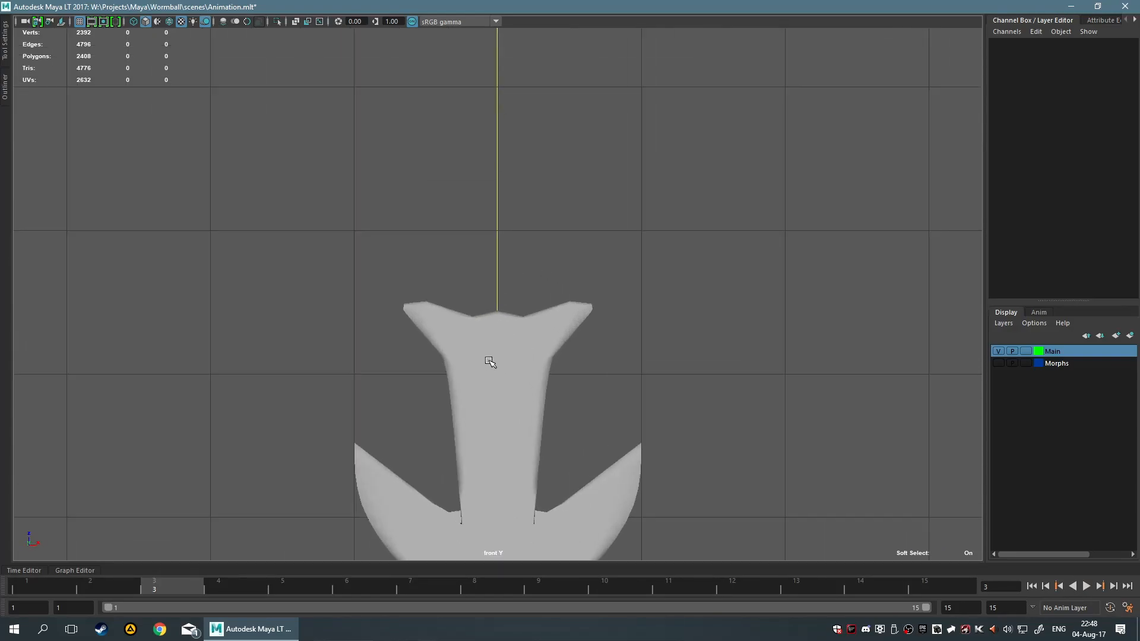
{"action": "left_click", "coordinate": [507, 337]}
{"action": "scroll", "coordinate": [508, 386], "scroll_direction": "up", "scroll_amount": 2}
{"action": "scroll", "coordinate": [508, 386], "scroll_direction": "up", "scroll_amount": 2}
{"action": "left_click_drag", "start_coordinate": [529, 356], "coordinate": [393, 376], "text": "alt"}
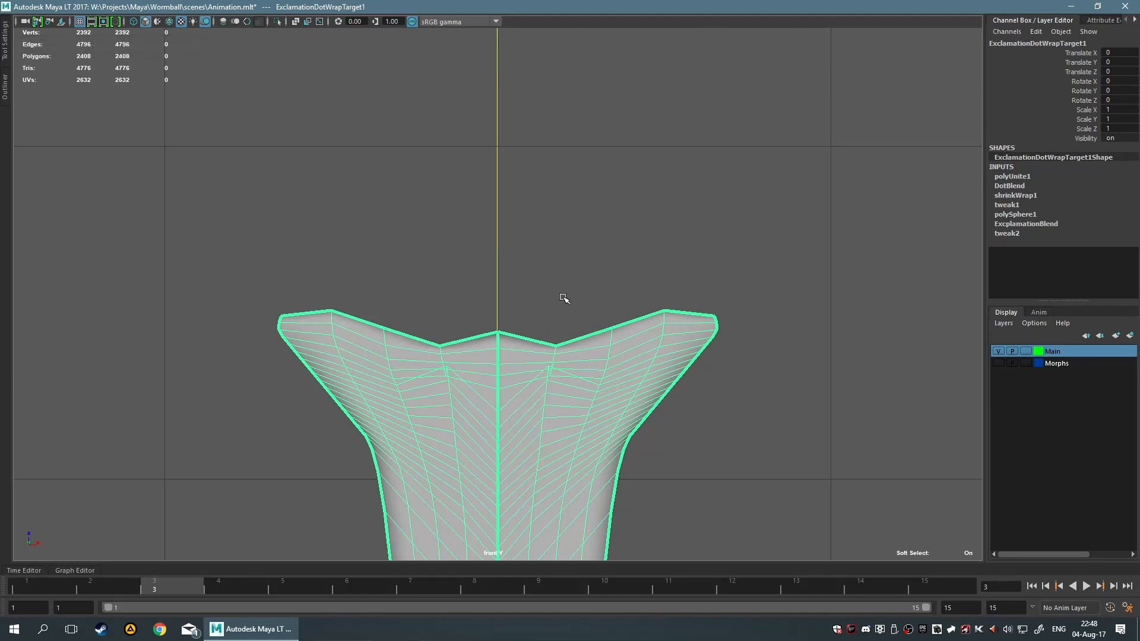
{"action": "scroll", "coordinate": [566, 297], "scroll_direction": "down", "scroll_amount": 5}
{"action": "scroll", "coordinate": [568, 288], "scroll_direction": "up", "scroll_amount": 2}
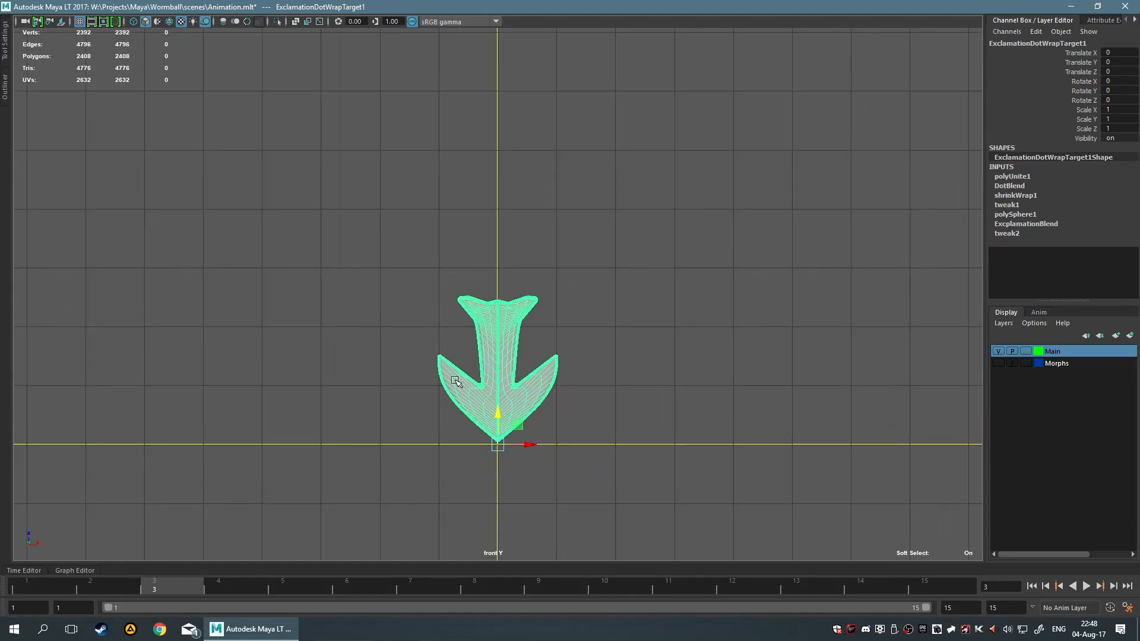
{"action": "scroll", "coordinate": [478, 300], "scroll_direction": "up", "scroll_amount": 2}
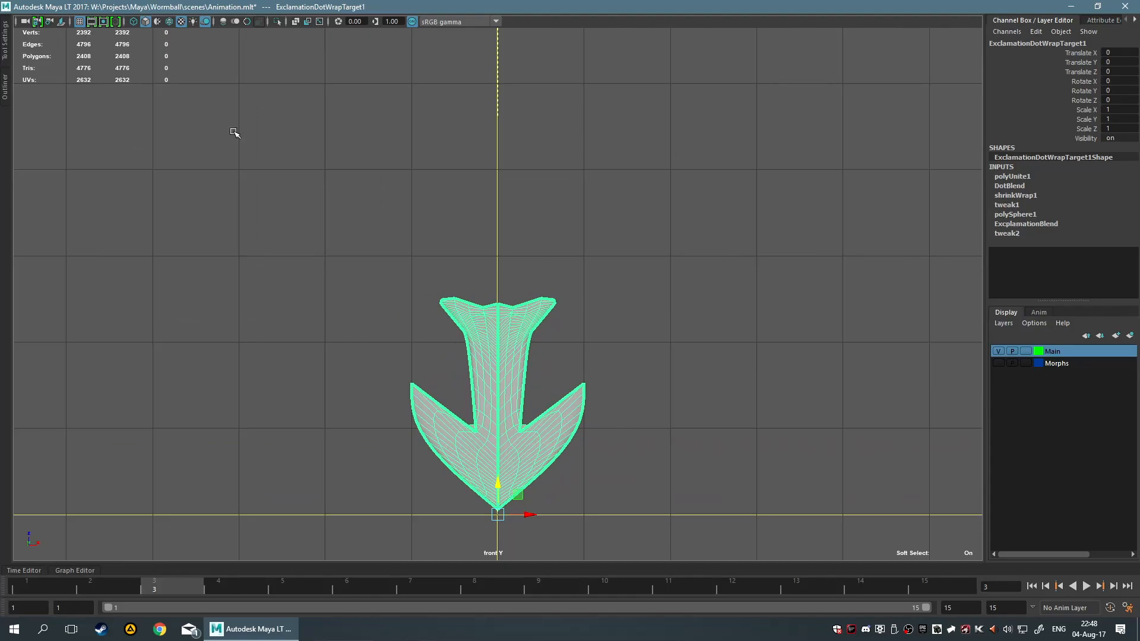
- Go to frame 1 and examine the notch in the arrow's upper edge up close in the front and perspective views
{"action": "left_click_drag", "start_coordinate": [138, 571], "coordinate": [9, 592]}
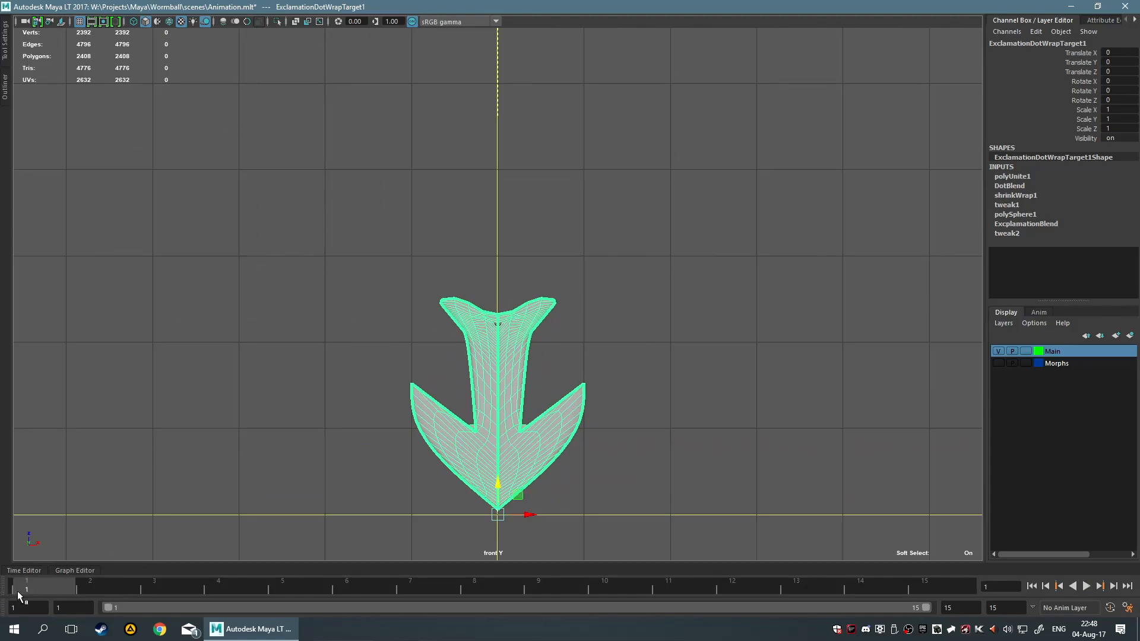
{"action": "scroll", "coordinate": [369, 393], "scroll_direction": "up", "scroll_amount": 6}
{"action": "key", "text": "space"}
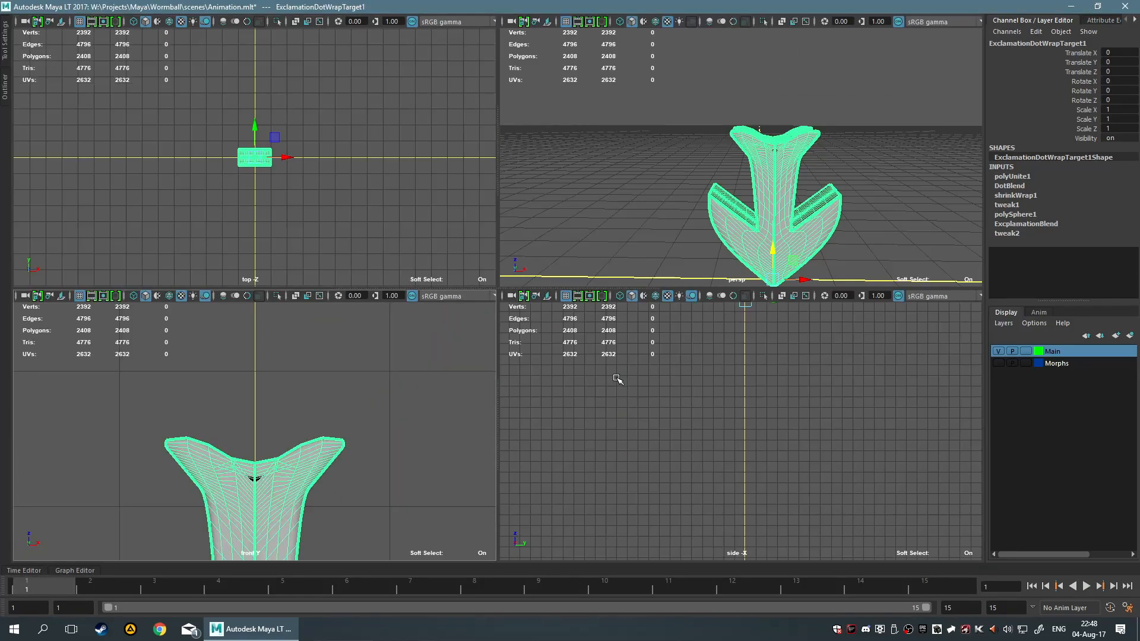
{"action": "key", "text": "space"}
{"action": "left_click_drag", "start_coordinate": [750, 191], "coordinate": [655, 150], "text": "alt"}
{"action": "right_click_drag", "start_coordinate": [655, 151], "coordinate": [706, 177], "text": "alt"}
{"action": "middle_click_drag", "start_coordinate": [707, 200], "coordinate": [624, 216], "text": "alt"}
{"action": "left_click_drag", "start_coordinate": [716, 245], "coordinate": [745, 228], "text": "alt"}
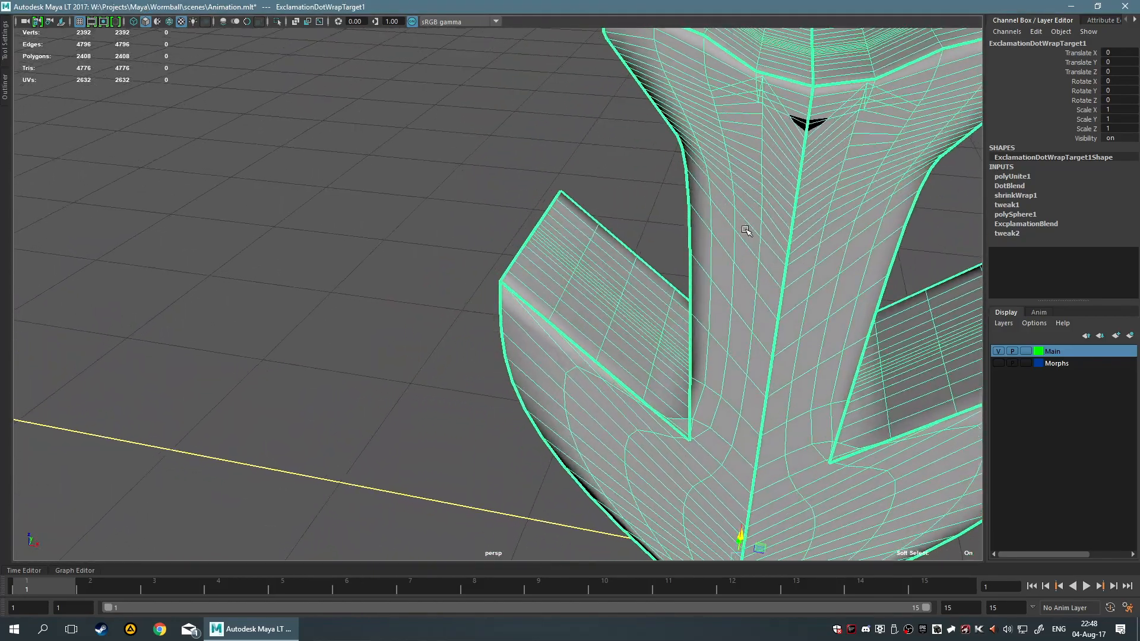
{"action": "middle_click_drag", "start_coordinate": [771, 198], "coordinate": [647, 232], "text": "alt"}
- In the front view, enter vertex mode and raise the notch's centre vertex into a peak with soft selection on
{"action": "key", "text": "space"}
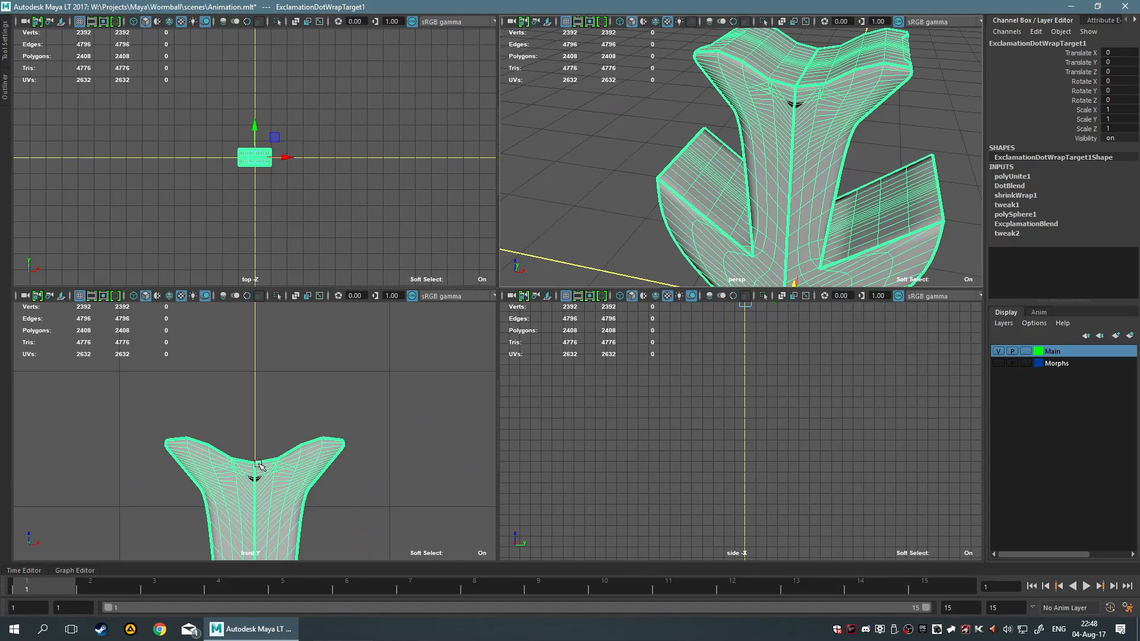
{"action": "key", "text": "space"}
{"action": "right_click_drag", "start_coordinate": [444, 413], "coordinate": [497, 373], "text": "alt"}
{"action": "key", "text": "F9"}
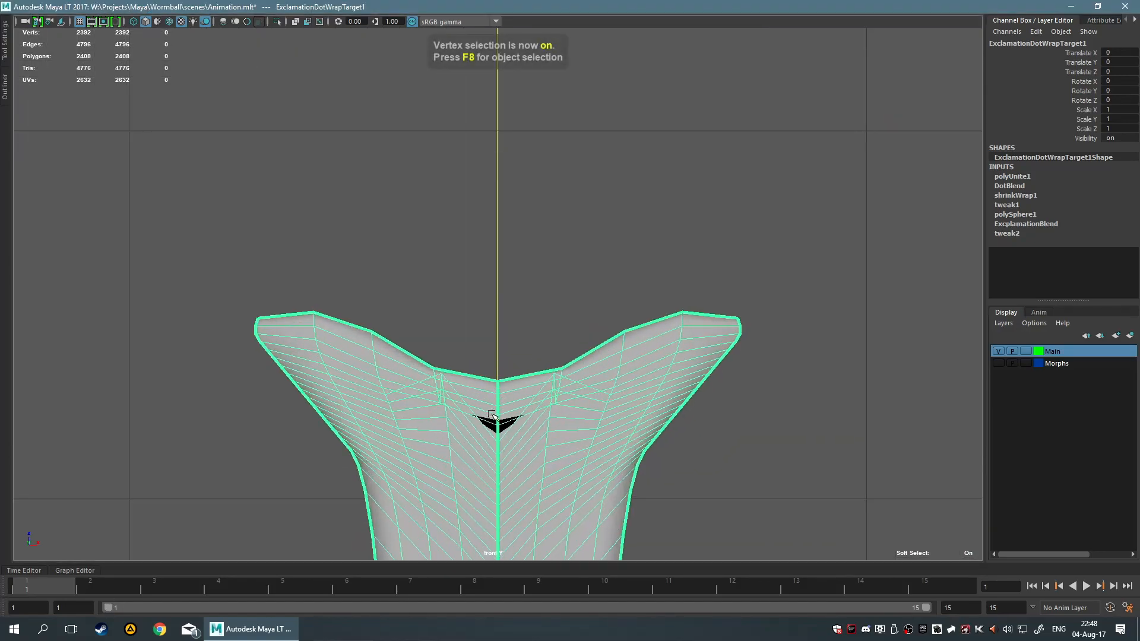
{"action": "left_click_drag", "start_coordinate": [498, 353], "coordinate": [498, 308]}
- Select a vertex beside the notch's peak and turn on Object X symmetry
{"action": "left_click", "coordinate": [441, 353]}
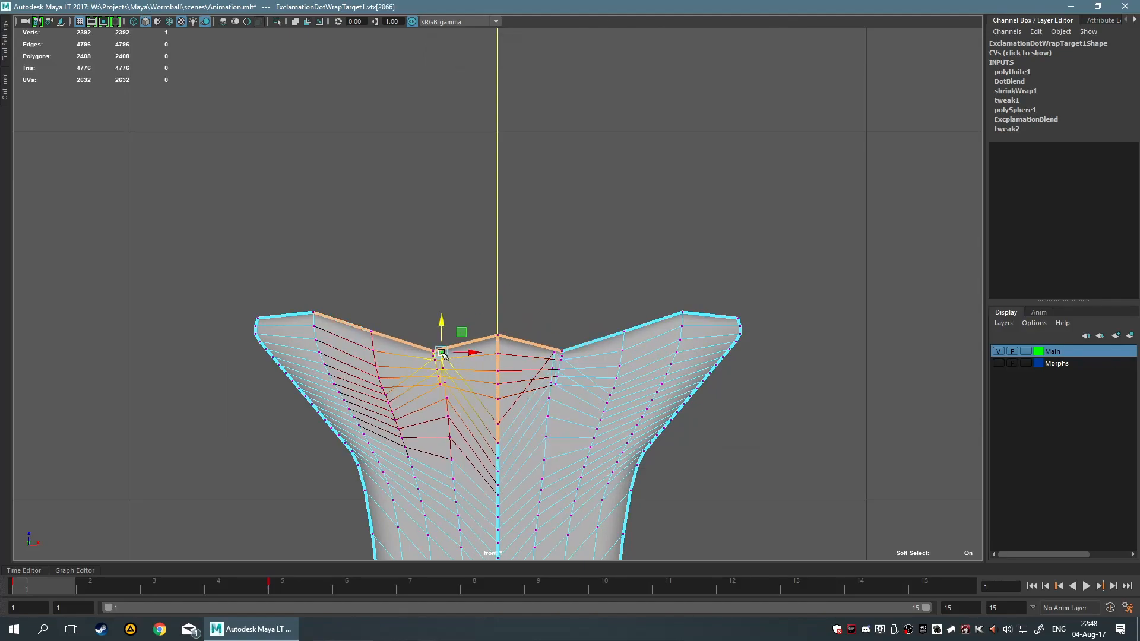
{"action": "right_click", "coordinate": [511, 270], "text": "shift"}
{"action": "right_click", "coordinate": [535, 268], "text": "shift"}
{"action": "right_click_drag", "start_coordinate": [534, 267], "coordinate": [531, 163], "text": "ctrl+shift"}
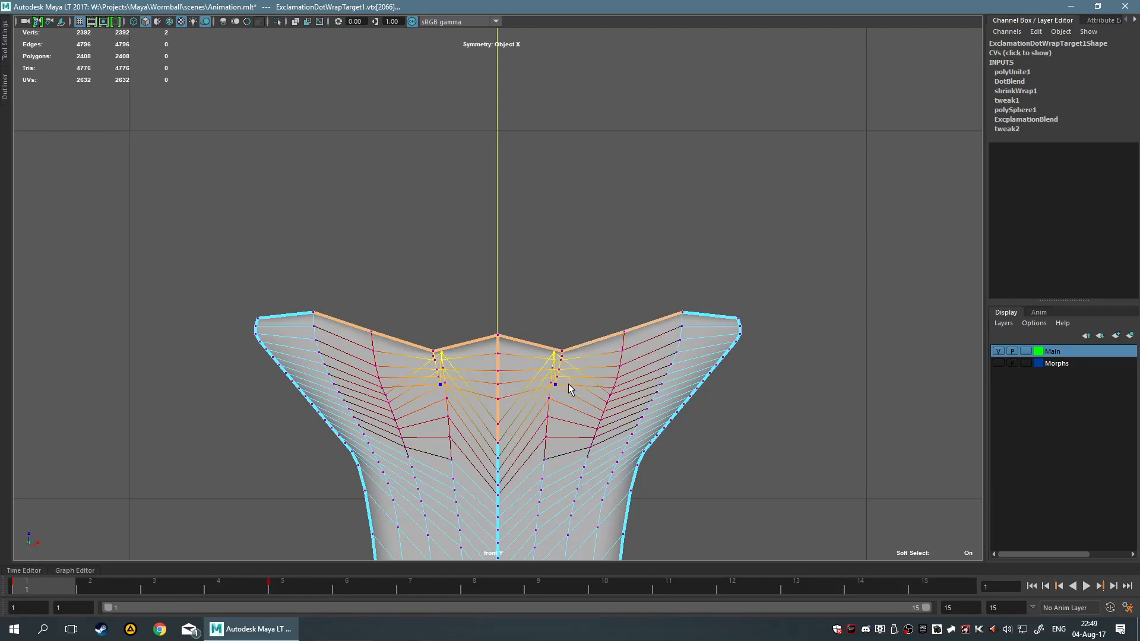
- Try to move the mirrored vertex groups just below the low points beside the peak, and deselect them
{"action": "left_click", "coordinate": [560, 383]}
{"action": "left_click", "coordinate": [558, 375], "text": "shift"}
{"action": "left_click", "coordinate": [561, 360], "text": "shift"}
{"action": "key", "text": "w"}
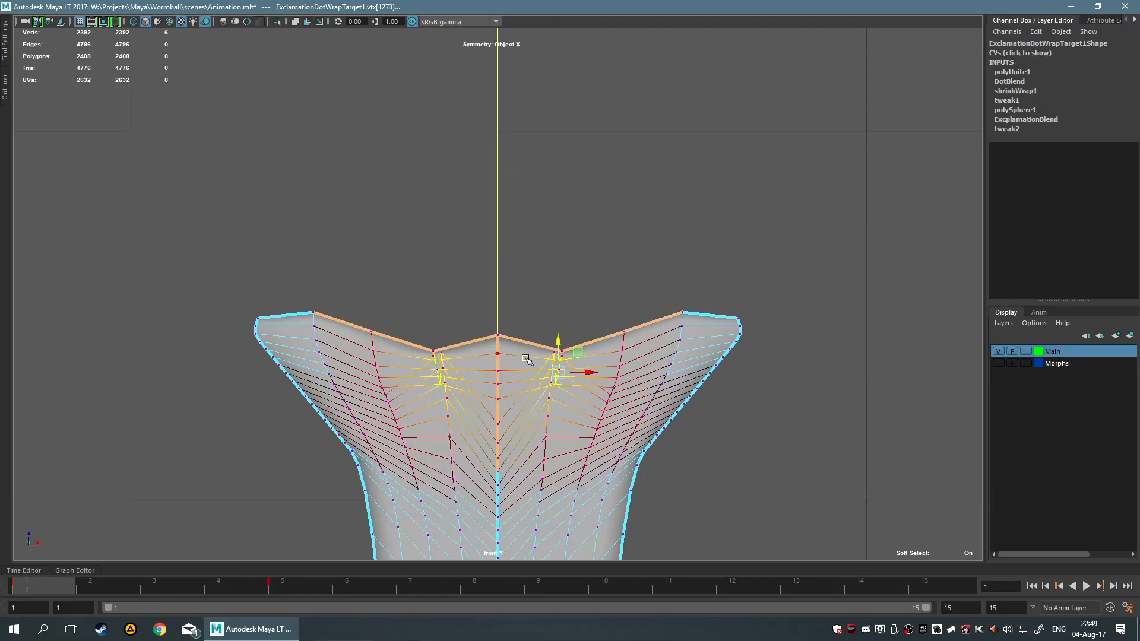
{"action": "left_click_drag", "start_coordinate": [558, 340], "coordinate": [538, 361]}
{"action": "left_click", "coordinate": [739, 273]}
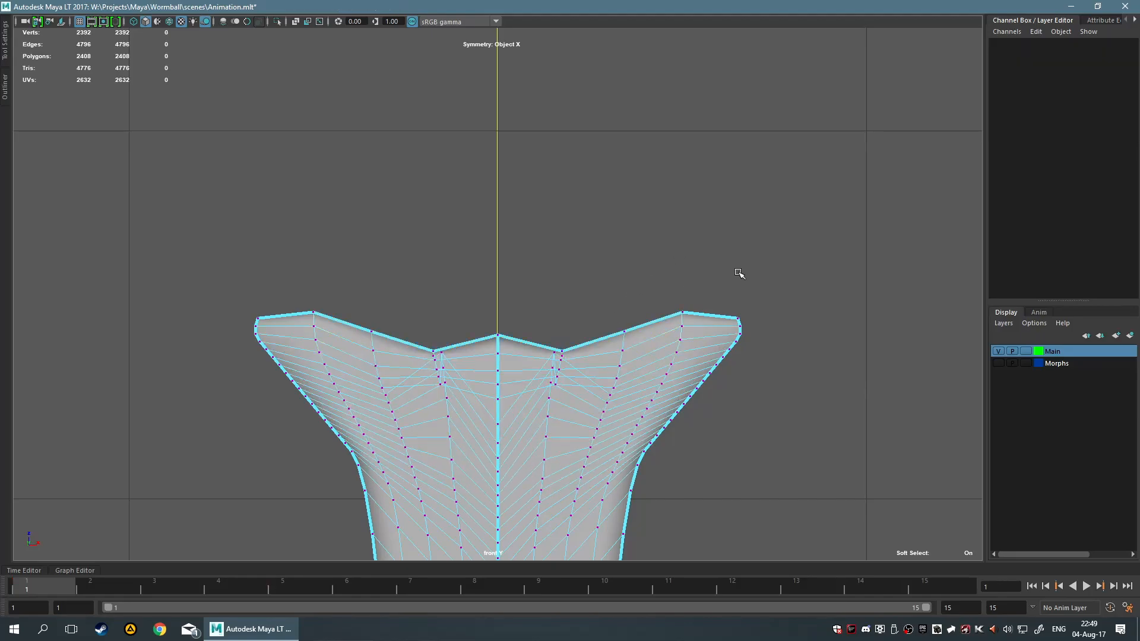
- Turn off symmetry and soft selection for the vertex editing
{"action": "right_click_drag", "start_coordinate": [636, 243], "coordinate": [630, 167], "text": "shift"}
{"action": "right_click_drag", "start_coordinate": [636, 244], "coordinate": [643, 139], "text": "shift"}
{"action": "right_click", "coordinate": [643, 243]}
{"action": "scroll", "coordinate": [613, 213], "scroll_direction": "down", "scroll_amount": 8}
{"action": "scroll", "coordinate": [563, 305], "scroll_direction": "up", "scroll_amount": 9}
{"action": "scroll", "coordinate": [597, 446], "scroll_direction": "up", "scroll_amount": 2}
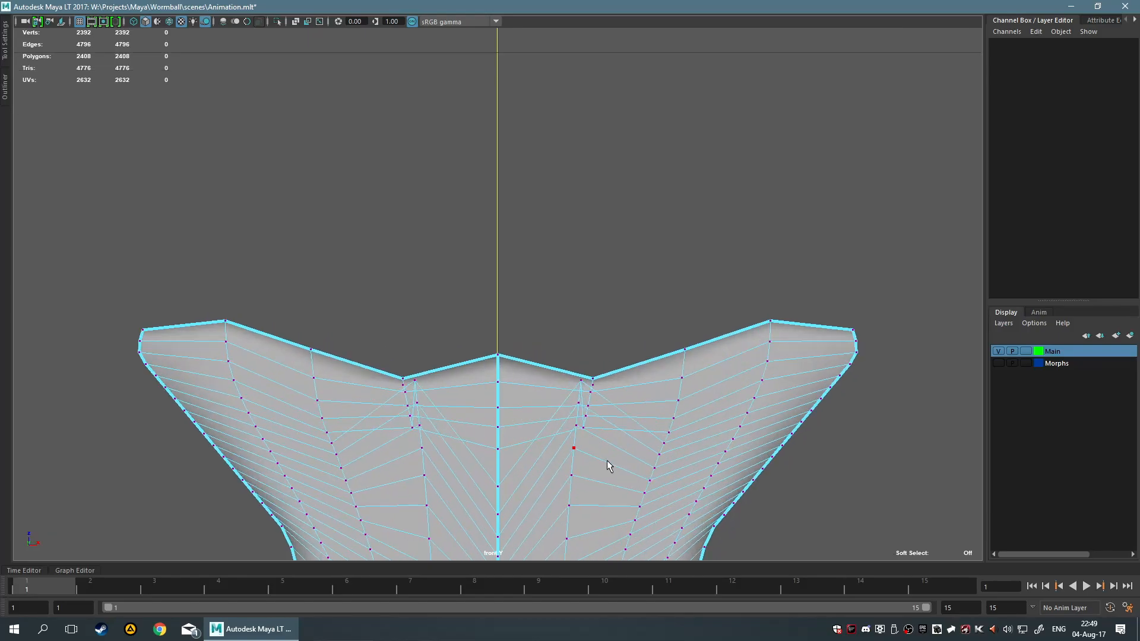
- Return to object mode in the perspective view and examine the whole arrow from several angles
{"action": "key", "text": "space"}
{"action": "key", "text": "space"}
{"action": "key", "text": "F8"}
{"action": "left_click_drag", "start_coordinate": [621, 276], "coordinate": [573, 256], "text": "alt"}
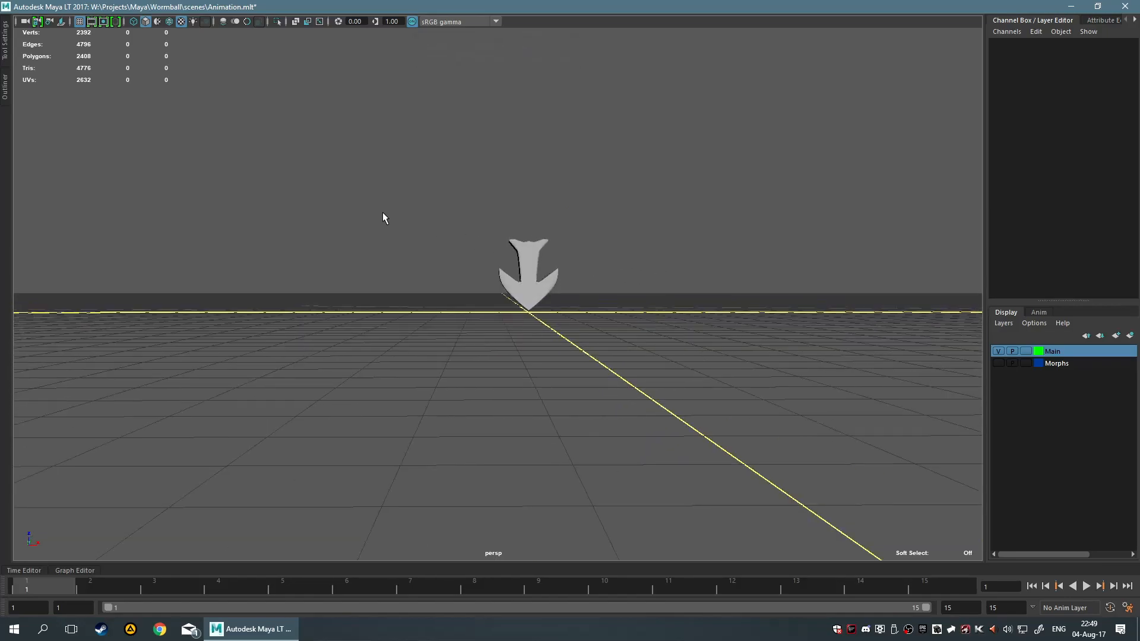
{"action": "left_click_drag", "start_coordinate": [471, 197], "coordinate": [648, 326]}
{"action": "left_click", "coordinate": [653, 199]}
{"action": "left_click_drag", "start_coordinate": [654, 199], "coordinate": [643, 217], "text": "alt"}
{"action": "left_click_drag", "start_coordinate": [674, 181], "coordinate": [633, 138], "text": "alt"}
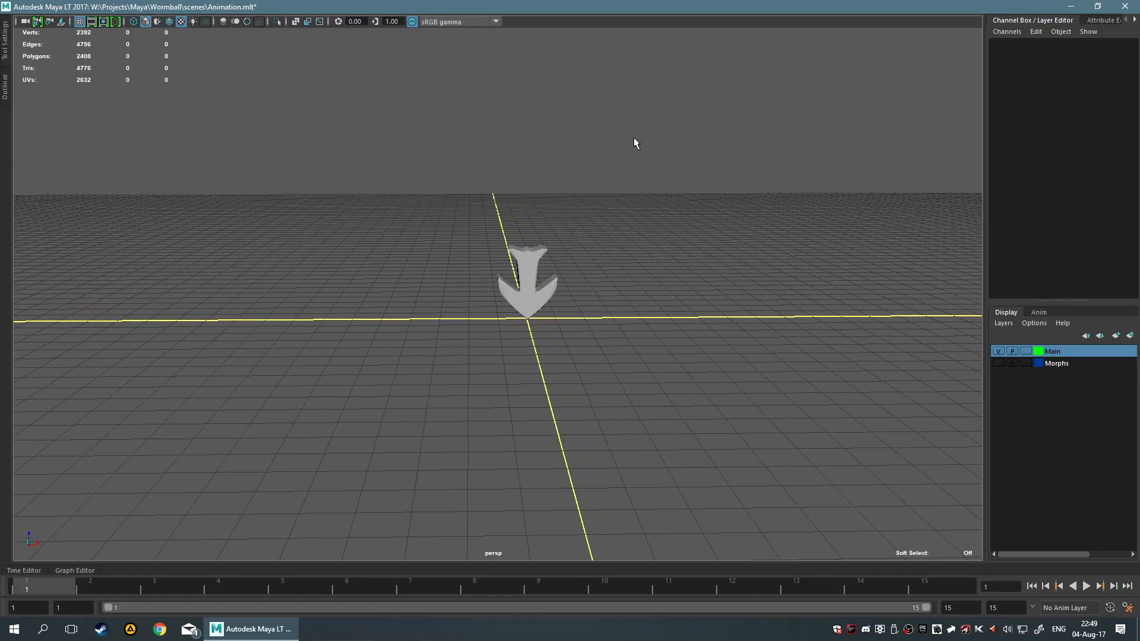
- Select the arrow and create a nonlinear Squash deformer on it with low bound -1, high bound 1 and factor 0
{"action": "left_click_drag", "start_coordinate": [314, 229], "coordinate": [611, 324]}
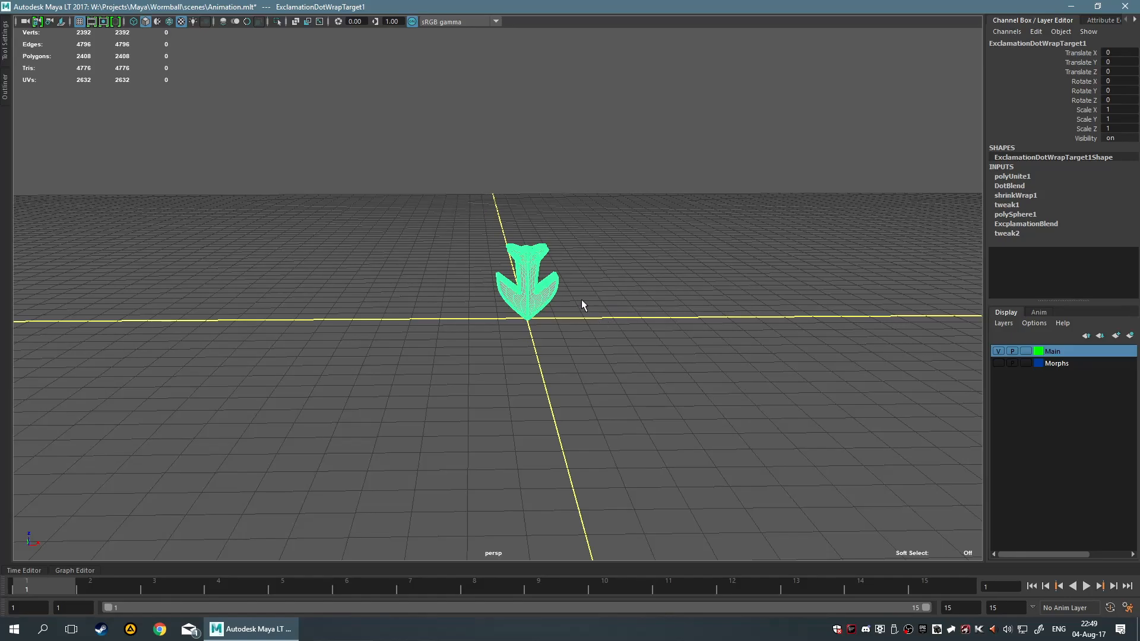
{"action": "left_click", "coordinate": [491, 279]}
{"action": "left_click", "coordinate": [544, 296]}
{"action": "key", "text": "space"}
{"action": "left_click", "coordinate": [414, 358]}
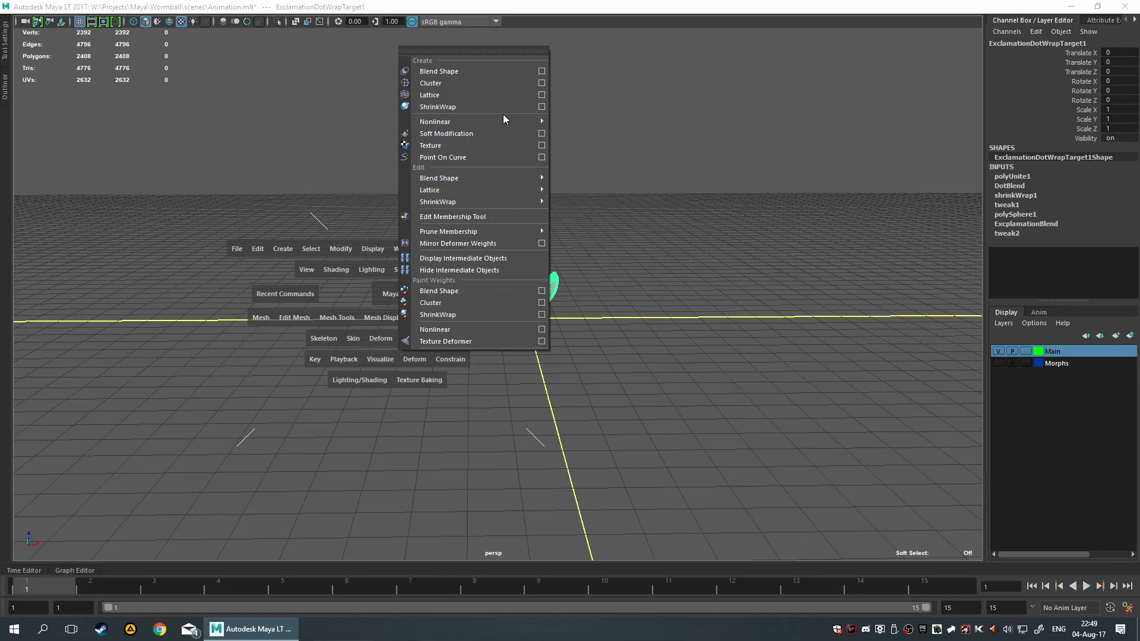
{"action": "mouse_move", "coordinate": [515, 120]}
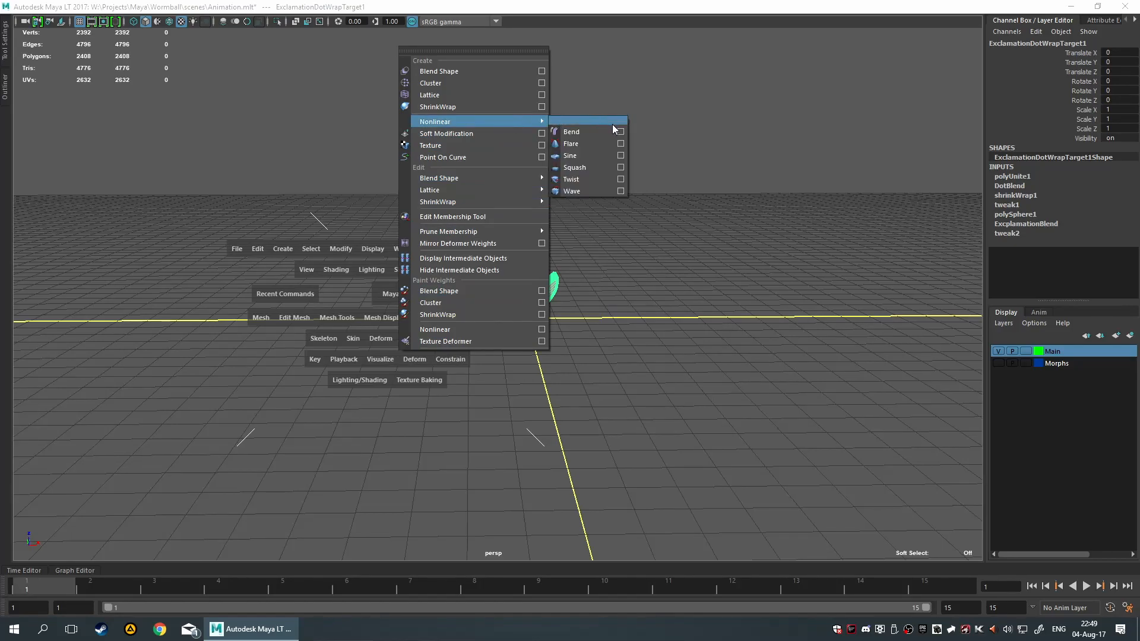
{"action": "left_click", "coordinate": [618, 168]}
{"action": "left_click_drag", "start_coordinate": [637, 246], "coordinate": [769, 253]}
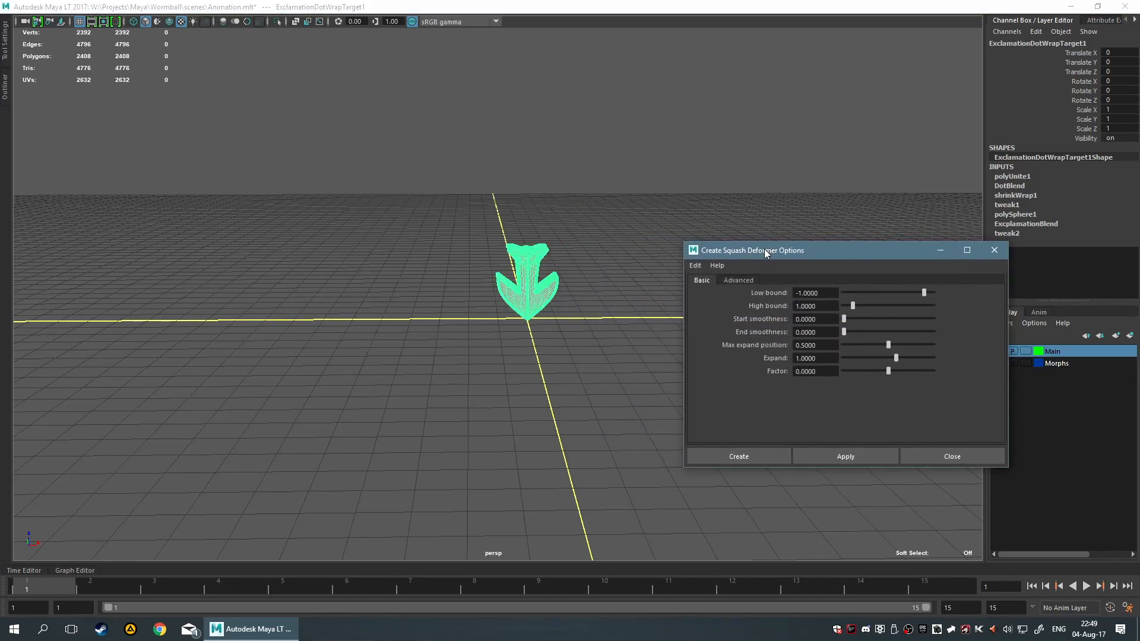
{"action": "left_click", "coordinate": [725, 458]}
{"action": "scroll", "coordinate": [682, 351], "scroll_direction": "up", "scroll_amount": 2}
{"action": "left_click_drag", "start_coordinate": [715, 332], "coordinate": [810, 331], "text": "alt"}
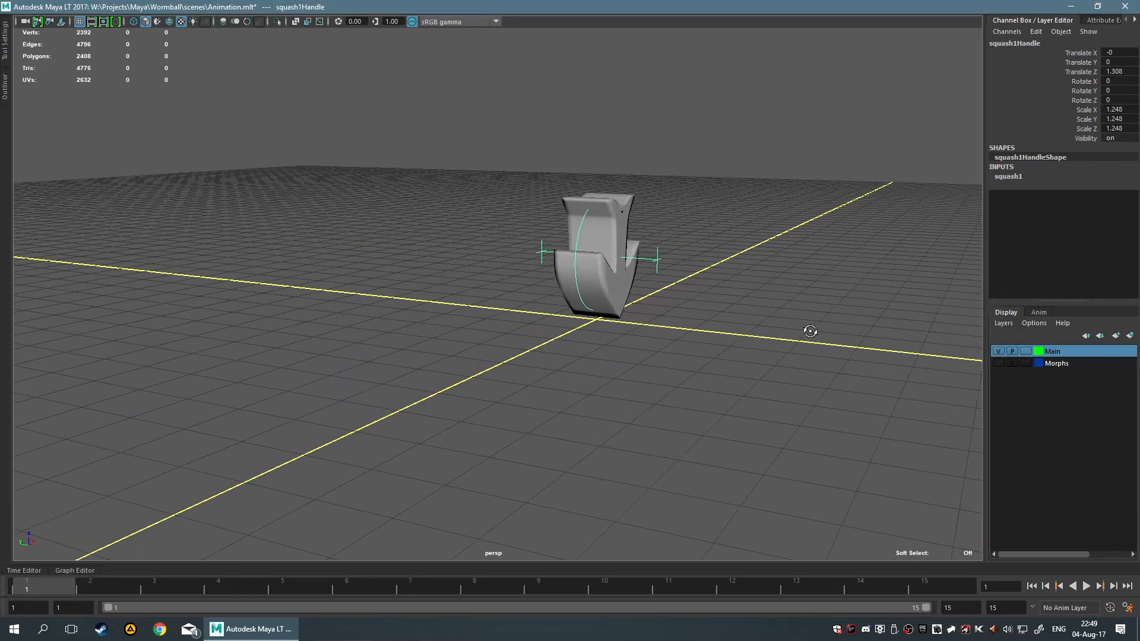
- Rotate the squash deformer handle 90 degrees about X so it stands along the arrow's height
{"action": "key", "text": "t"}
{"action": "left_click_drag", "start_coordinate": [767, 267], "coordinate": [779, 293], "text": "alt"}
{"action": "key", "text": "e"}
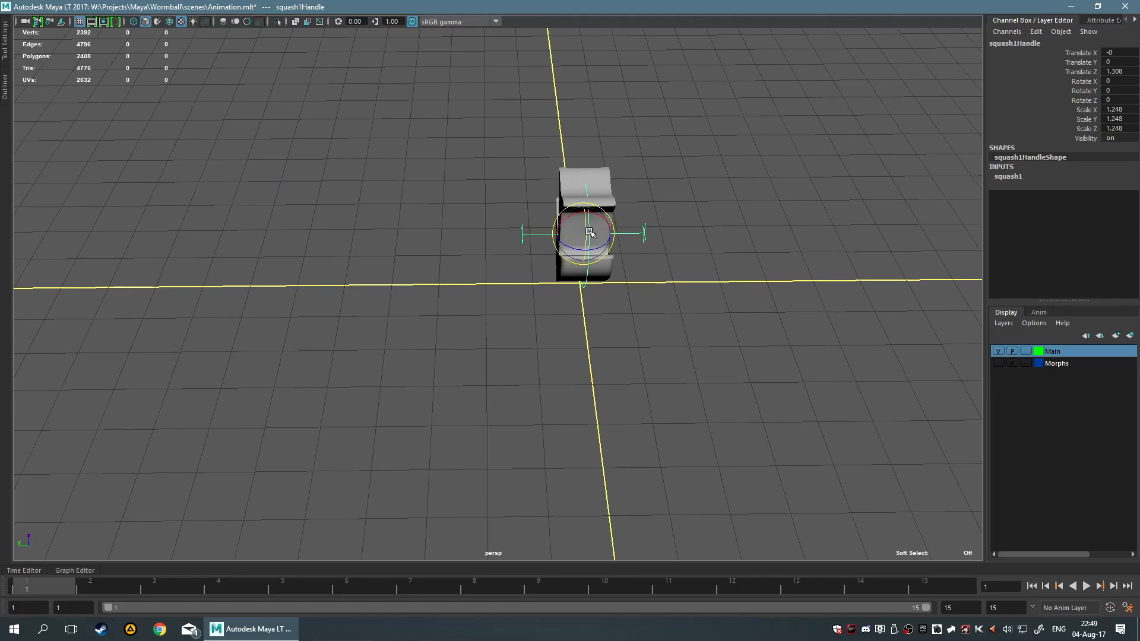
{"action": "left_click_drag", "start_coordinate": [573, 219], "coordinate": [647, 235]}
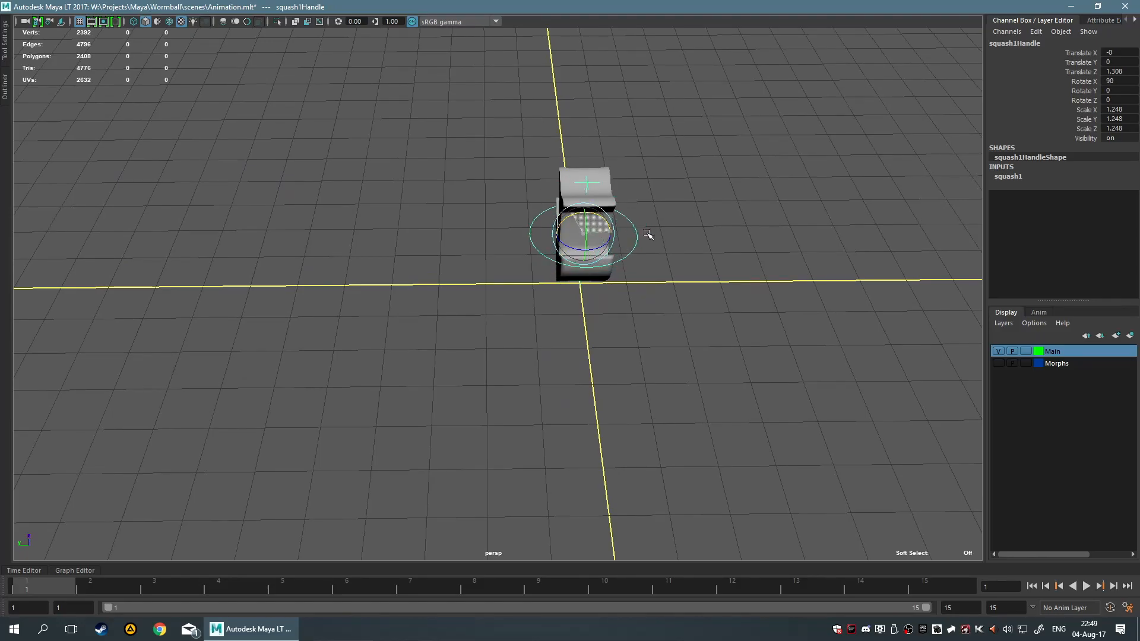
{"action": "left_click_drag", "start_coordinate": [766, 213], "coordinate": [629, 191], "text": "alt"}
{"action": "key", "text": "w"}
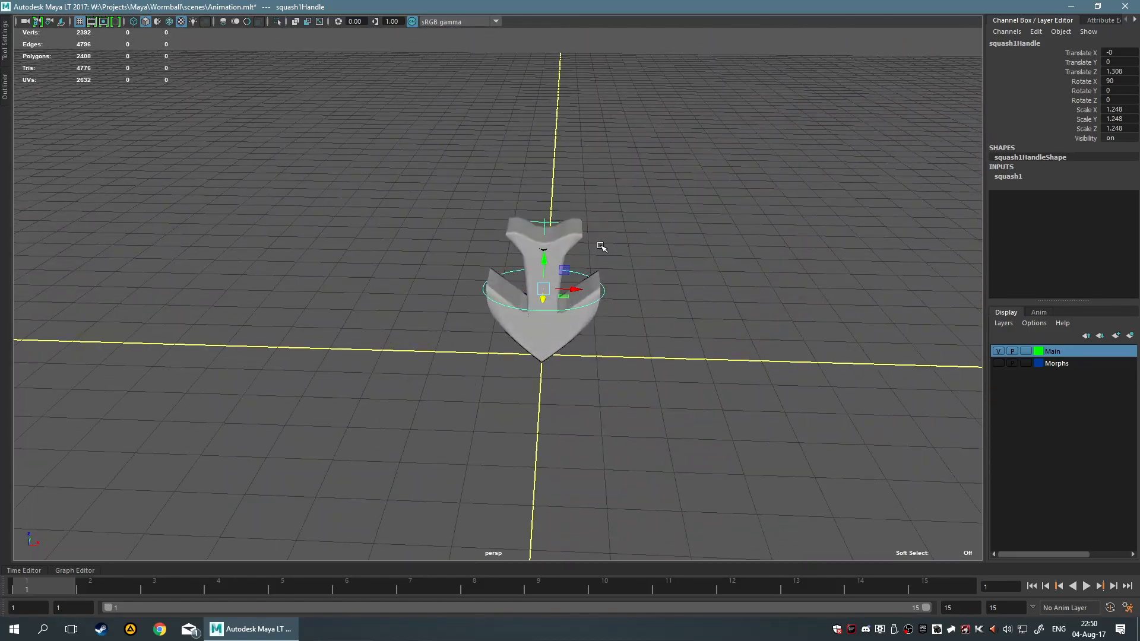
- Extend the squash deformer's high bound to 1.331 with its manipulator and clear the selection
{"action": "key", "text": "t"}
{"action": "left_click", "coordinate": [570, 234], "text": "shift"}
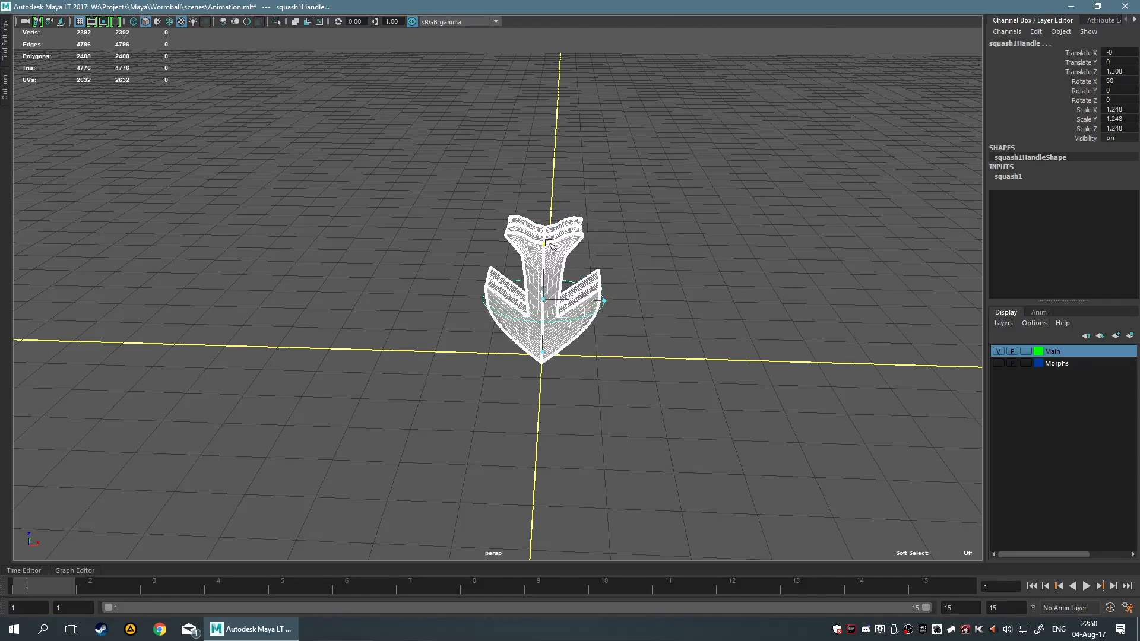
{"action": "left_click_drag", "start_coordinate": [649, 237], "coordinate": [690, 264], "text": "alt"}
{"action": "left_click_drag", "start_coordinate": [565, 272], "coordinate": [592, 248]}
{"action": "left_click", "coordinate": [706, 274]}
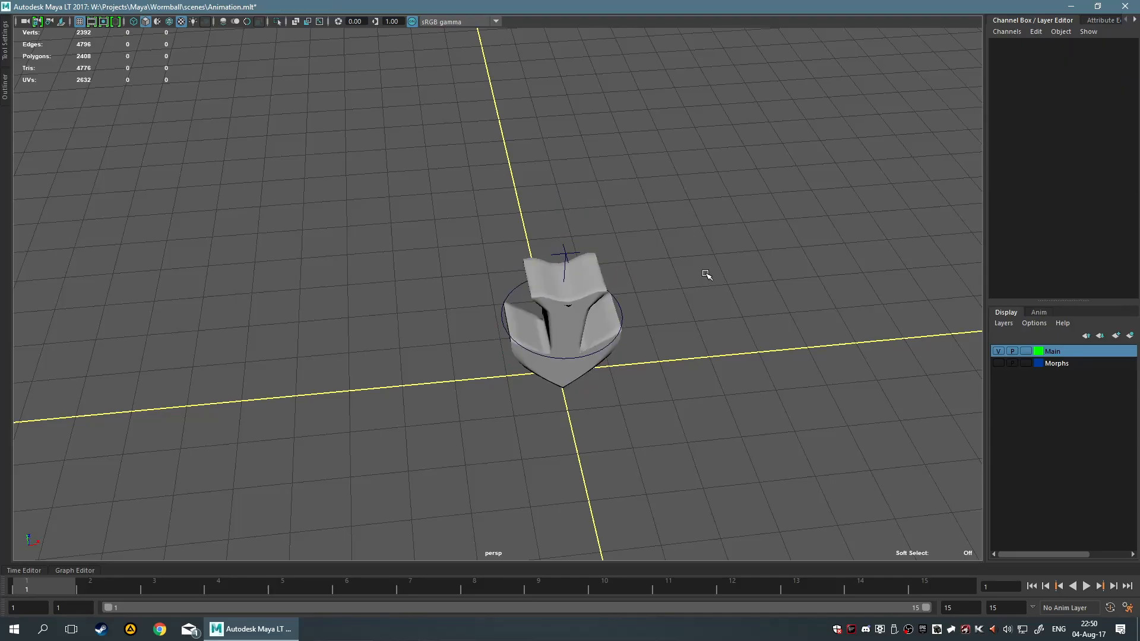
- Select the arrow, pick the Factor attribute of its squash input, and turn on smooth mesh preview
{"action": "left_click", "coordinate": [558, 336]}
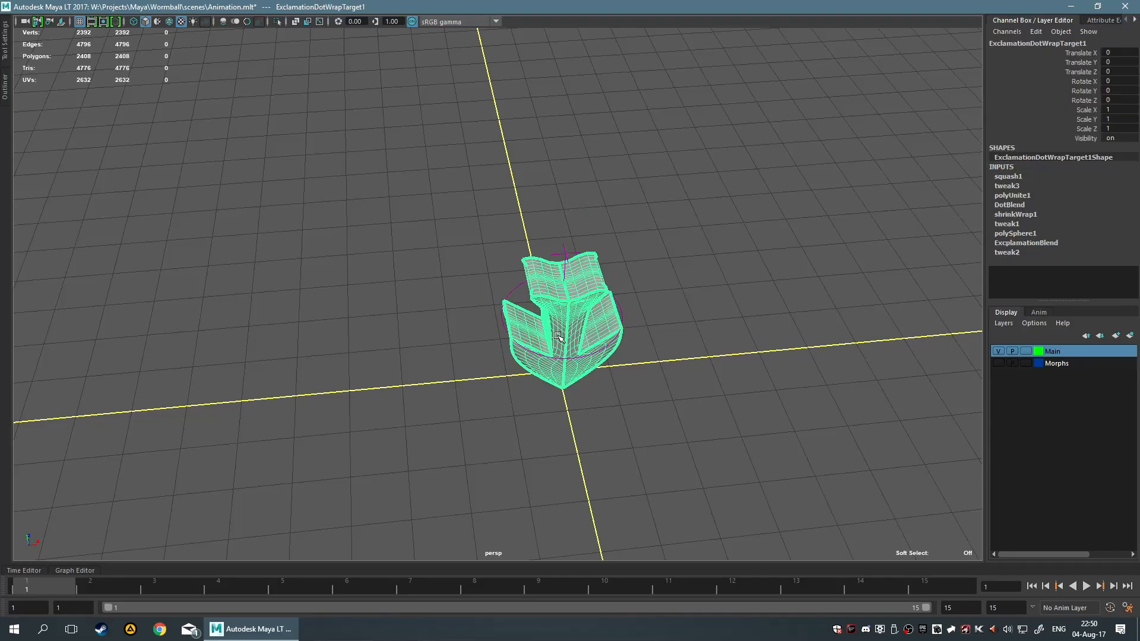
{"action": "left_click", "coordinate": [1027, 176]}
{"action": "left_click", "coordinate": [1078, 196]}
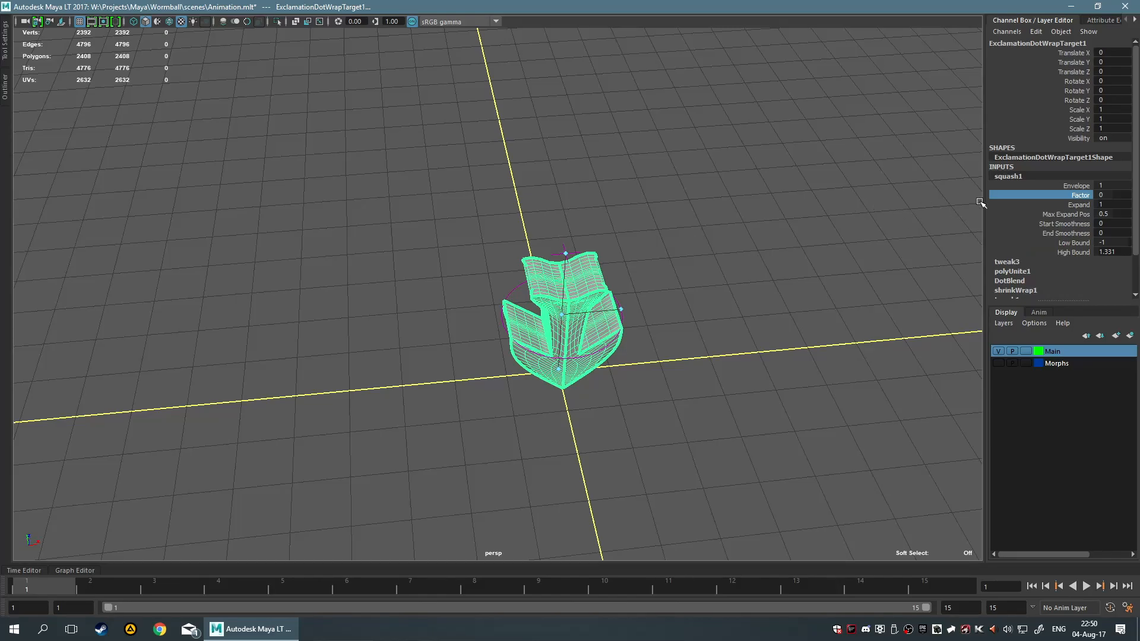
{"action": "left_click", "coordinate": [1108, 196]}
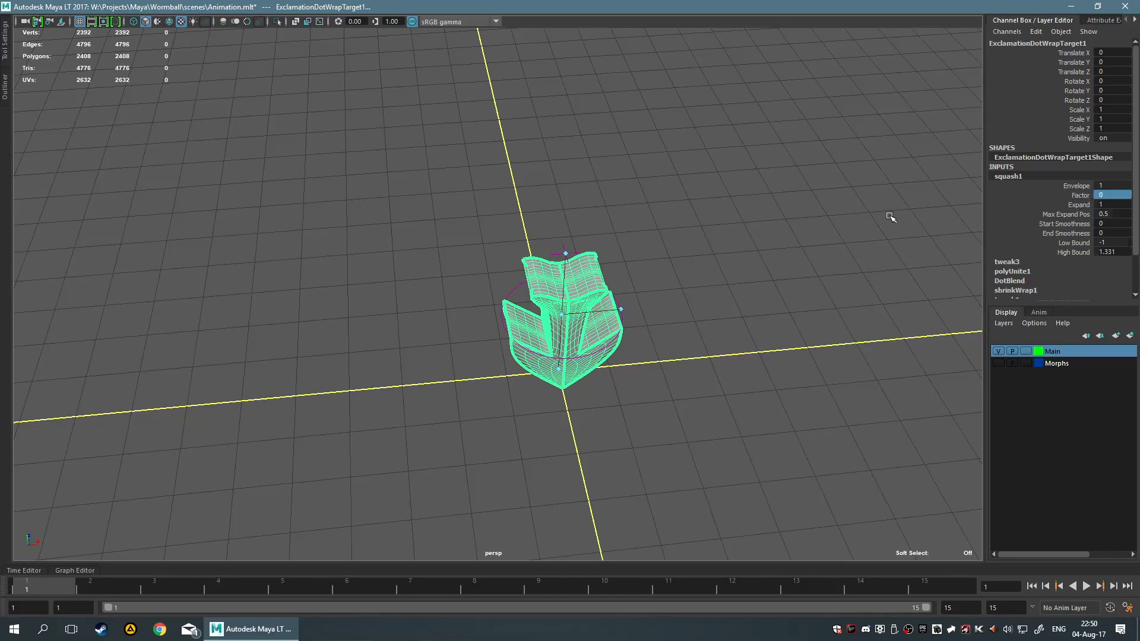
{"action": "key", "text": "3"}
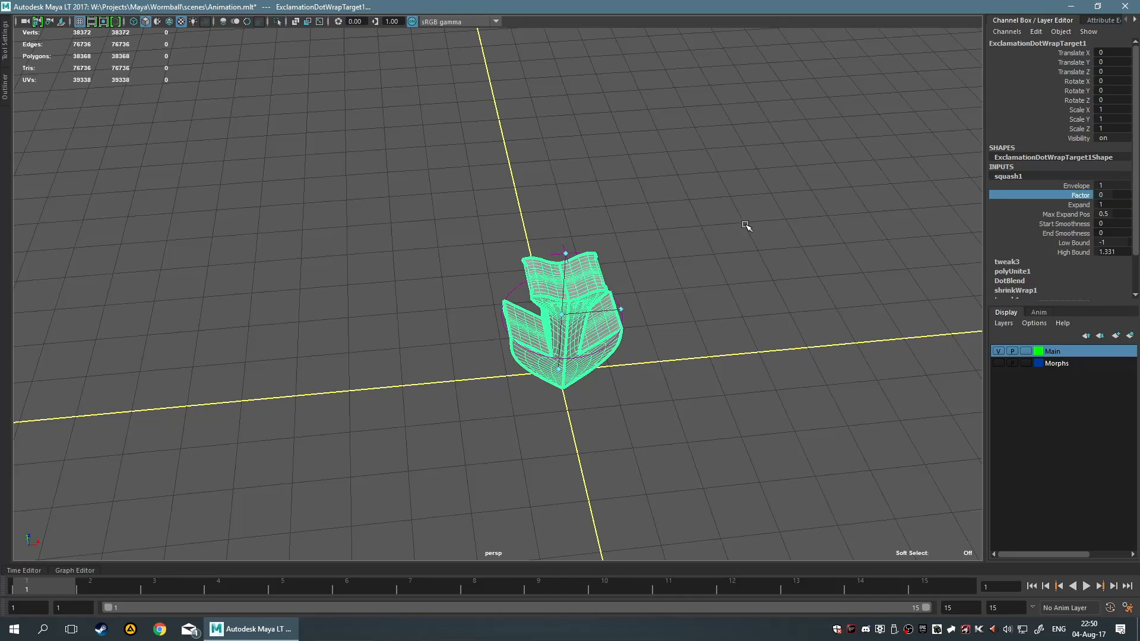
- Select the squash deformer handle and delete it from the arrow
{"action": "left_click_drag", "start_coordinate": [752, 241], "coordinate": [595, 272], "text": "alt"}
{"action": "left_click", "coordinate": [581, 268]}
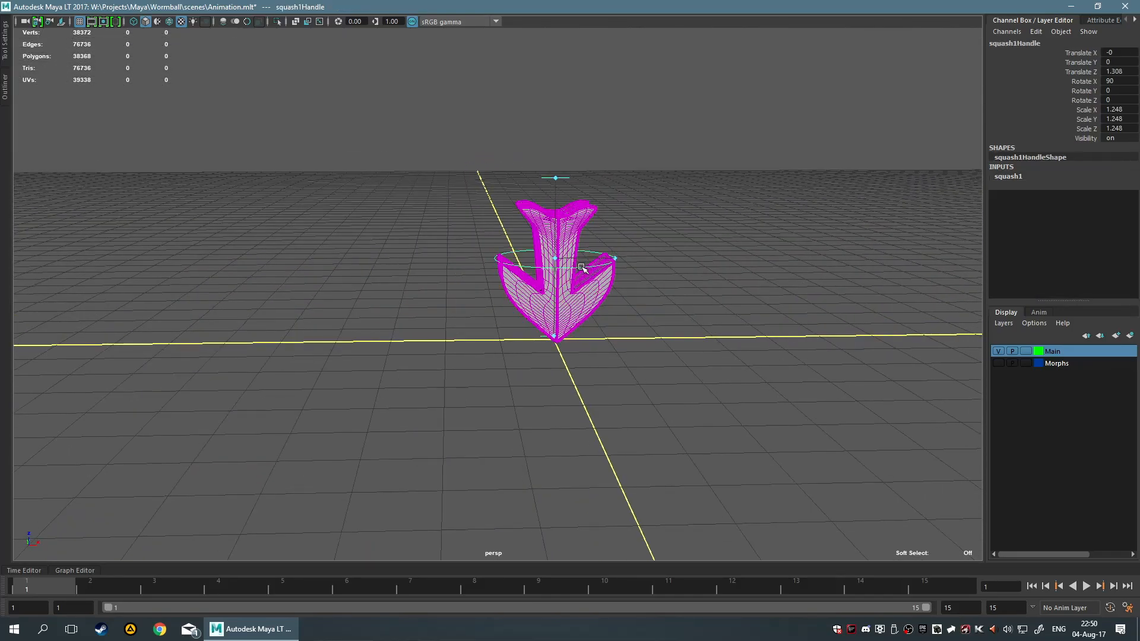
{"action": "left_click_drag", "start_coordinate": [674, 243], "coordinate": [680, 259], "text": "alt"}
{"action": "key", "text": "w"}
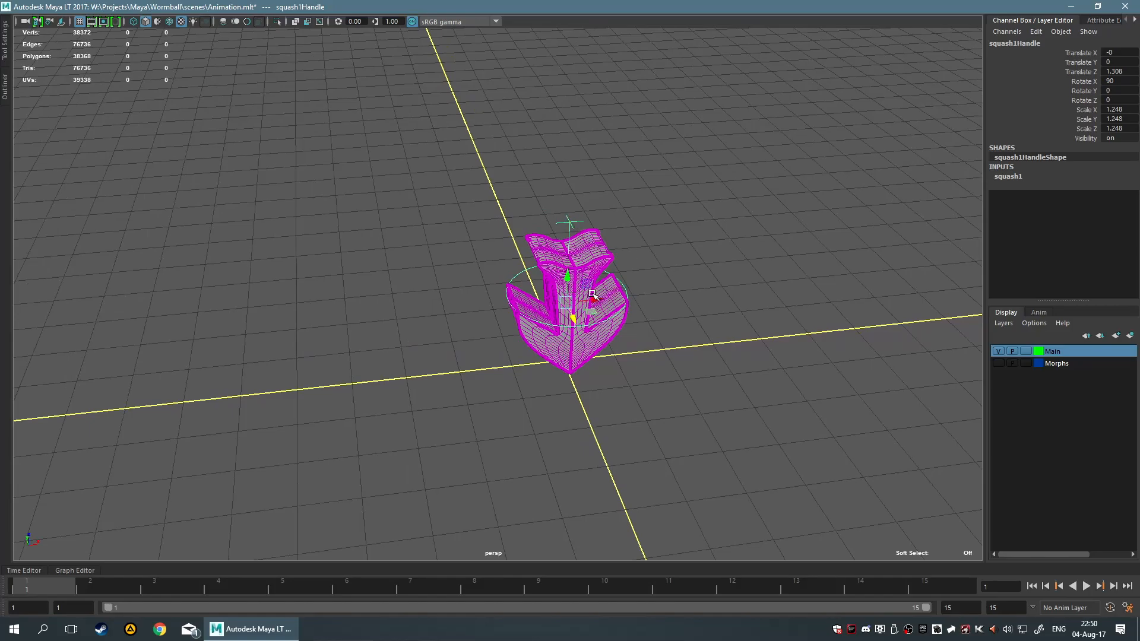
{"action": "left_click_drag", "start_coordinate": [568, 286], "coordinate": [646, 283]}
{"action": "left_click", "coordinate": [760, 251]}
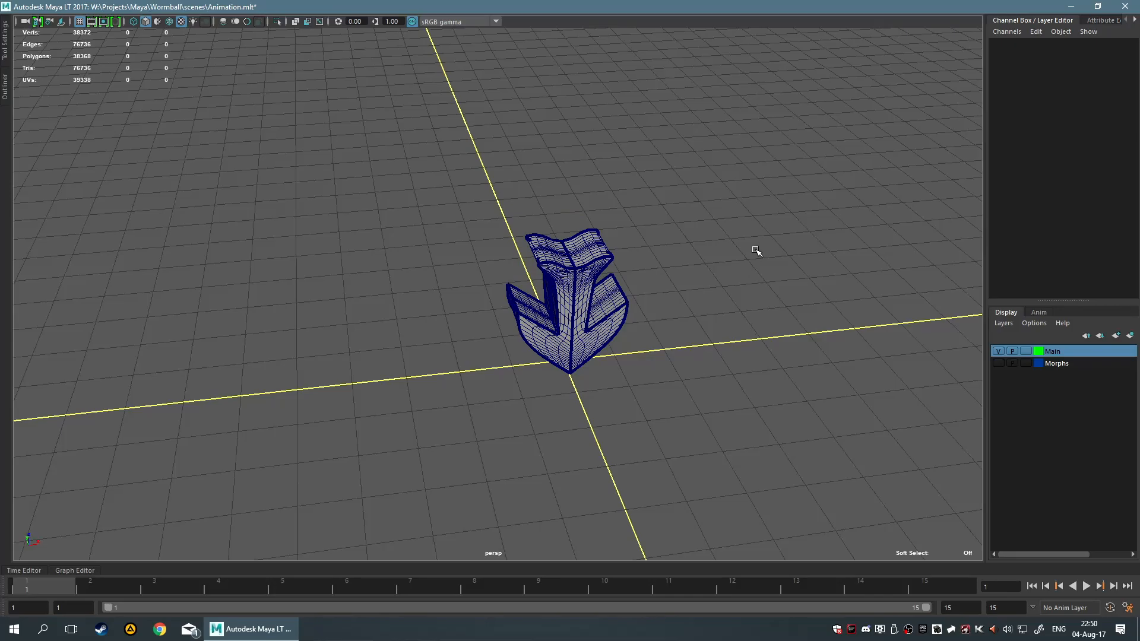
- Select the smoothed arrow and apply a new nonlinear Squash deformer to it
{"action": "left_click", "coordinate": [540, 257]}
{"action": "left_click_drag", "start_coordinate": [685, 283], "coordinate": [674, 282], "text": "alt"}
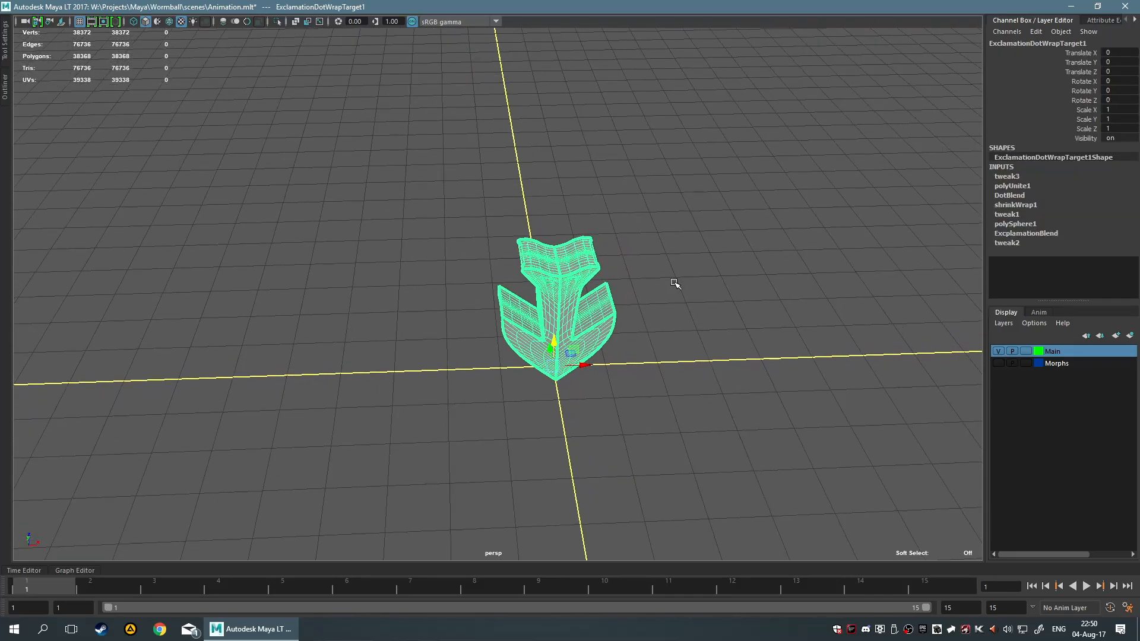
{"action": "mouse_move", "coordinate": [674, 283]}
{"action": "left_mouse_down", "text": "alt"}
{"action": "mouse_move", "coordinate": [674, 257]}
{"action": "mouse_move", "coordinate": [665, 277]}
{"action": "left_mouse_up", "text": "alt"}
{"action": "key", "text": "space"}
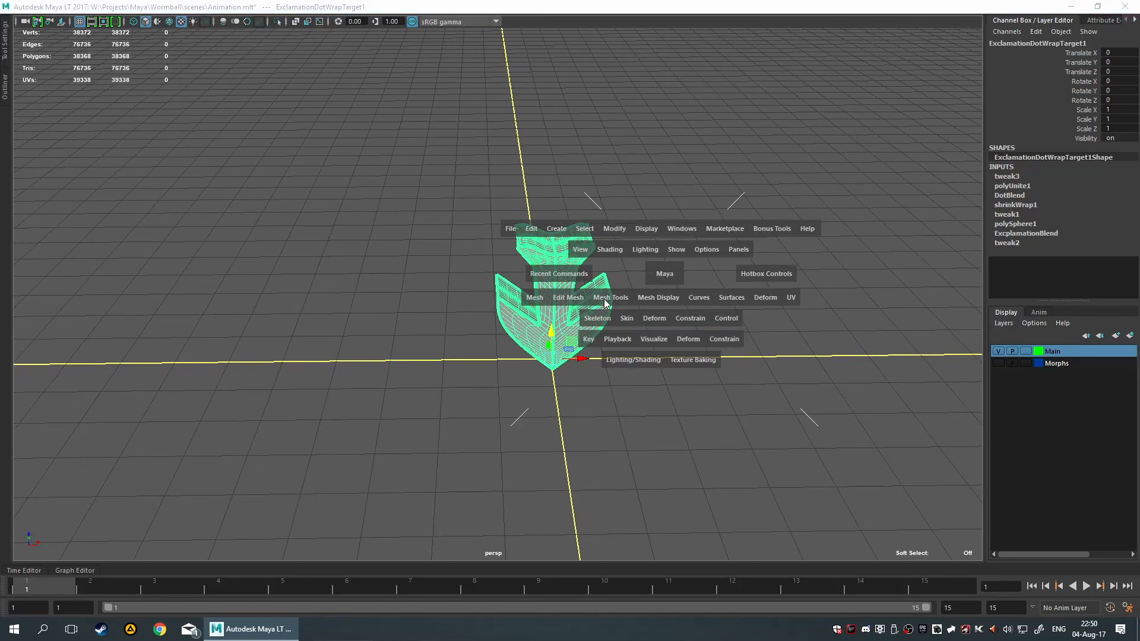
{"action": "left_click", "coordinate": [594, 322]}
{"action": "key", "text": "space"}
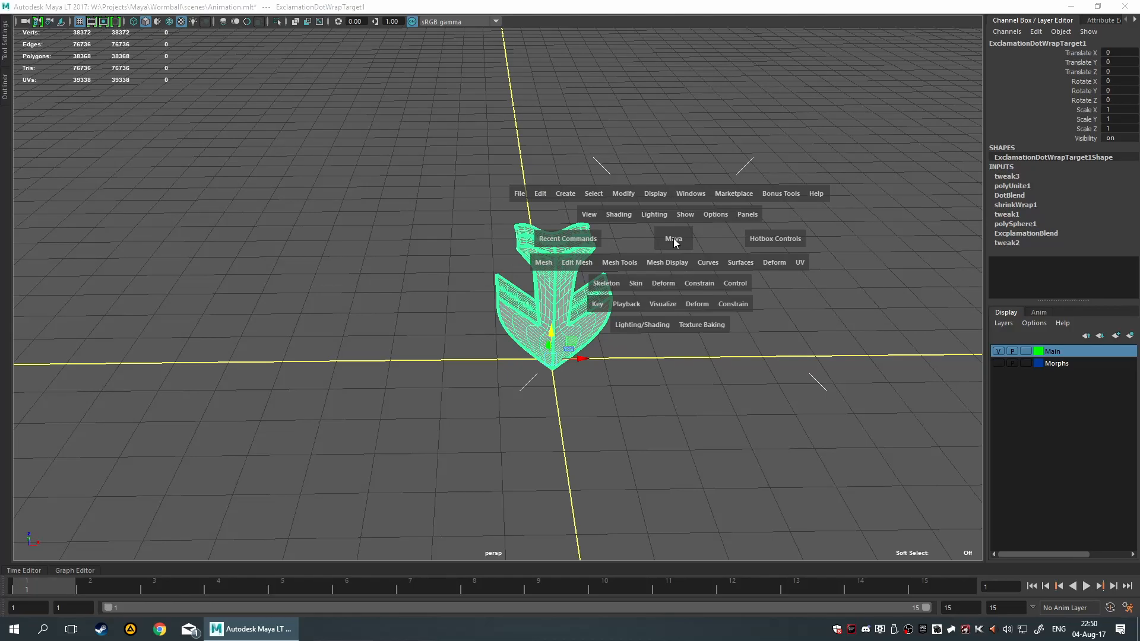
{"action": "left_click", "coordinate": [653, 287]}
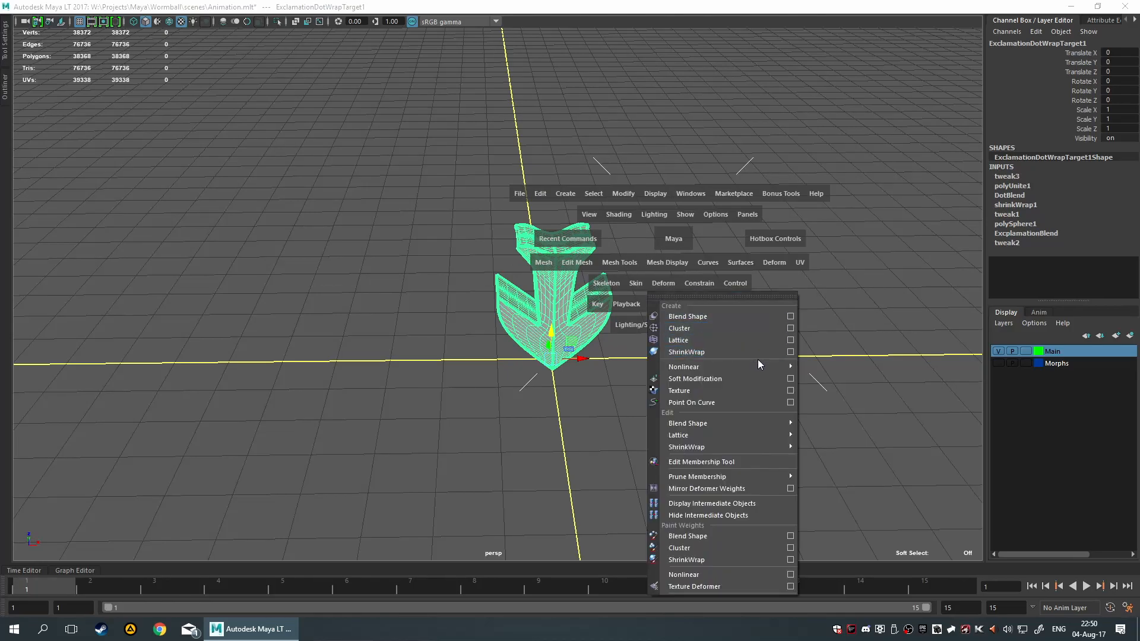
{"action": "mouse_move", "coordinate": [760, 364]}
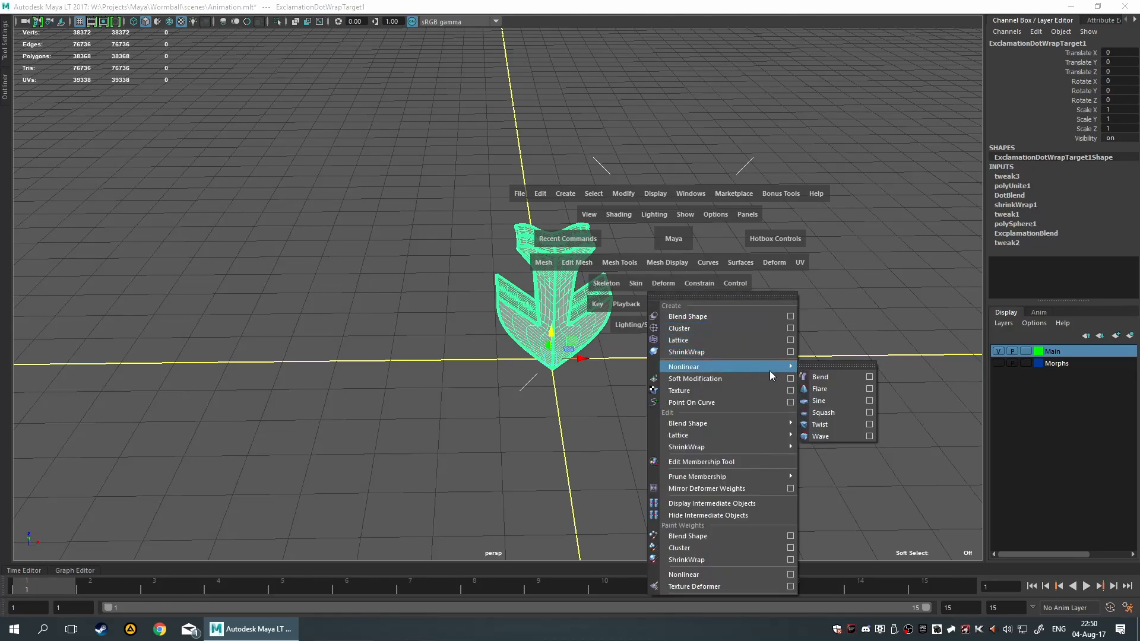
{"action": "left_click", "coordinate": [846, 412]}
- Rotate the squash deformer handle 90 degrees about X so it runs along the arrow's height
{"action": "left_click_drag", "start_coordinate": [723, 289], "coordinate": [616, 286], "text": "alt"}
{"action": "key", "text": "e"}
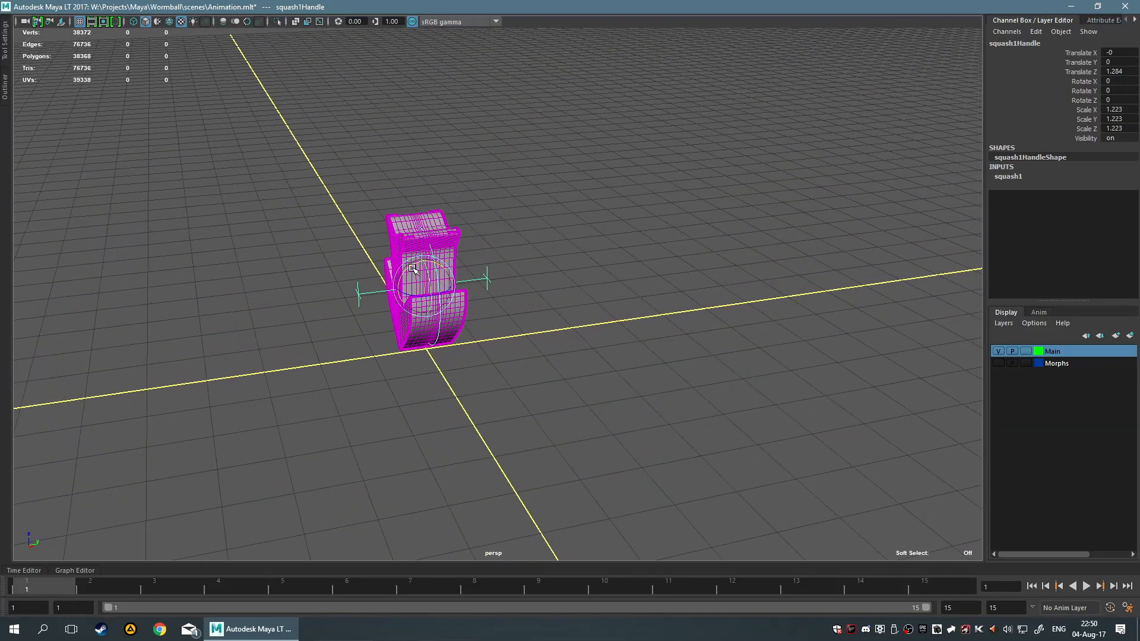
{"action": "left_click_drag", "start_coordinate": [413, 269], "coordinate": [347, 301]}
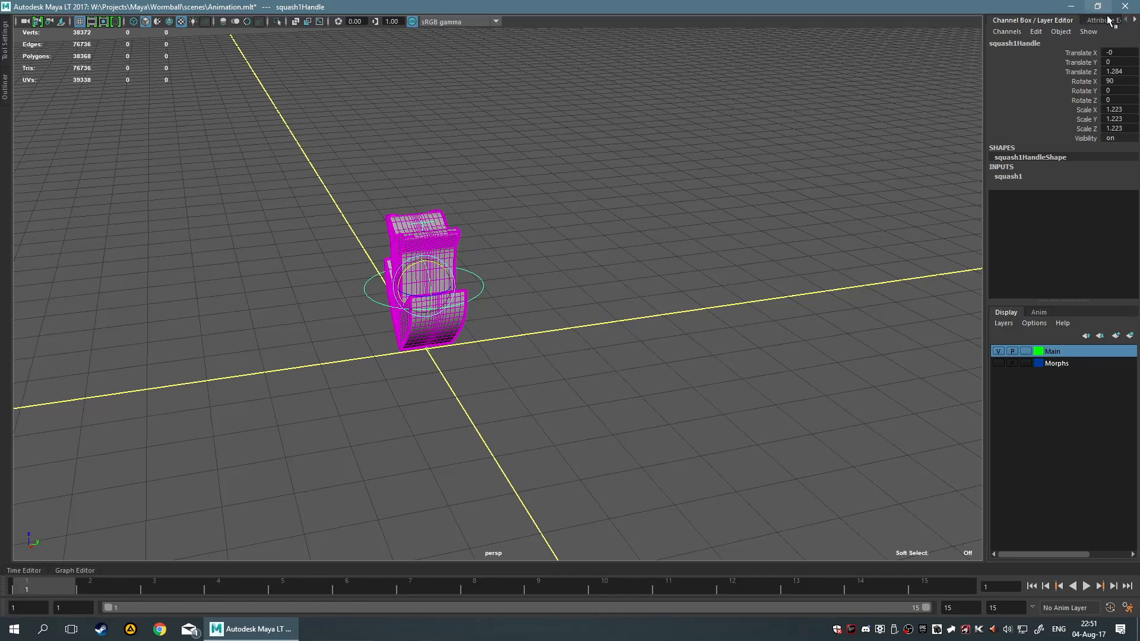
- Set the squash deformer's Factor to -0.3
{"action": "left_click", "coordinate": [1011, 177]}
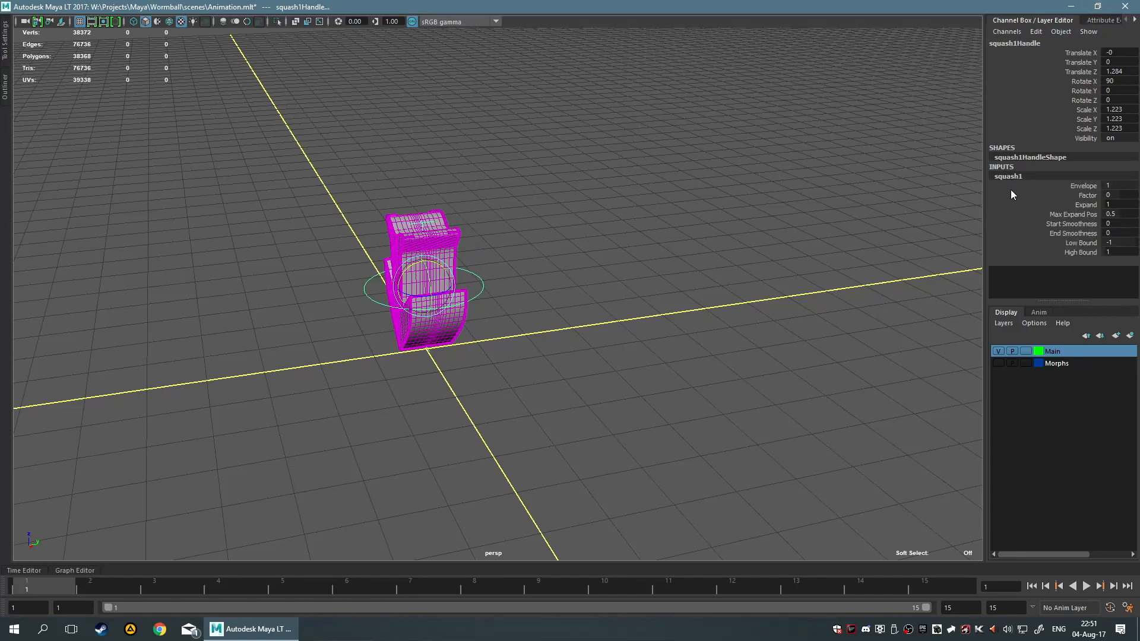
{"action": "left_click", "coordinate": [1071, 196]}
{"action": "mouse_move", "coordinate": [778, 190]}
{"action": "middle_mouse_down"}
{"action": "mouse_move", "coordinate": [798, 189]}
{"action": "mouse_move", "coordinate": [780, 190]}
{"action": "middle_mouse_up"}
{"action": "left_click_drag", "start_coordinate": [775, 165], "coordinate": [765, 174], "text": "alt"}
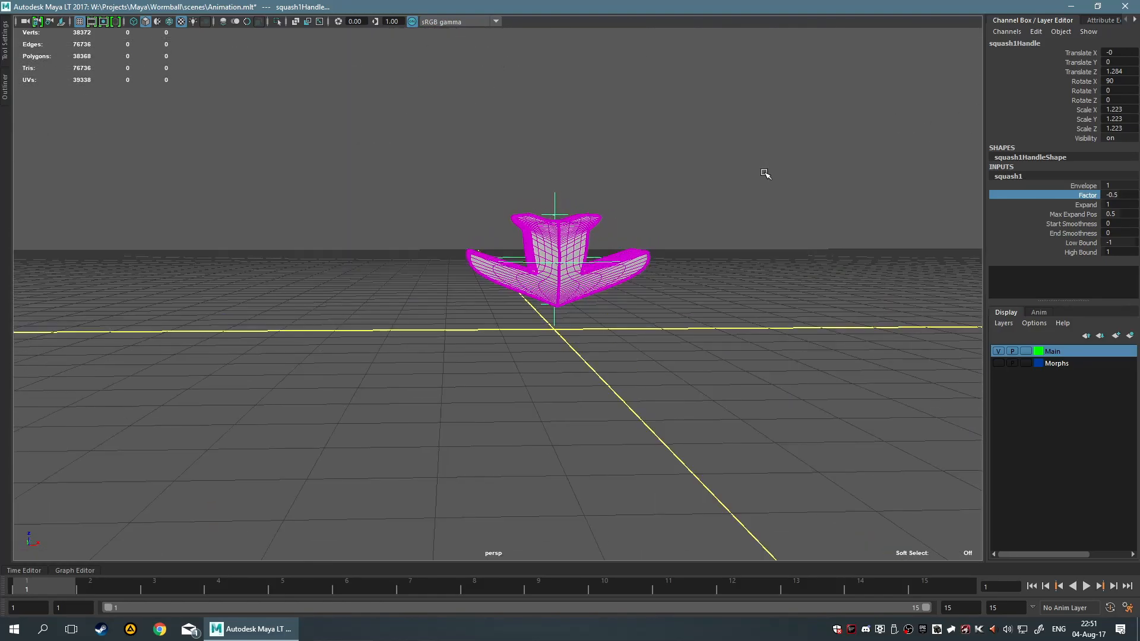
{"action": "key", "text": "ctrl+z"}
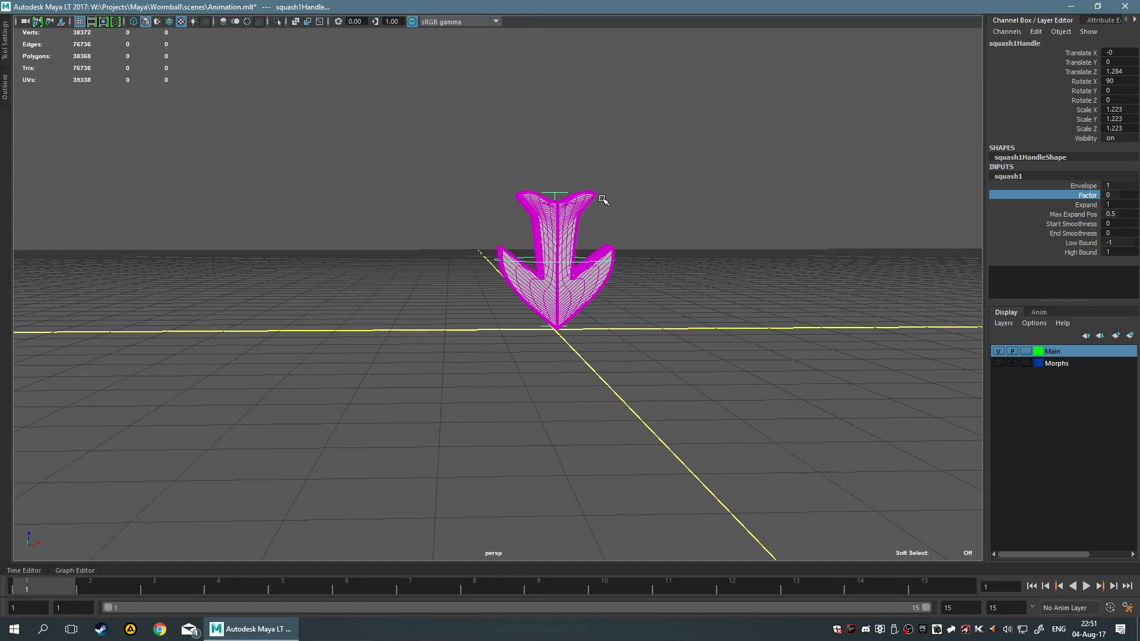
{"action": "middle_click_drag", "start_coordinate": [796, 209], "coordinate": [794, 209]}
- Try lowering the squash handle and the arrow each on its own, undoing each move
{"action": "key", "text": "w"}
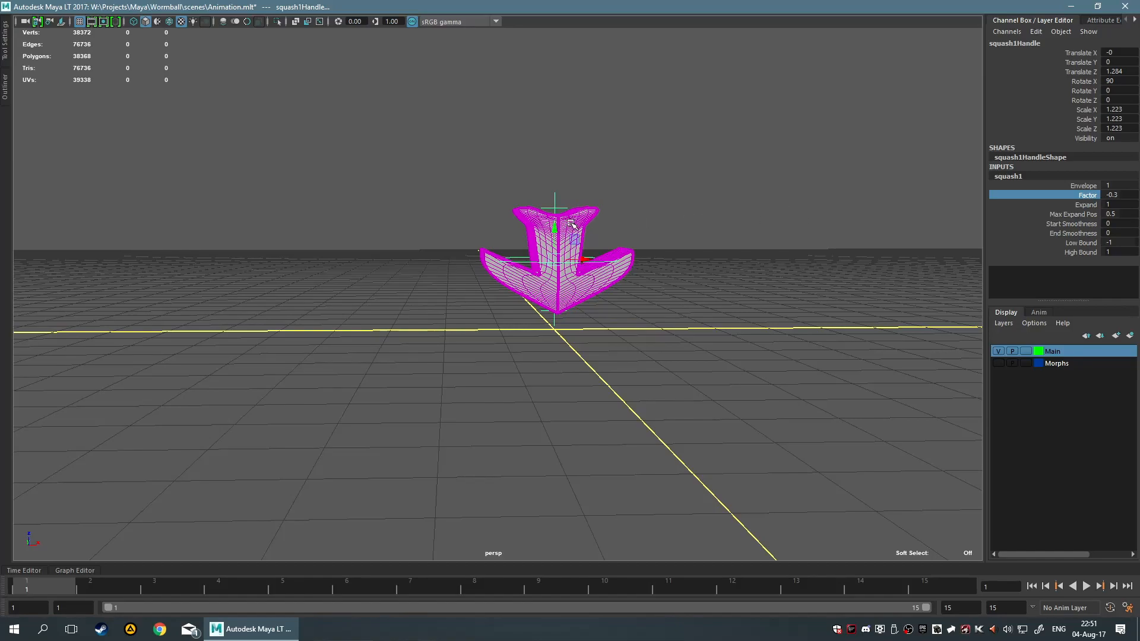
{"action": "left_click_drag", "start_coordinate": [554, 223], "coordinate": [555, 240]}
{"action": "key", "text": "ctrl+z"}
{"action": "left_click", "coordinate": [682, 228]}
{"action": "left_click", "coordinate": [542, 215]}
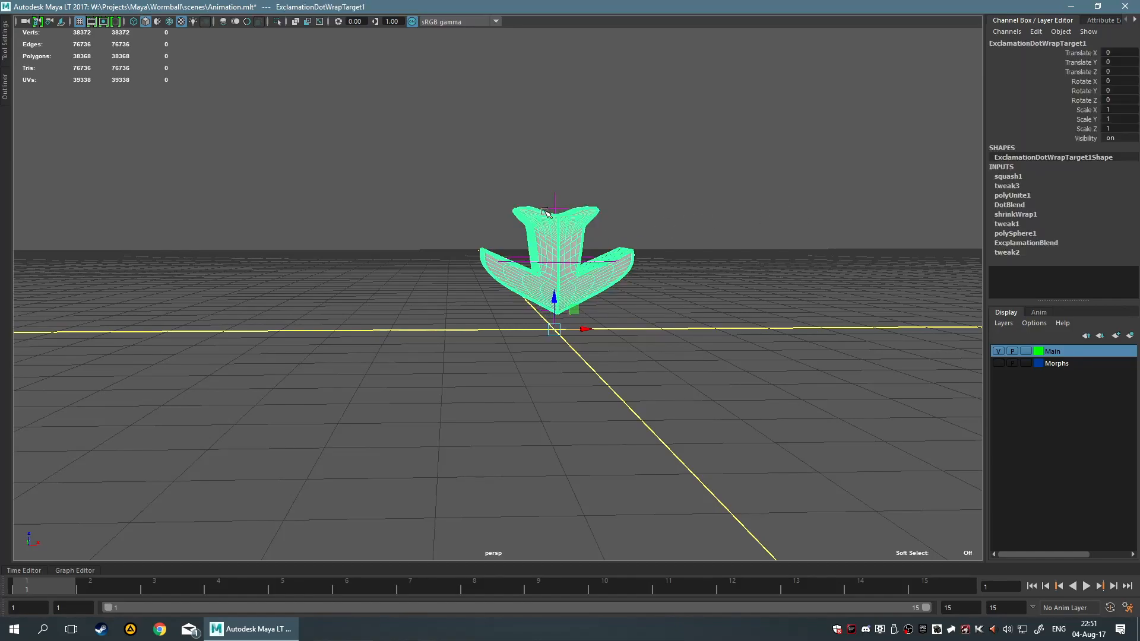
{"action": "left_click_drag", "start_coordinate": [558, 296], "coordinate": [554, 311]}
{"action": "key", "text": "ctrl+z"}
- Select the arrow and squash handle together, lower them until the handle is at Translate Z 1.132, and clear the selection
{"action": "left_click_drag", "start_coordinate": [440, 140], "coordinate": [746, 418]}
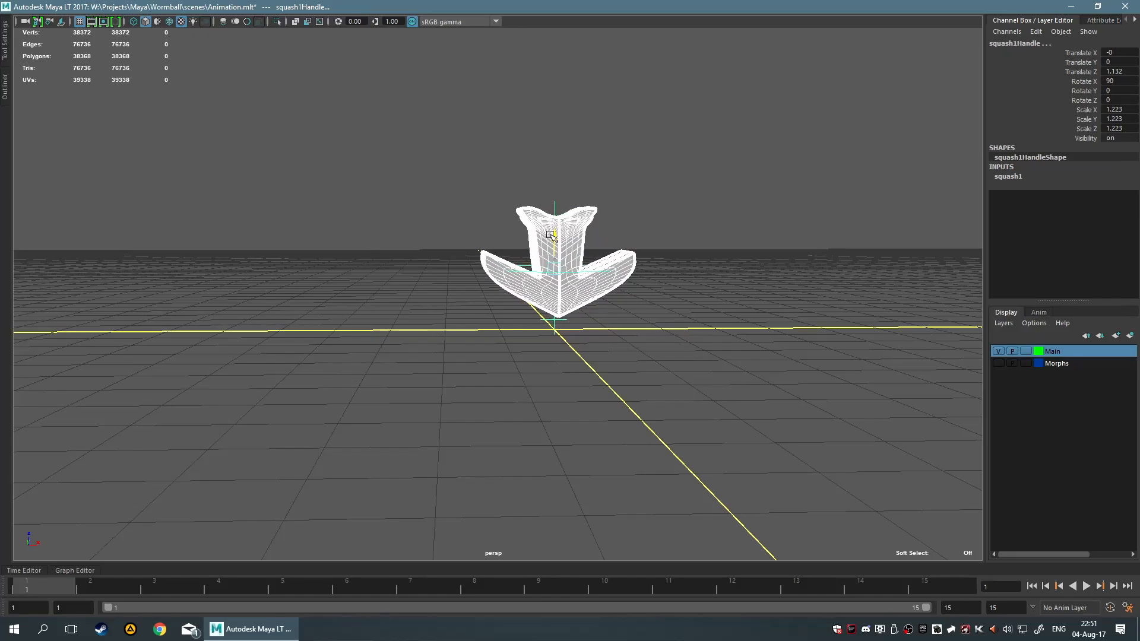
{"action": "left_click", "coordinate": [661, 244]}
{"action": "scroll", "coordinate": [666, 297], "scroll_direction": "up", "scroll_amount": 3}
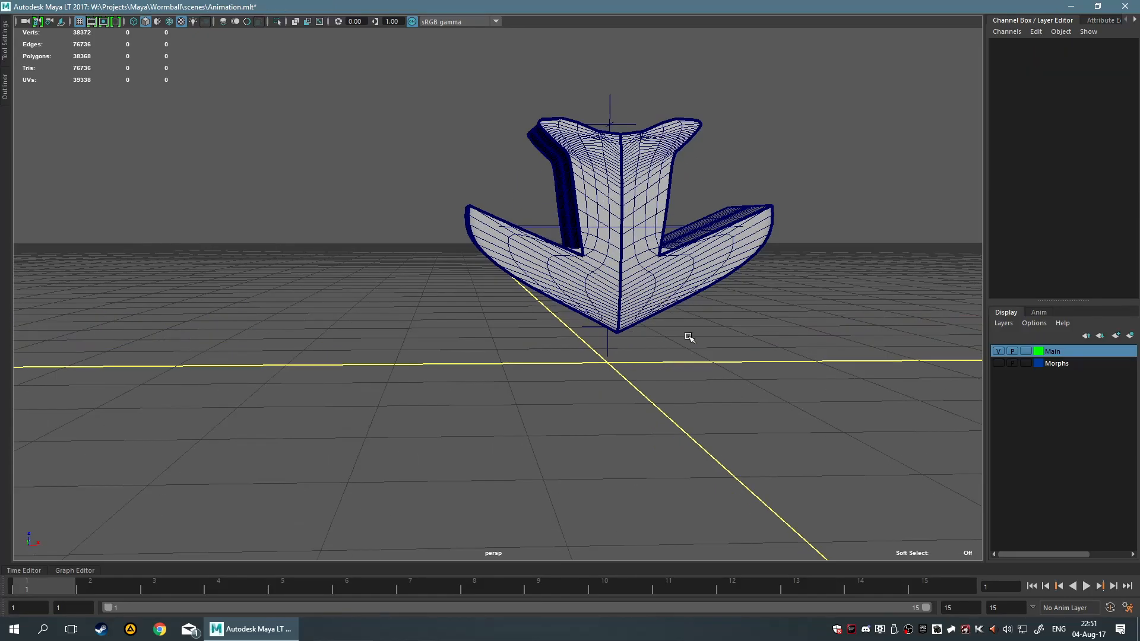
- Lower the squash handle to Translate Z 0.438 and move the arrow slightly down toward the ground grid
{"action": "left_click", "coordinate": [649, 279]}
{"action": "left_click_drag", "start_coordinate": [628, 209], "coordinate": [653, 294]}
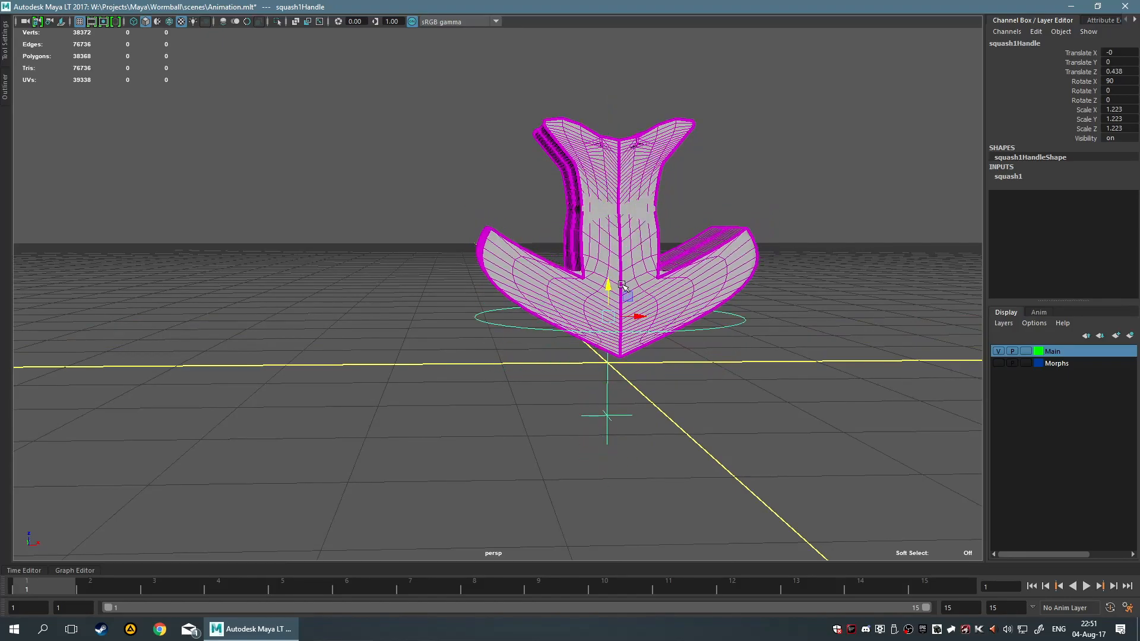
{"action": "left_click", "coordinate": [624, 294]}
{"action": "left_click_drag", "start_coordinate": [610, 332], "coordinate": [605, 353]}
{"action": "mouse_move", "coordinate": [763, 378]}
{"action": "left_mouse_down", "text": "alt"}
{"action": "mouse_move", "coordinate": [754, 373]}
{"action": "mouse_move", "coordinate": [755, 384]}
{"action": "left_mouse_up", "text": "alt"}
- Raise the squash handle to Translate Z 1.227 and lower the arrow to Translate Z -0.311
{"action": "left_click", "coordinate": [618, 401]}
{"action": "left_click", "coordinate": [611, 411]}
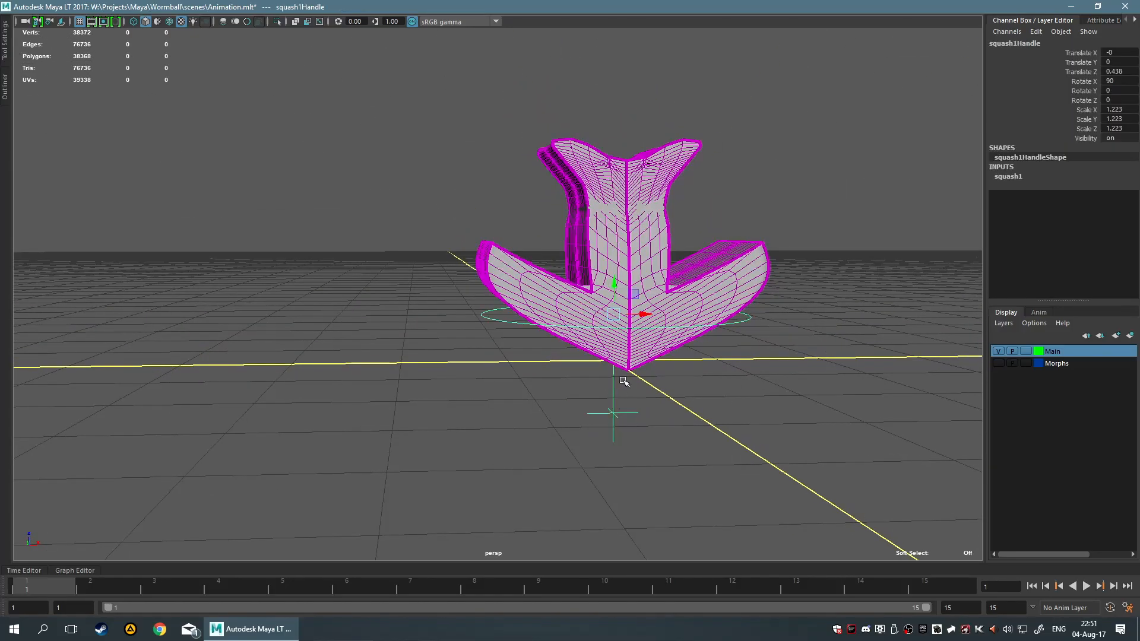
{"action": "left_click_drag", "start_coordinate": [612, 281], "coordinate": [620, 195]}
{"action": "left_click_drag", "start_coordinate": [804, 329], "coordinate": [701, 317], "text": "alt"}
{"action": "left_click", "coordinate": [567, 284]}
{"action": "mouse_move", "coordinate": [508, 355]}
{"action": "left_mouse_down"}
{"action": "mouse_move", "coordinate": [508, 380]}
{"action": "mouse_move", "coordinate": [509, 359]}
{"action": "left_mouse_up"}
{"action": "left_click_drag", "start_coordinate": [432, 193], "coordinate": [467, 253]}
{"action": "left_click_drag", "start_coordinate": [619, 268], "coordinate": [776, 284], "text": "alt"}
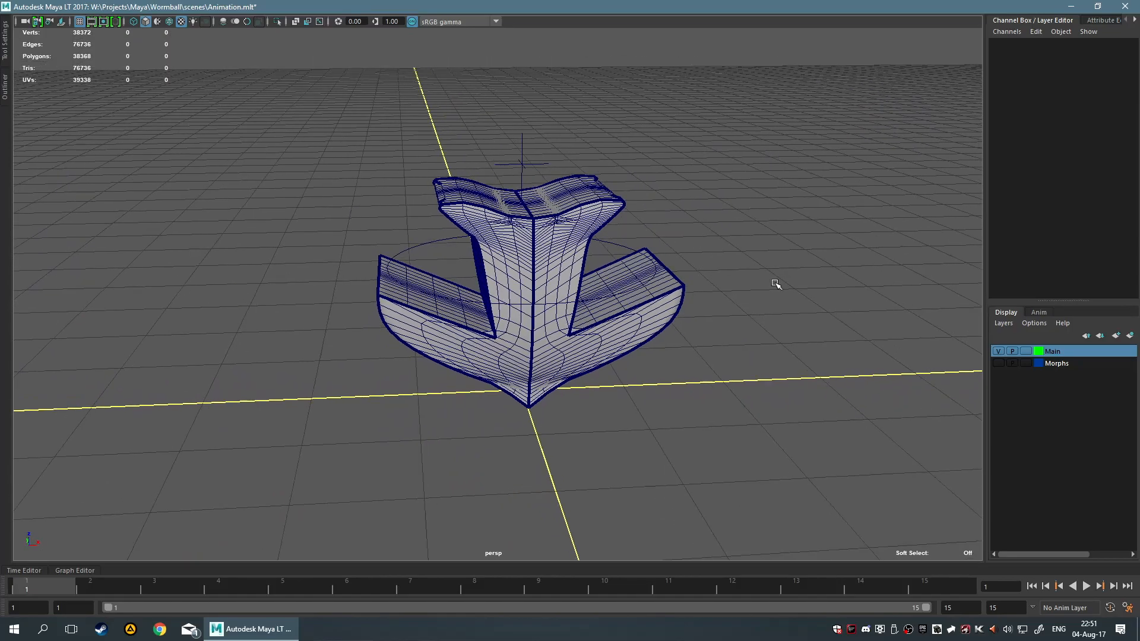
- Set the squash deformer's Expand to 0.1 and its Envelope to 0.9
{"action": "left_click", "coordinate": [525, 167]}
{"action": "left_click", "coordinate": [1017, 176]}
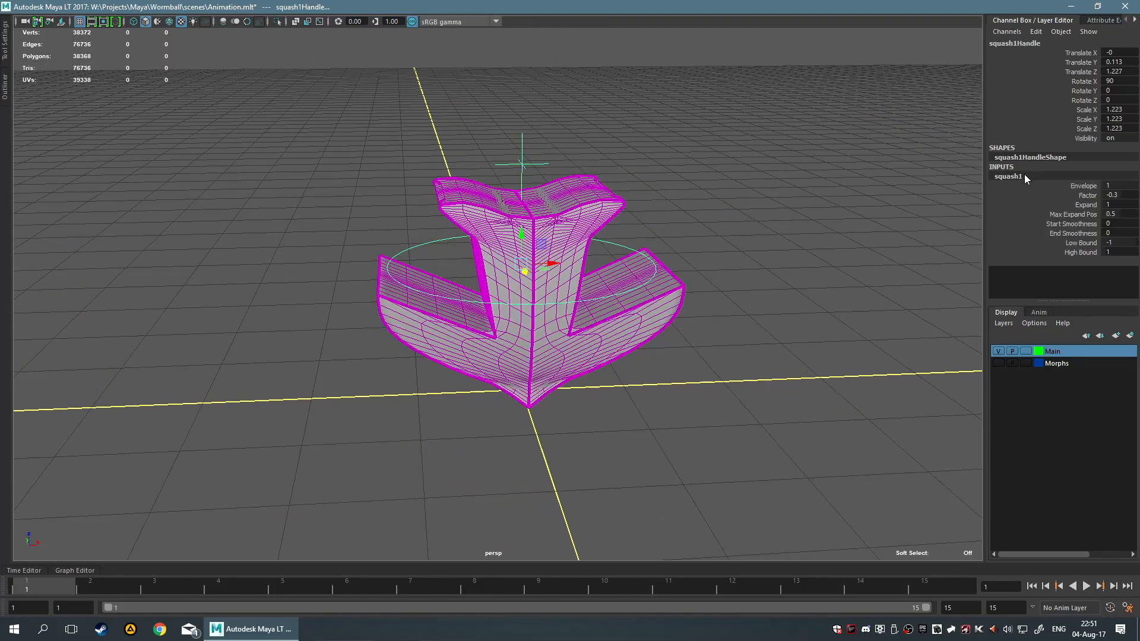
{"action": "left_click", "coordinate": [1084, 205]}
{"action": "middle_click_drag", "start_coordinate": [893, 197], "coordinate": [833, 191]}
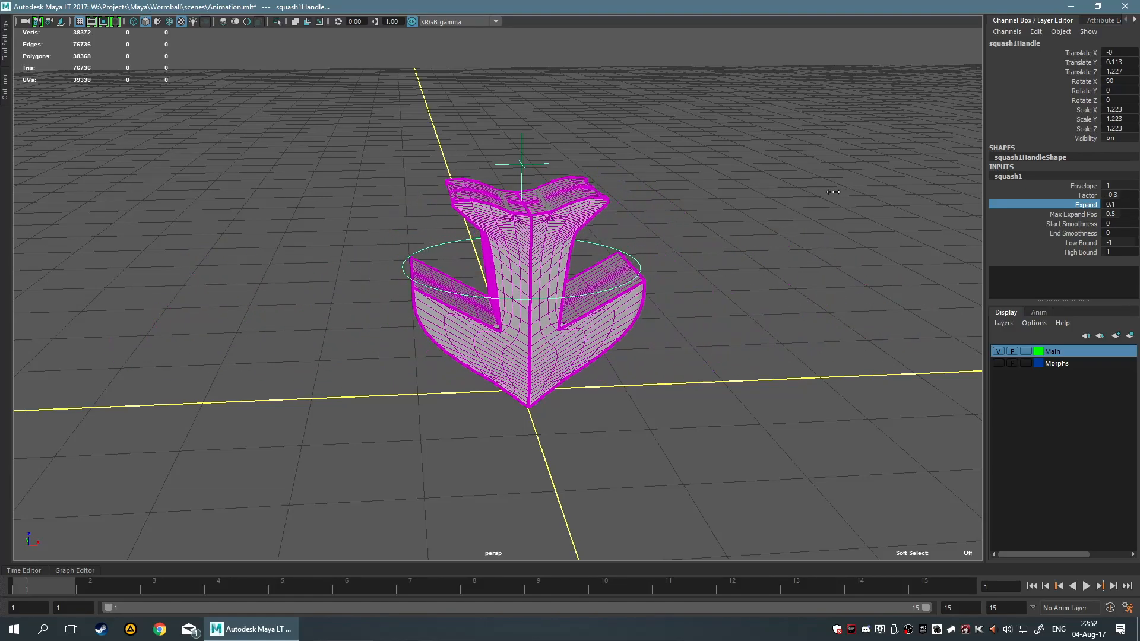
{"action": "left_click", "coordinate": [1088, 185]}
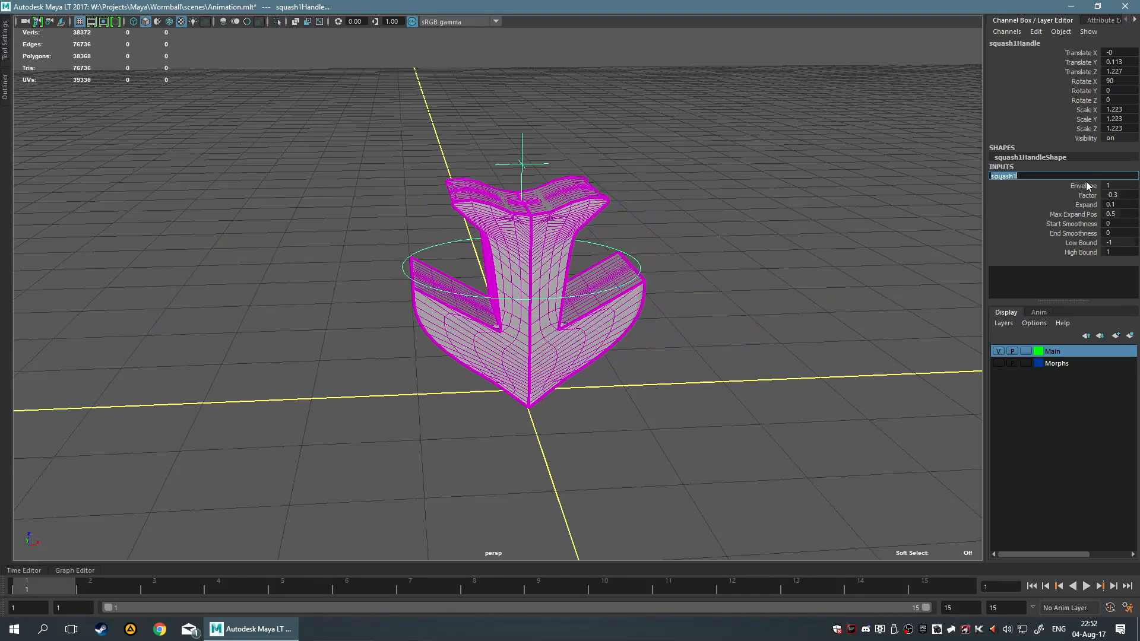
{"action": "middle_click_drag", "start_coordinate": [836, 200], "coordinate": [836, 201]}
{"action": "mouse_move", "coordinate": [838, 202]}
{"action": "left_mouse_down", "text": "alt"}
{"action": "mouse_move", "coordinate": [840, 182]}
{"action": "mouse_move", "coordinate": [847, 196]}
{"action": "left_mouse_up", "text": "alt"}
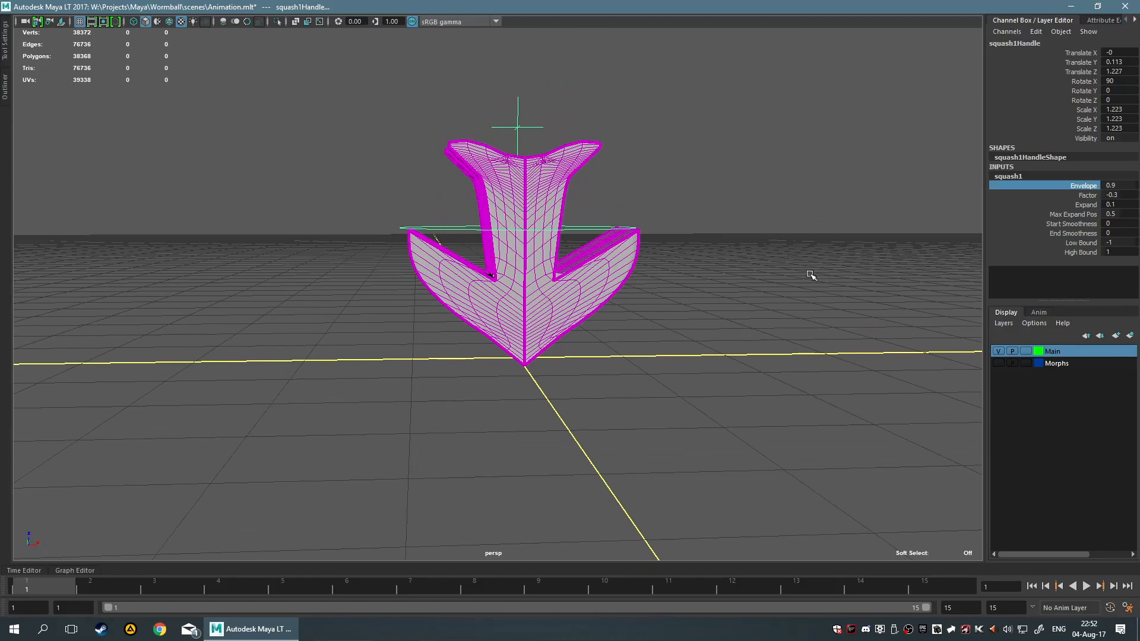
- Select the arrow and play the animation to examine how the morph behaves with the squash deformer
{"action": "left_click", "coordinate": [810, 271]}
{"action": "left_click", "coordinate": [526, 327]}
{"action": "scroll", "coordinate": [694, 334], "scroll_direction": "down", "scroll_amount": 4}
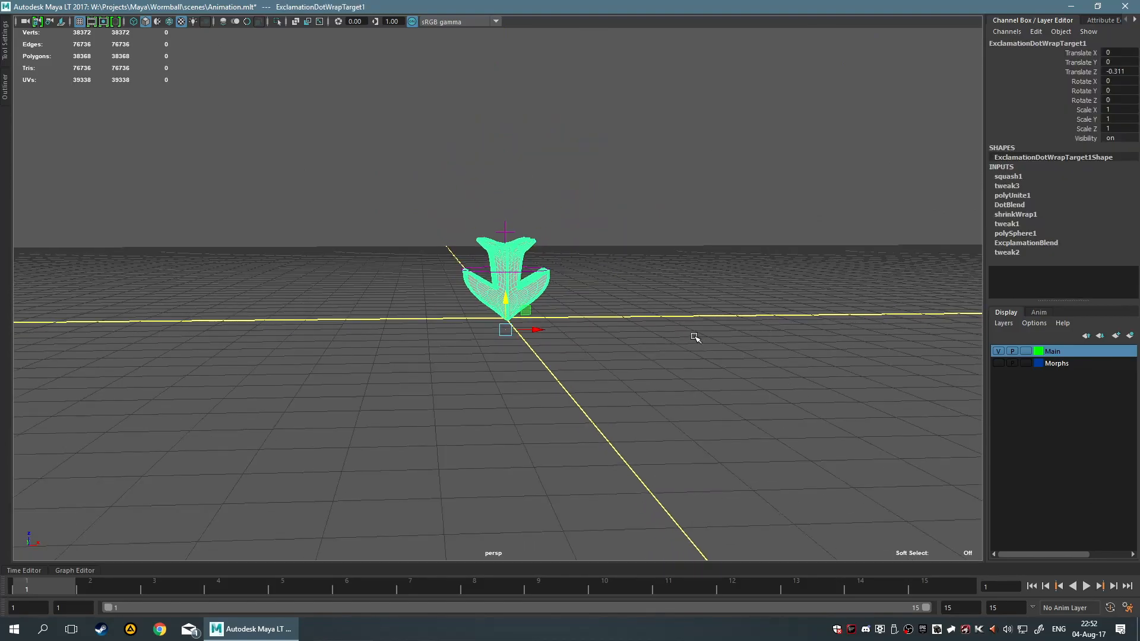
{"action": "scroll", "coordinate": [683, 333], "scroll_direction": "down", "scroll_amount": 2}
{"action": "scroll", "coordinate": [653, 368], "scroll_direction": "down", "scroll_amount": 2}
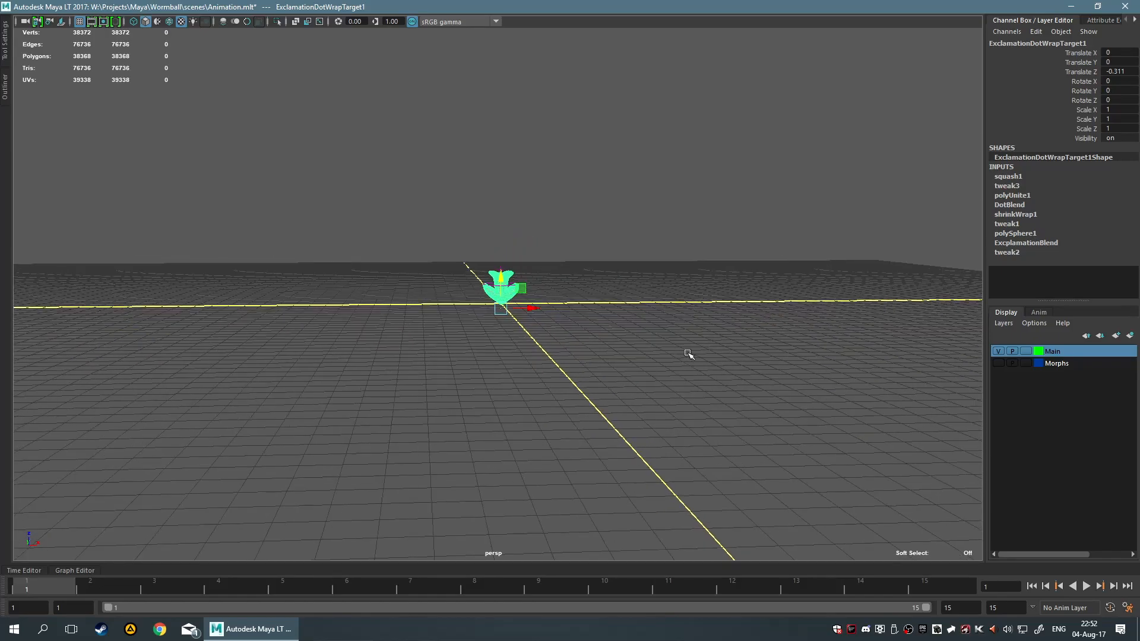
{"action": "scroll", "coordinate": [688, 355], "scroll_direction": "up", "scroll_amount": 3}
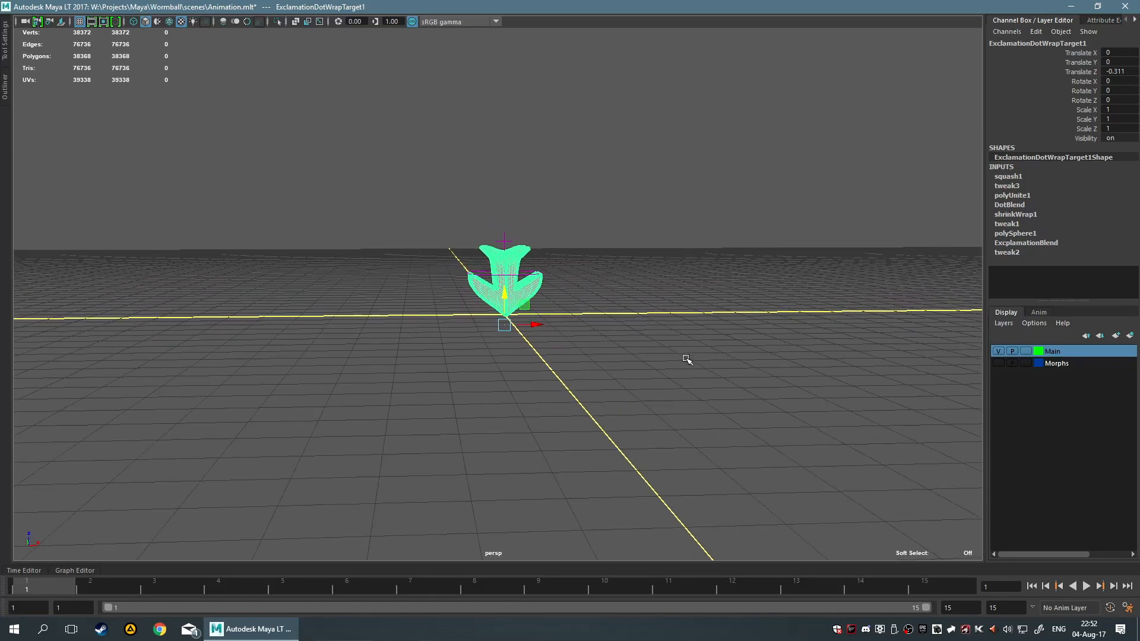
{"action": "left_click", "coordinate": [1086, 588]}
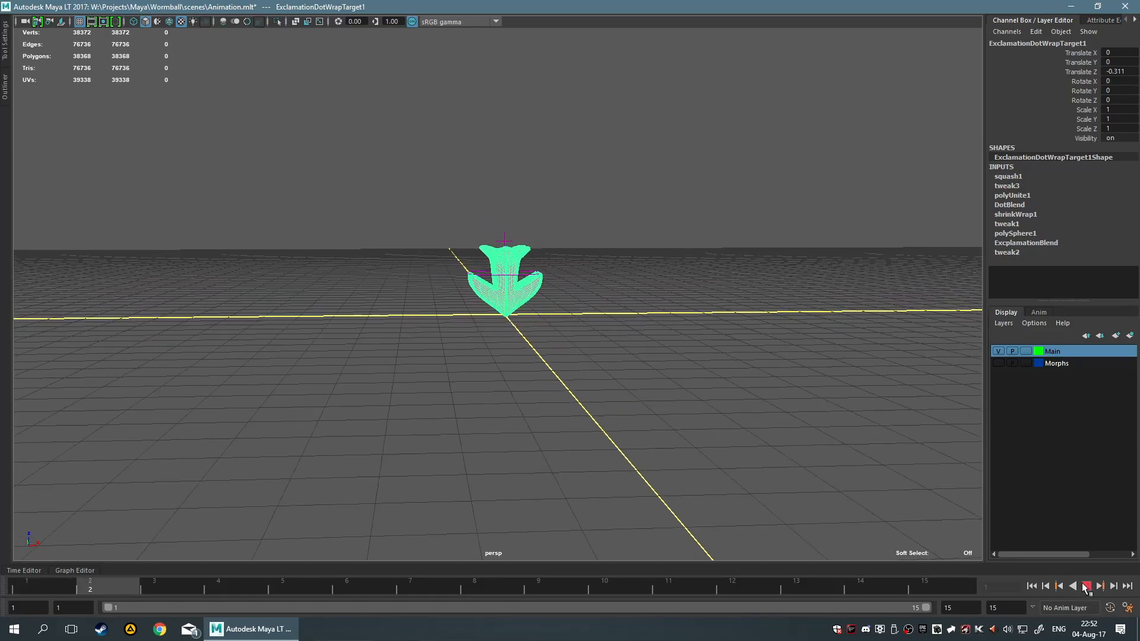
{"action": "scroll", "coordinate": [689, 389], "scroll_direction": "down", "scroll_amount": 2}
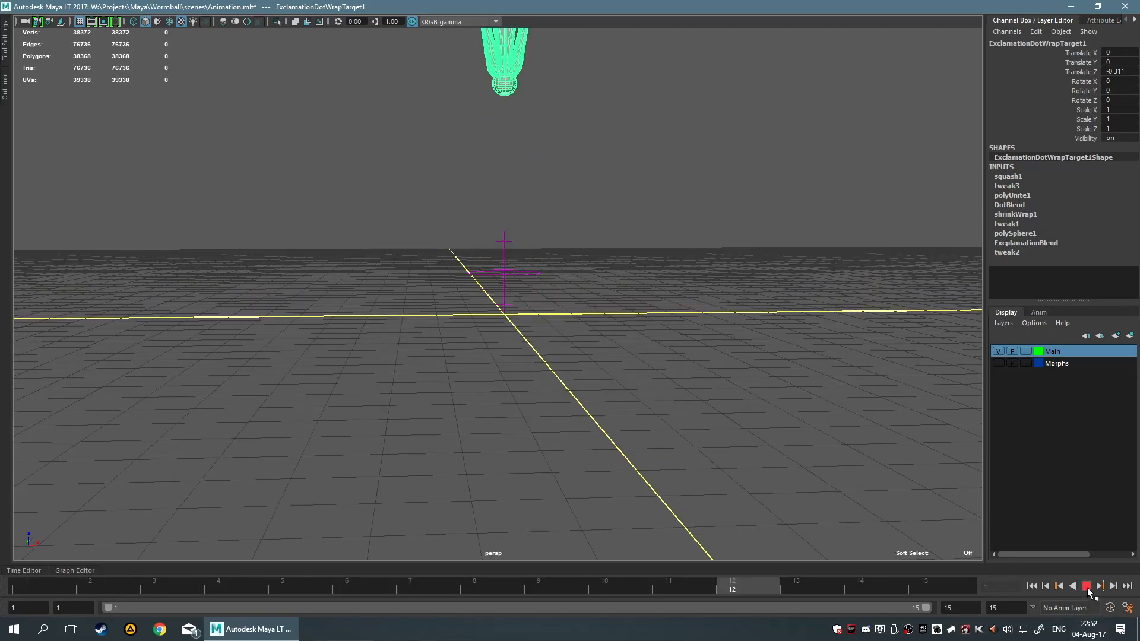
{"action": "left_click", "coordinate": [1087, 587]}
- Reselect the arrow, scrub through the opening frames, and return to frame 1
{"action": "left_click", "coordinate": [570, 453]}
{"action": "left_click", "coordinate": [493, 255]}
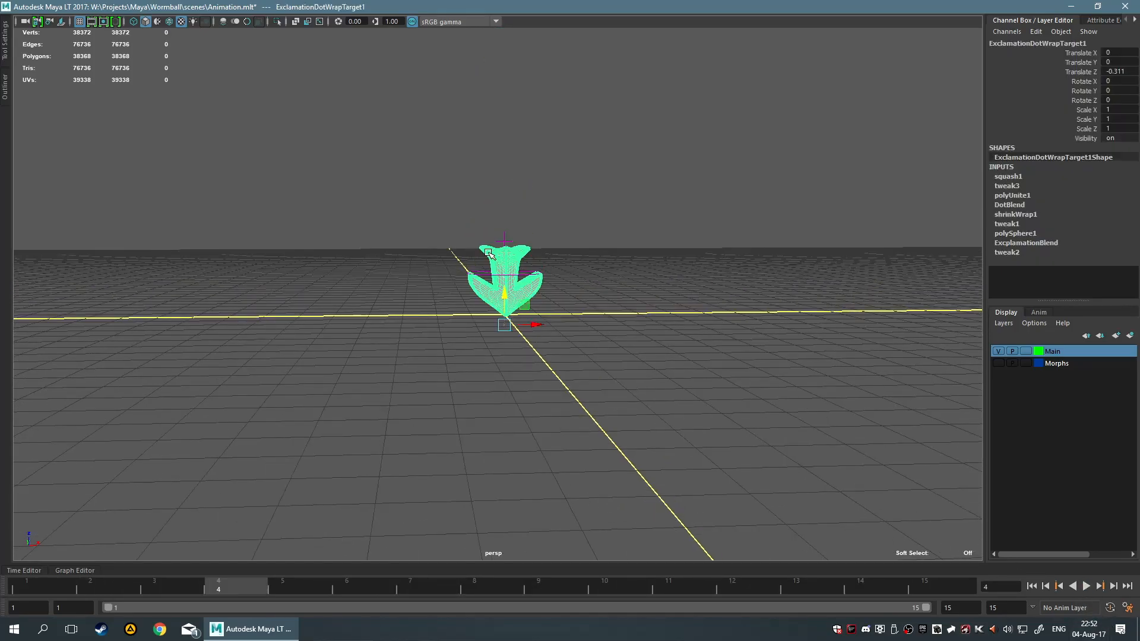
{"action": "left_click", "coordinate": [27, 587]}
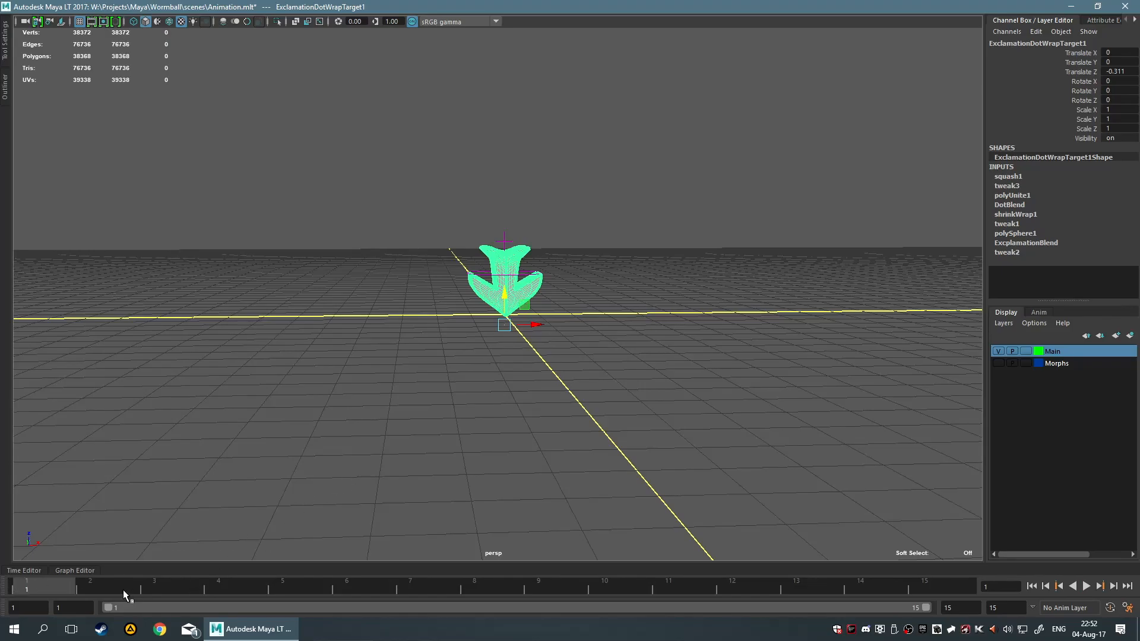
{"action": "left_click_drag", "start_coordinate": [156, 587], "coordinate": [21, 580]}
{"action": "scroll", "coordinate": [463, 378], "scroll_direction": "up", "scroll_amount": 3}
{"action": "scroll", "coordinate": [463, 378], "scroll_direction": "up", "scroll_amount": 2}
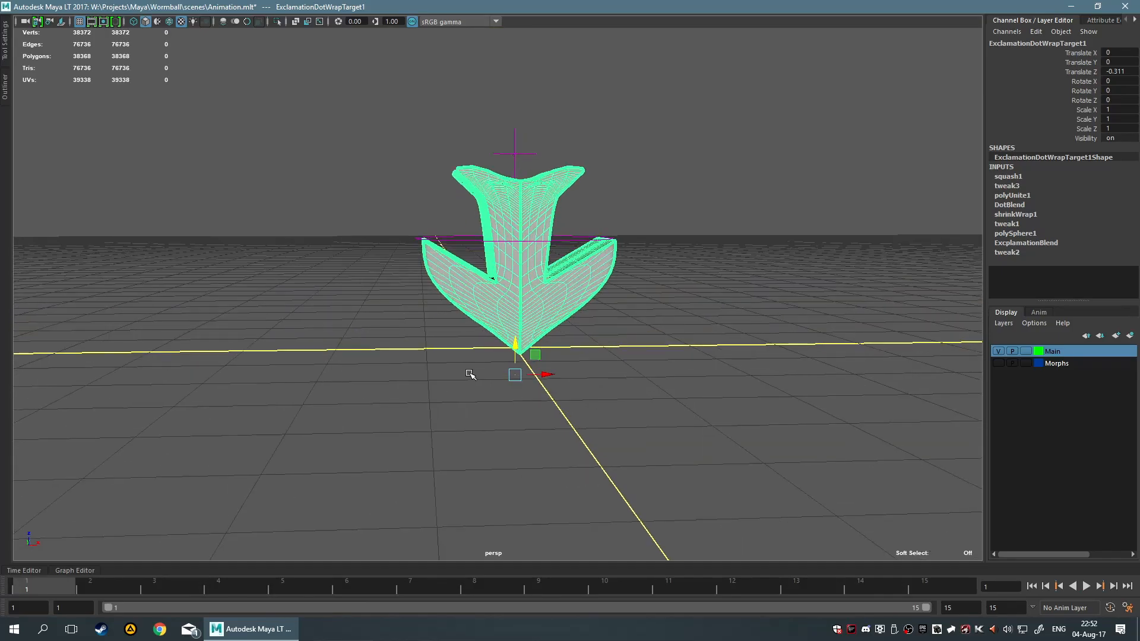
- Set the squash deformer's Factor to -1.3 and clear the selection
{"action": "left_click", "coordinate": [448, 245]}
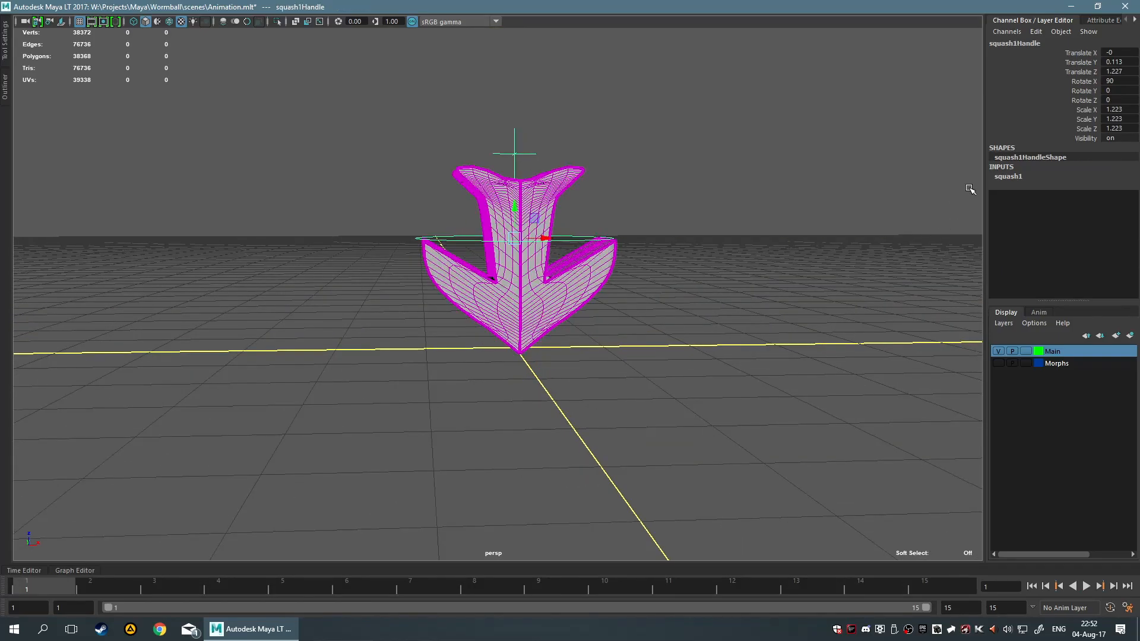
{"action": "left_click", "coordinate": [1009, 177]}
{"action": "left_click", "coordinate": [1088, 195]}
{"action": "middle_click_drag", "start_coordinate": [852, 222], "coordinate": [842, 223]}
{"action": "left_click", "coordinate": [843, 228]}
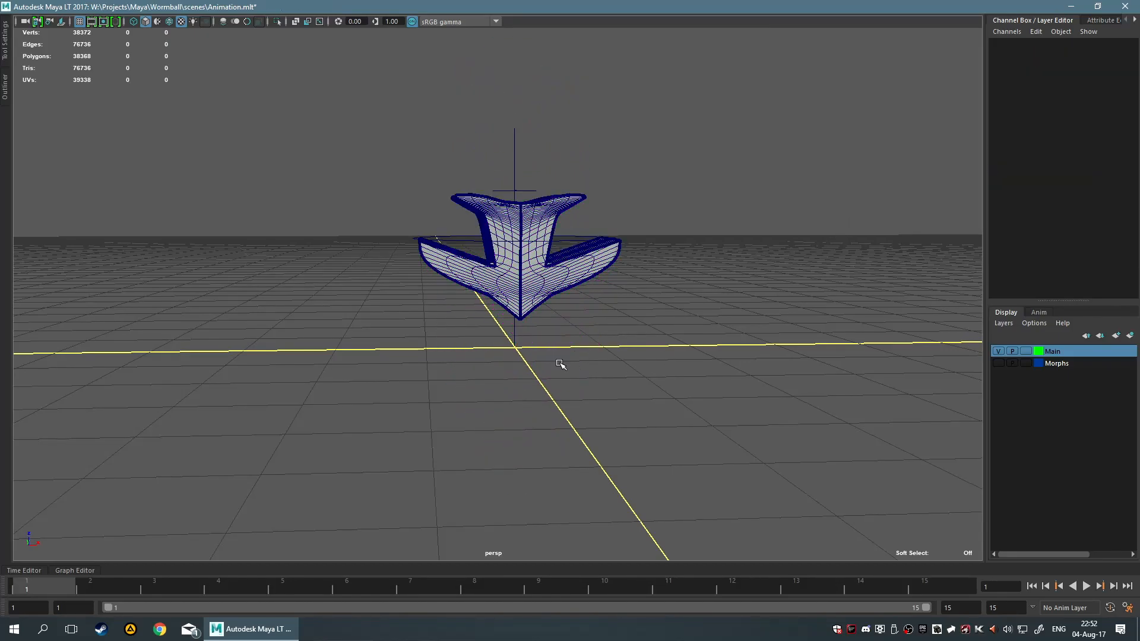
- Lower the flattened arrow toward the ground and lower the squash handle to Translate Z 0.701
{"action": "left_click", "coordinate": [491, 293]}
{"action": "left_click_drag", "start_coordinate": [514, 346], "coordinate": [515, 380]}
{"action": "left_click", "coordinate": [441, 241]}
{"action": "left_click", "coordinate": [441, 241]}
{"action": "left_click_drag", "start_coordinate": [522, 214], "coordinate": [657, 222]}
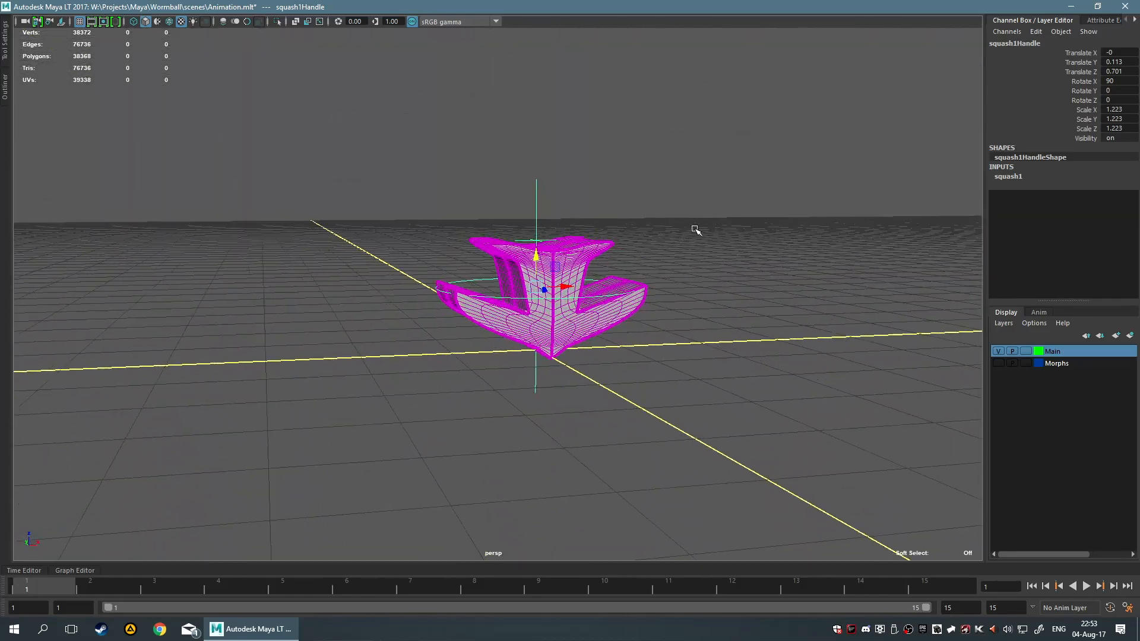
- Reset the squash deformer's Factor to -0.3 and clear the selection
{"action": "scroll", "coordinate": [704, 246], "scroll_direction": "down", "scroll_amount": 5}
{"action": "left_click", "coordinate": [1008, 177]}
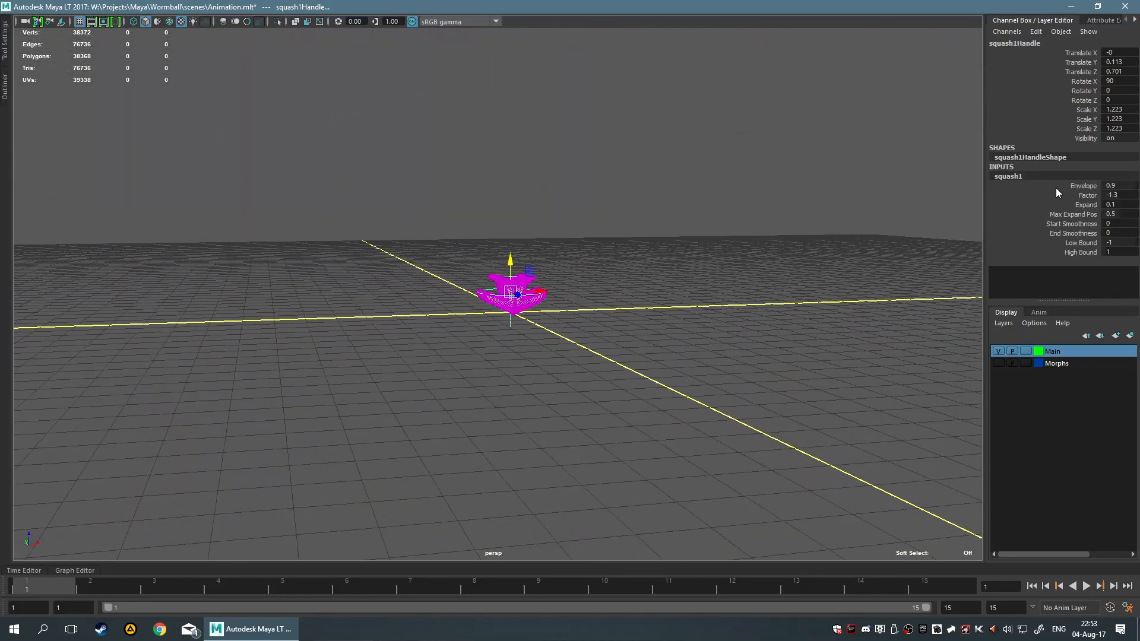
{"action": "left_click", "coordinate": [1084, 195]}
{"action": "middle_click_drag", "start_coordinate": [846, 204], "coordinate": [854, 203]}
{"action": "left_click", "coordinate": [788, 239]}
- Select the arrow and squash handle together and reposition them vertically, bringing the arrow to Translate Z -0.302
{"action": "scroll", "coordinate": [788, 240], "scroll_direction": "up", "scroll_amount": 5}
{"action": "left_click_drag", "start_coordinate": [789, 245], "coordinate": [774, 240], "text": "alt"}
{"action": "left_click_drag", "start_coordinate": [374, 172], "coordinate": [742, 475]}
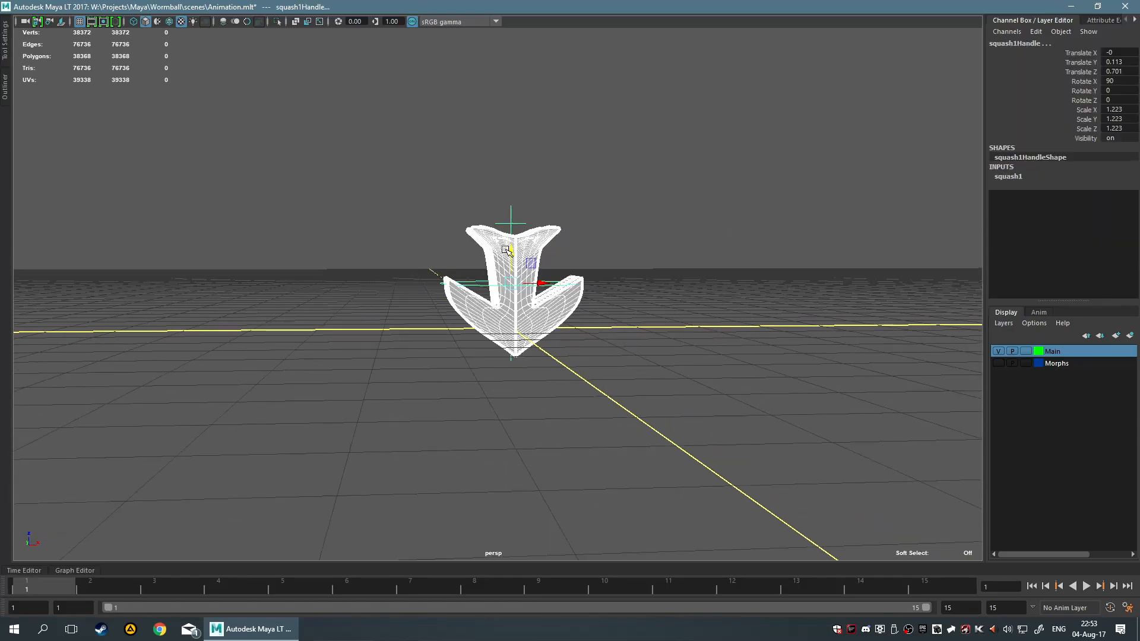
{"action": "left_click_drag", "start_coordinate": [504, 255], "coordinate": [674, 245]}
{"action": "left_click", "coordinate": [550, 312], "text": "shift"}
{"action": "key", "text": "w"}
{"action": "left_click_drag", "start_coordinate": [509, 339], "coordinate": [511, 316]}
{"action": "left_click_drag", "start_coordinate": [758, 310], "coordinate": [717, 303], "text": "alt"}
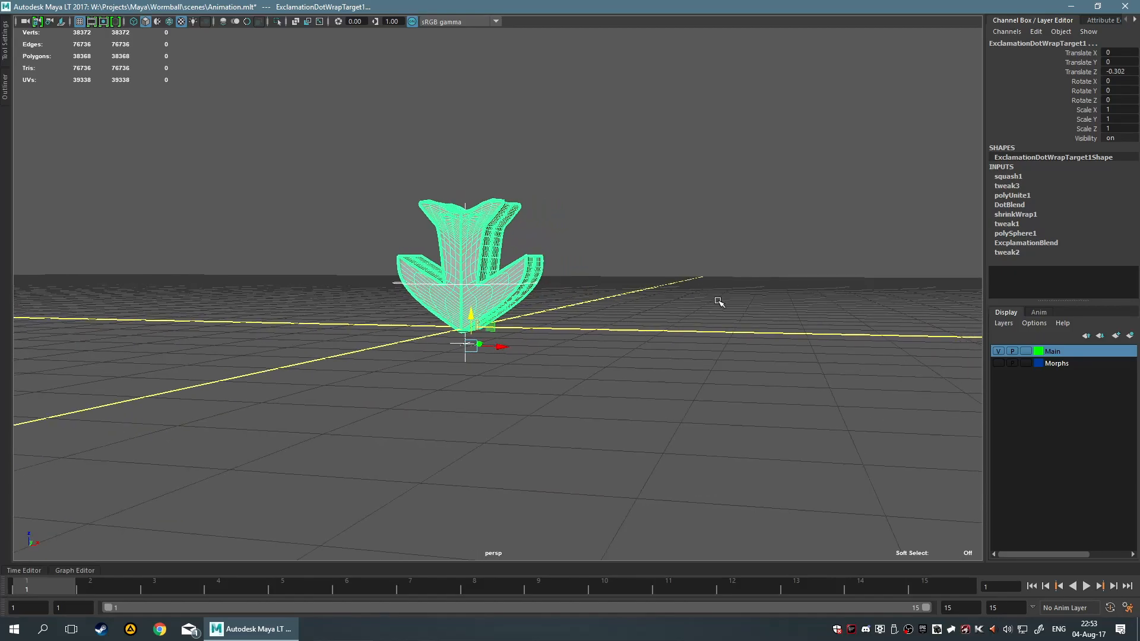
{"action": "left_click", "coordinate": [710, 300]}
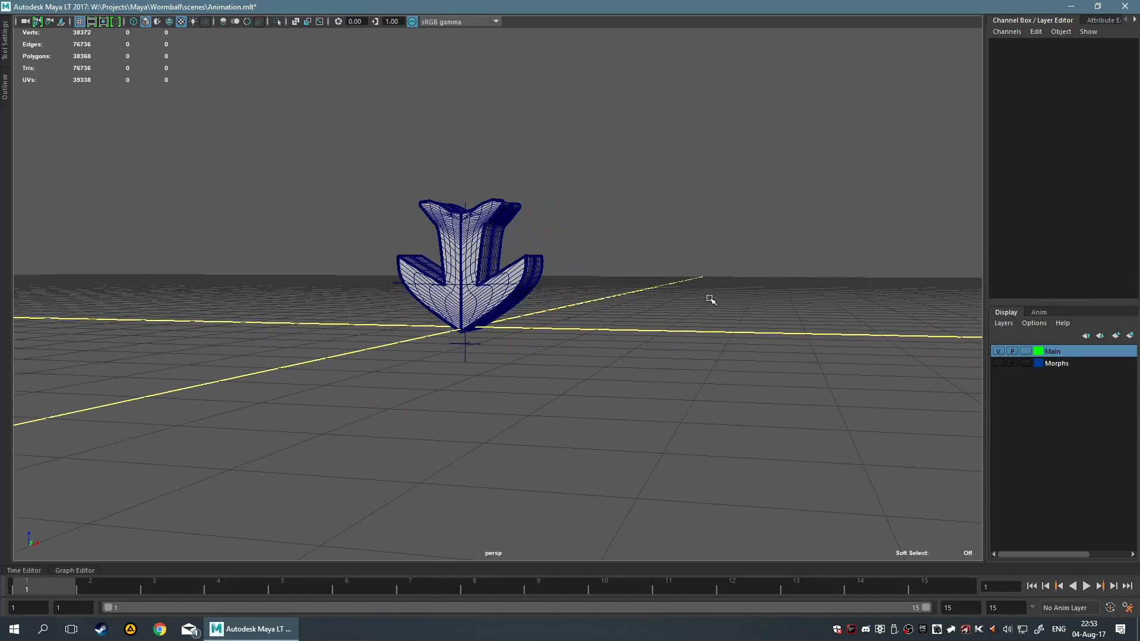
- Select the arrow and key all its transform channels at frame 1
{"action": "left_click_drag", "start_coordinate": [679, 323], "coordinate": [608, 380], "text": "alt"}
{"action": "left_click", "coordinate": [514, 344]}
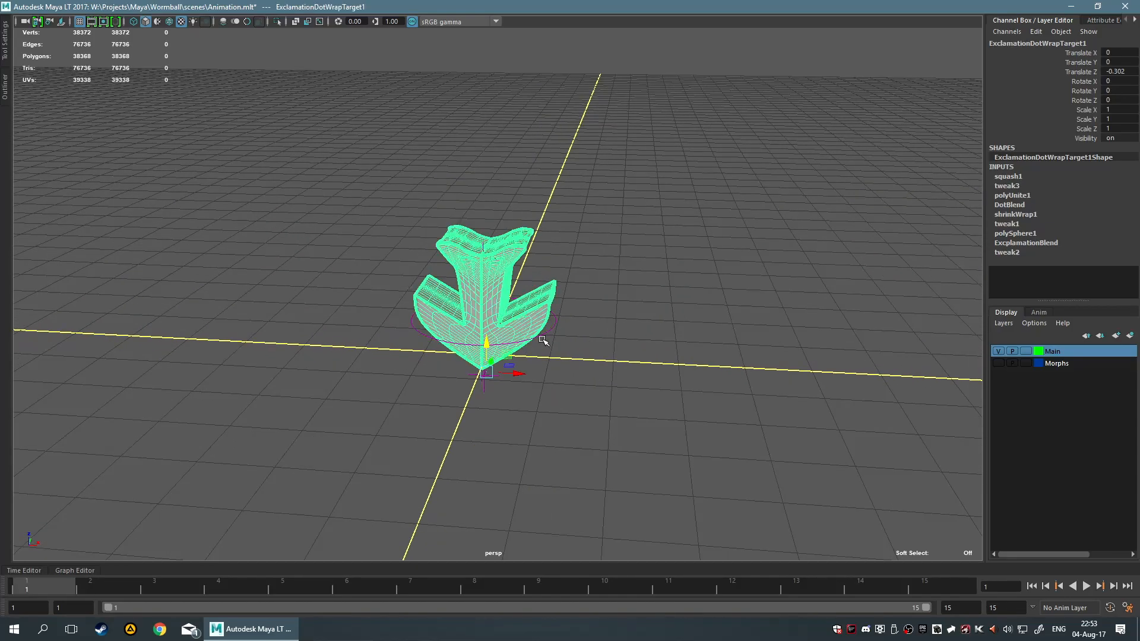
{"action": "key", "text": "s"}
{"action": "scroll", "coordinate": [611, 429], "scroll_direction": "down", "scroll_amount": 2}
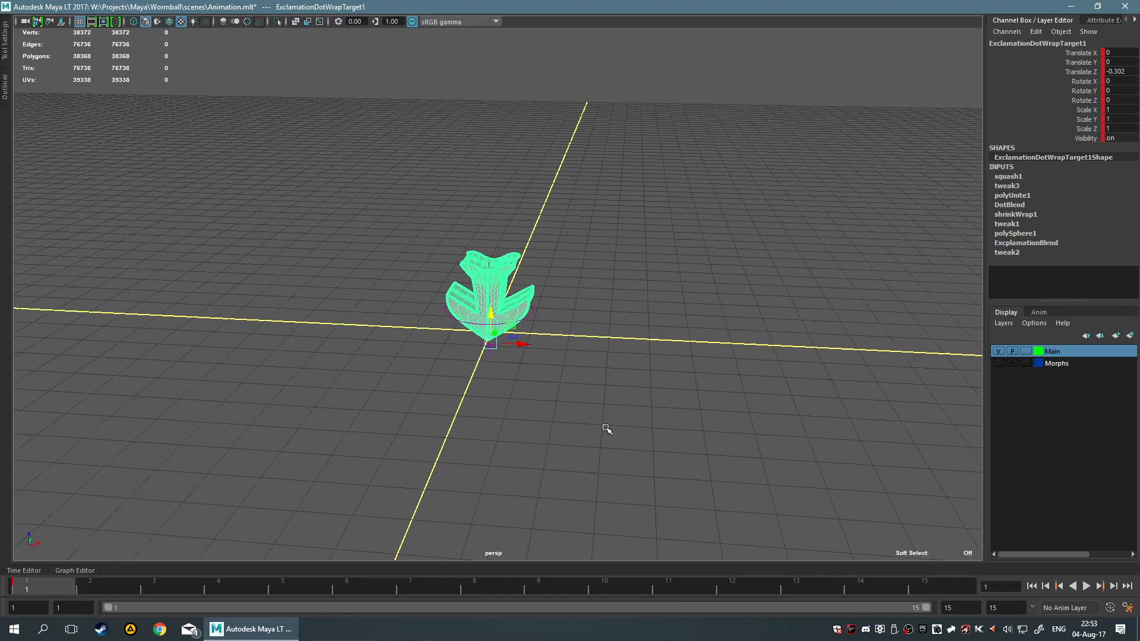
- At frame 5, set the arrow's squash deformer Envelope to 1 and its Factor to 0
{"action": "left_click", "coordinate": [289, 584]}
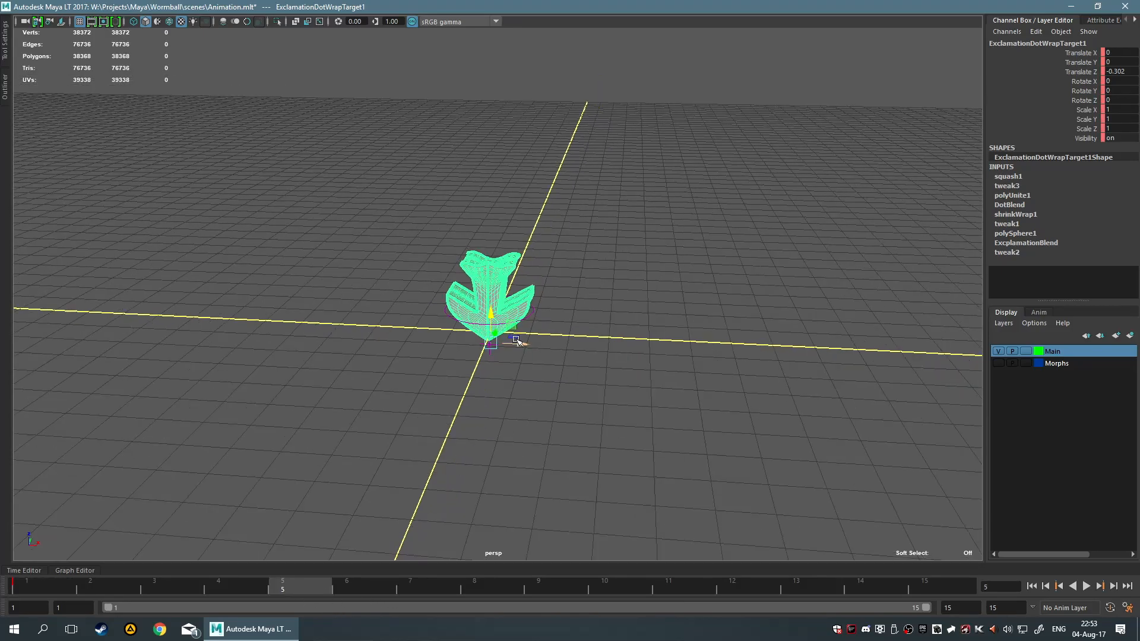
{"action": "left_click", "coordinate": [1014, 175]}
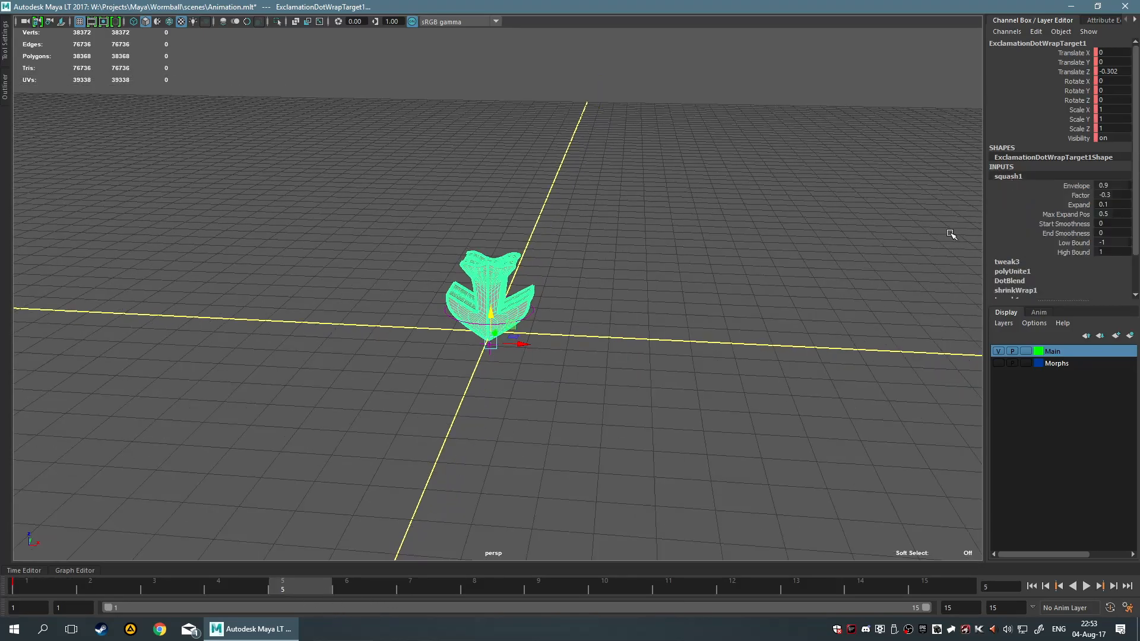
{"action": "left_click", "coordinate": [1077, 186]}
{"action": "left_click_drag", "start_coordinate": [989, 200], "coordinate": [1034, 208], "text": "ctrl"}
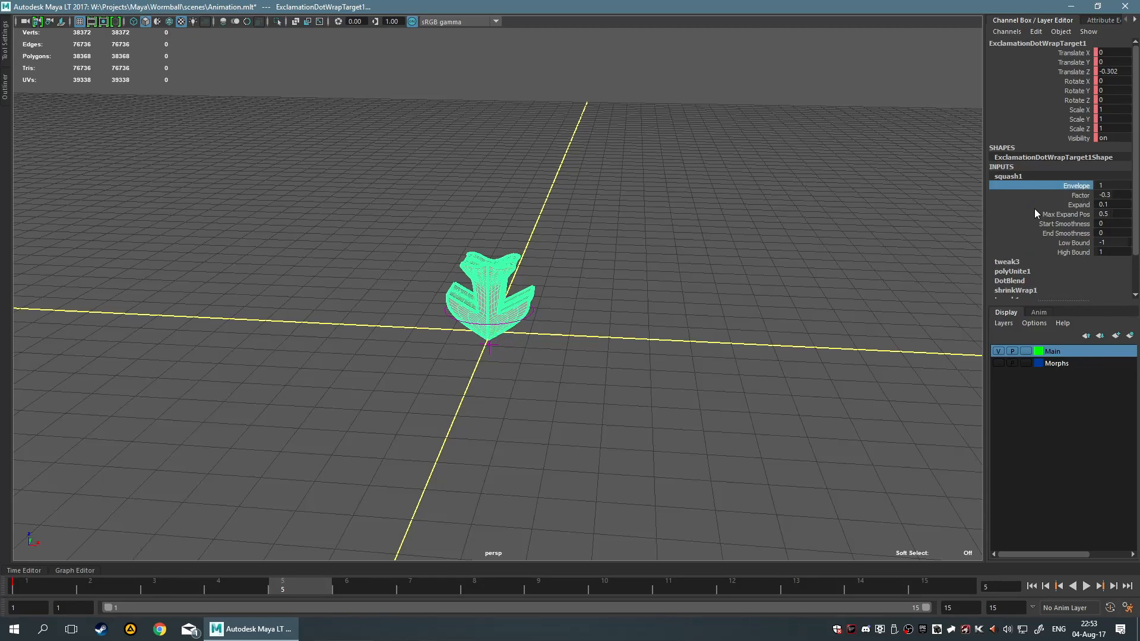
{"action": "left_click", "coordinate": [1085, 194]}
{"action": "left_click", "coordinate": [1112, 195]}
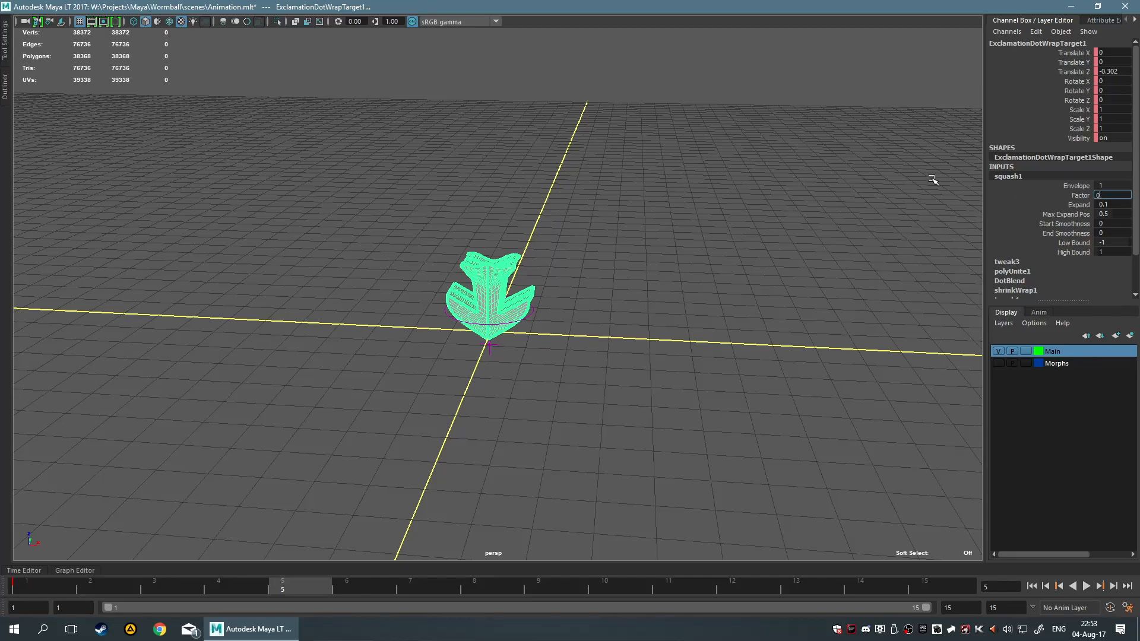
{"action": "key", "text": "Return"}
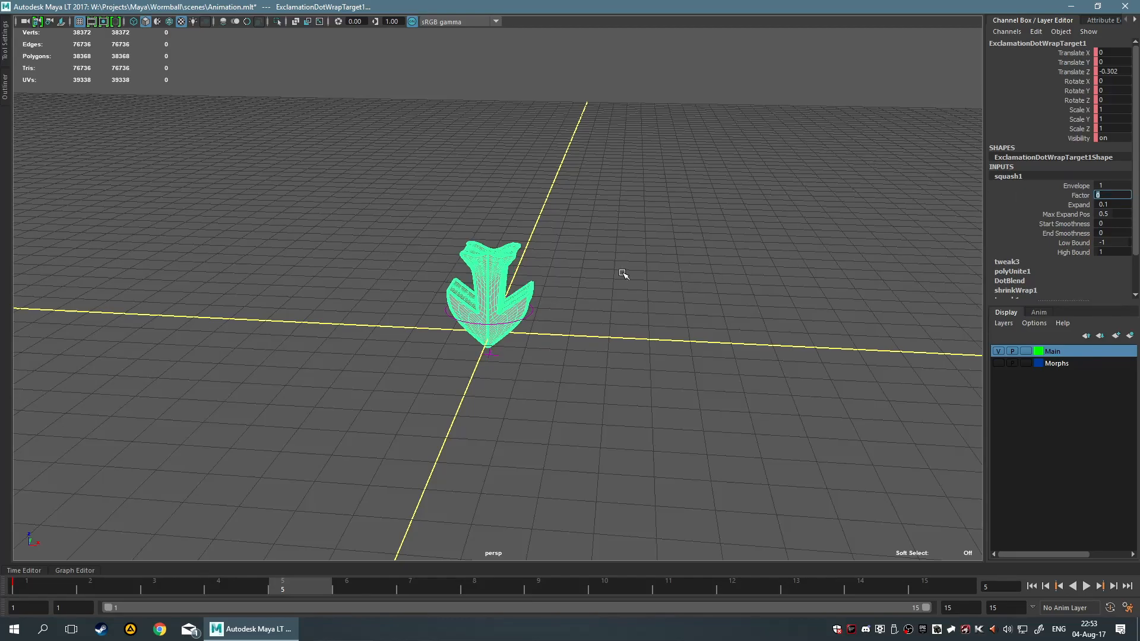
- Raise the arrow to Translate Z 0.066, key it at frame 5, and play back the animation
{"action": "left_click", "coordinate": [479, 299]}
{"action": "left_click_drag", "start_coordinate": [493, 315], "coordinate": [494, 298]}
{"action": "mouse_move", "coordinate": [667, 285]}
{"action": "left_mouse_down", "text": "alt"}
{"action": "mouse_move", "coordinate": [687, 257]}
{"action": "mouse_move", "coordinate": [665, 277]}
{"action": "left_mouse_up", "text": "alt"}
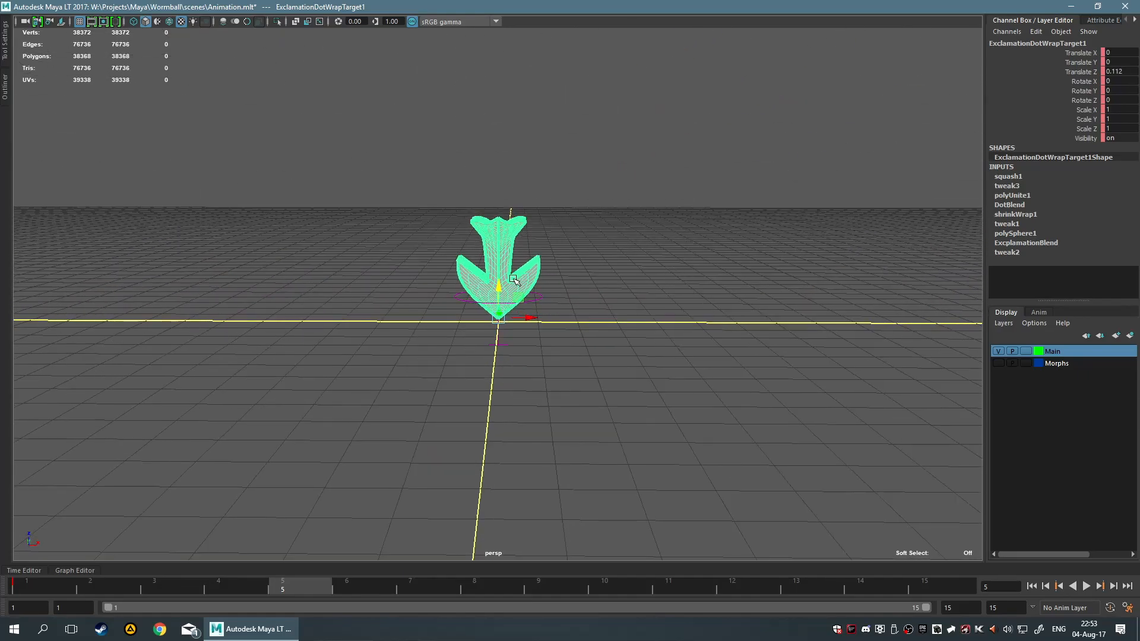
{"action": "left_click_drag", "start_coordinate": [501, 290], "coordinate": [501, 291]}
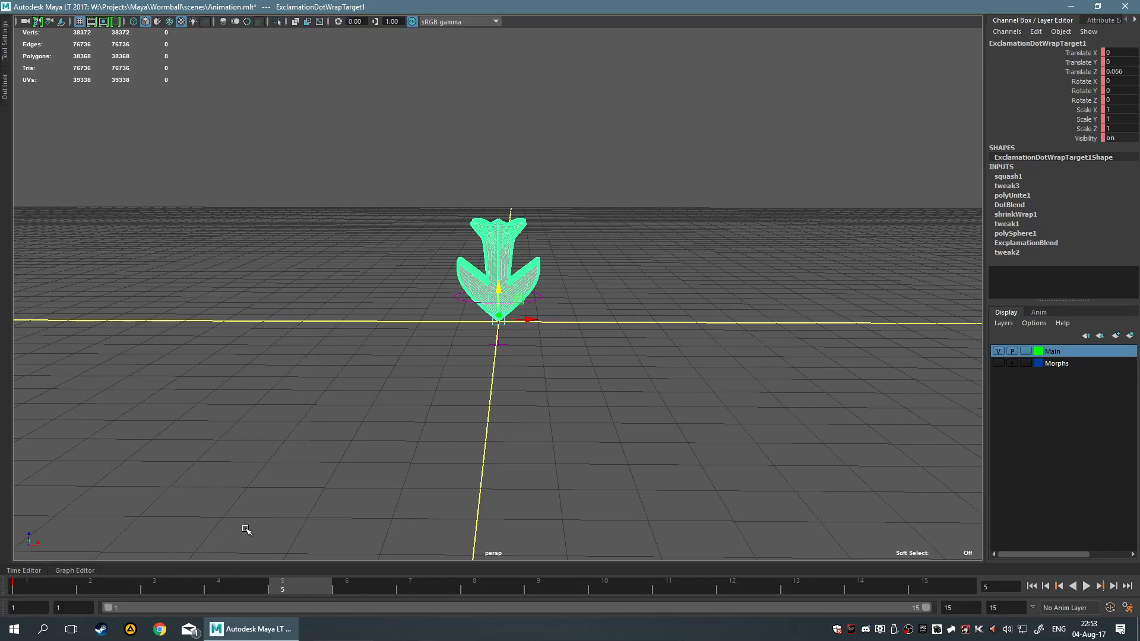
{"action": "key", "text": "s"}
{"action": "left_click", "coordinate": [382, 504]}
{"action": "scroll", "coordinate": [478, 489], "scroll_direction": "down", "scroll_amount": 3}
{"action": "left_click", "coordinate": [1086, 587]}
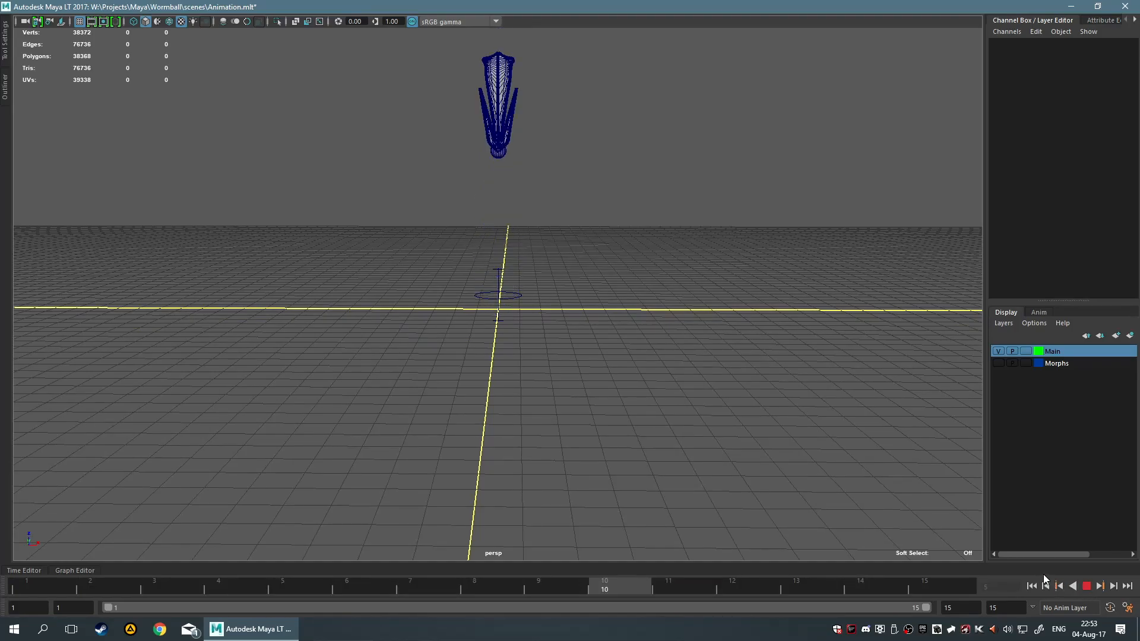
{"action": "scroll", "coordinate": [652, 324], "scroll_direction": "up", "scroll_amount": 4}
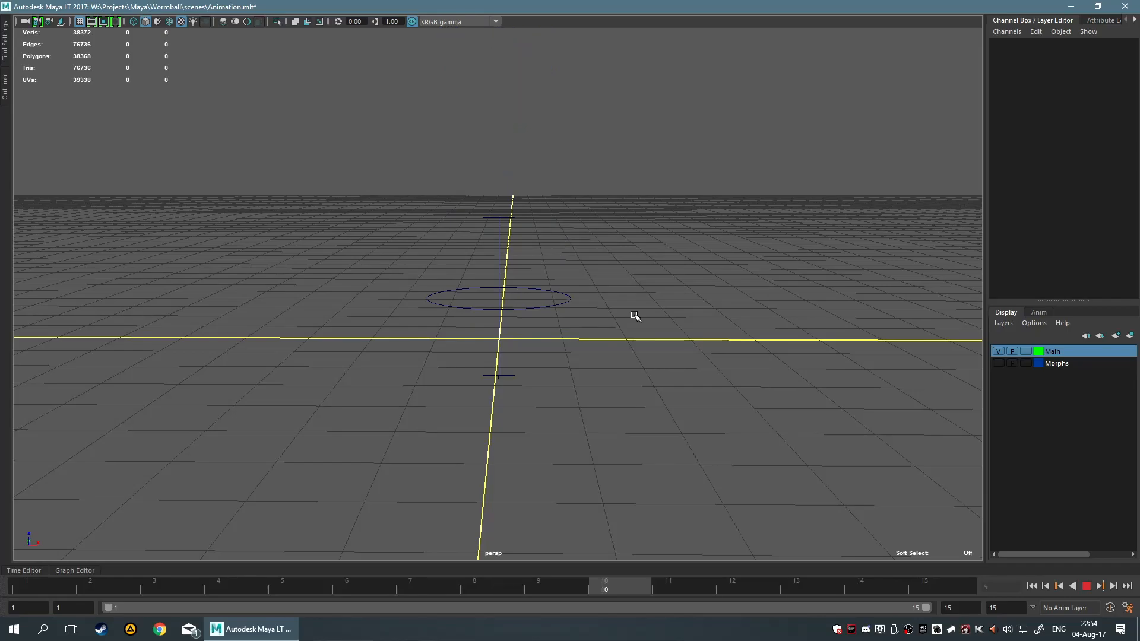
{"action": "left_click", "coordinate": [1086, 587]}
- At frame 1, set the arrow's squash Factor to -1 and key its channels
{"action": "left_click", "coordinate": [24, 587]}
{"action": "left_click", "coordinate": [438, 300]}
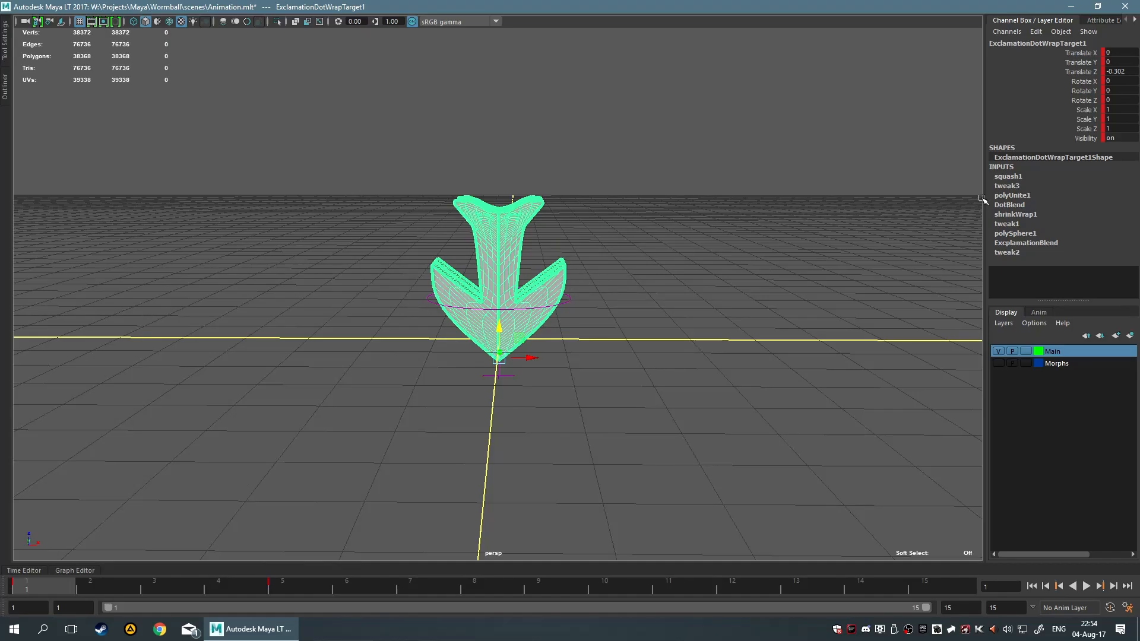
{"action": "left_click", "coordinate": [1008, 177]}
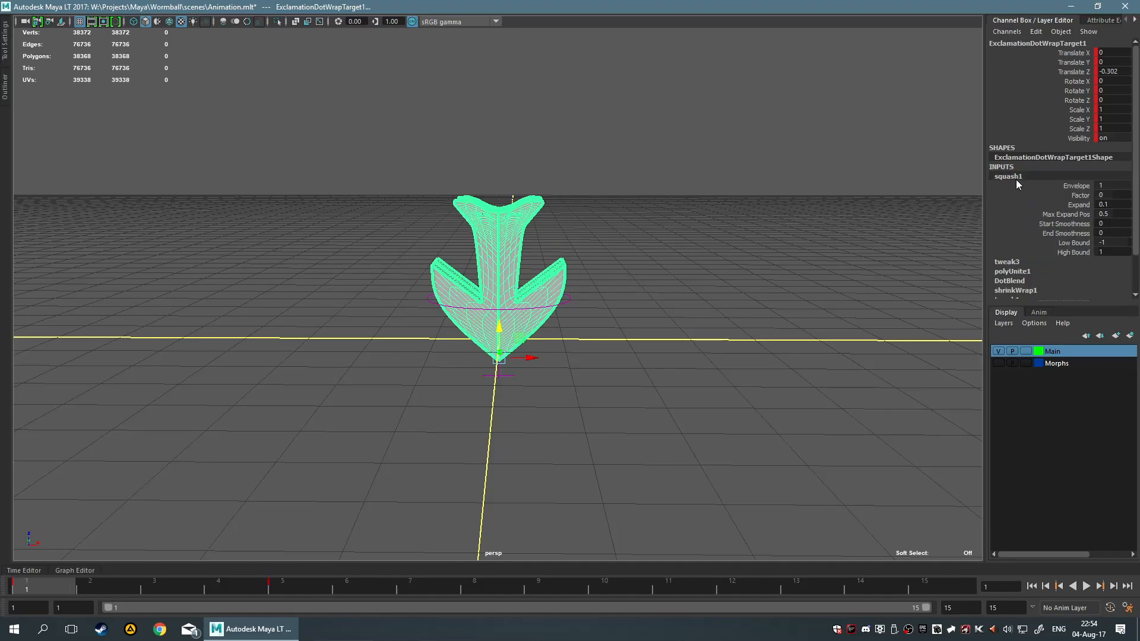
{"action": "left_click", "coordinate": [1078, 194]}
{"action": "mouse_move", "coordinate": [796, 217]}
{"action": "middle_mouse_down"}
{"action": "mouse_move", "coordinate": [807, 217]}
{"action": "mouse_move", "coordinate": [790, 218]}
{"action": "middle_mouse_up"}
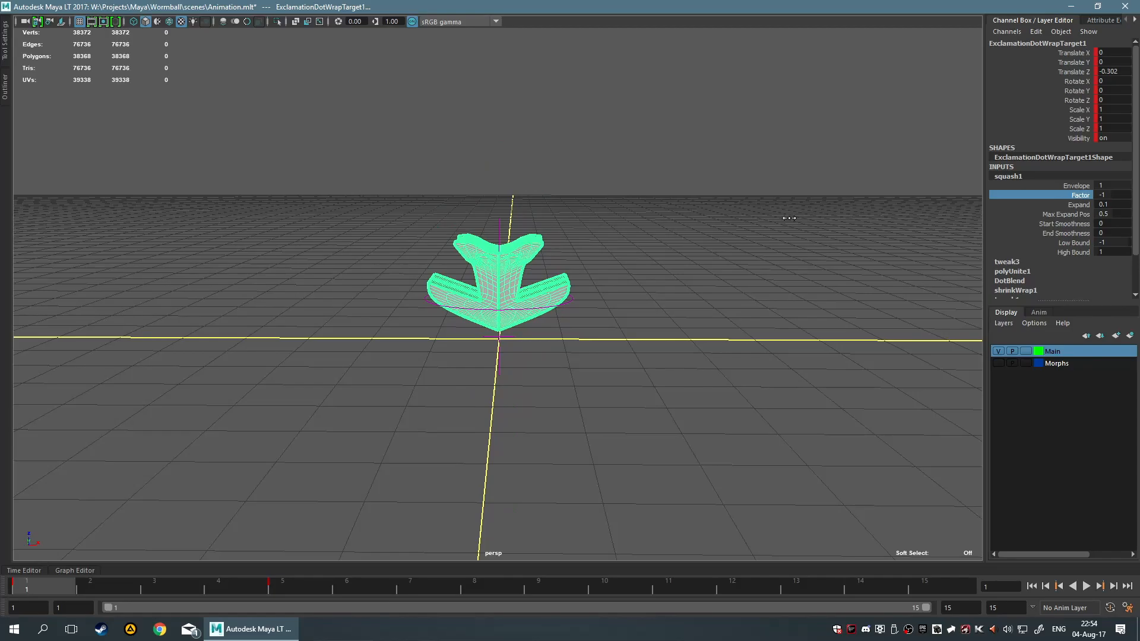
{"action": "key", "text": "s"}
- Play and scrub through frames 1 to 15 to check the arrow's squash, rise and morph into the exclamation mark
{"action": "left_click", "coordinate": [1088, 586]}
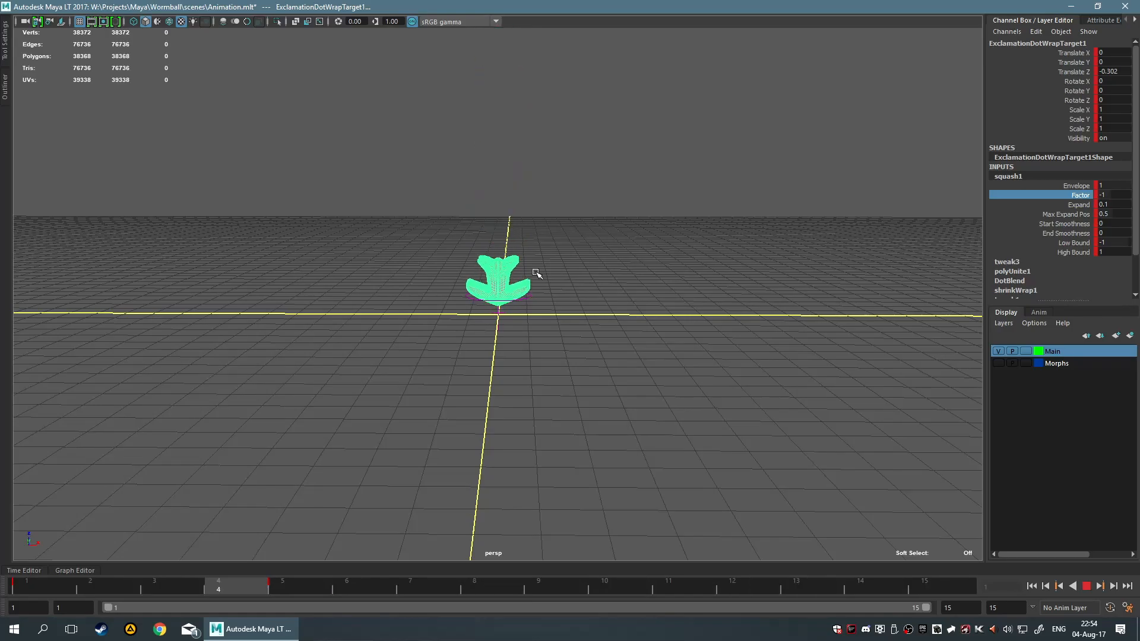
{"action": "scroll", "coordinate": [544, 272], "scroll_direction": "down", "scroll_amount": 5}
{"action": "middle_click_drag", "start_coordinate": [532, 224], "coordinate": [570, 376], "text": "alt"}
{"action": "middle_click_drag", "start_coordinate": [569, 303], "coordinate": [563, 241], "text": "alt"}
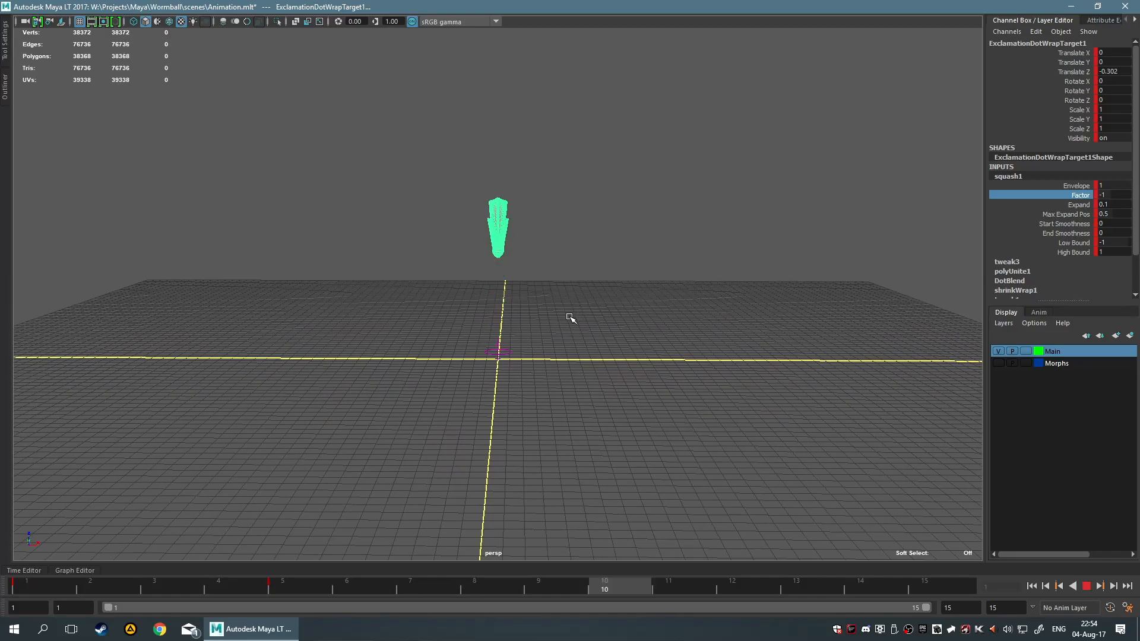
{"action": "scroll", "coordinate": [569, 316], "scroll_direction": "up", "scroll_amount": 3}
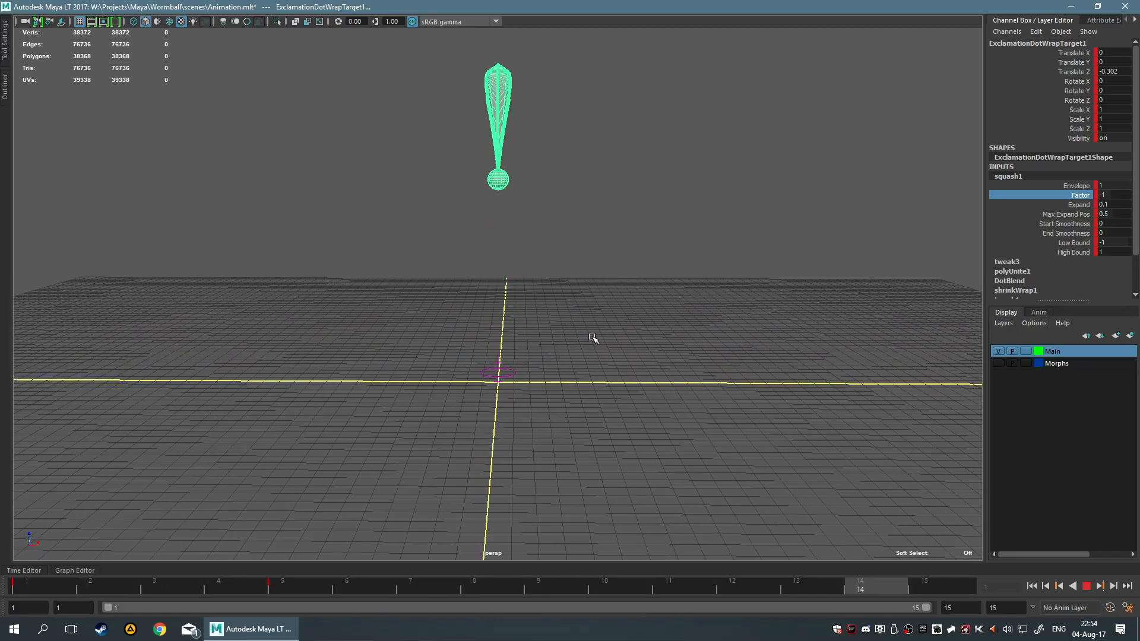
{"action": "left_click", "coordinate": [1087, 586]}
{"action": "scroll", "coordinate": [355, 521], "scroll_direction": "up", "scroll_amount": 4}
{"action": "left_click", "coordinate": [498, 425]}
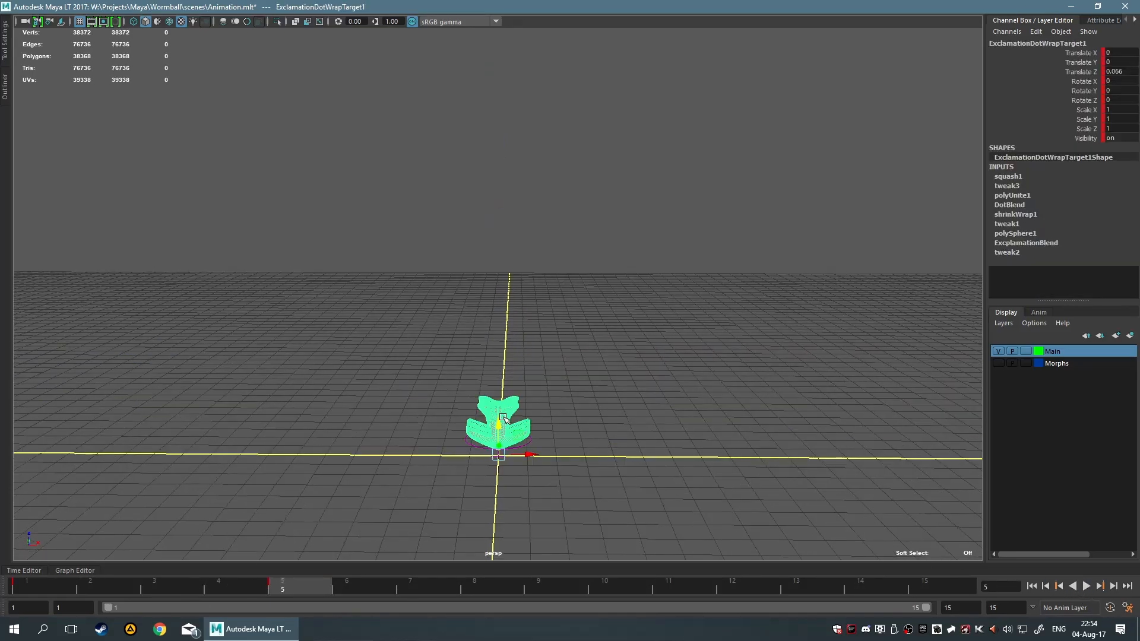
{"action": "left_click_drag", "start_coordinate": [286, 590], "coordinate": [969, 601]}
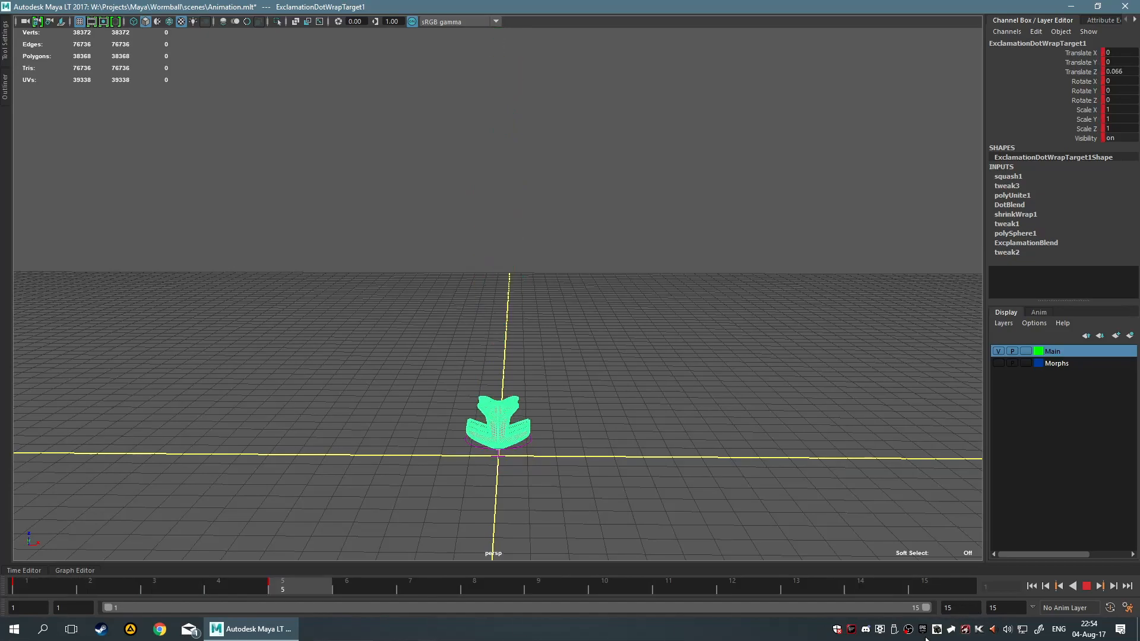
{"action": "left_click_drag", "start_coordinate": [237, 596], "coordinate": [14, 627]}
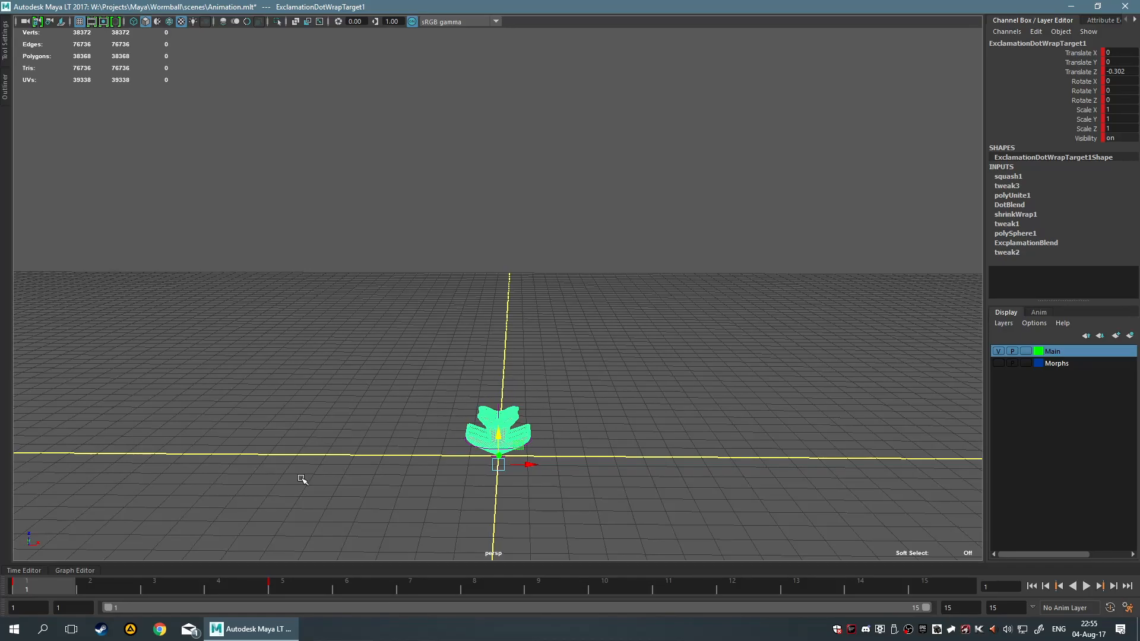
{"action": "left_click_drag", "start_coordinate": [56, 587], "coordinate": [926, 593]}
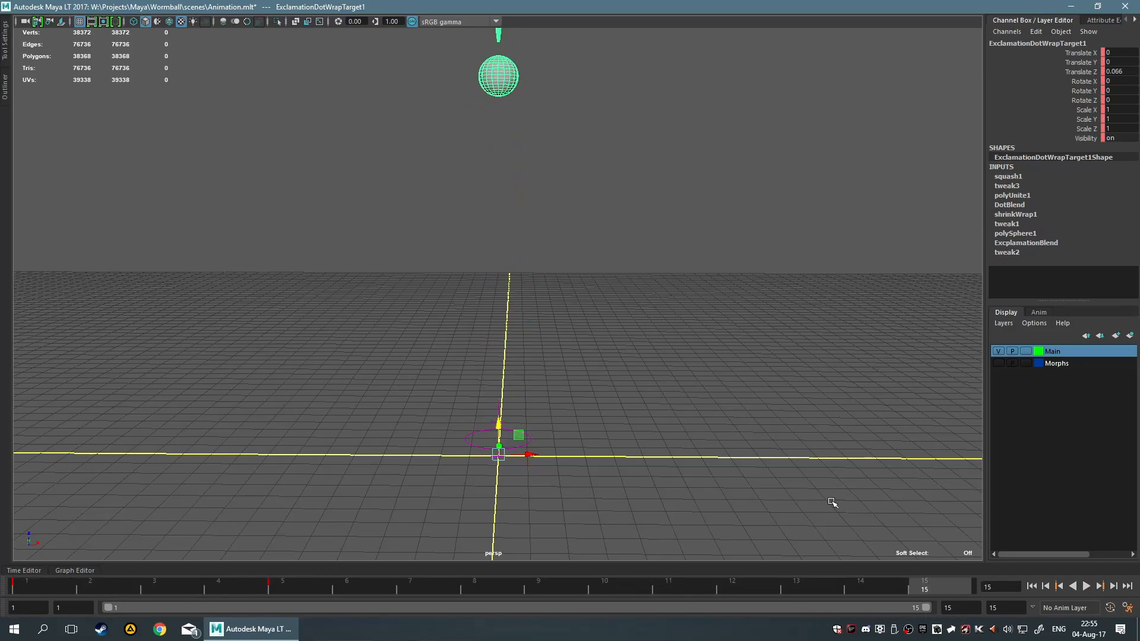
{"action": "scroll", "coordinate": [629, 407], "scroll_direction": "down", "scroll_amount": 5}
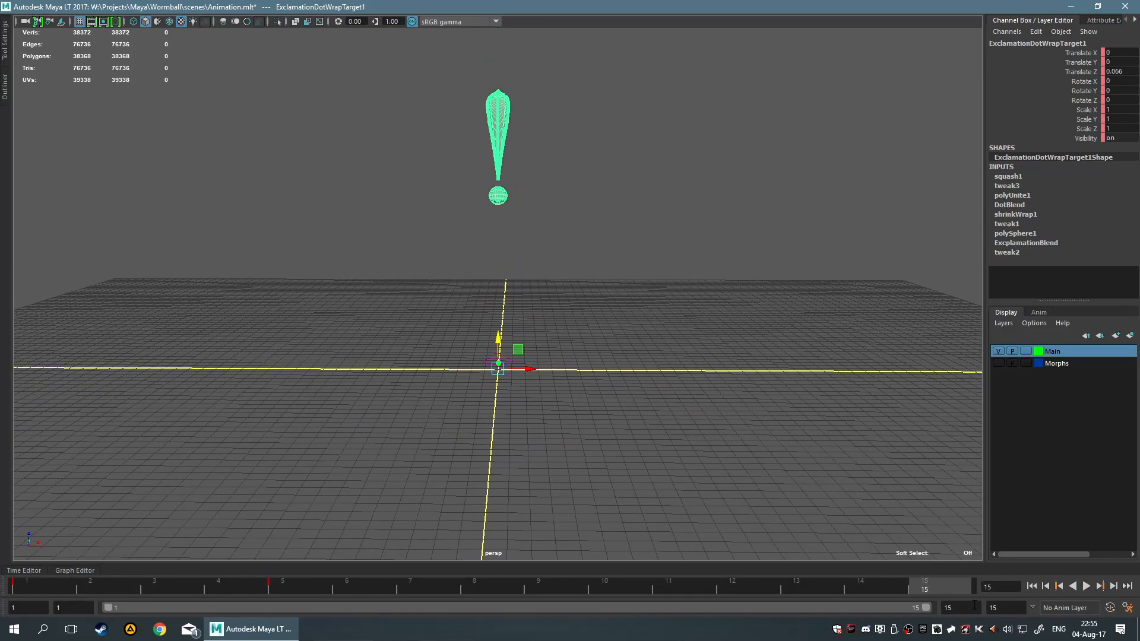
{"action": "key", "text": "alt+v"}
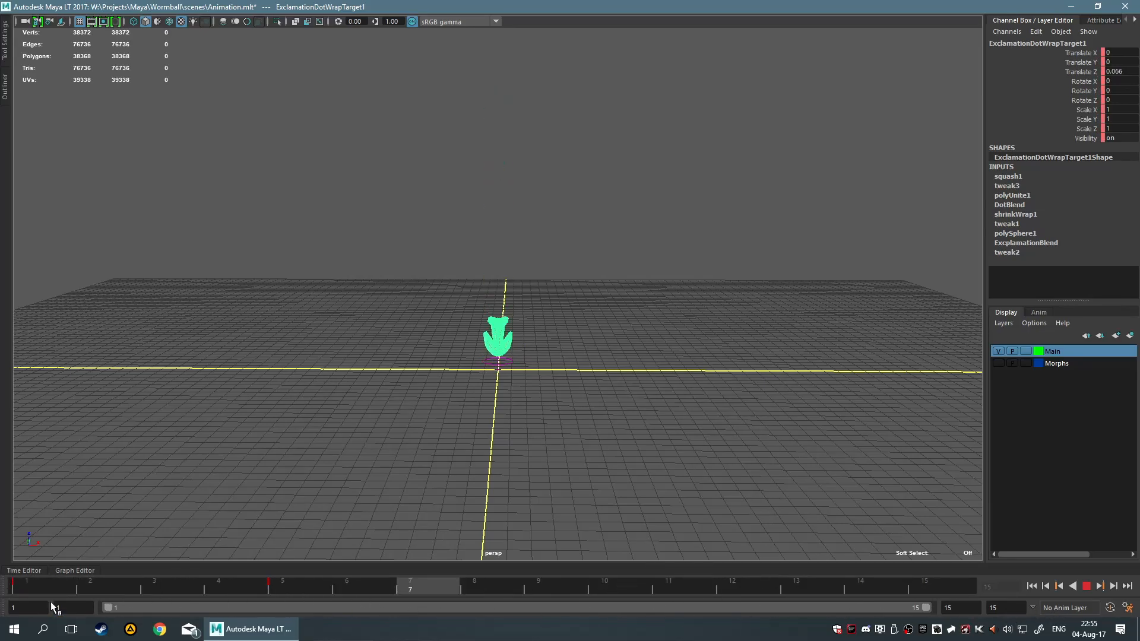
{"action": "key", "text": "alt+v"}
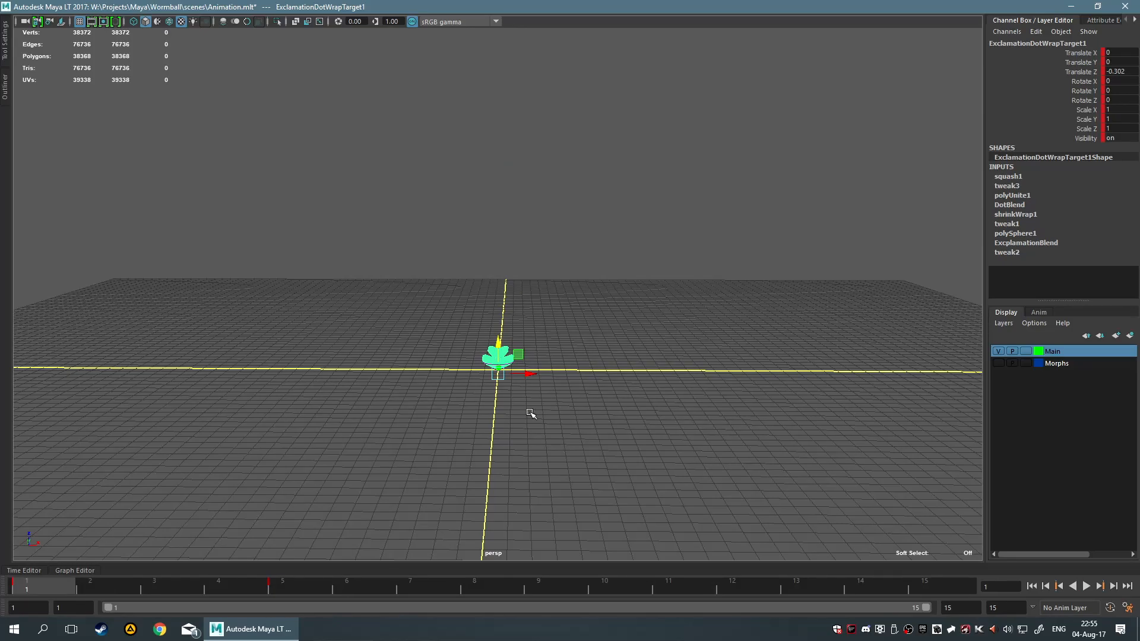
- Examine the deformers and deformer-editing options available for the squashed arrow, then close the list and leave nothing selected
{"action": "scroll", "coordinate": [531, 413], "scroll_direction": "up", "scroll_amount": 8}
{"action": "scroll", "coordinate": [530, 413], "scroll_direction": "down", "scroll_amount": 2}
{"action": "scroll", "coordinate": [558, 413], "scroll_direction": "down", "scroll_amount": 1}
{"action": "middle_click_drag", "start_coordinate": [559, 413], "coordinate": [550, 336], "text": "alt"}
{"action": "scroll", "coordinate": [550, 336], "scroll_direction": "up", "scroll_amount": 5}
{"action": "left_click", "coordinate": [550, 348]}
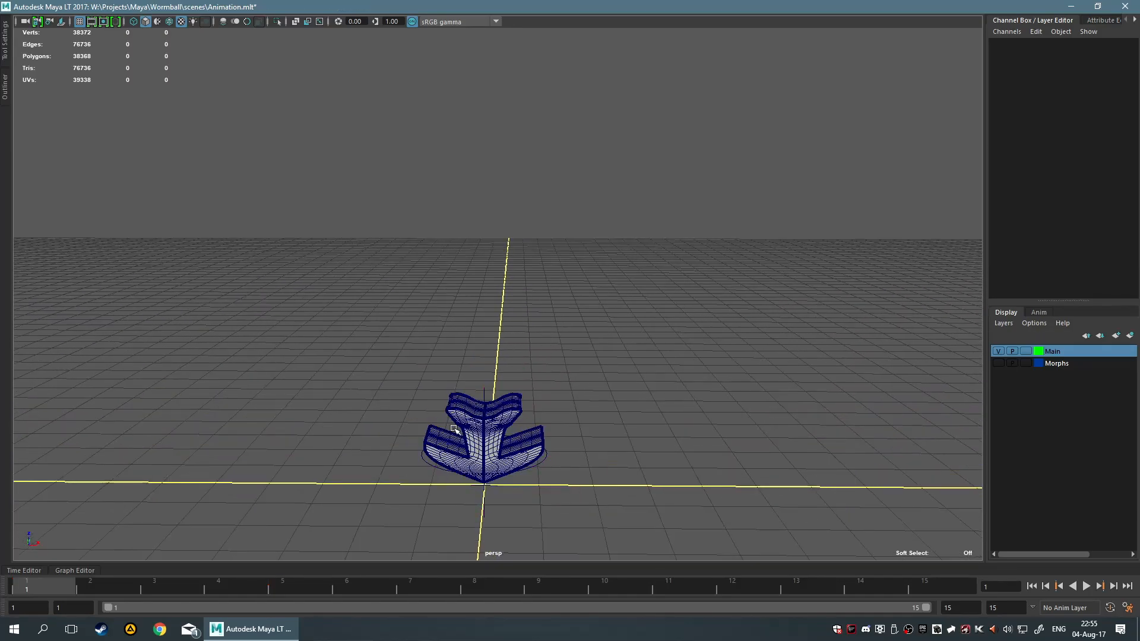
{"action": "left_click", "coordinate": [469, 424]}
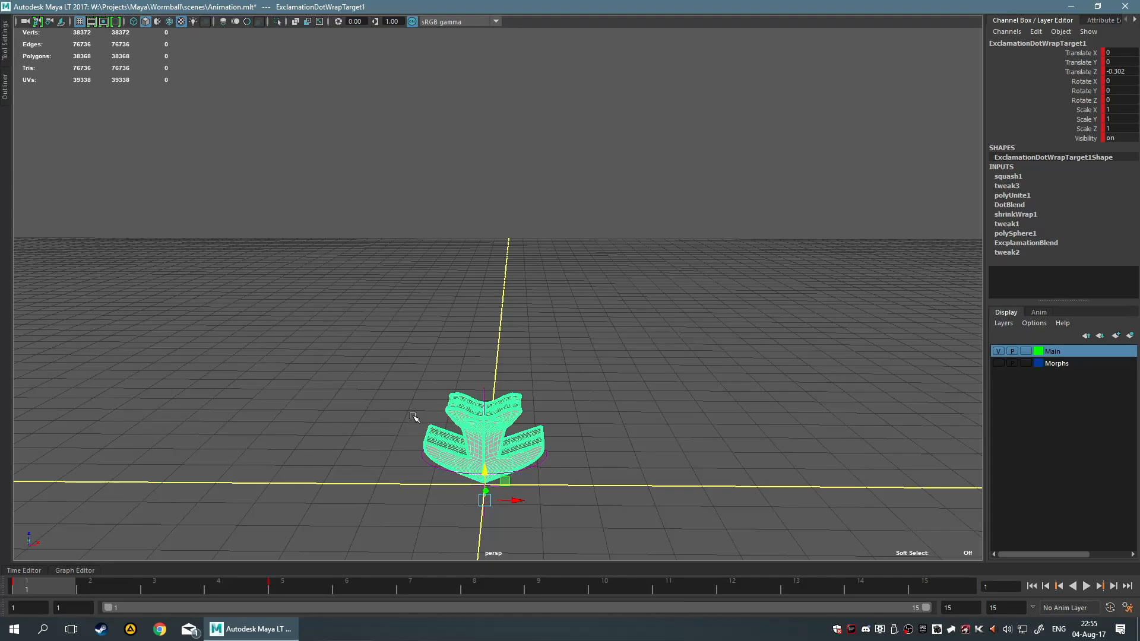
{"action": "key", "text": "space"}
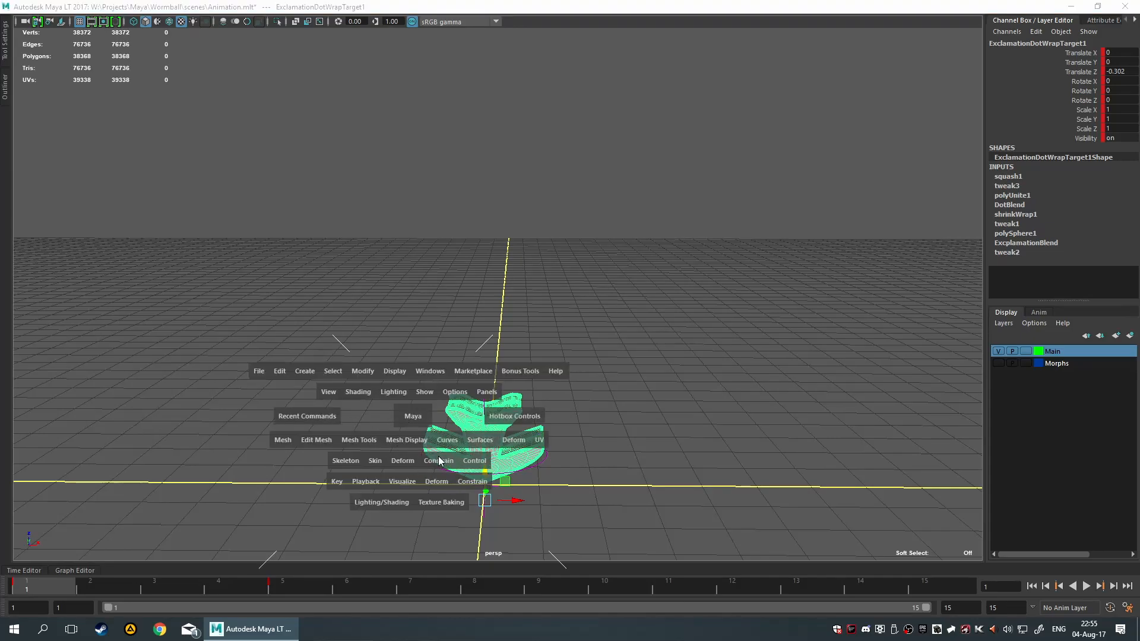
{"action": "left_click", "coordinate": [429, 486]}
{"action": "left_click", "coordinate": [483, 170]}
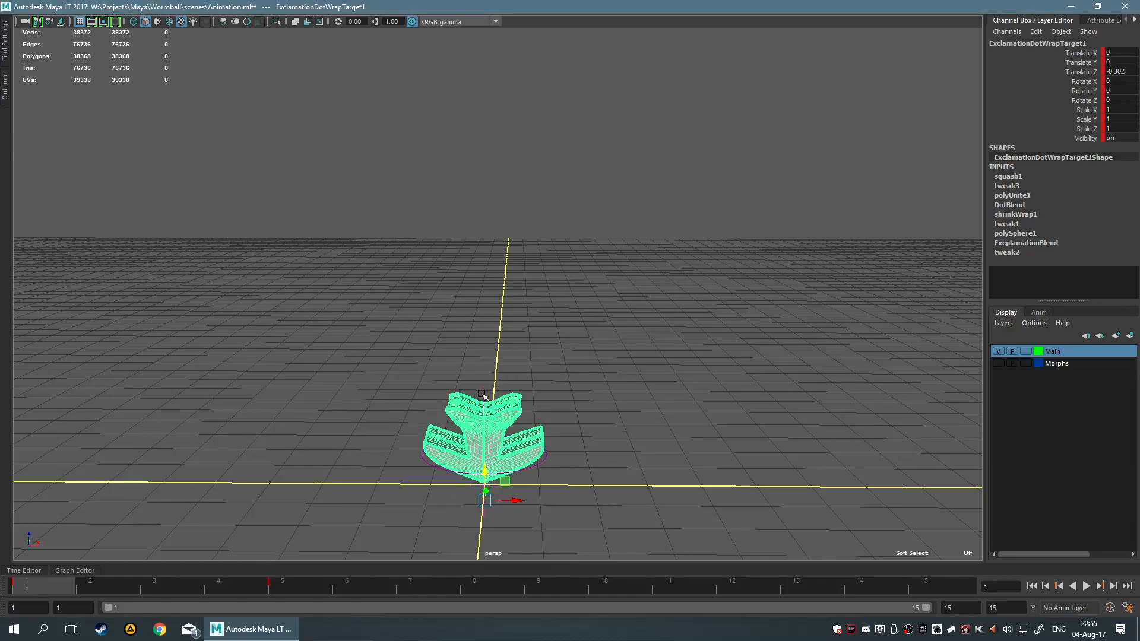
{"action": "scroll", "coordinate": [392, 437], "scroll_direction": "down", "scroll_amount": 3}
{"action": "key", "text": "space"}
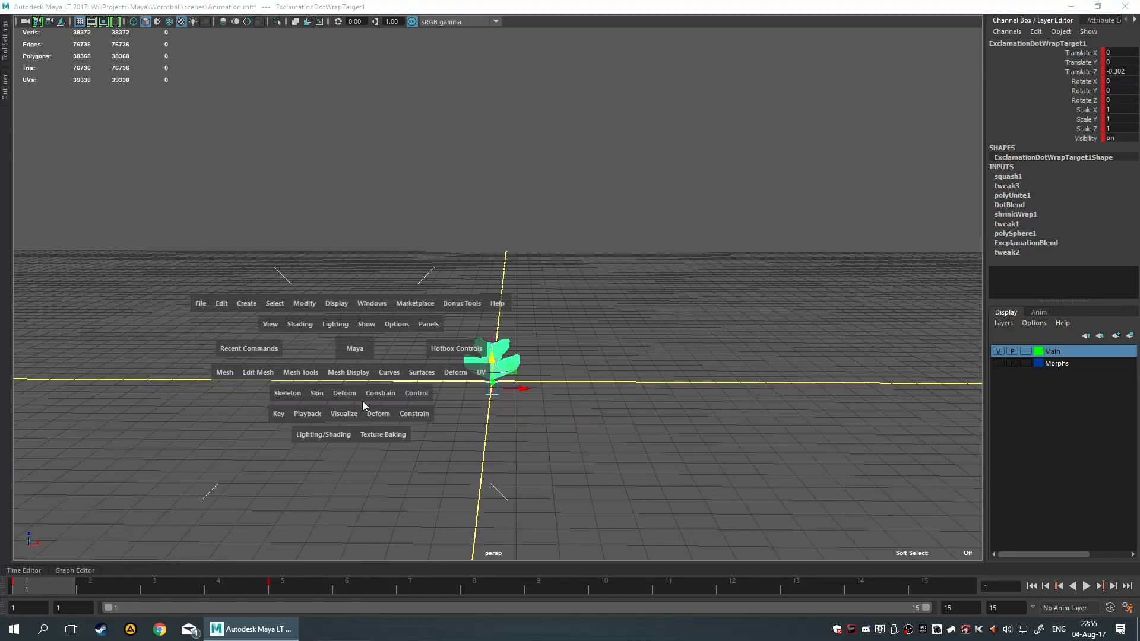
{"action": "left_click", "coordinate": [348, 394]}
{"action": "left_click", "coordinate": [415, 82]}
{"action": "left_click_drag", "start_coordinate": [408, 72], "coordinate": [733, 159]}
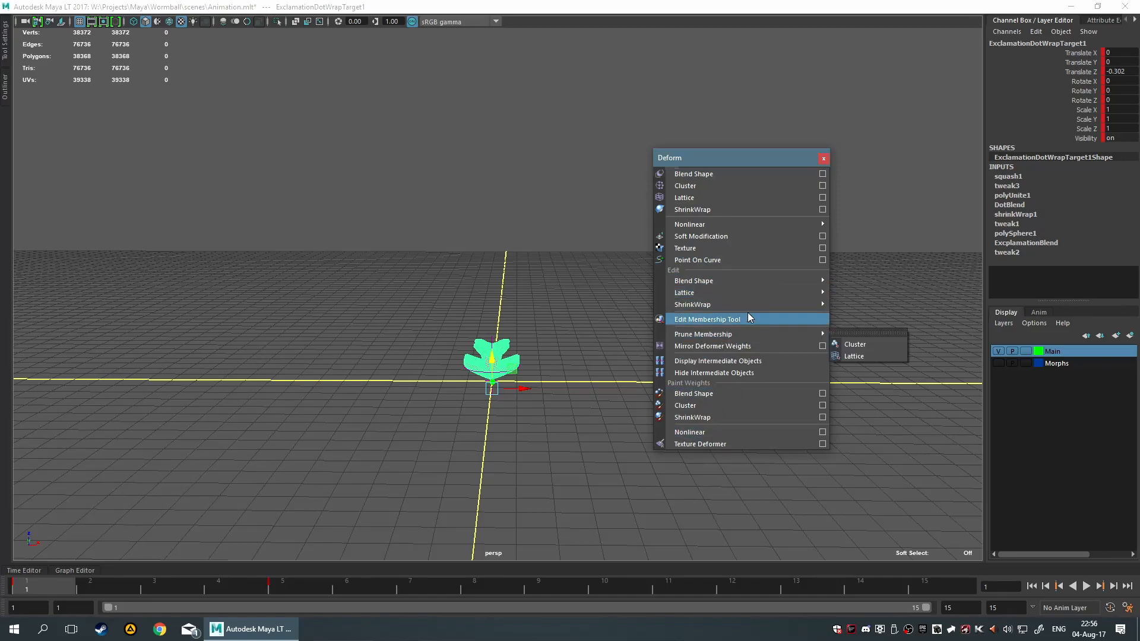
{"action": "mouse_move", "coordinate": [751, 304]}
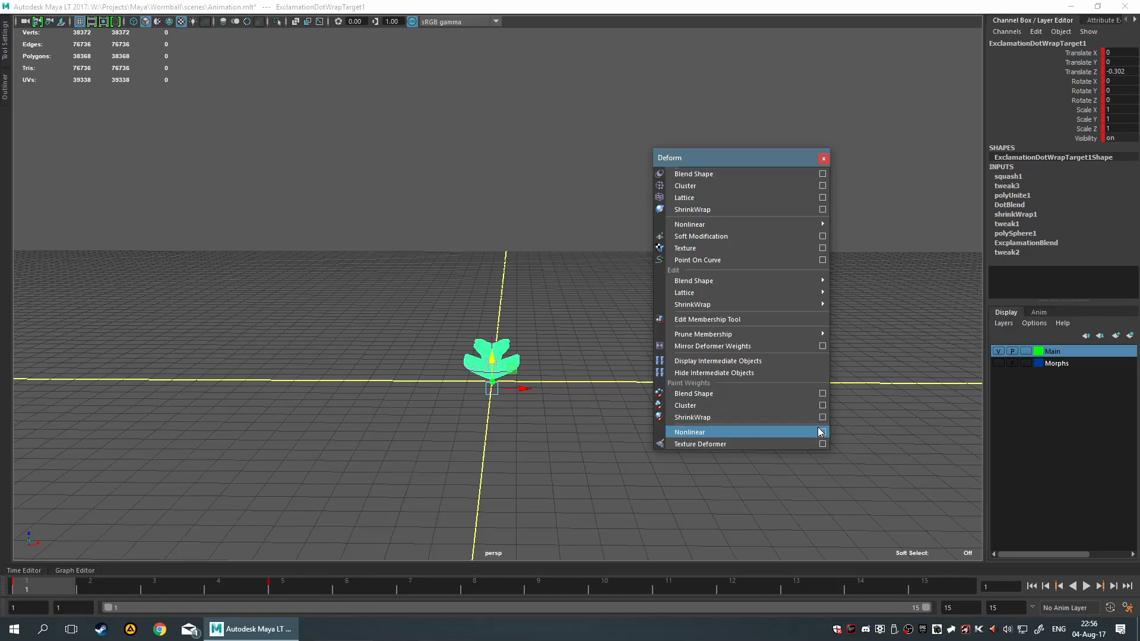
{"action": "scroll", "coordinate": [448, 409], "scroll_direction": "up", "scroll_amount": 2}
{"action": "middle_click_drag", "start_coordinate": [484, 400], "coordinate": [482, 280], "text": "alt"}
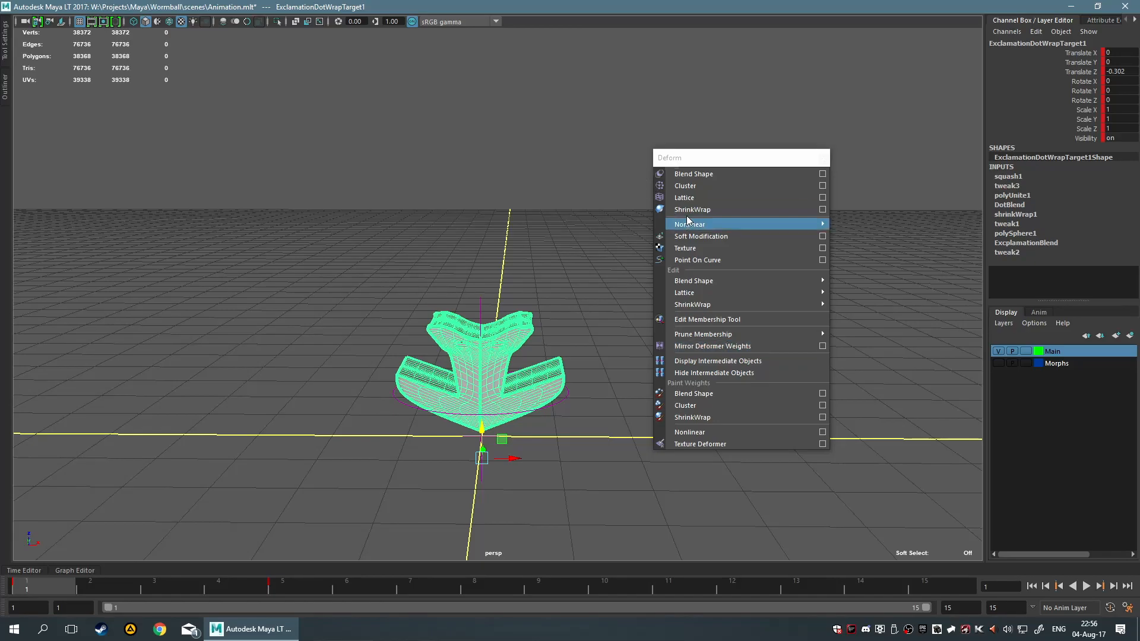
{"action": "left_click", "coordinate": [546, 240]}
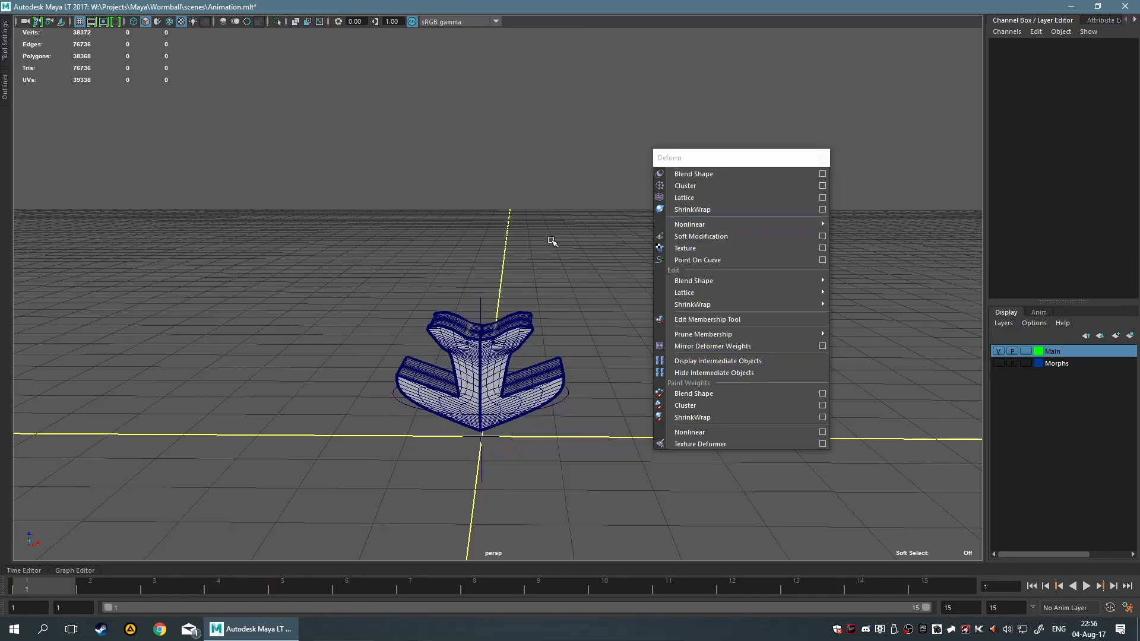
{"action": "left_click", "coordinate": [825, 158]}
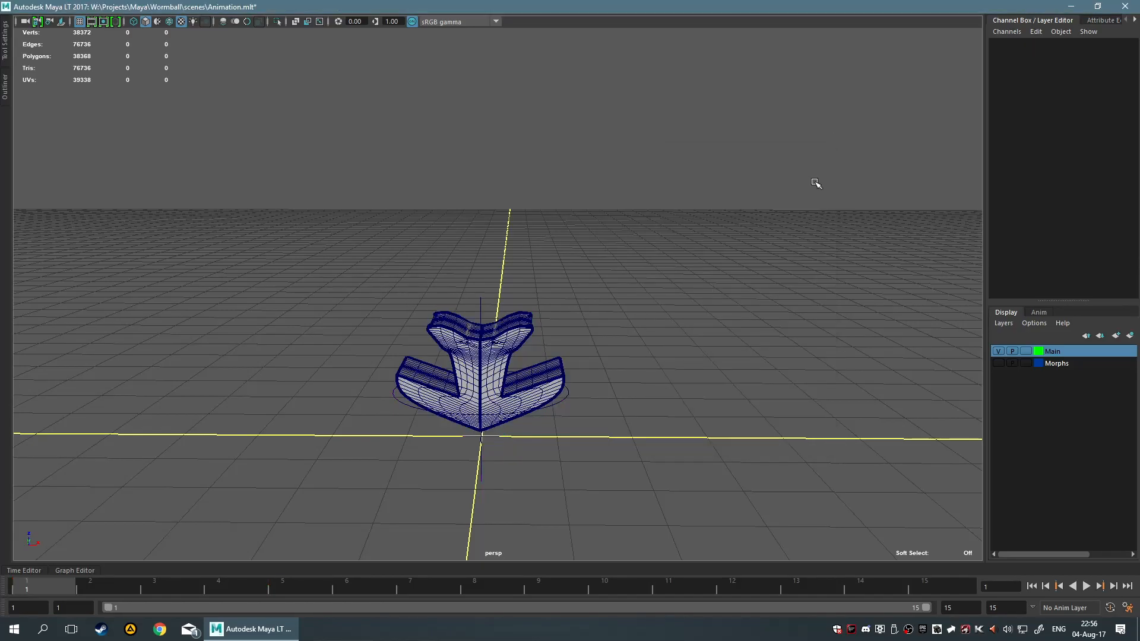
- Show the Morphs layer and unhide the ExclamationBody and ExclamationDotTarget meshes
{"action": "scroll", "coordinate": [816, 183], "scroll_direction": "down", "scroll_amount": 3}
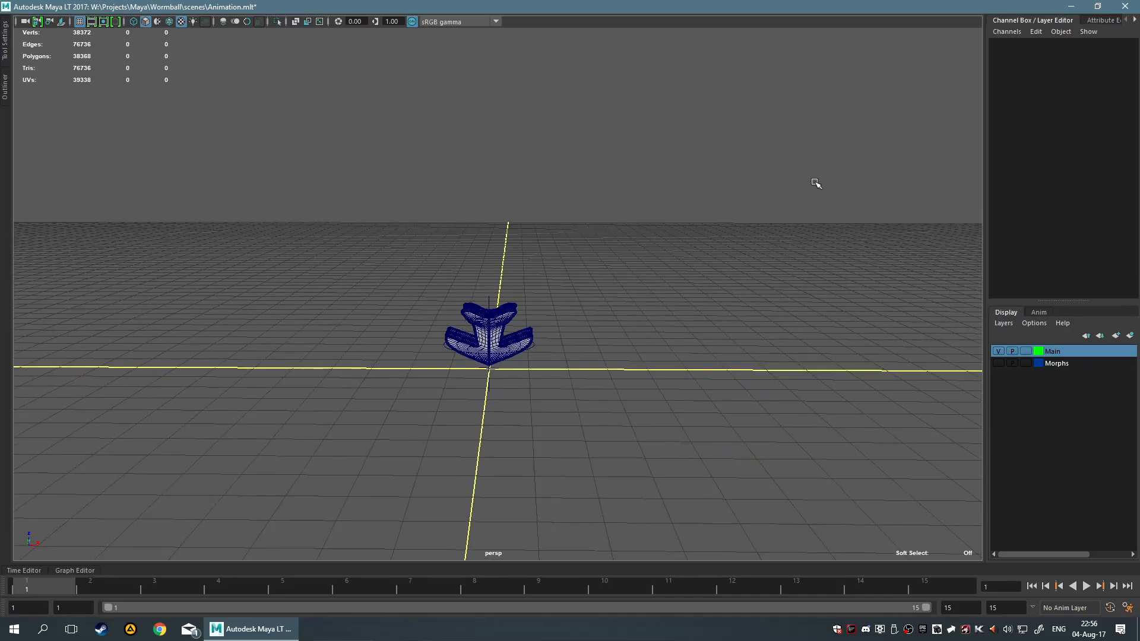
{"action": "left_click", "coordinate": [998, 363]}
{"action": "scroll", "coordinate": [622, 250], "scroll_direction": "down", "scroll_amount": 3}
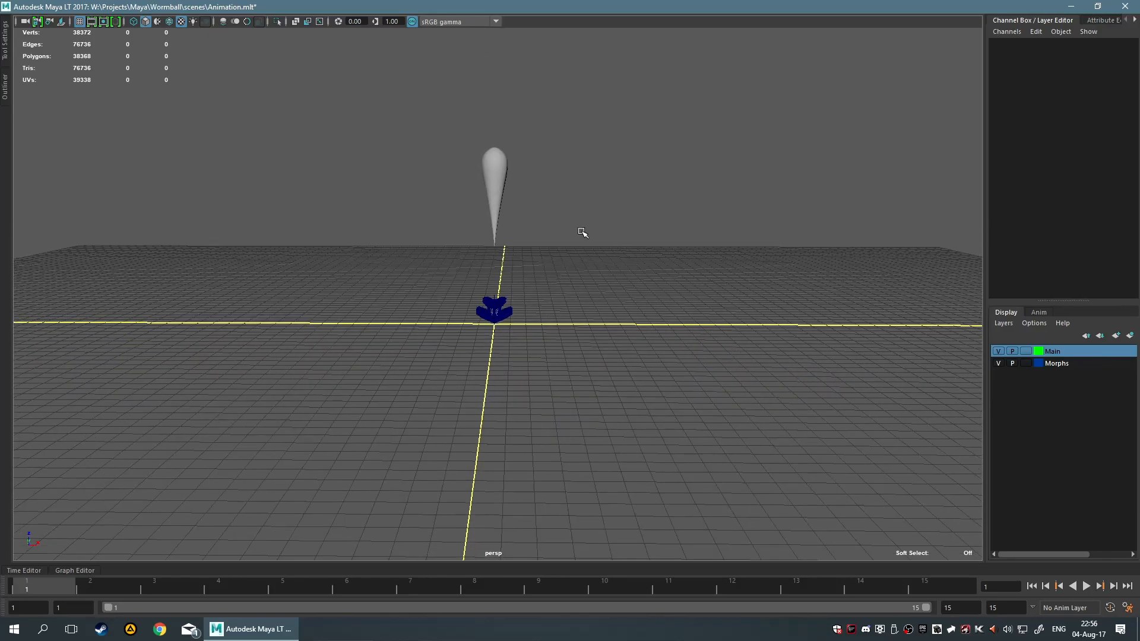
{"action": "left_click", "coordinate": [4, 86]}
{"action": "left_click", "coordinate": [72, 127]}
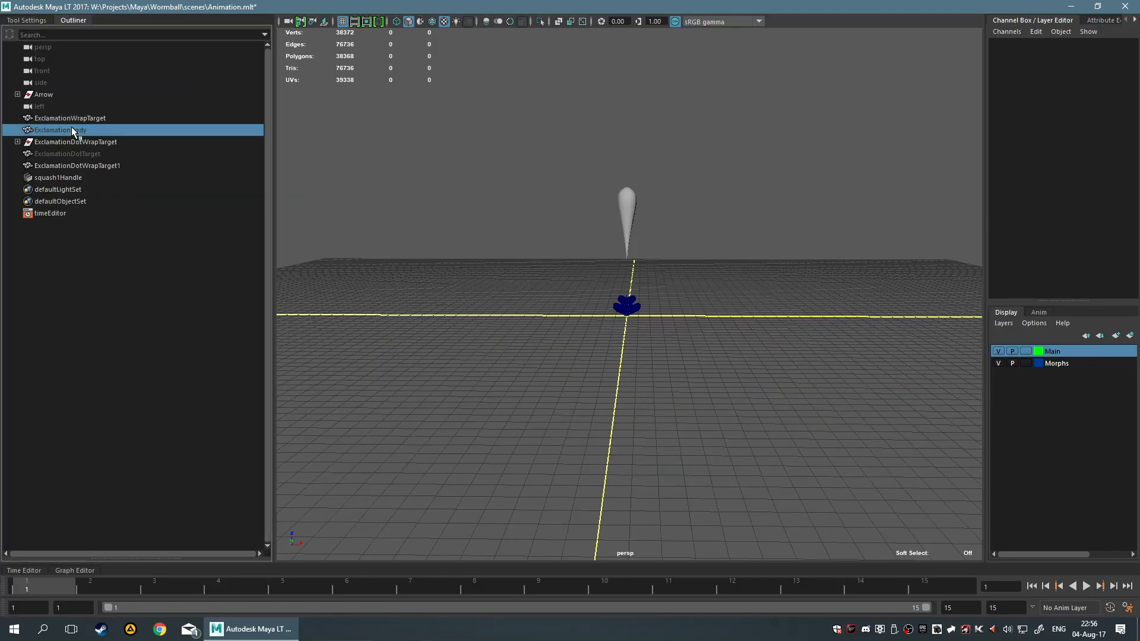
{"action": "left_click", "coordinate": [85, 154], "text": "ctrl"}
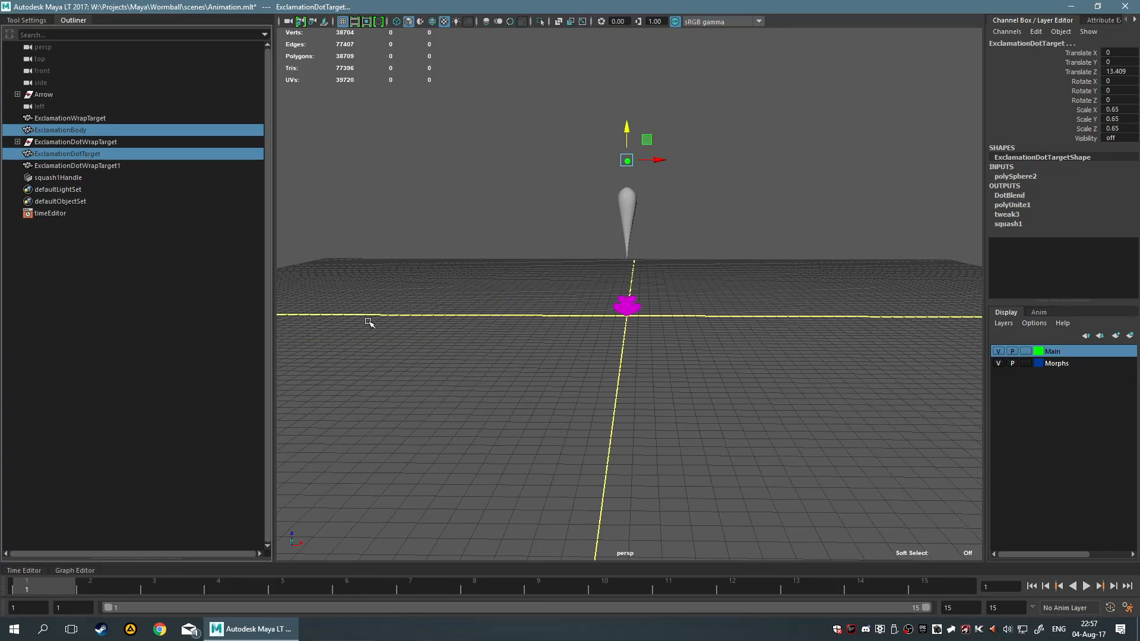
{"action": "key", "text": "shift+h"}
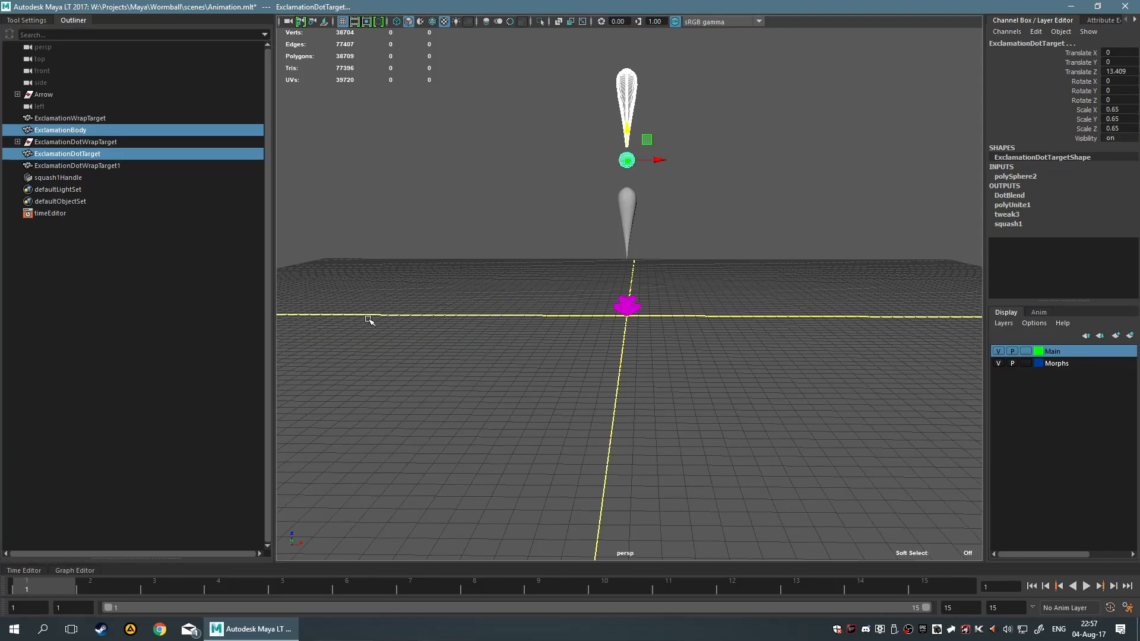
- Add the selected ExclamationBody and ExclamationDotTarget to the Morphs layer, hide that layer and clear the selection
{"action": "left_click", "coordinate": [1057, 365]}
{"action": "right_click", "coordinate": [1057, 364]}
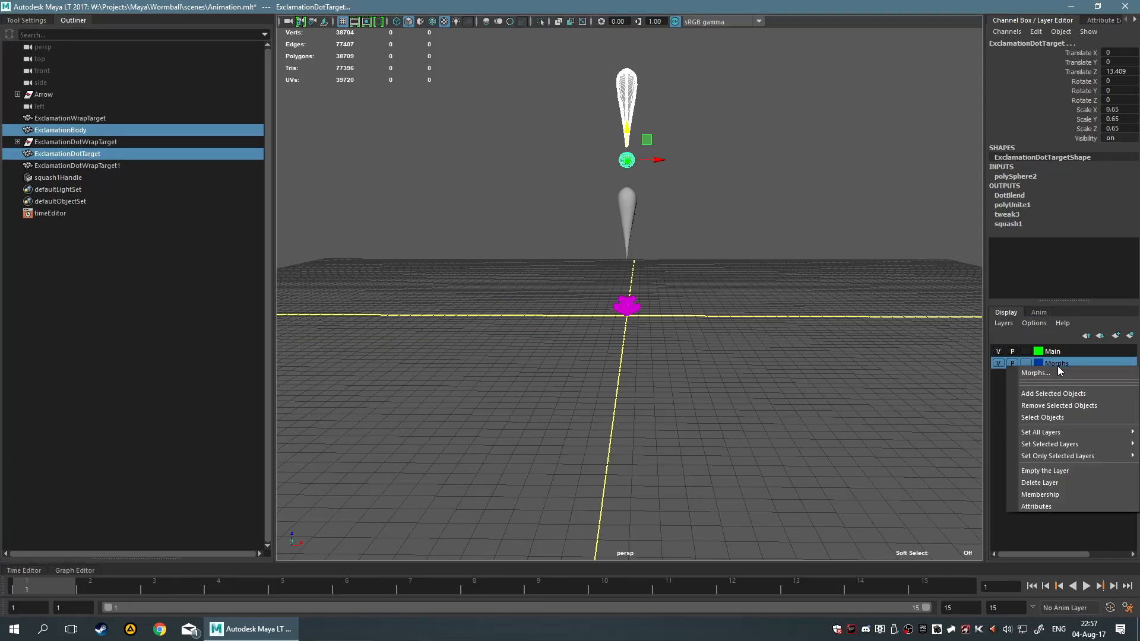
{"action": "left_click", "coordinate": [1059, 399]}
{"action": "left_click", "coordinate": [997, 364]}
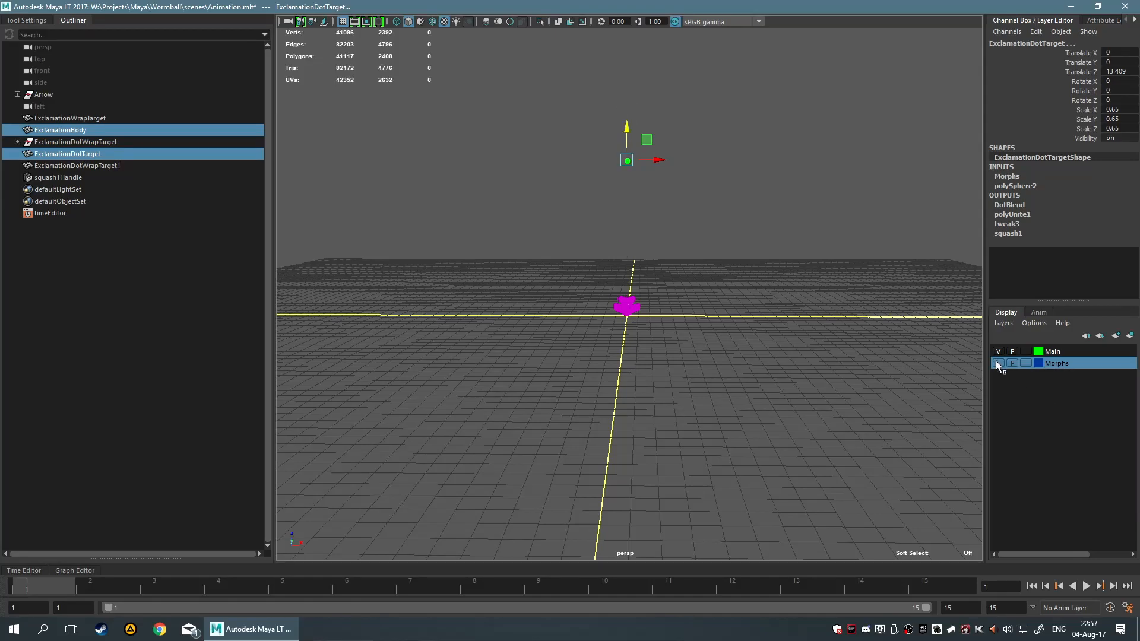
{"action": "left_click", "coordinate": [885, 381]}
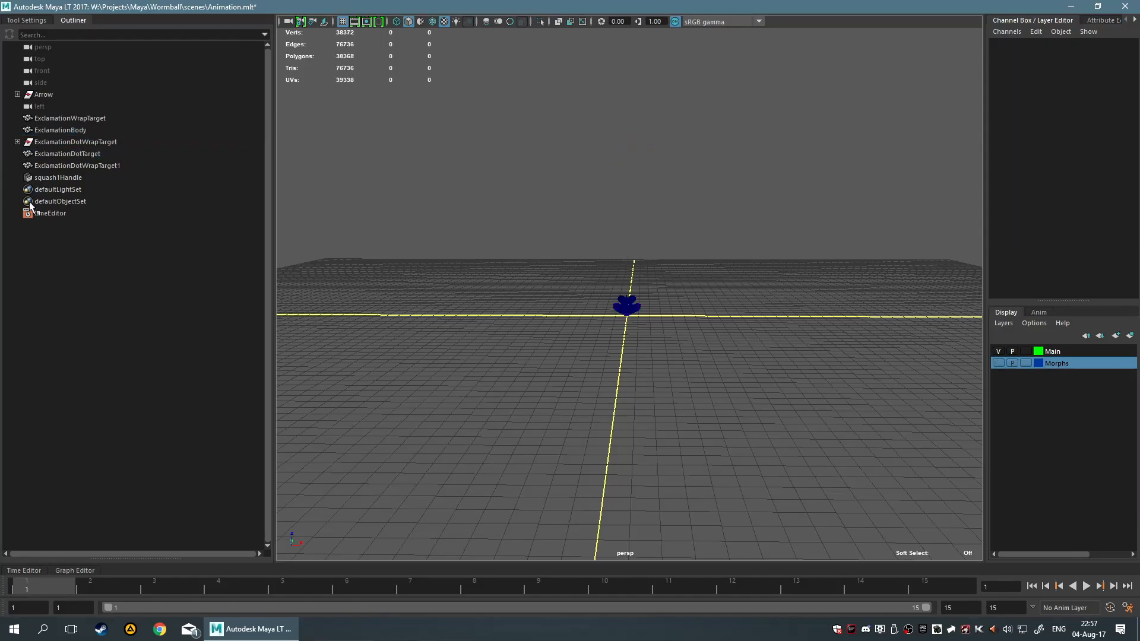
- Identify the visible arrow mesh, ExclamationDotWrapTarget1, and rename it as Arrow
{"action": "left_click", "coordinate": [84, 166]}
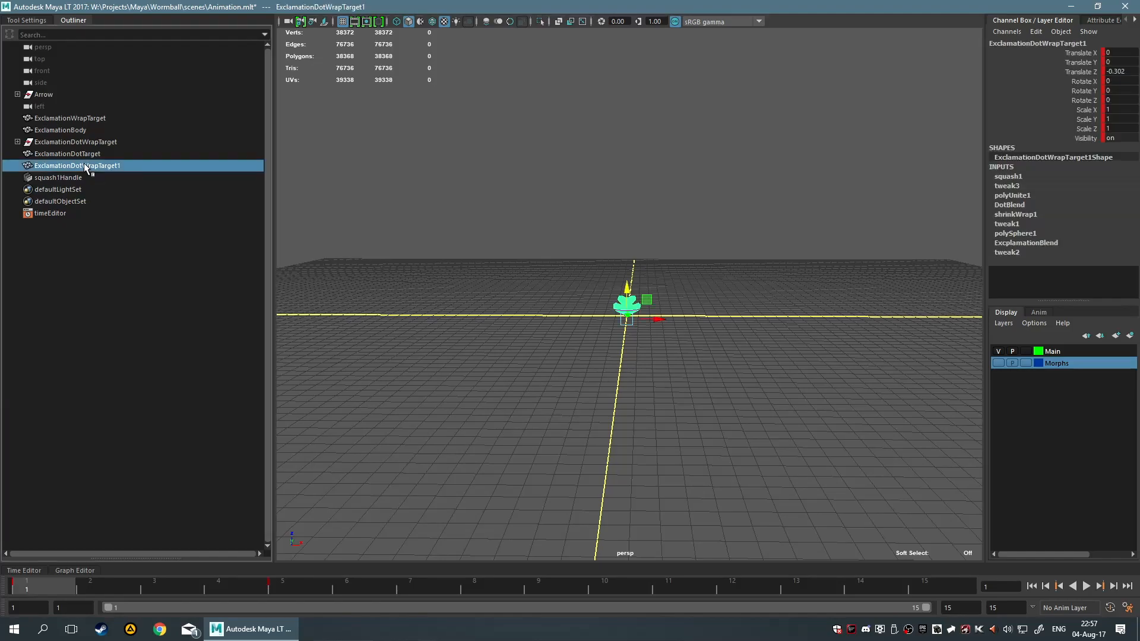
{"action": "left_click", "coordinate": [88, 154], "text": "ctrl"}
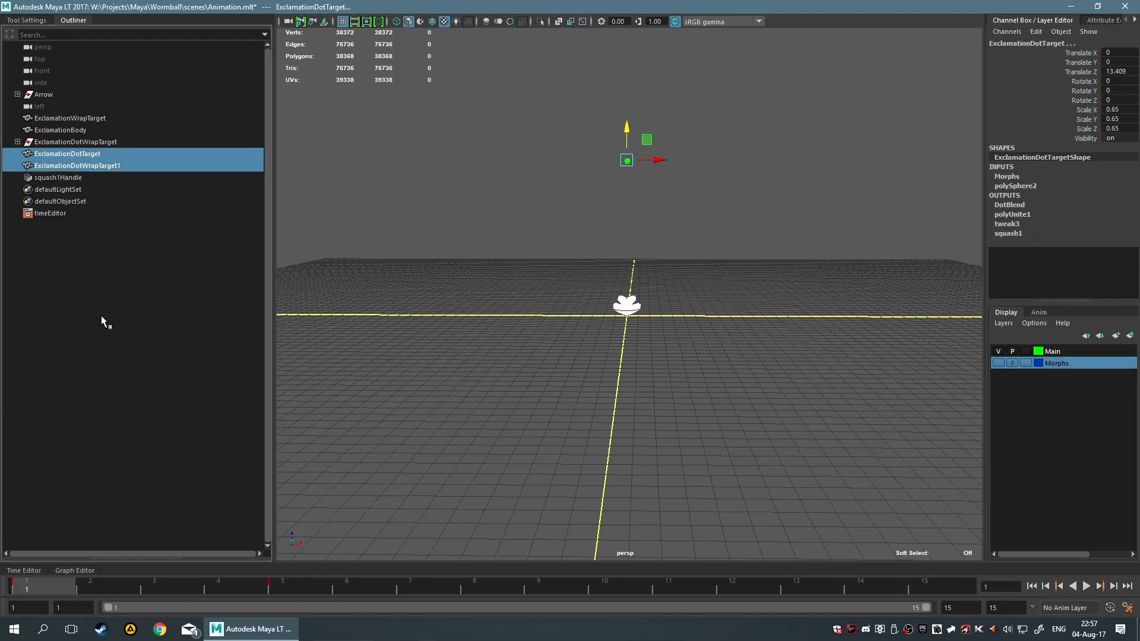
{"action": "left_click", "coordinate": [102, 314]}
{"action": "left_click", "coordinate": [92, 166]}
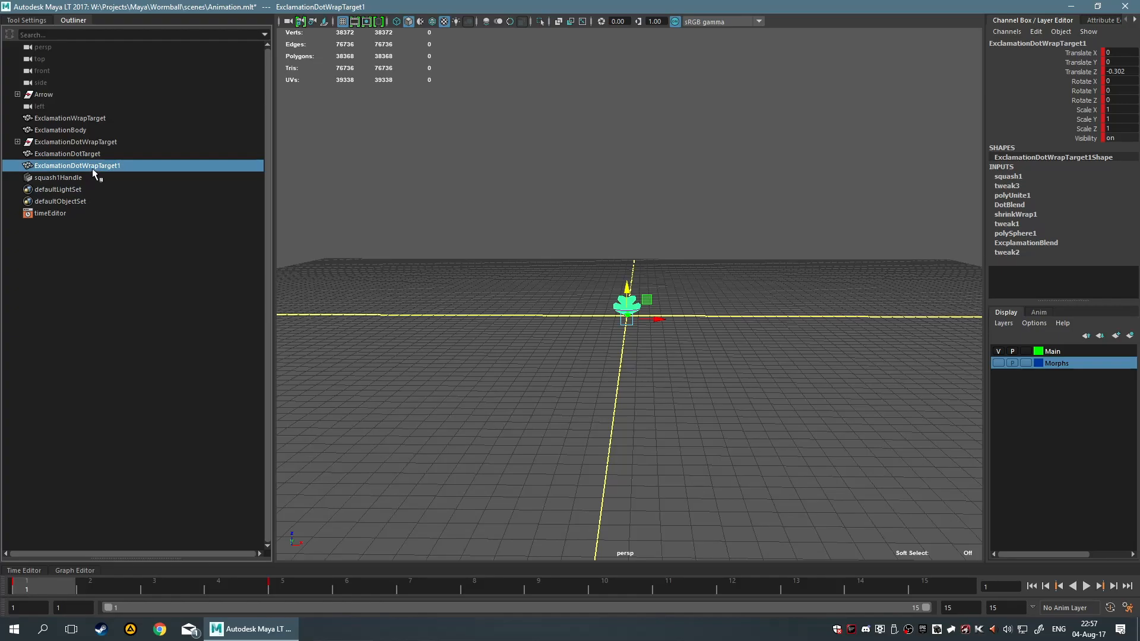
{"action": "key", "text": "f"}
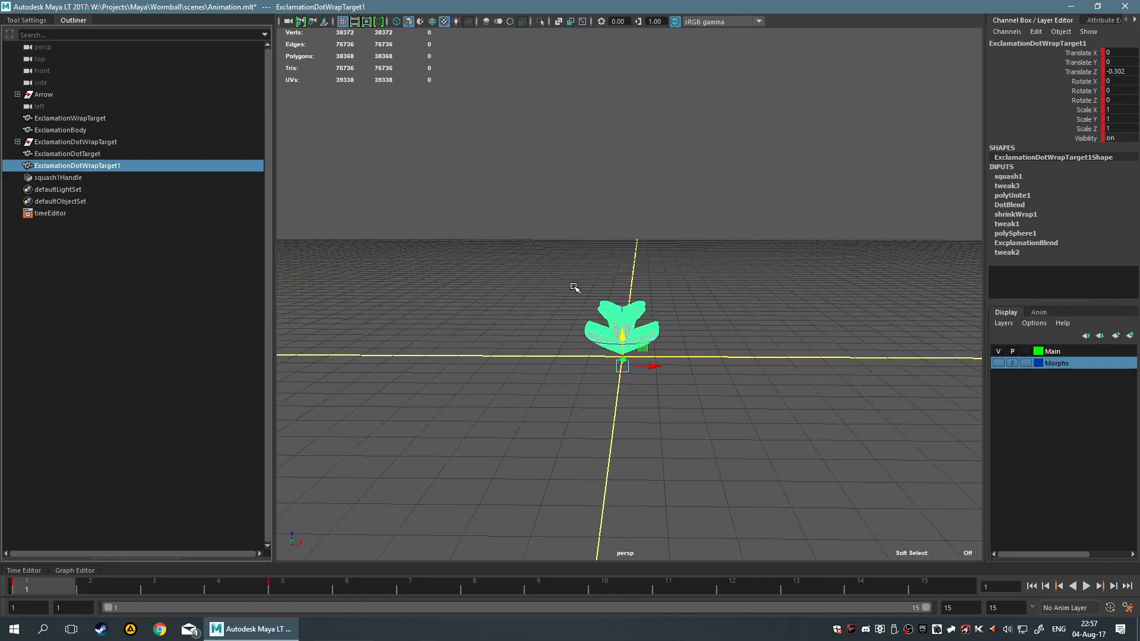
{"action": "left_click", "coordinate": [97, 118]}
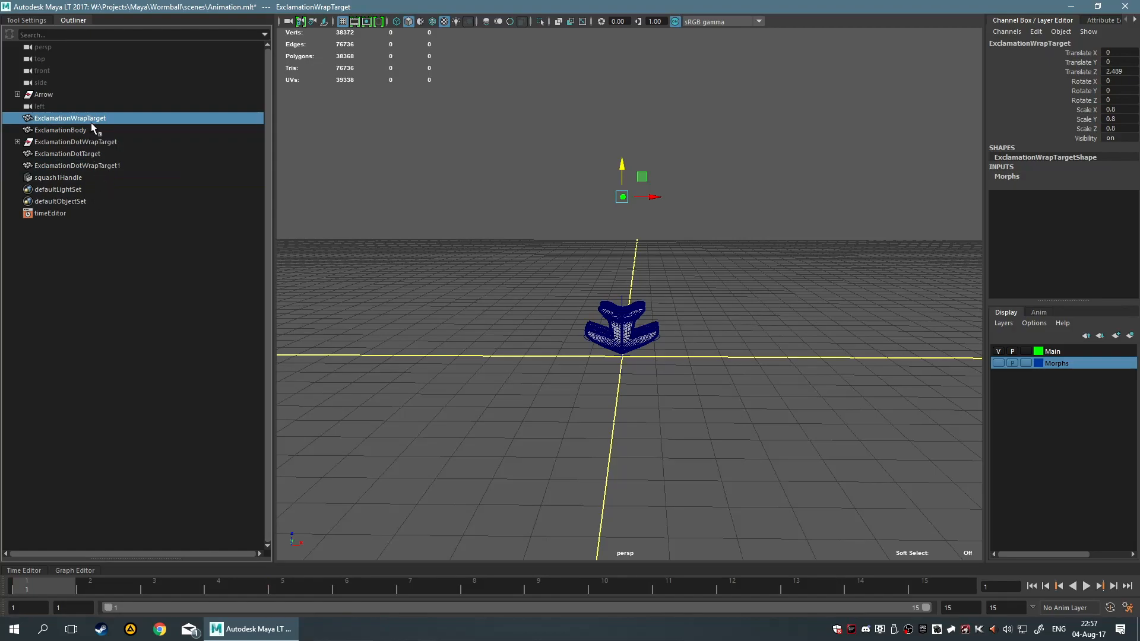
{"action": "double_click", "coordinate": [97, 162]}
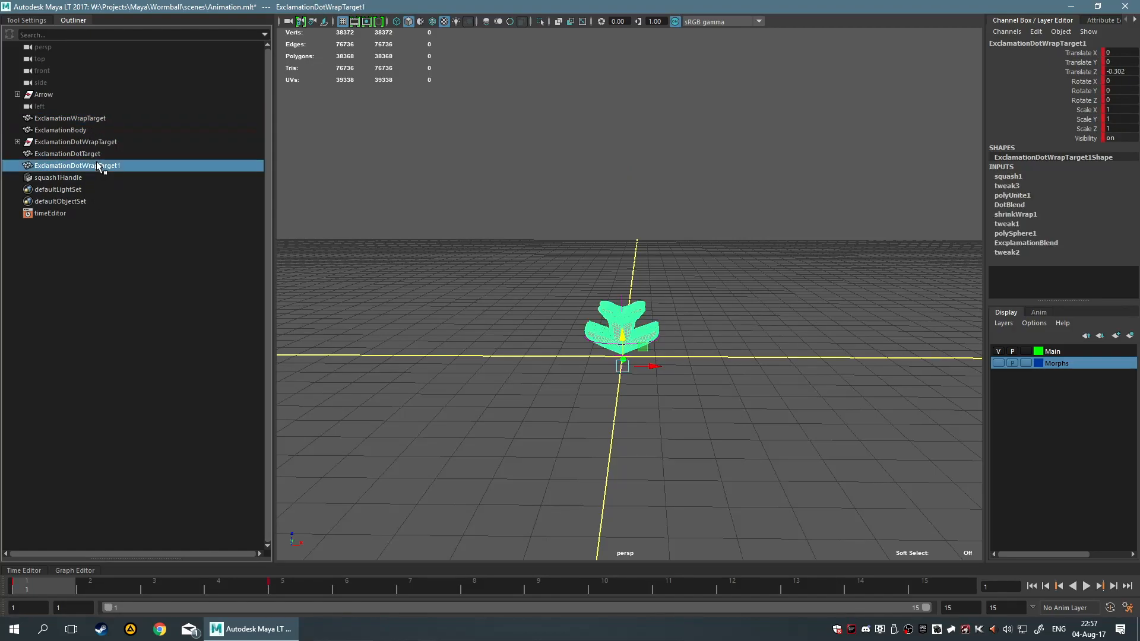
{"action": "type", "text": "Arrow"}
{"action": "key", "text": "Return"}
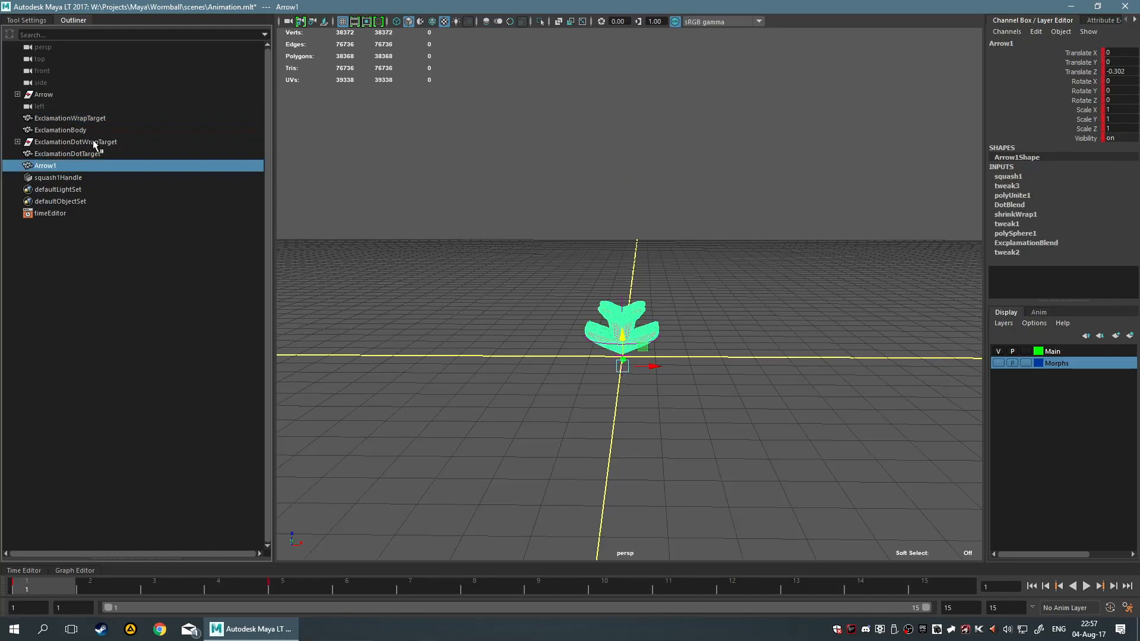
- Try deleting the original Arrow group with its transform1 child, undo the deletion and clear the selection
{"action": "left_click", "coordinate": [49, 96]}
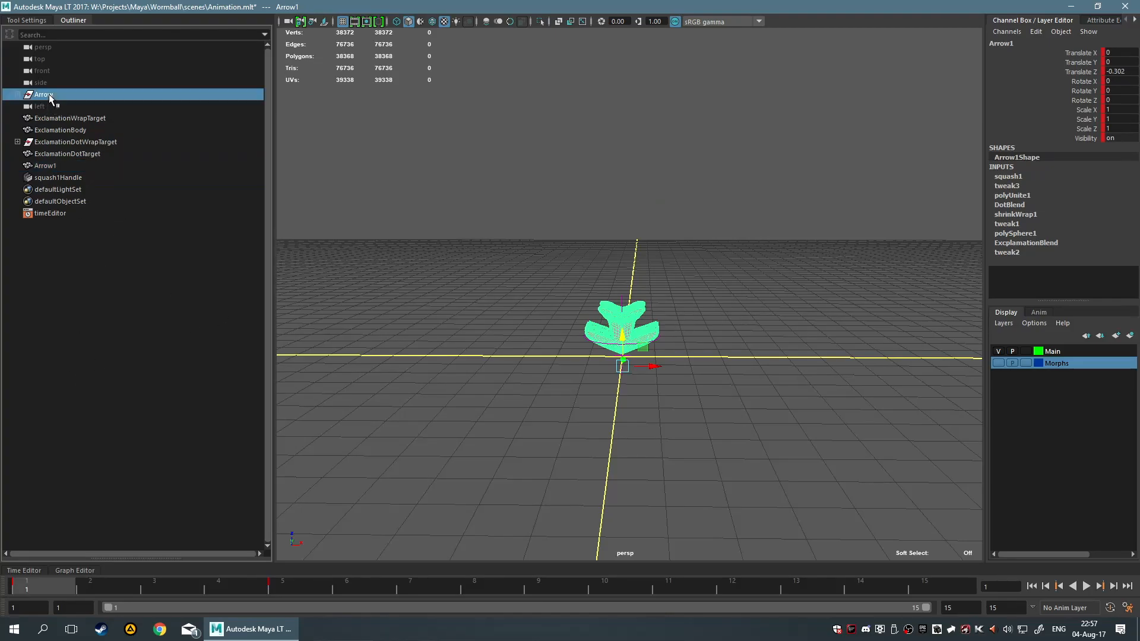
{"action": "left_click", "coordinate": [18, 95]}
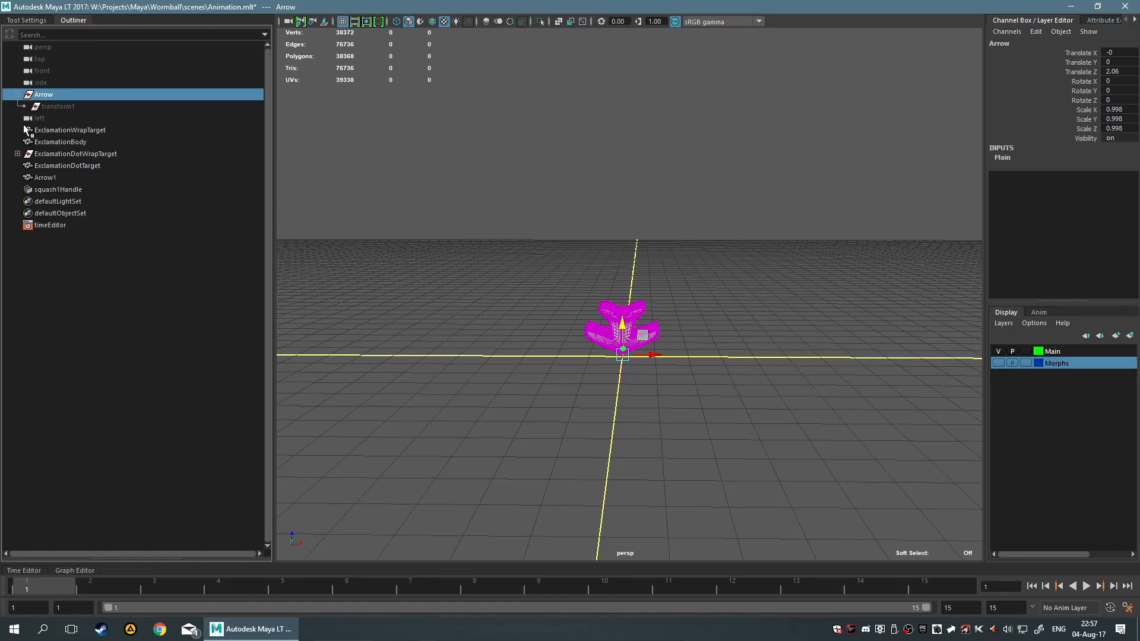
{"action": "key", "text": "Delete"}
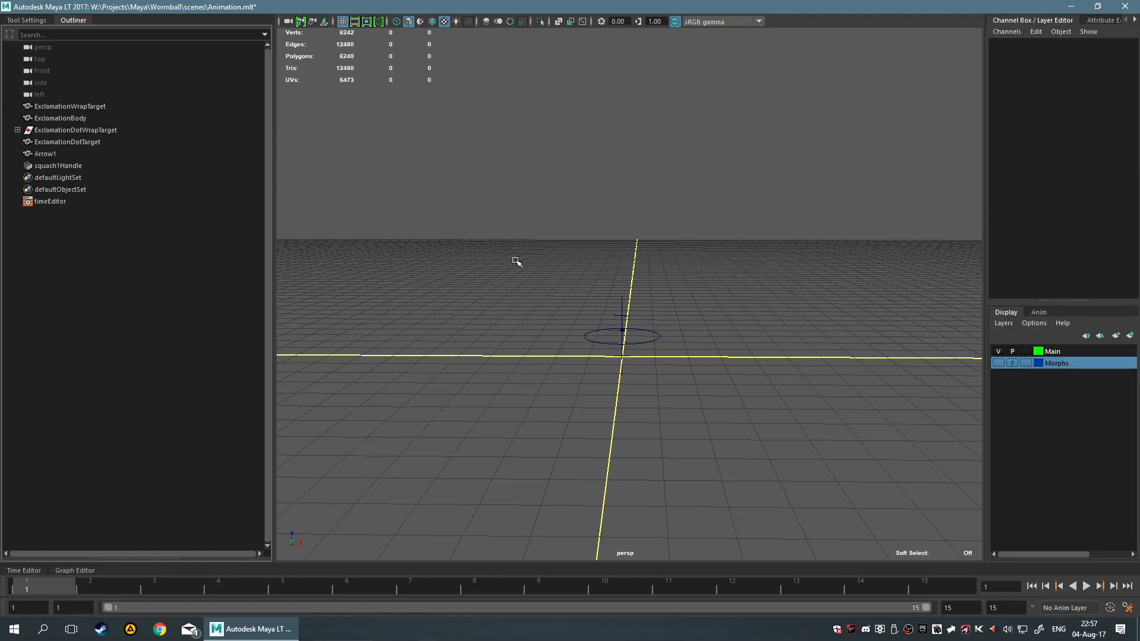
{"action": "key", "text": "ctrl+z"}
{"action": "left_click_drag", "start_coordinate": [517, 261], "coordinate": [565, 257], "text": "alt"}
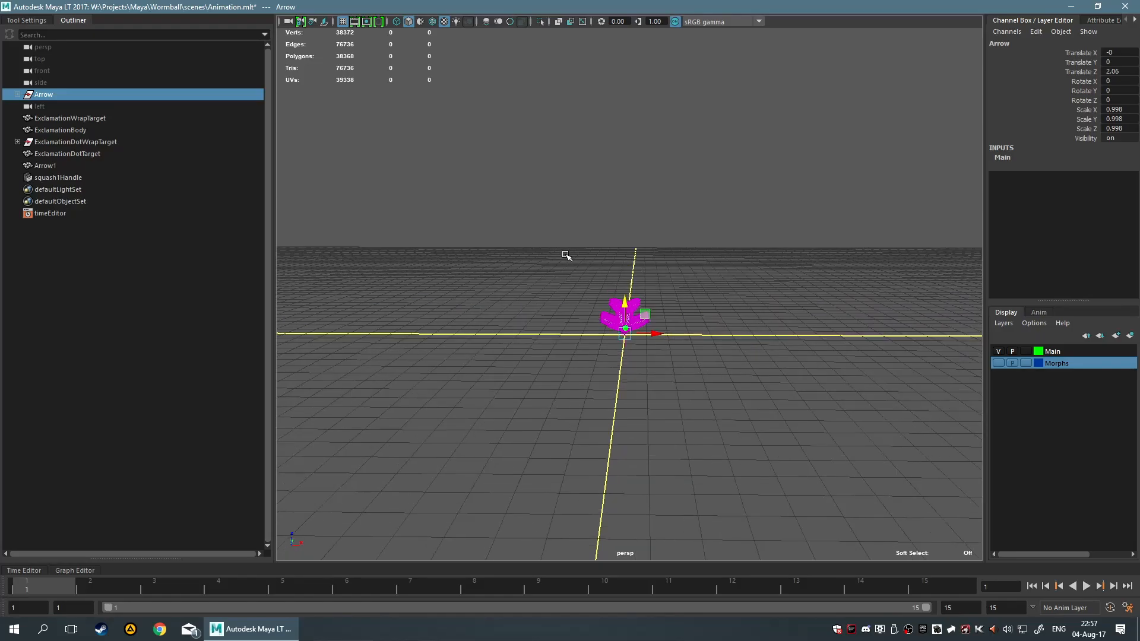
{"action": "scroll", "coordinate": [565, 257], "scroll_direction": "up", "scroll_amount": 4}
{"action": "left_click", "coordinate": [134, 315]}
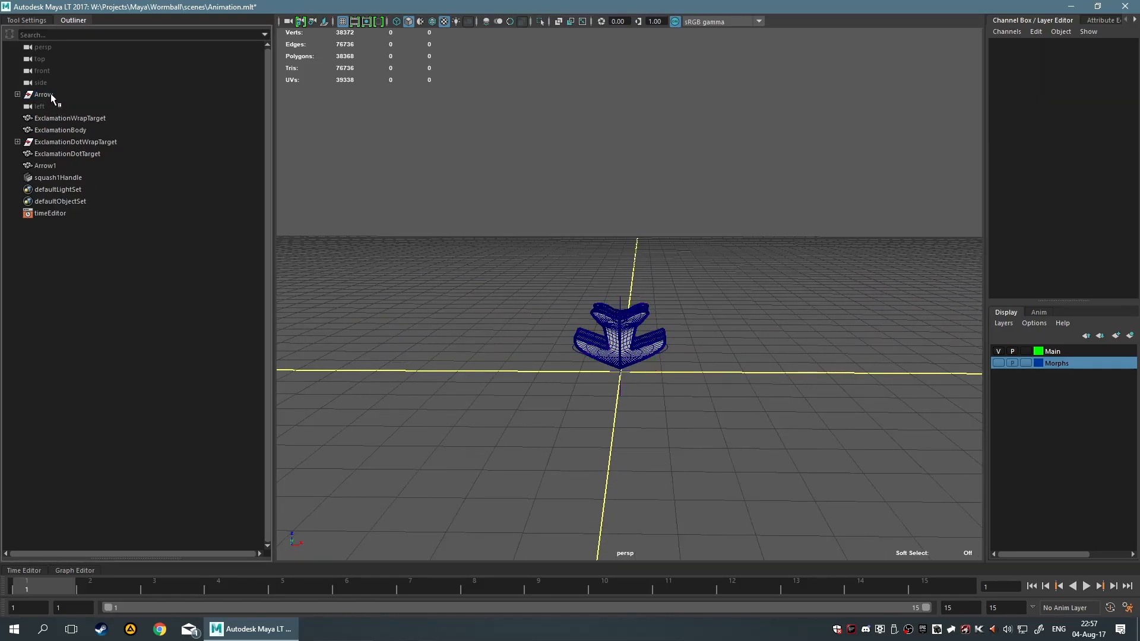
- Check the renamed Arrow1 mesh, try once more to remove the original Arrow group, and undo that deletion
{"action": "middle_click_drag", "start_coordinate": [71, 177], "coordinate": [40, 99]}
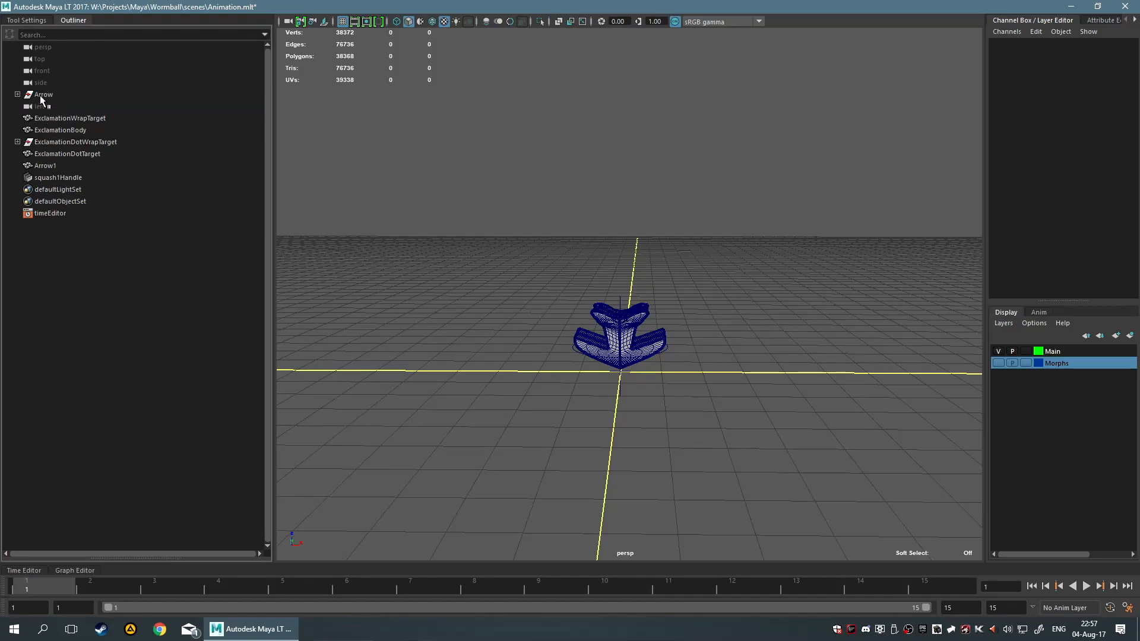
{"action": "left_click", "coordinate": [44, 166]}
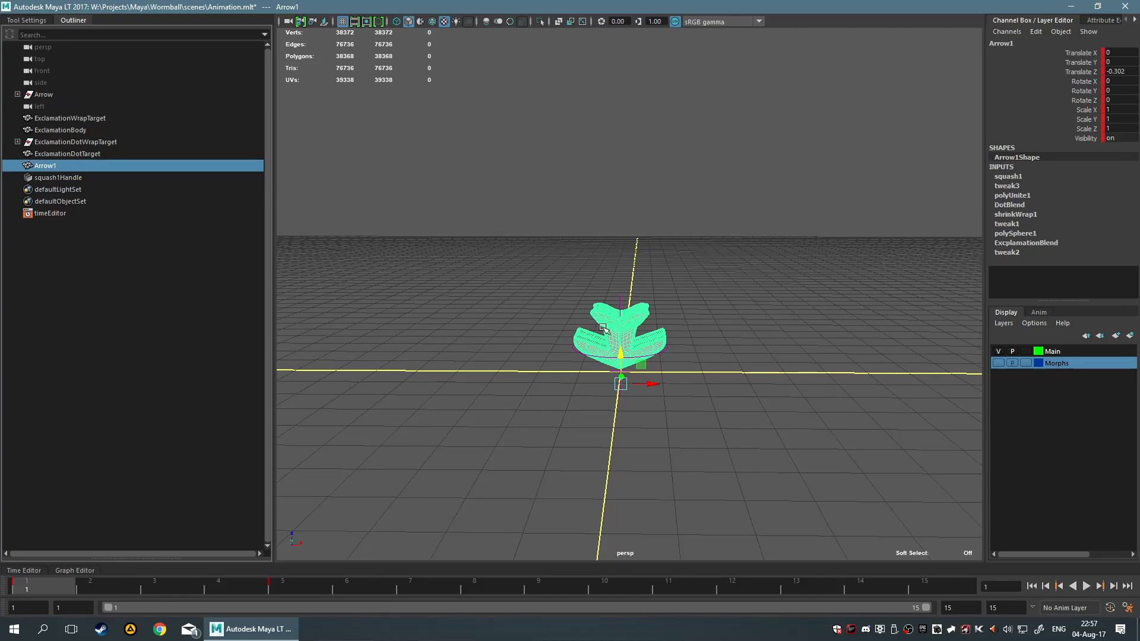
{"action": "key", "text": "space"}
{"action": "left_click_drag", "start_coordinate": [469, 282], "coordinate": [731, 428]}
{"action": "left_click", "coordinate": [56, 94]}
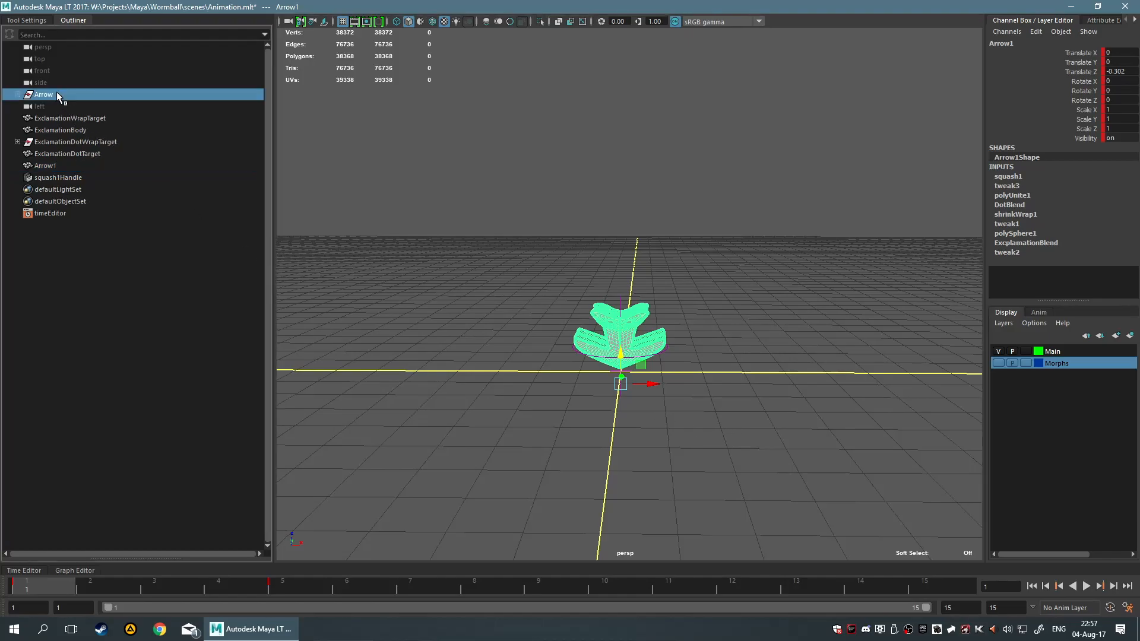
{"action": "key", "text": "Delete"}
{"action": "key", "text": "ctrl+z"}
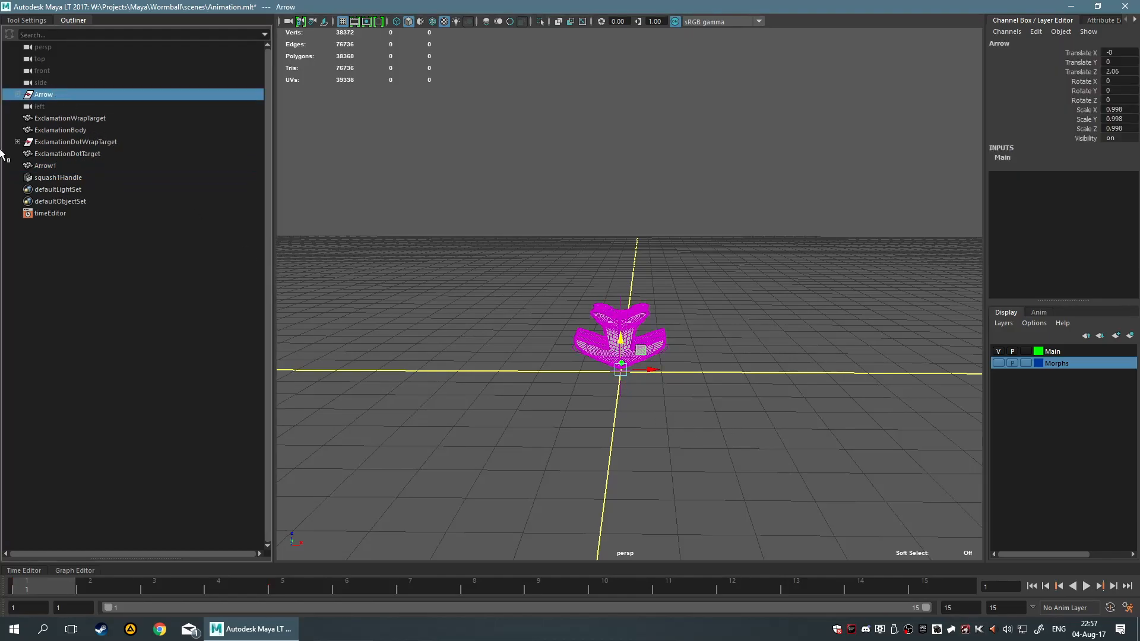
- Try moving the transform1 node inside the Arrow group, undo the move and clear the selection
{"action": "left_click", "coordinate": [53, 166]}
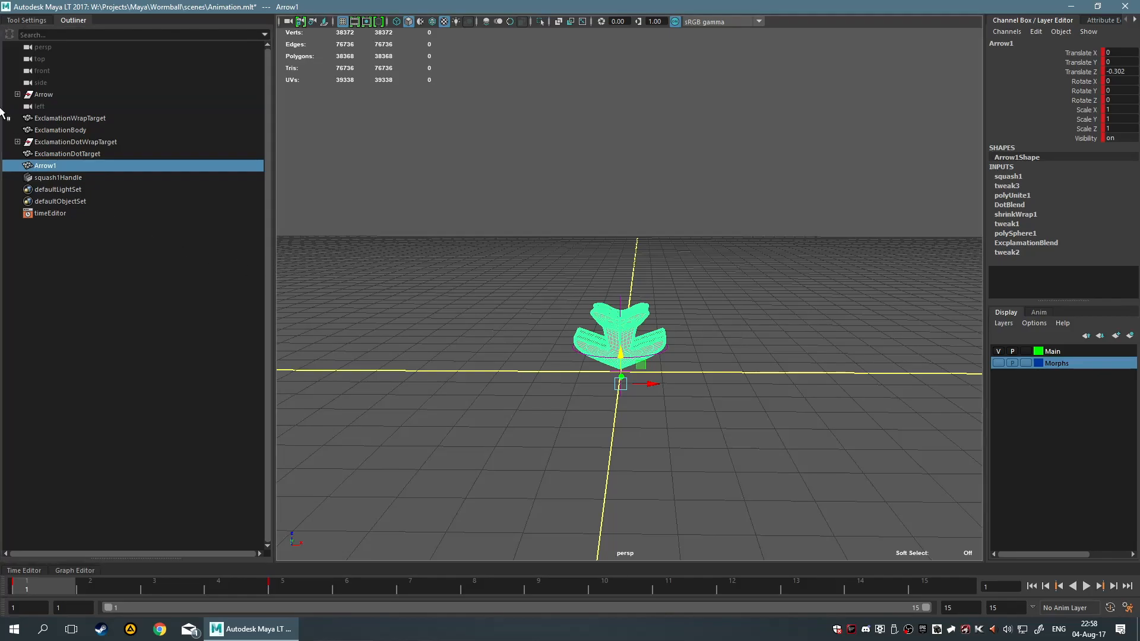
{"action": "left_click", "coordinate": [17, 94]}
{"action": "left_click", "coordinate": [40, 107]}
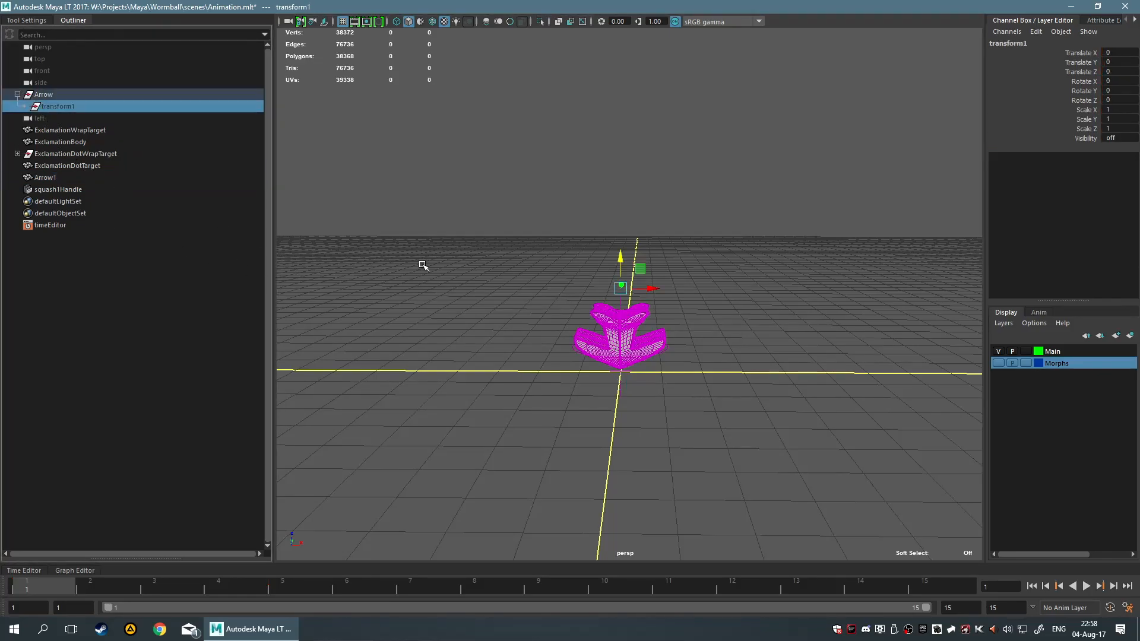
{"action": "mouse_move", "coordinate": [627, 231]}
{"action": "left_mouse_down"}
{"action": "mouse_move", "coordinate": [626, 171]}
{"action": "mouse_move", "coordinate": [632, 226]}
{"action": "left_mouse_up"}
{"action": "key", "text": "ctrl+z"}
{"action": "left_click", "coordinate": [71, 283]}
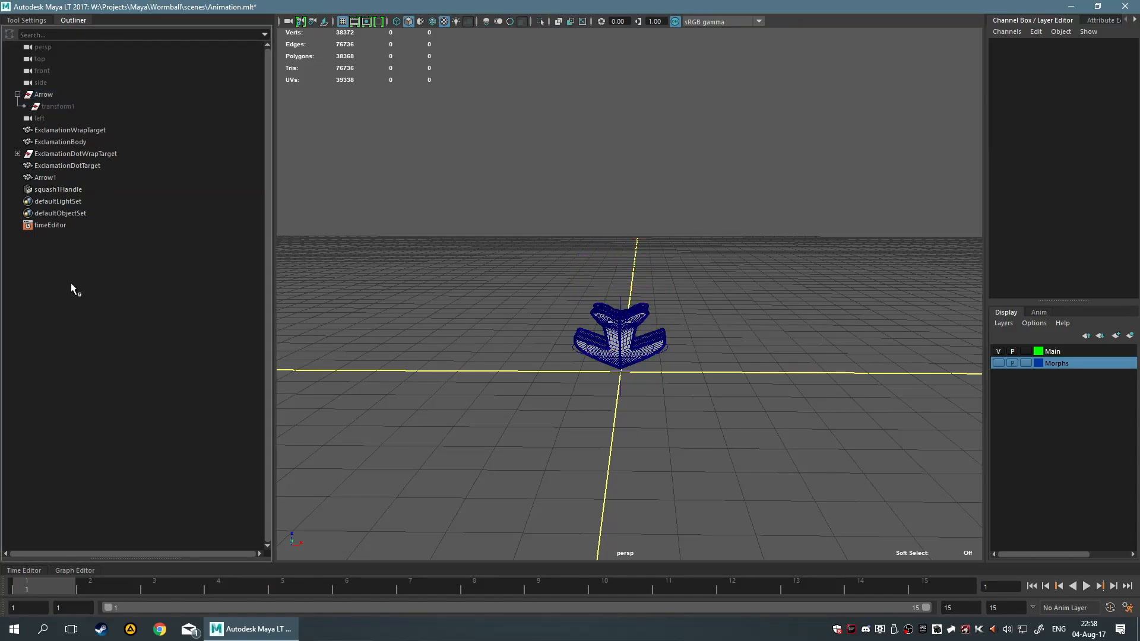
- Select Arrow1, collapse the Outliner to enlarge the viewport, and leave nothing selected
{"action": "left_click", "coordinate": [77, 177]}
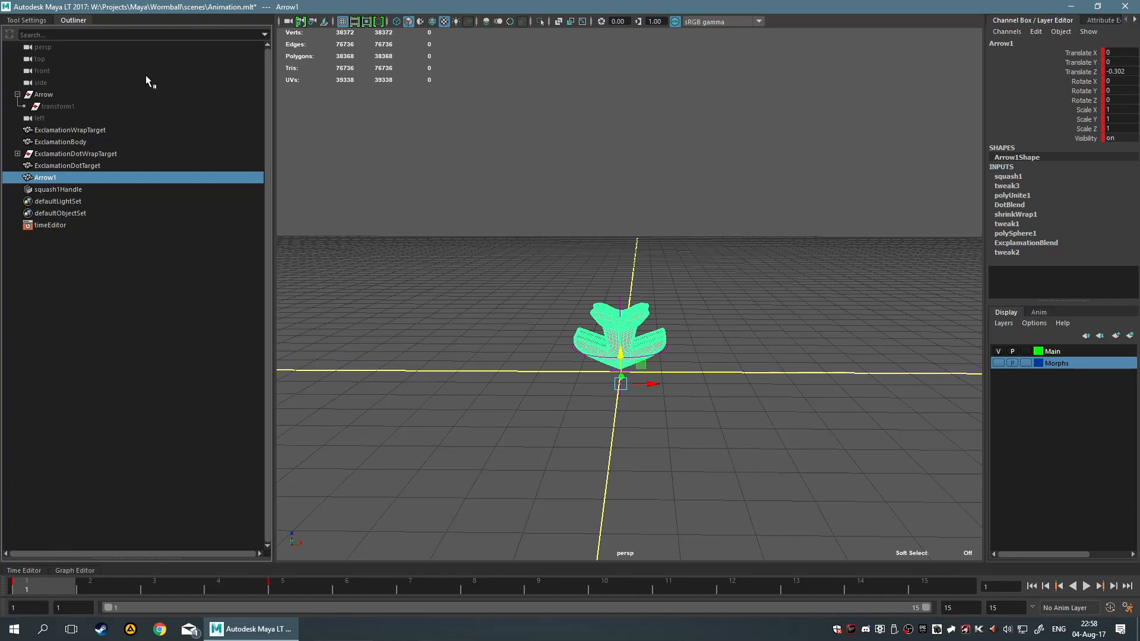
{"action": "left_click", "coordinate": [71, 21]}
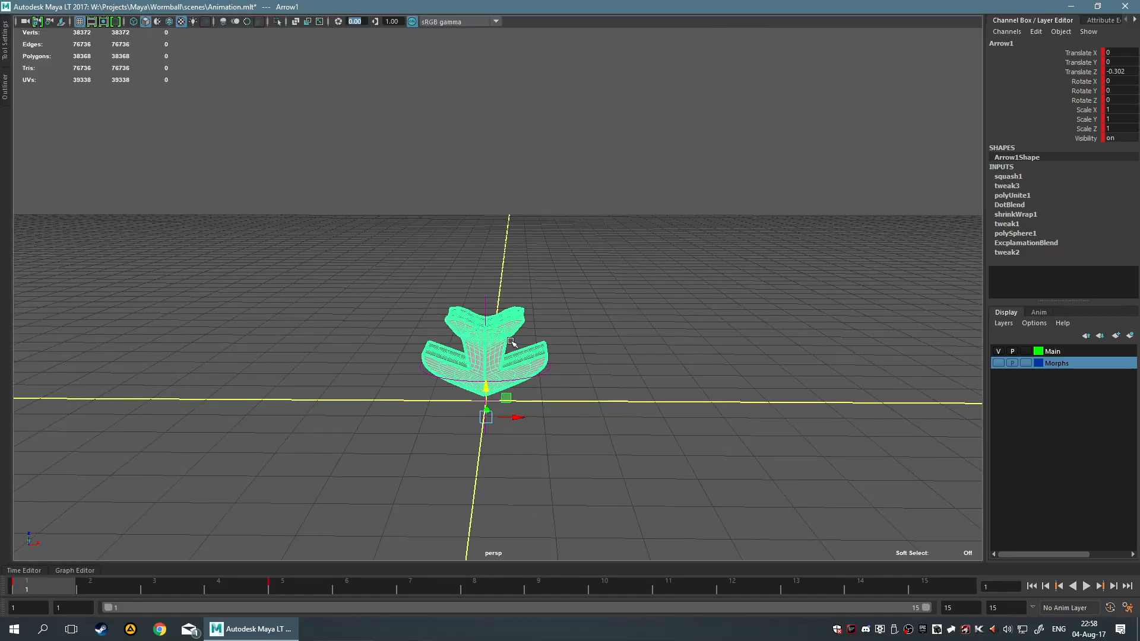
{"action": "scroll", "coordinate": [728, 366], "scroll_direction": "down", "scroll_amount": 2}
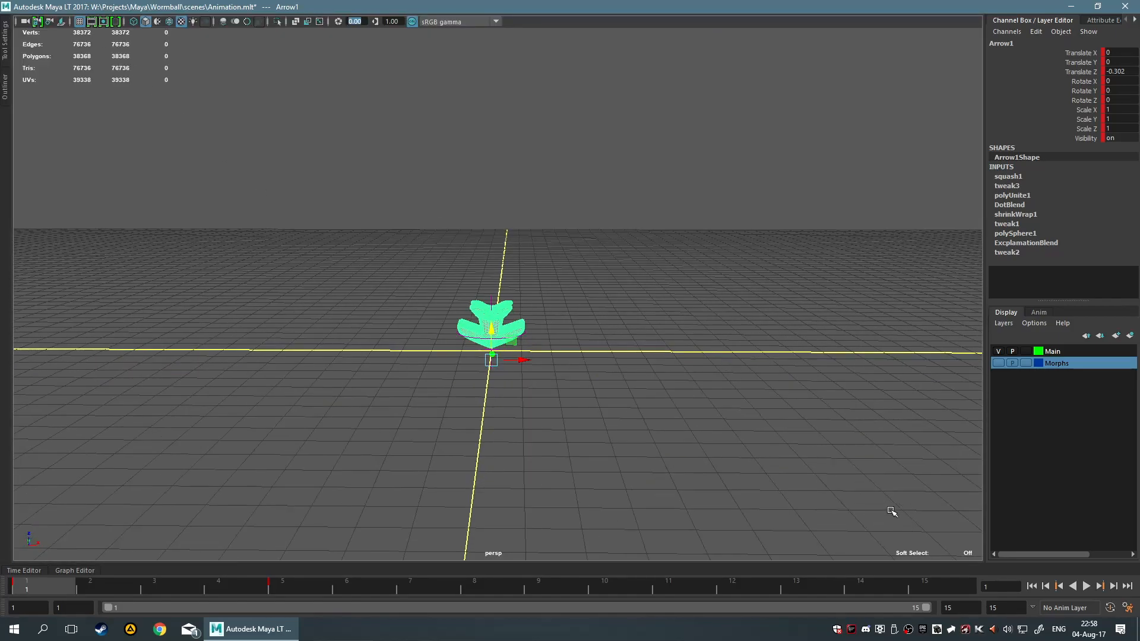
{"action": "scroll", "coordinate": [742, 420], "scroll_direction": "down", "scroll_amount": 3}
{"action": "scroll", "coordinate": [737, 422], "scroll_direction": "up", "scroll_amount": 3}
{"action": "left_click", "coordinate": [650, 387]}
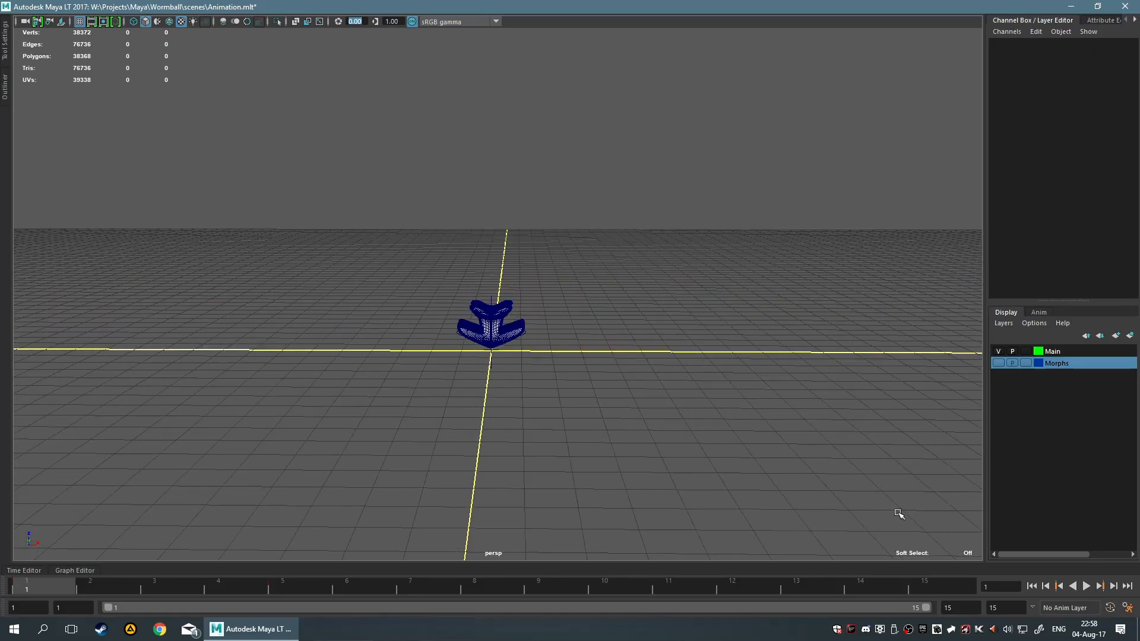
- Compare the arrow in wireframe and shaded display, and return the viewport to shaded display
{"action": "scroll", "coordinate": [494, 409], "scroll_direction": "up", "scroll_amount": 3}
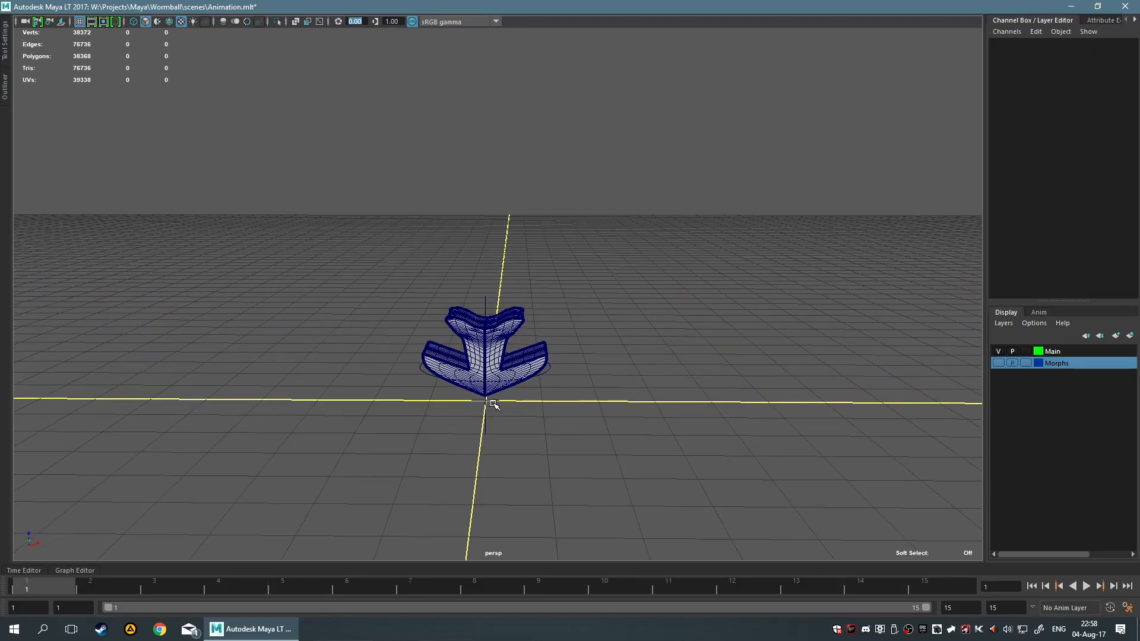
{"action": "key", "text": "5"}
{"action": "key", "text": "4"}
{"action": "key", "text": "5"}
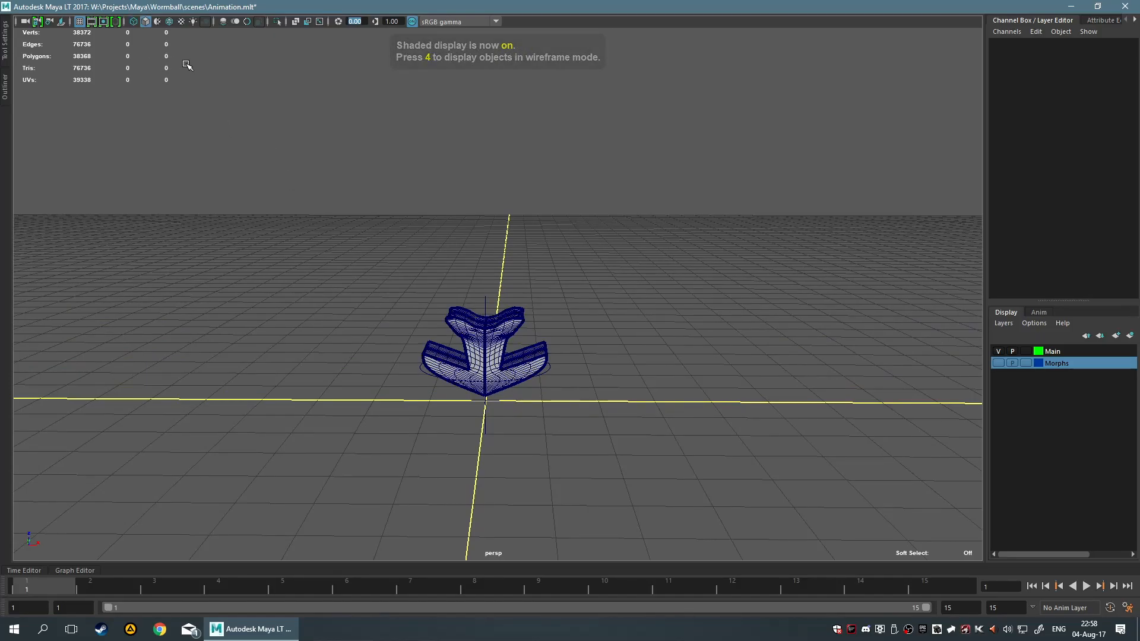
{"action": "key", "text": "4"}
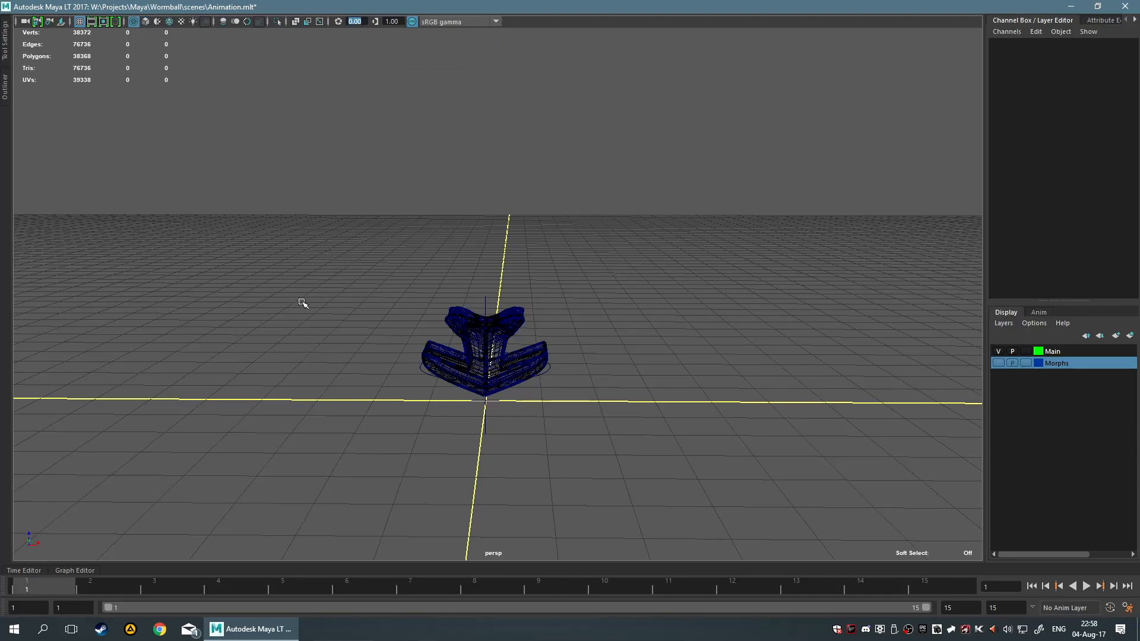
{"action": "left_click", "coordinate": [145, 21]}
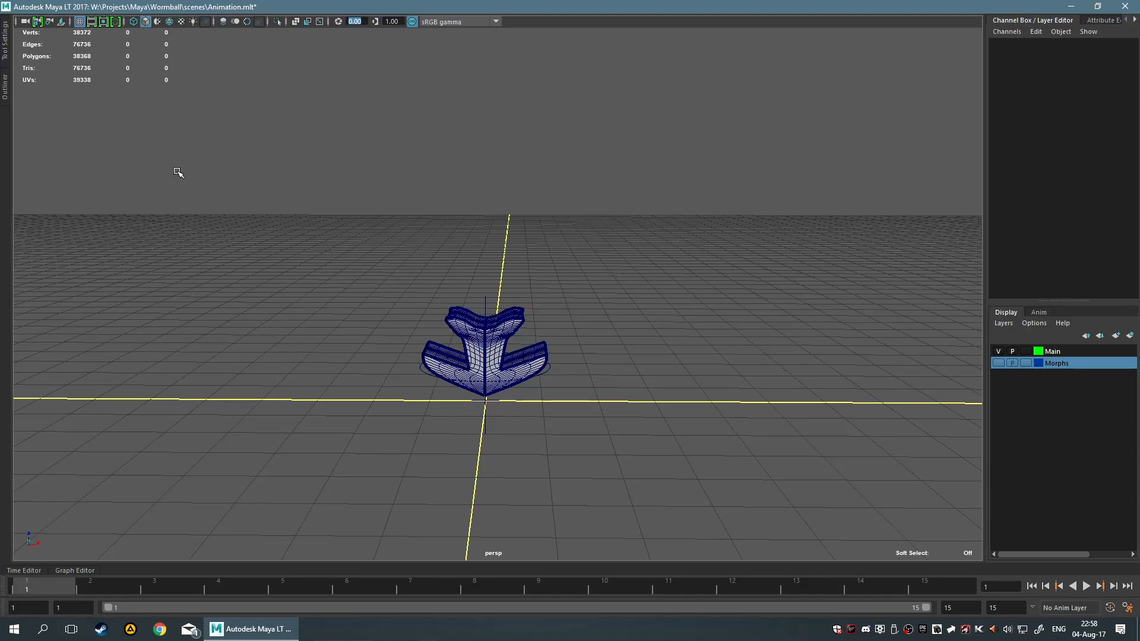
- Play back the 15-frame morph animation twice to check the motion, and return to frame 1
{"action": "left_click", "coordinate": [1086, 586]}
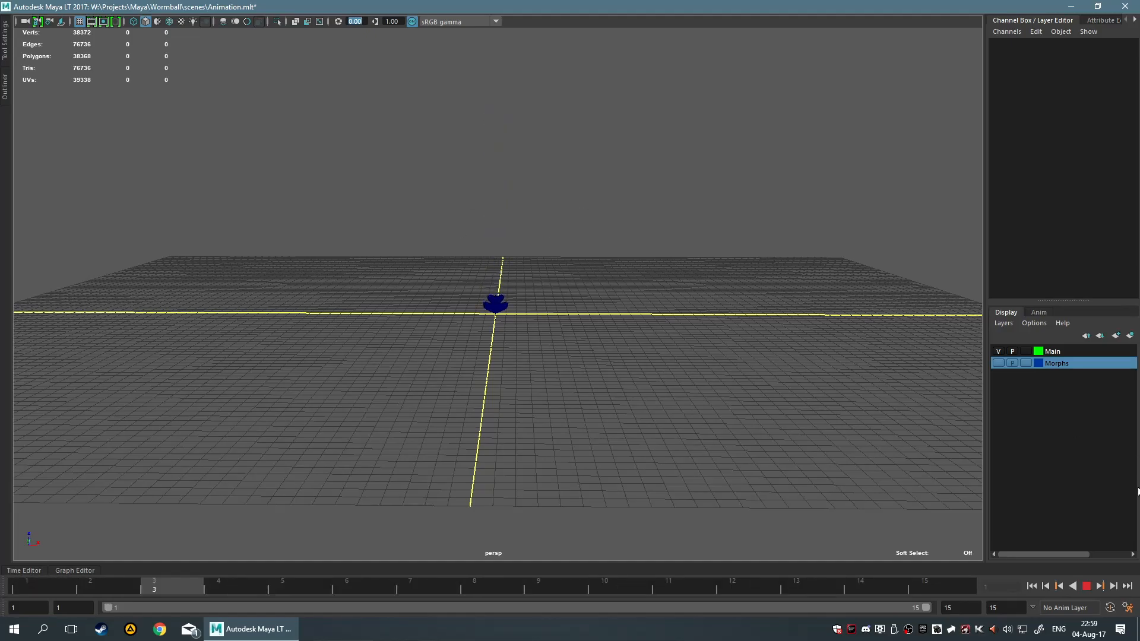
{"action": "left_click", "coordinate": [1086, 587]}
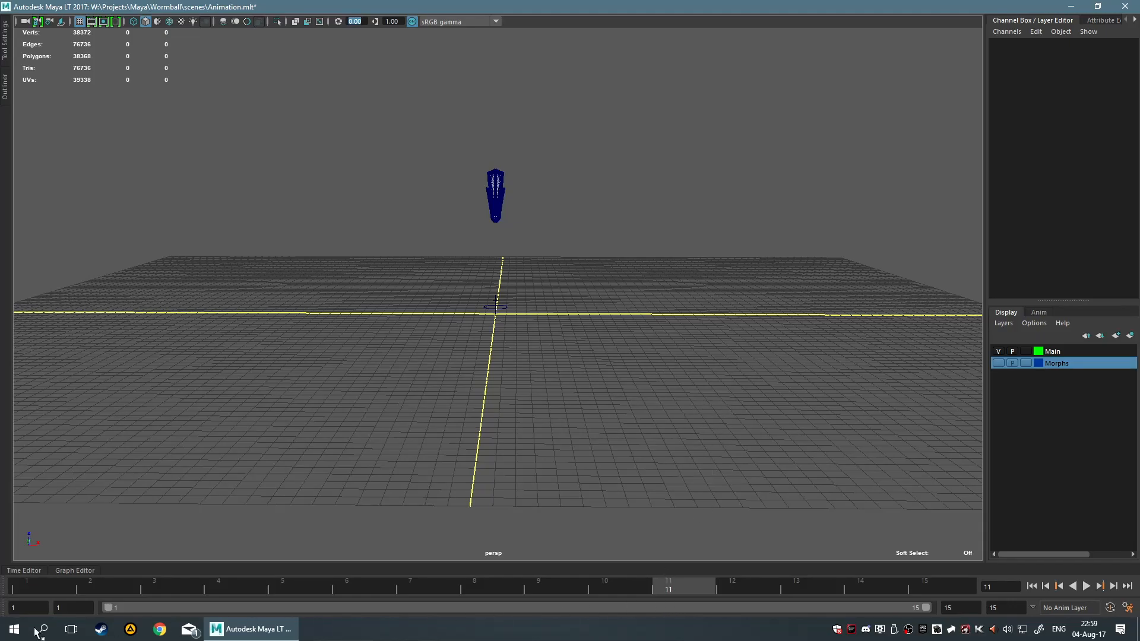
{"action": "left_click", "coordinate": [35, 591]}
{"action": "key", "text": "alt+v"}
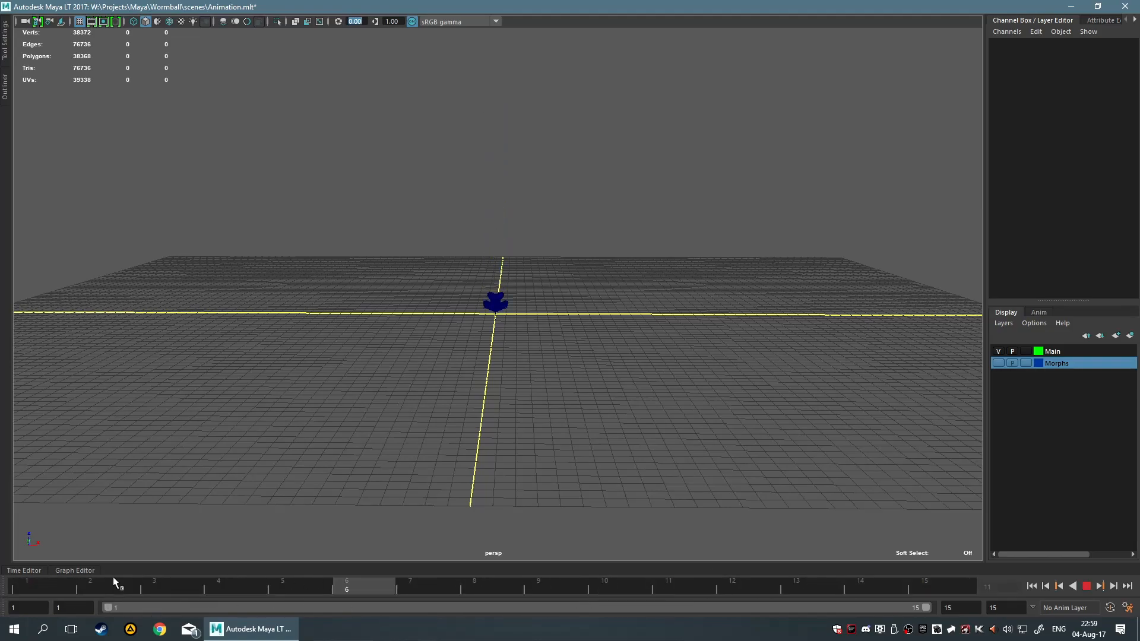
{"action": "left_click", "coordinate": [58, 585]}
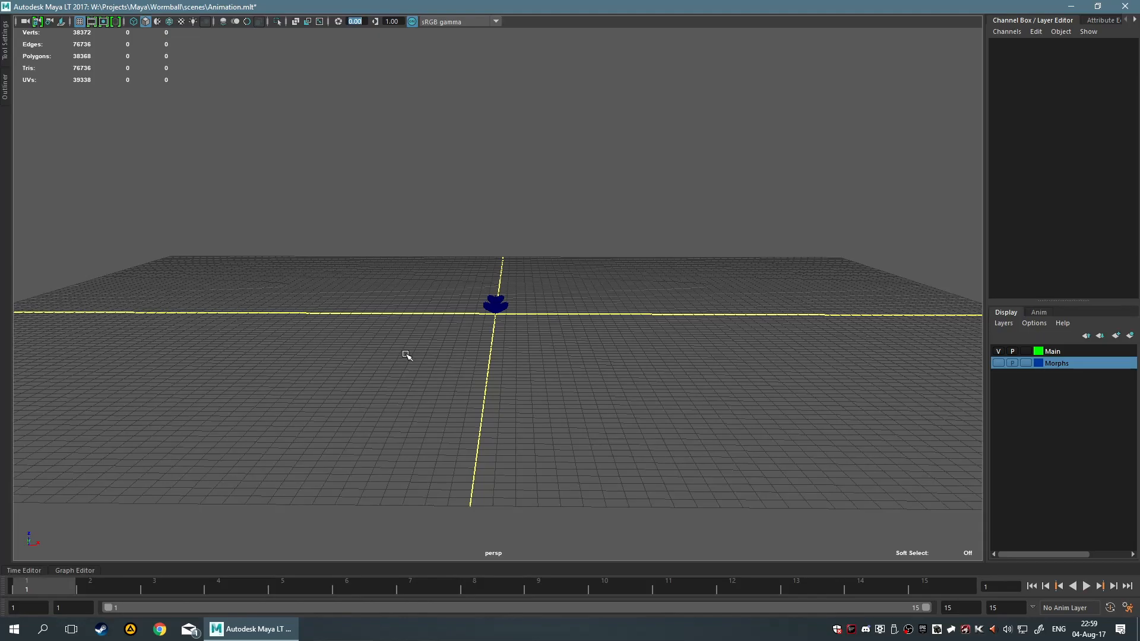
{"action": "scroll", "coordinate": [488, 289], "scroll_direction": "up", "scroll_amount": 4}
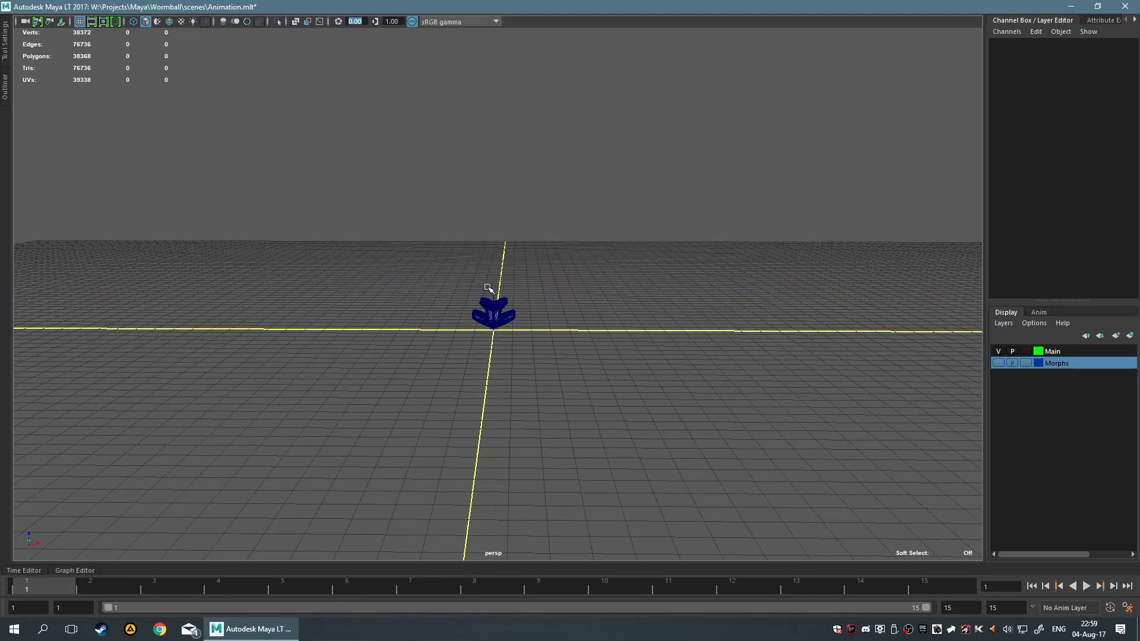
{"action": "scroll", "coordinate": [435, 301], "scroll_direction": "down", "scroll_amount": 2}
{"action": "scroll", "coordinate": [538, 237], "scroll_direction": "down", "scroll_amount": 3}
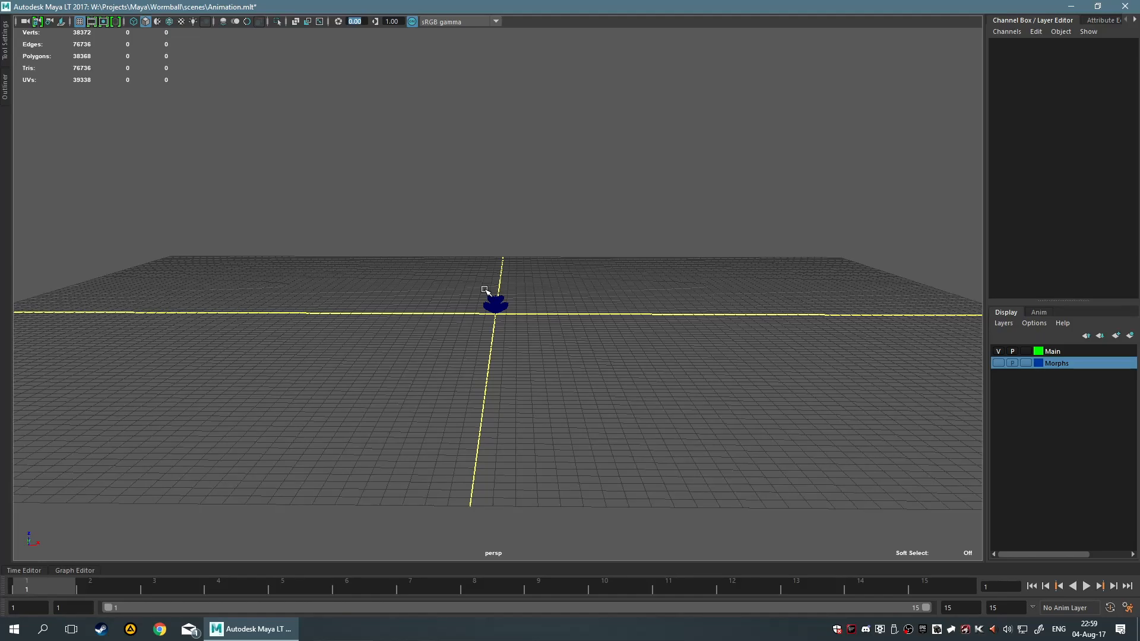
{"action": "scroll", "coordinate": [490, 289], "scroll_direction": "up", "scroll_amount": 5}
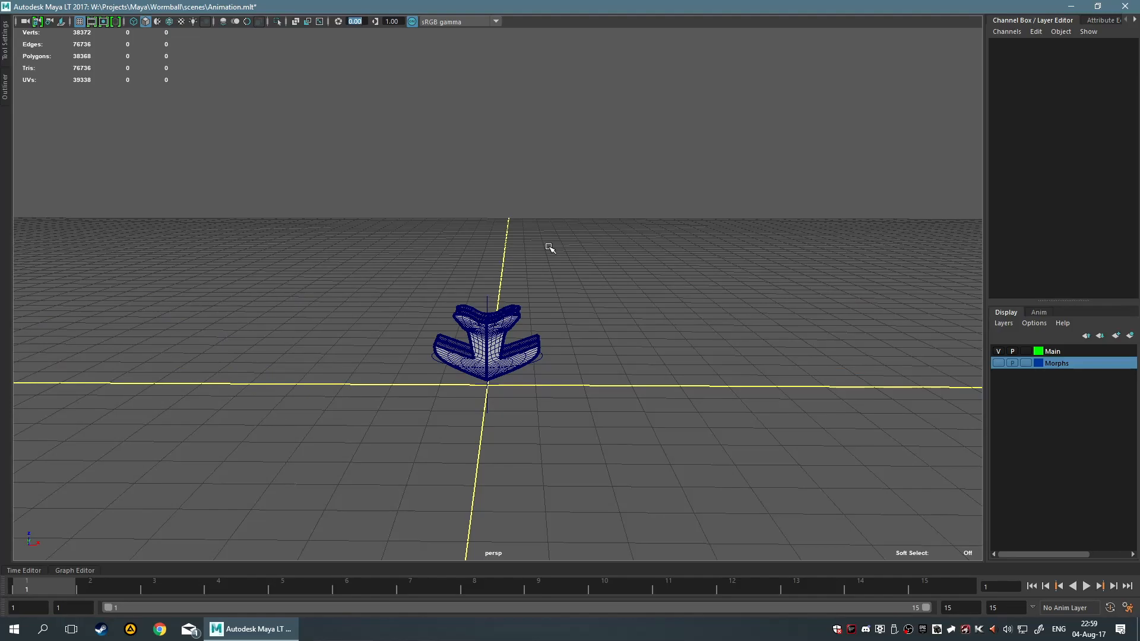
{"action": "scroll", "coordinate": [549, 248], "scroll_direction": "down", "scroll_amount": 5}
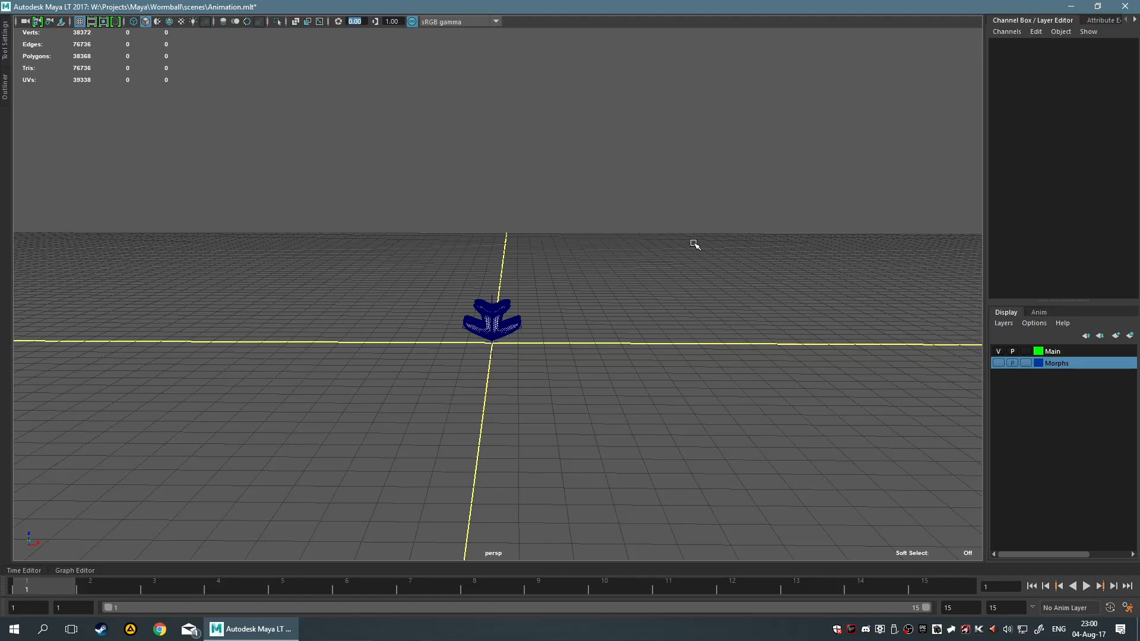
{"action": "scroll", "coordinate": [511, 265], "scroll_direction": "up", "scroll_amount": 3}
{"action": "left_click", "coordinate": [506, 379]}
{"action": "left_click", "coordinate": [581, 325]}
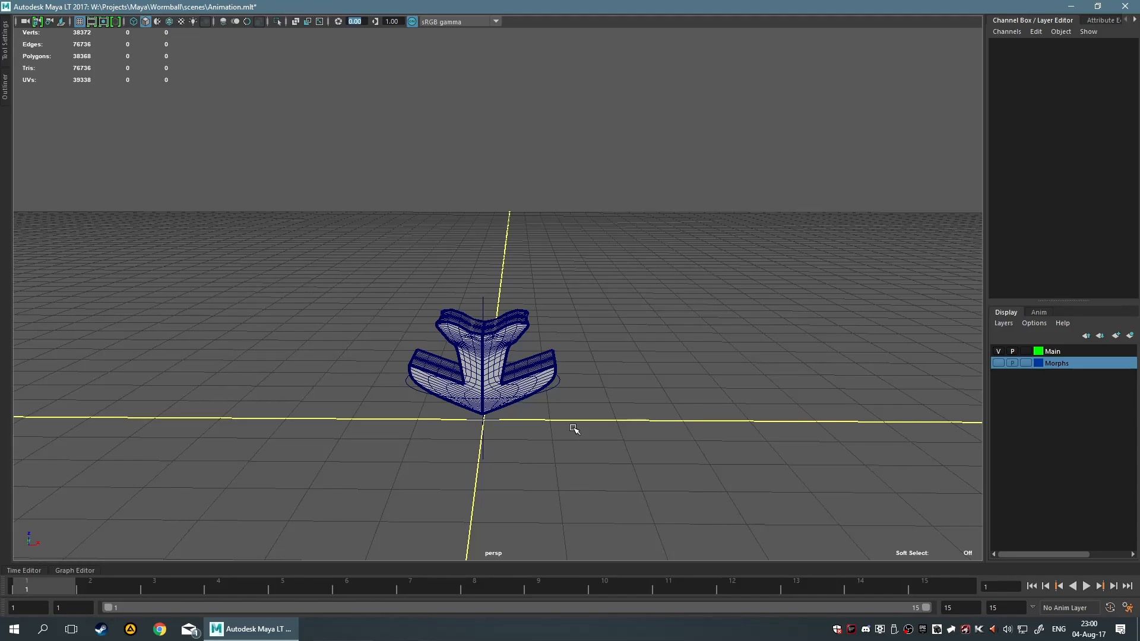
{"action": "scroll", "coordinate": [570, 431], "scroll_direction": "down", "scroll_amount": 2}
{"action": "scroll", "coordinate": [566, 432], "scroll_direction": "down", "scroll_amount": 2}
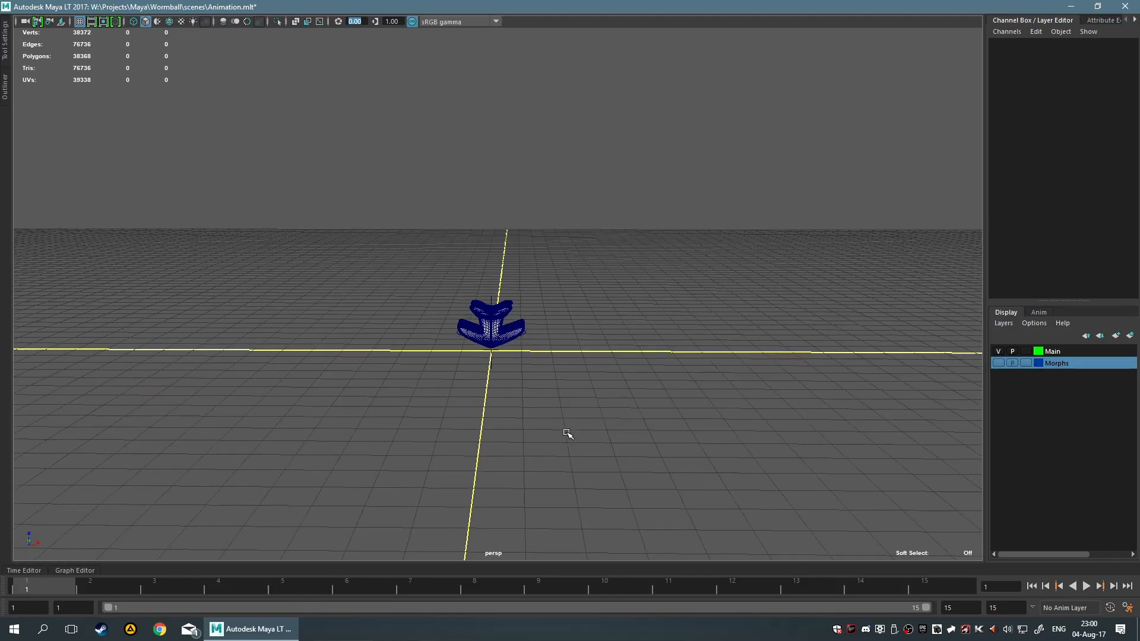
{"action": "scroll", "coordinate": [567, 433], "scroll_direction": "down", "scroll_amount": 1}
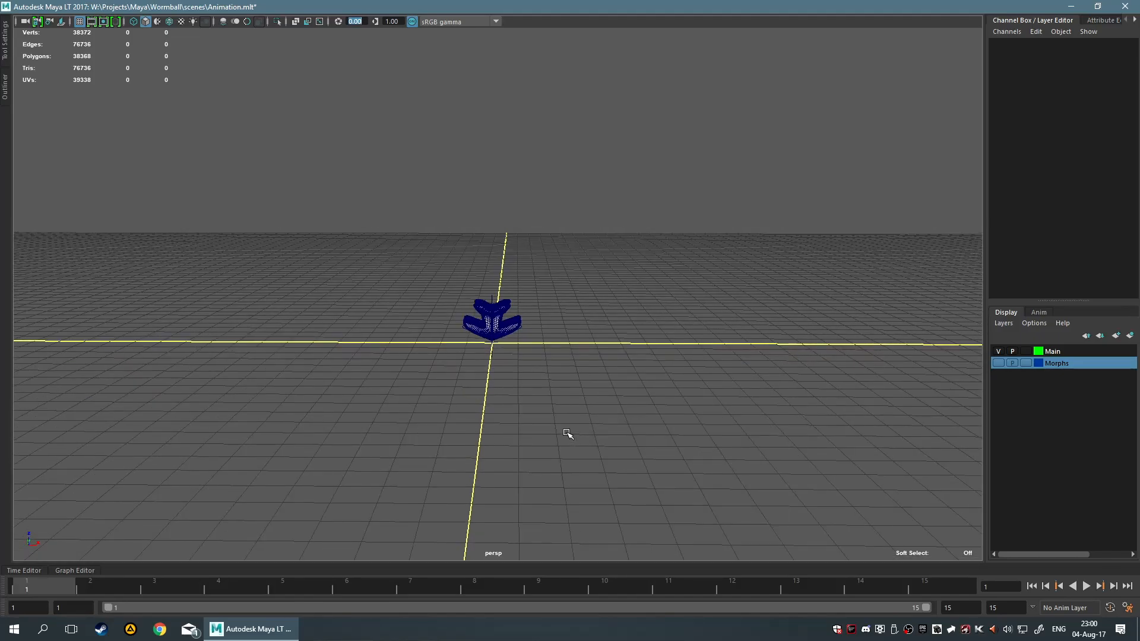
{"action": "key", "text": "space"}
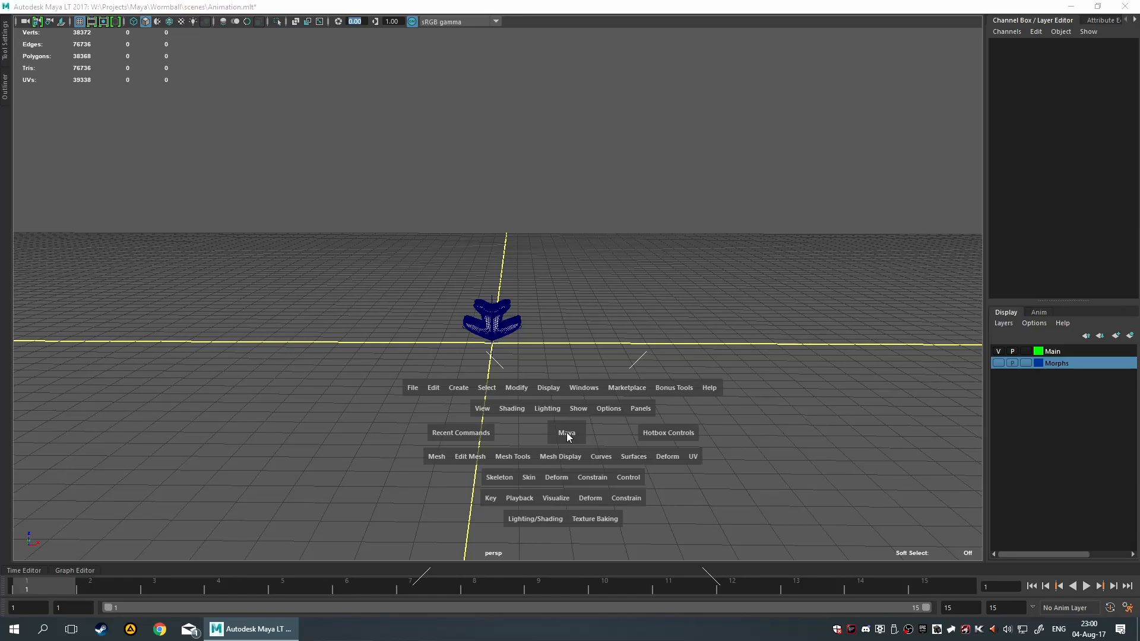
{"action": "left_click", "coordinate": [550, 501]}
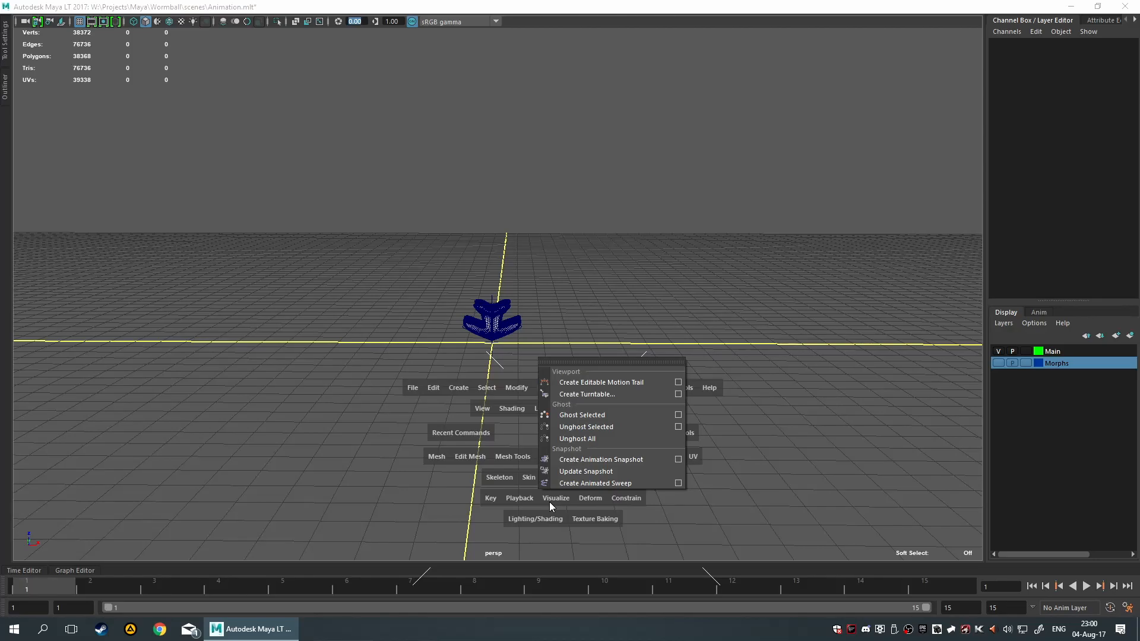
{"action": "left_click", "coordinate": [628, 501]}
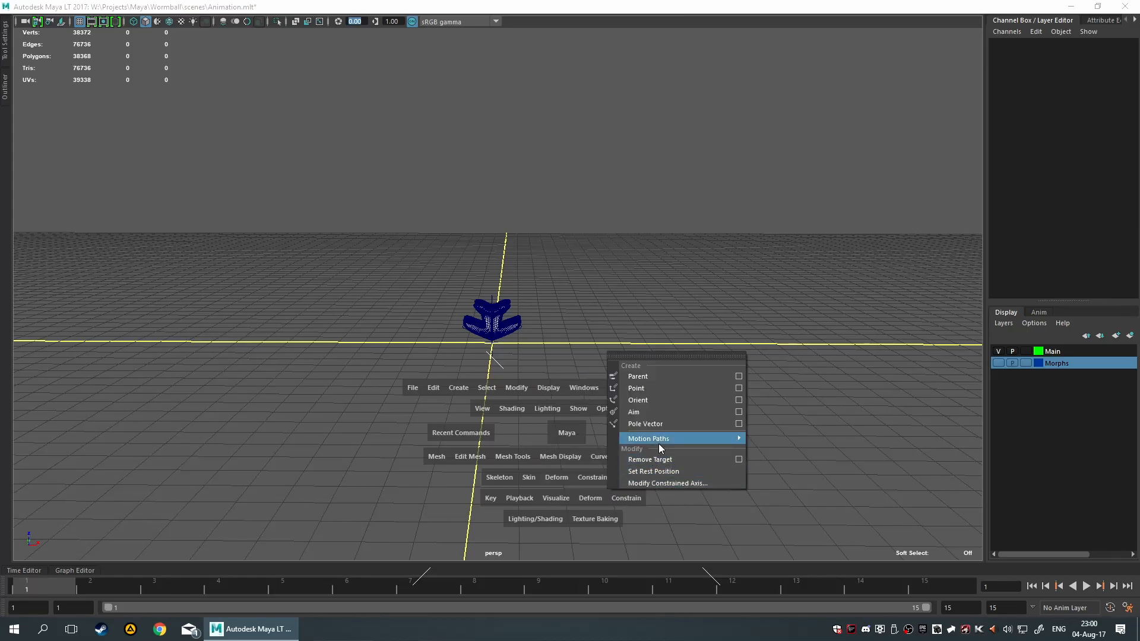
{"action": "mouse_move", "coordinate": [659, 444]}
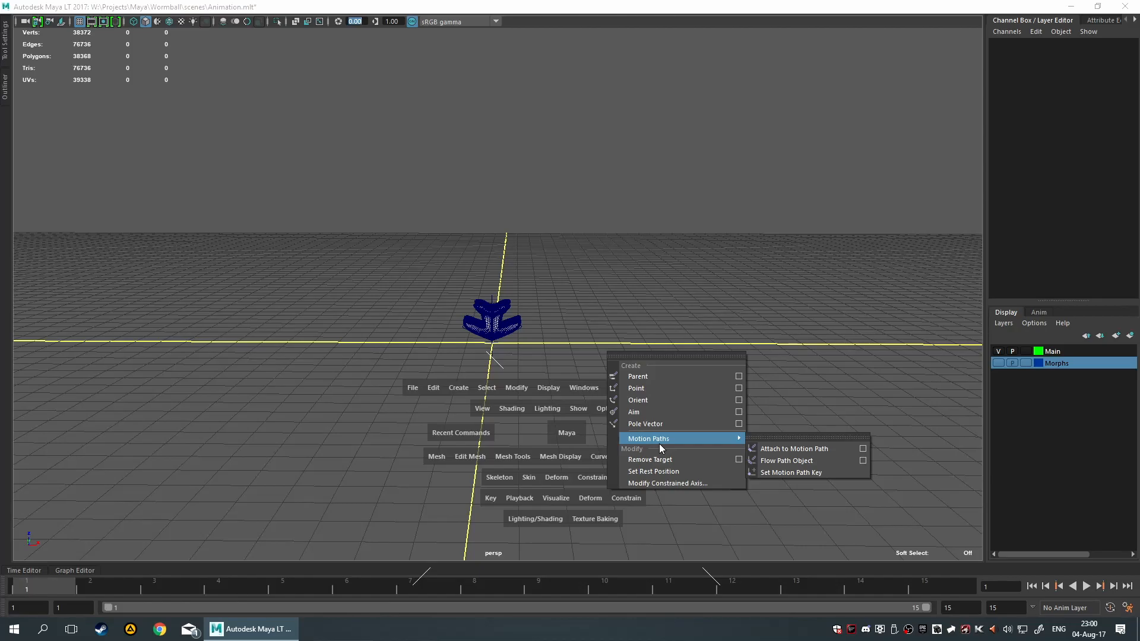
{"action": "left_click_drag", "start_coordinate": [694, 522], "coordinate": [644, 435], "text": "alt"}
{"action": "key", "text": "a"}
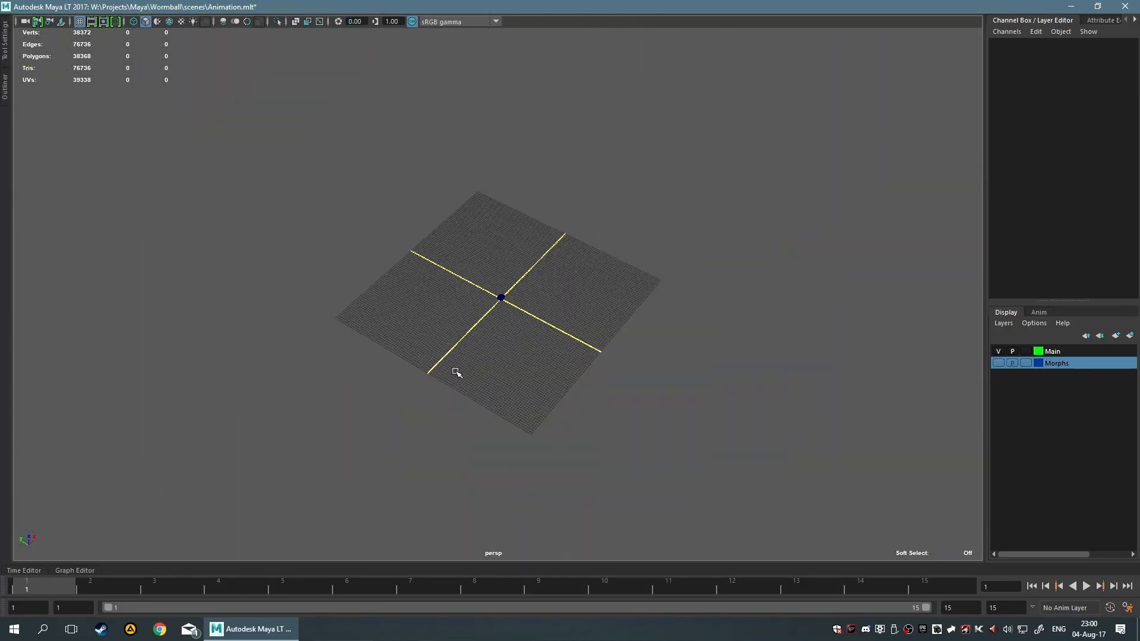
{"action": "key", "text": "f"}
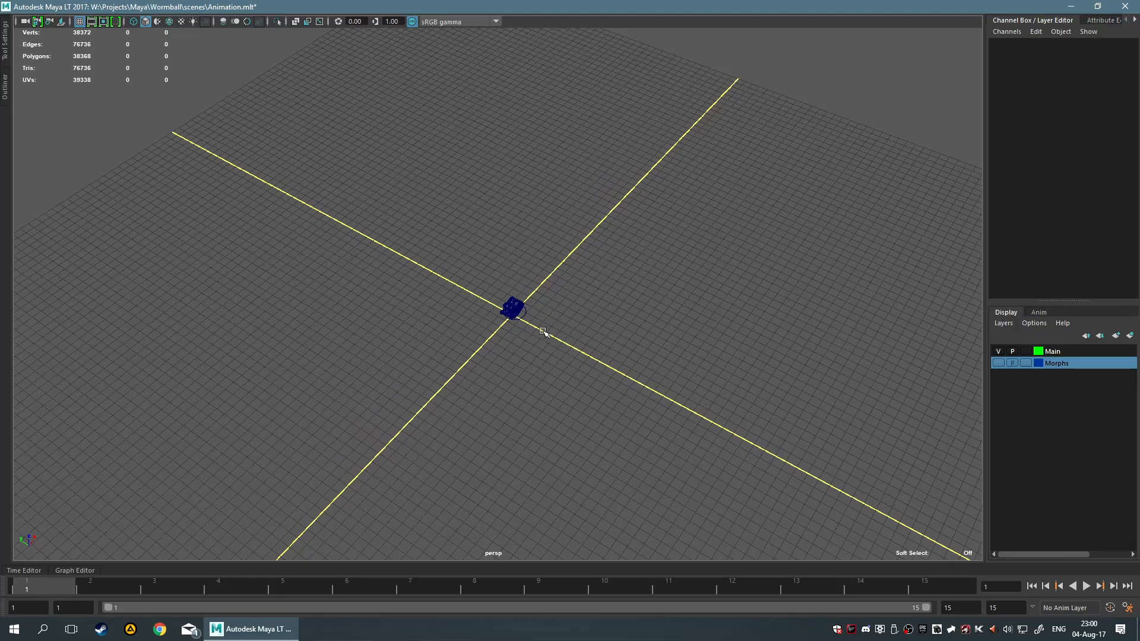
{"action": "key", "text": "a"}
{"action": "left_click_drag", "start_coordinate": [679, 300], "coordinate": [581, 281], "text": "alt"}
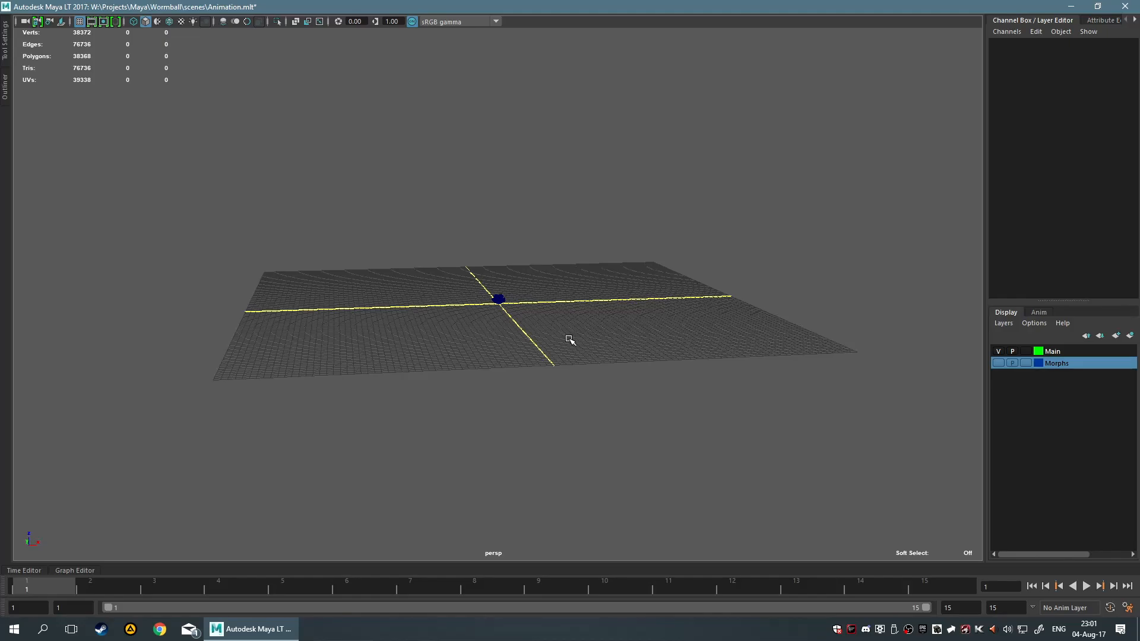
{"action": "scroll", "coordinate": [570, 340], "scroll_direction": "up", "scroll_amount": 5}
{"action": "left_click_drag", "start_coordinate": [577, 335], "coordinate": [565, 335], "text": "alt"}
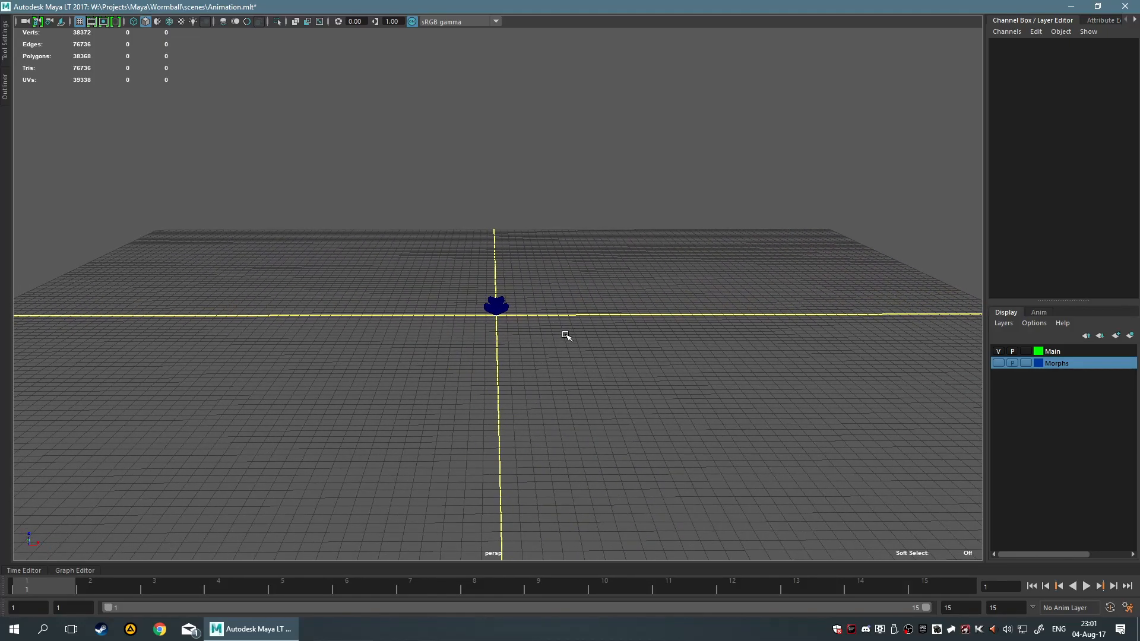